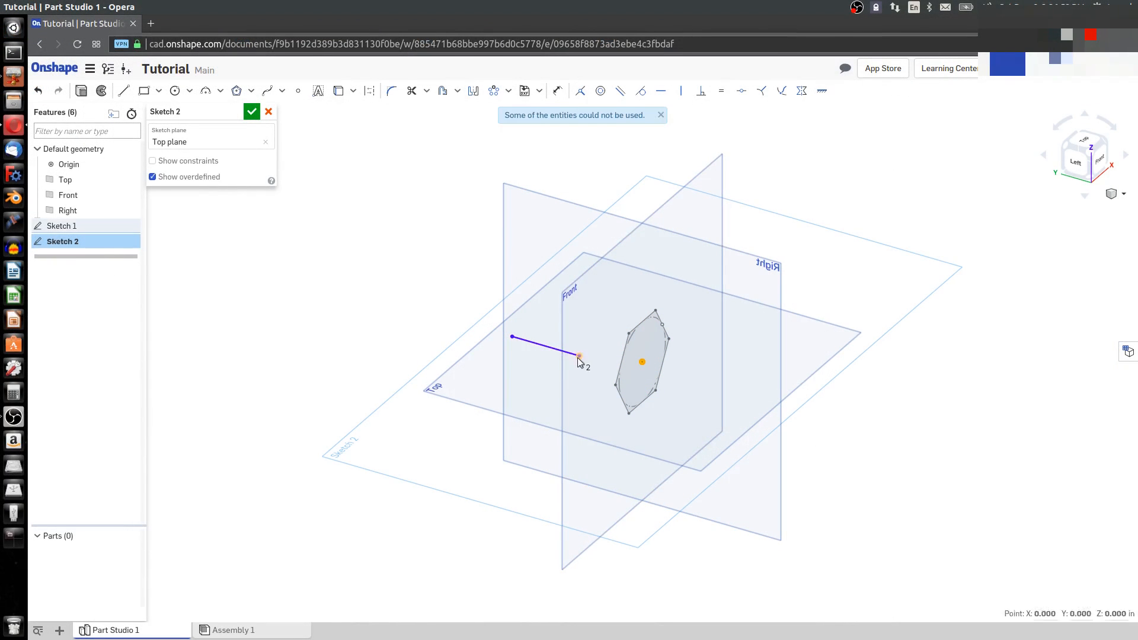
Make the line's end coincident with the origin at the hexagon's centre and dimension the line's length to 5
key("i")
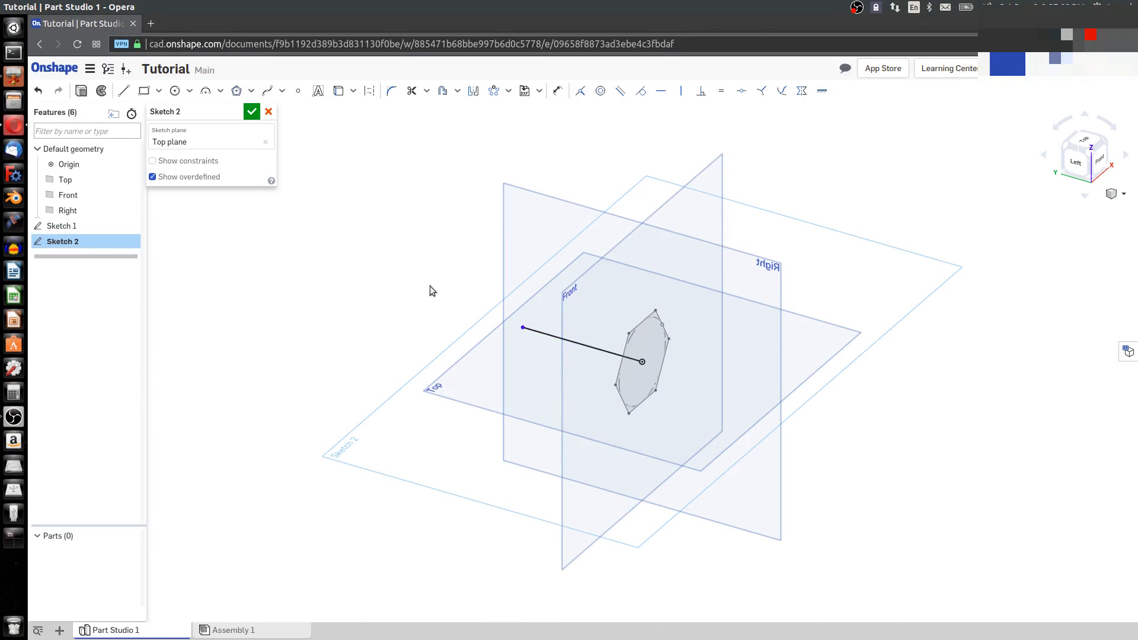
left_click(557, 91)
left_click(578, 344)
left_click(574, 289)
type("5")
key("Return")
Sketch a tangent arc from the line's free end and set its radius to 3
left_click(206, 91)
left_click(411, 295)
left_click(274, 318)
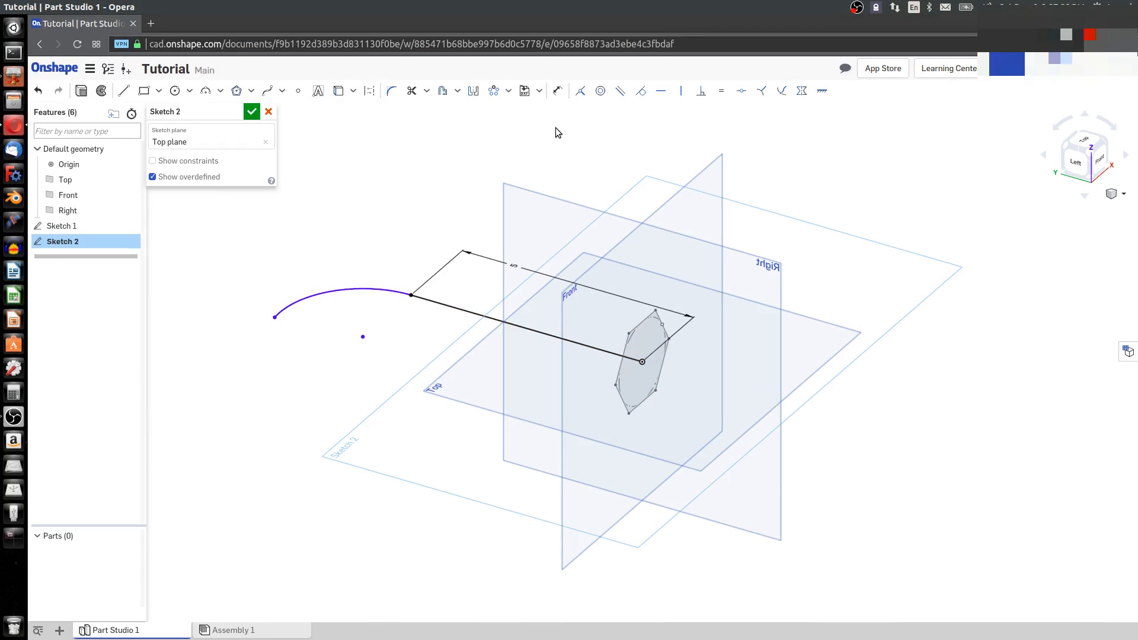
left_click(557, 91)
left_click(359, 289)
left_click(356, 250)
type("3")
key("Return")
View the sketch plane straight on and align the arc's free end with its centre using a Vertical constraint
right_click(852, 371)
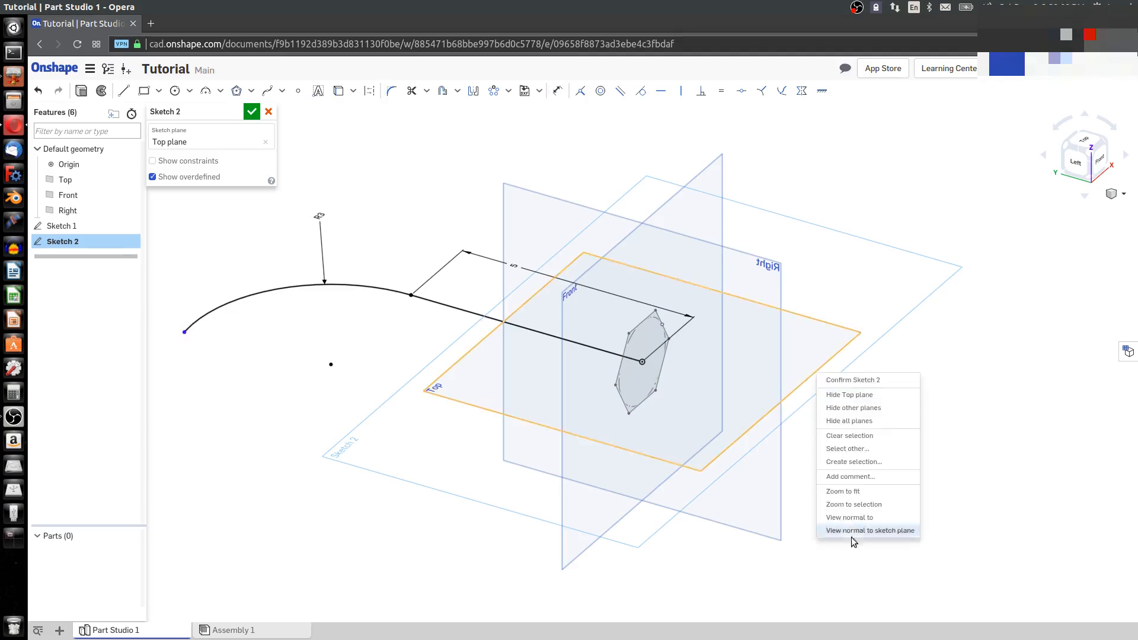
left_click(916, 603)
left_click(680, 90)
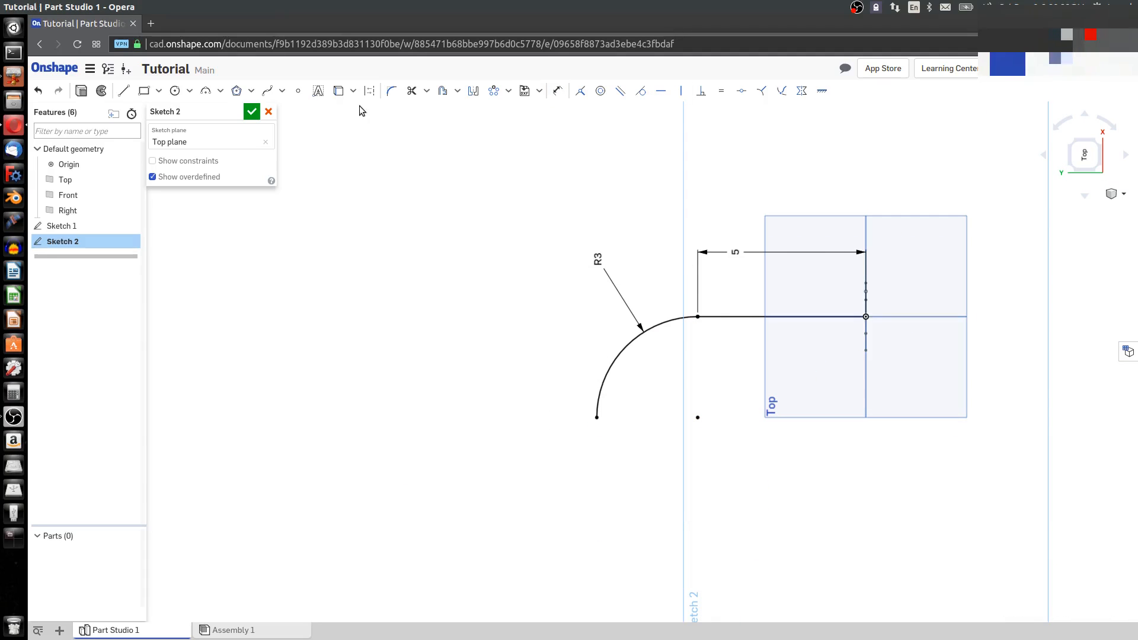
Sketch a straight line from the arc's free end, dimension its length to 5, and accept the sketch
left_click(123, 91)
left_click(597, 417)
left_click(597, 586)
left_click(556, 90)
left_click(569, 484)
type("5")
left_click(251, 112)
Start a Sweep with the hexagon as profile and the line-and-arc sketch as path
left_click(1097, 142)
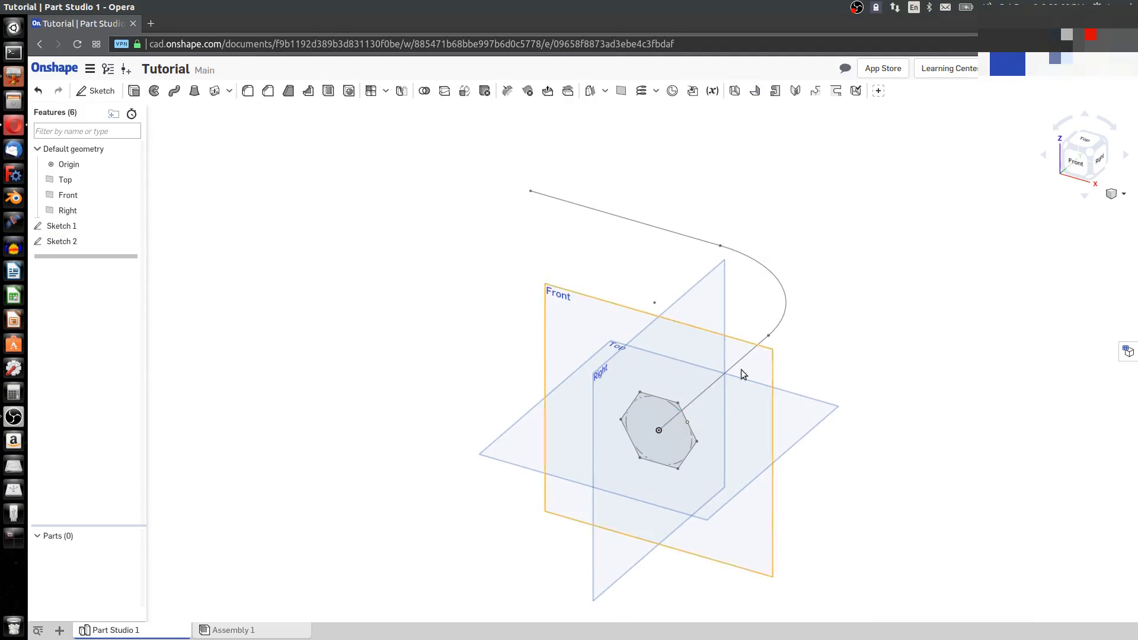
left_click(174, 91)
left_click(658, 415)
left_click(183, 198)
left_click(759, 261)
left_click(681, 245)
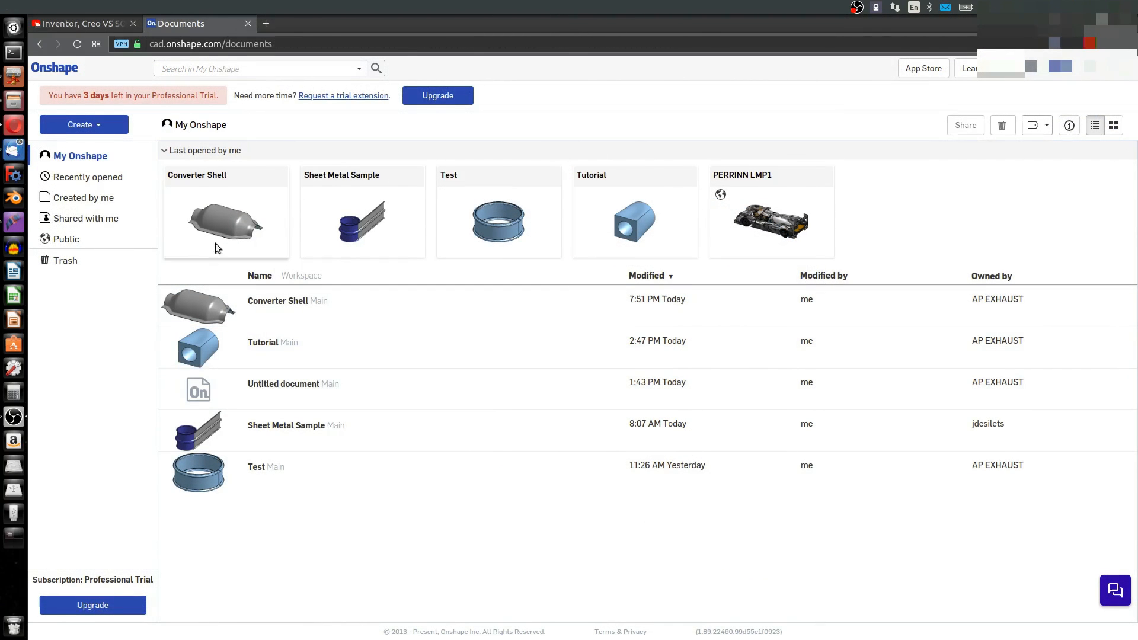
Browse the self-created documents and look through the list of public documents
left_click(105, 199)
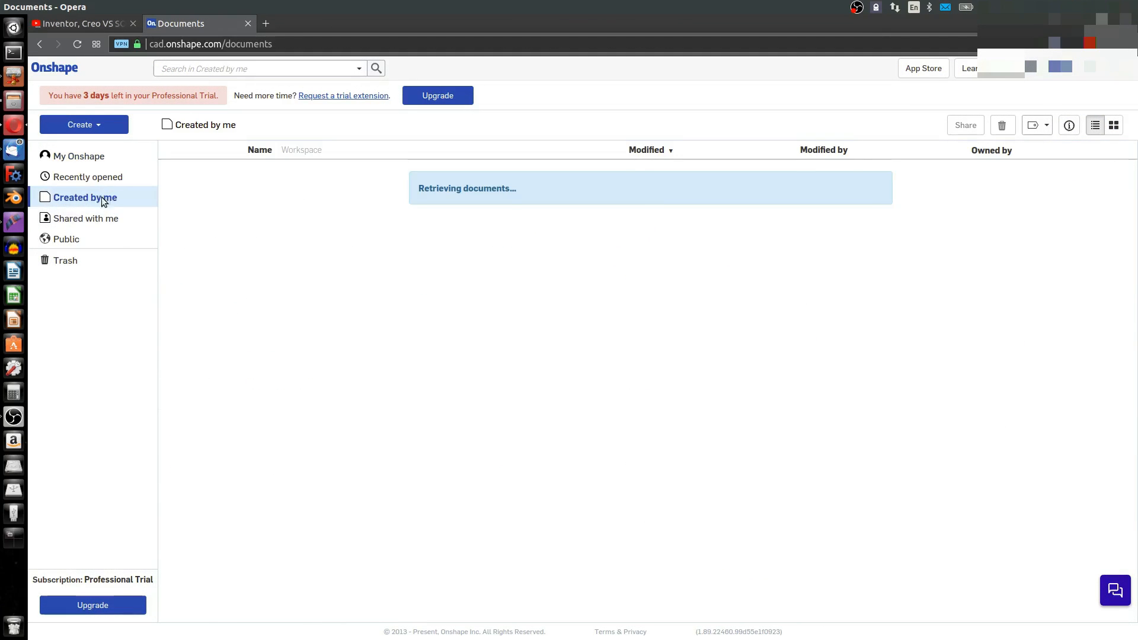
left_click(68, 239)
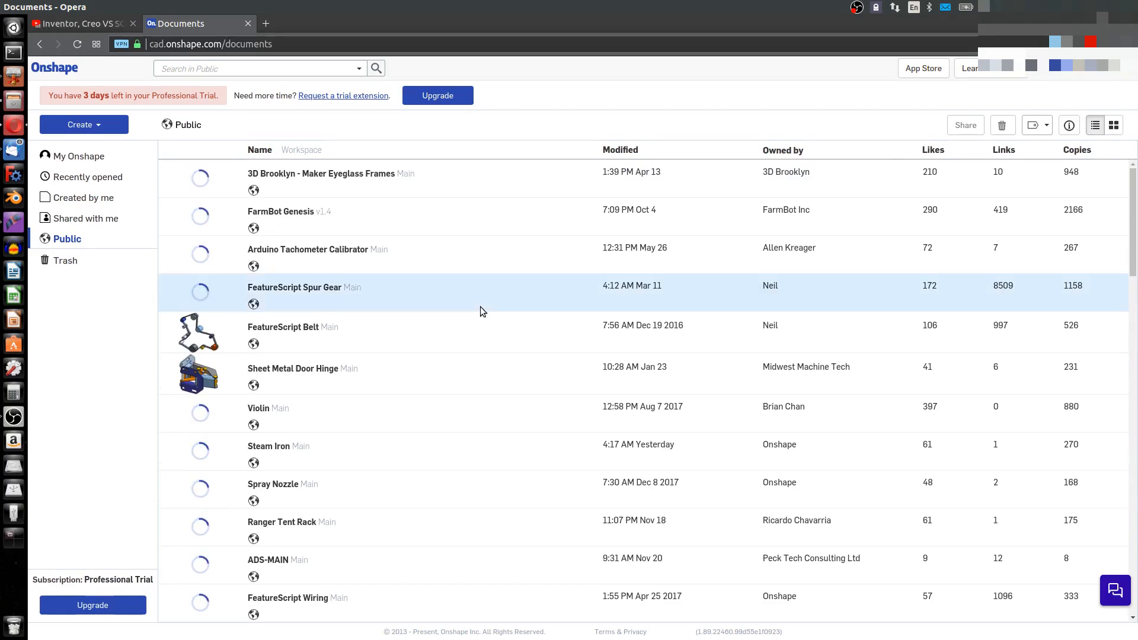
scroll(472, 305, "down", 1)
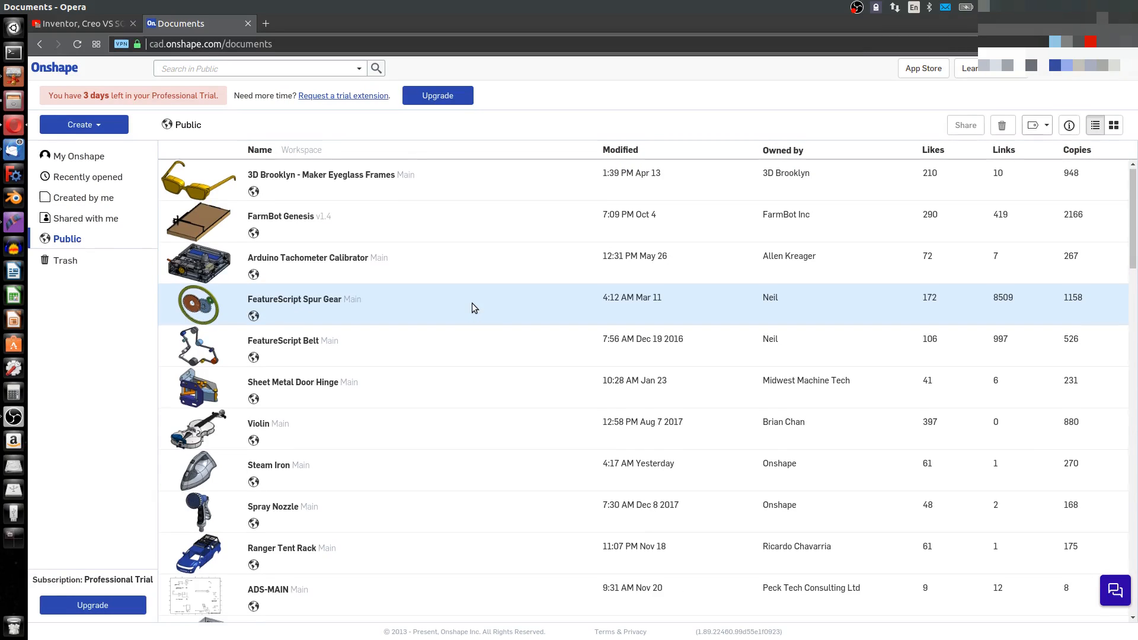
scroll(476, 307, "down", 1)
scroll(478, 306, "down", 2)
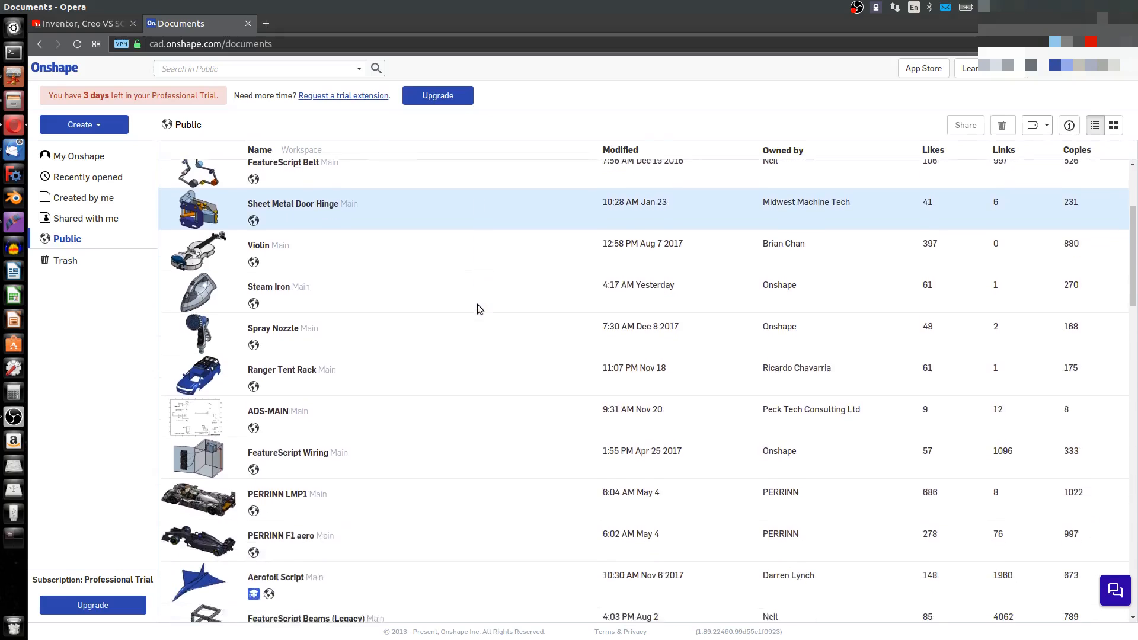
scroll(480, 309, "down", 4)
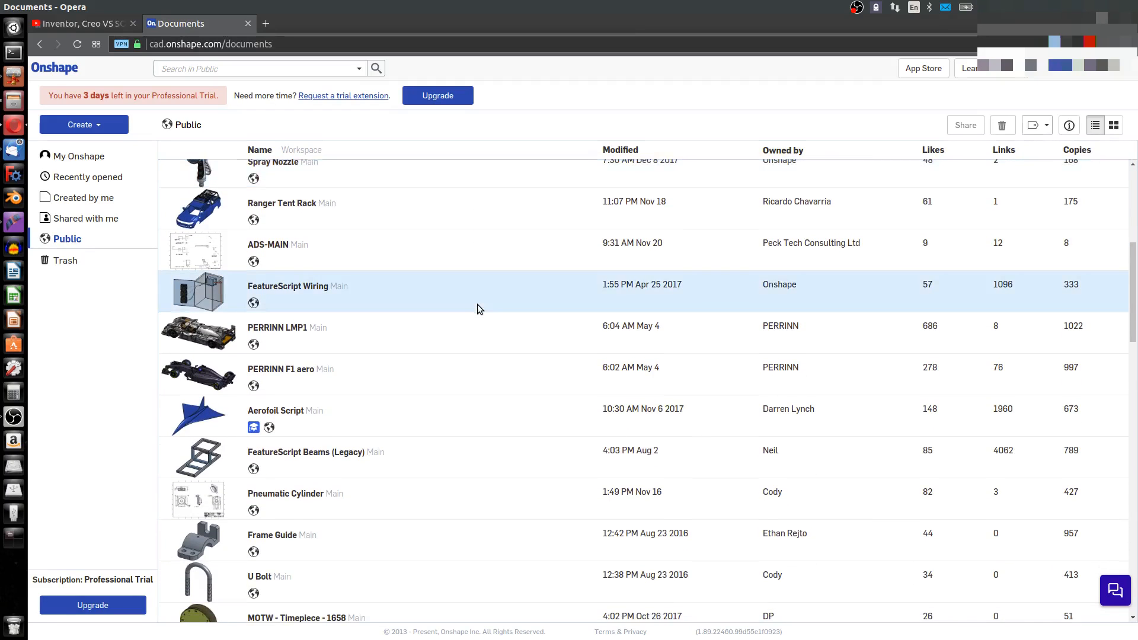
scroll(480, 308, "down", 2)
scroll(479, 309, "down", 4)
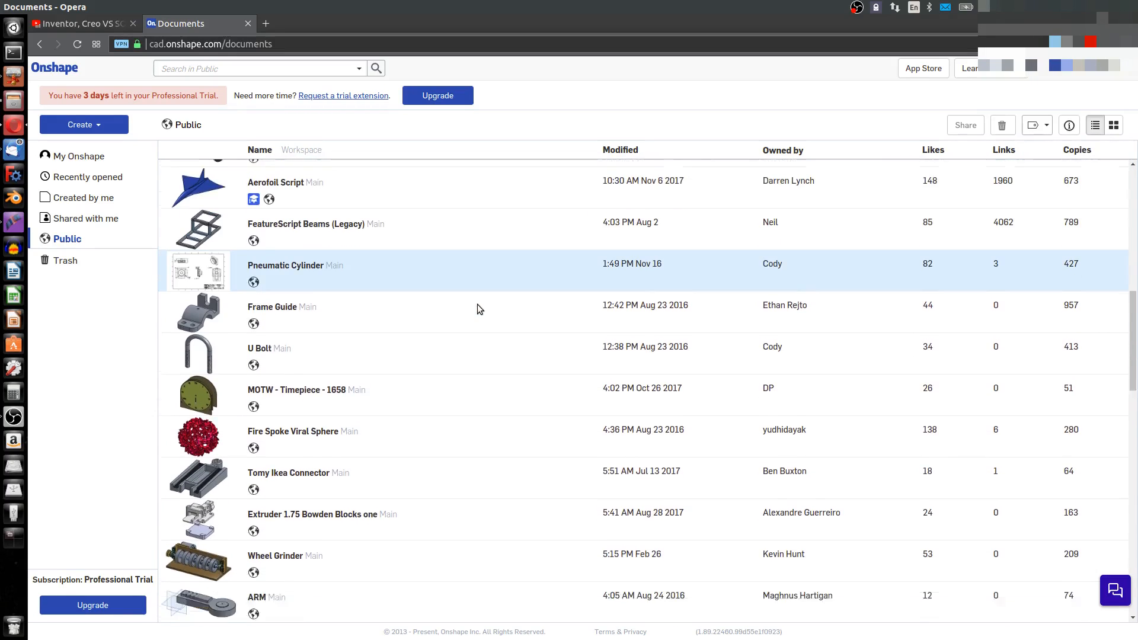
scroll(480, 309, "down", 3)
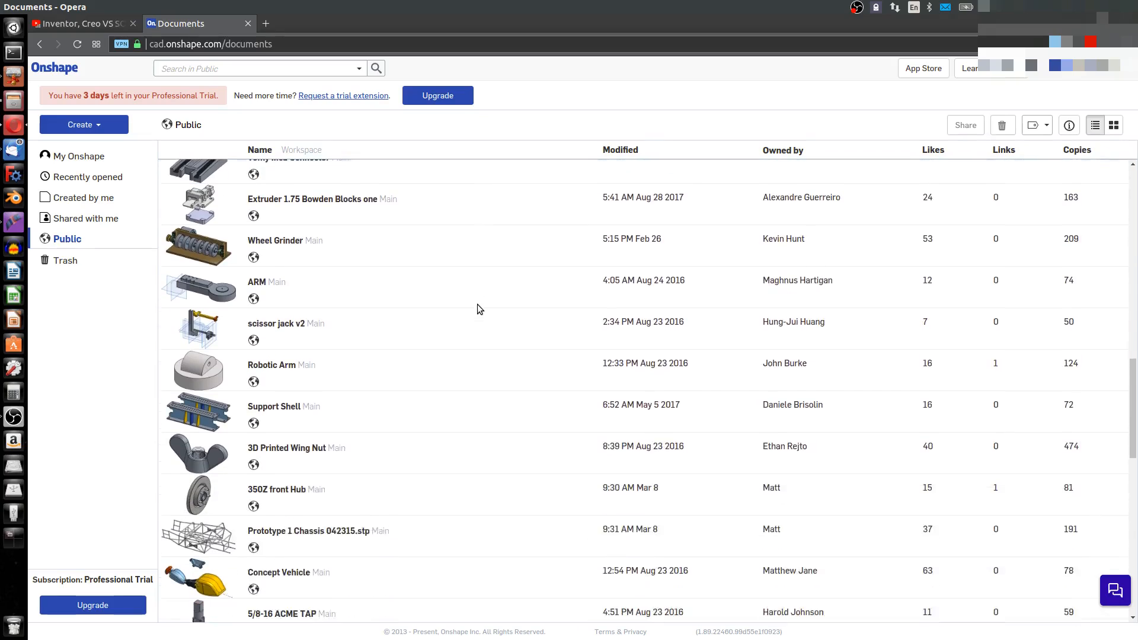
scroll(480, 309, "down", 5)
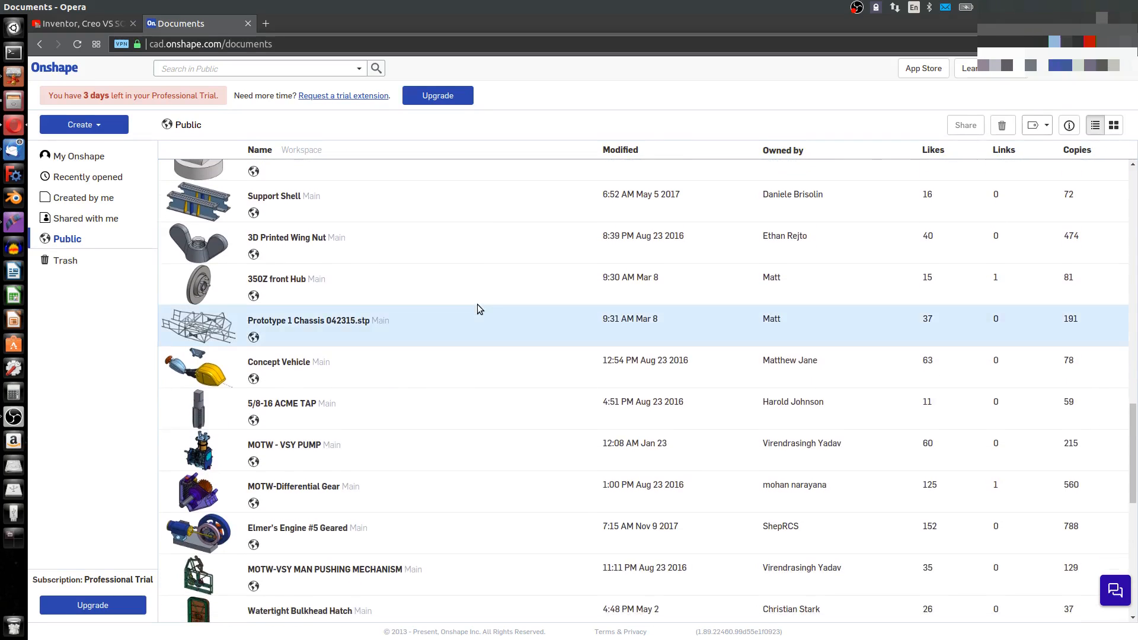
scroll(480, 309, "down", 2)
scroll(479, 309, "down", 3)
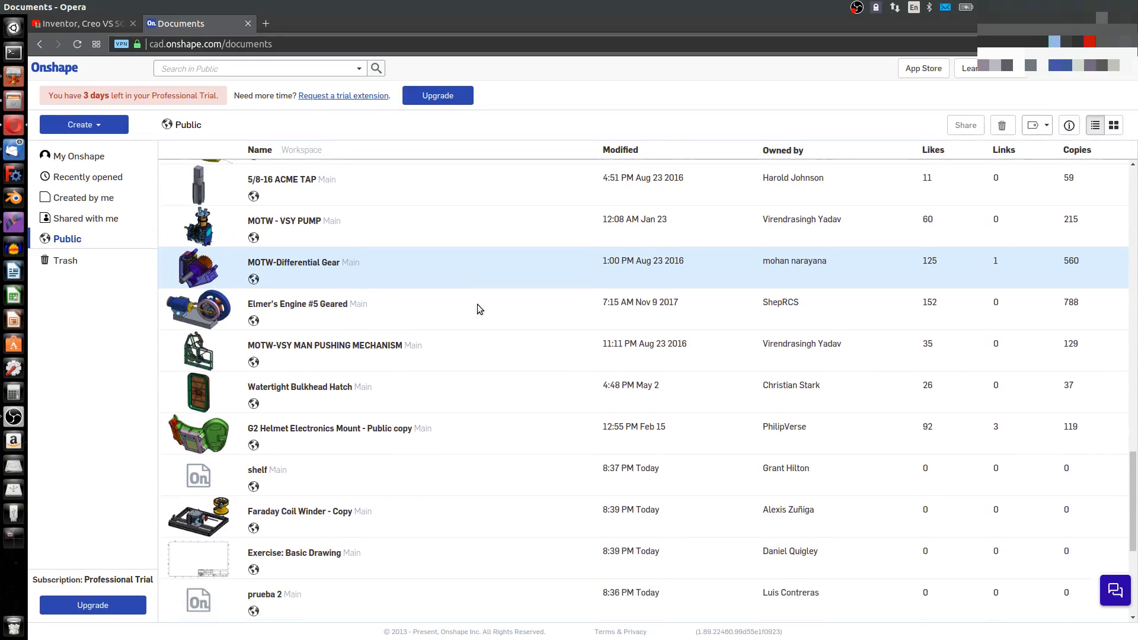
scroll(480, 309, "down", 1)
scroll(480, 309, "down", 2)
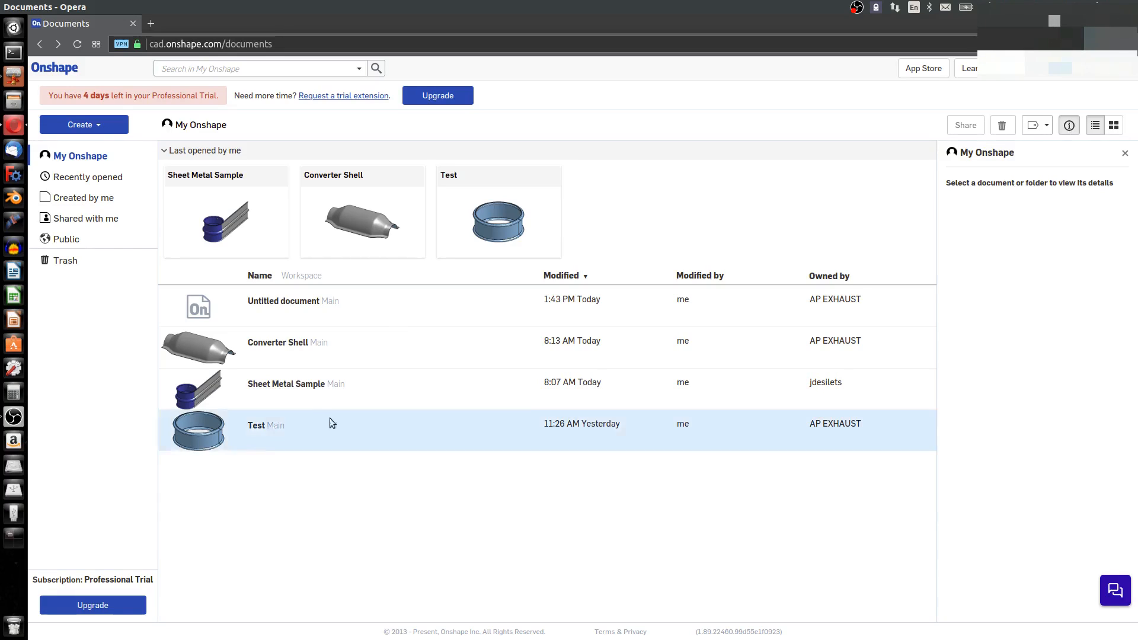
Look through the recently opened, self-created, shared and public document lists, and return to My Onshape
left_click(104, 180)
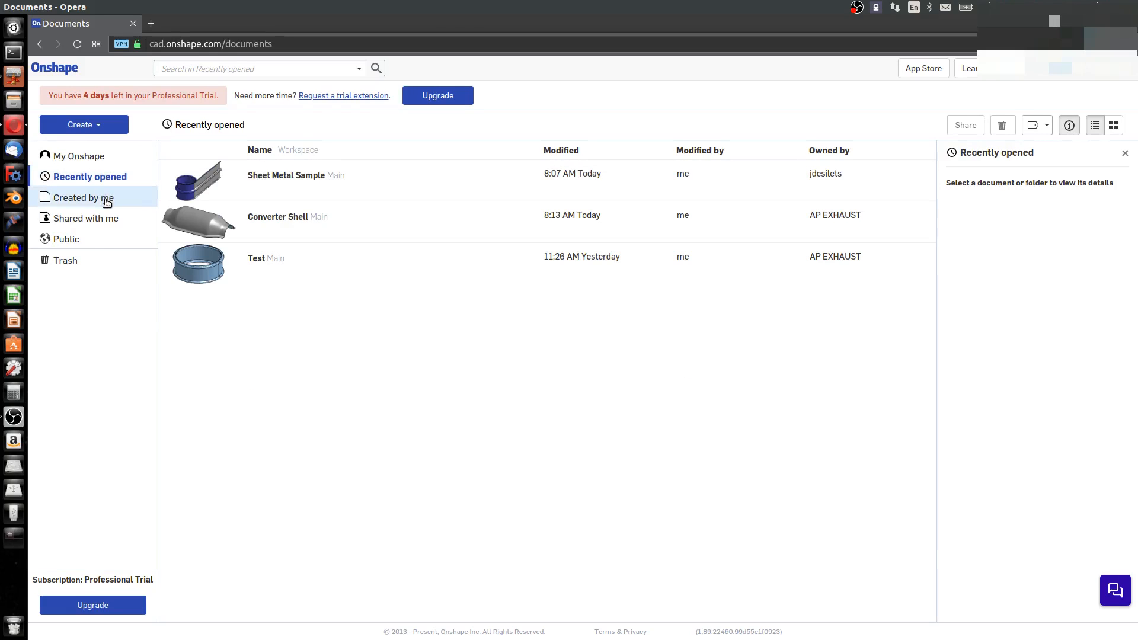
left_click(107, 202)
left_click(101, 219)
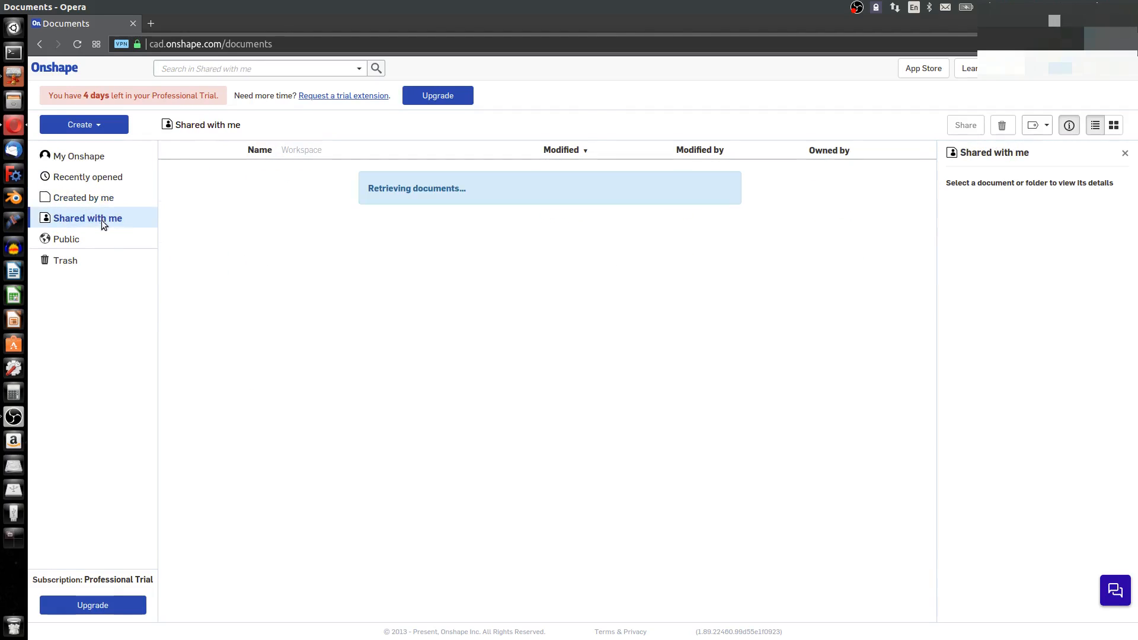
left_click(102, 238)
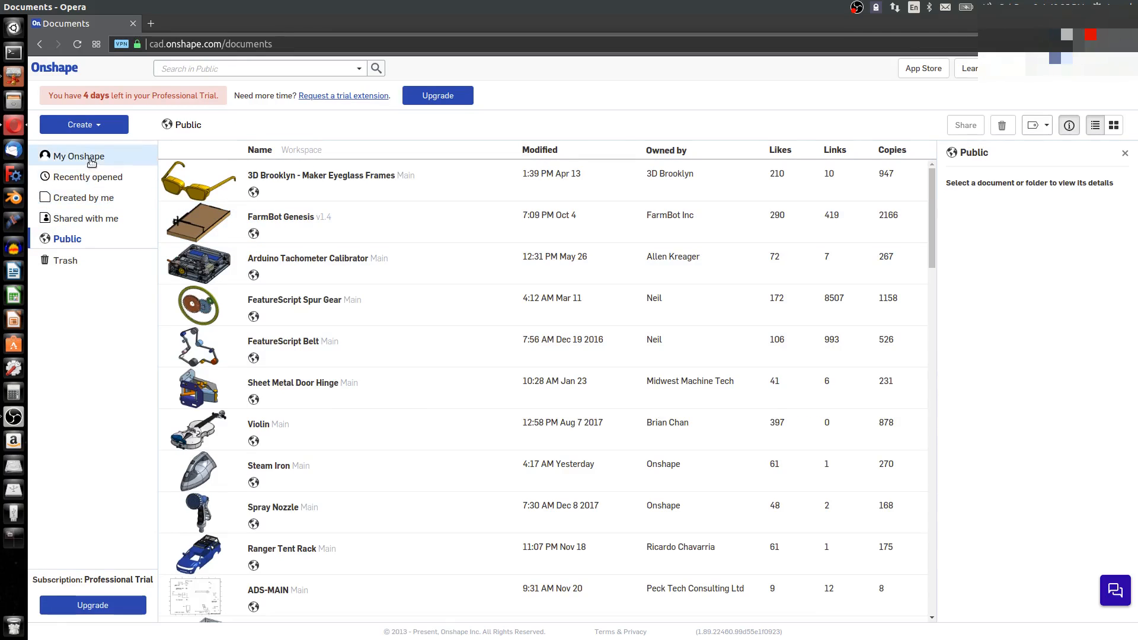
left_click(89, 158)
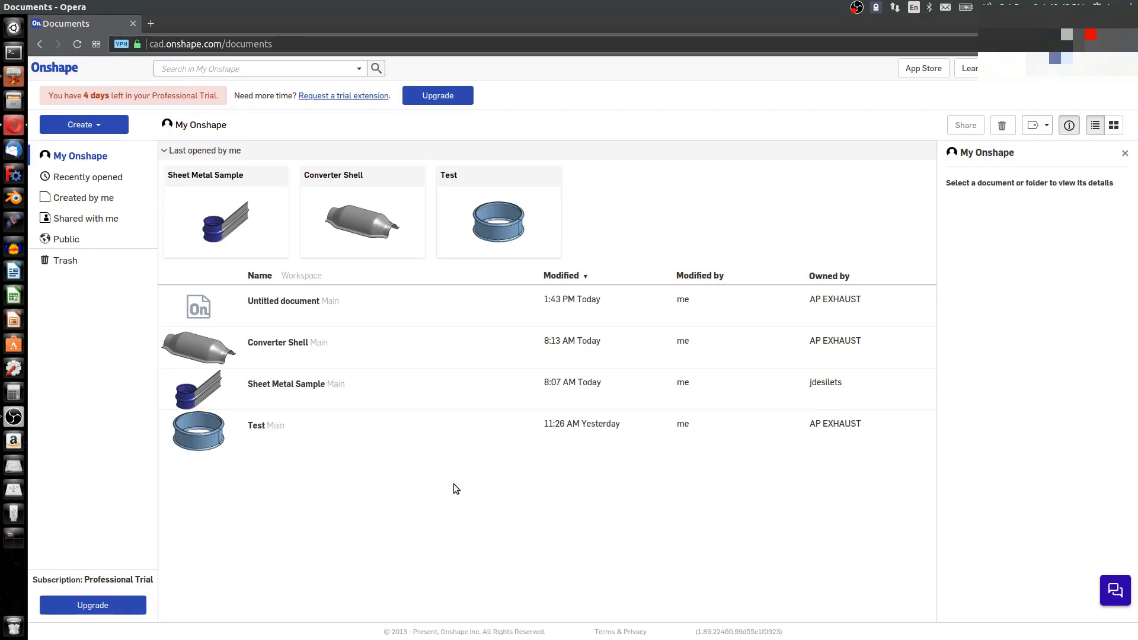
Create a new document named Tutorial
left_click(93, 126)
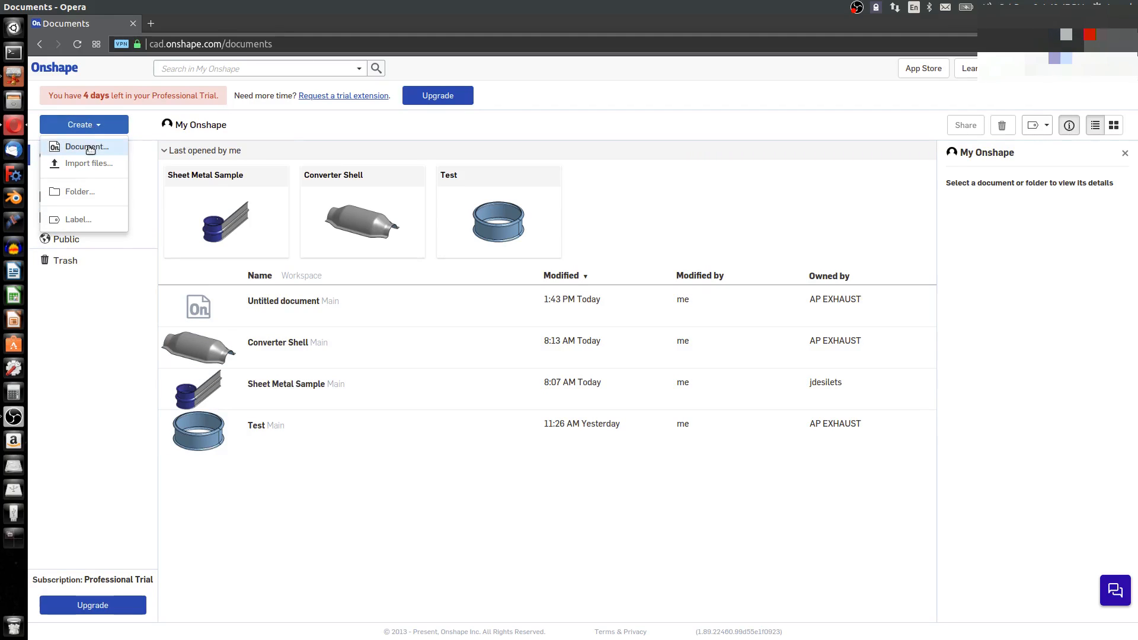
left_click(85, 147)
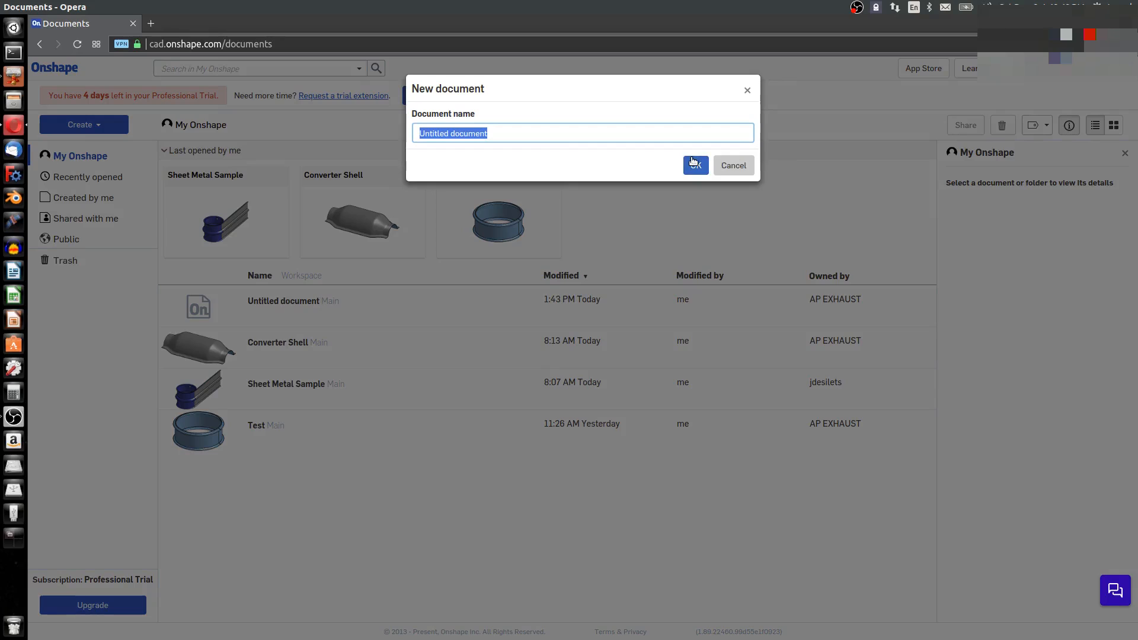
type("T")
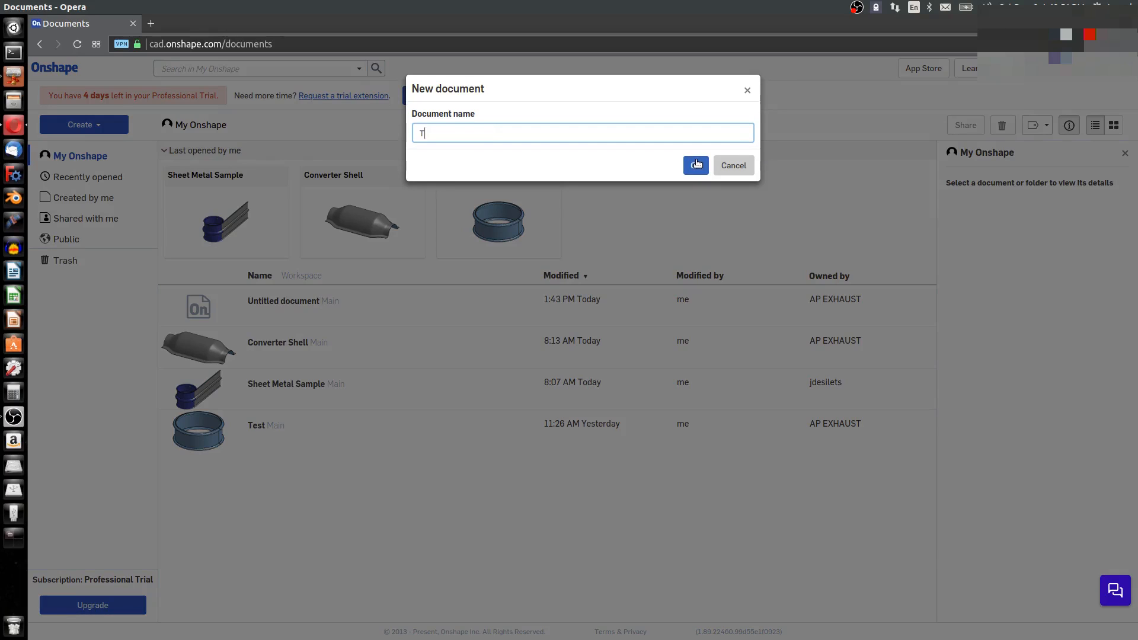
type("utorial")
left_click(697, 164)
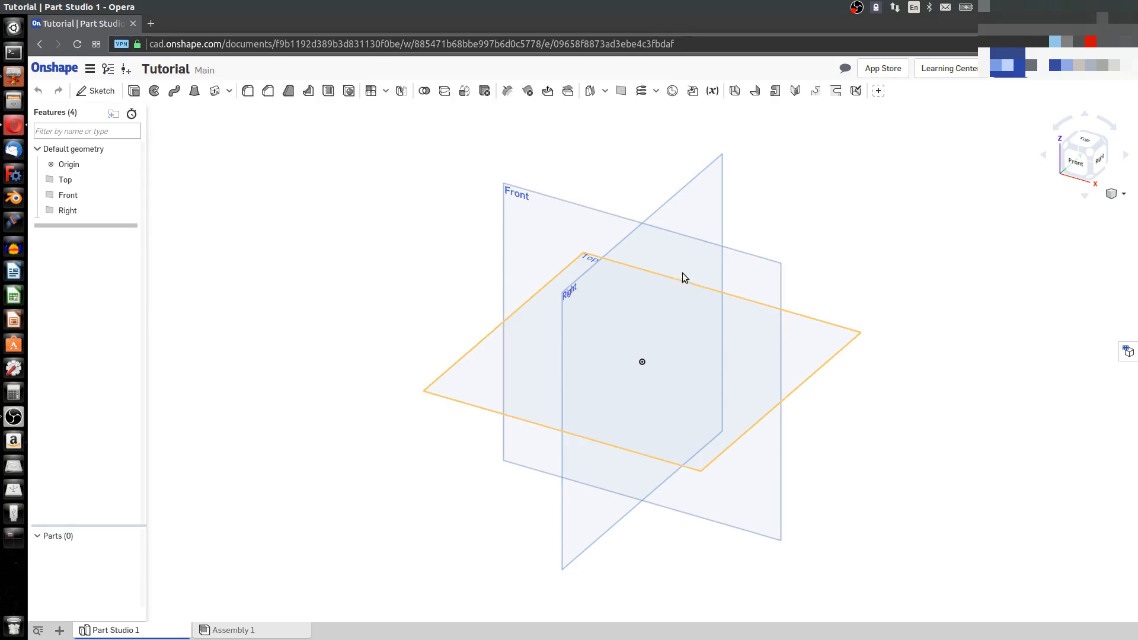
View the Front, Top and Right planes straight on, one after another
right_click(543, 207)
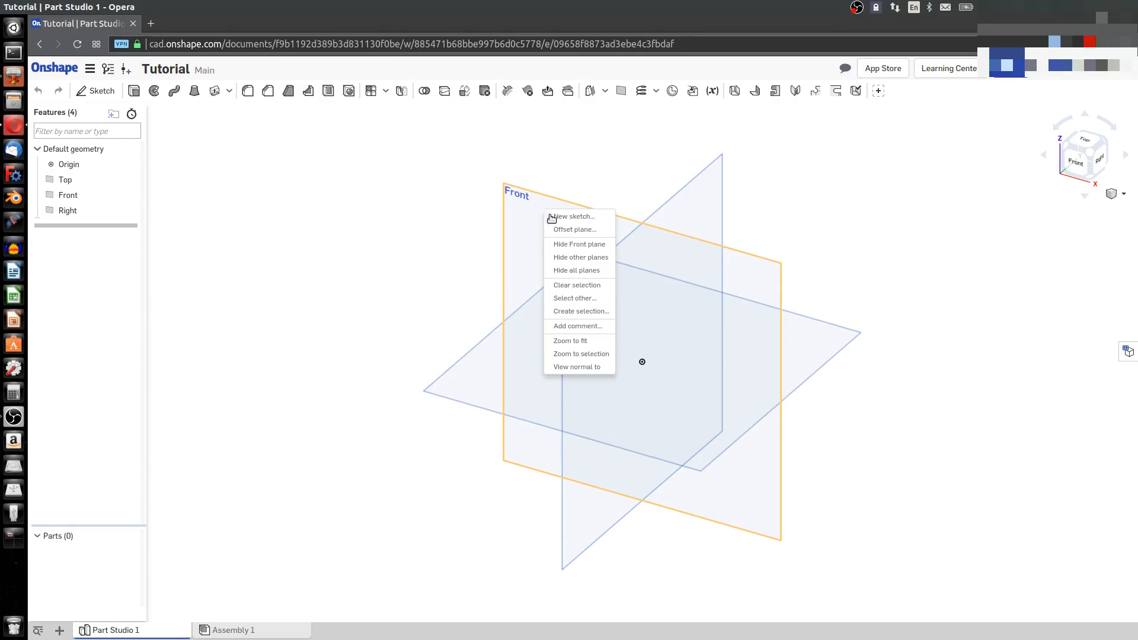
left_click(592, 367)
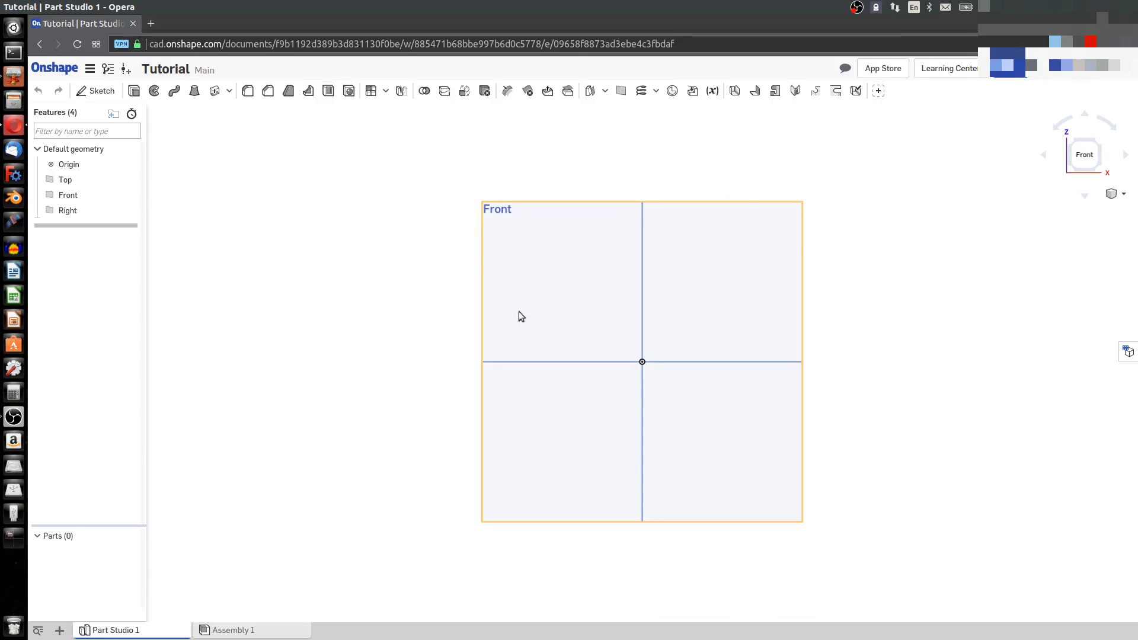
right_click(731, 363)
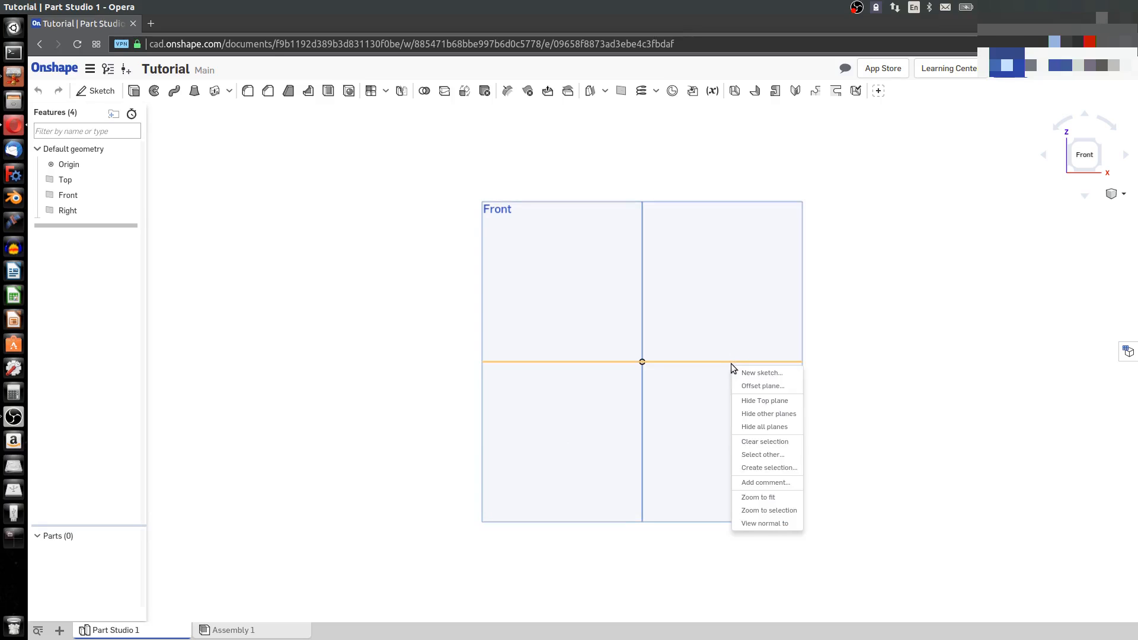
left_click(770, 526)
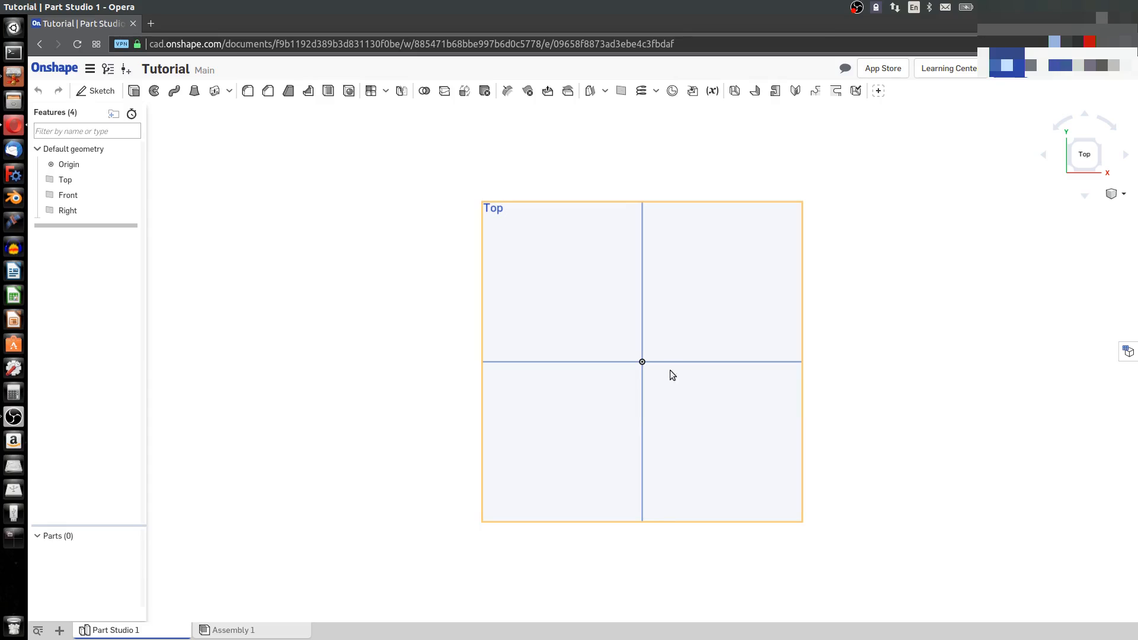
right_click(642, 414)
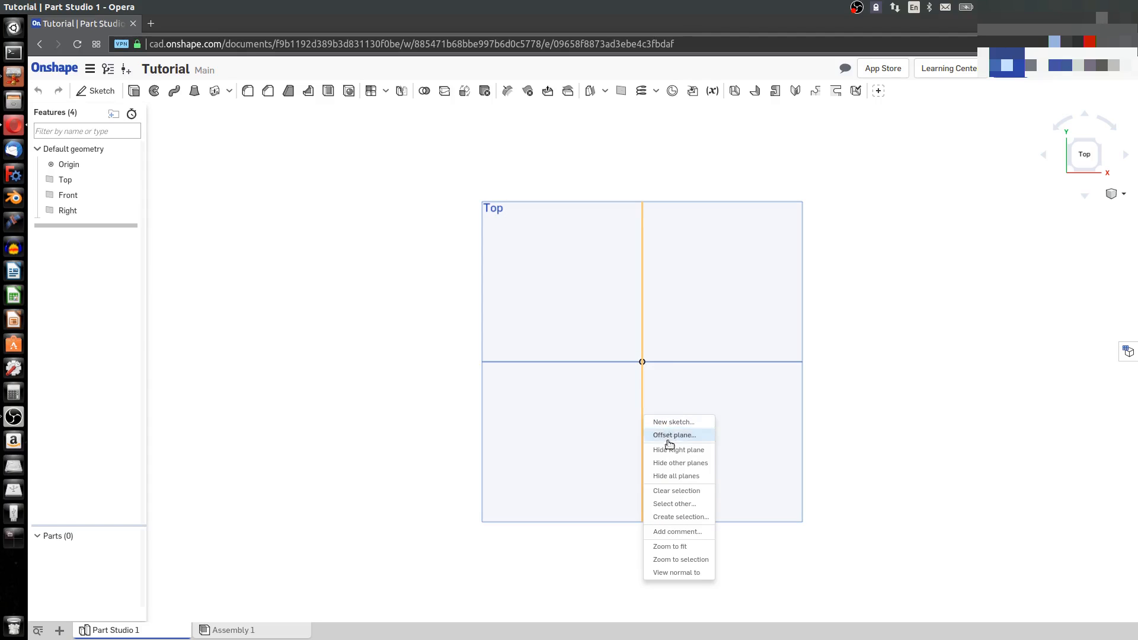
left_click(678, 573)
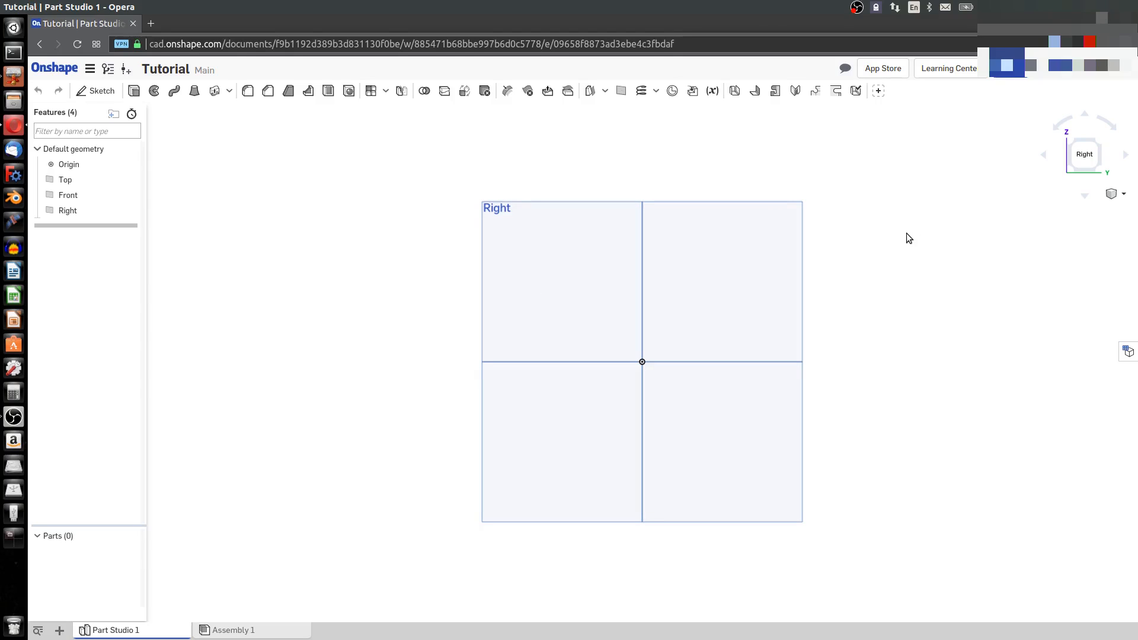
Switch the model view between isometric, Front and Top orientations, ending in an isometric view of all planes
left_click(1080, 161)
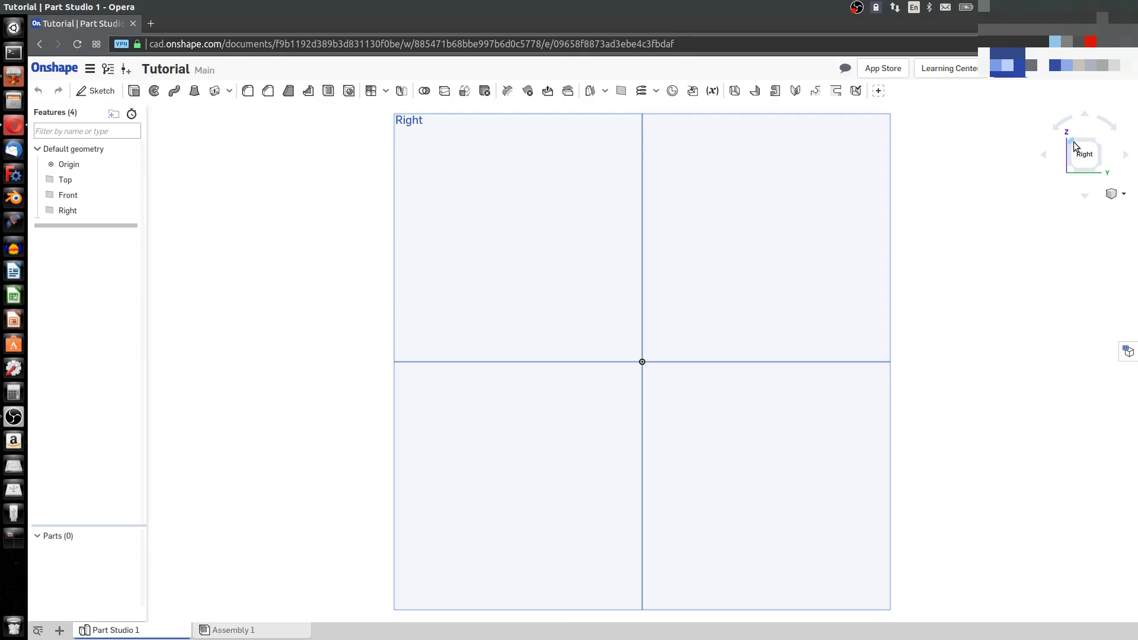
left_click(1072, 142)
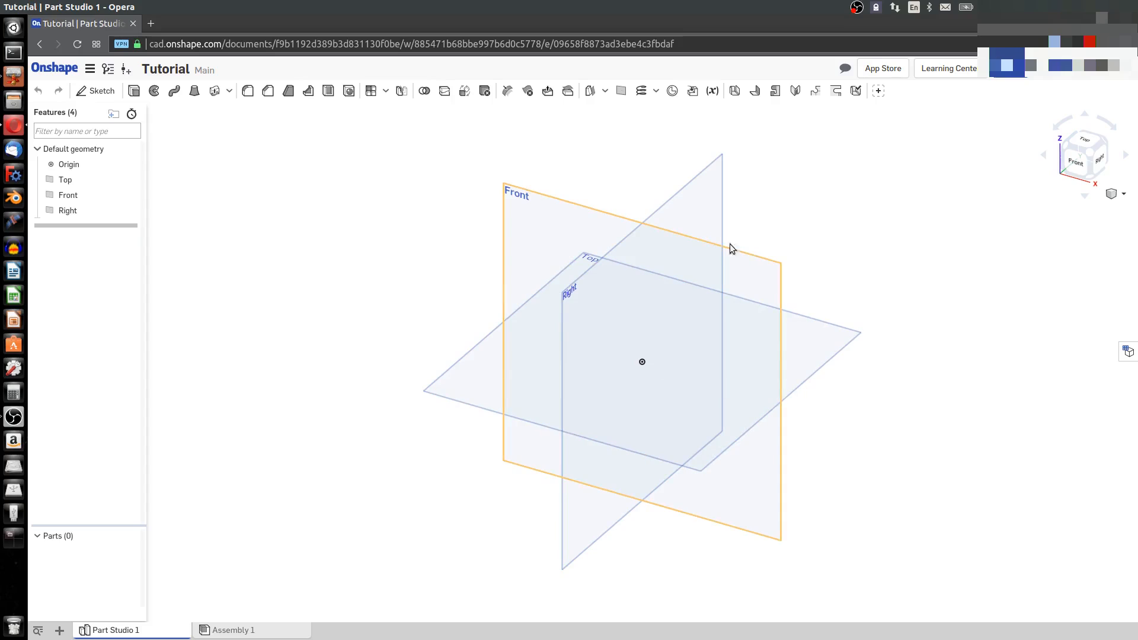
left_click(1088, 166)
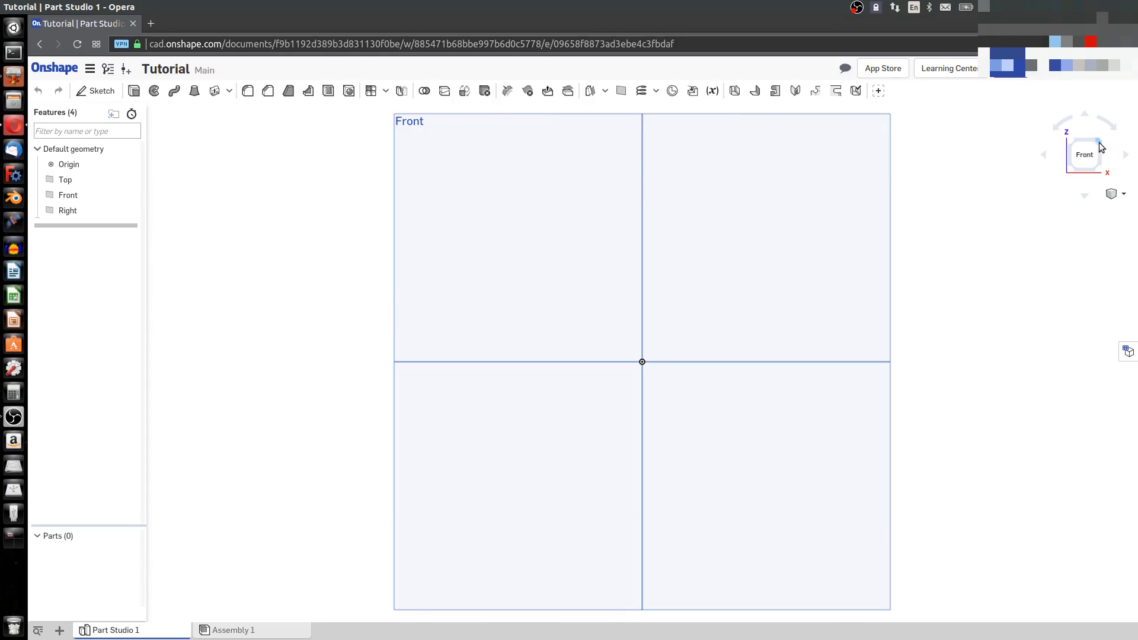
left_click(1100, 144)
left_click(1091, 148)
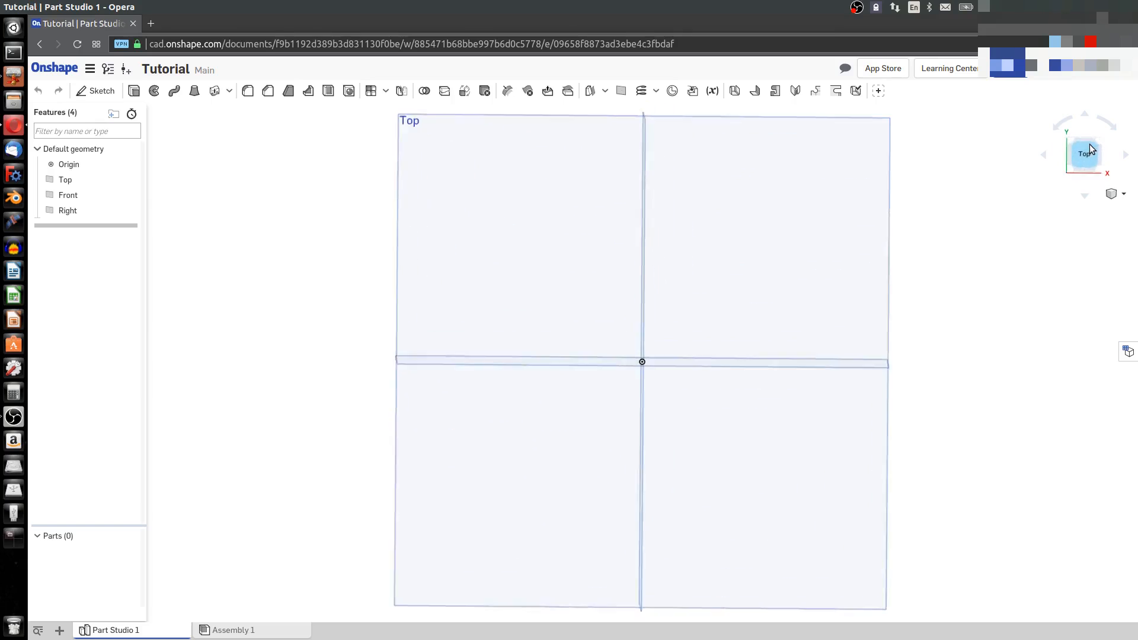
left_click(1098, 170)
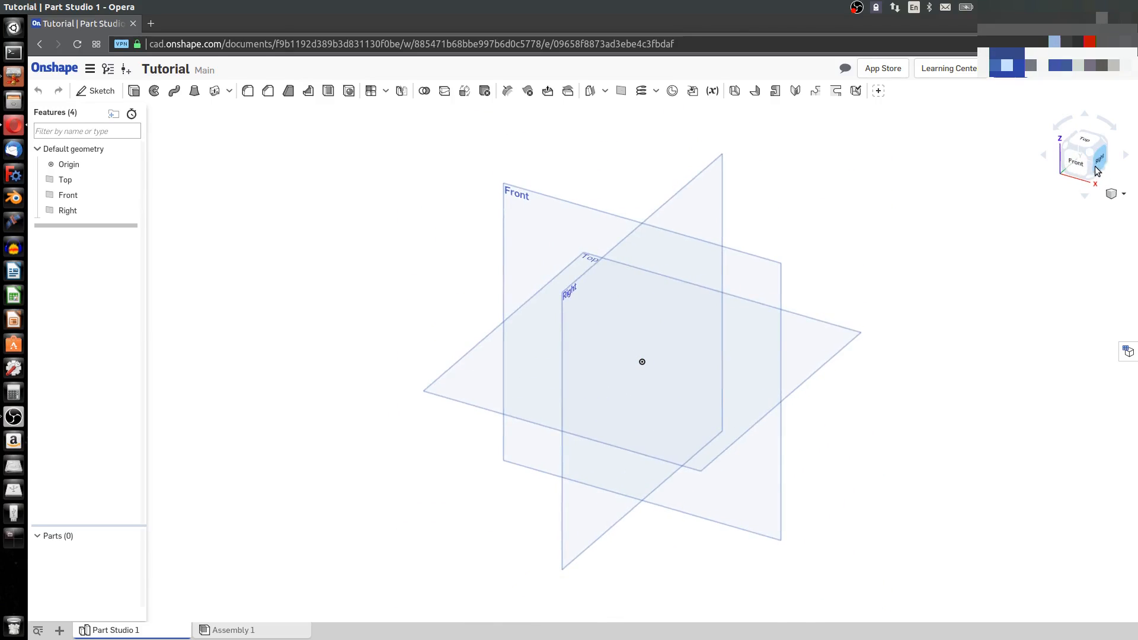
Switch the view between Right, Left and isometric orientations, and look through the commands available for the Front plane
left_click(1096, 165)
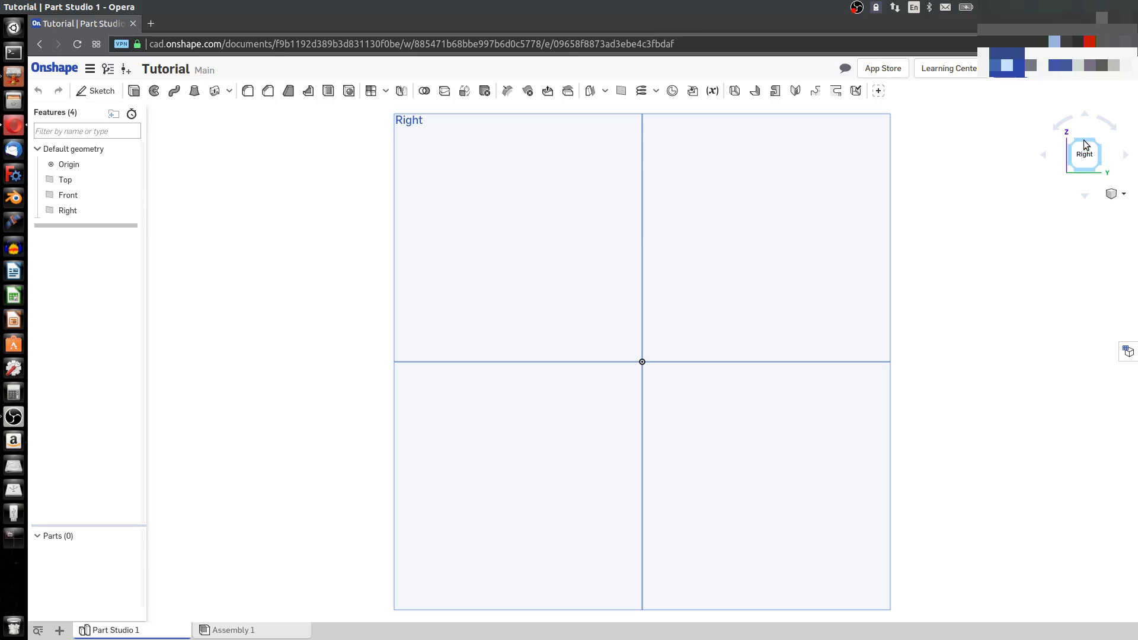
left_click(1084, 142)
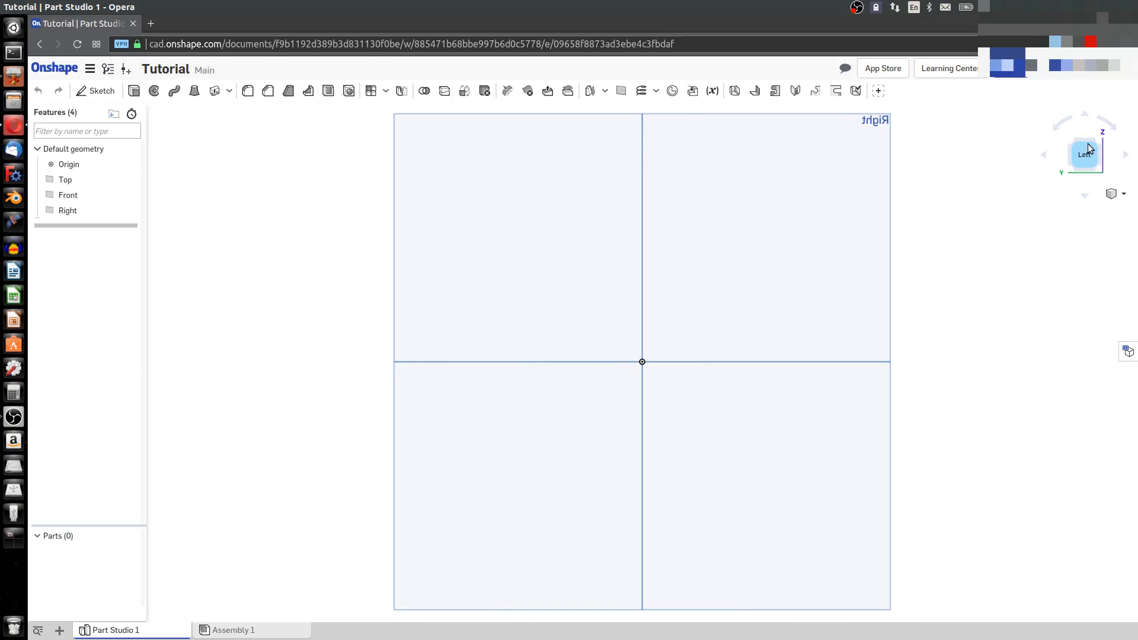
left_click(1088, 147)
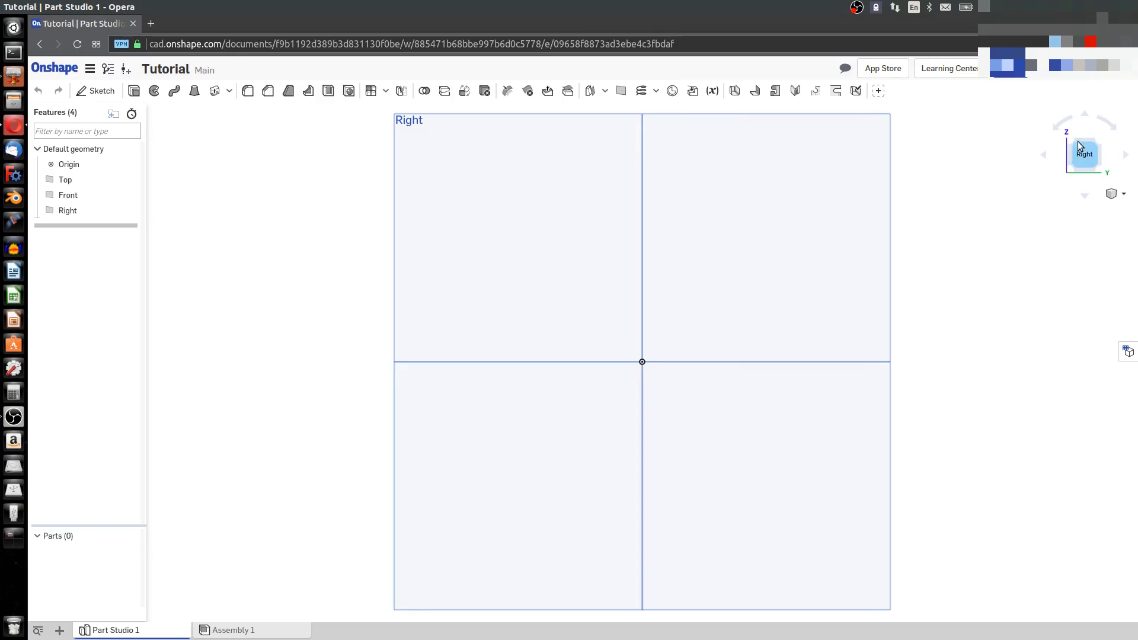
left_click(1076, 147)
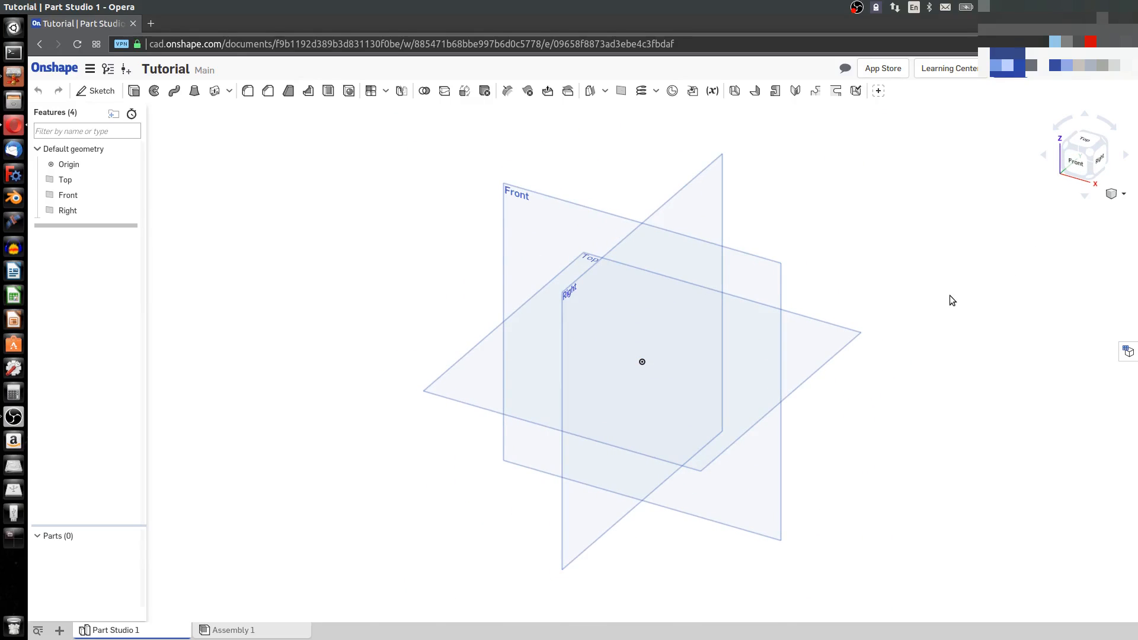
right_click(778, 293)
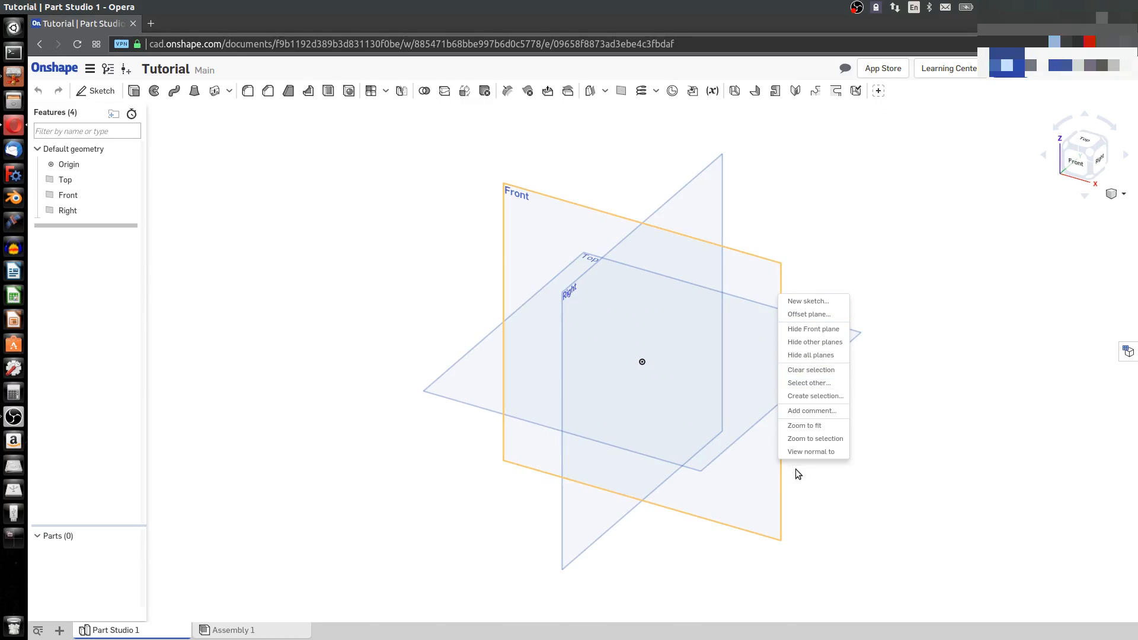
left_click(1014, 285)
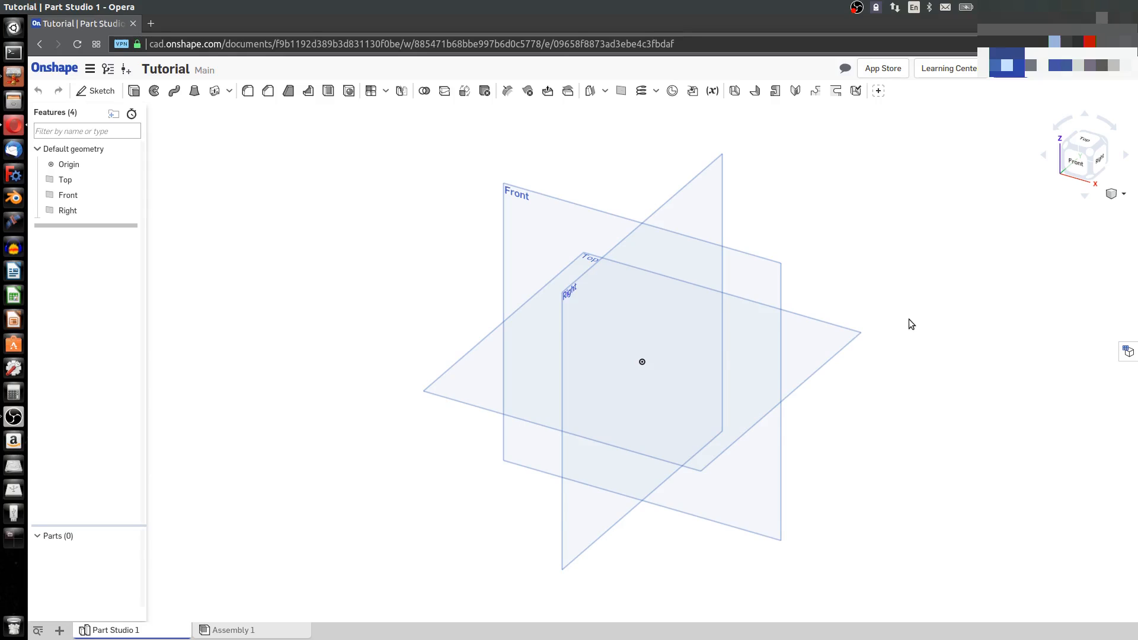
Start a new sketch on the Front plane and view it straight on
left_click(556, 198)
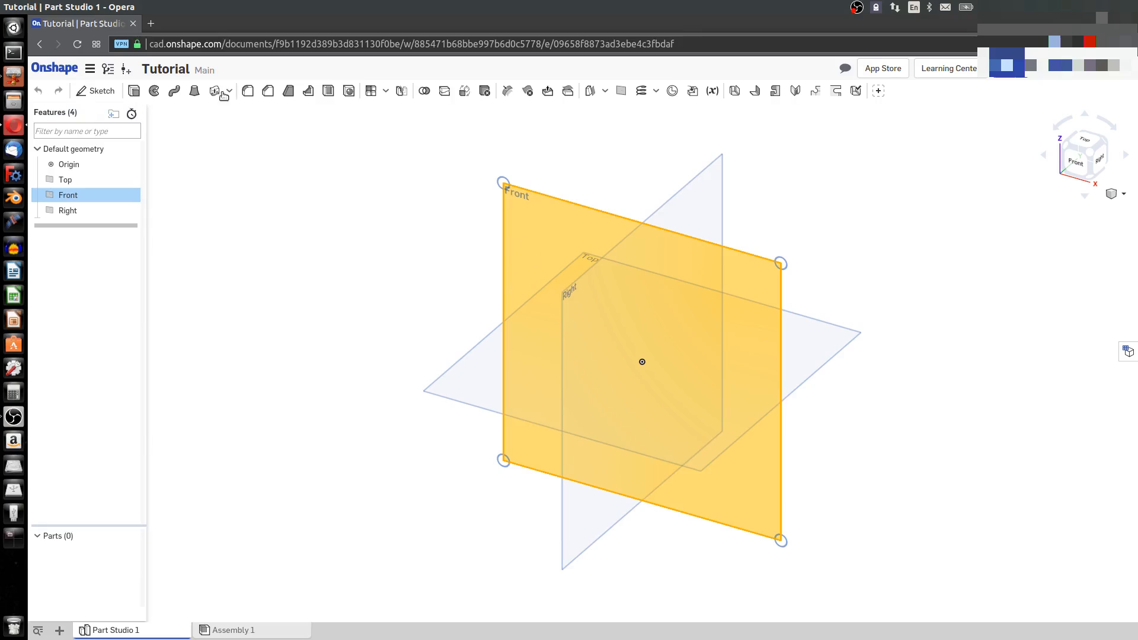
left_click(96, 91)
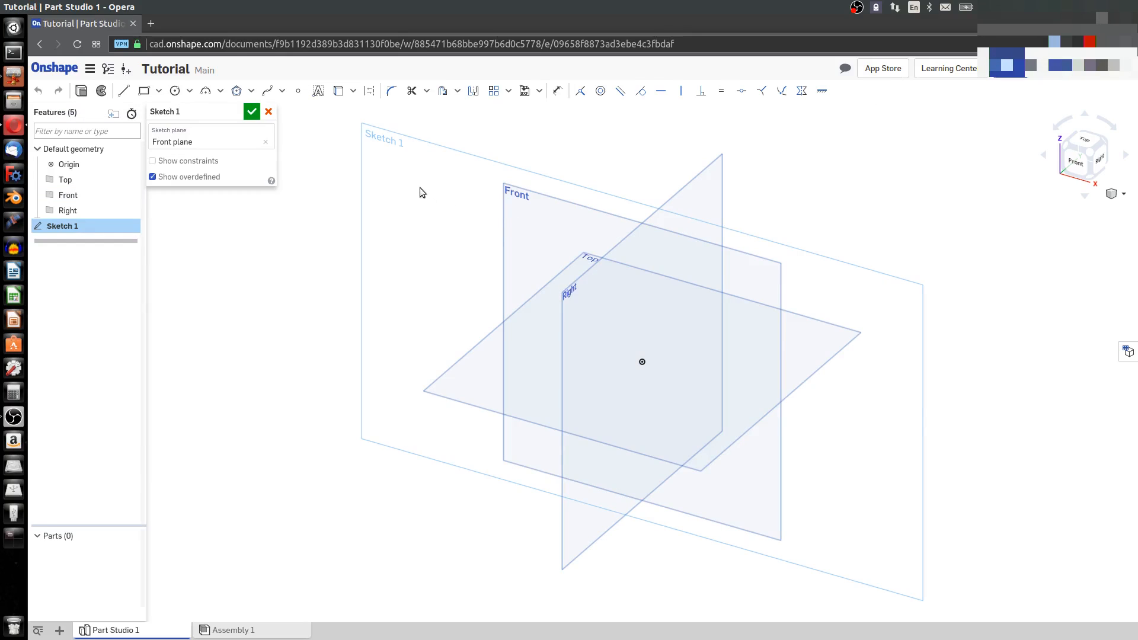
left_click(1079, 168)
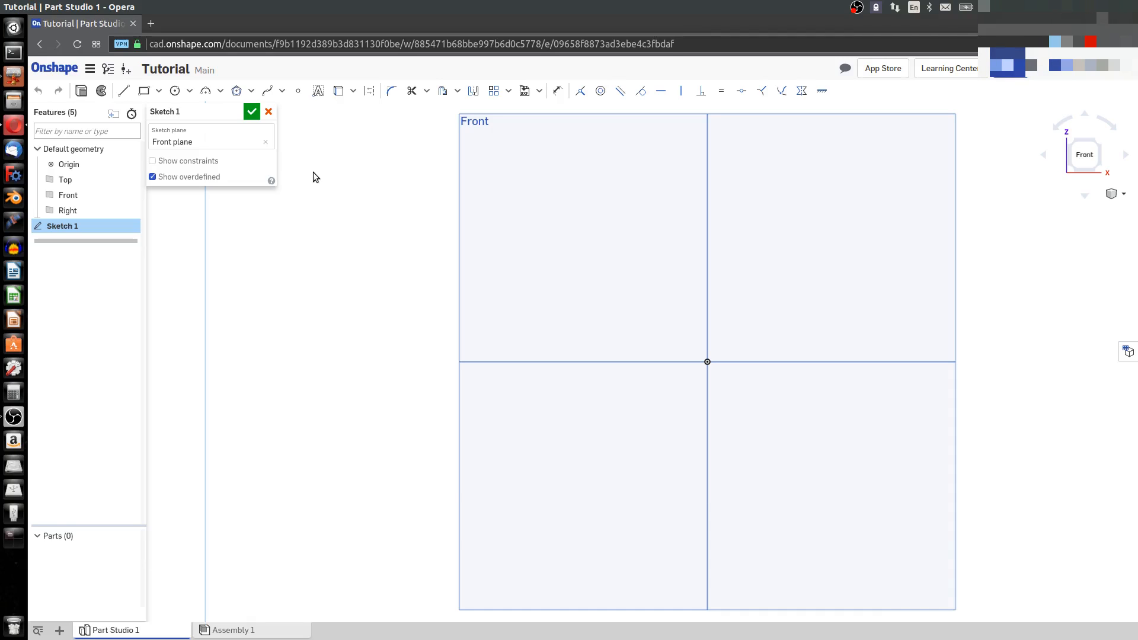
Sketch a closed four-sided line profile from the origin, with sides about 2.48, 0.78, 2.40 and 1.41 in long
left_click(127, 93)
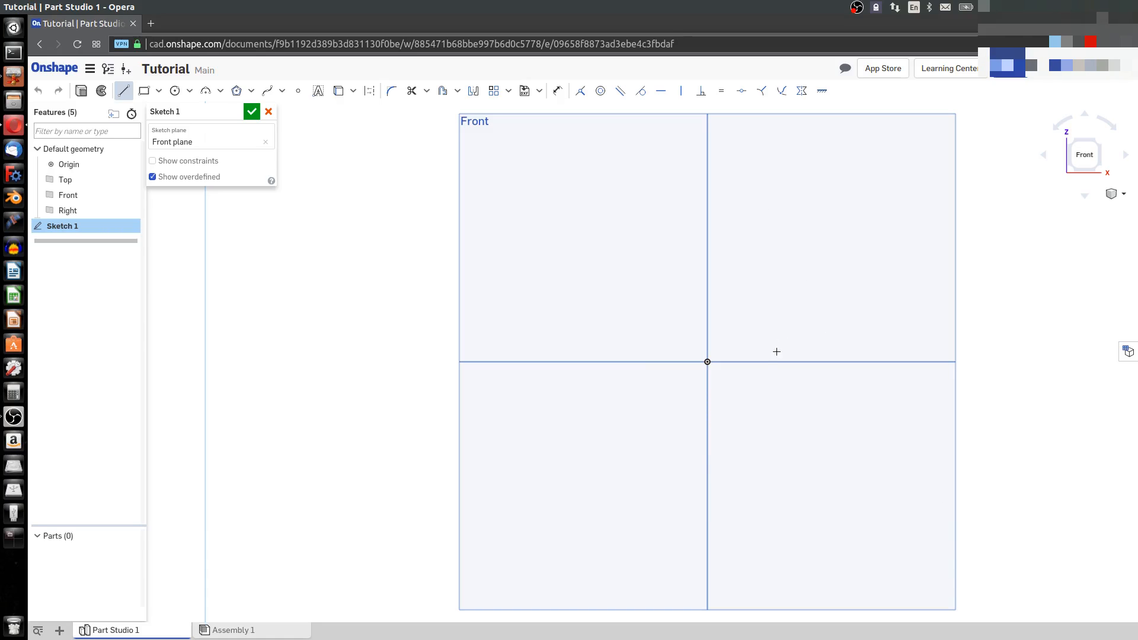
left_click(707, 361)
left_click(906, 311)
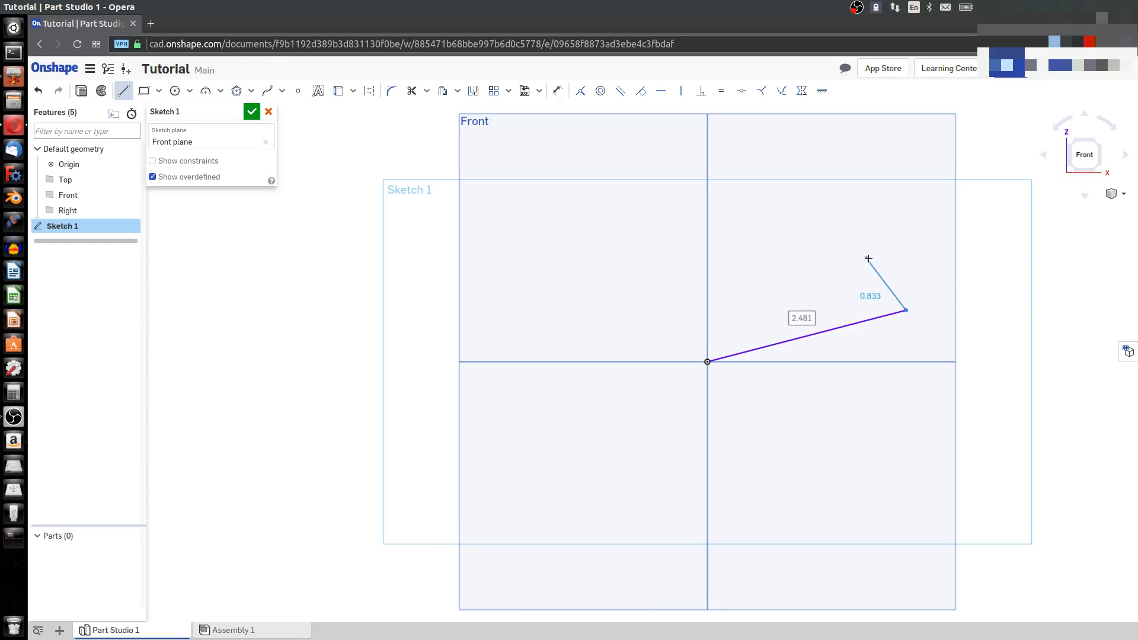
left_click(906, 245)
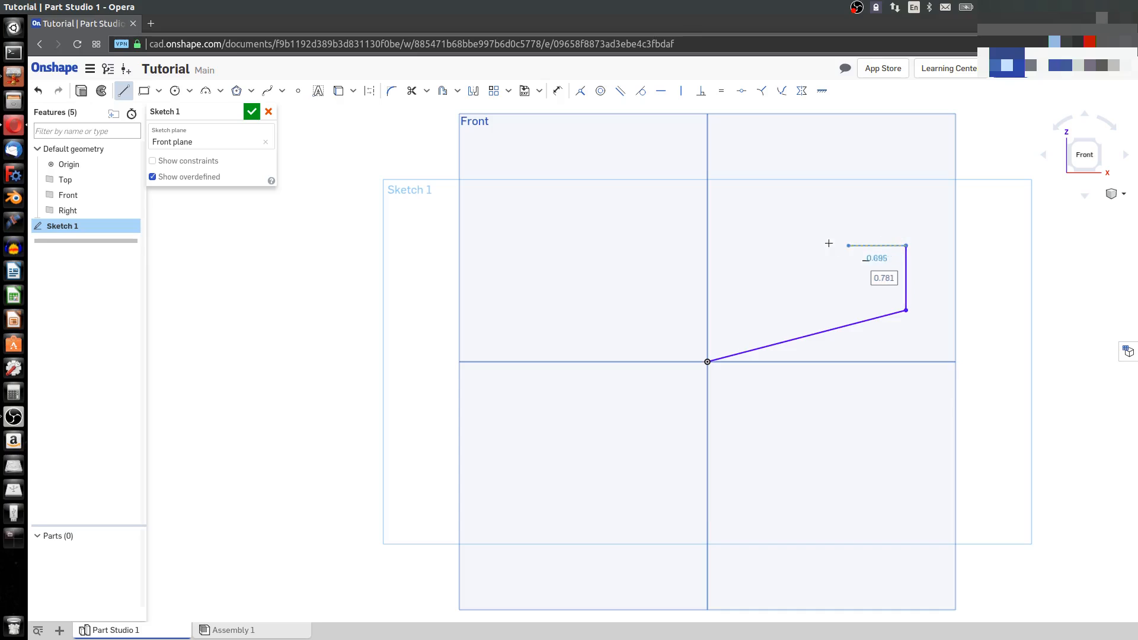
left_click(708, 245)
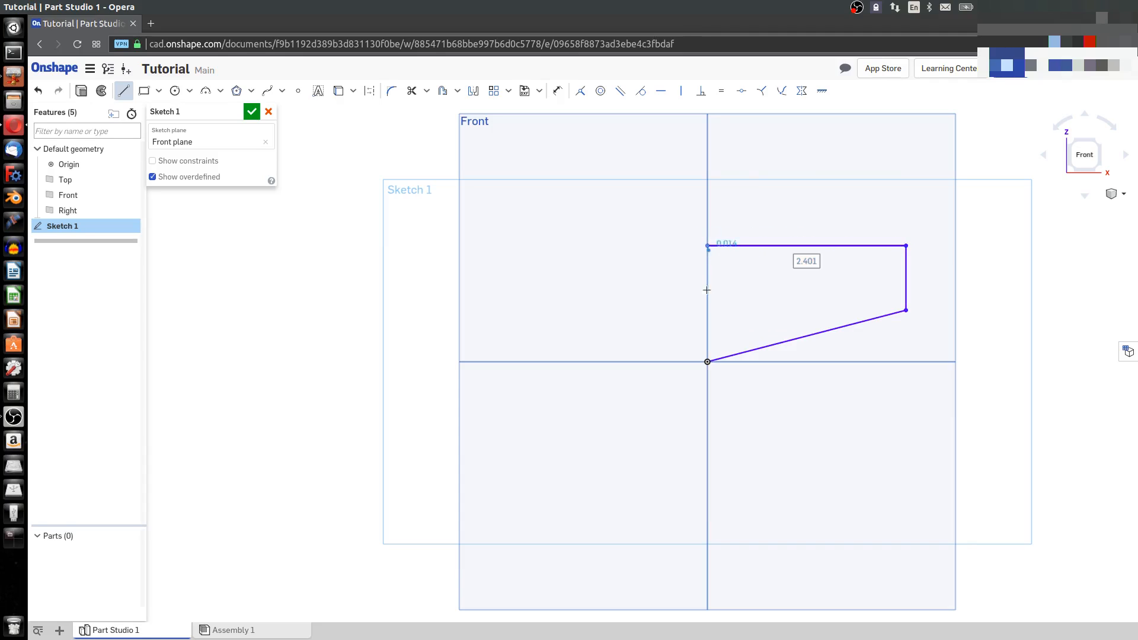
left_click(707, 362)
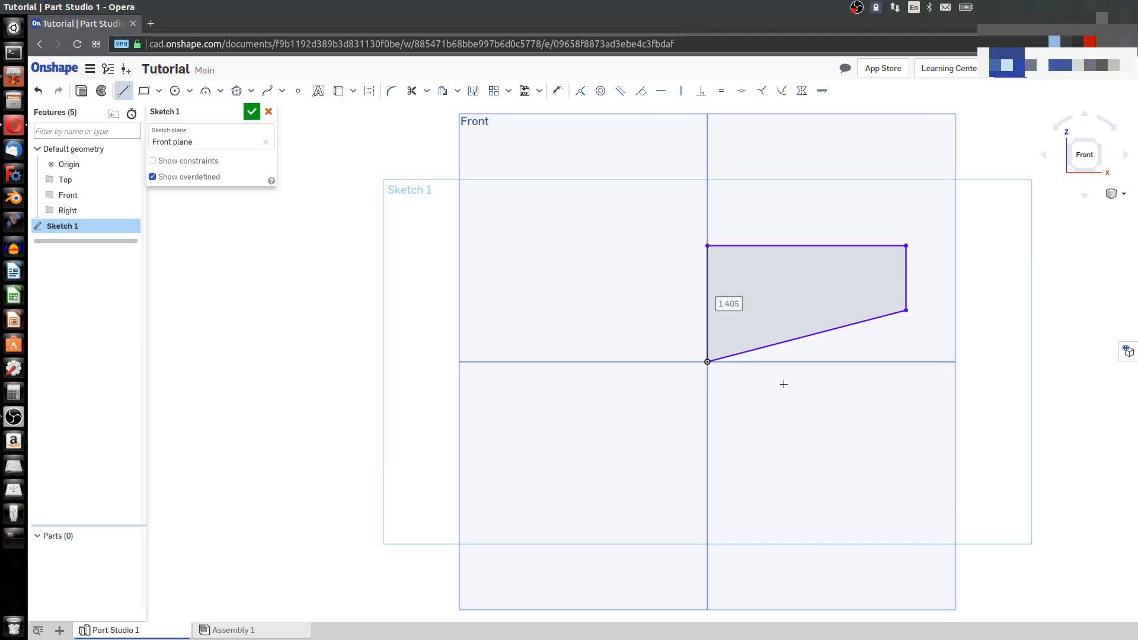
key("Escape")
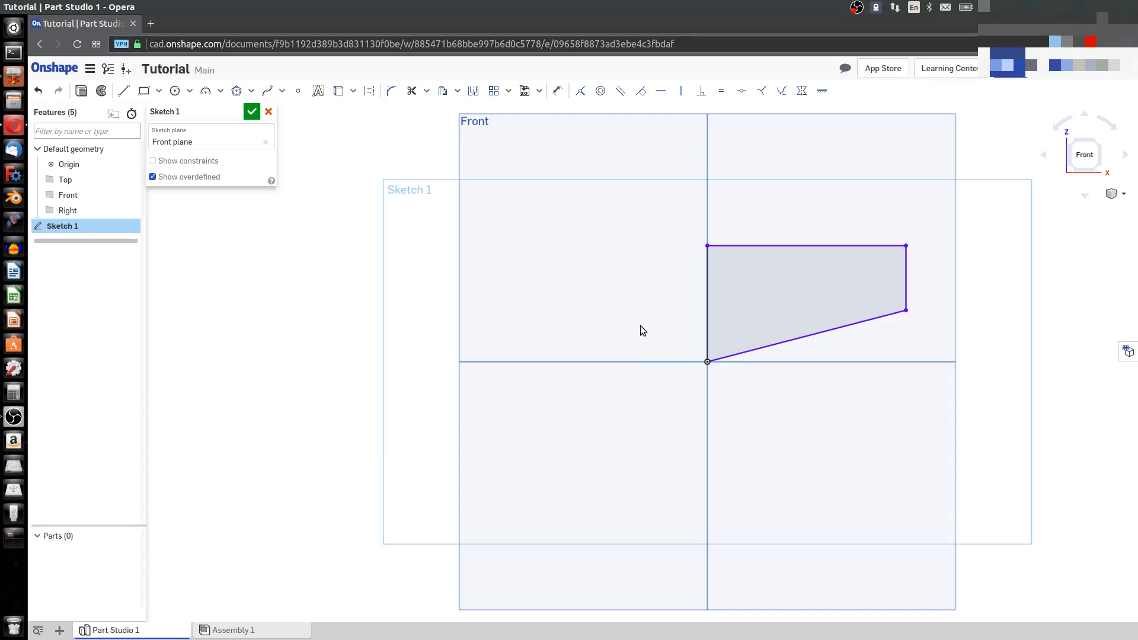
Delete all lines of the four-sided profile from the sketch
mouse_move(642, 204)
left_mouse_down()
mouse_move(891, 348)
mouse_move(974, 414)
left_mouse_up()
key("Delete")
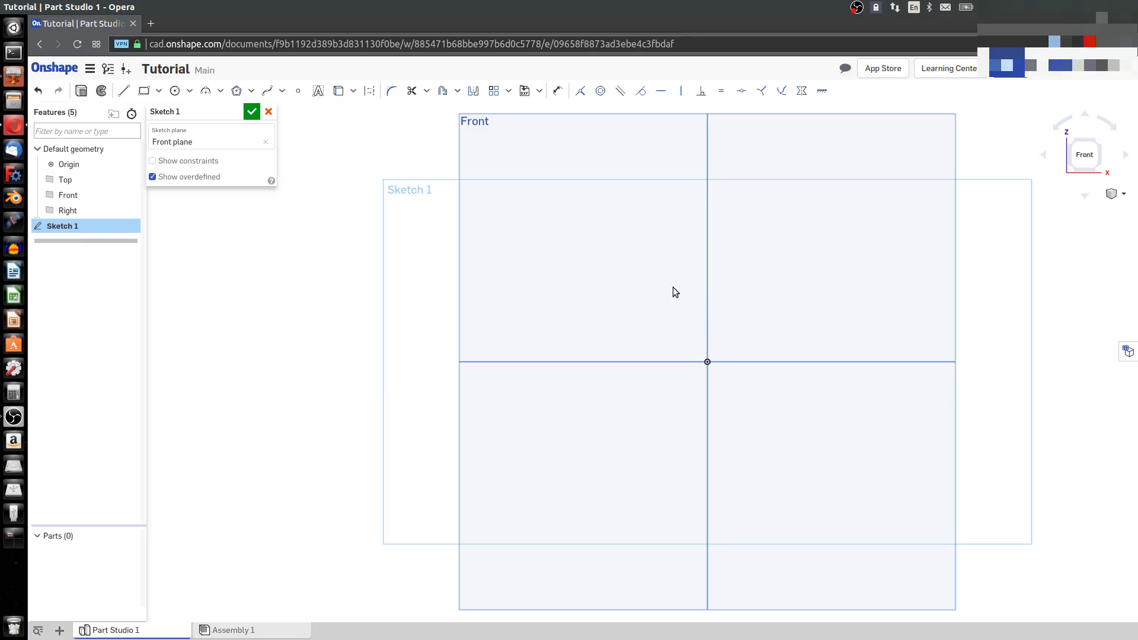
mouse_move(600, 198)
left_mouse_down()
mouse_move(736, 295)
mouse_move(1084, 432)
left_mouse_up()
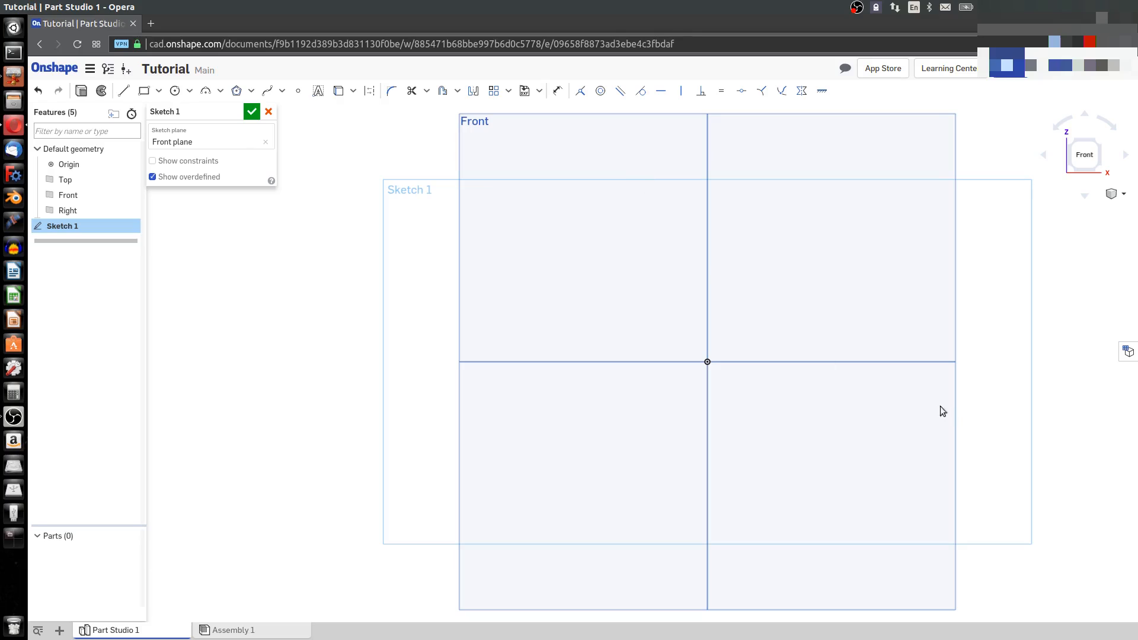
Draw a horizontal line from the origin in the positive X direction and shift its free endpoint to change its length
left_click(126, 92)
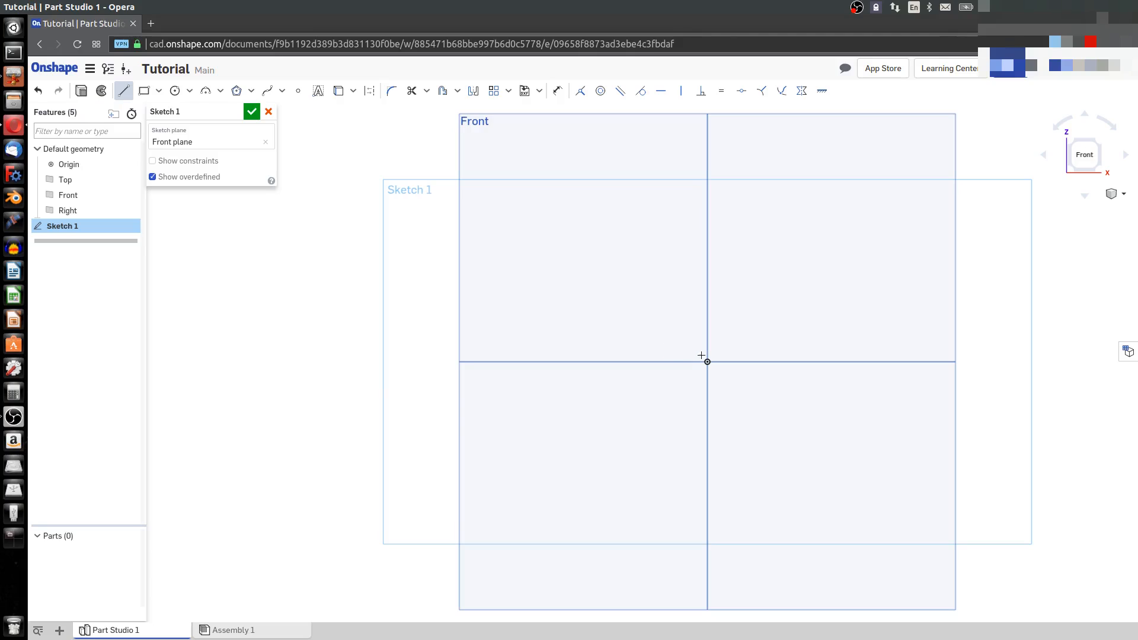
left_click(708, 362)
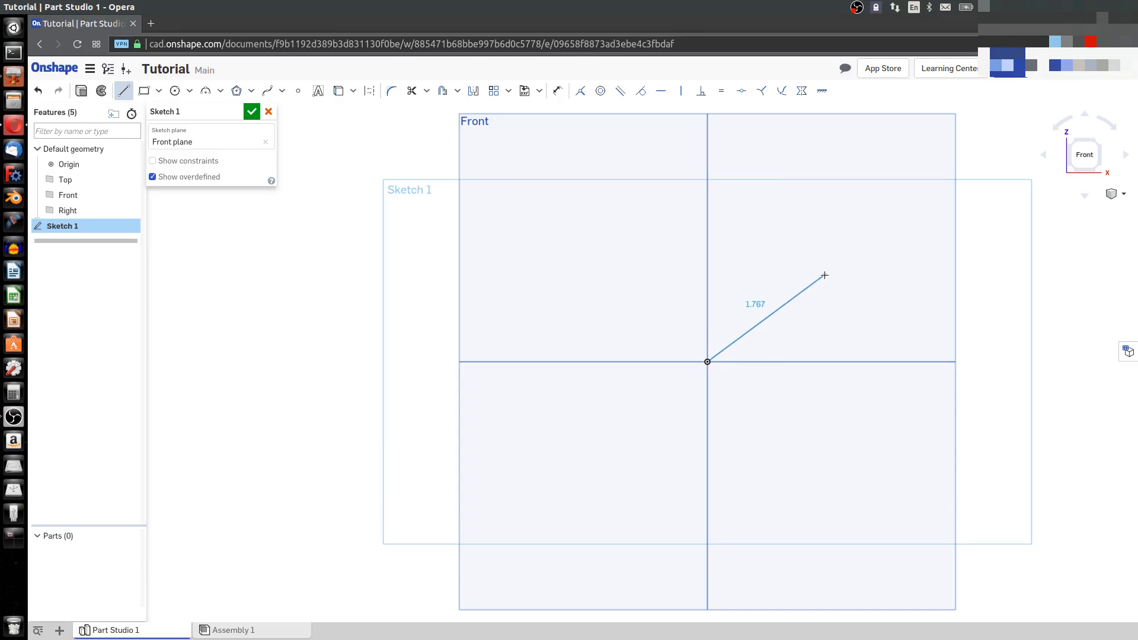
left_click(838, 360)
key("Escape")
left_click_drag(837, 363, 759, 363)
left_click_drag(935, 392, 891, 423)
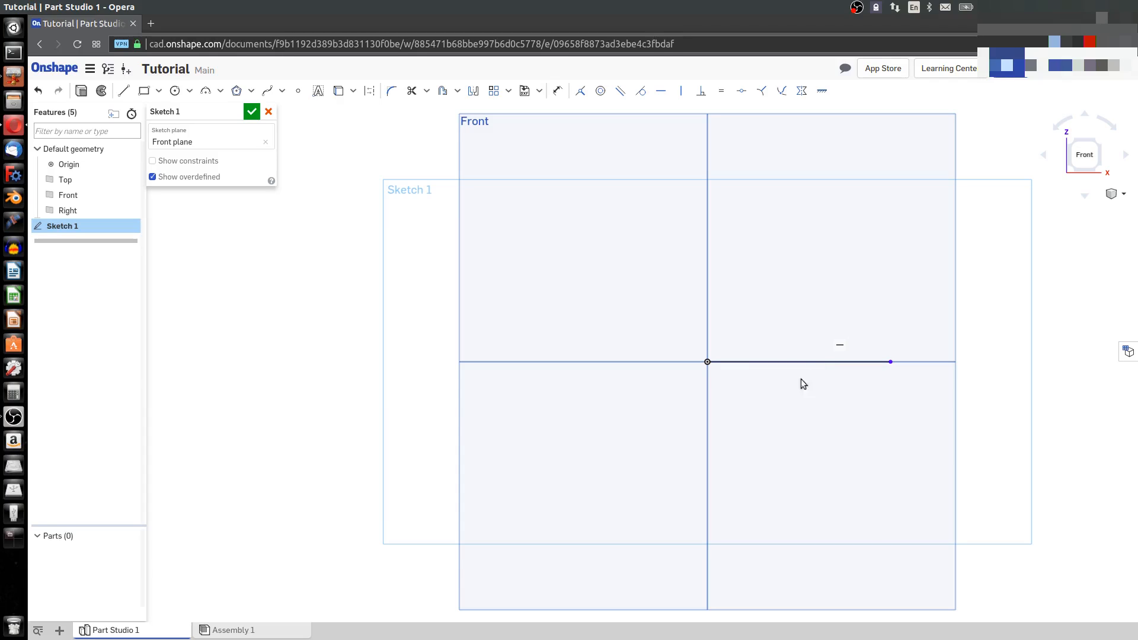
Draw a sloped line about 1.92 in long from the origin above the horizontal line and reposition its free endpoint
key("l")
left_click(708, 362)
left_click(849, 290)
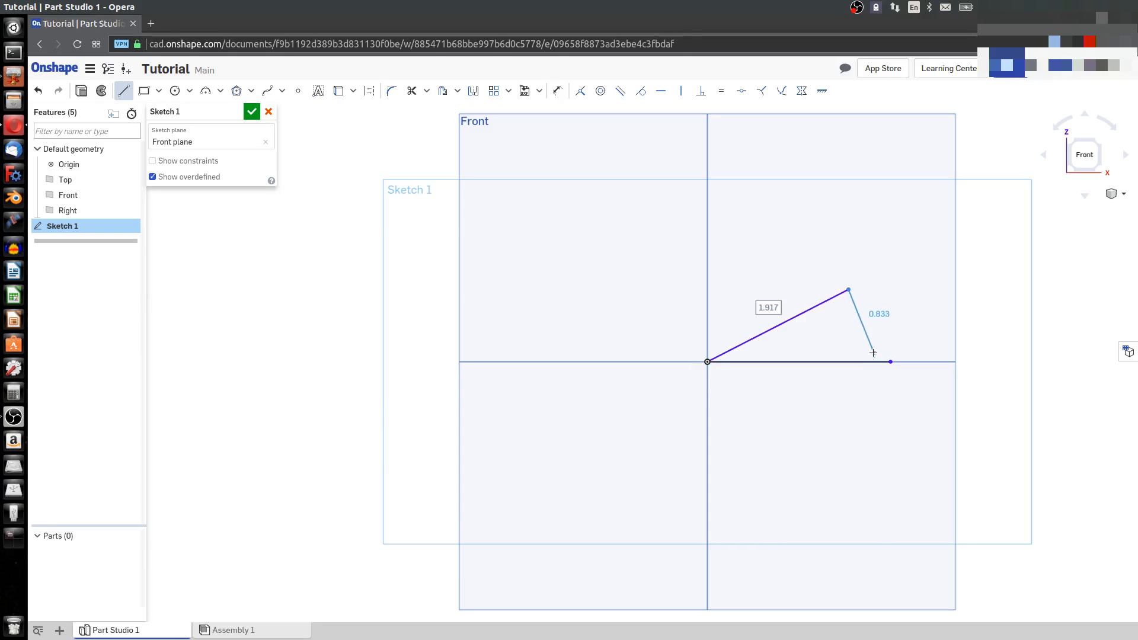
key("Escape")
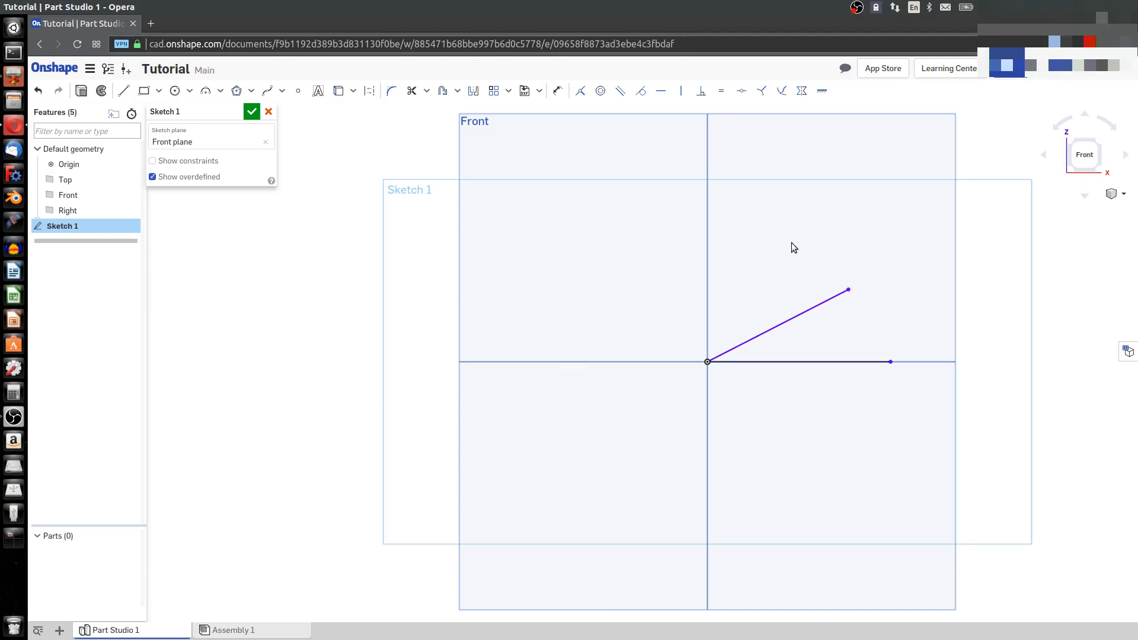
mouse_move(792, 244)
left_mouse_down()
mouse_move(820, 283)
mouse_move(850, 282)
mouse_move(830, 283)
mouse_move(760, 207)
mouse_move(854, 295)
left_mouse_up()
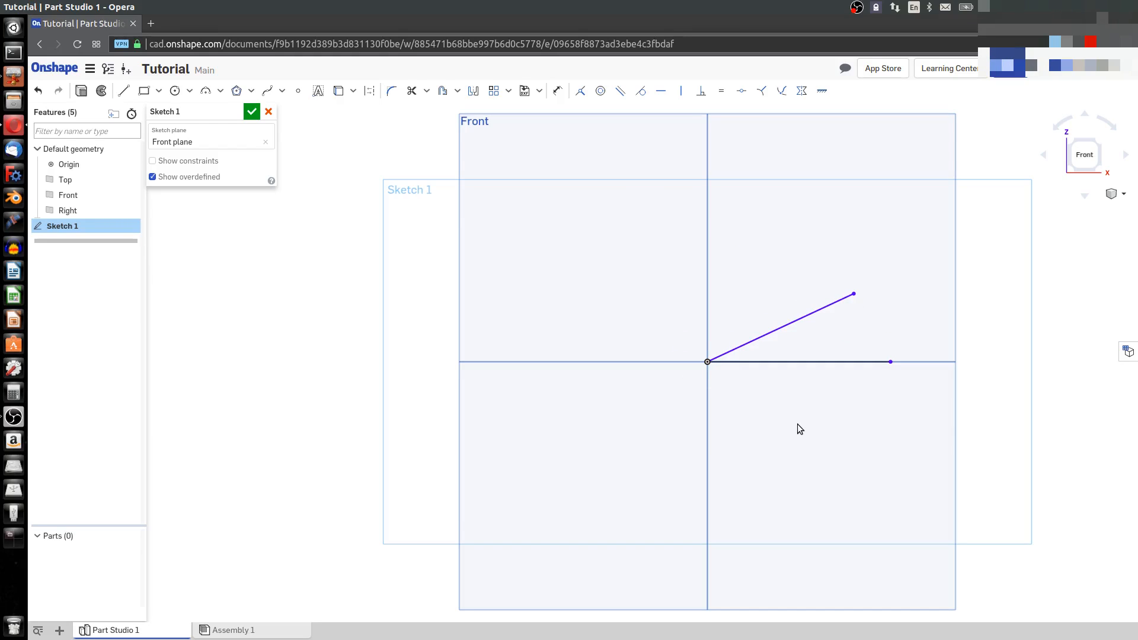
Draw a detached line above the other two and swing one endpoint upward, making it about 1.17 in long
left_click(124, 91)
left_click_drag(761, 237, 772, 239)
key("Escape")
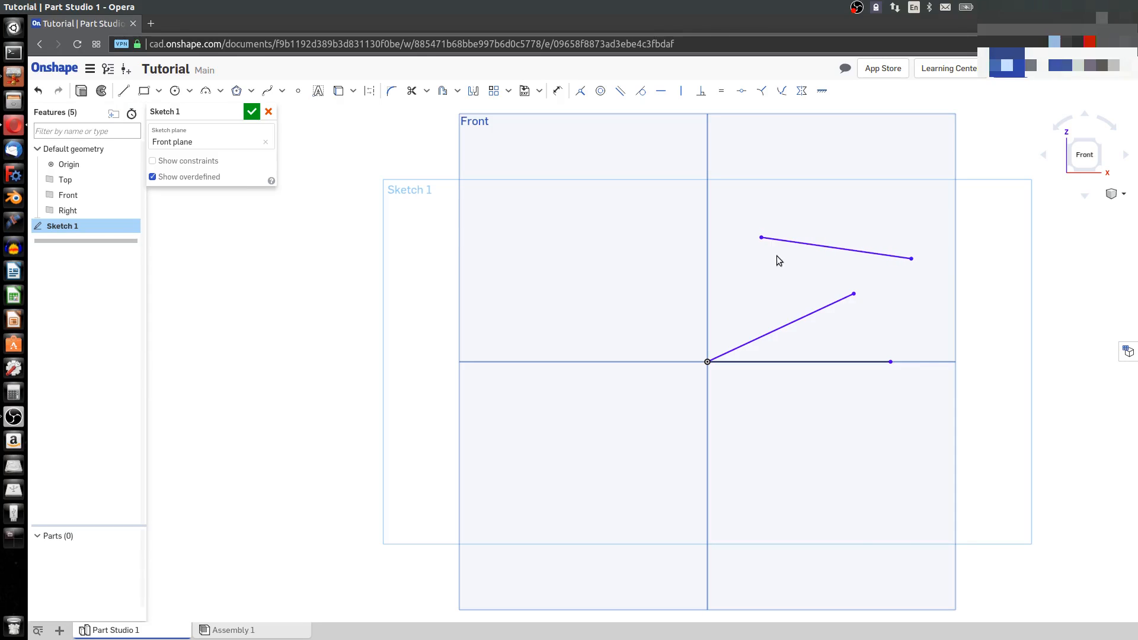
mouse_move(762, 237)
left_mouse_down()
mouse_move(767, 286)
mouse_move(794, 238)
mouse_move(989, 219)
mouse_move(782, 183)
mouse_move(923, 183)
mouse_move(854, 181)
left_mouse_up()
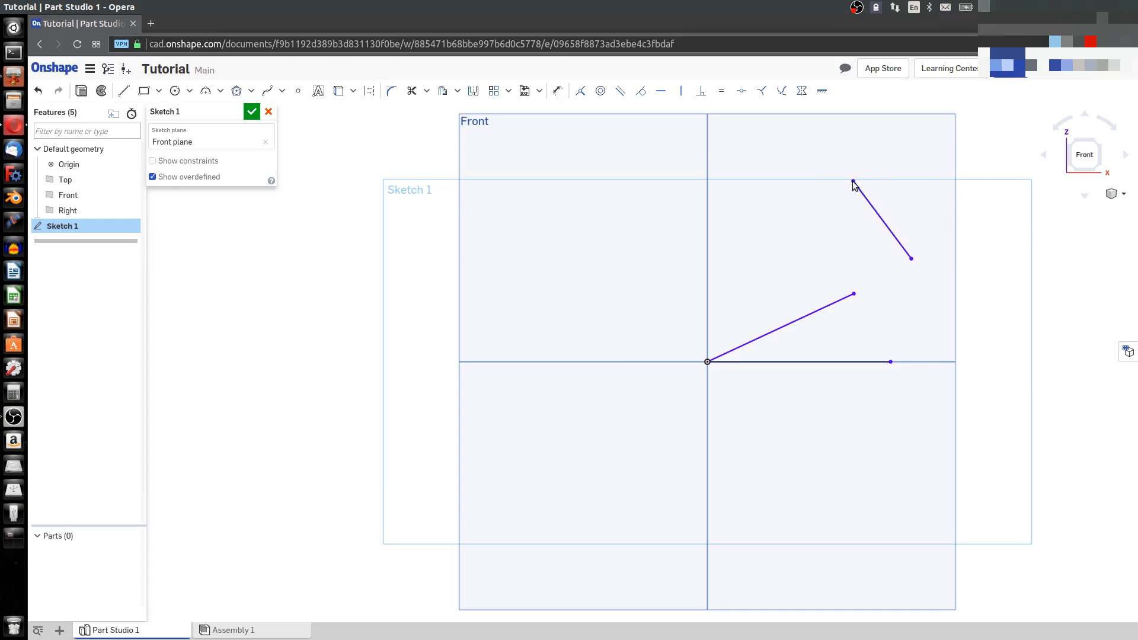
Delete the detached line and the sloped line, keeping only the horizontal one
left_click(884, 221)
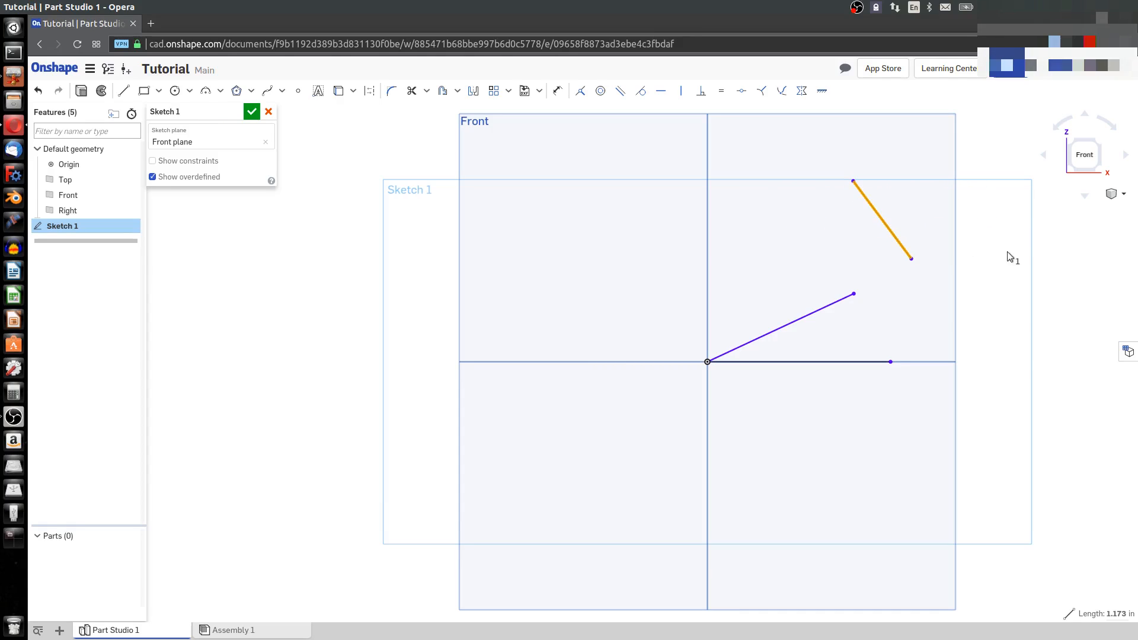
key("Delete")
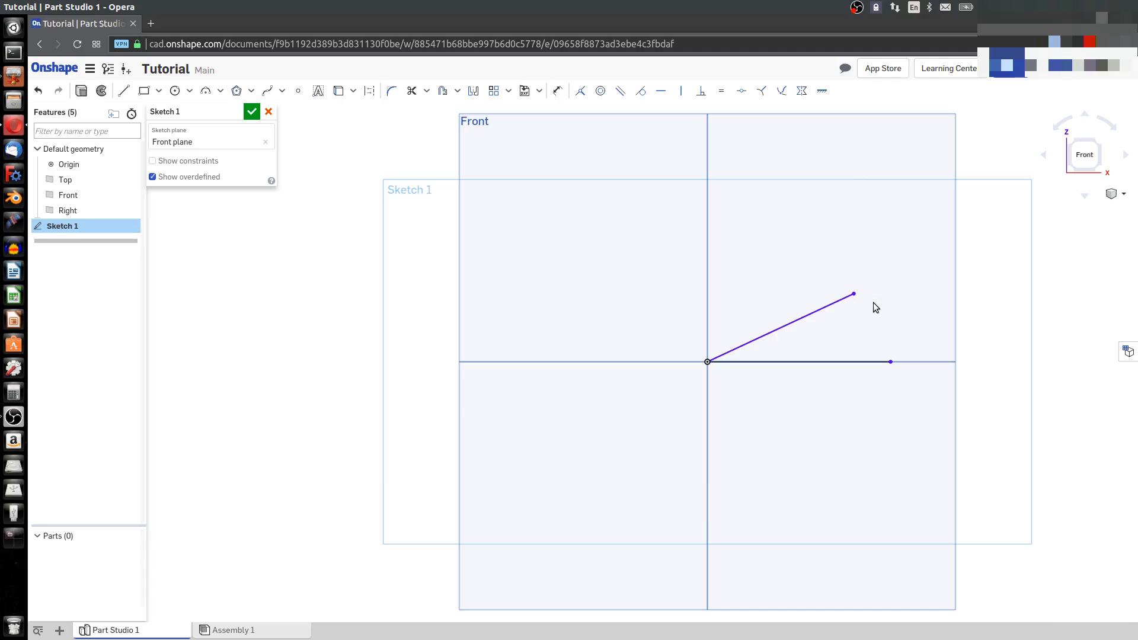
left_click(837, 301)
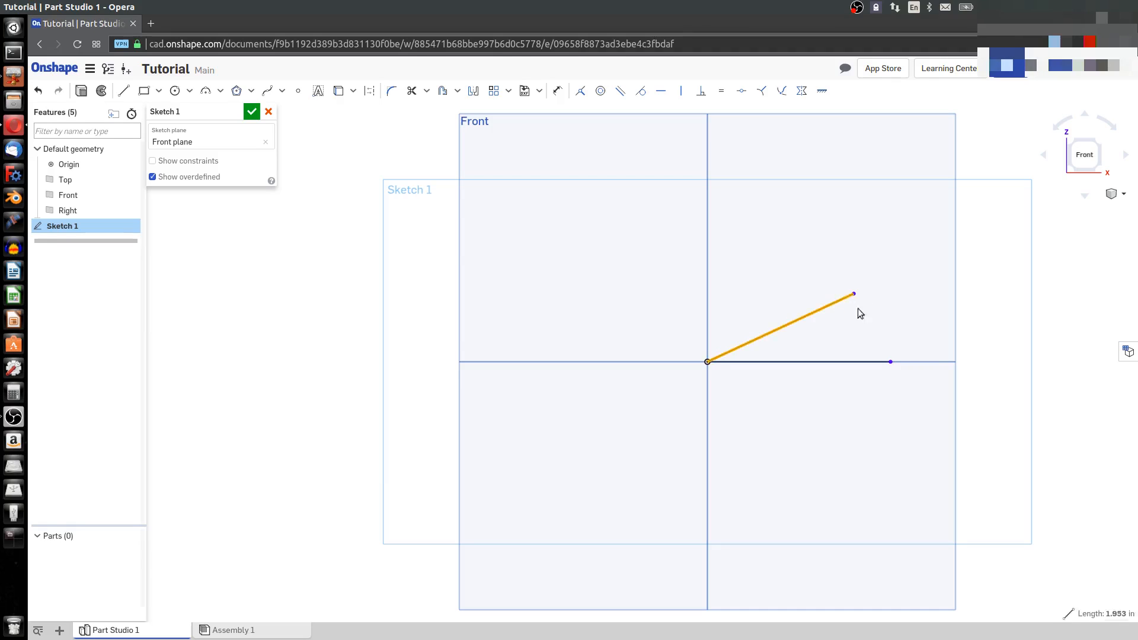
key("Delete")
Stretch the horizontal line's free end outward and dimension its length as 2.5 in, placing the dimension above the line
mouse_move(892, 363)
left_mouse_down()
mouse_move(944, 371)
mouse_move(934, 364)
left_mouse_up()
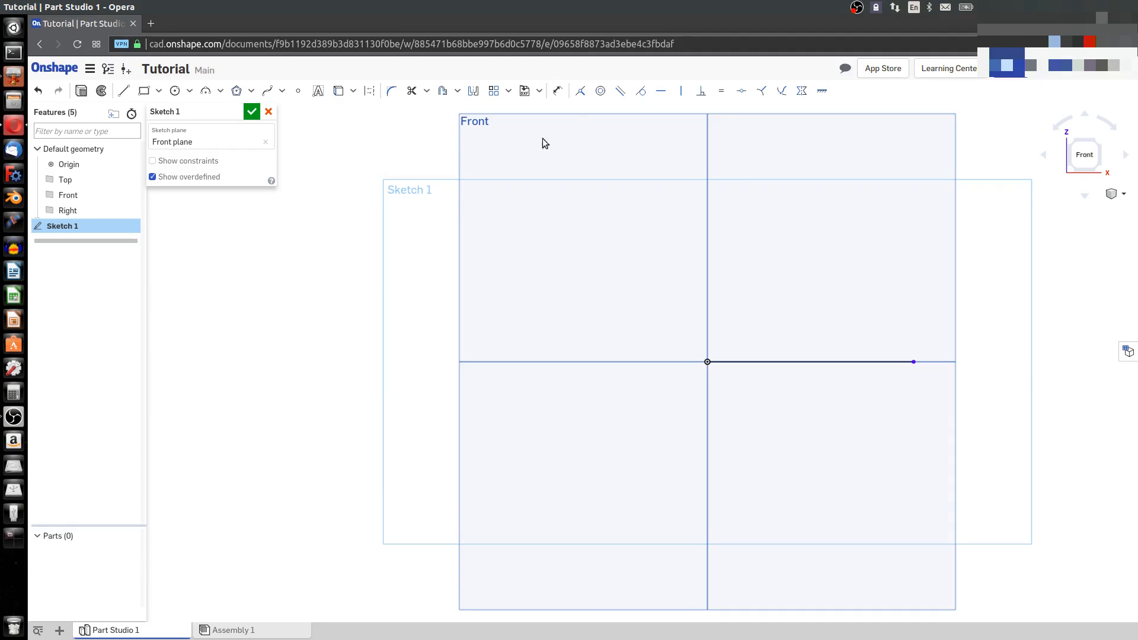
left_click(559, 93)
left_click(804, 363)
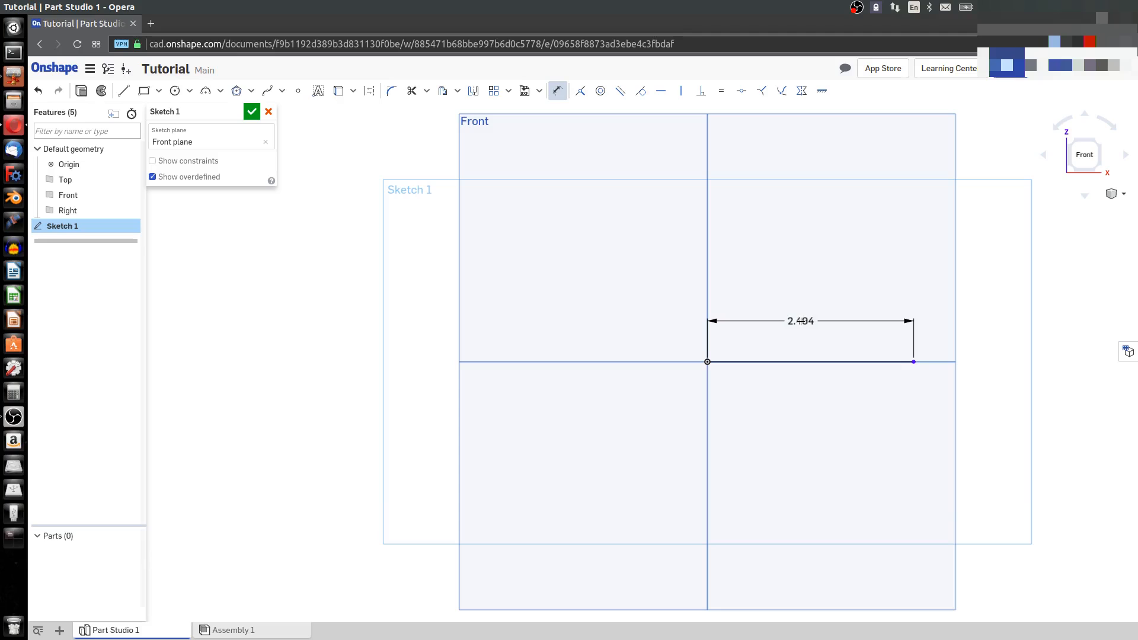
left_click(801, 321)
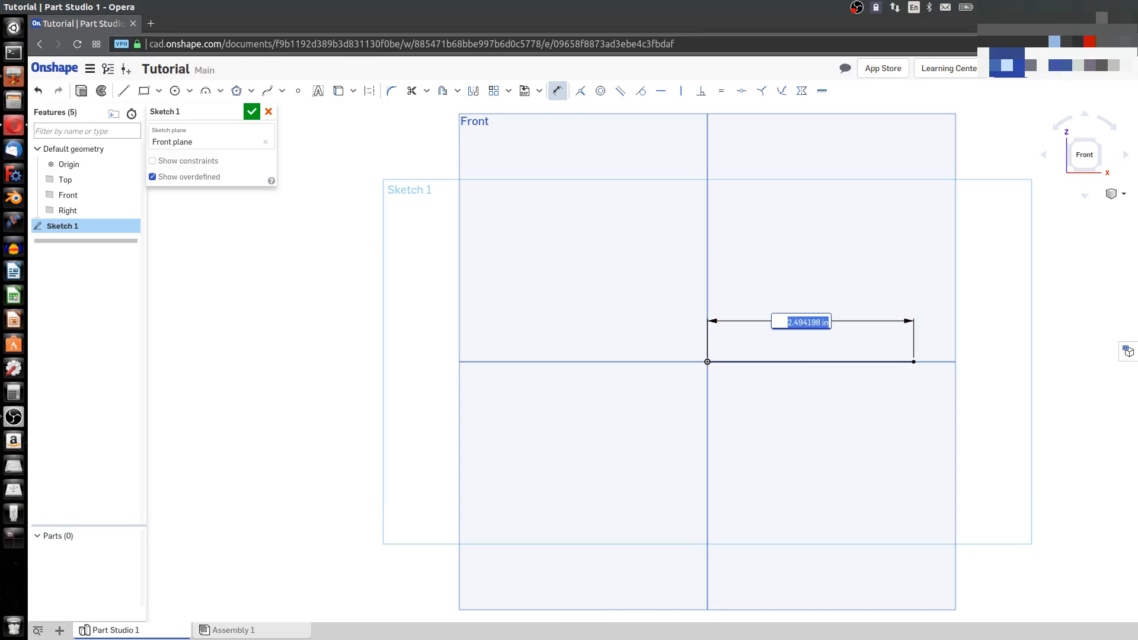
type("2.5")
key("Return")
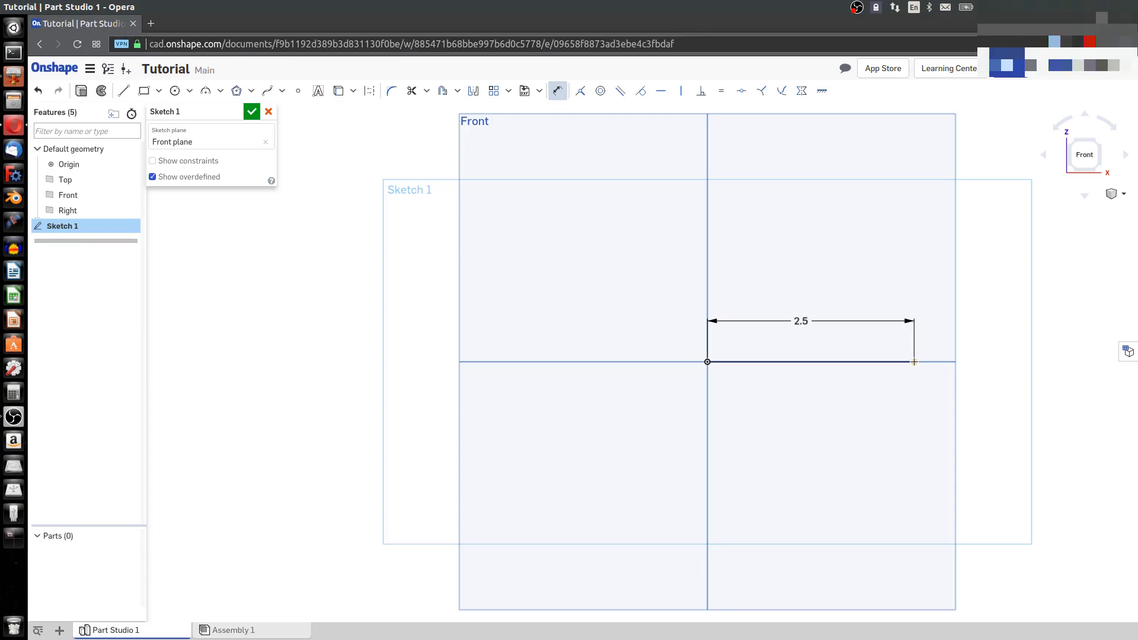
key("Escape")
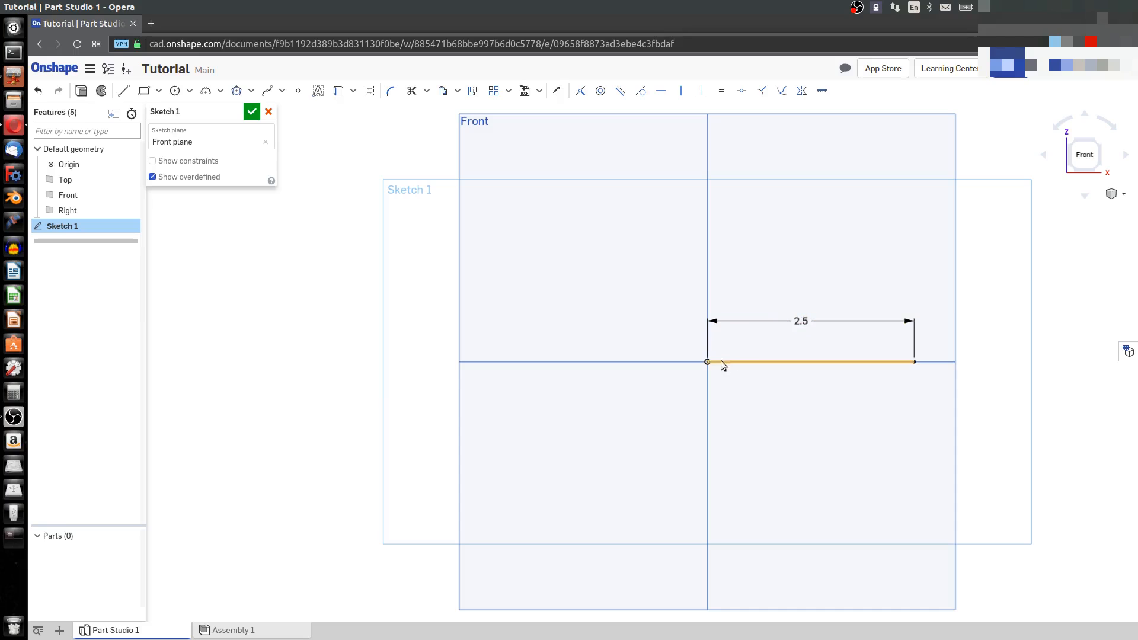
left_click(747, 362)
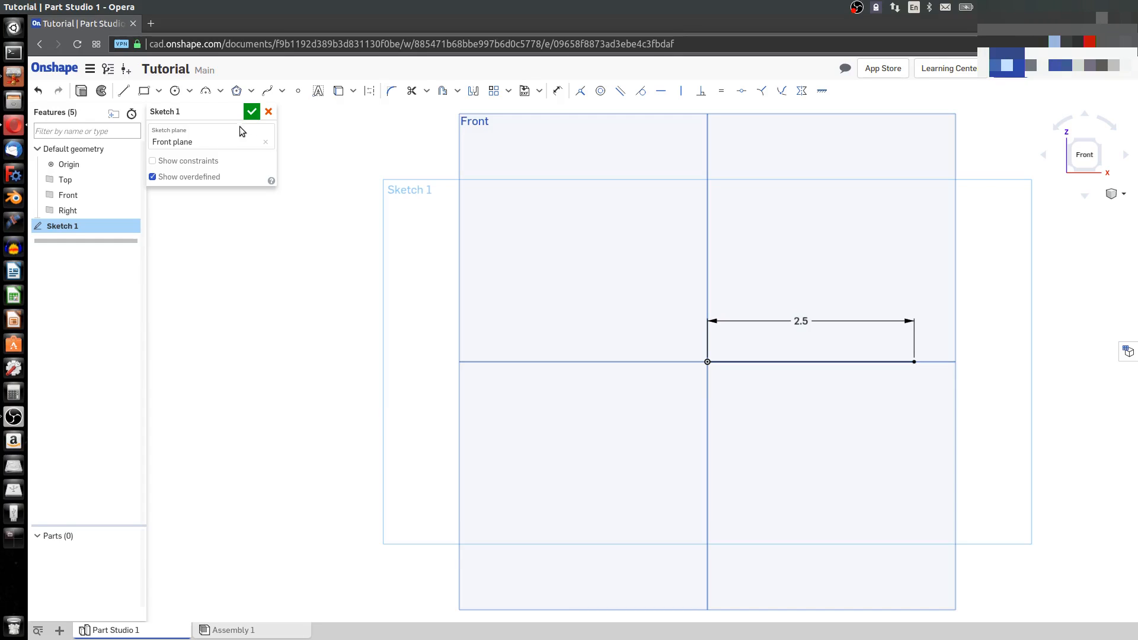
Draw a vertical line about 1.5 in long upward from the free end of the horizontal line
left_click(124, 94)
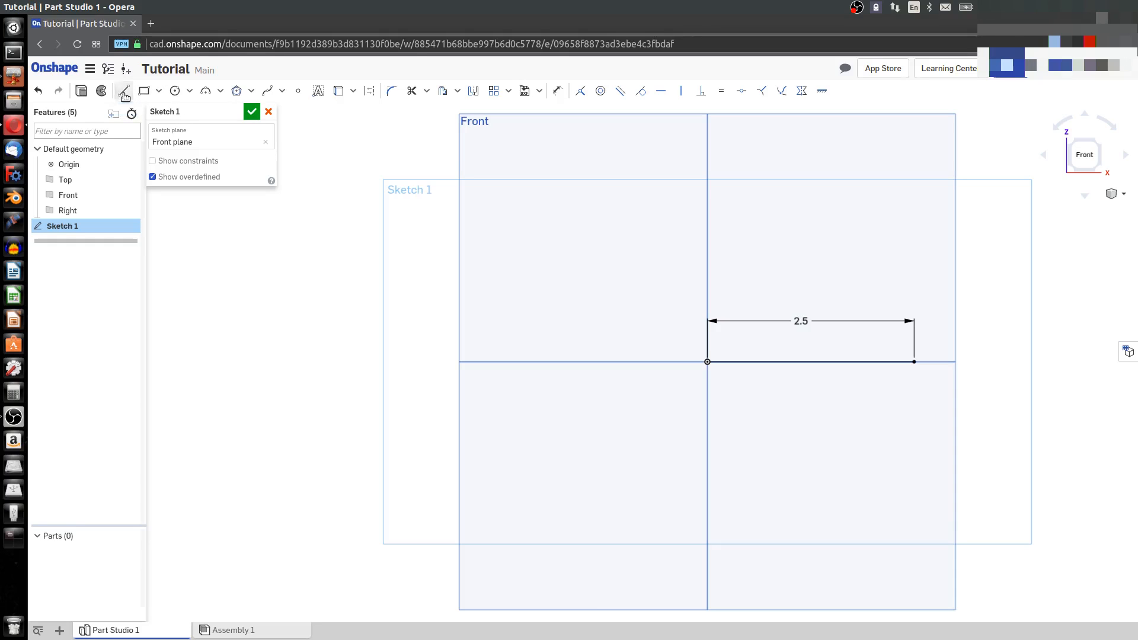
left_click(914, 362)
left_click(913, 238)
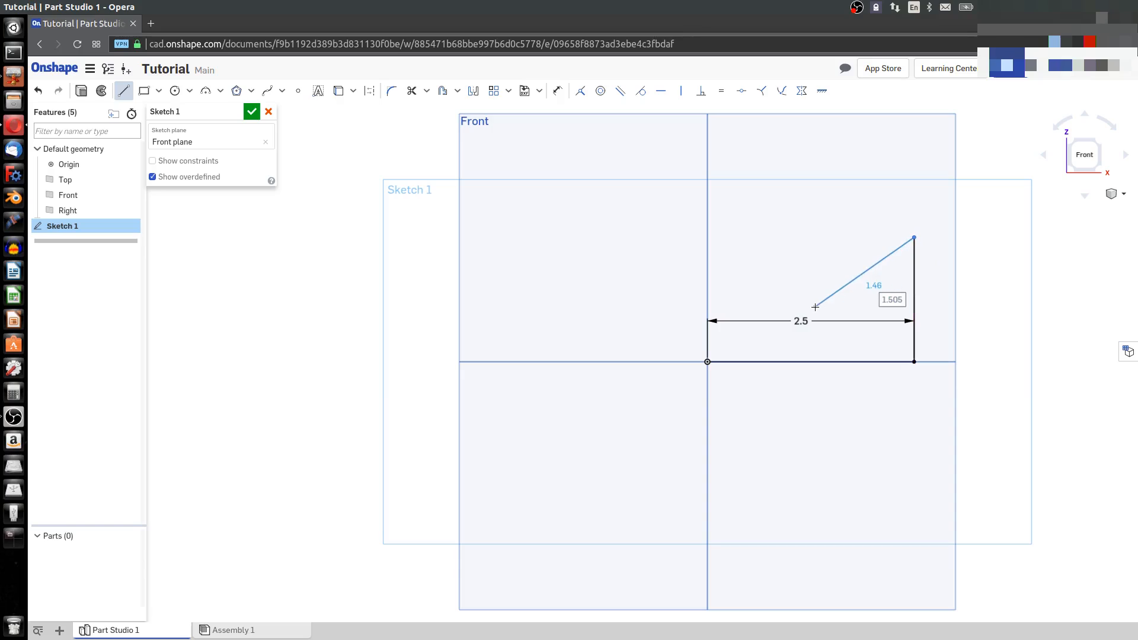
key("Escape")
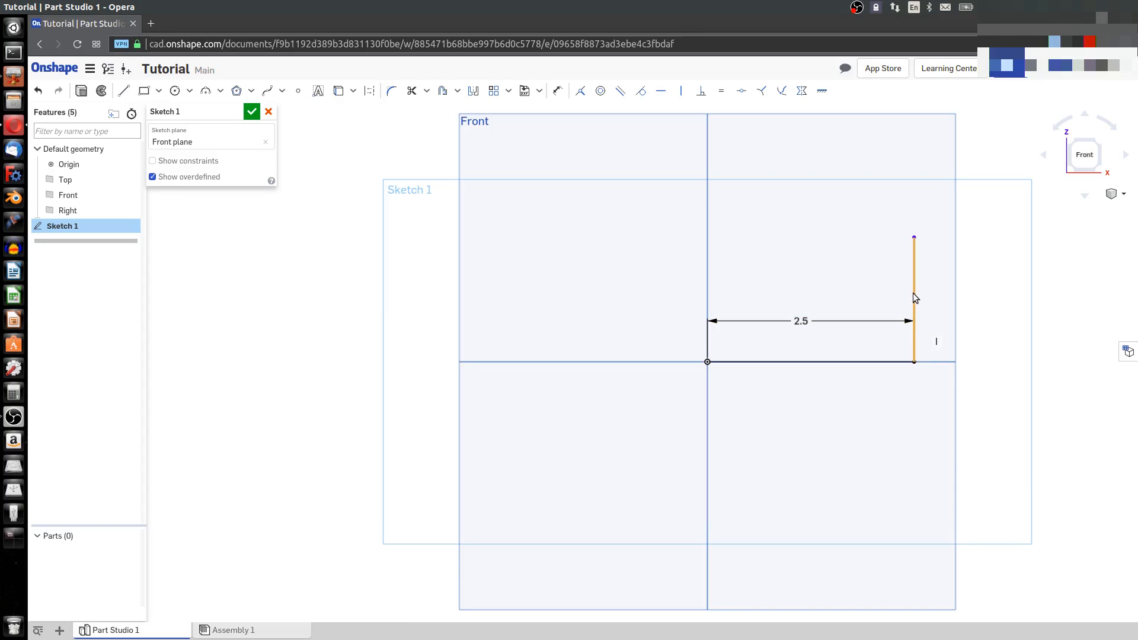
Delete the vertical line's vertical constraint and pull its upper endpoint outward into a slope, making it about 1.44 in long
left_click(916, 339)
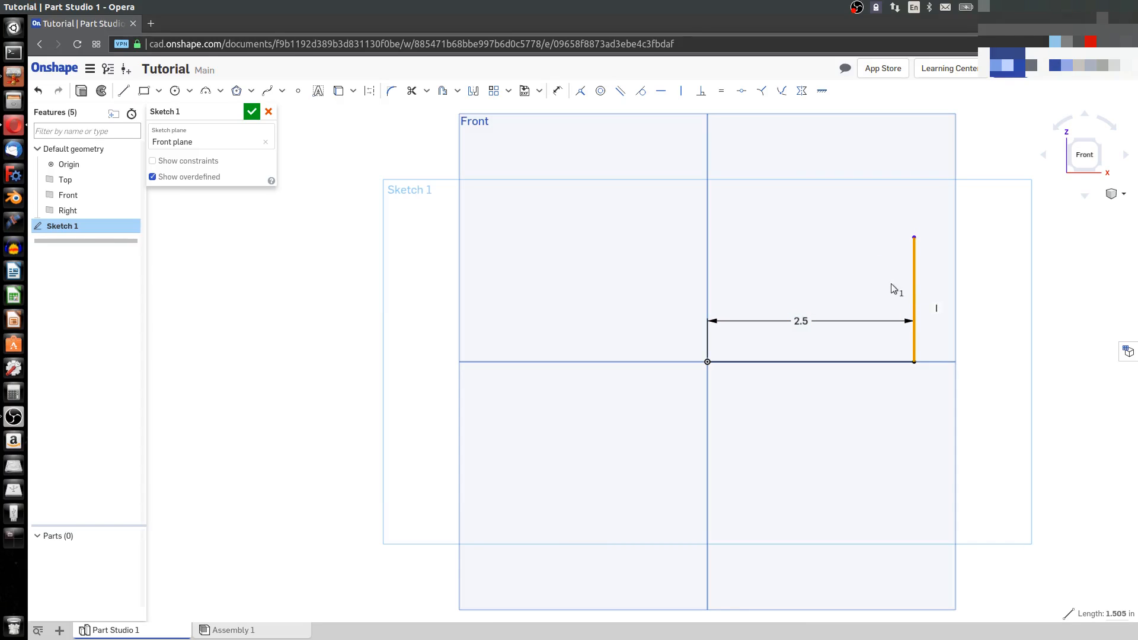
left_click(938, 310)
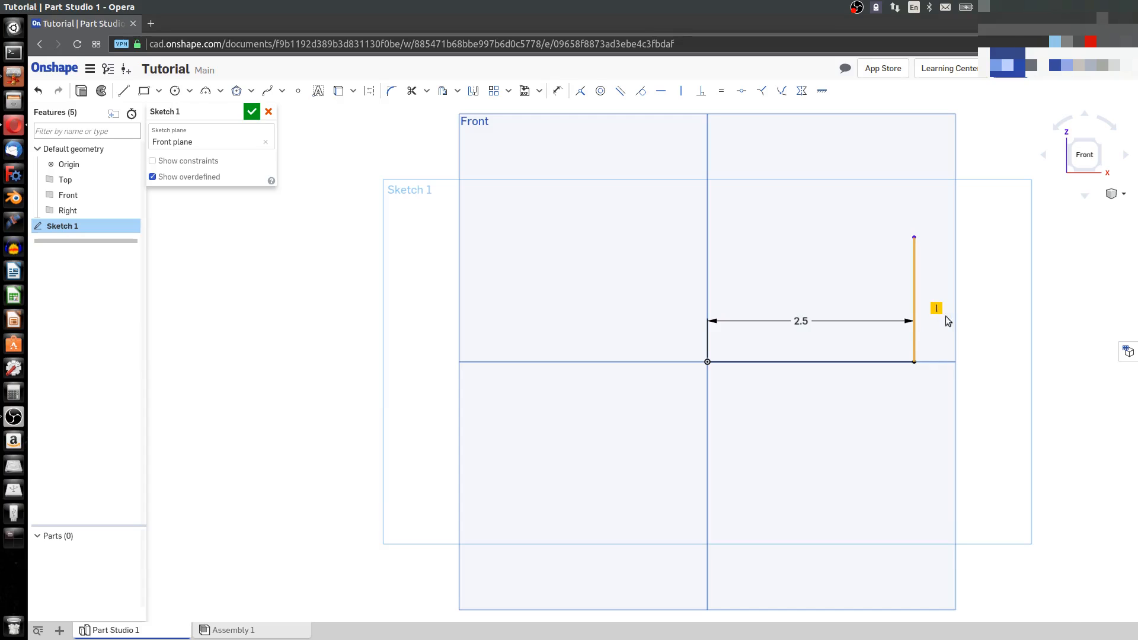
left_click(795, 264)
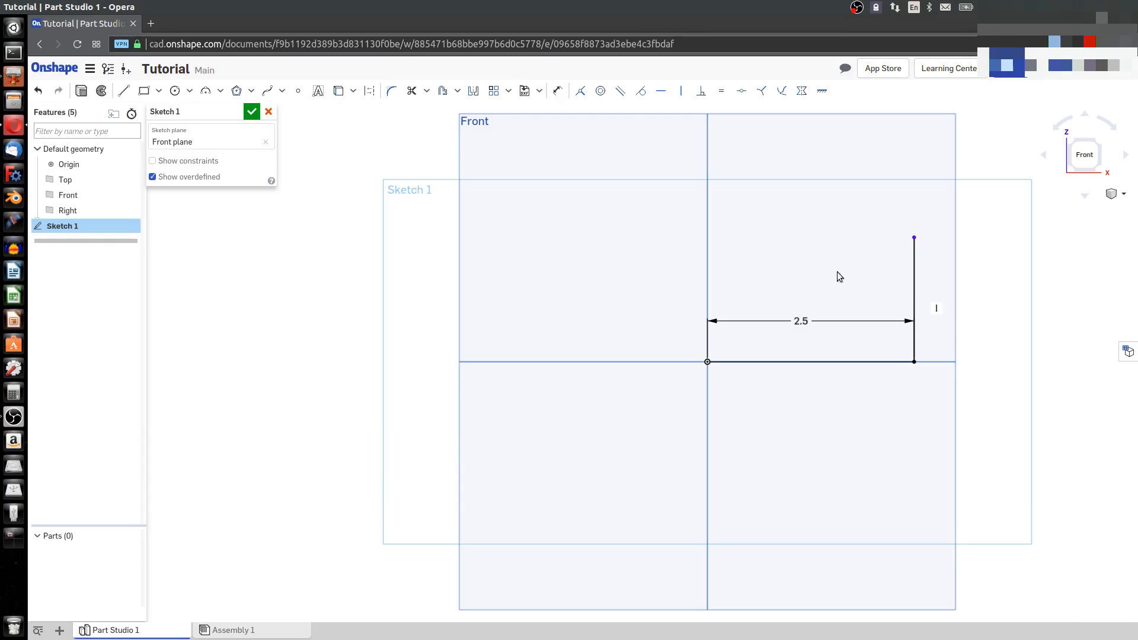
left_click(939, 310)
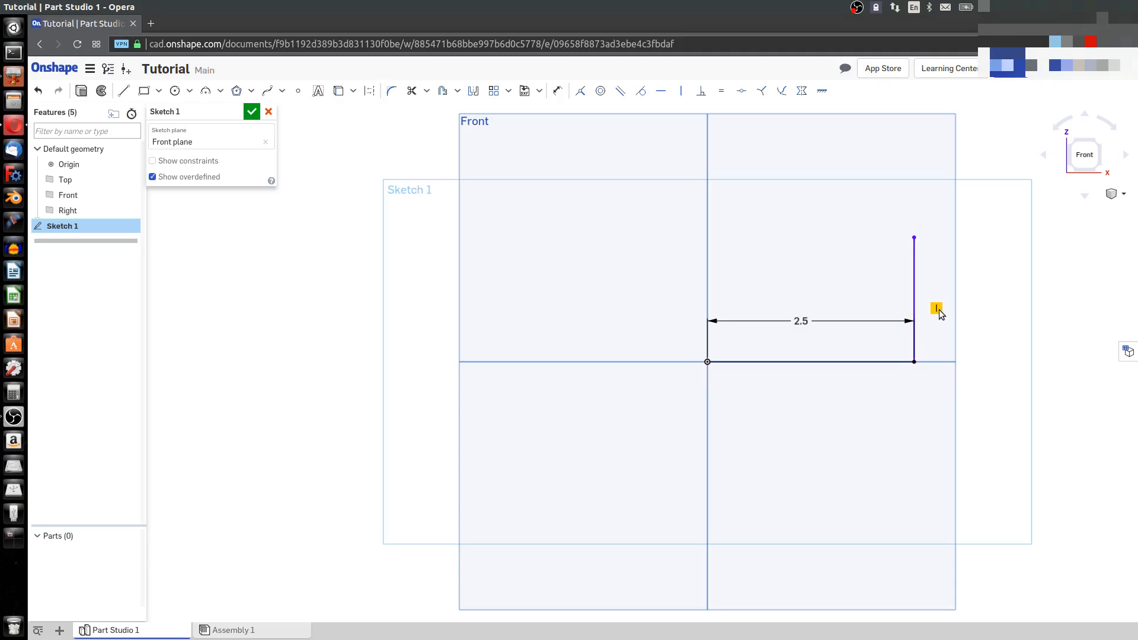
left_click_drag(917, 240, 964, 254)
Apply a vertical constraint to the sloped line and stretch its upper endpoint higher
left_click(947, 289)
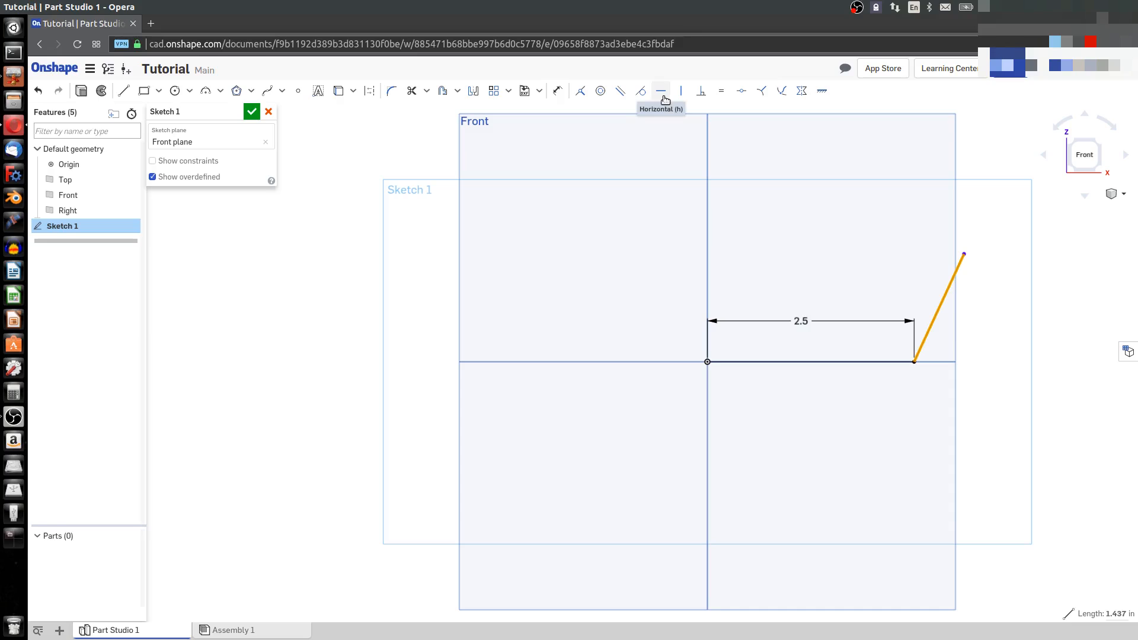
left_click(681, 93)
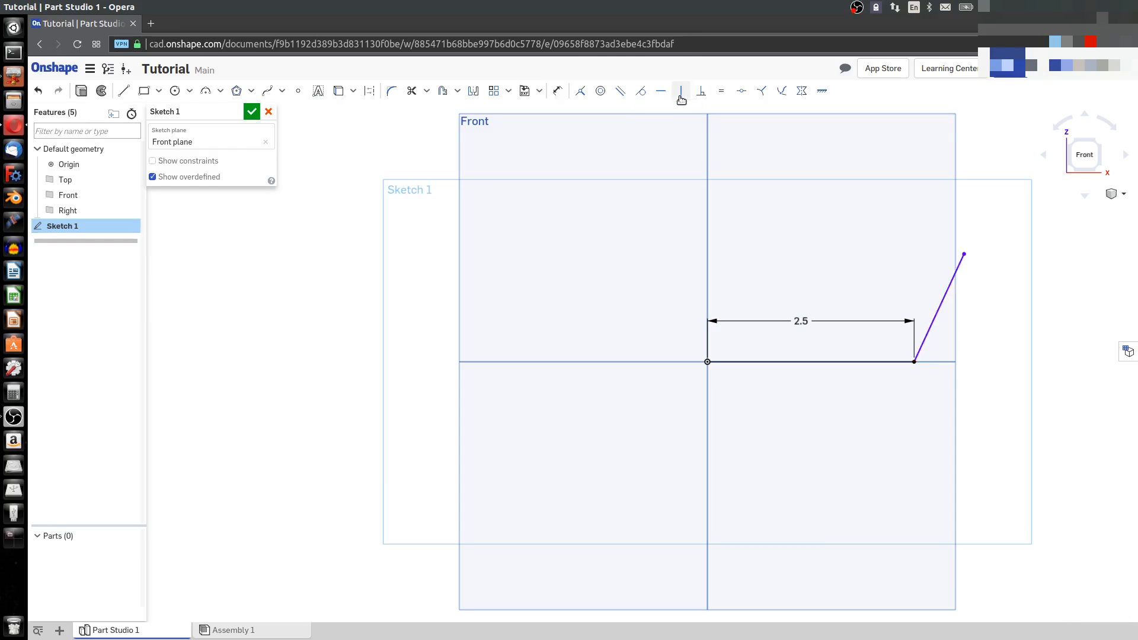
left_click_drag(914, 250, 914, 202)
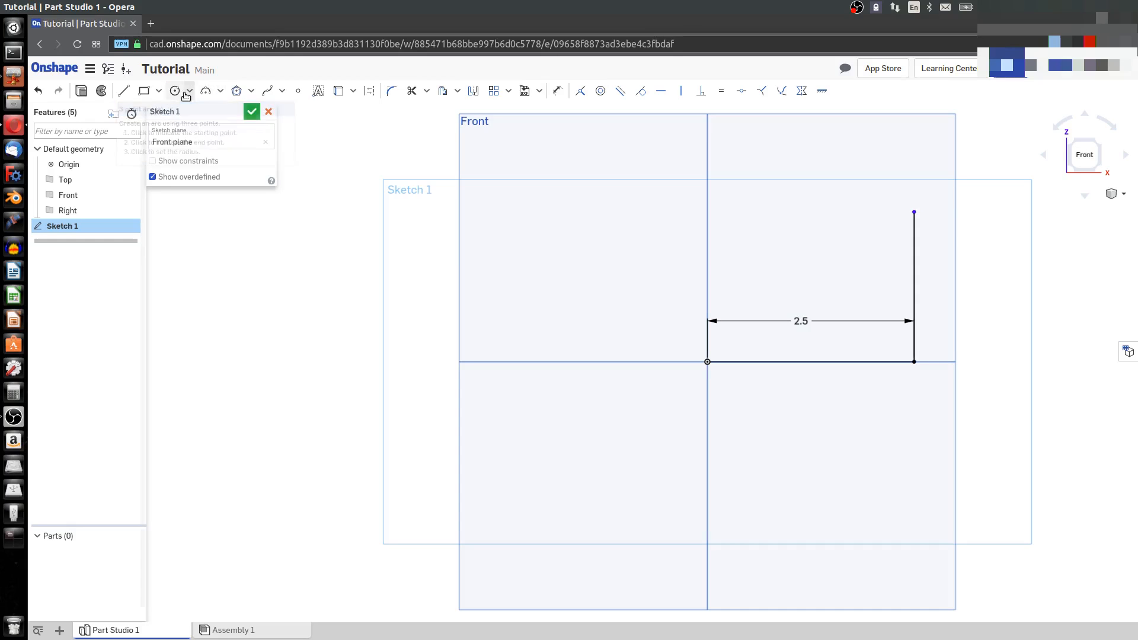
left_click(220, 92)
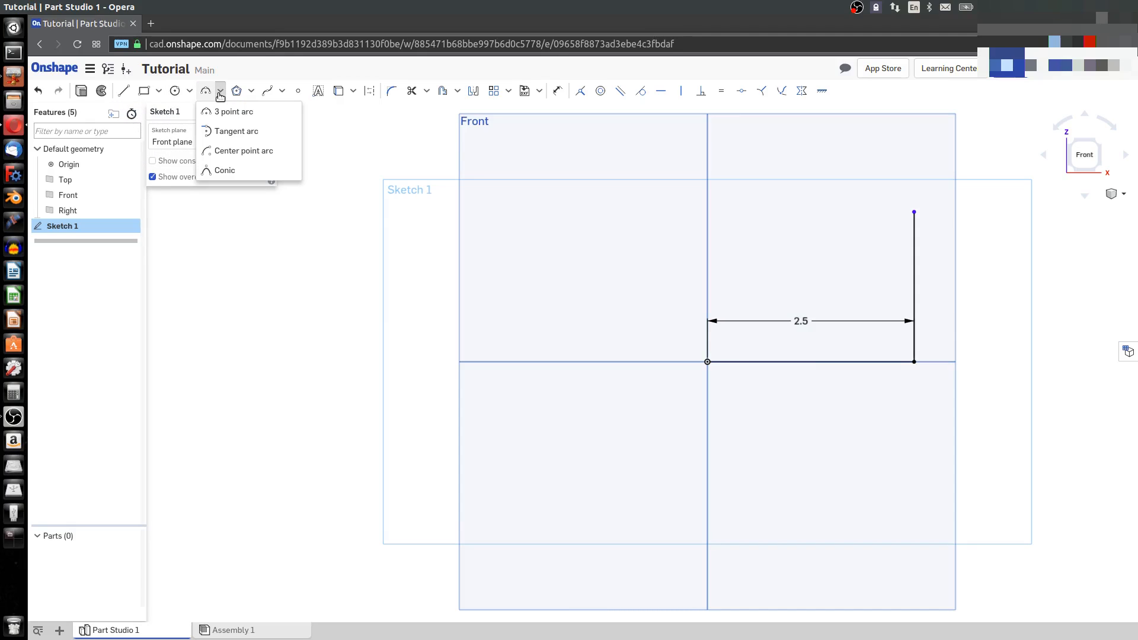
left_click(220, 94)
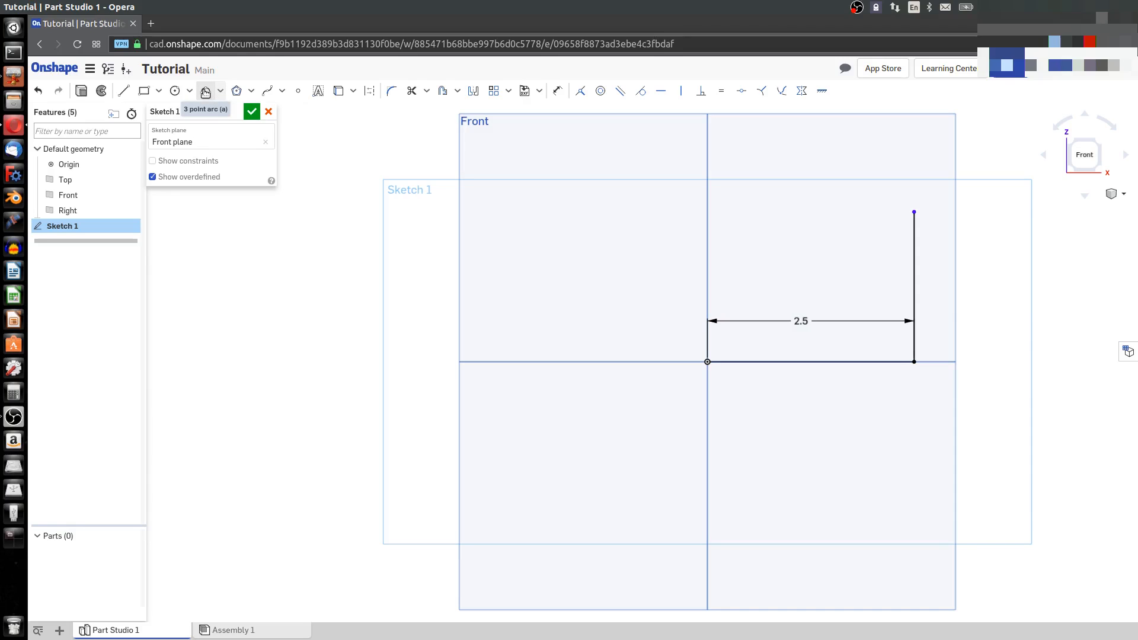
left_click(205, 92)
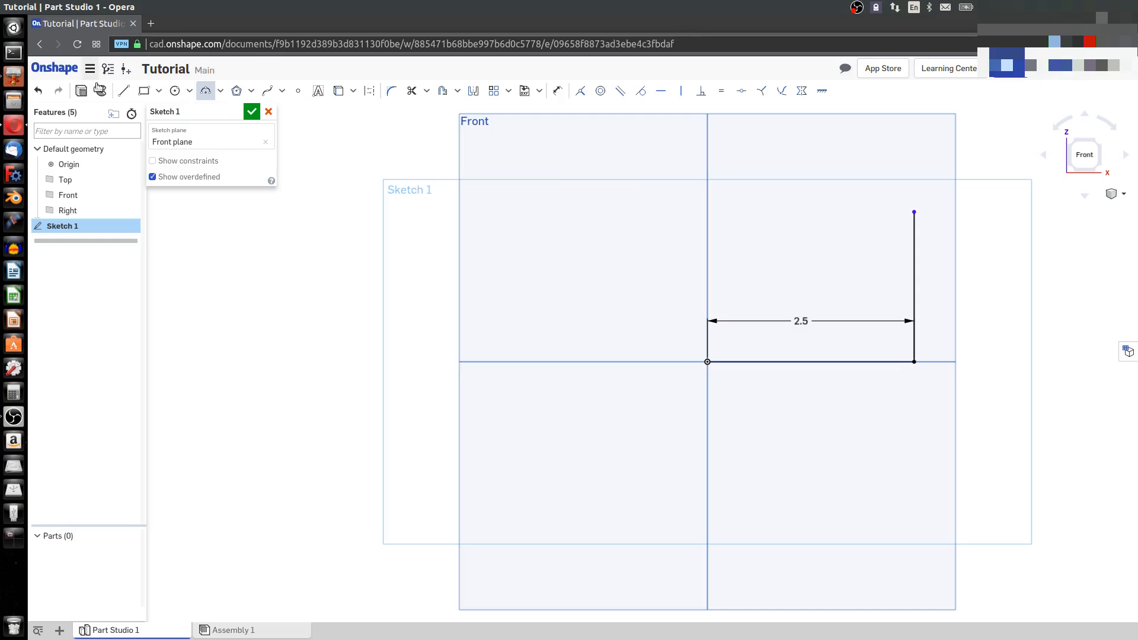
Draw a vertical line about 1.84 in long upward from the origin, nearly level with the other vertical line
left_click(123, 91)
left_click(708, 363)
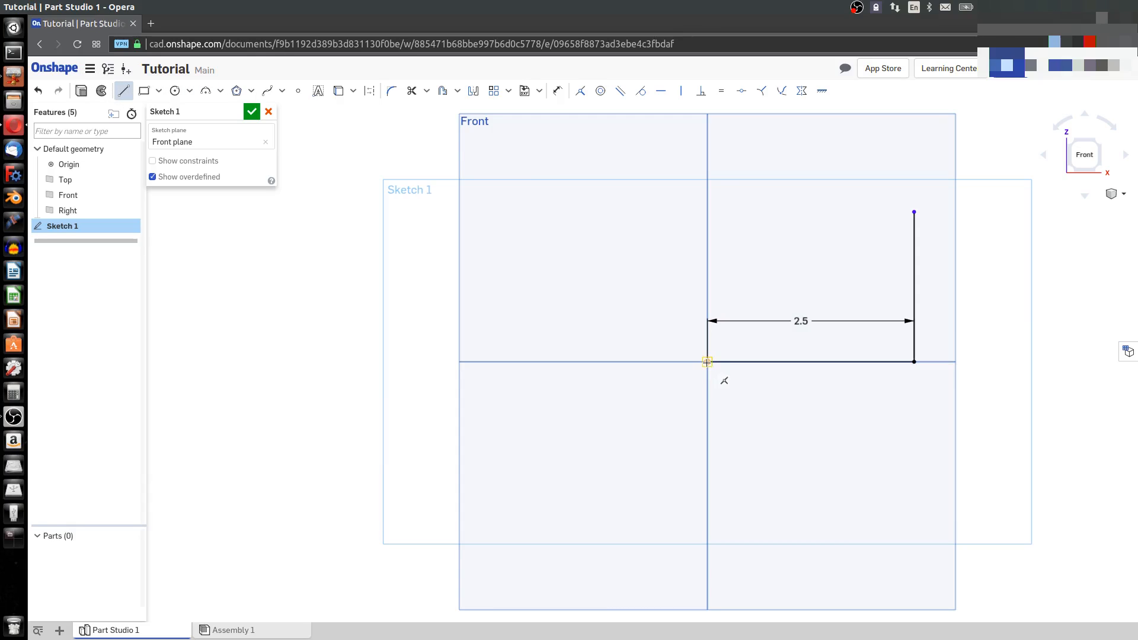
left_click(708, 210)
key("Escape")
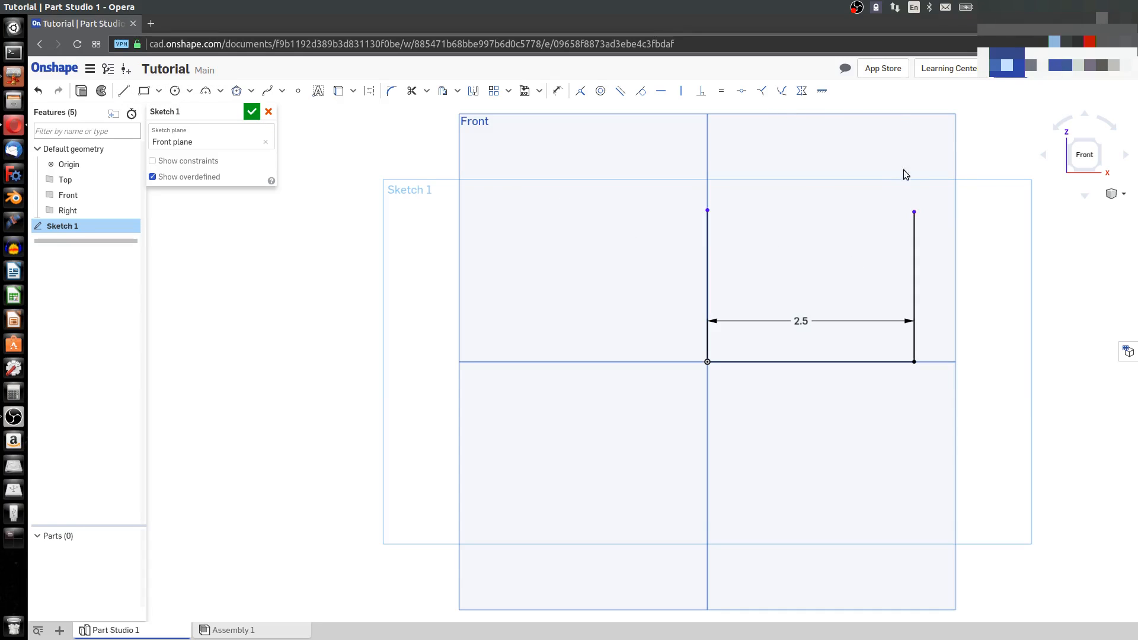
Draw an upward-bulging 3 point arc of about 1.26 in radius joining the upper ends of the two vertical lines
left_click(206, 92)
left_click(707, 210)
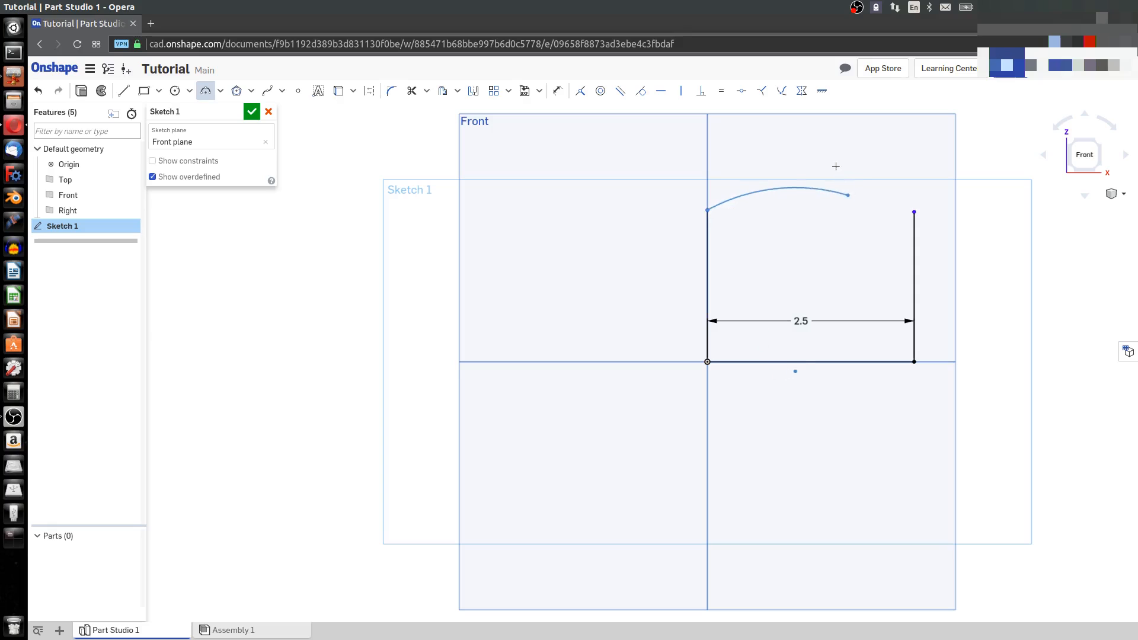
left_click(916, 211)
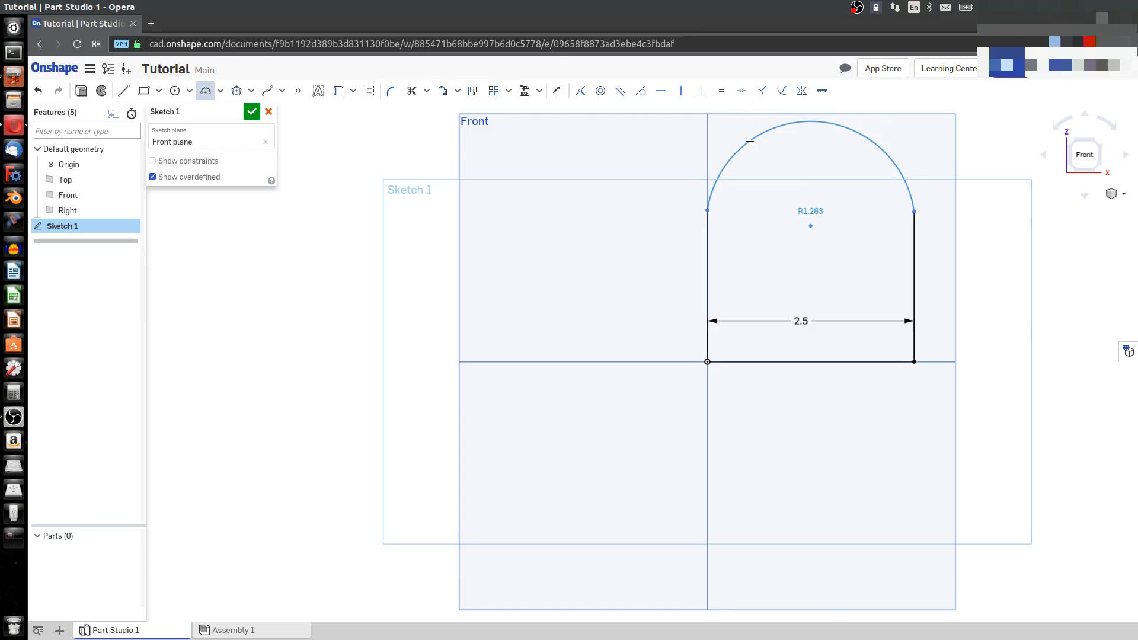
left_click(750, 141)
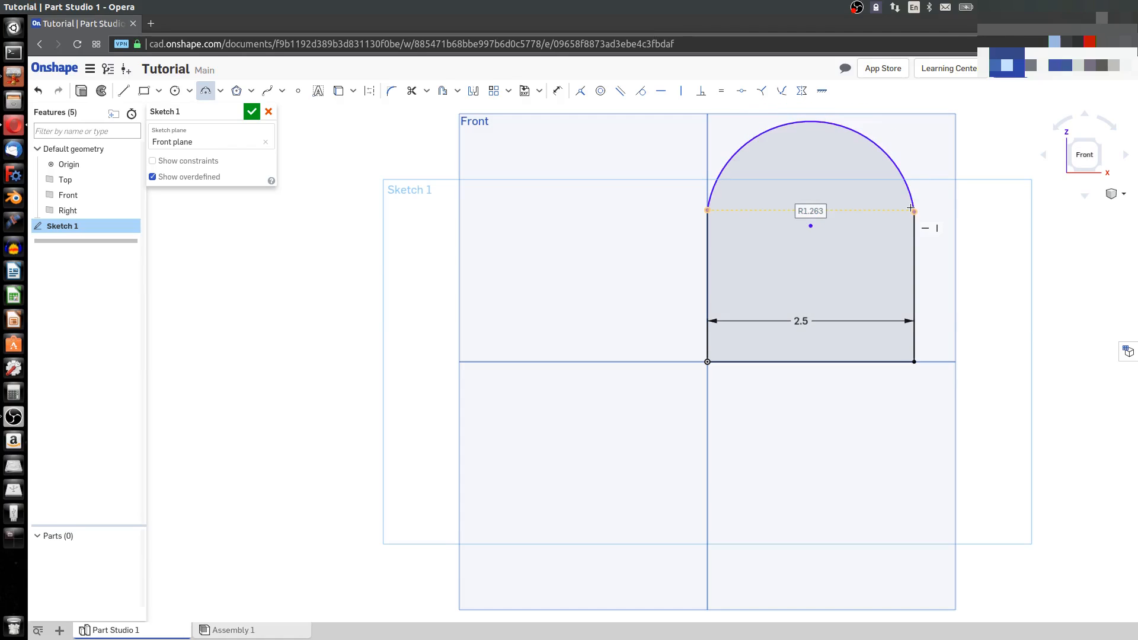
key("Escape")
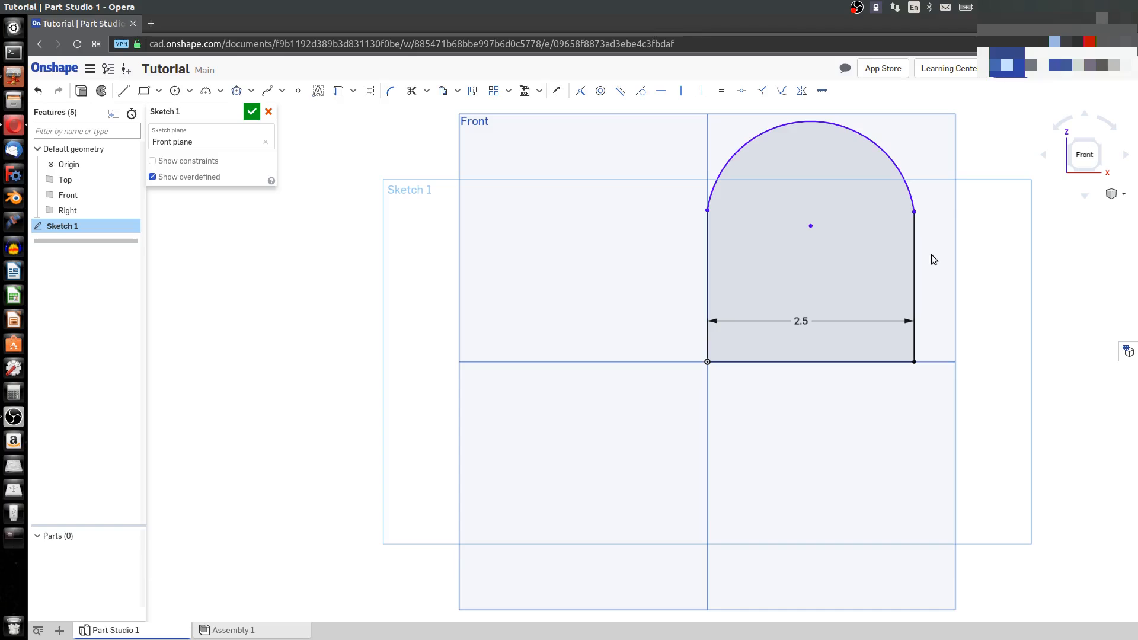
Reposition the upper endpoint of the right vertical line slightly higher, making the line about 1.97 in long
scroll(931, 254, "up", 2)
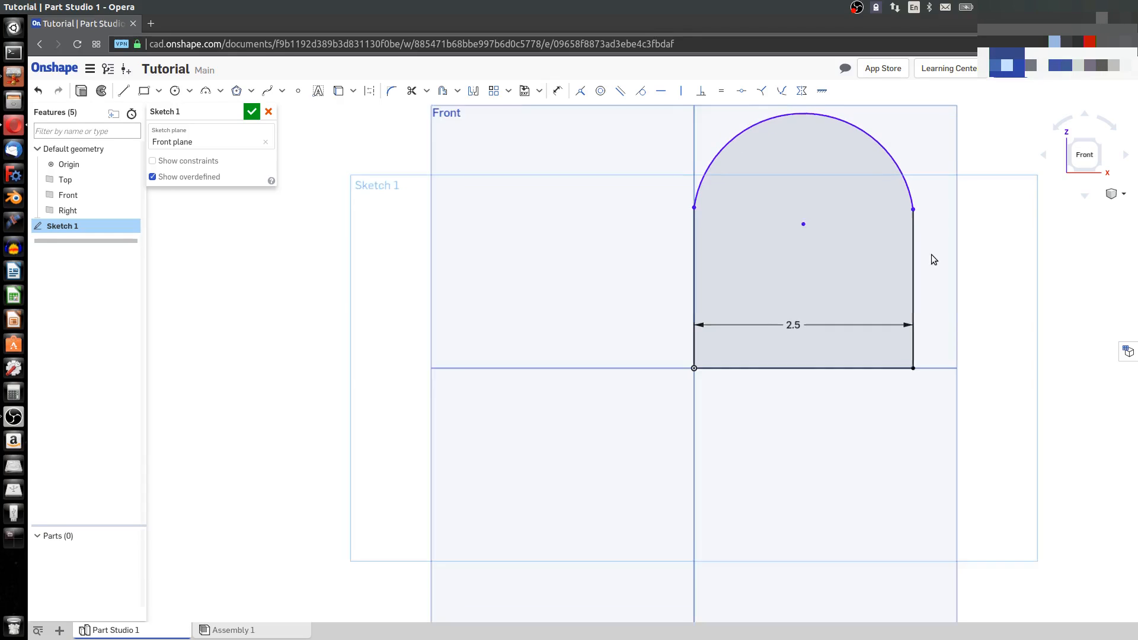
scroll(935, 210, "down", 4)
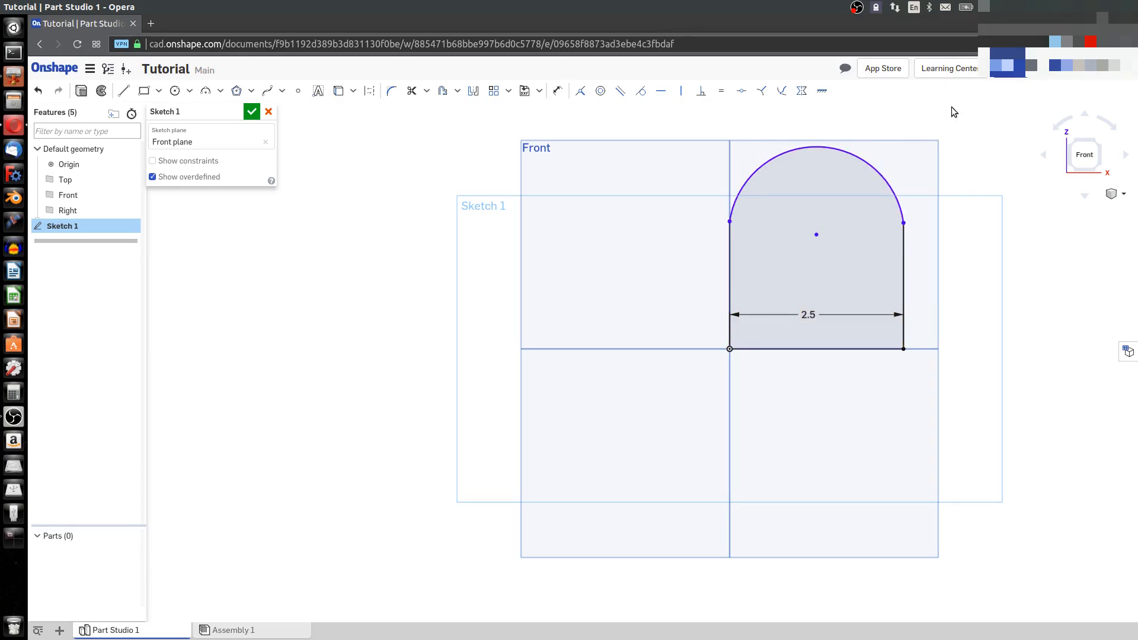
scroll(950, 125, "up", 2)
scroll(948, 127, "up", 3)
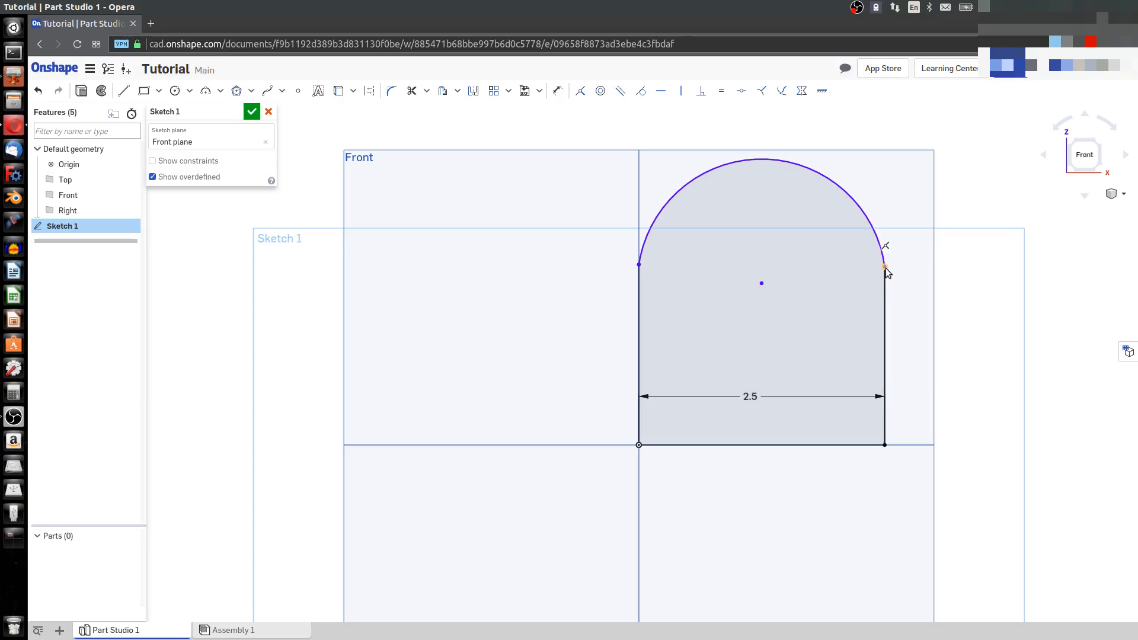
mouse_move(886, 269)
left_mouse_down()
mouse_move(891, 342)
mouse_move(893, 196)
mouse_move(880, 209)
mouse_move(879, 311)
mouse_move(871, 193)
mouse_move(874, 331)
mouse_move(883, 234)
mouse_move(886, 274)
left_mouse_up()
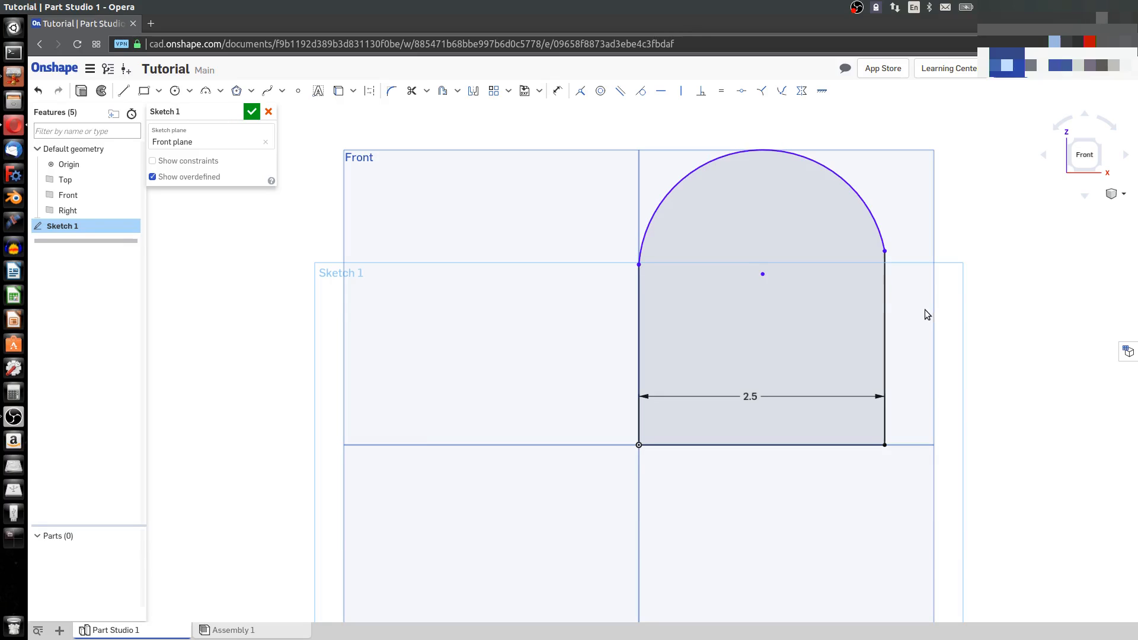
Constrain the right vertical line equal to the 2.5 in base line and the left vertical line equal to the right one
left_click(886, 313)
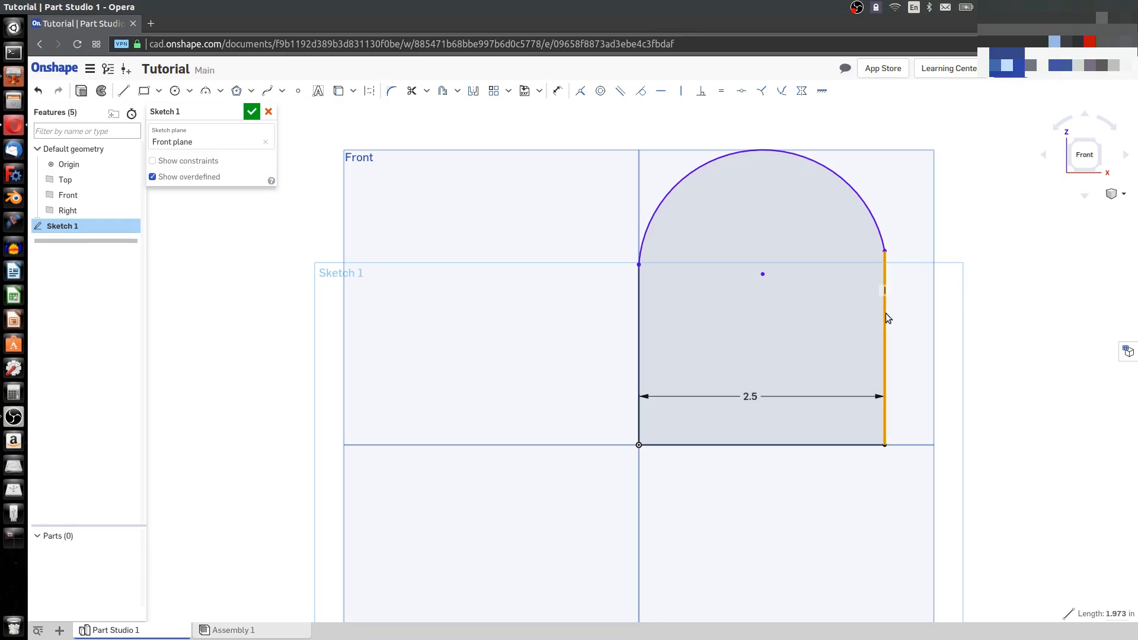
left_click(795, 445)
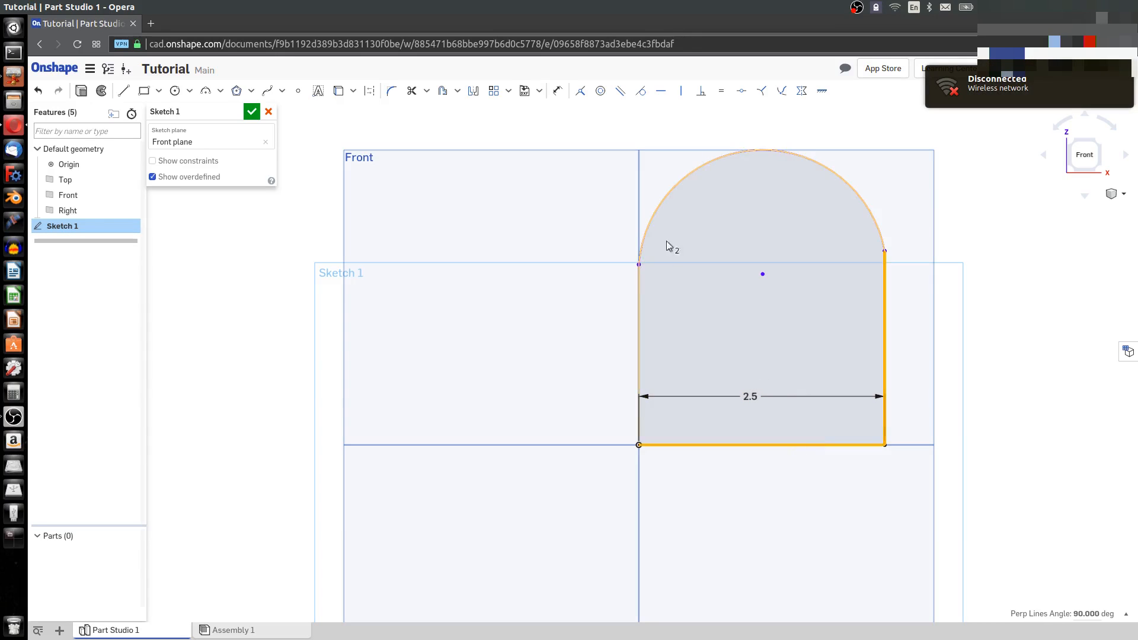
left_click(724, 92)
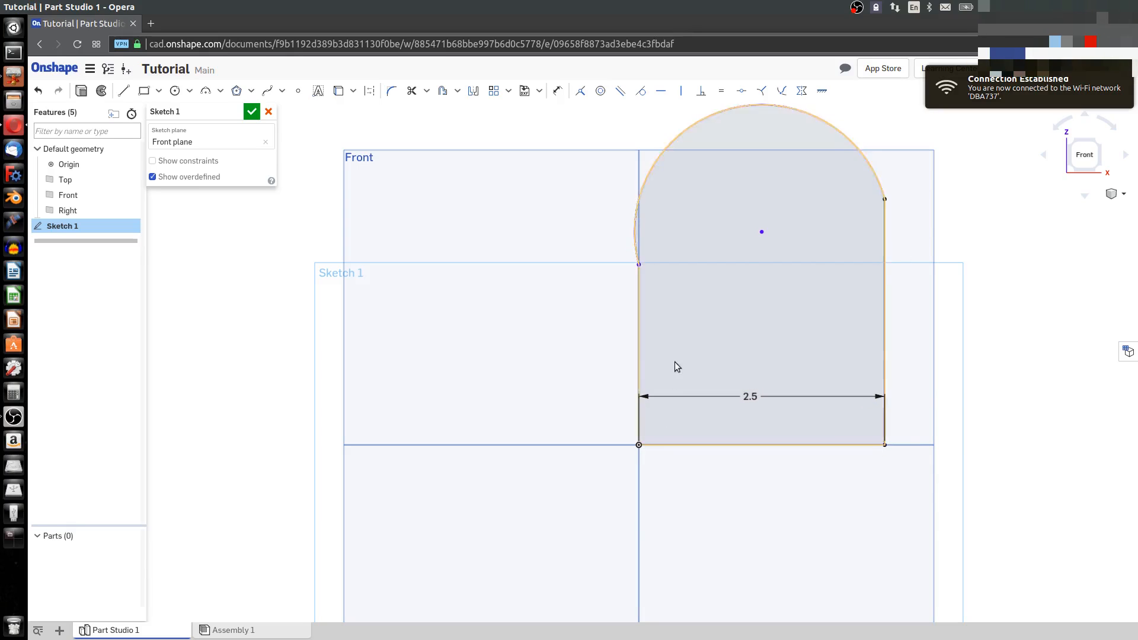
left_click(639, 319)
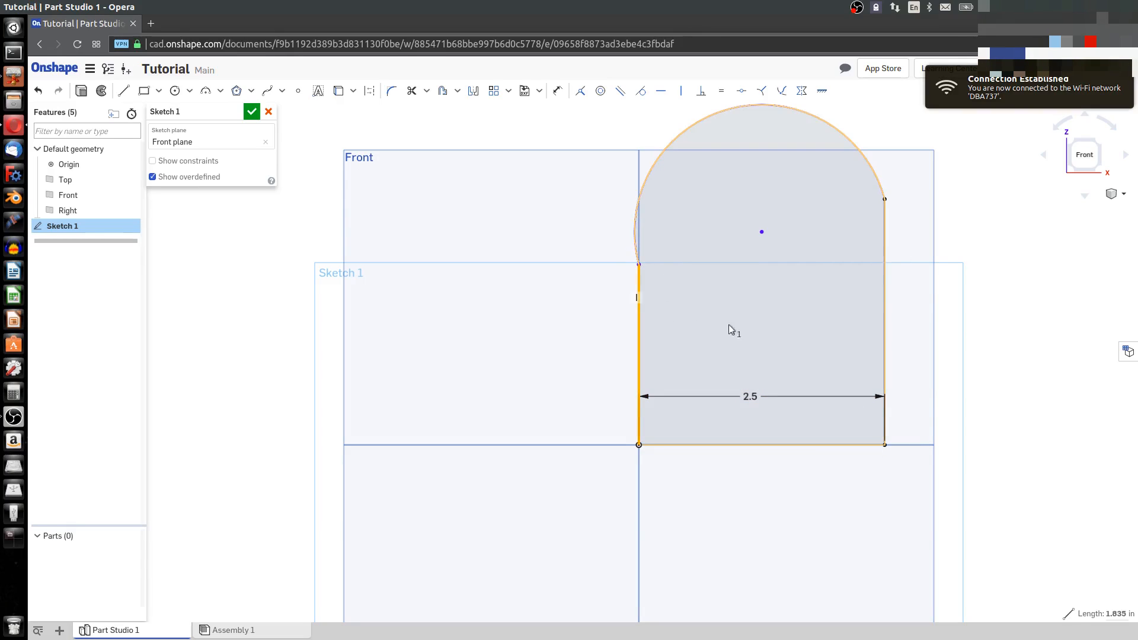
left_click(883, 321)
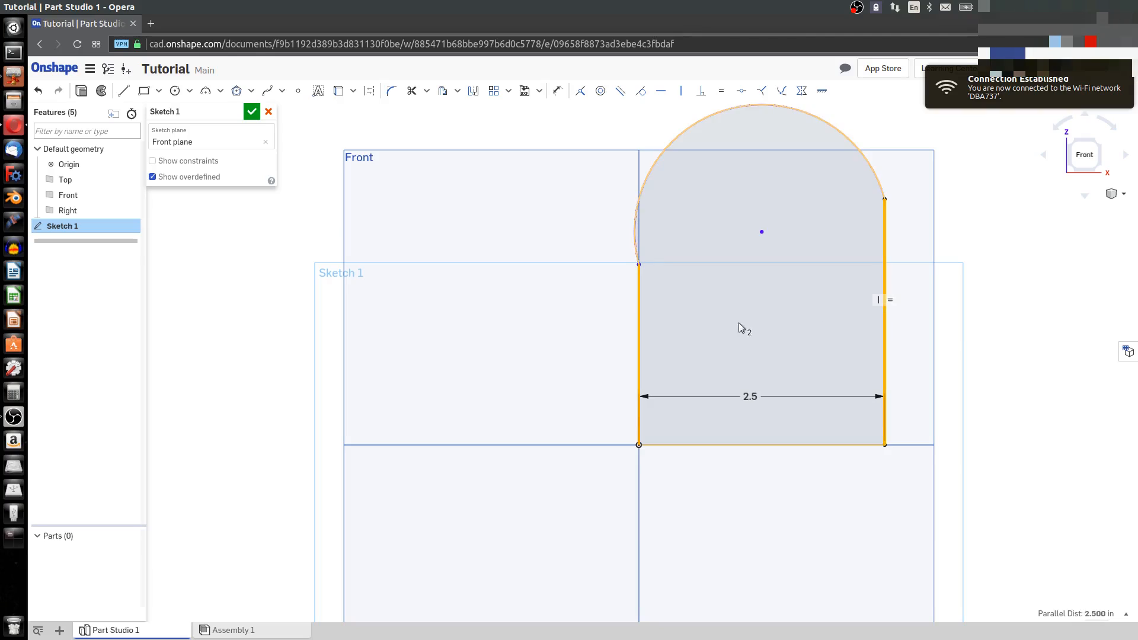
left_click(722, 90)
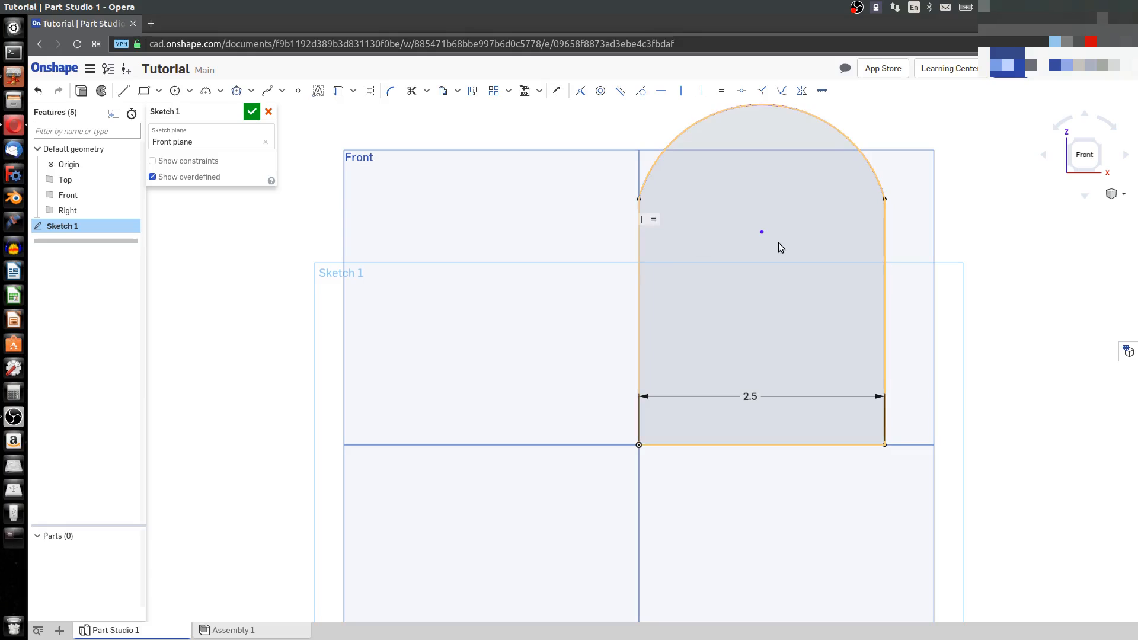
Move the arc's center point upward until its radius is about 1.25 in, and clear the selection
mouse_move(762, 236)
left_mouse_down()
mouse_move(767, 189)
mouse_move(767, 219)
left_mouse_up()
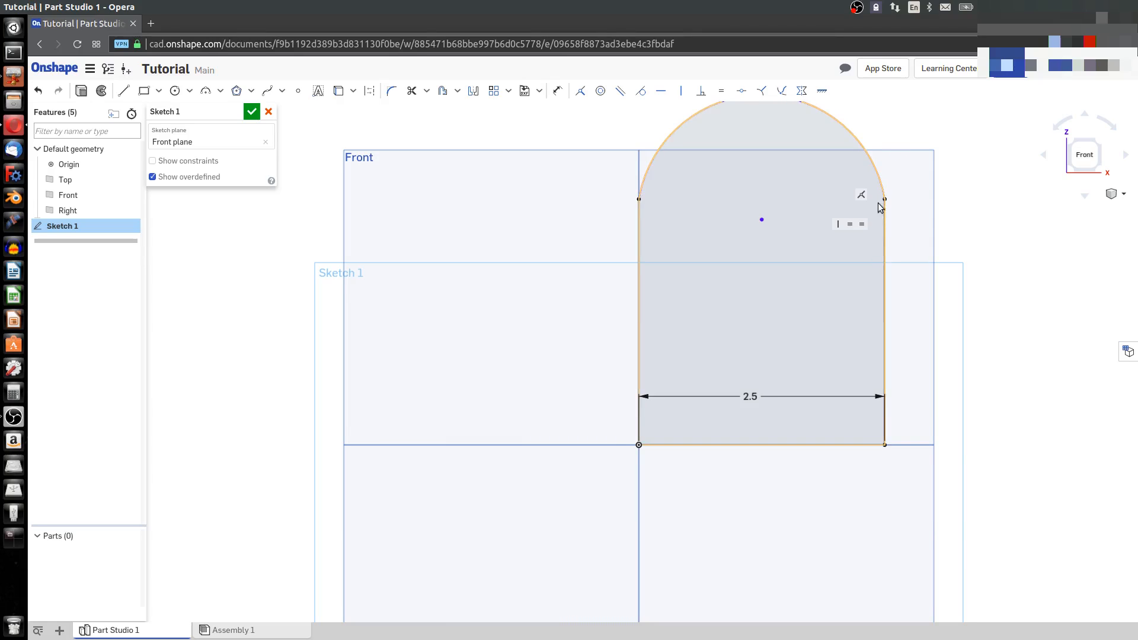
left_click_drag(764, 227, 786, 205)
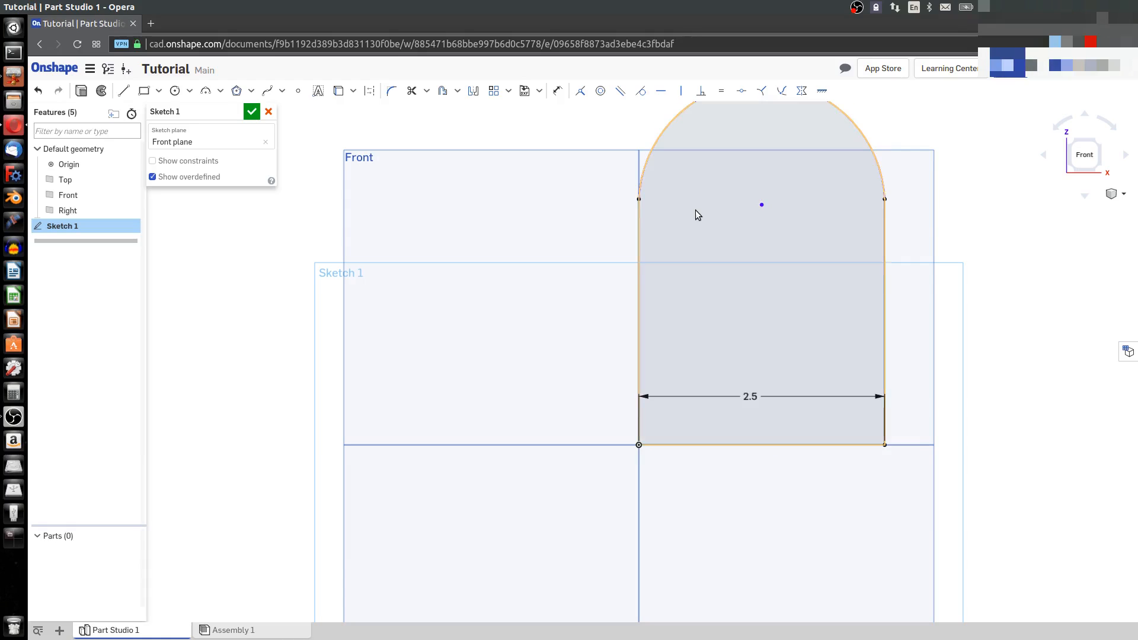
left_click(571, 161)
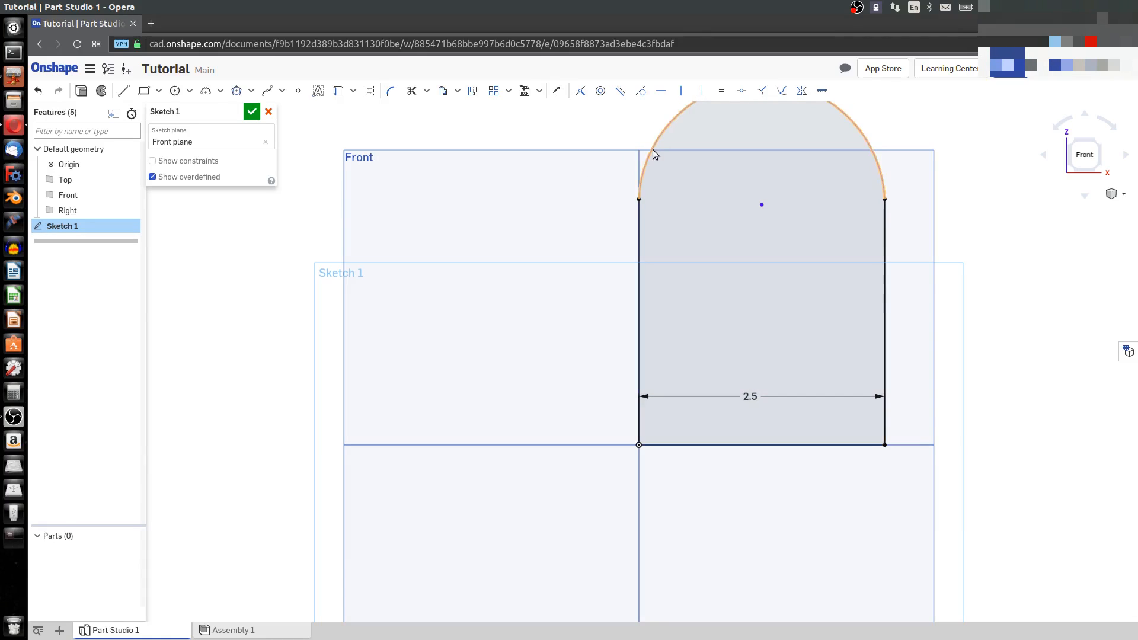
Apply a tangent constraint between the arc and the left vertical line
left_click(652, 151)
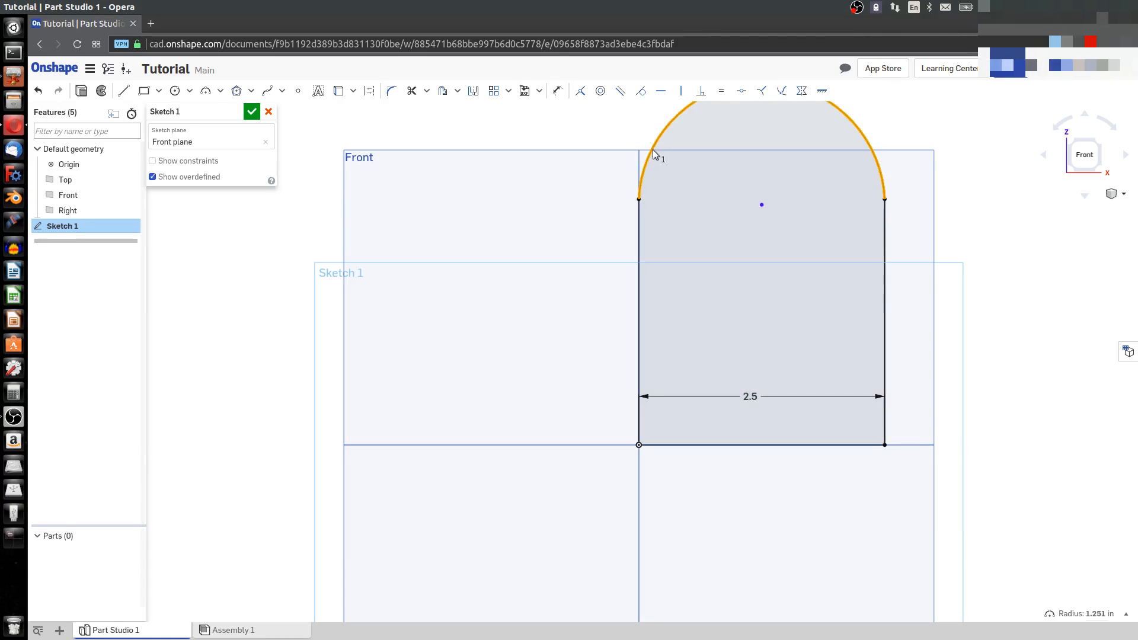
left_click(636, 213)
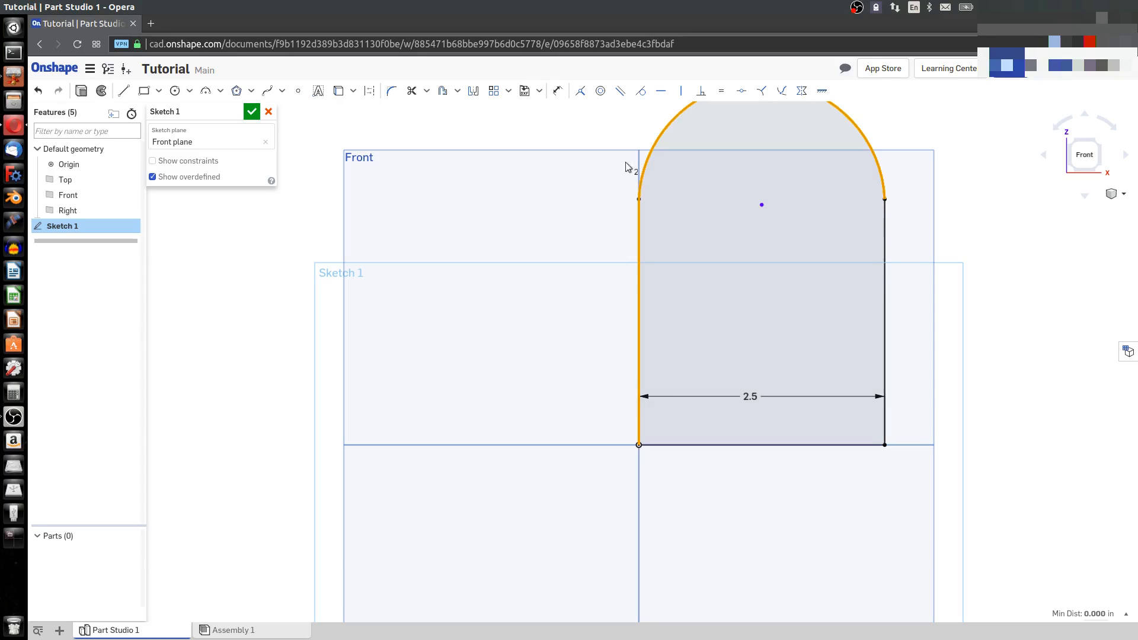
left_click(641, 92)
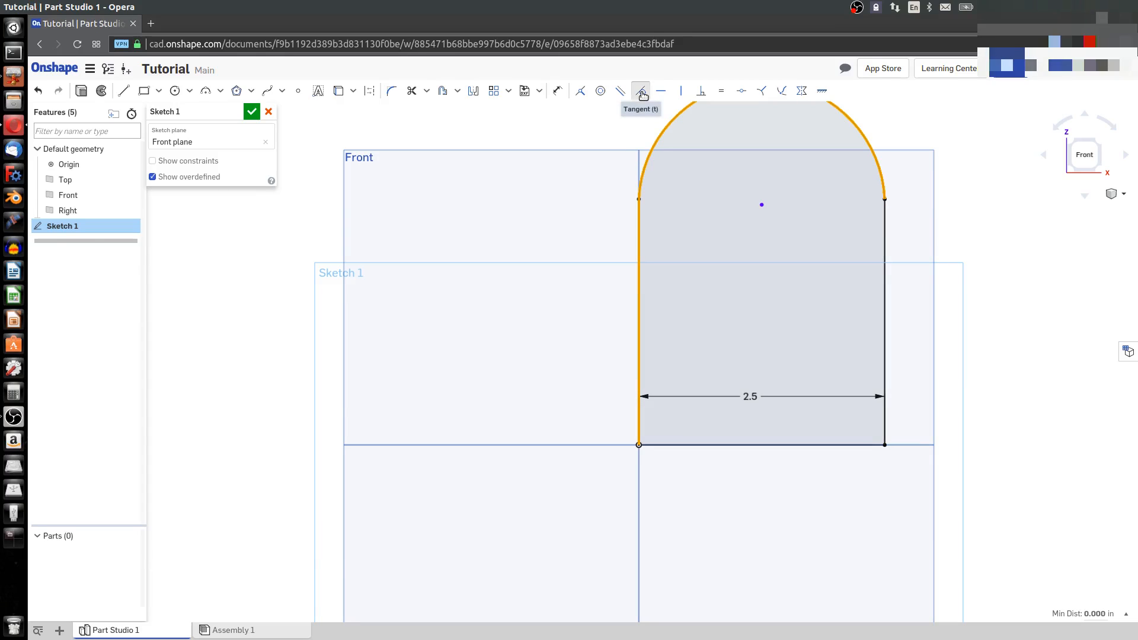
Delete the arc's tangent constraint and move its center point down until the radius is about 1.49 in
scroll(685, 231, "up", 2)
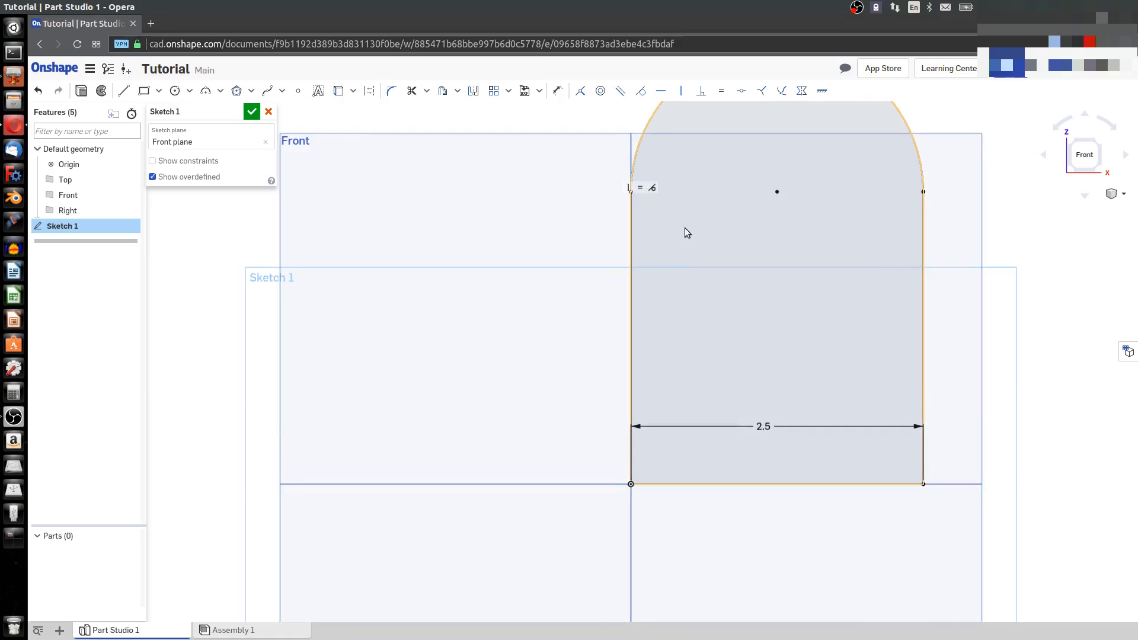
scroll(705, 234, "down", 3)
scroll(753, 156, "up", 2)
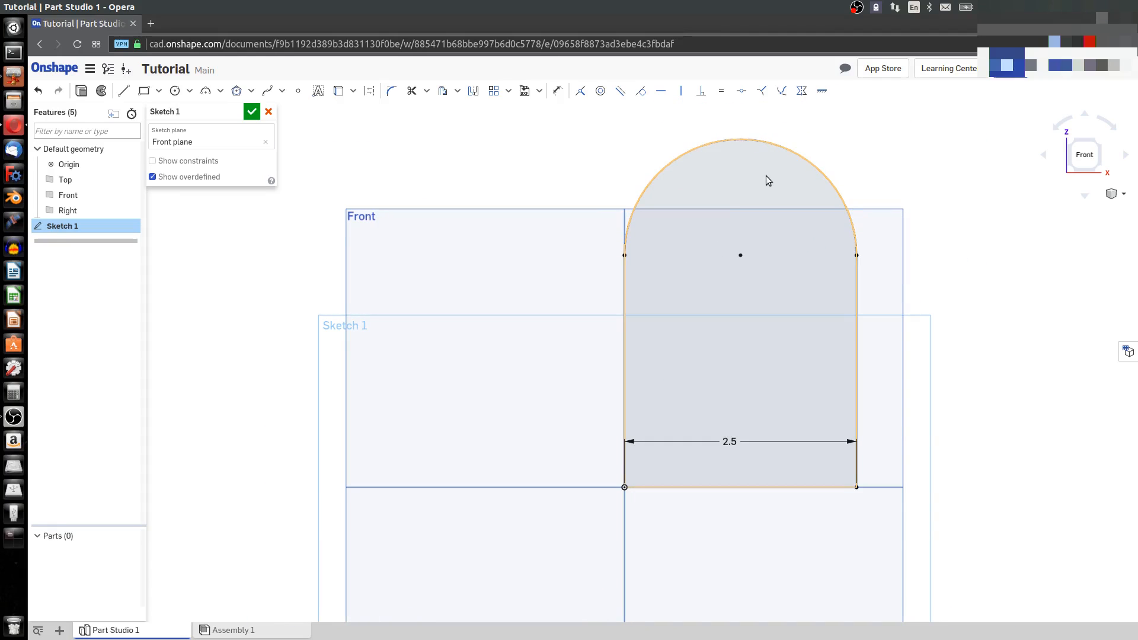
left_click(753, 141)
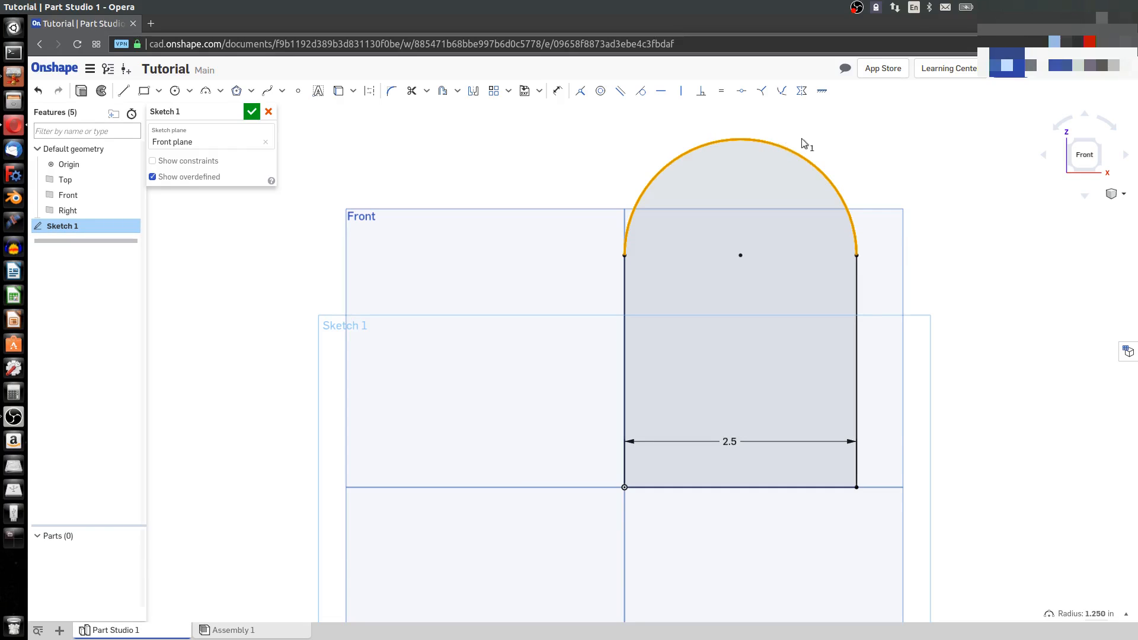
left_click(777, 153)
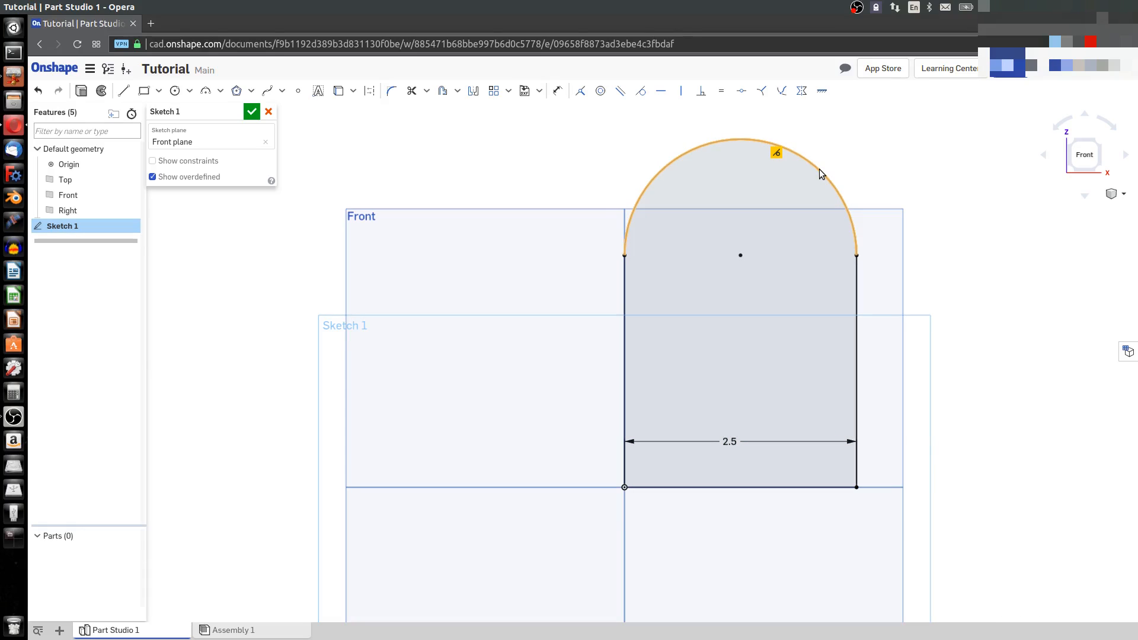
key("Delete")
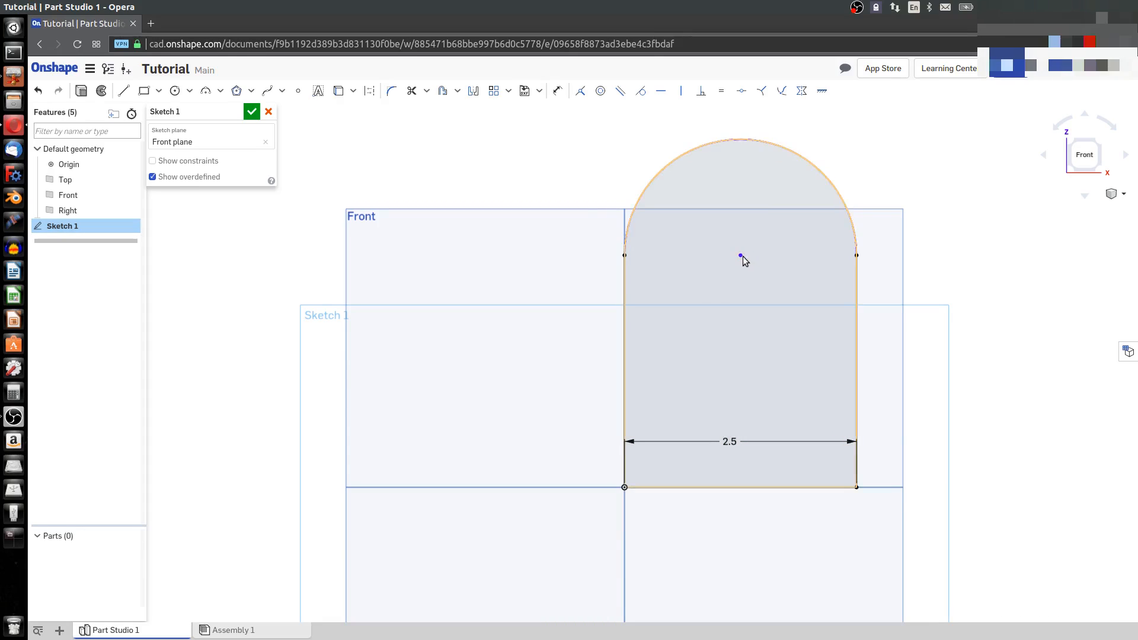
left_click_drag(741, 256, 744, 330)
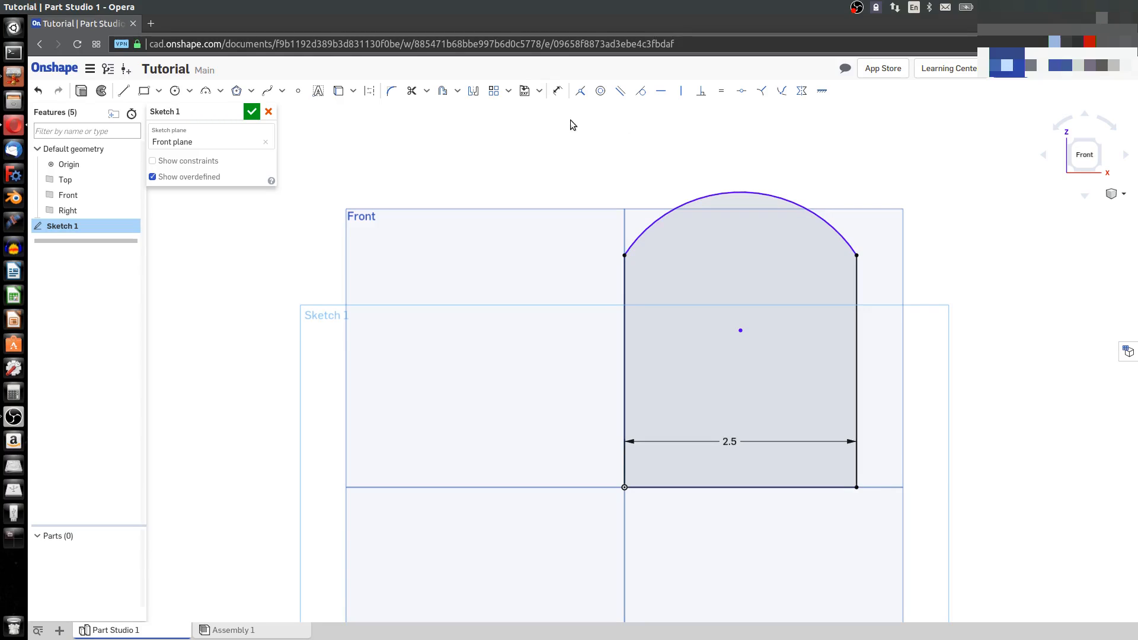
Dimension the arc above the two vertical lines with a radius of 2 in
left_click(563, 95)
left_click(793, 200)
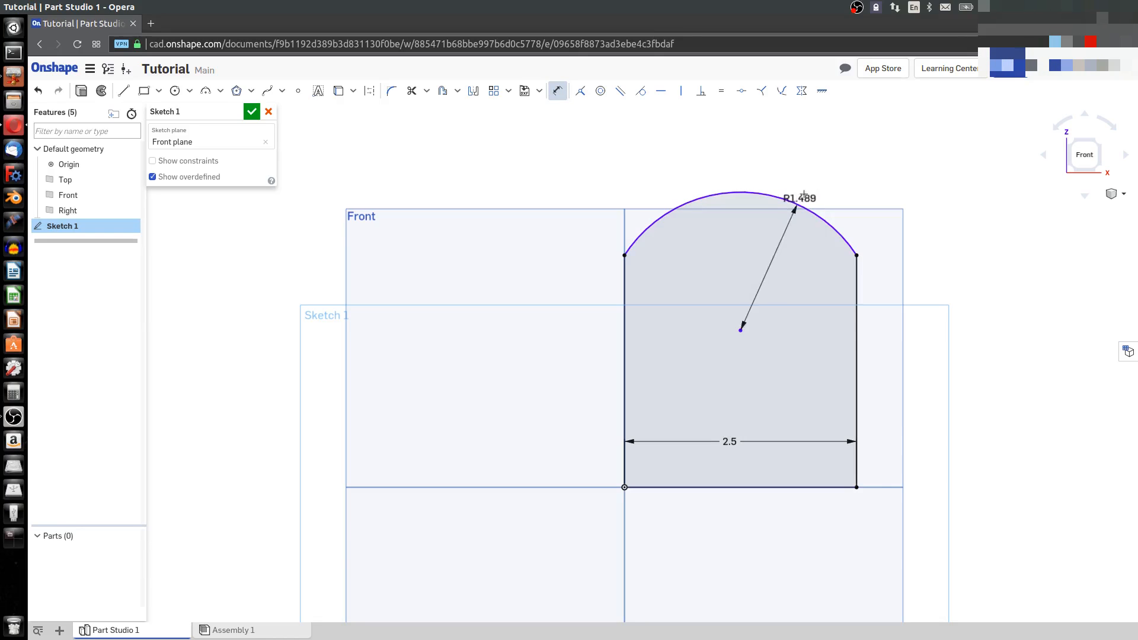
left_click(832, 172)
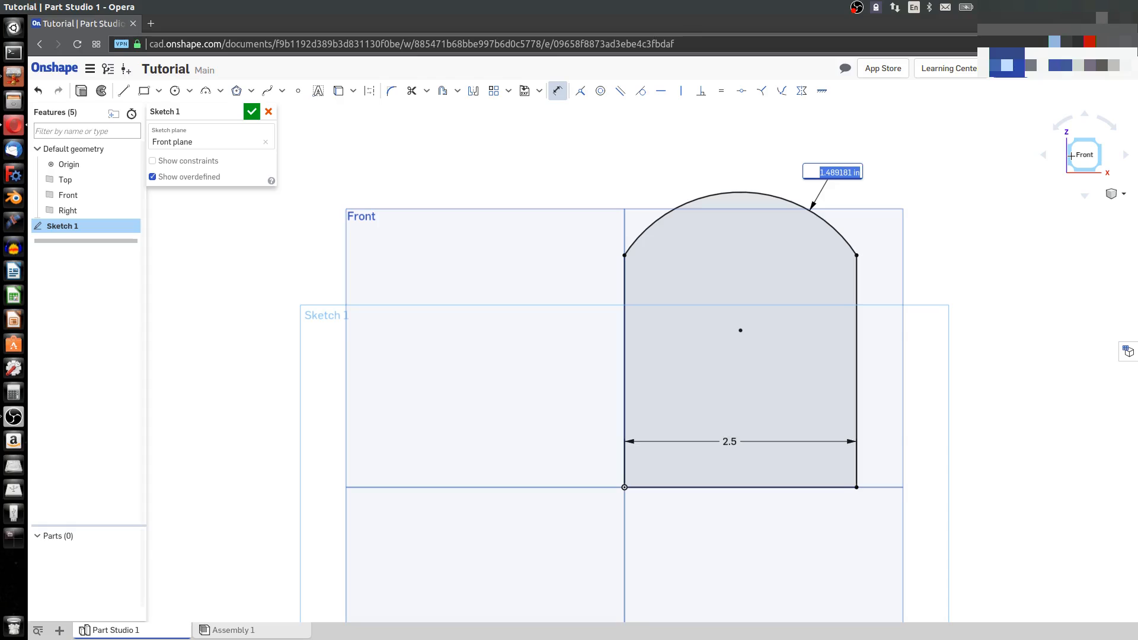
type("2")
key("Return")
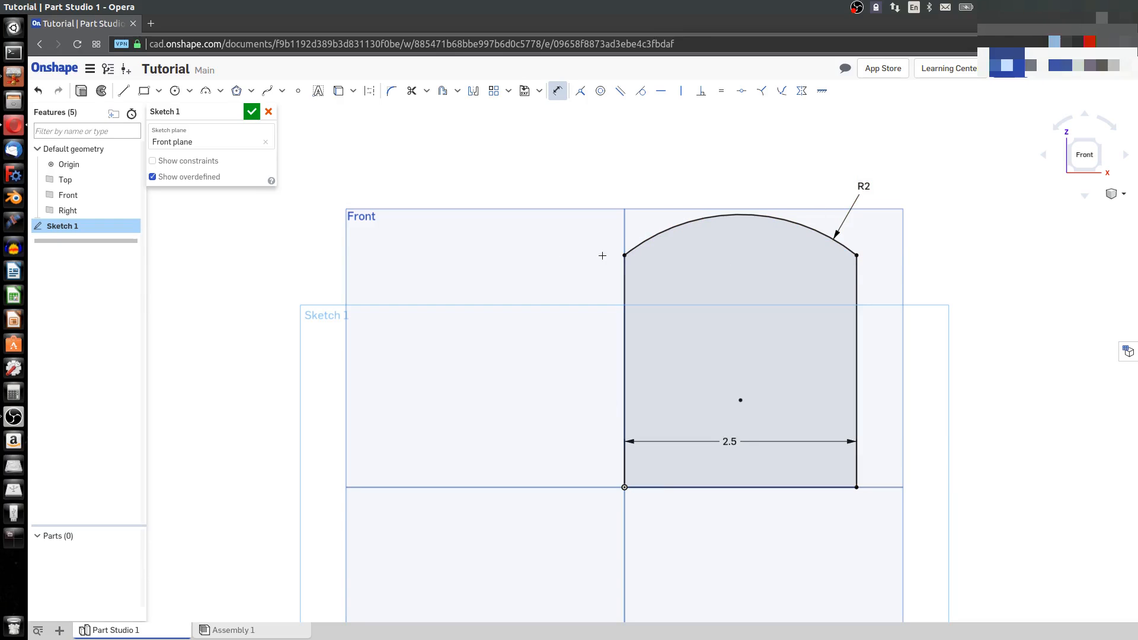
key("Escape")
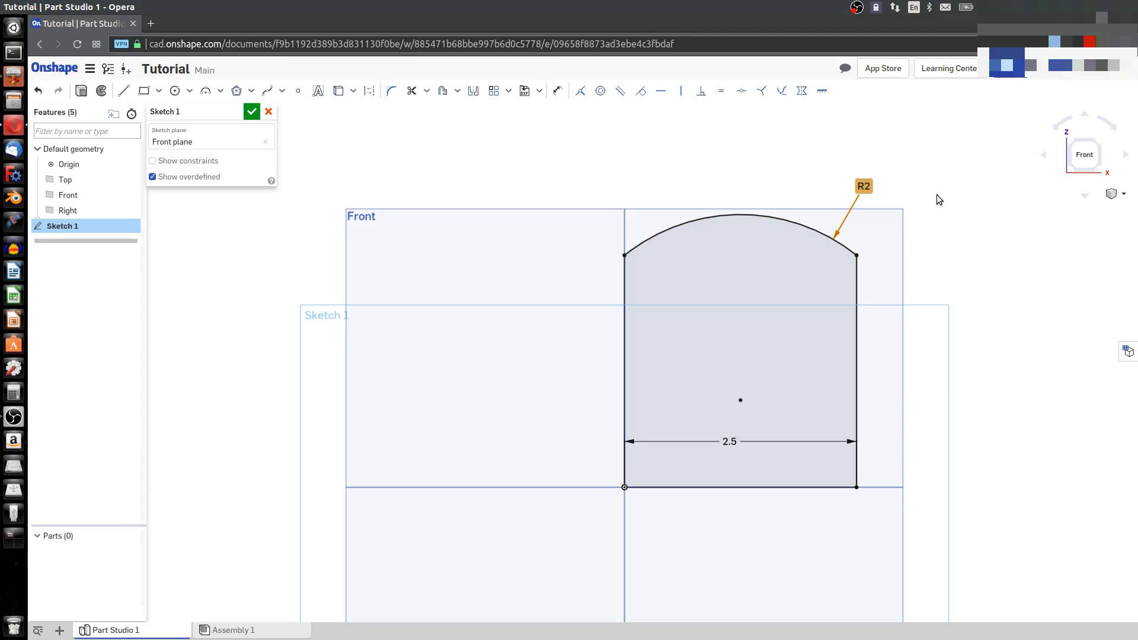
Delete the arc's radius dimension and the arc itself, keeping the three straight lines
key("Delete")
left_click(860, 282)
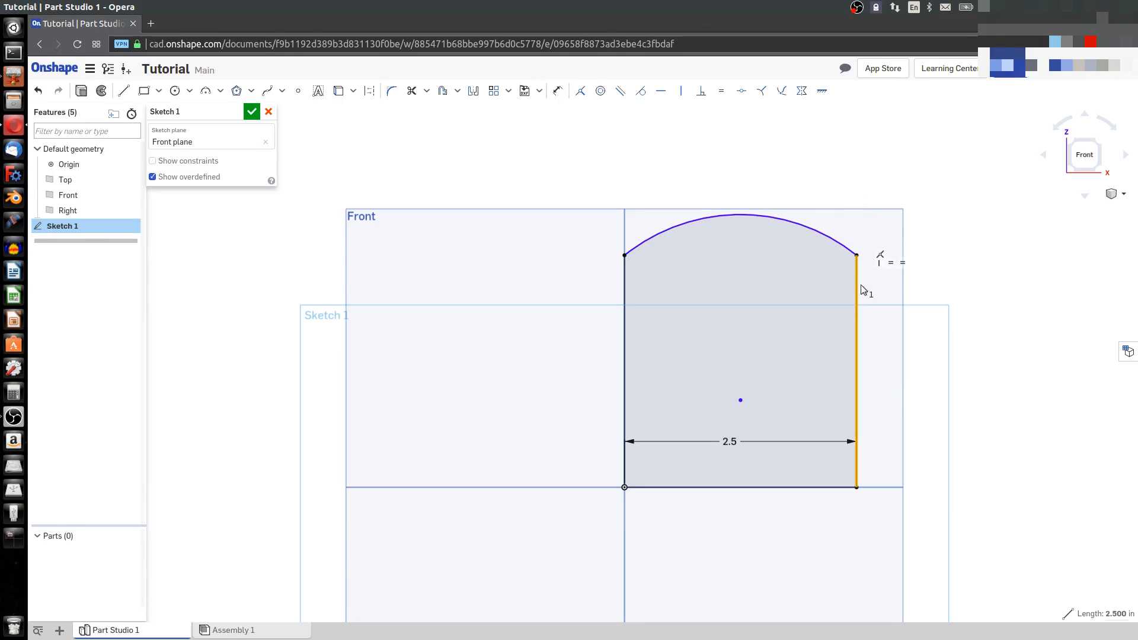
left_click(849, 283)
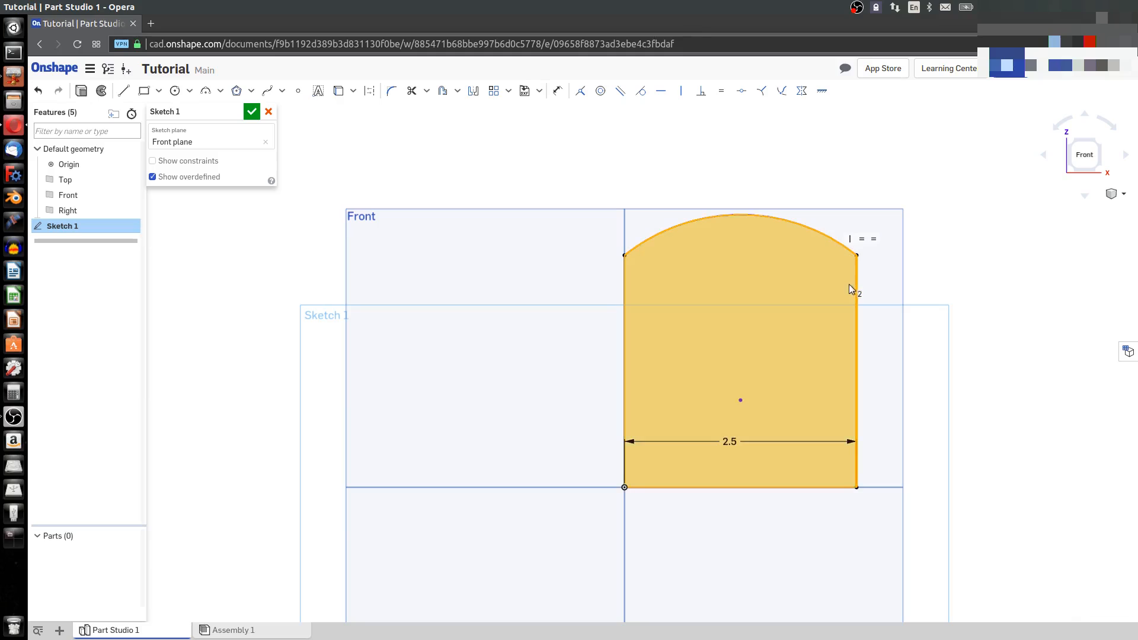
left_click(857, 287)
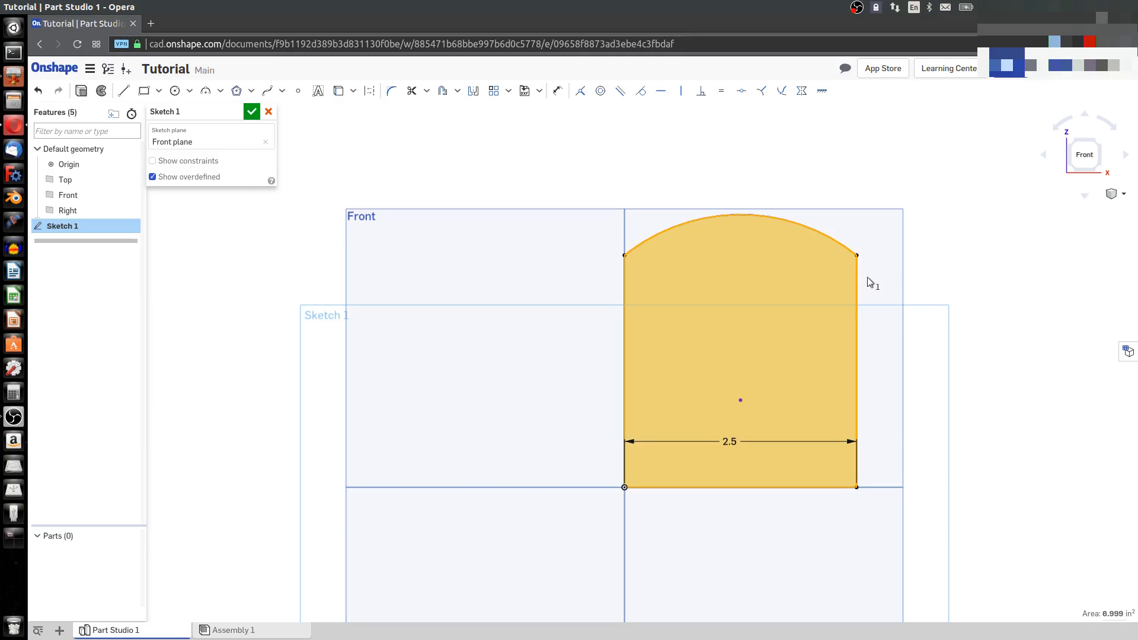
left_click(843, 244)
key("Delete")
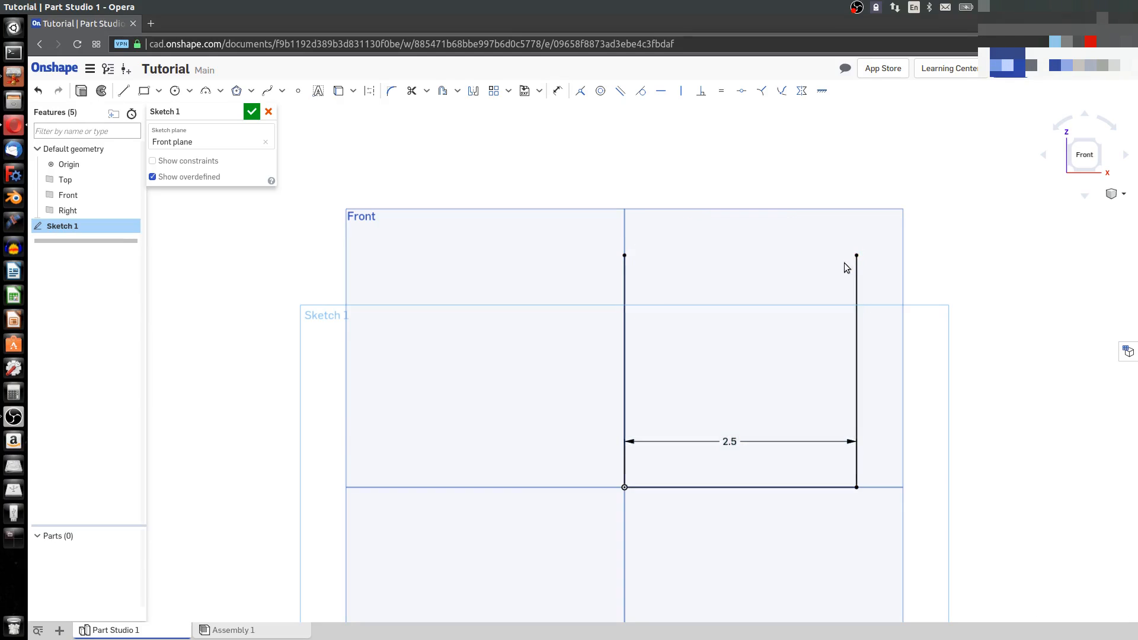
Delete the base line's horizontal constraint and the right line's vertical constraint
left_click(814, 489)
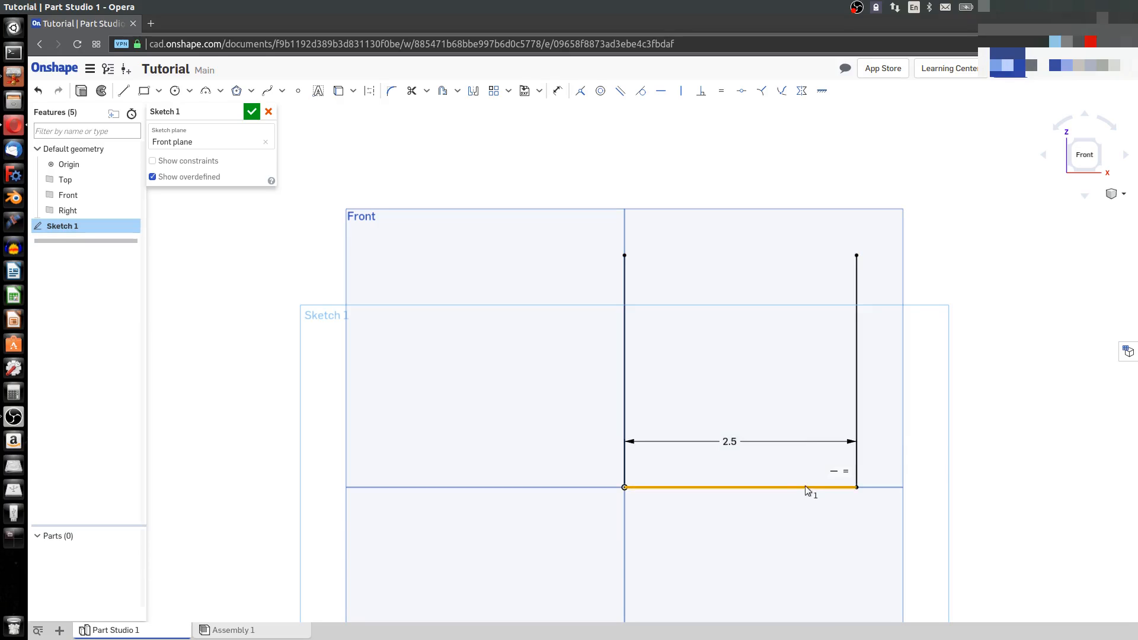
left_click(835, 474)
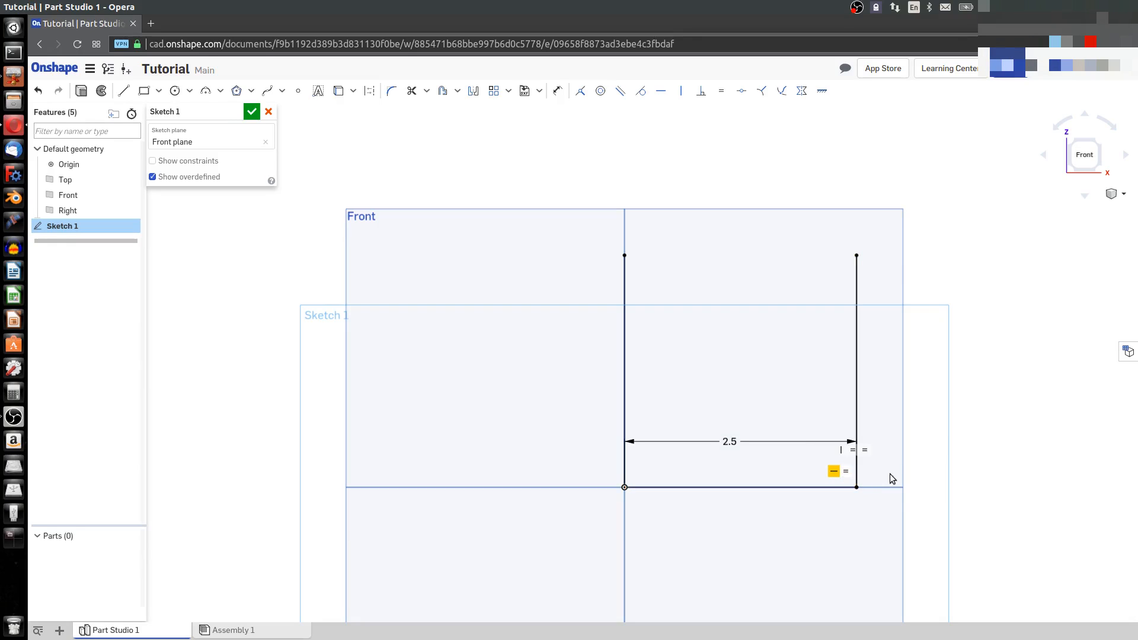
key("Delete")
left_click(858, 402)
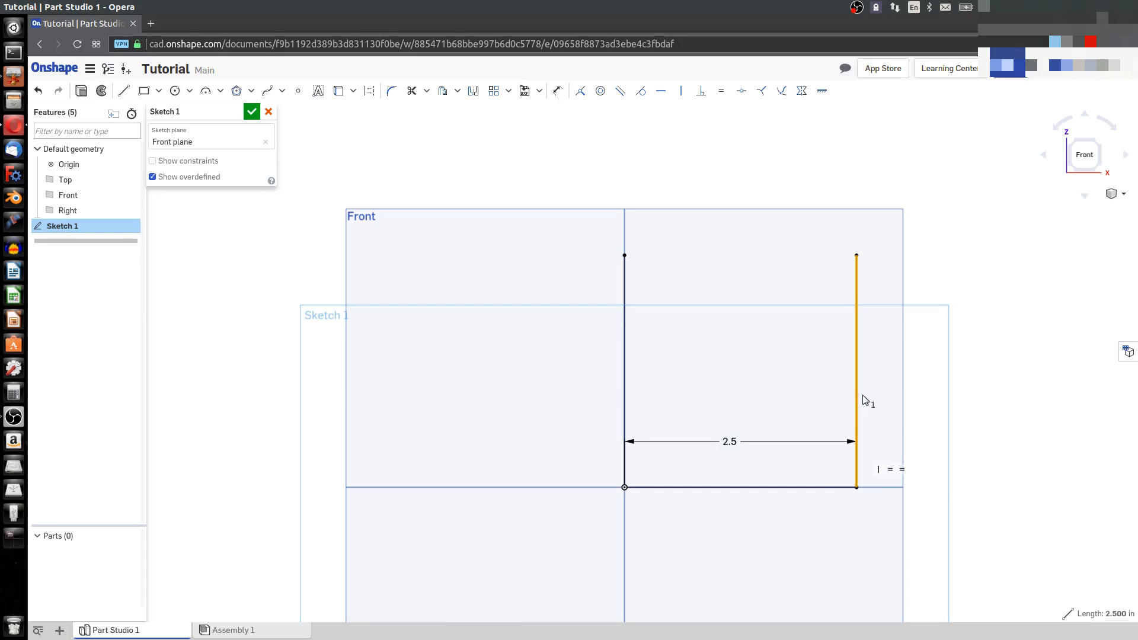
left_click(825, 334)
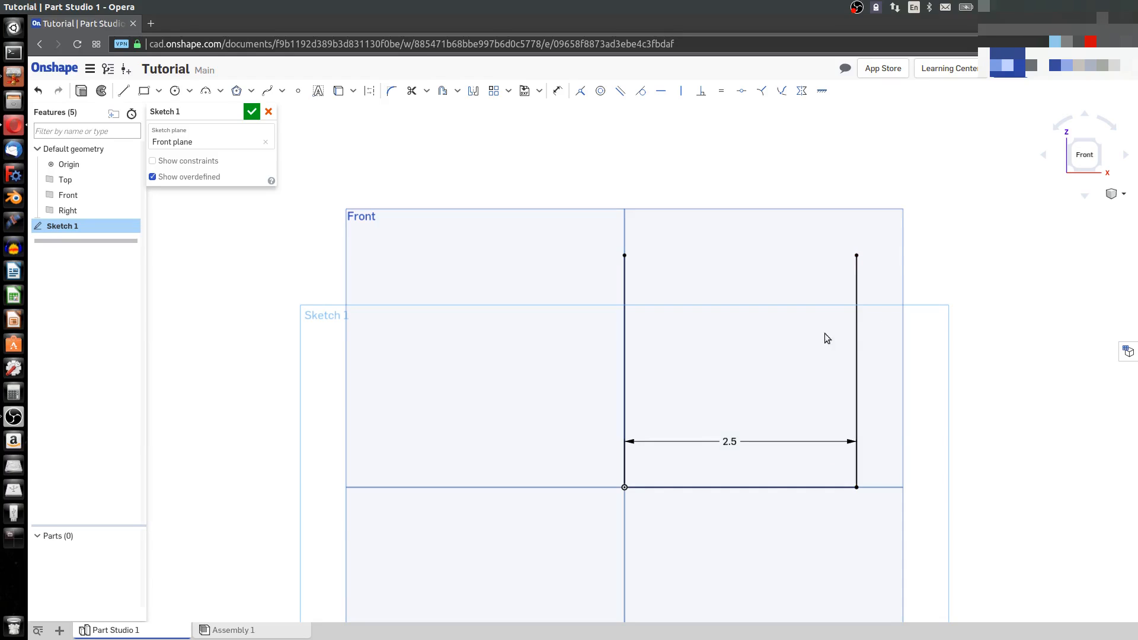
left_click(859, 326)
left_click(843, 305)
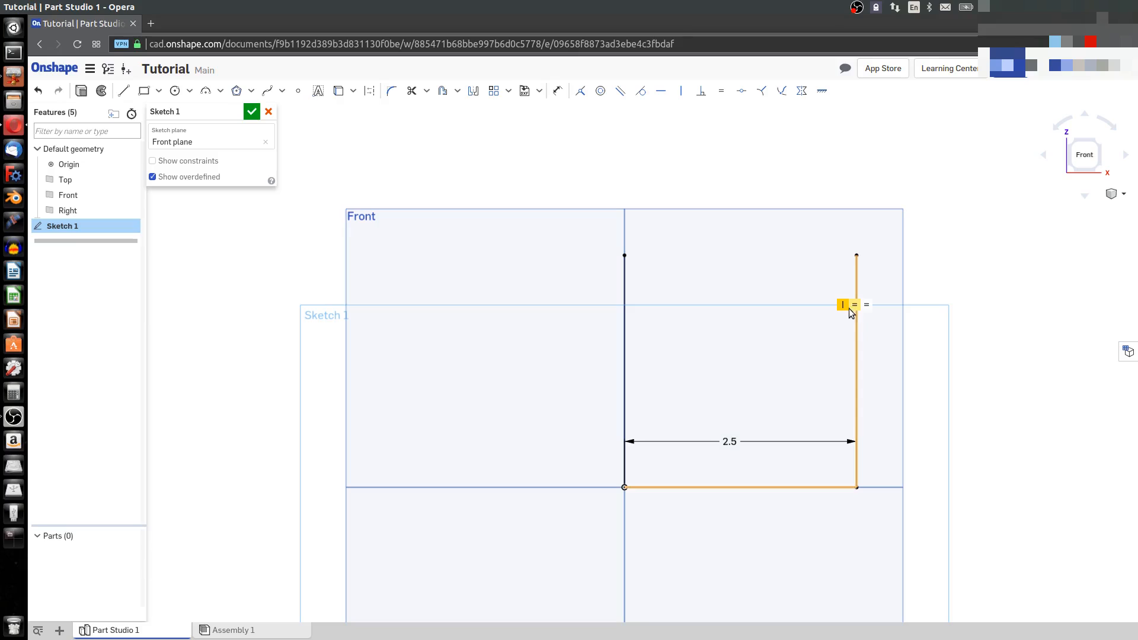
key("Delete")
Delete the horizontal constraint at the base line's right endpoint and move that endpoint down so the base line slopes
left_click(845, 486)
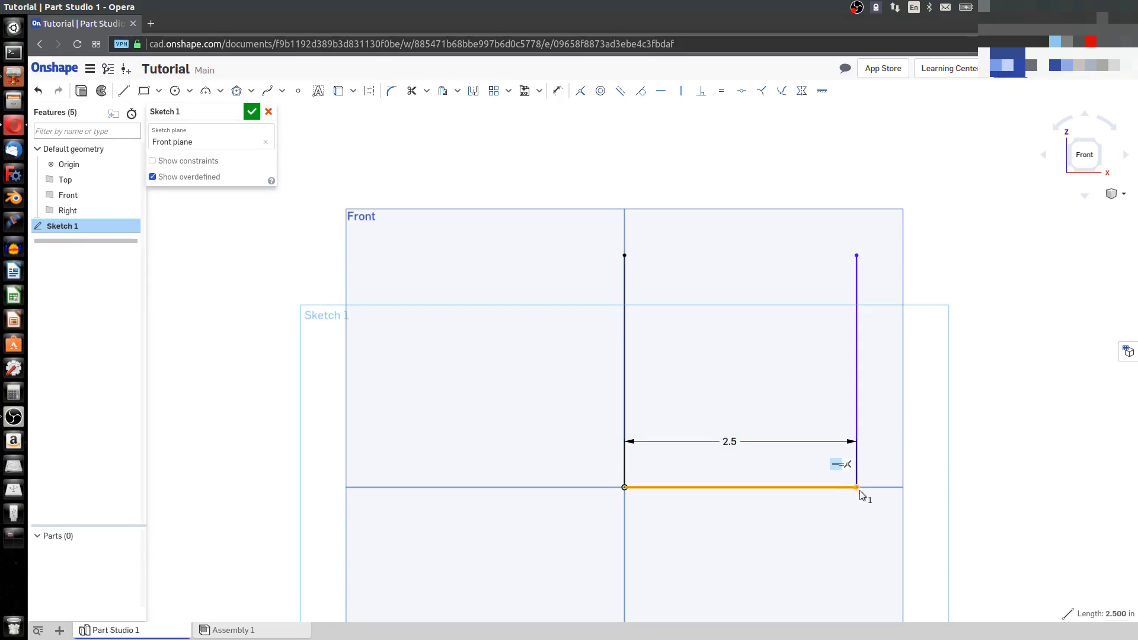
left_click(857, 483)
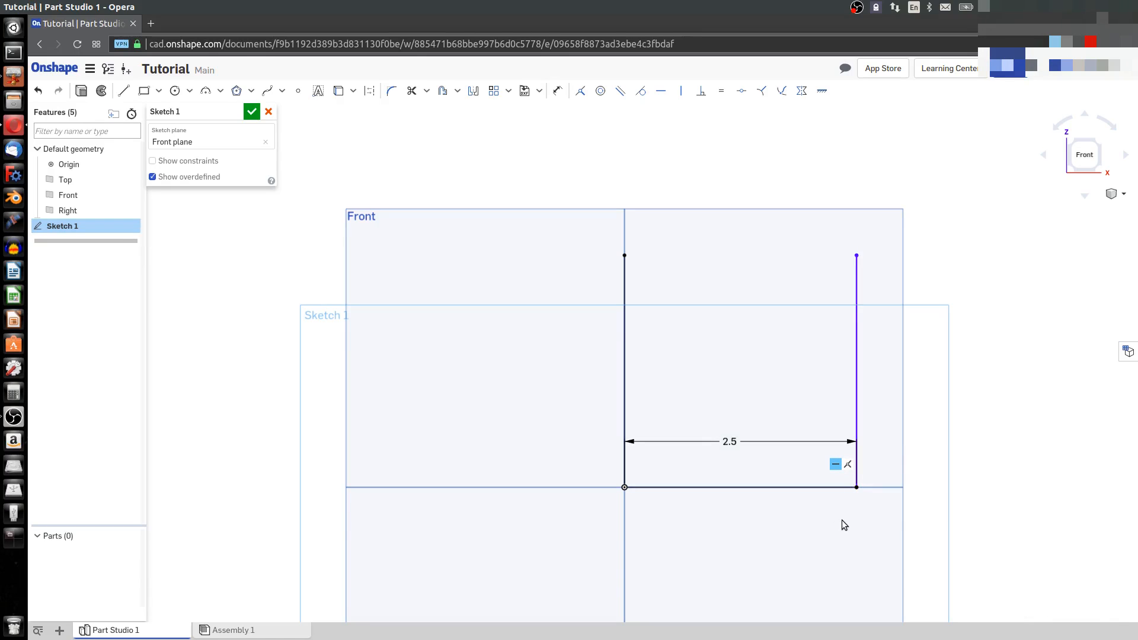
key("Delete")
mouse_move(858, 489)
left_mouse_down()
mouse_move(844, 564)
mouse_move(849, 461)
mouse_move(834, 593)
mouse_move(829, 364)
mouse_move(820, 598)
mouse_move(827, 566)
left_mouse_up()
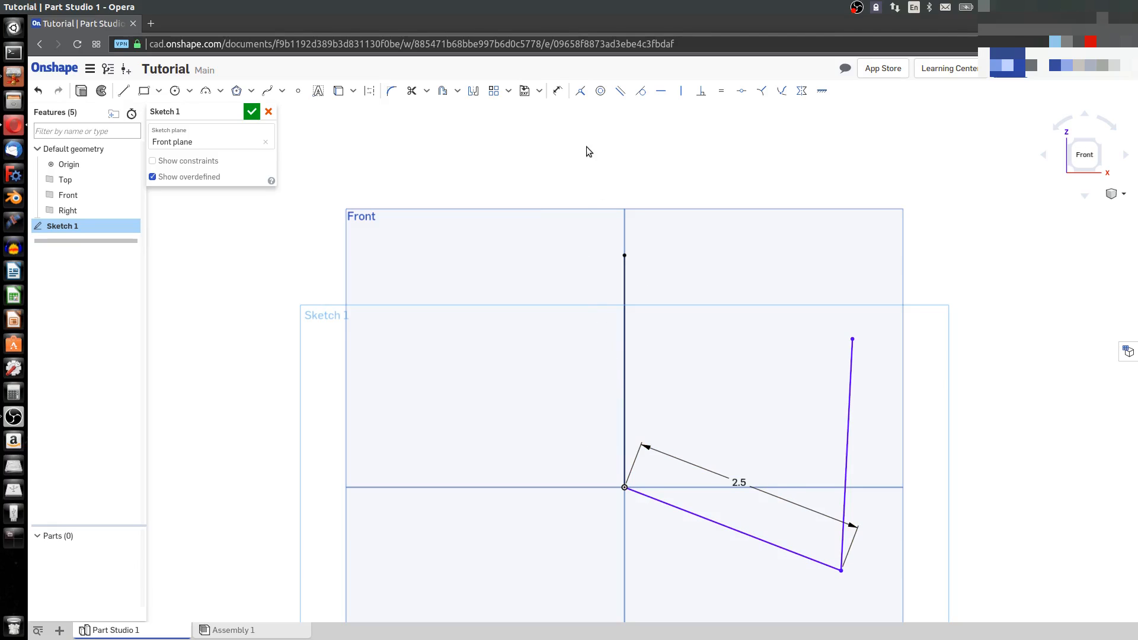
left_click(560, 92)
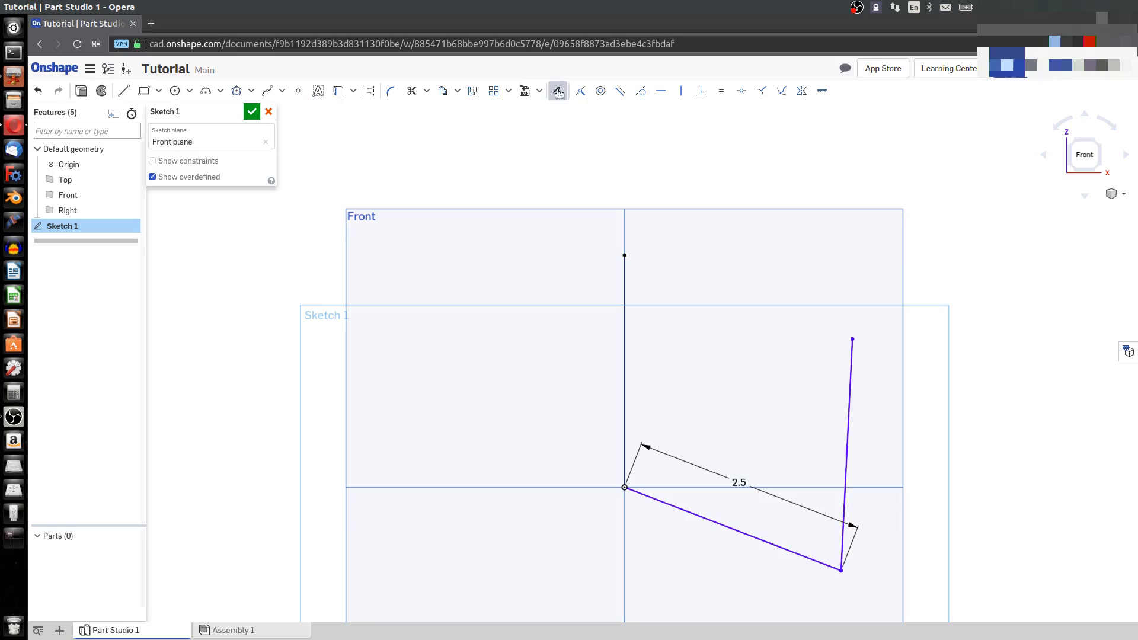
left_click(625, 422)
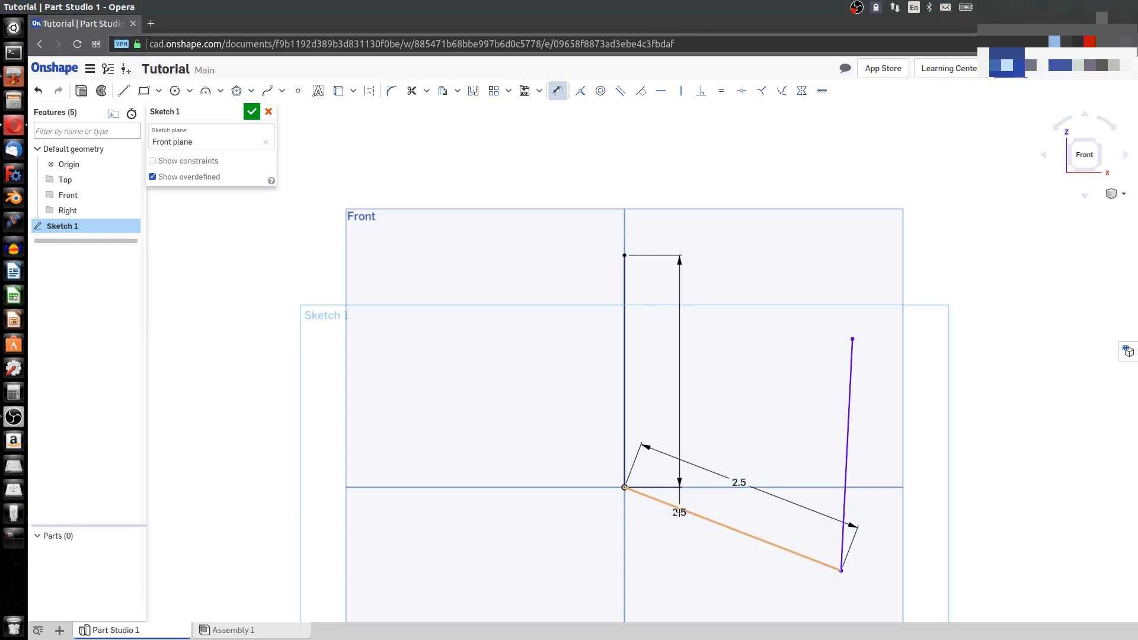
left_click(680, 511)
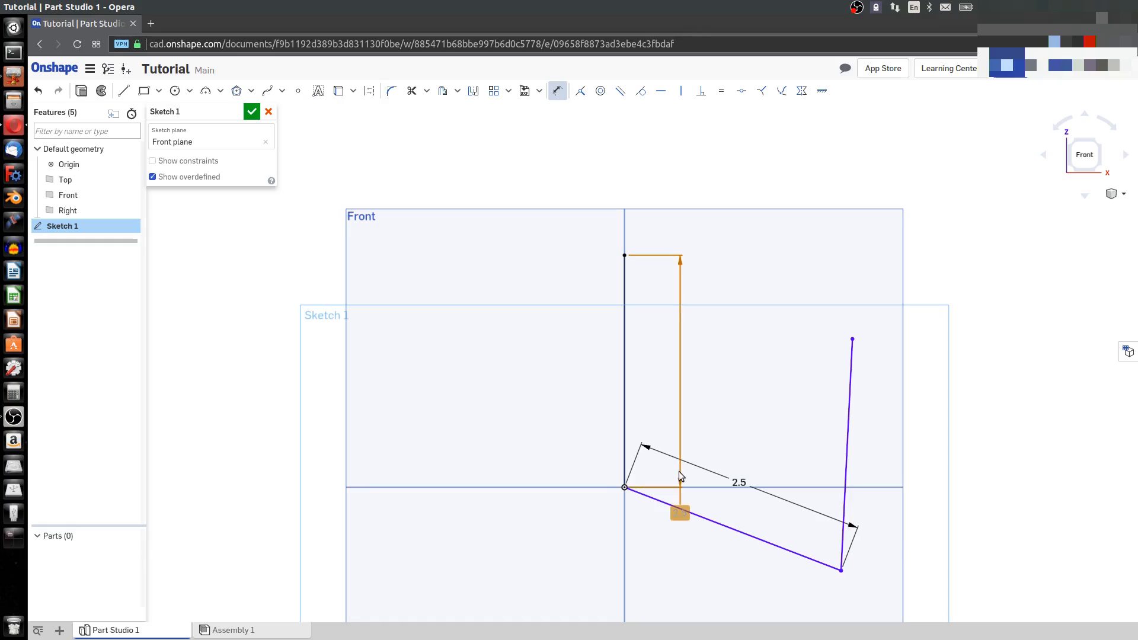
key("Escape")
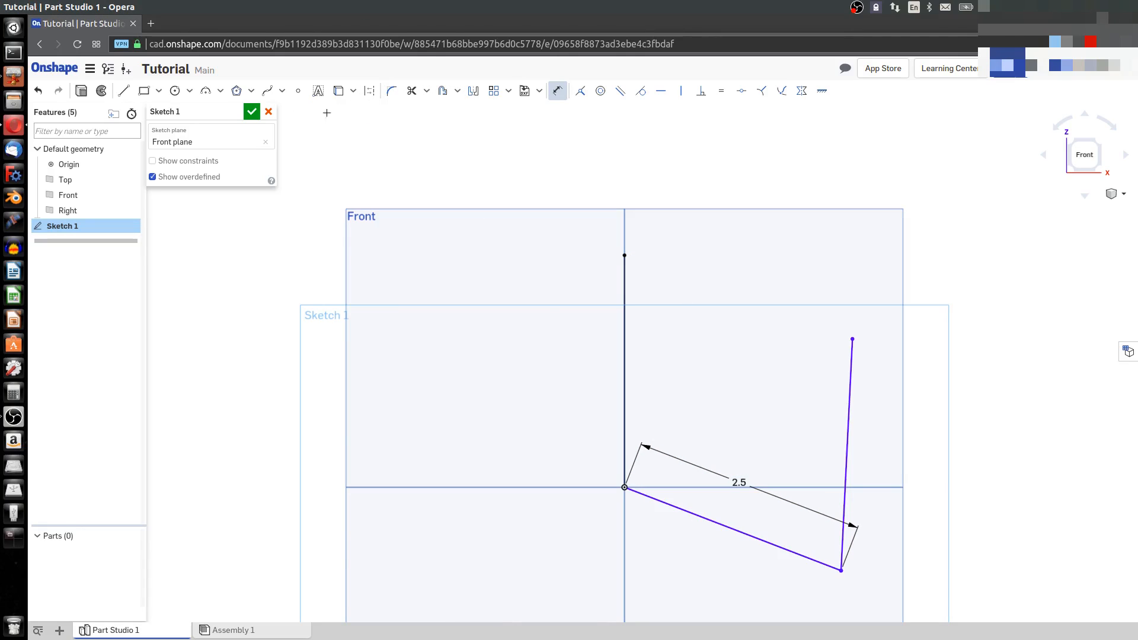
Dimension the angle between the left vertical line and the sloping base line at 110°
left_click(558, 92)
left_click(626, 345)
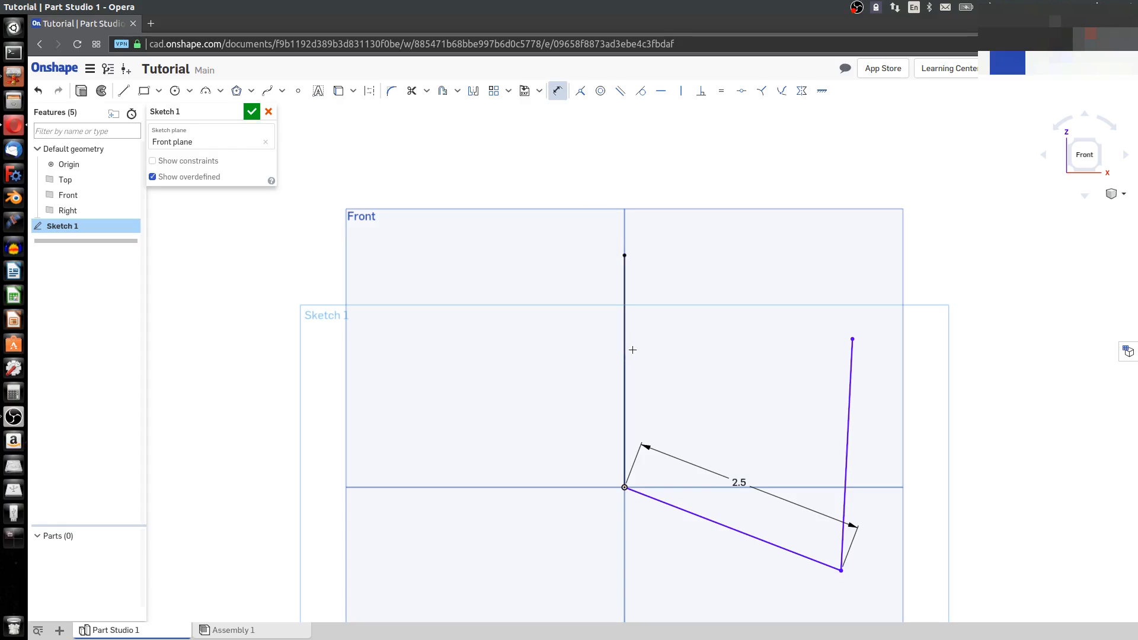
left_click(725, 526)
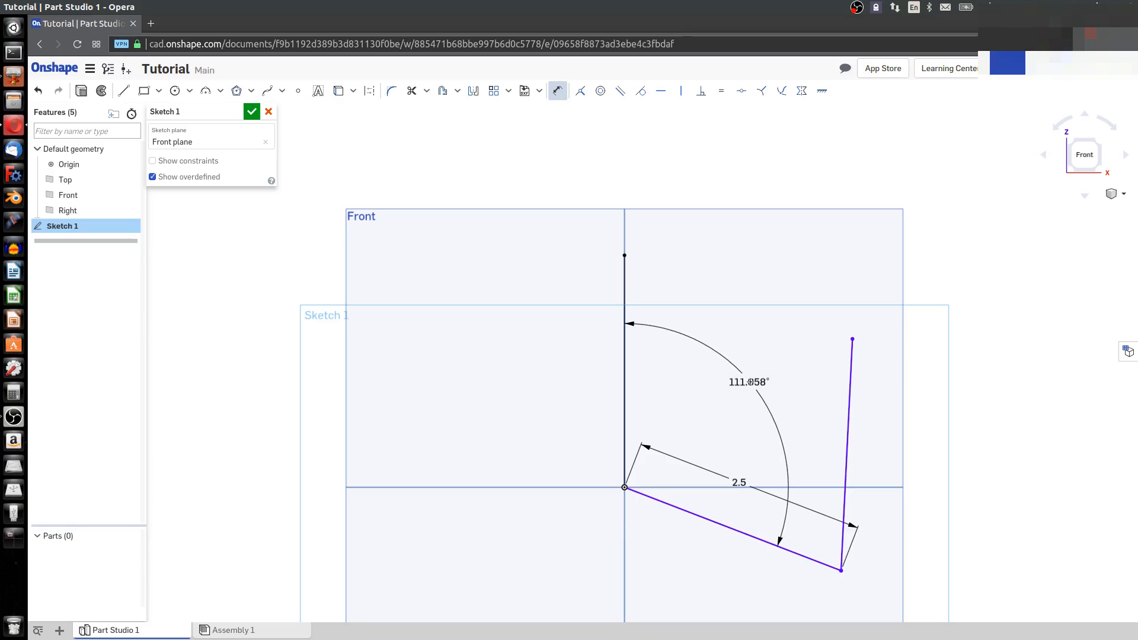
left_click(782, 382)
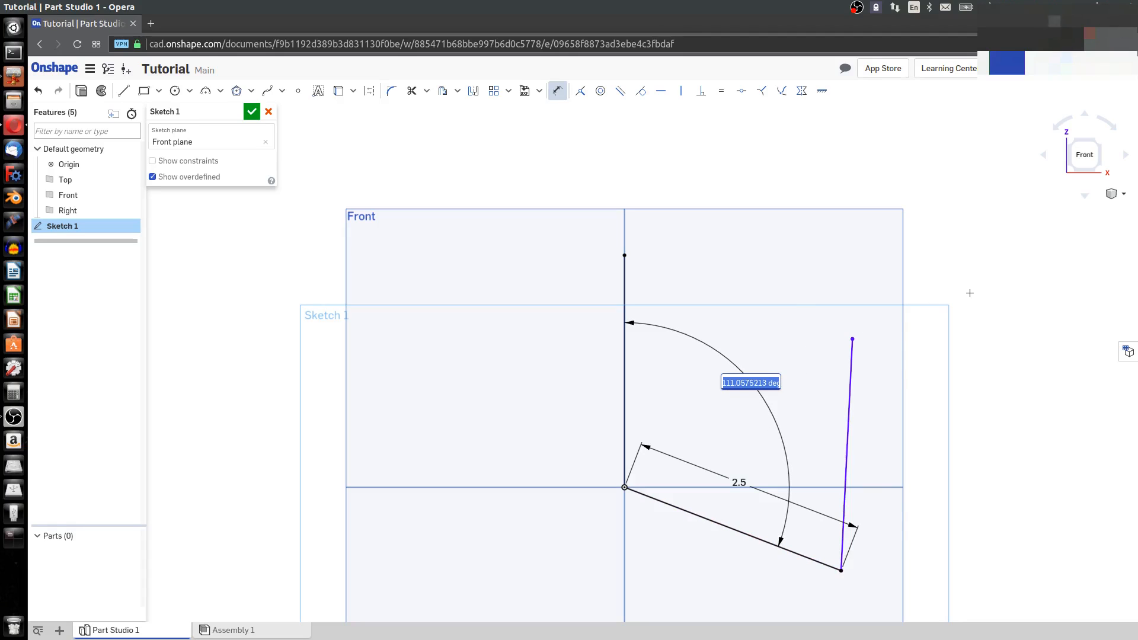
type("110")
key("Return")
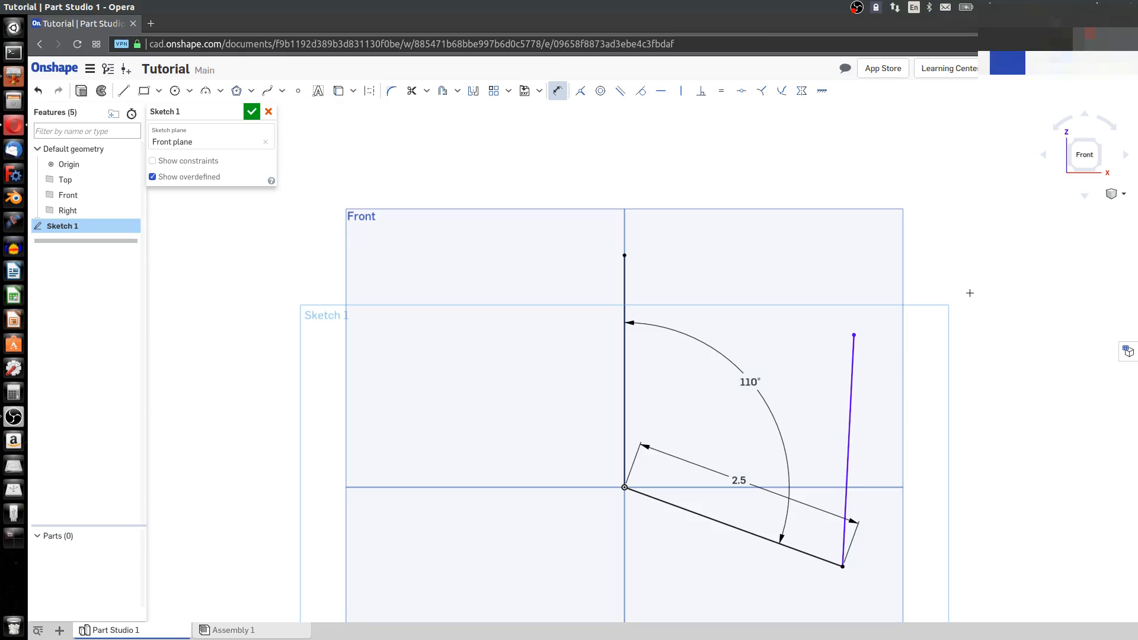
key("Escape")
Move the right line's upper endpoint outward until the line makes an angle of about 83° with the sloping base line
left_click_drag(853, 336, 877, 350)
left_click(795, 547)
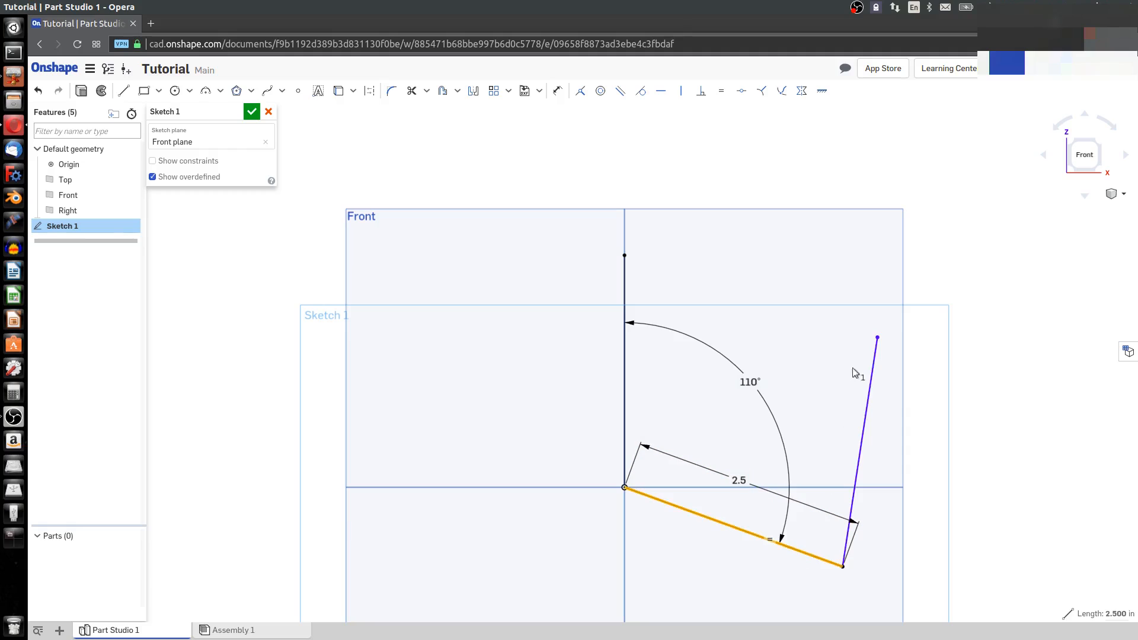
left_click_drag(886, 340, 890, 366)
Constrain the right line perpendicular to the sloping base line
left_click(765, 538)
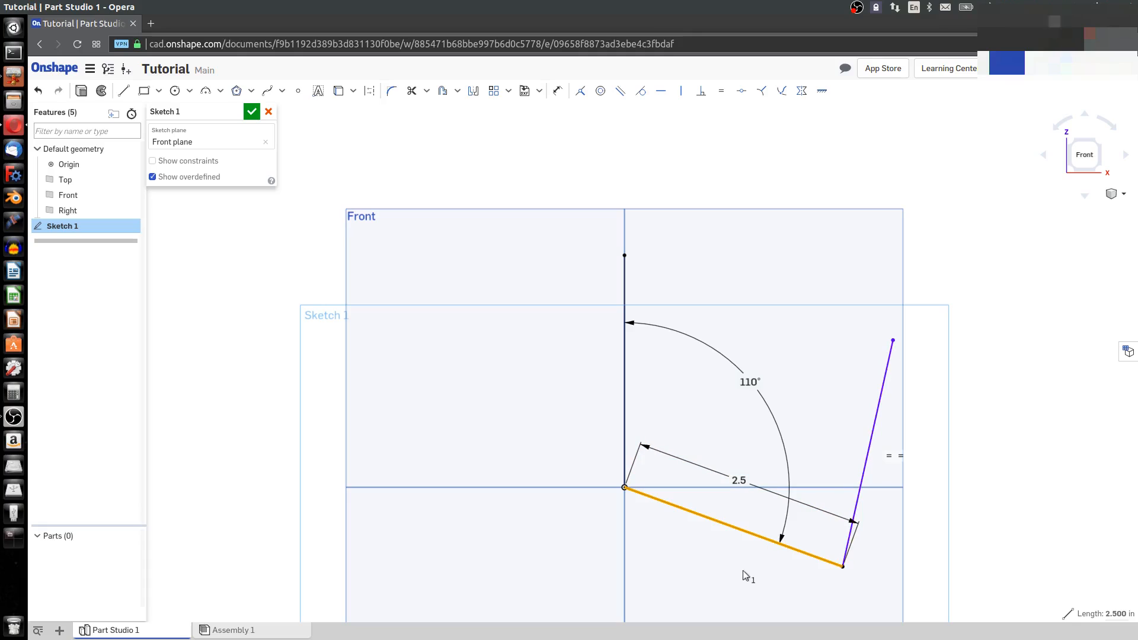
left_click(824, 407)
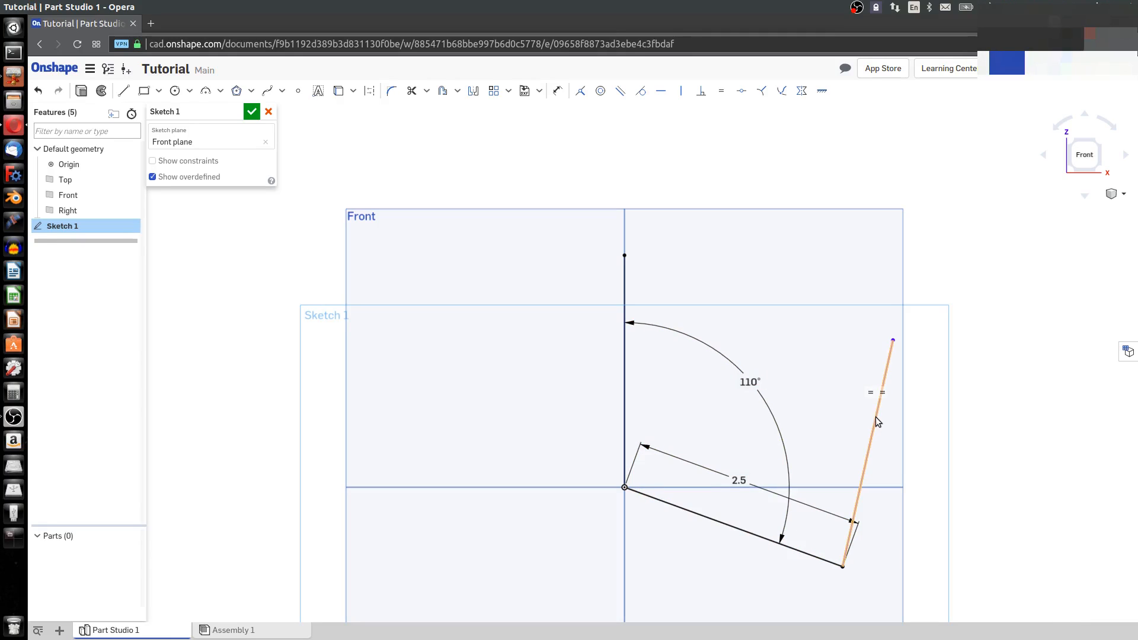
left_click(876, 417)
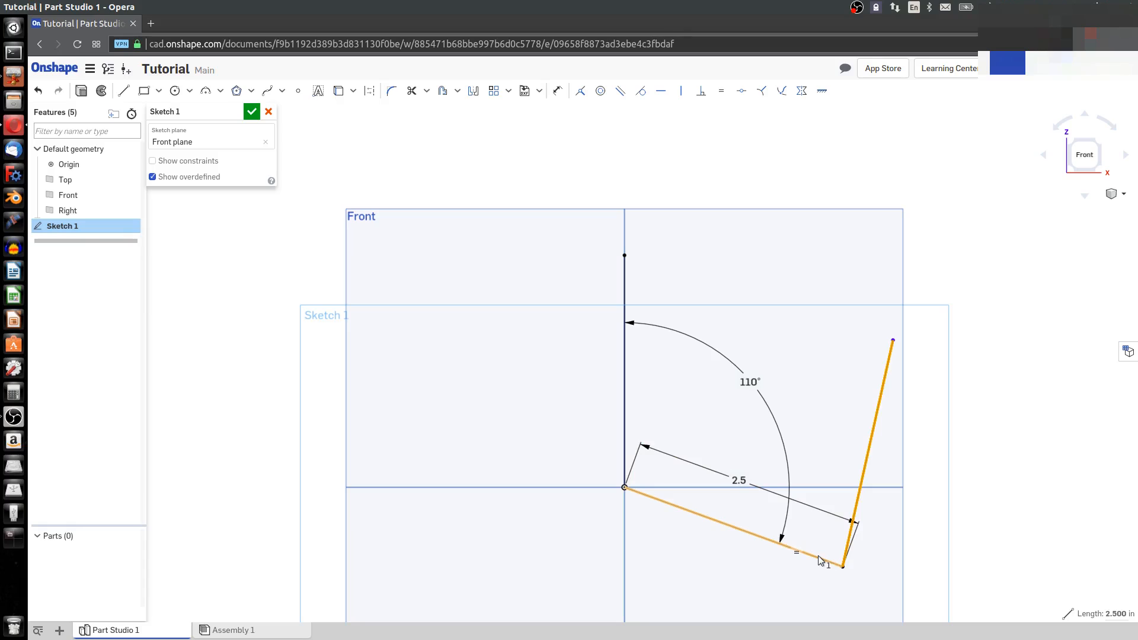
left_click(820, 561)
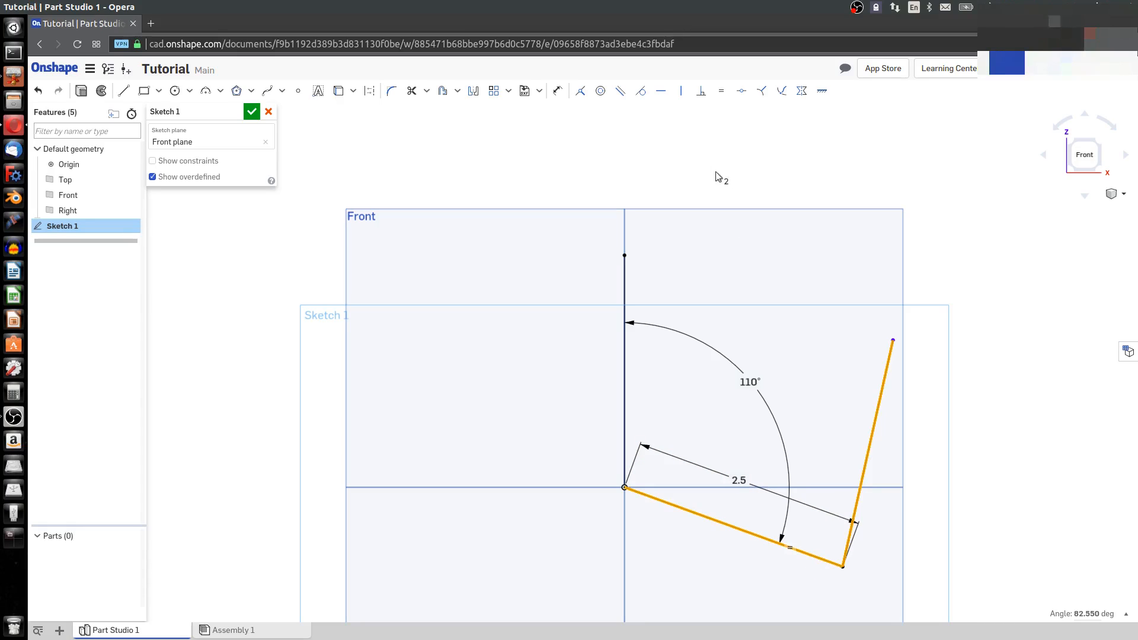
left_click(703, 93)
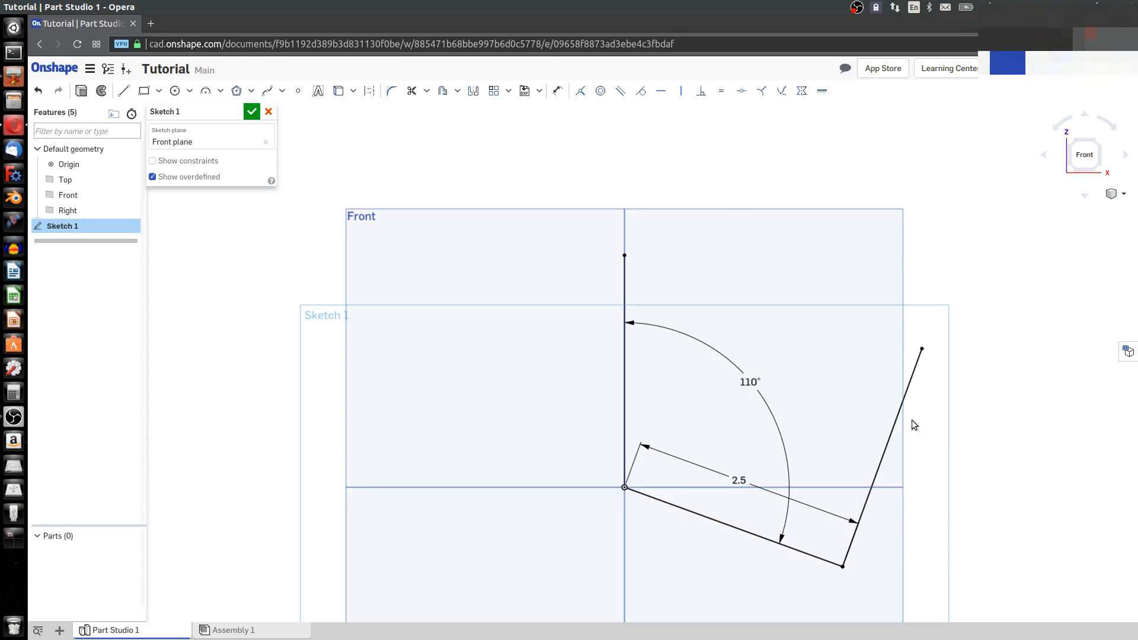
Set the angle between the left vertical line and the base line to 70° and move the angle label up between the lines
double_click(751, 381)
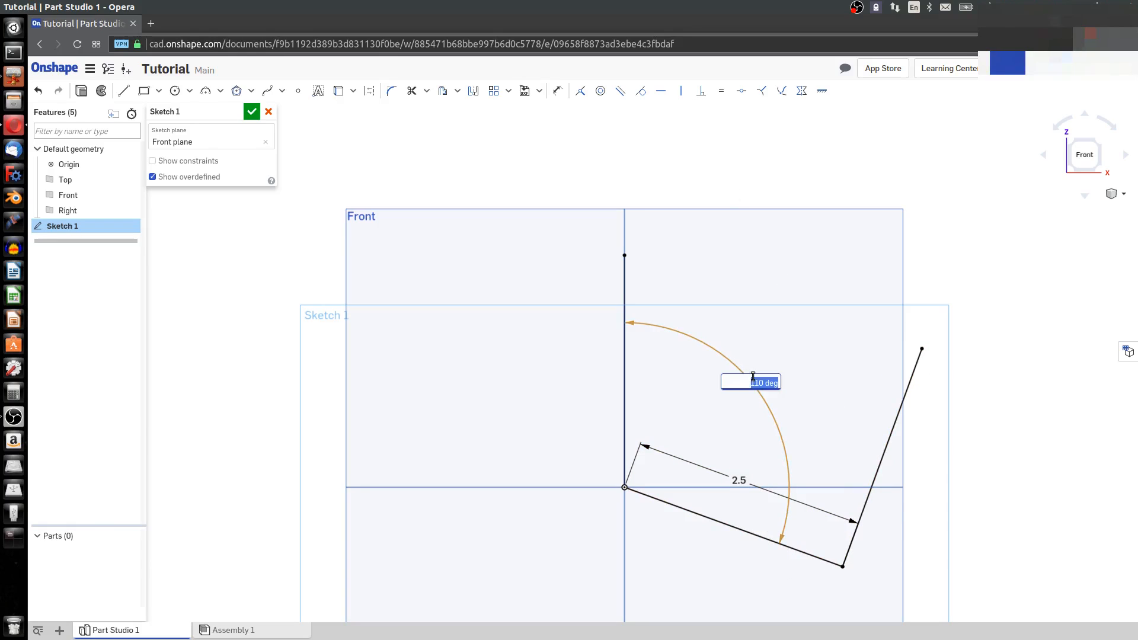
type("70")
key("Return")
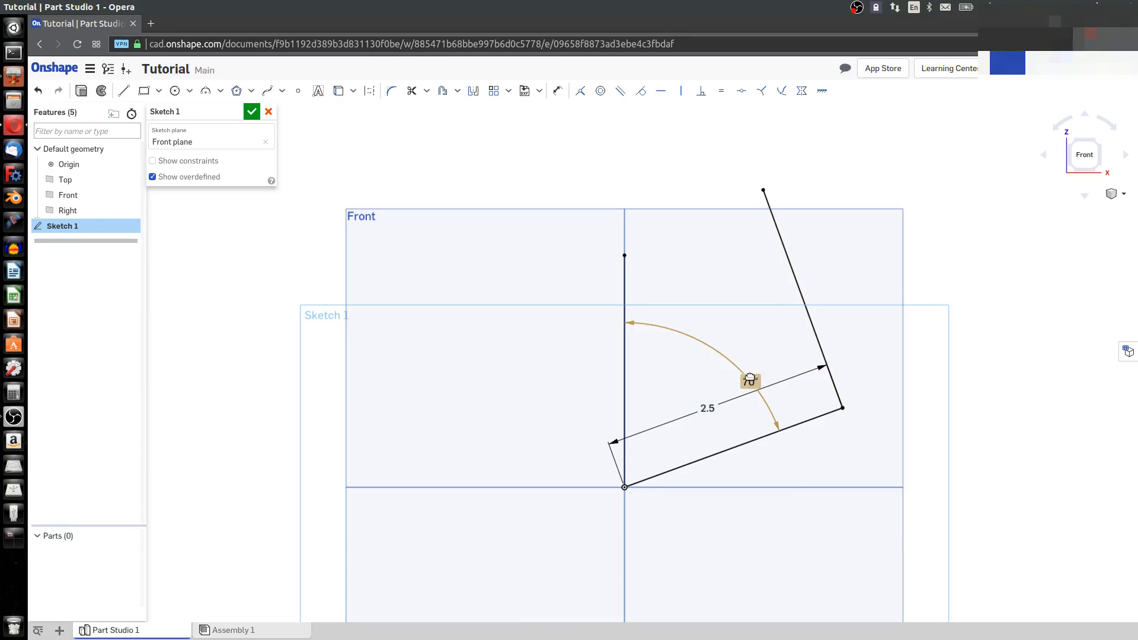
left_click_drag(752, 381, 723, 339)
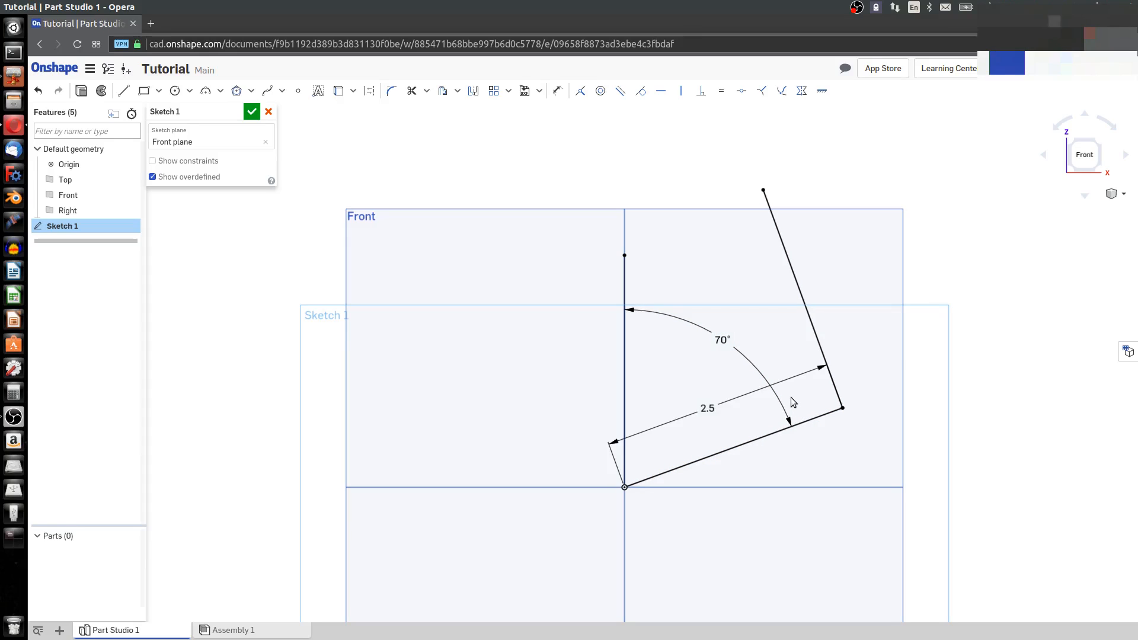
Draw a line joining the upper endpoints of the left and right lines to close the four-sided profile
left_click(124, 93)
left_click(626, 255)
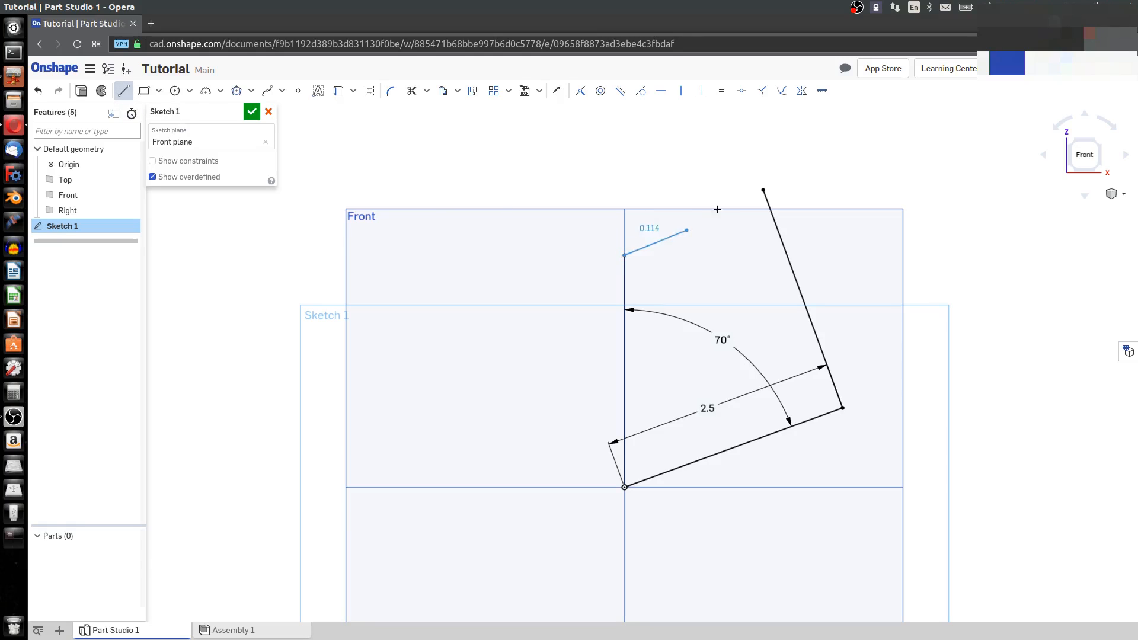
left_click(763, 190)
key("Escape")
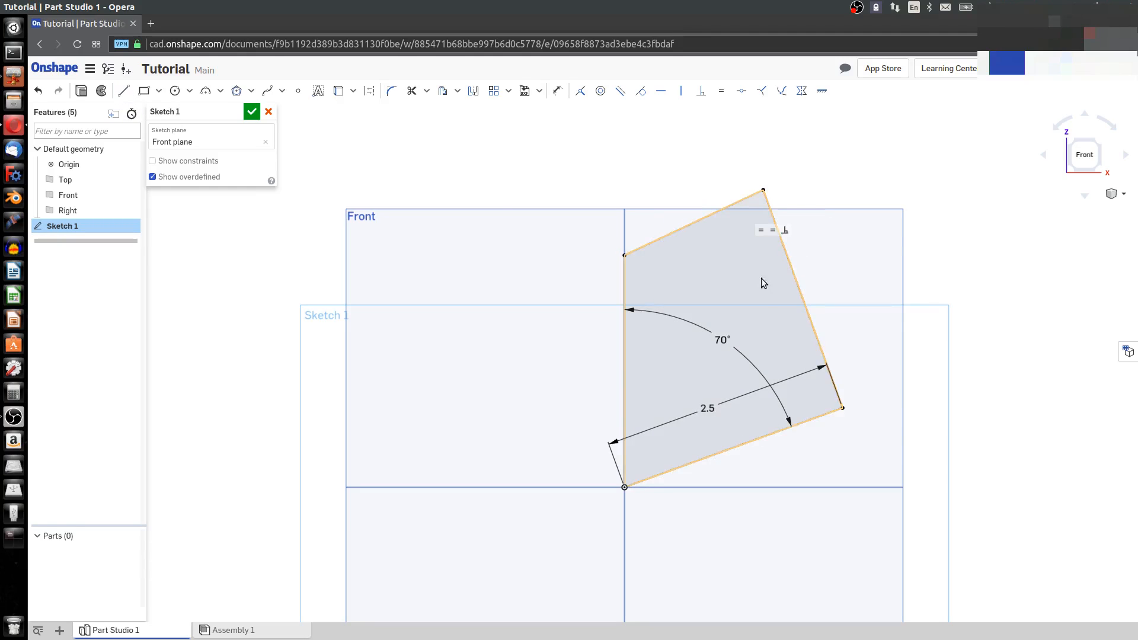
Set the angle between the left vertical line and the base line to 110°
double_click(733, 343)
type("110")
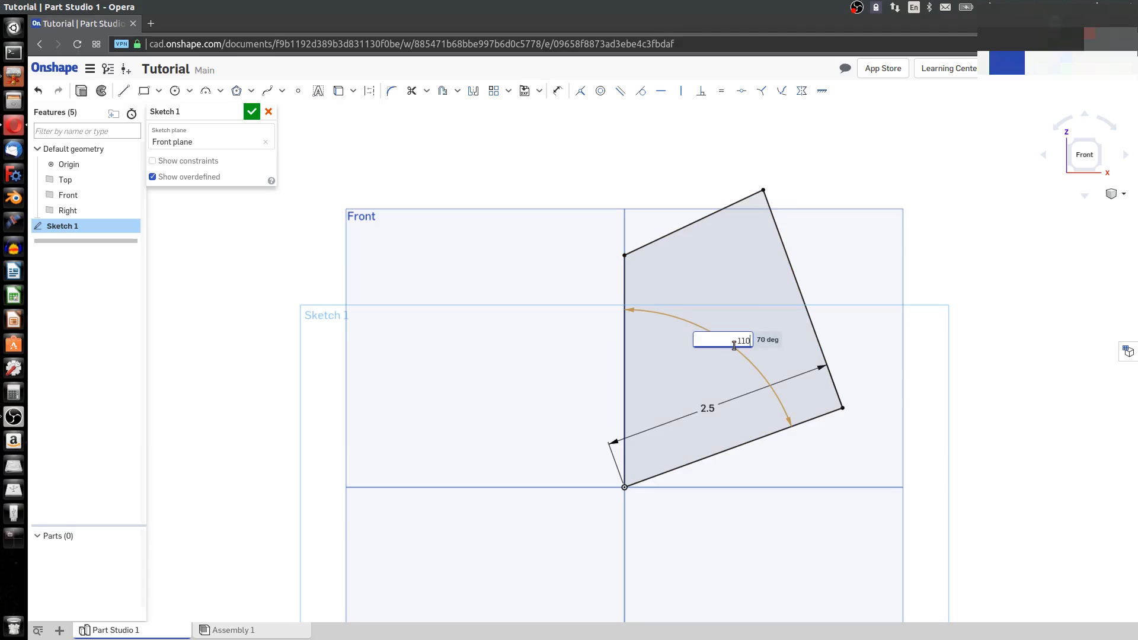
key("Return")
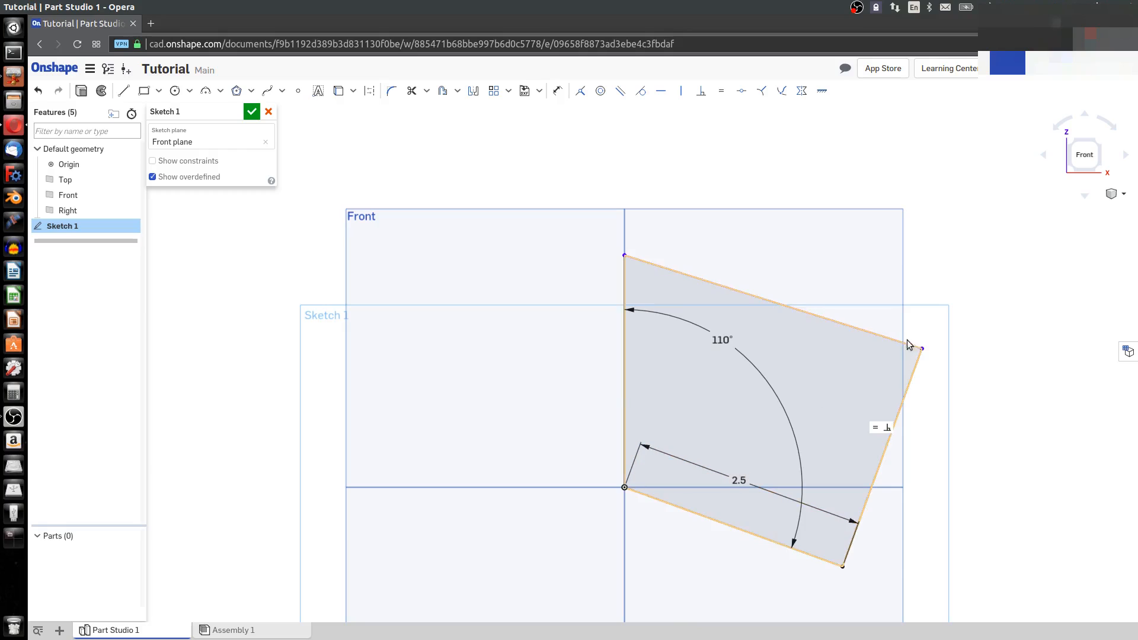
Move the top line's left endpoint down and its right endpoint up so the line slopes upward to the right
left_click_drag(922, 349, 974, 263)
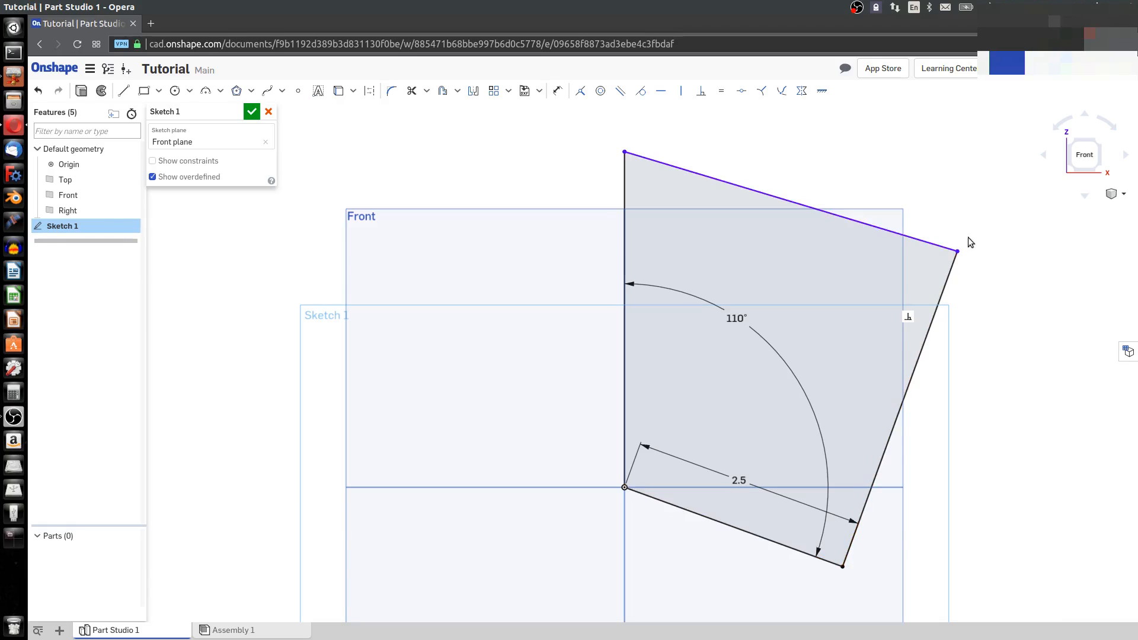
left_click(949, 254)
mouse_move(625, 153)
left_mouse_down()
mouse_move(635, 324)
mouse_move(633, 279)
left_mouse_up()
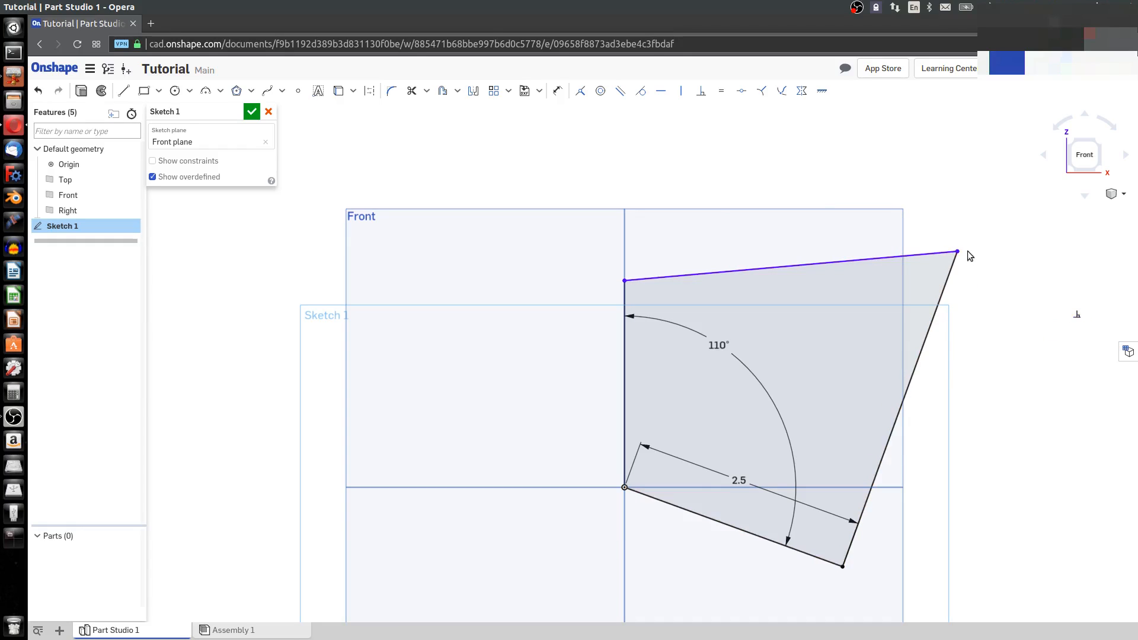
mouse_move(958, 251)
left_mouse_down()
mouse_move(940, 339)
mouse_move(978, 144)
mouse_move(995, 147)
left_mouse_up()
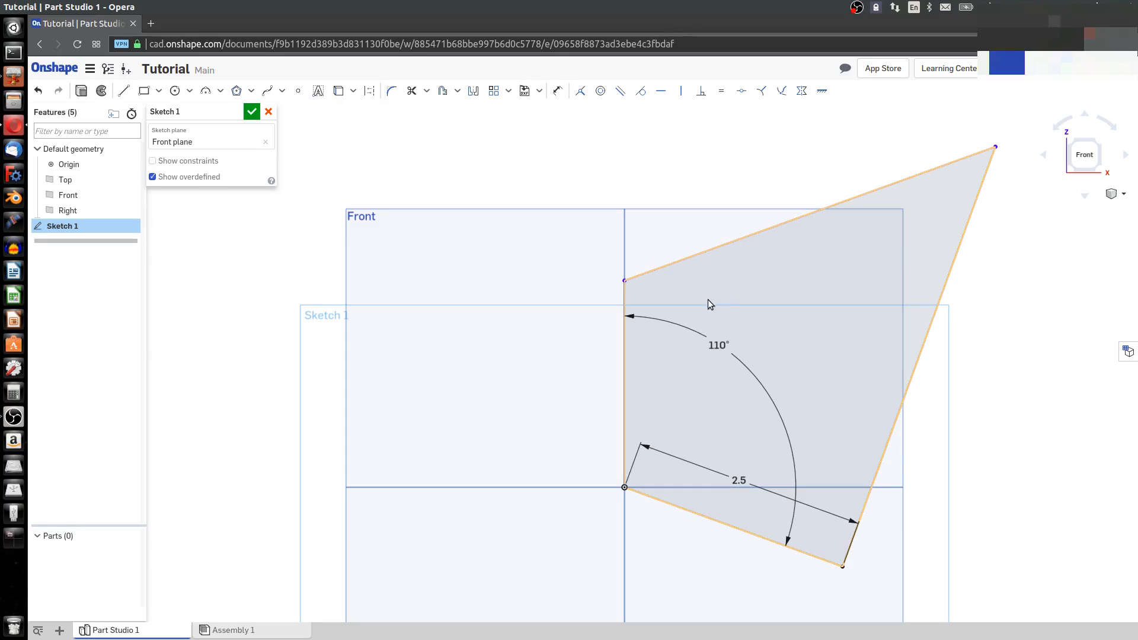
Constrain the top line parallel to the sloping base line
left_click(758, 235)
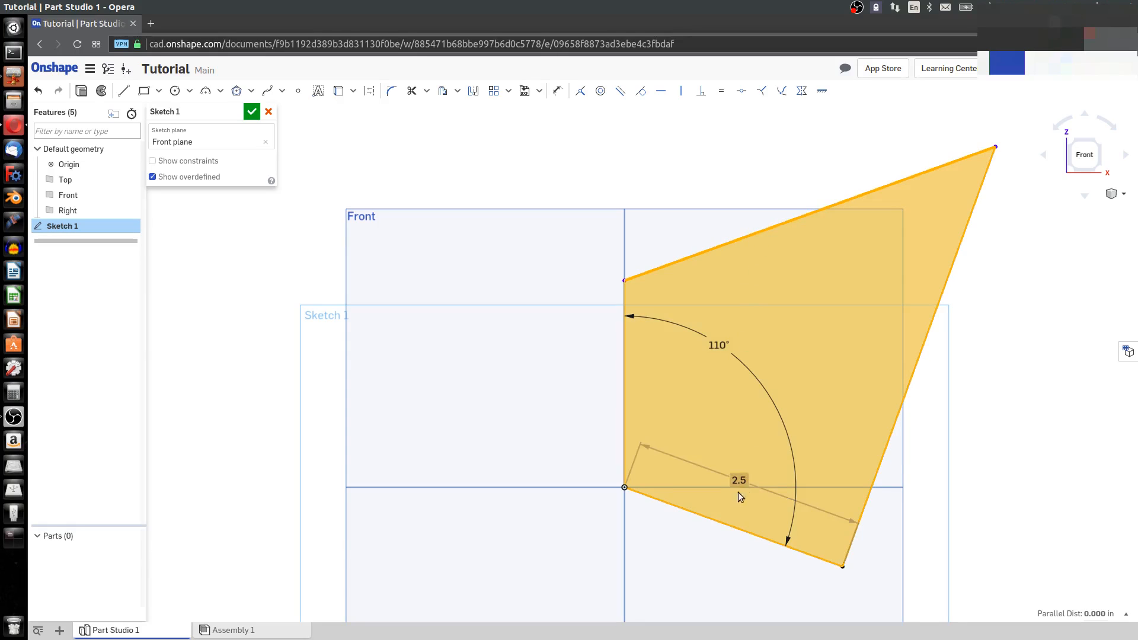
left_click(593, 407)
left_click(704, 253)
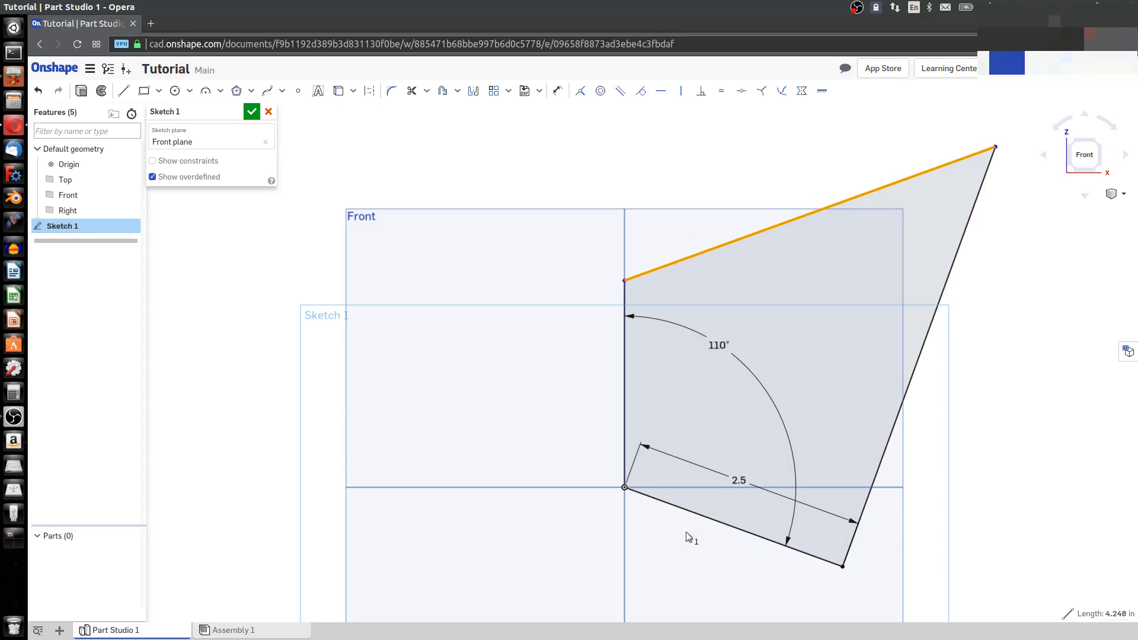
left_click(698, 515)
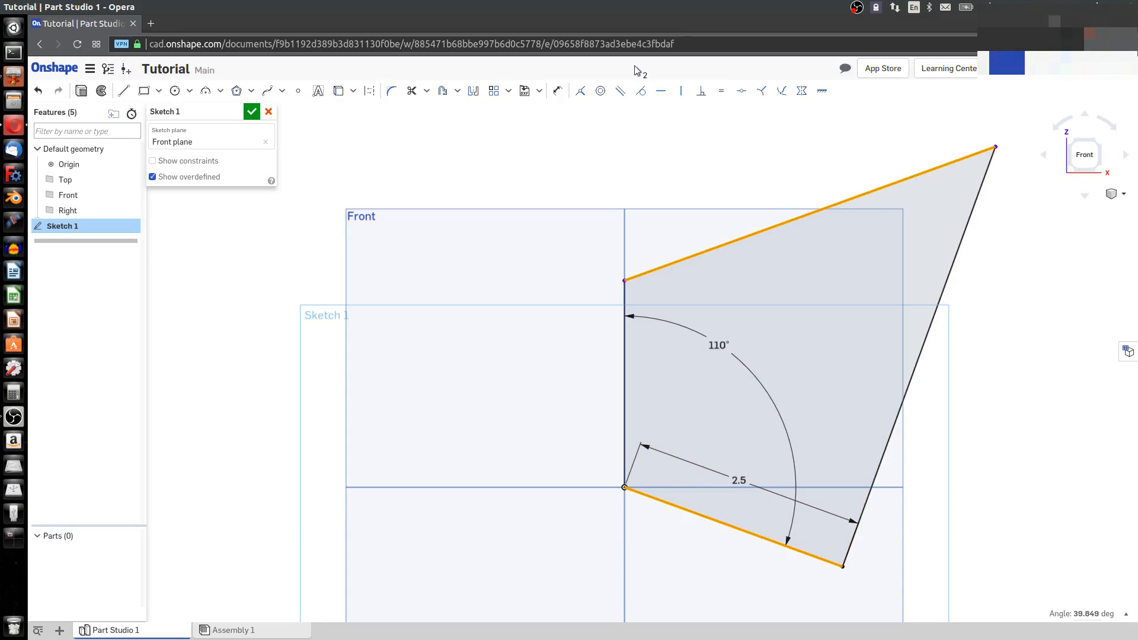
left_click(619, 92)
Move the upper right corner down so the parallel top line sits closer to the base line
scroll(912, 381, "up", 1)
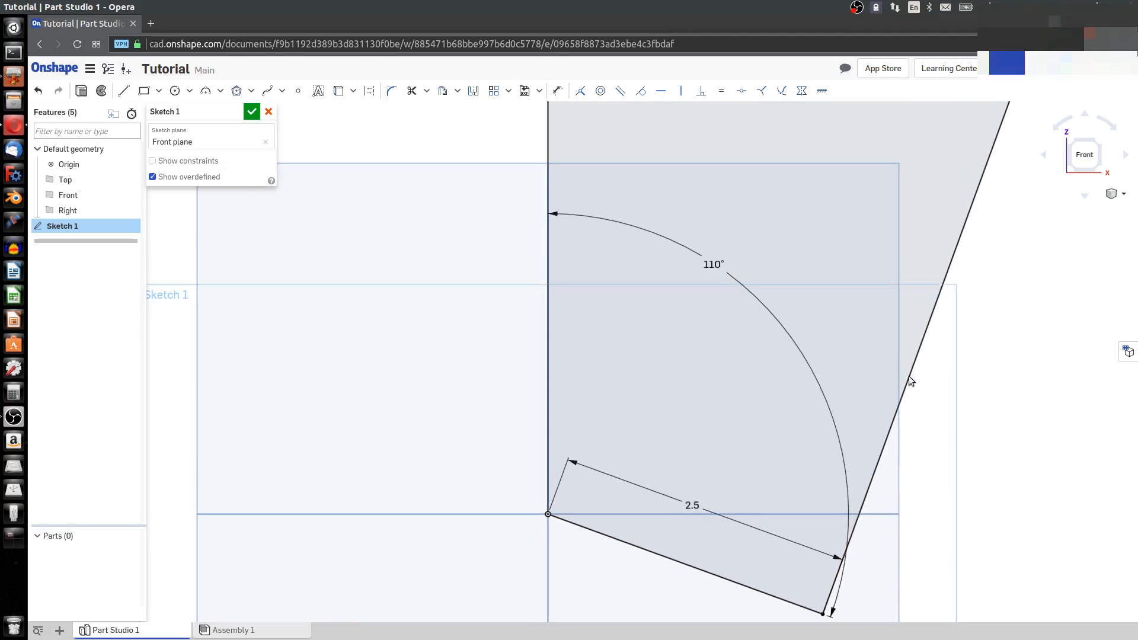
scroll(874, 360, "down", 3)
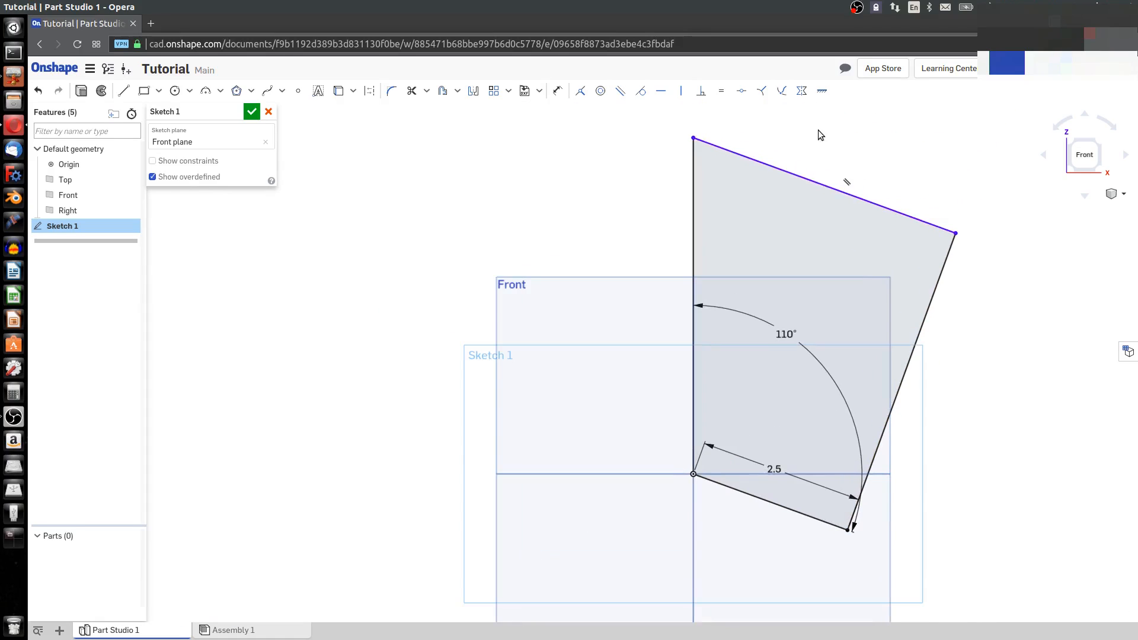
scroll(821, 135, "up", 1)
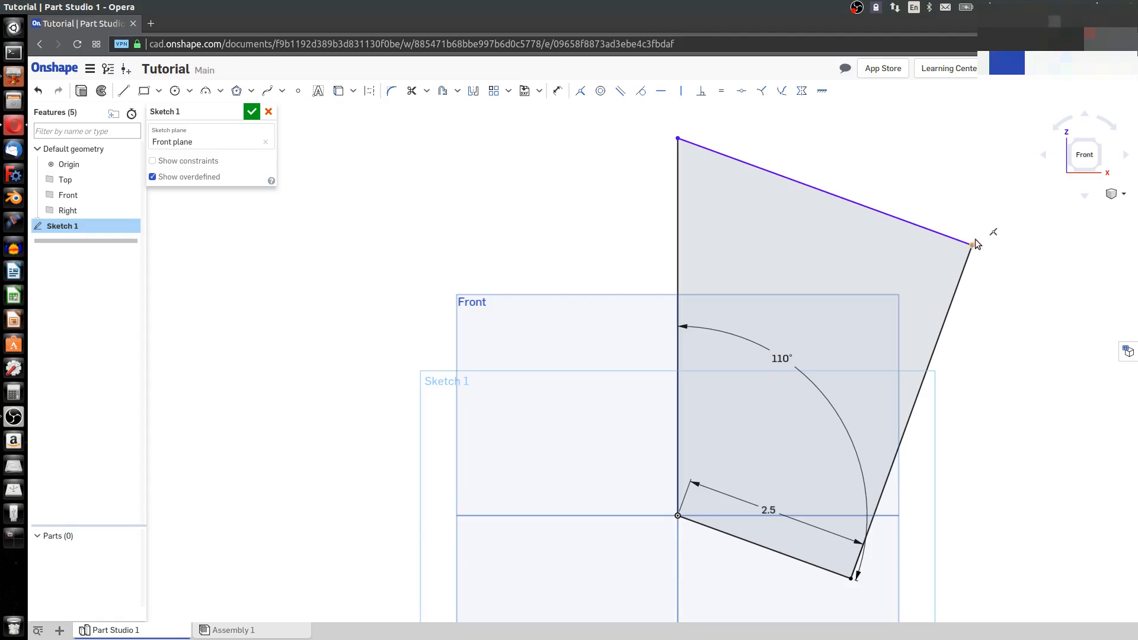
left_click_drag(977, 245, 860, 365)
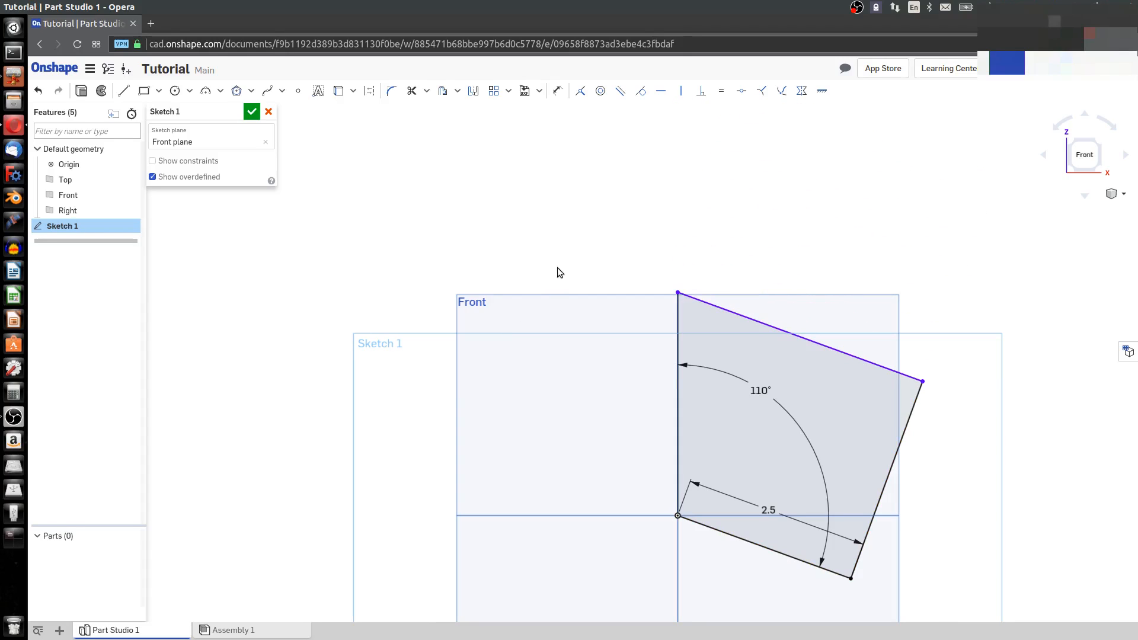
Reduce the angle between the left vertical line and the base line to 70°
double_click(753, 388)
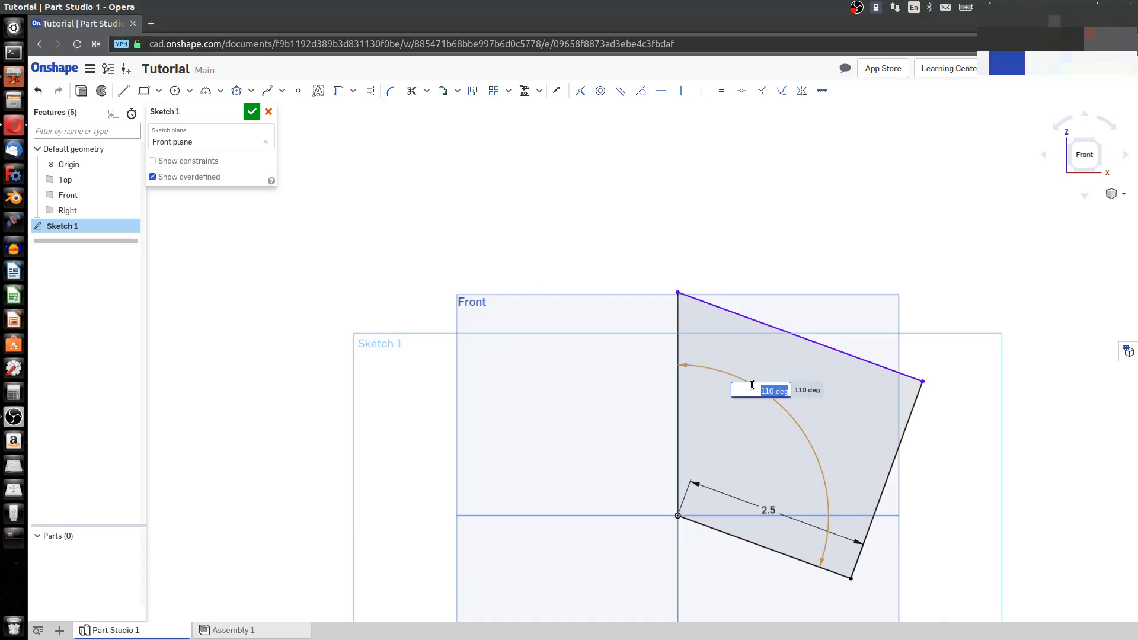
type("70")
key("Return")
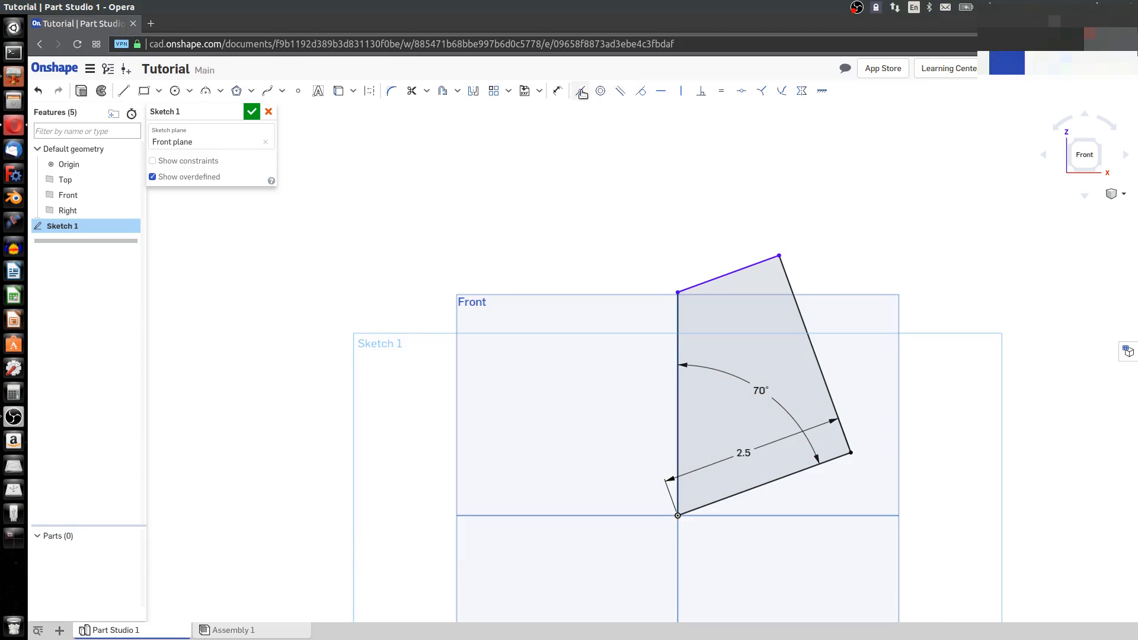
Dimension the left vertical line's length at 4 in
left_click(558, 90)
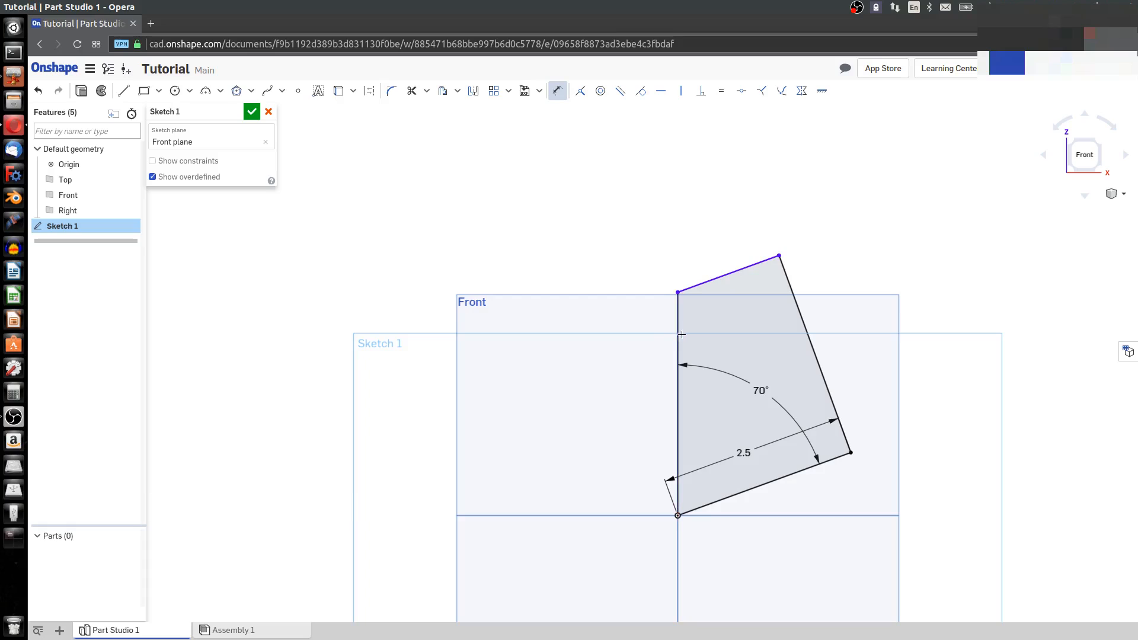
left_click(679, 334)
left_click(647, 335)
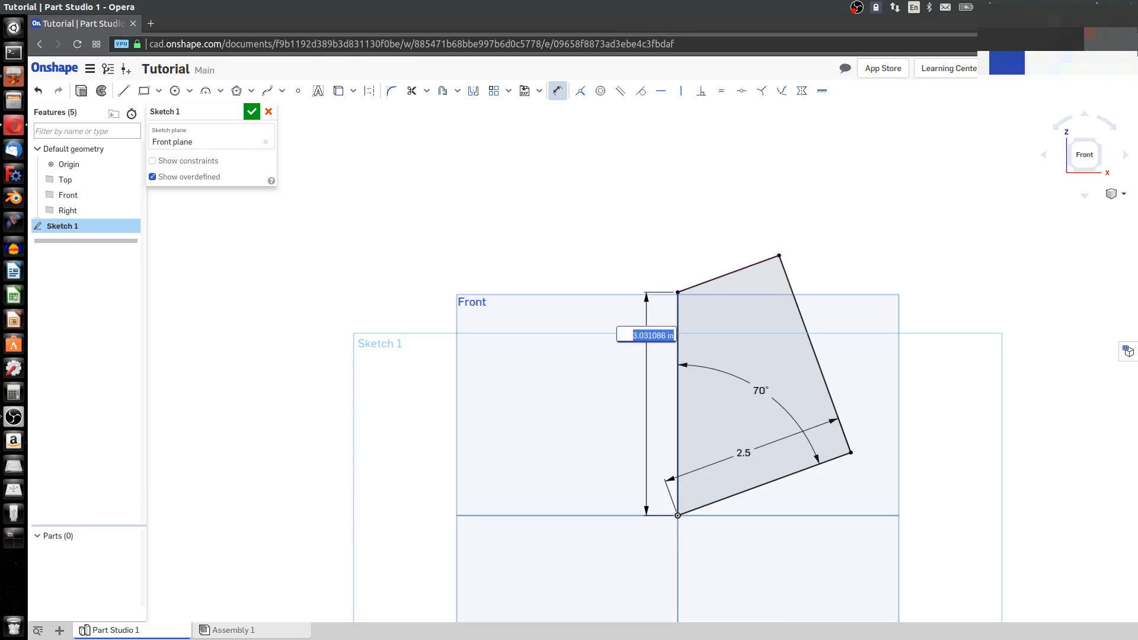
type("4")
key("Return")
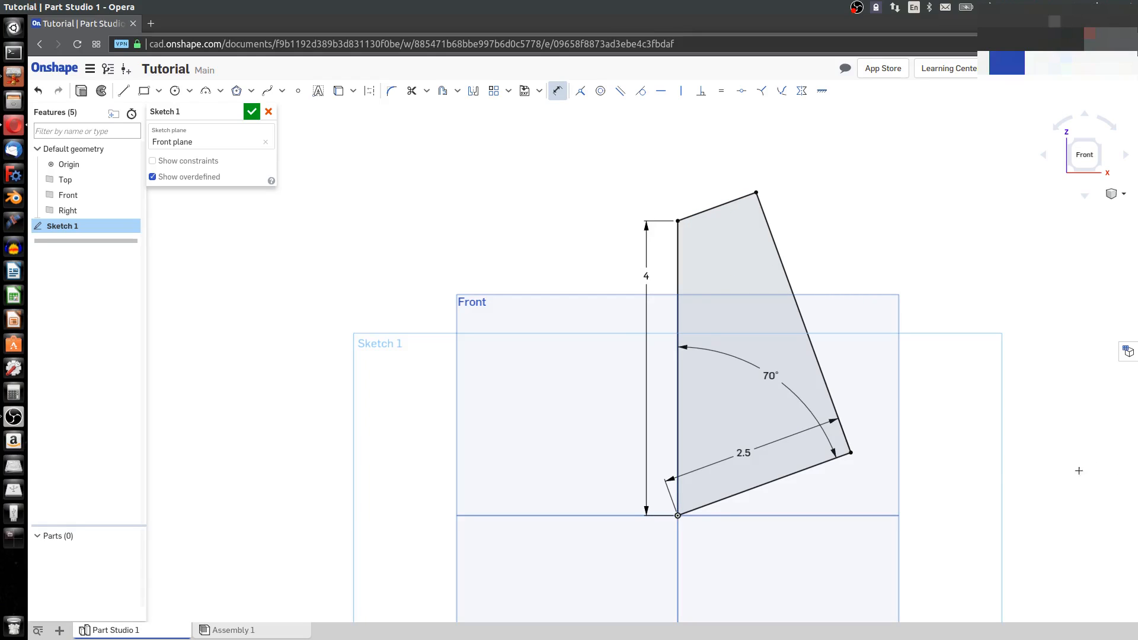
key("Escape")
Delete all four lines of the profile and draw a free diagonal line about 2.3 in long up and right of the origin
left_click_drag(559, 157, 887, 531)
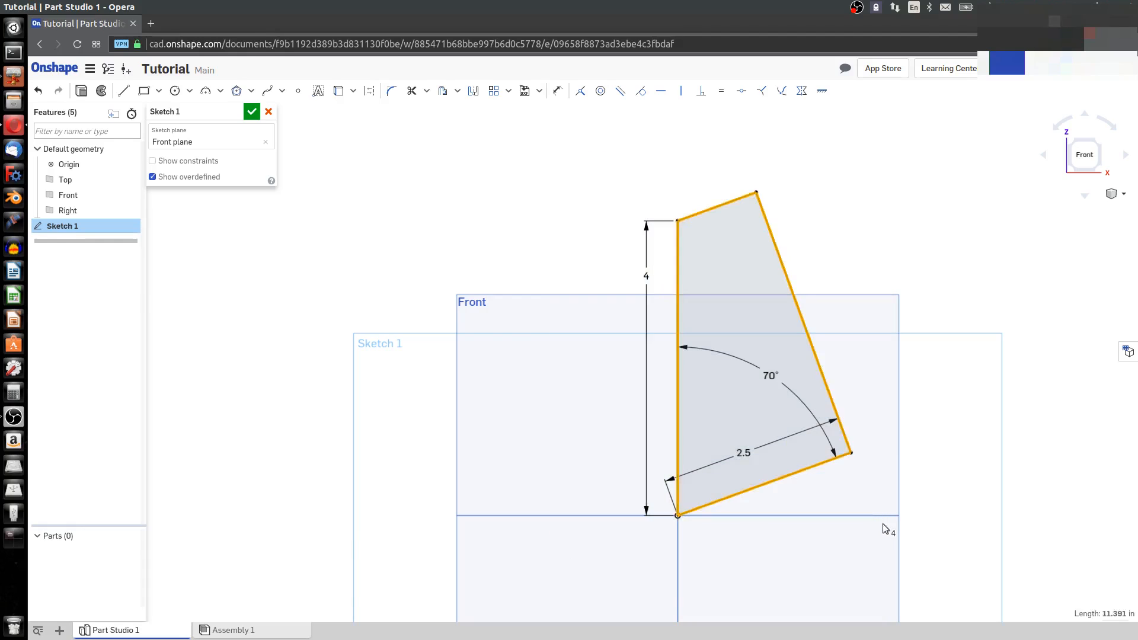
key("Delete")
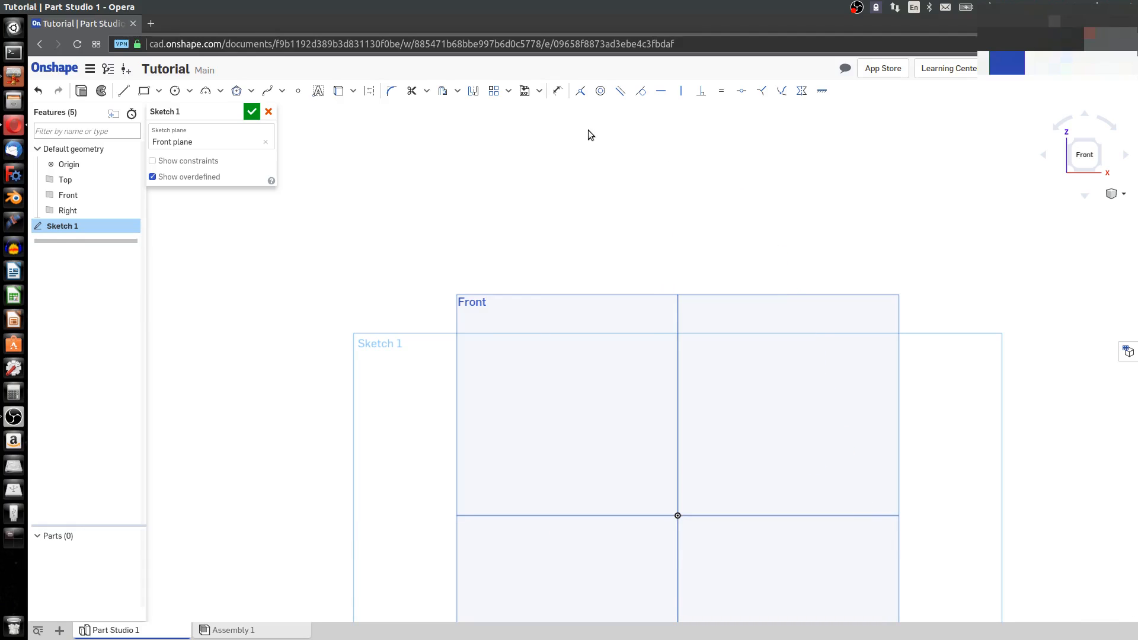
left_click(124, 91)
left_click(777, 461)
left_click(899, 345)
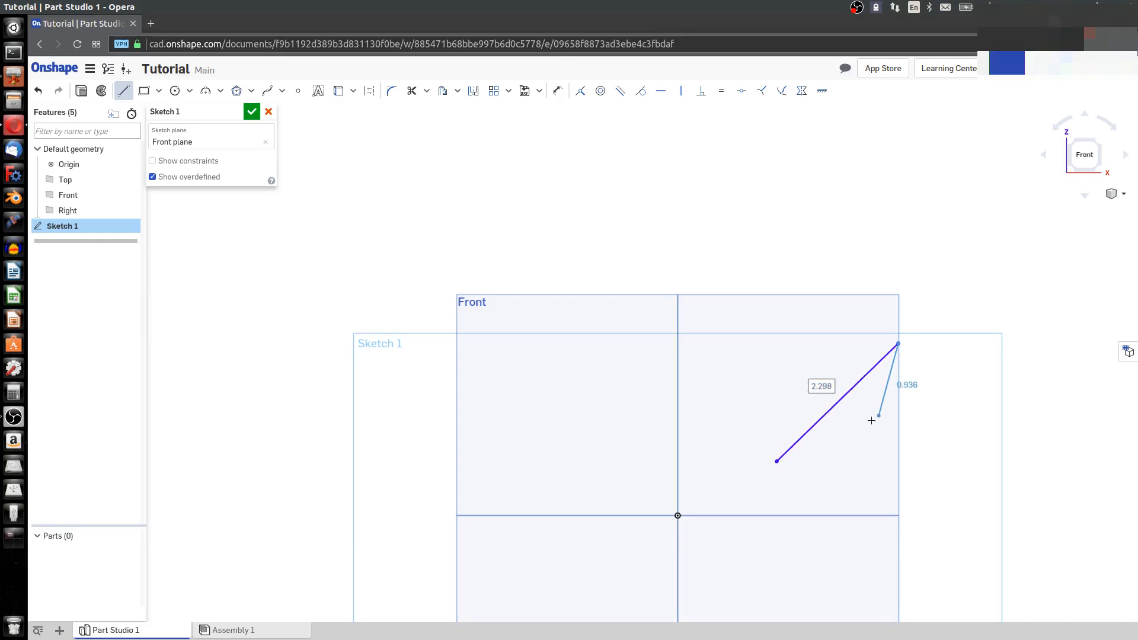
key("Escape")
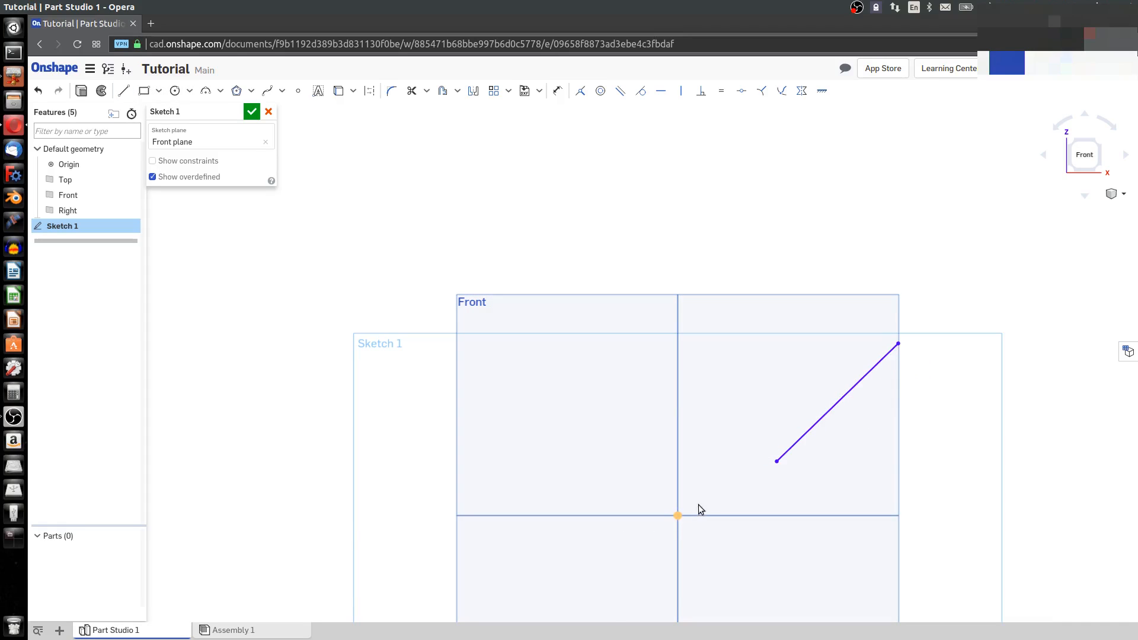
Move the diagonal line's lower endpoint onto the origin and make the two points coincident
left_click(776, 463)
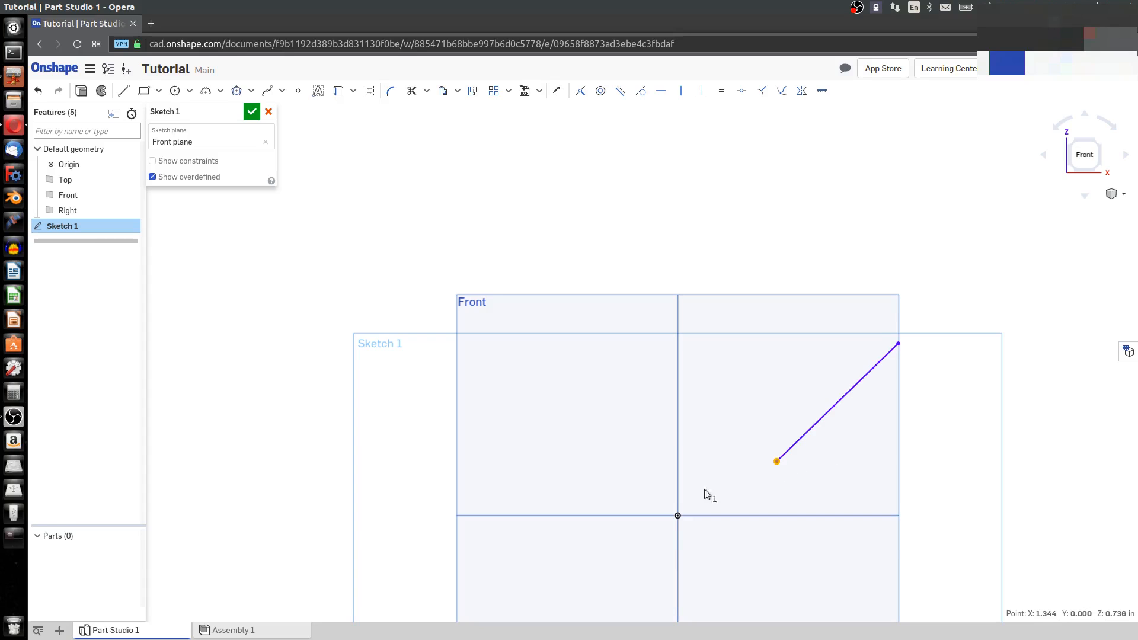
left_click(775, 462)
left_click_drag(731, 494, 679, 519)
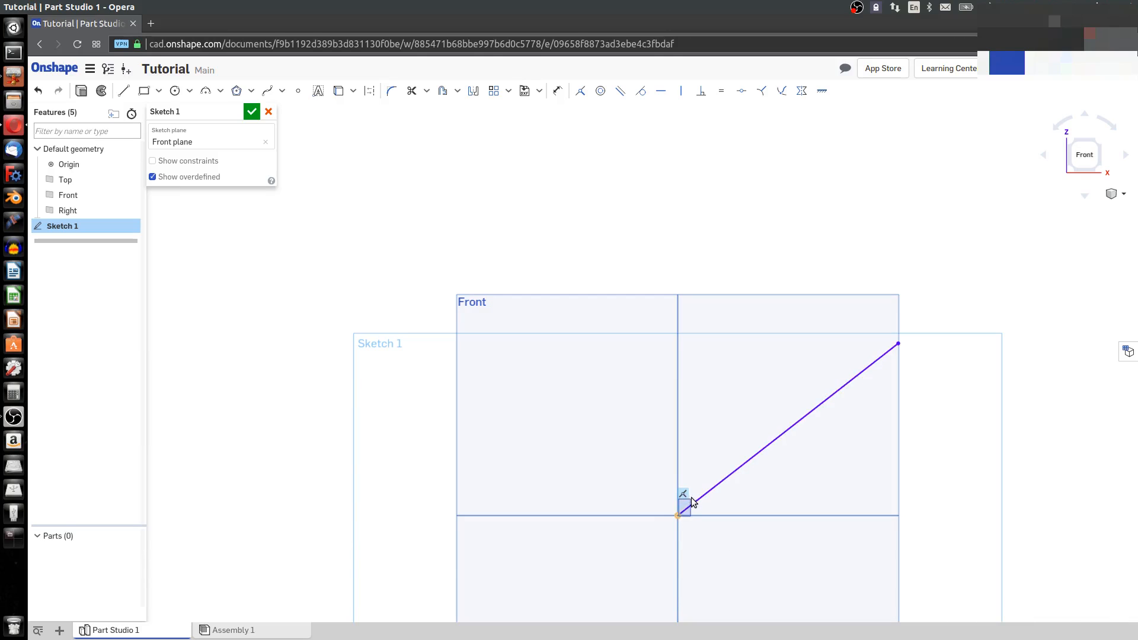
left_click(683, 494)
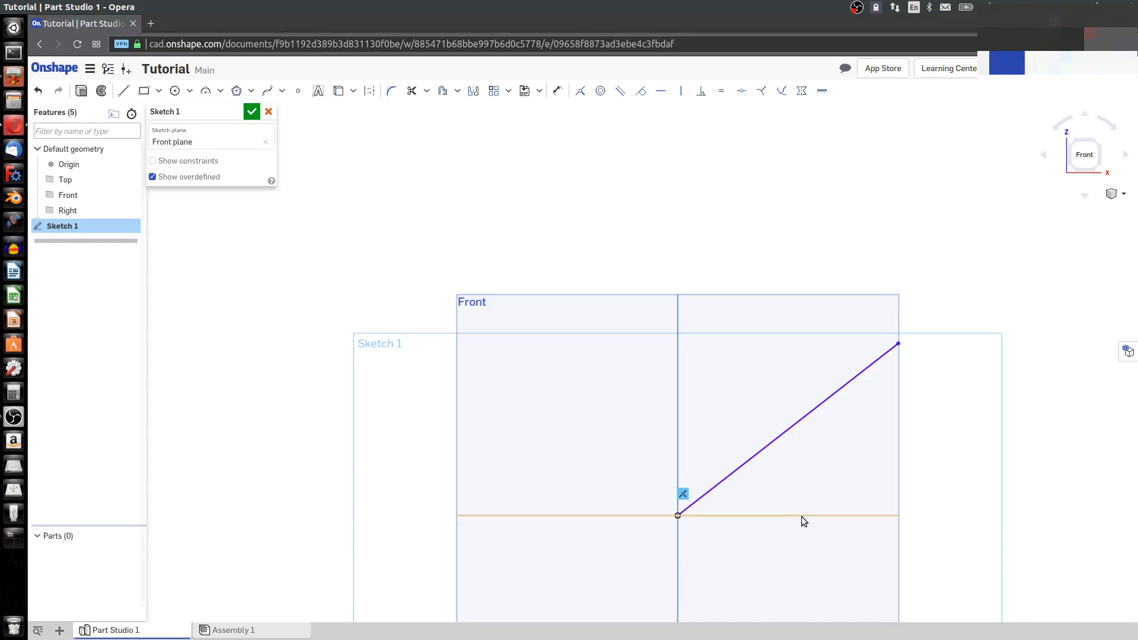
mouse_move(579, 297)
left_mouse_down()
mouse_move(945, 537)
mouse_move(946, 556)
left_mouse_up()
left_click(649, 495)
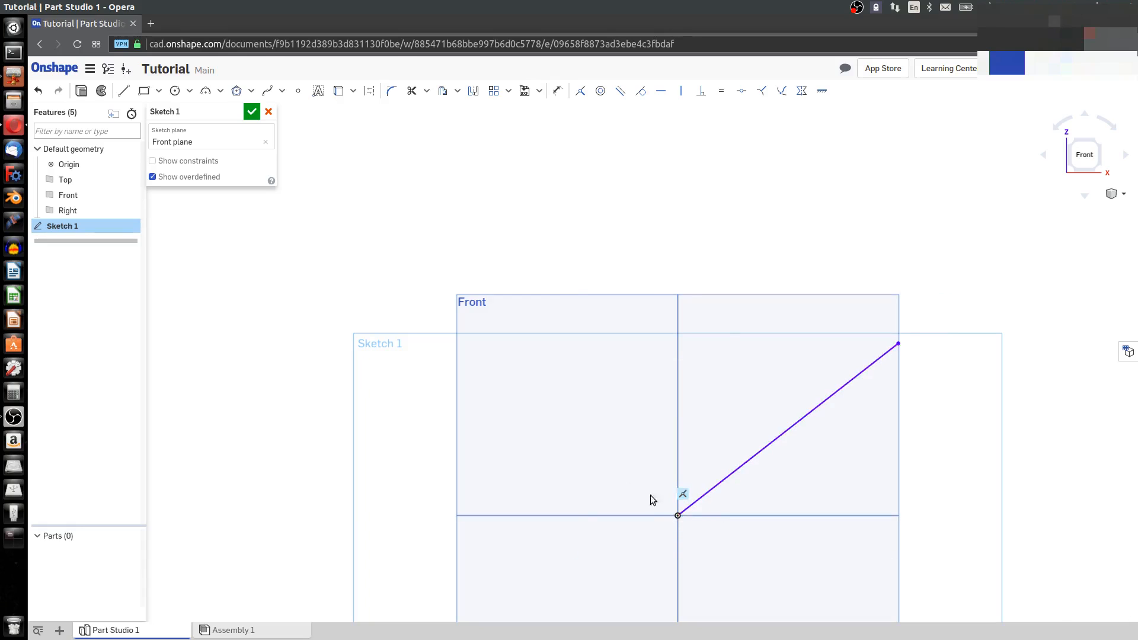
Delete the coincident constraint at the origin and pull the diagonal line's lower endpoint away to the upper right
left_click(683, 497)
key("Delete")
left_click_drag(678, 515, 727, 466)
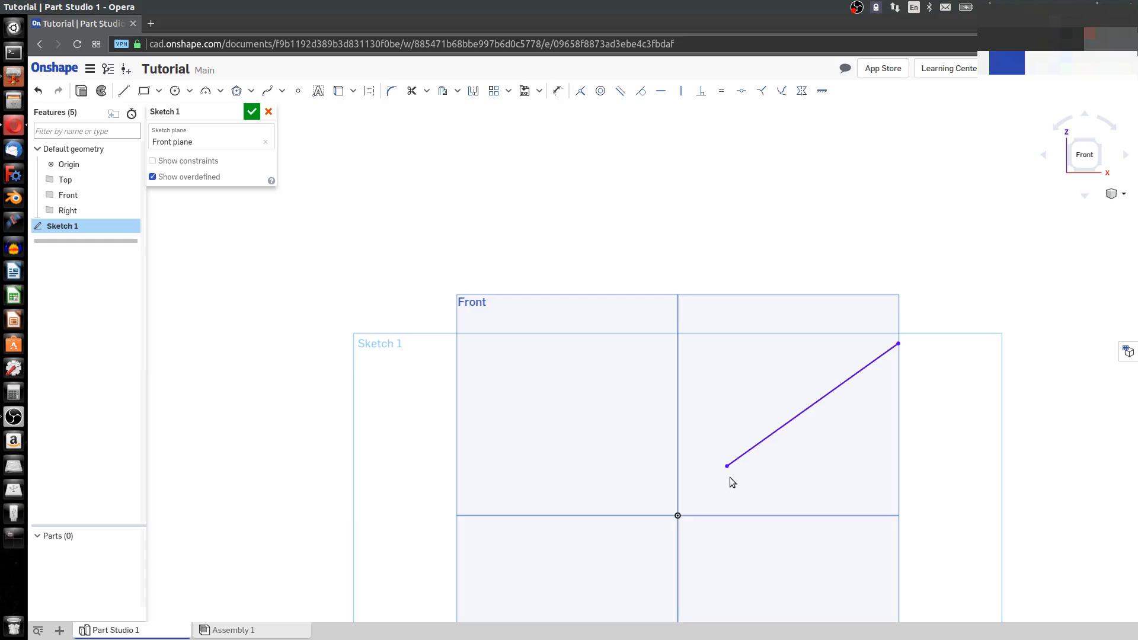
Make the diagonal line's lower endpoint coincident with the origin again
left_click(727, 467)
left_click(678, 516)
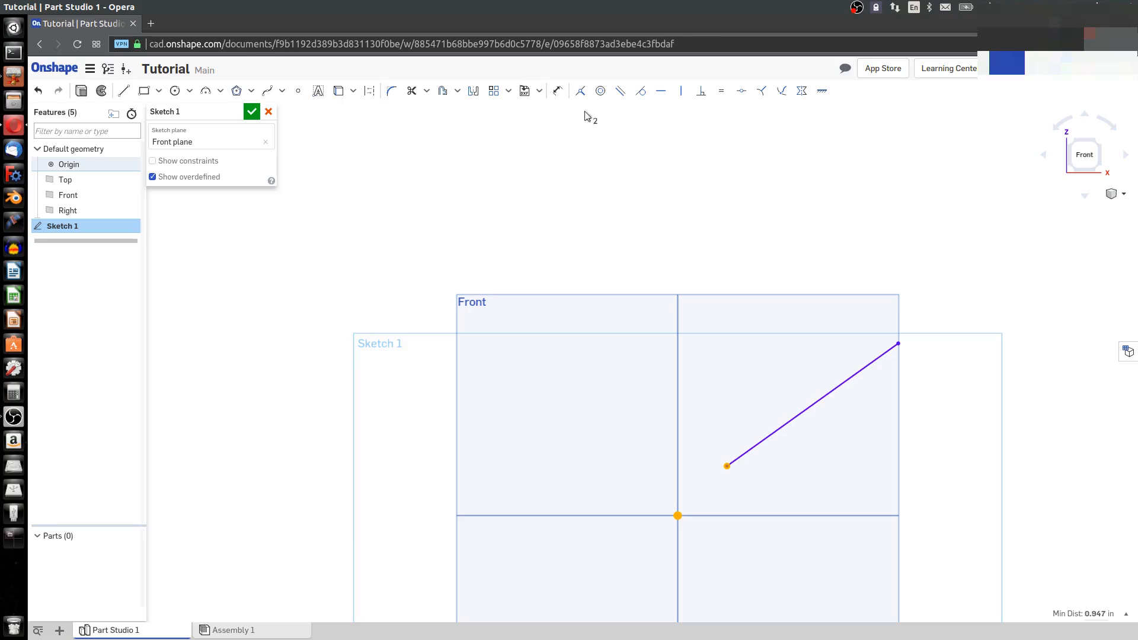
left_click(581, 92)
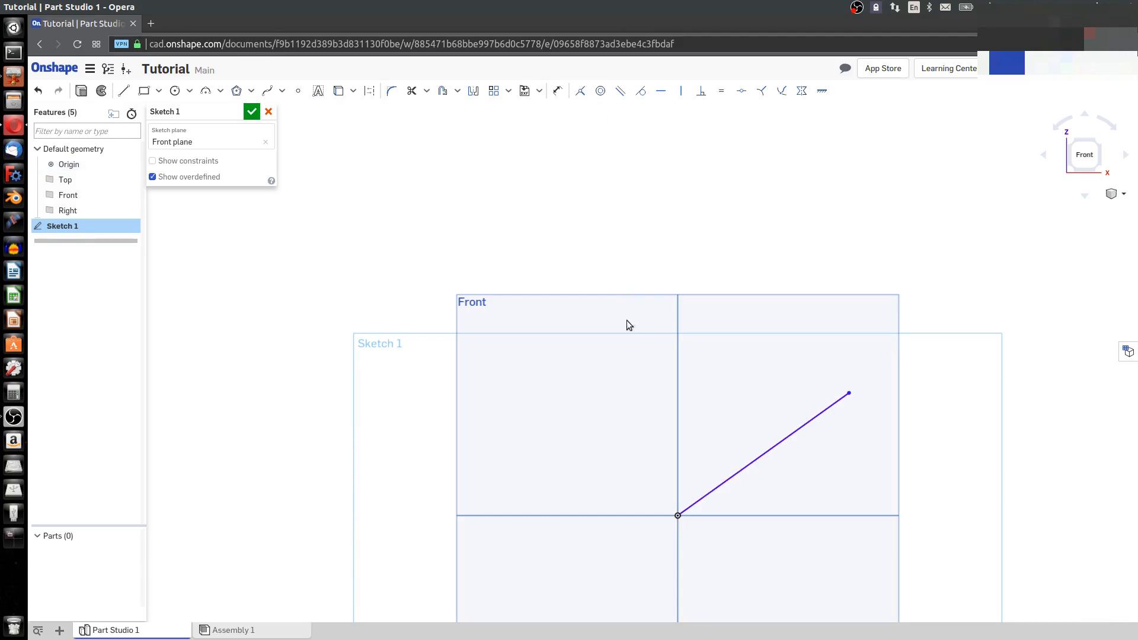
Delete the diagonal line and draw a circle about 2.93 in in diameter centred on the origin
left_click_drag(574, 322, 1026, 607)
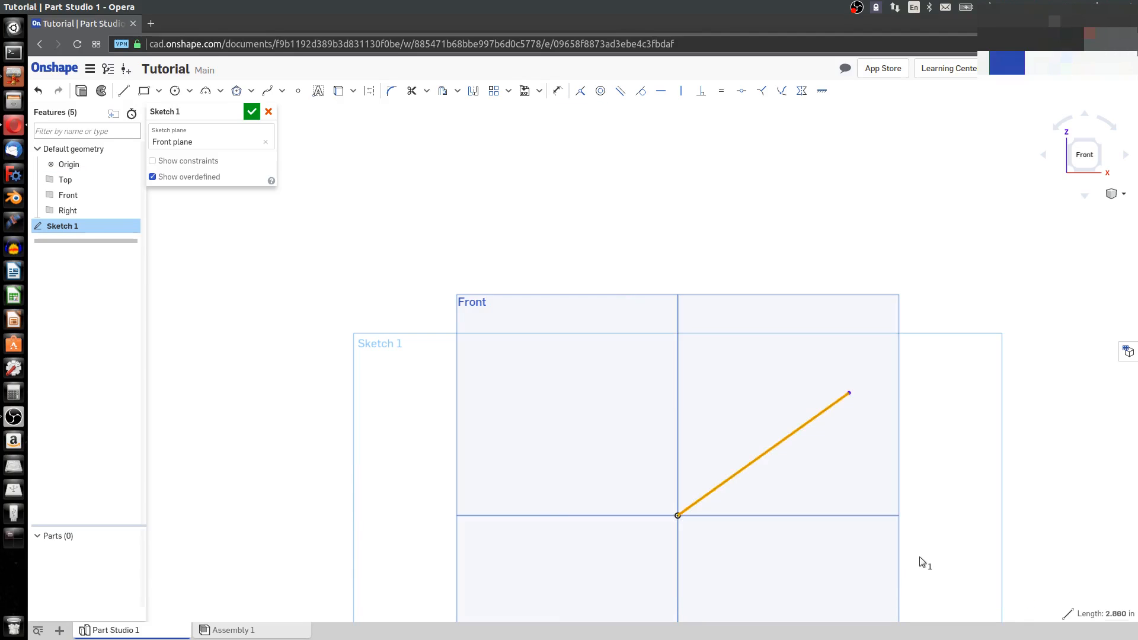
key("Delete")
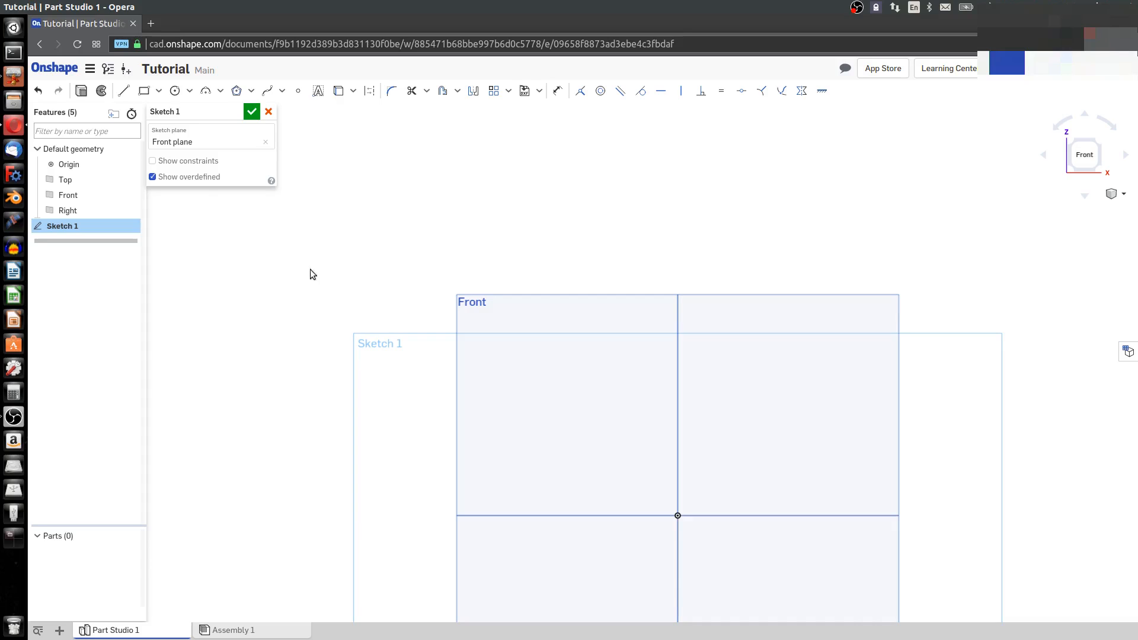
left_click(175, 92)
left_click(678, 515)
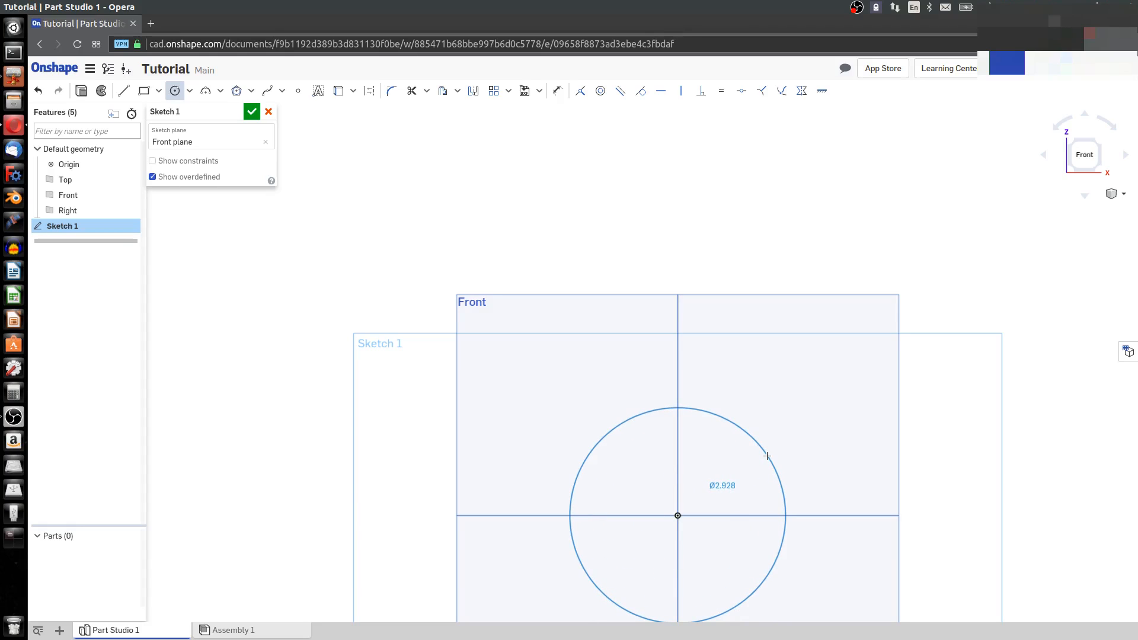
left_click(767, 456)
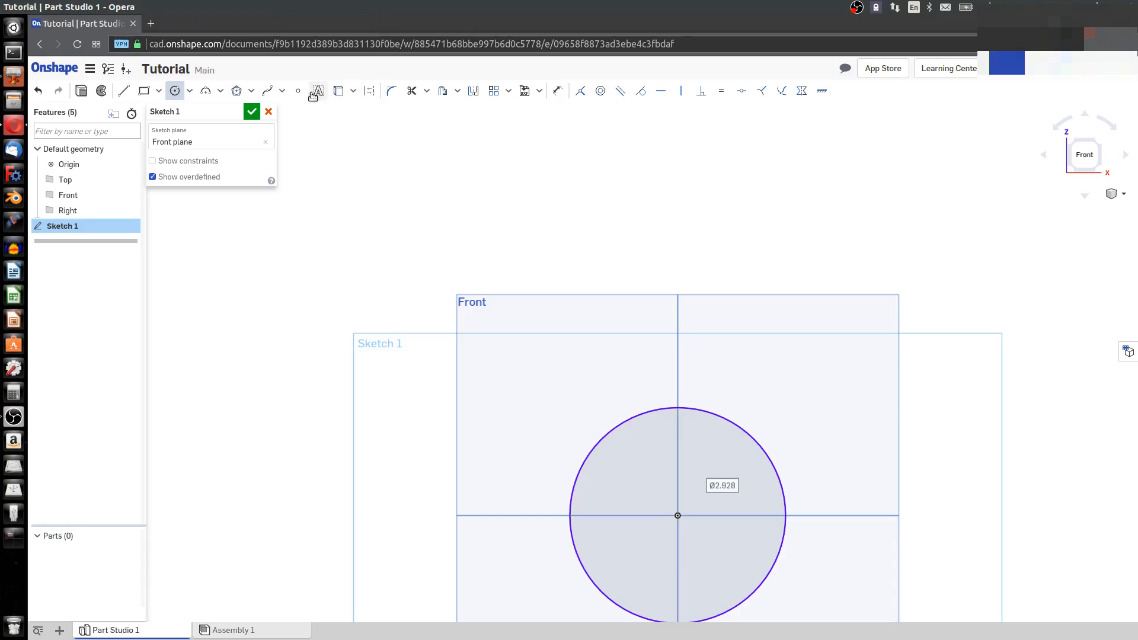
Dimension the circle's diameter at 3 in
left_click(557, 90)
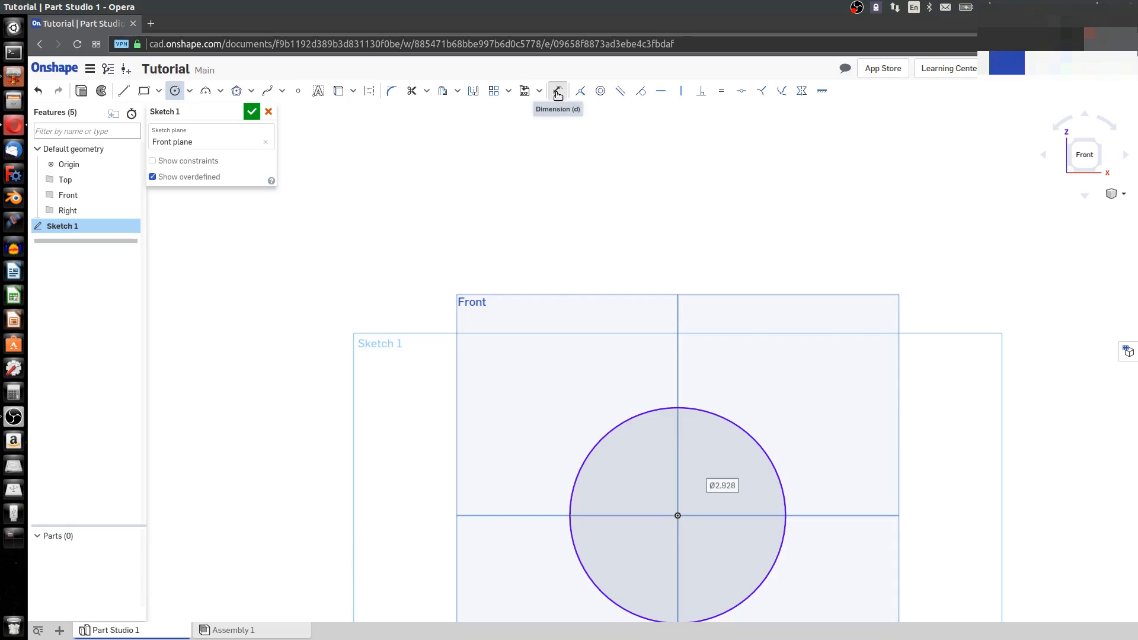
left_click(754, 442)
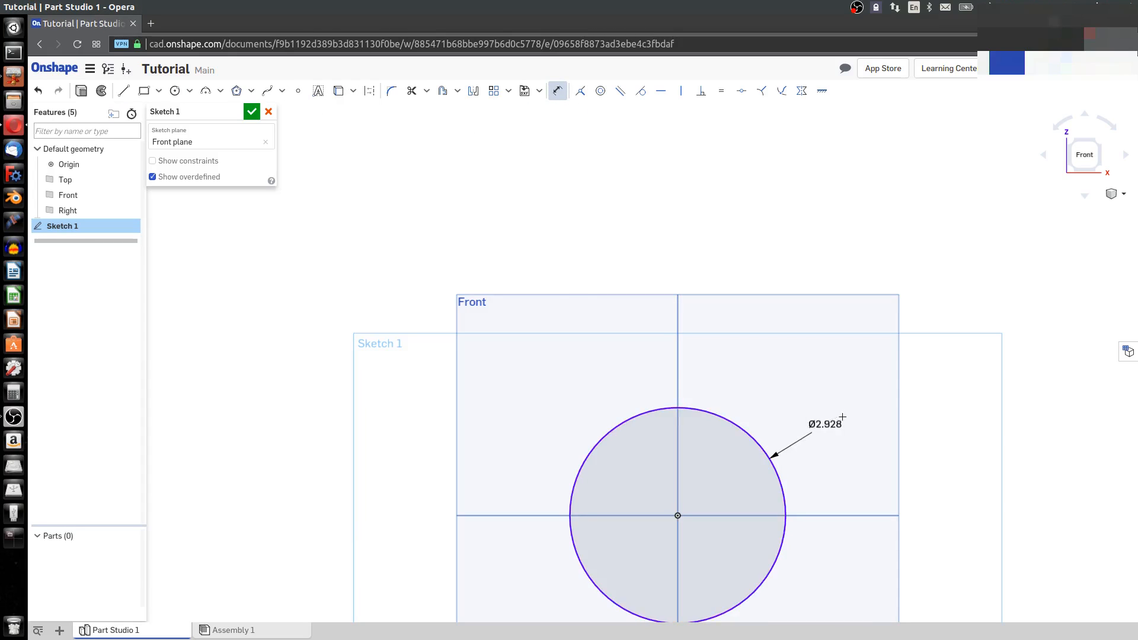
left_click(861, 411)
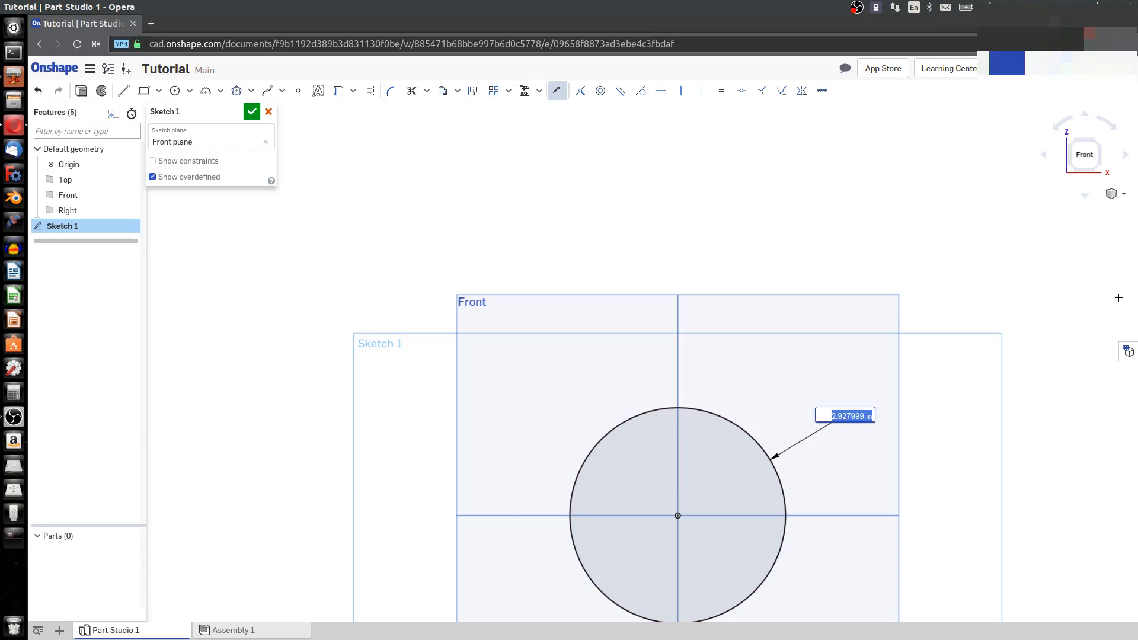
type("3")
key("Return")
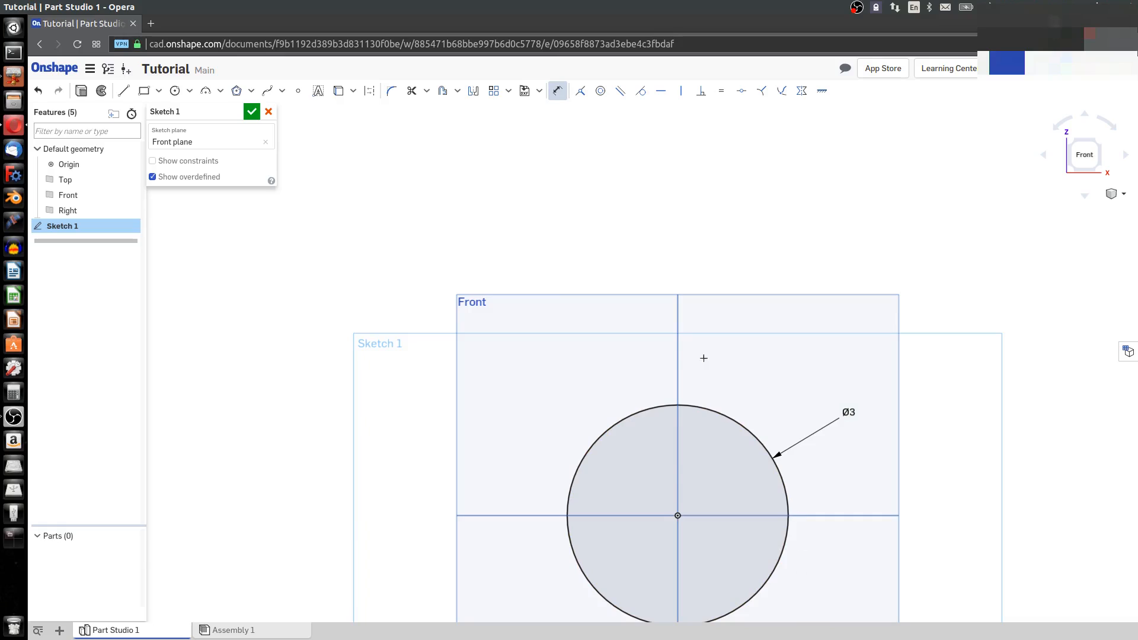
scroll(704, 358, "down", 1)
key("Escape")
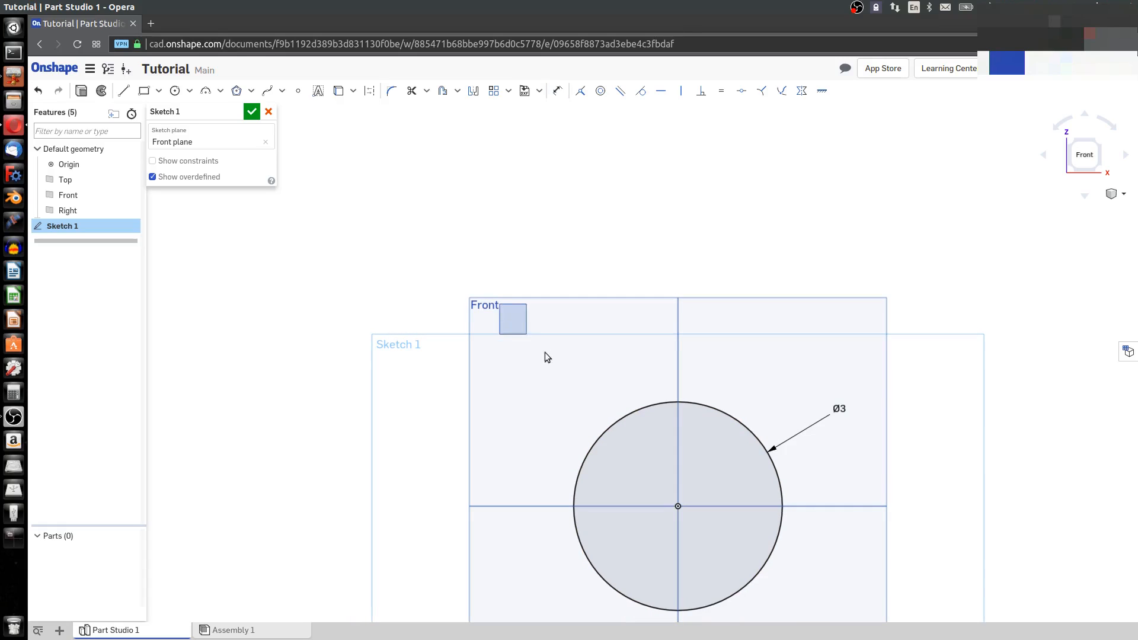
Delete the circle and draw a corner rectangle about 2.83 by 1.79 in up and right from the origin
left_click_drag(545, 352, 957, 614)
key("Delete")
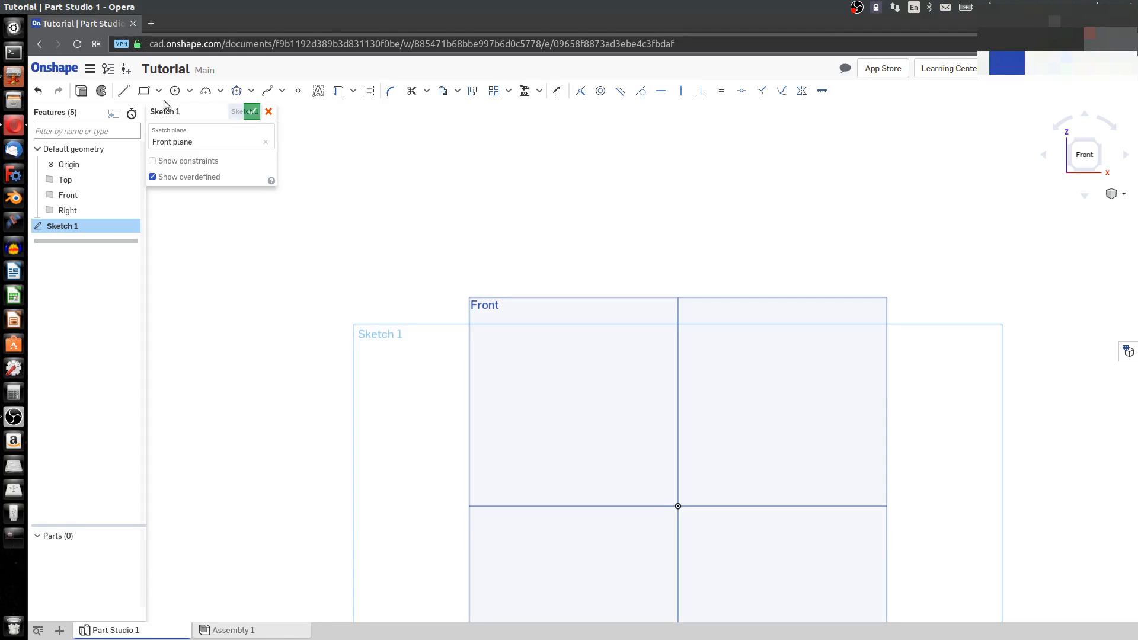
left_click(144, 91)
left_click(678, 506)
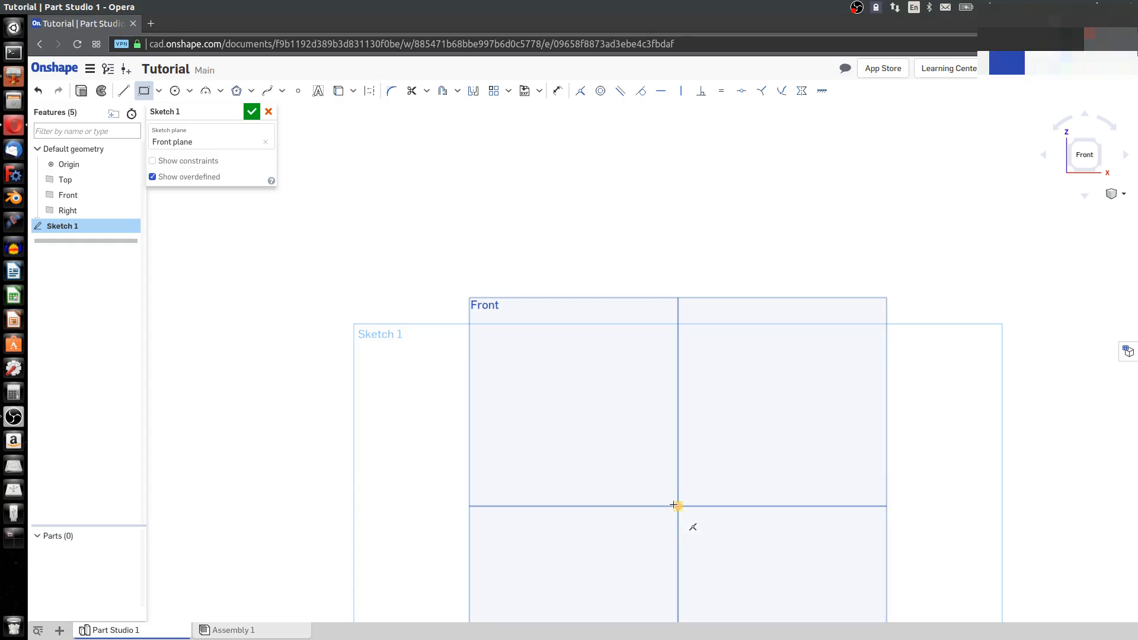
left_click(875, 382)
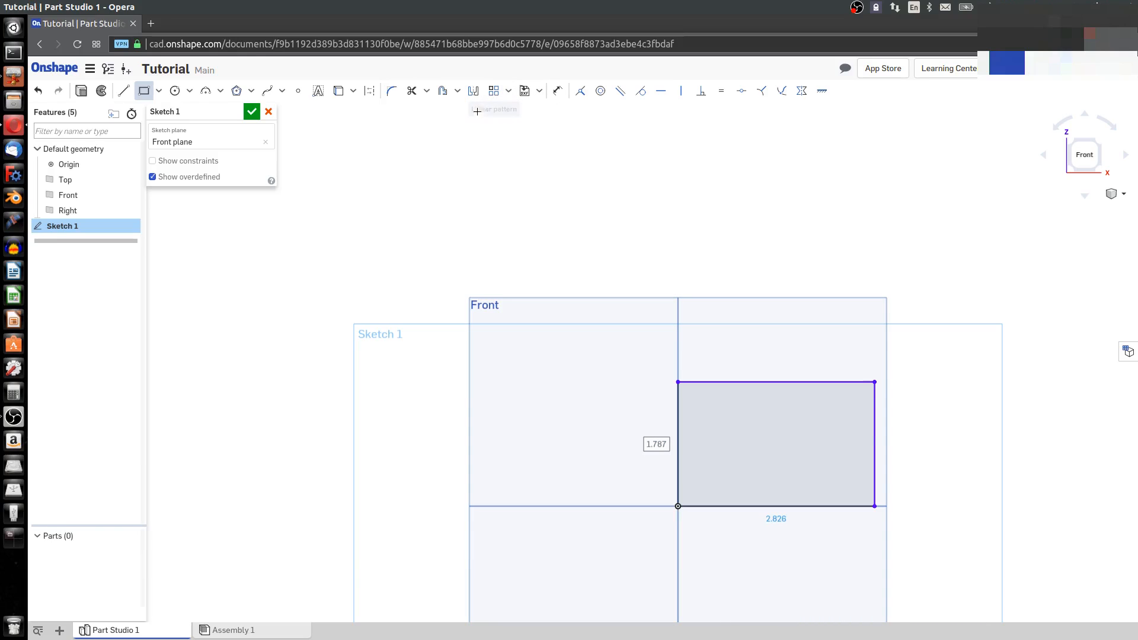
Dimension the rectangle's left side at 2 in and its bottom side at 4 in
left_click(685, 457)
left_click(651, 449)
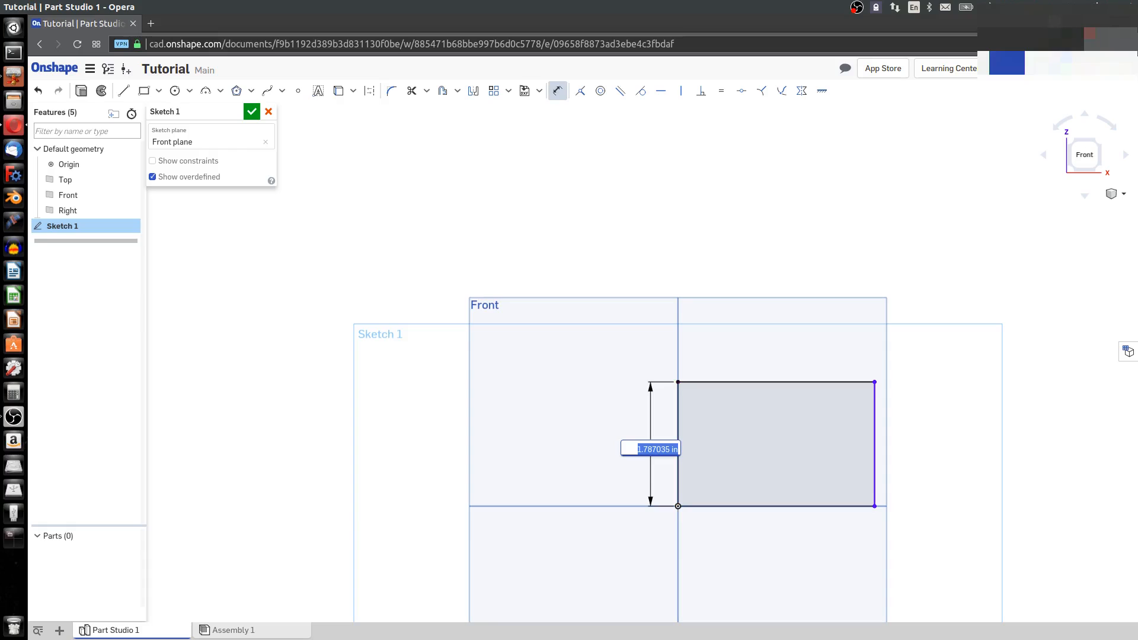
type("2")
key("Return")
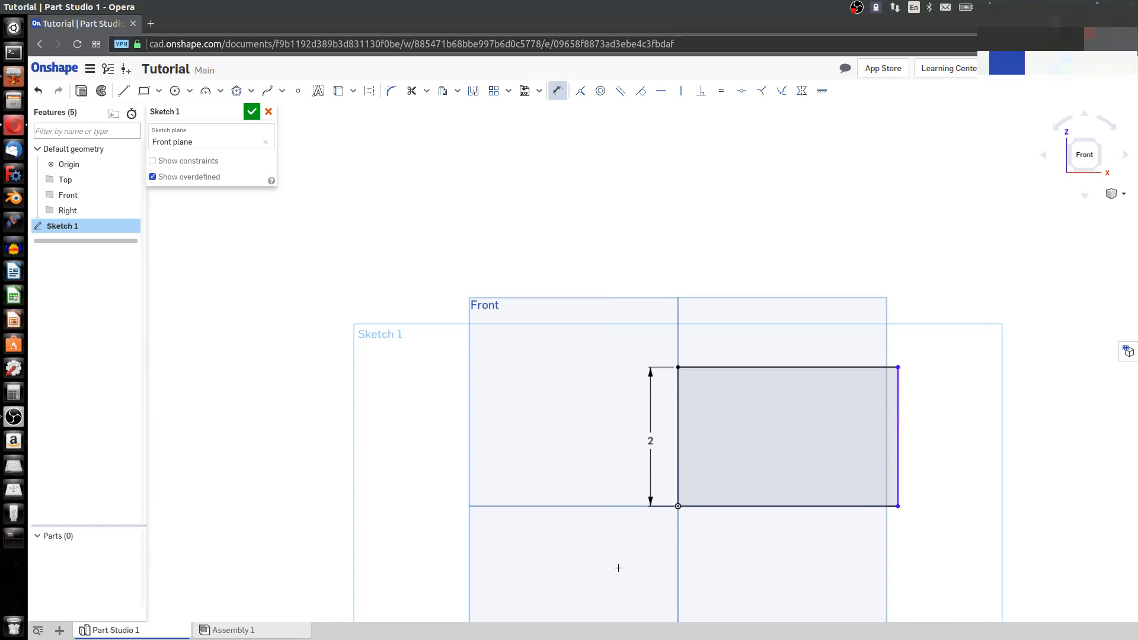
left_click(860, 506)
left_click(856, 559)
type("4")
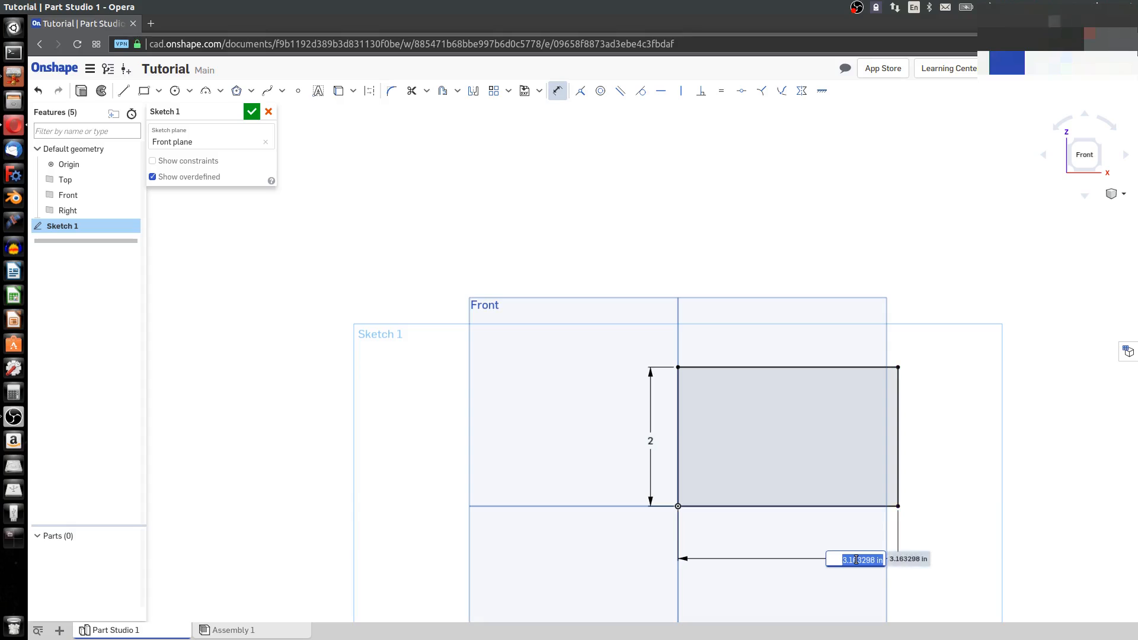
key("Return")
key("Escape")
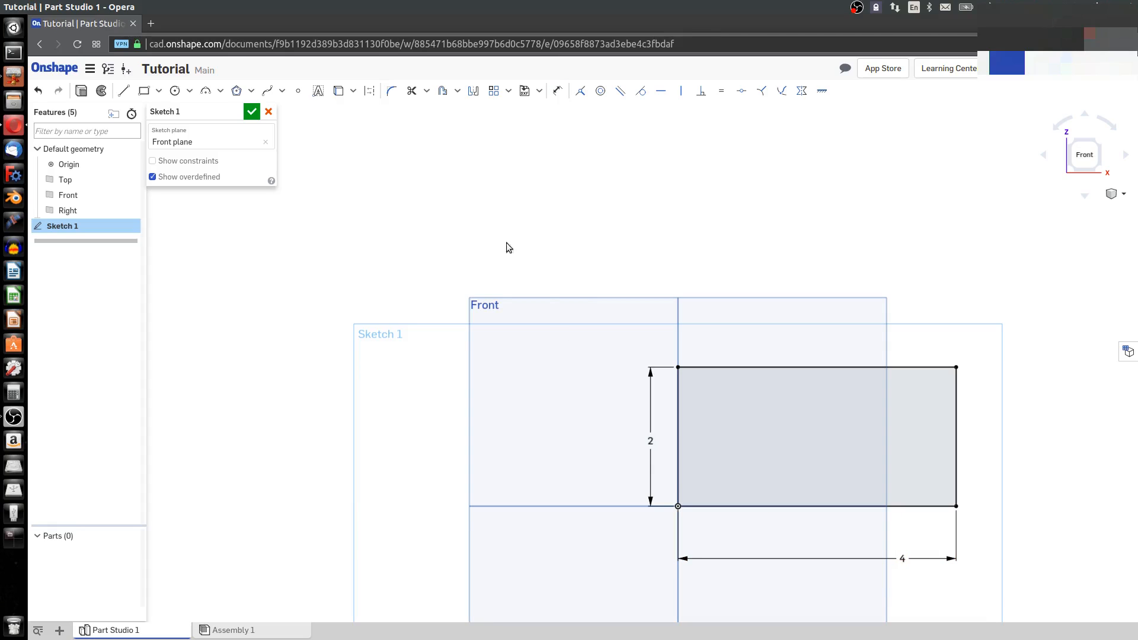
Delete the rectangle and draw a circle about 1.62 in in diameter centred above the origin, shifting it slightly down the vertical axis
left_click_drag(535, 266, 991, 574)
key("Delete")
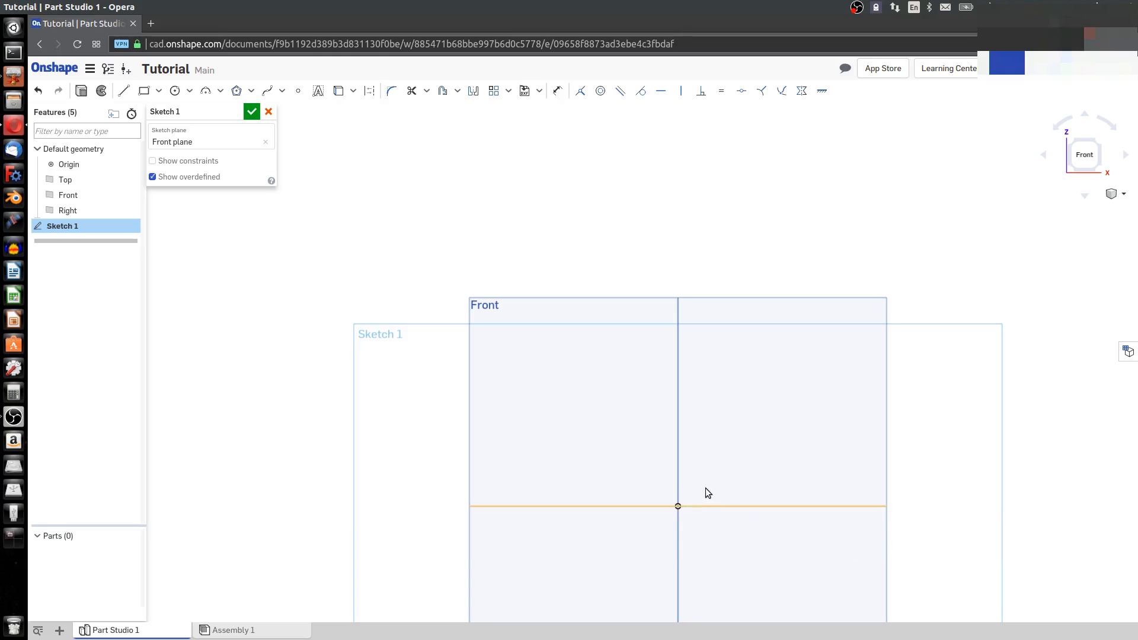
scroll(652, 560, "down", 2)
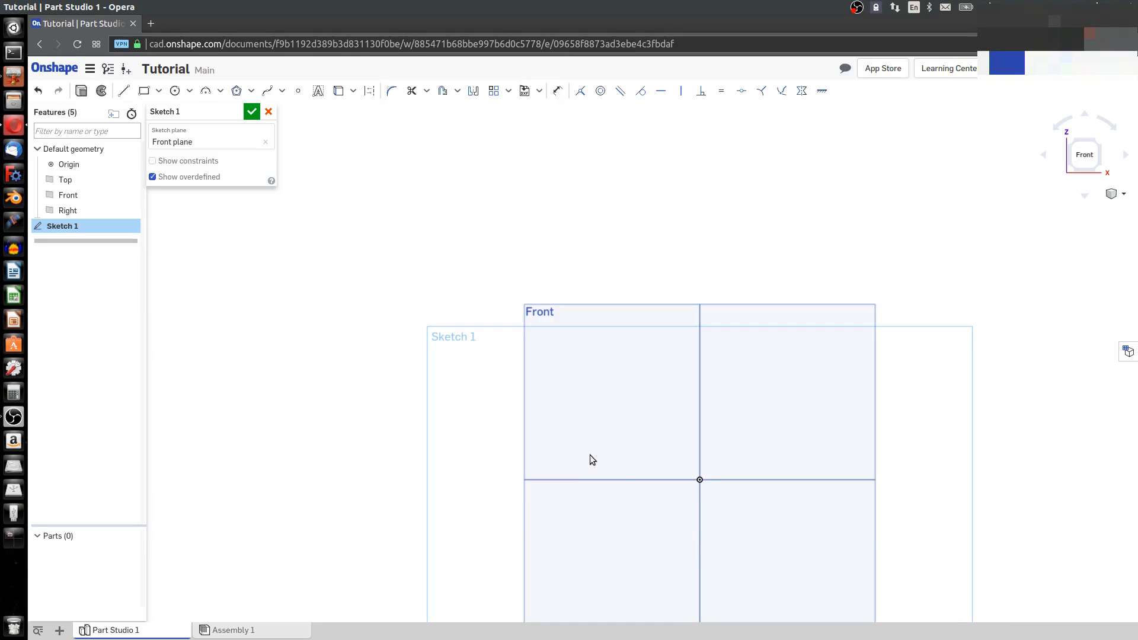
scroll(692, 414, "down", 1)
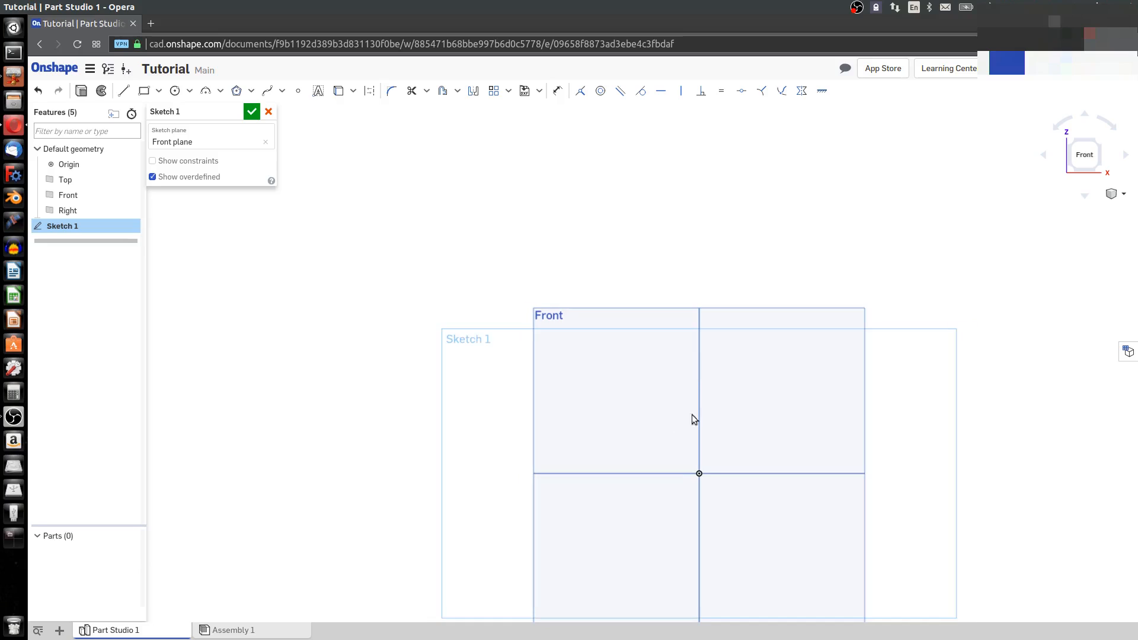
scroll(675, 566, "up", 2)
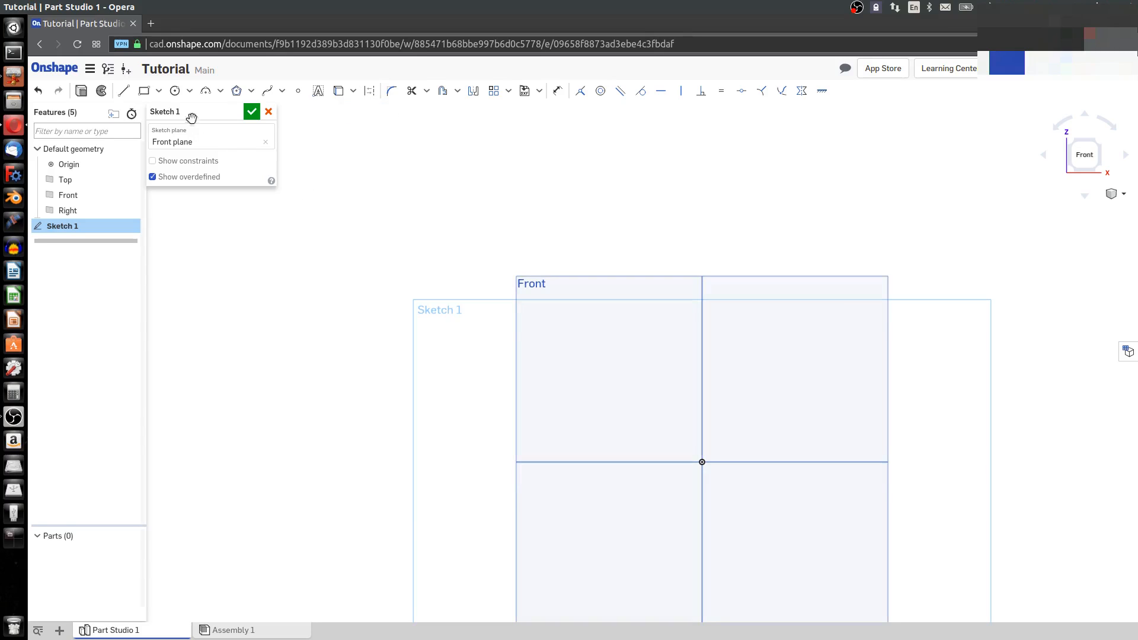
left_click(176, 91)
left_click(703, 308)
left_click(751, 320)
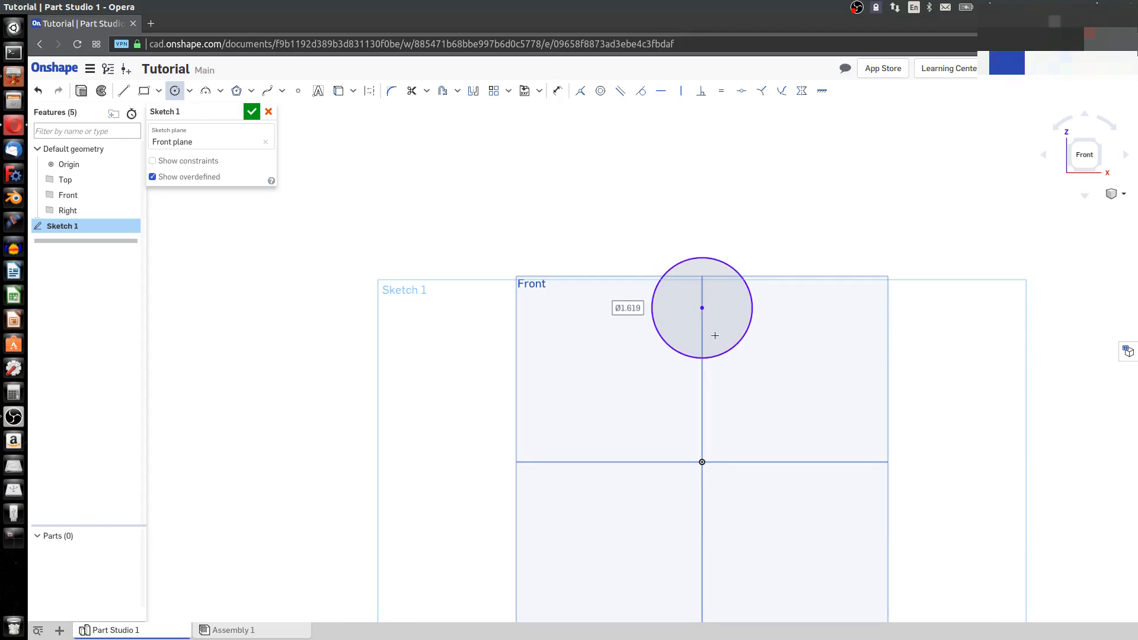
key("Escape")
left_click_drag(703, 308, 731, 314)
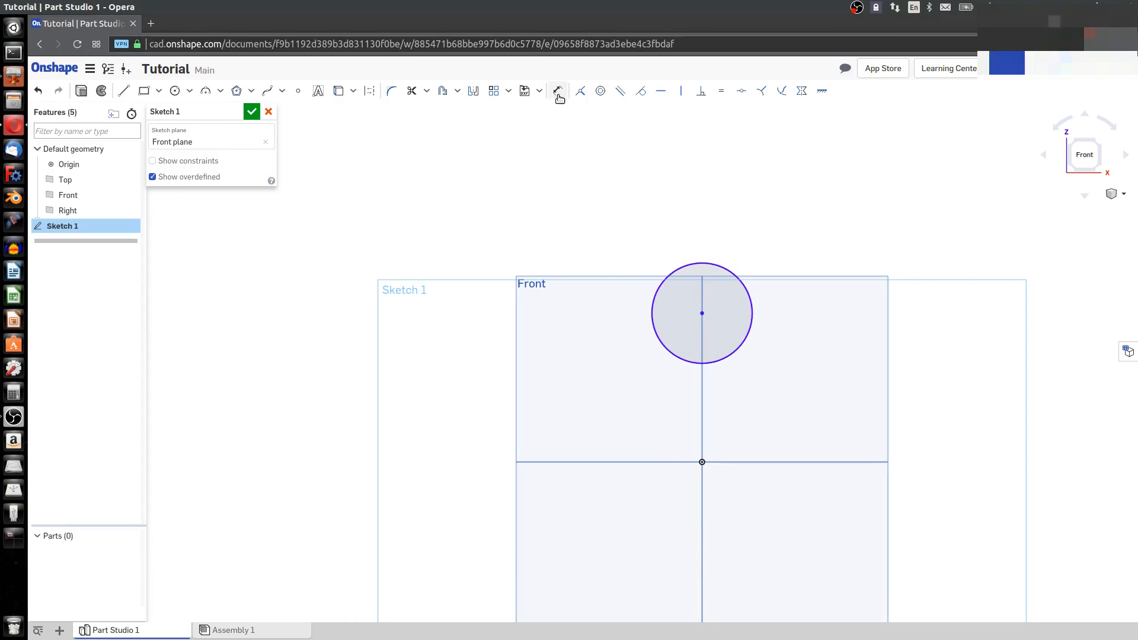
Dimension the diameter of the circle above the origin at 0.5 in
left_click(558, 92)
left_click(754, 312)
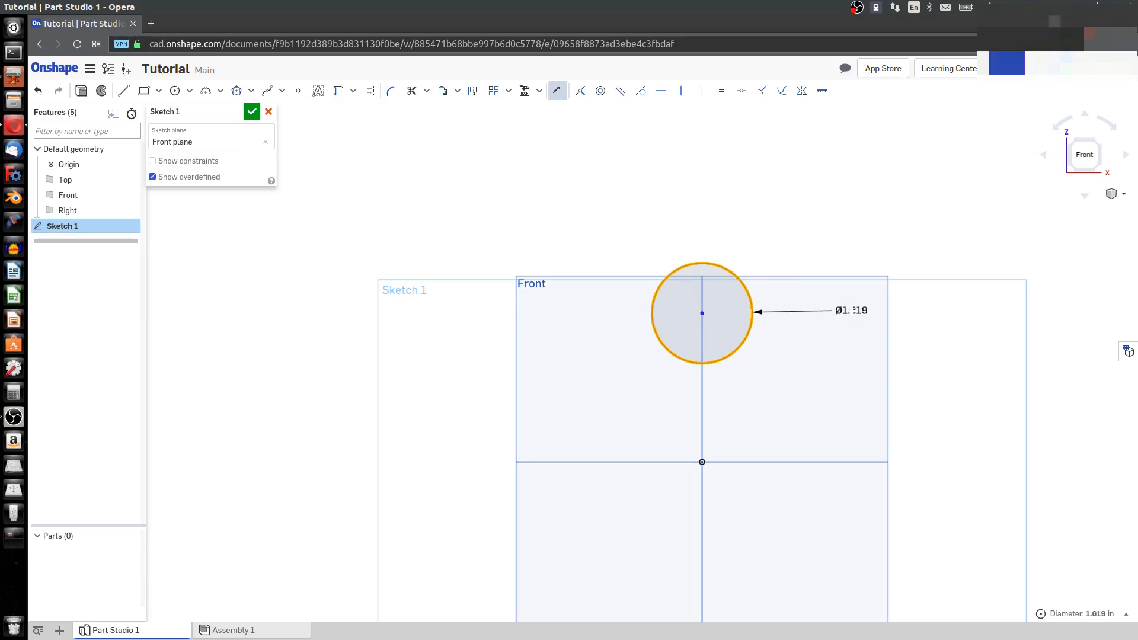
left_click(852, 311)
type("0.5")
key("Return")
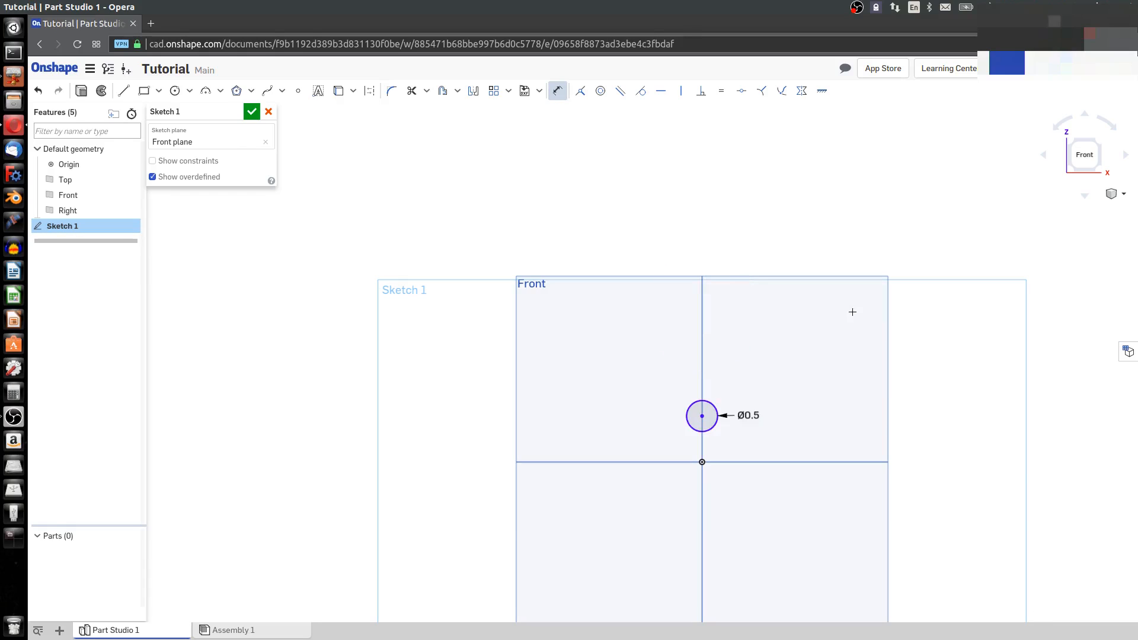
Dimension the vertical distance between the origin and the circle's centre at 1 in
left_click(702, 462)
left_click(786, 447)
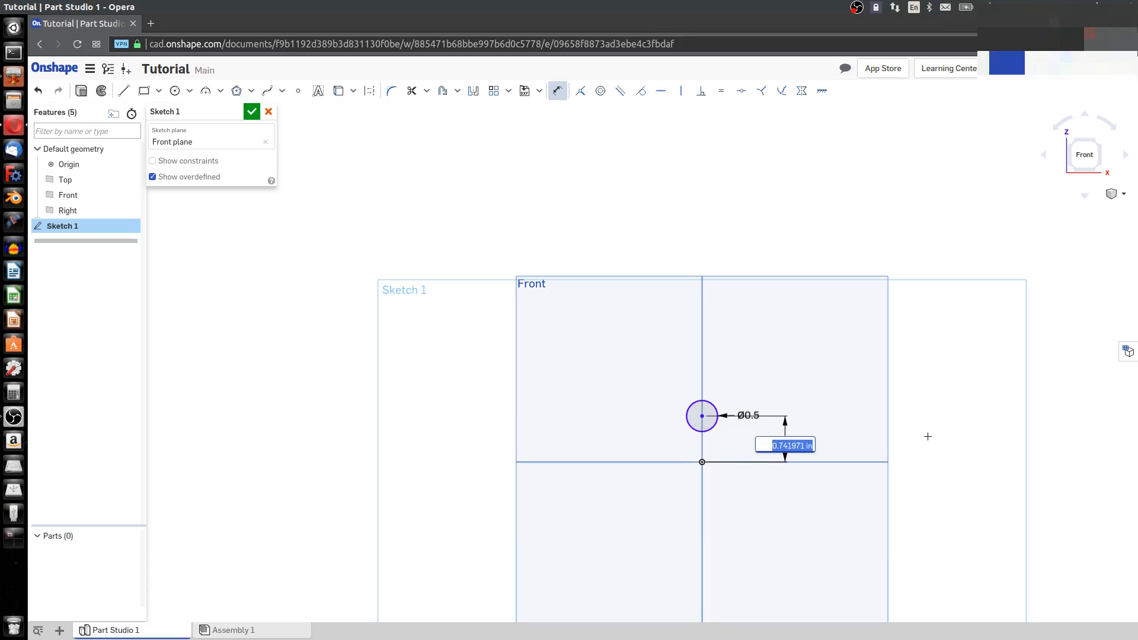
type("1")
key("Return")
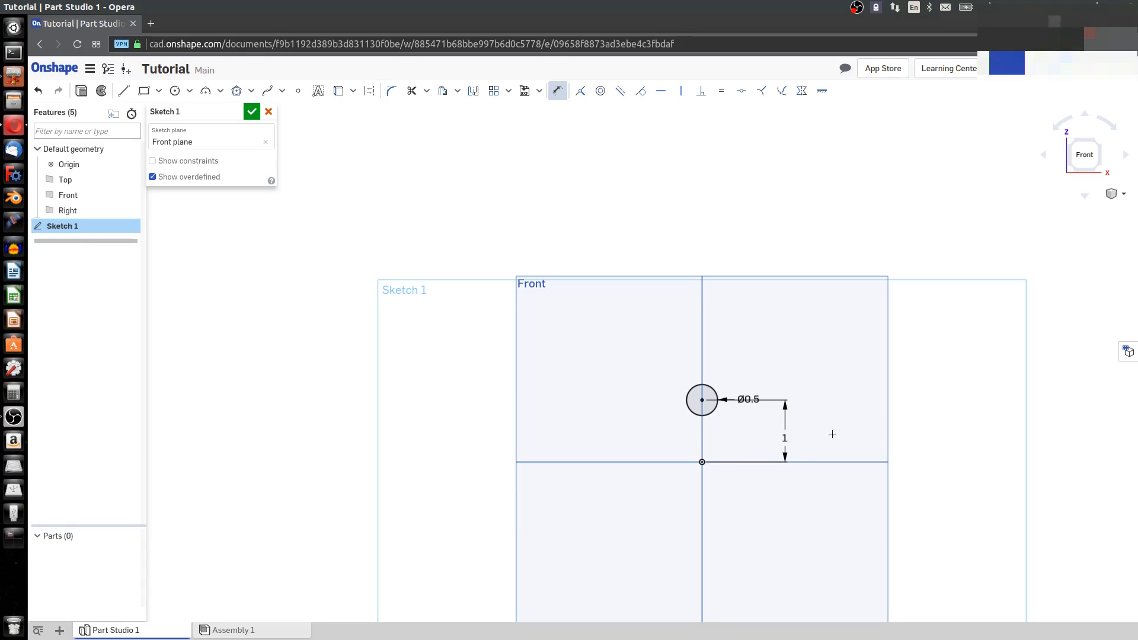
Change the vertical distance between the origin and the circle's centre to 3 in
double_click(783, 438)
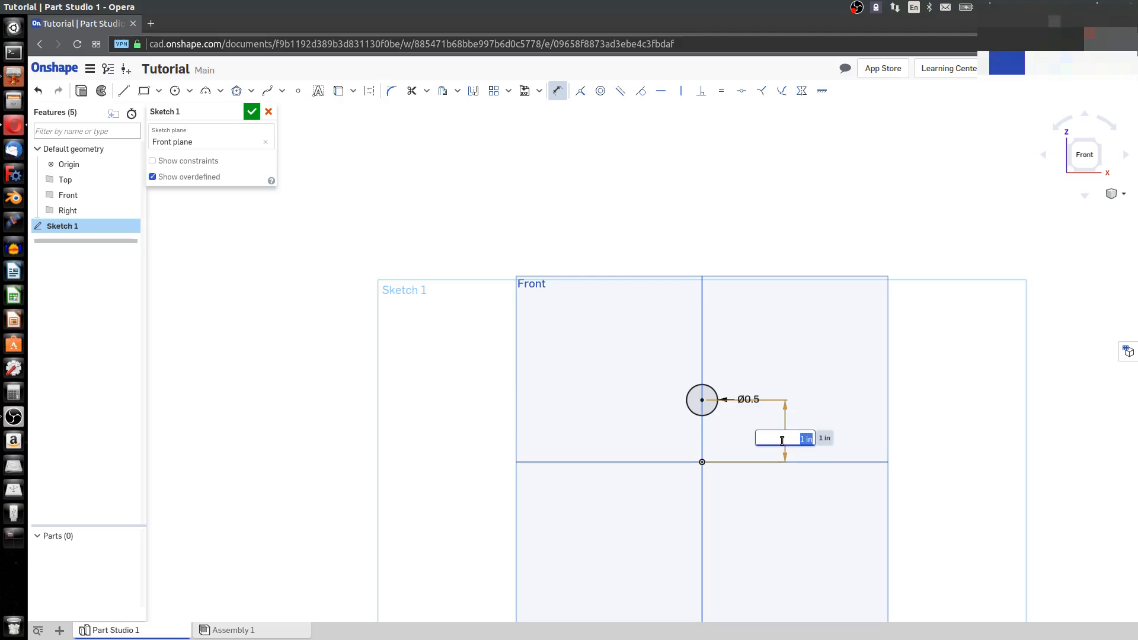
type("3")
key("Return")
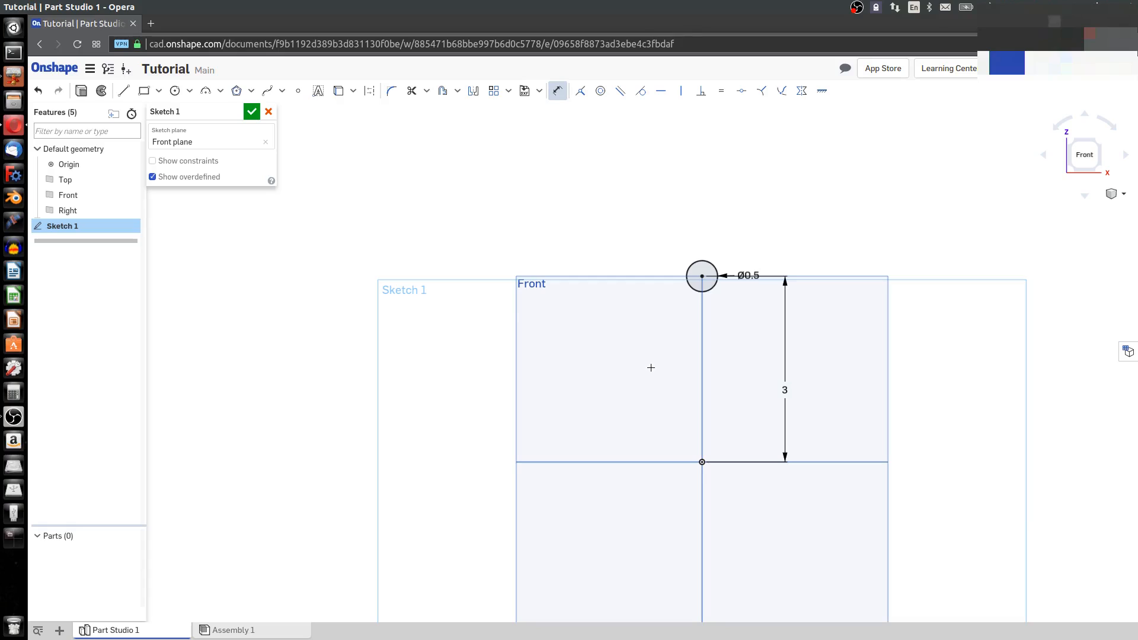
key("Escape")
Draw a vertical line from the origin up to the centre of the small circle
scroll(622, 265, "up", 1)
scroll(623, 265, "down", 3)
scroll(753, 526, "up", 1)
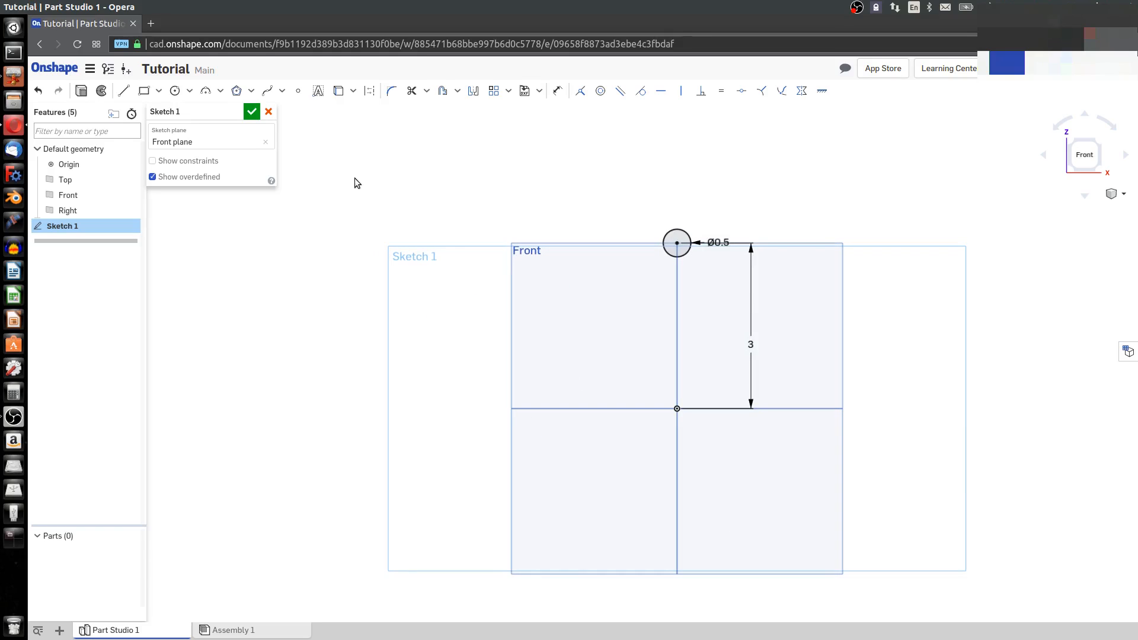
left_click(124, 92)
left_click(678, 408)
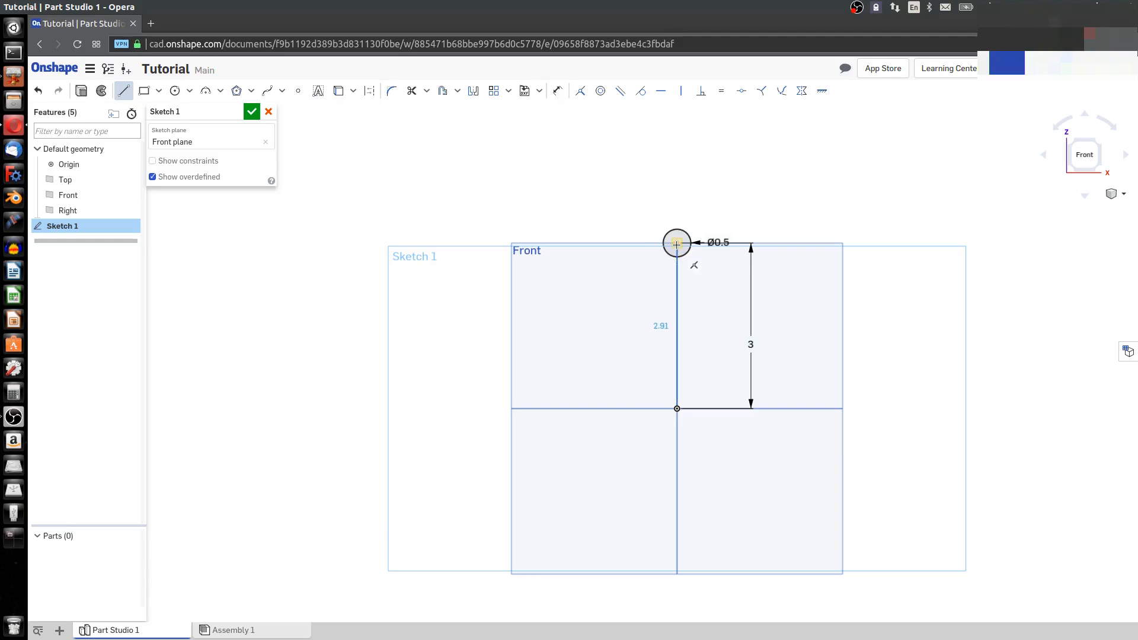
left_click(677, 244)
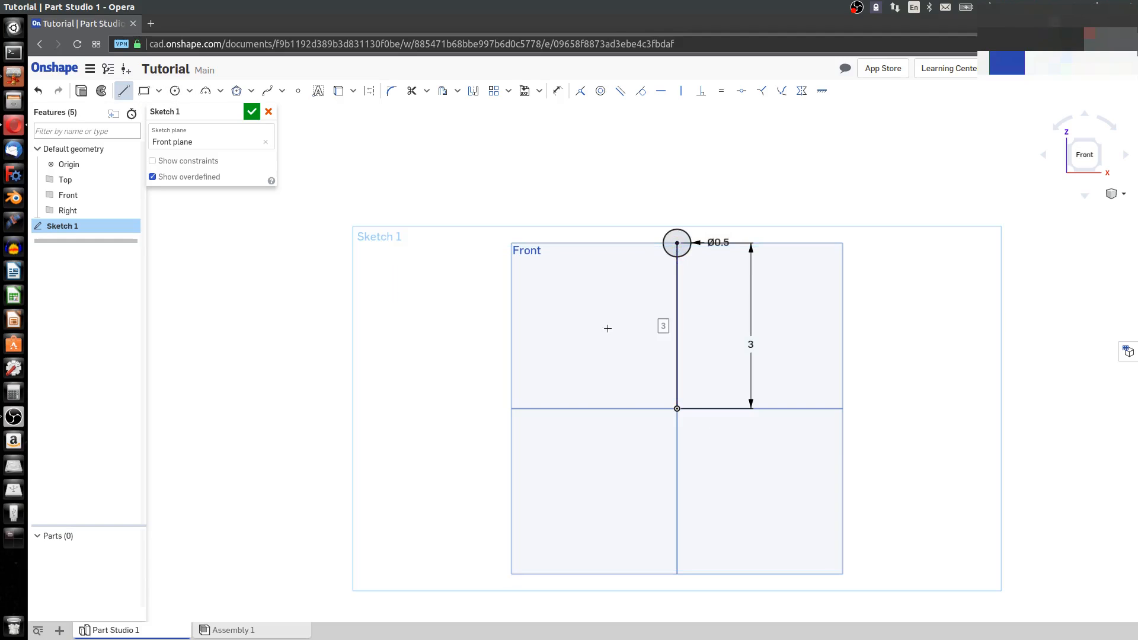
Draw a line from the origin sloping down to the left, and undo the extra segment chained to its end
left_click(678, 408)
left_click(532, 502)
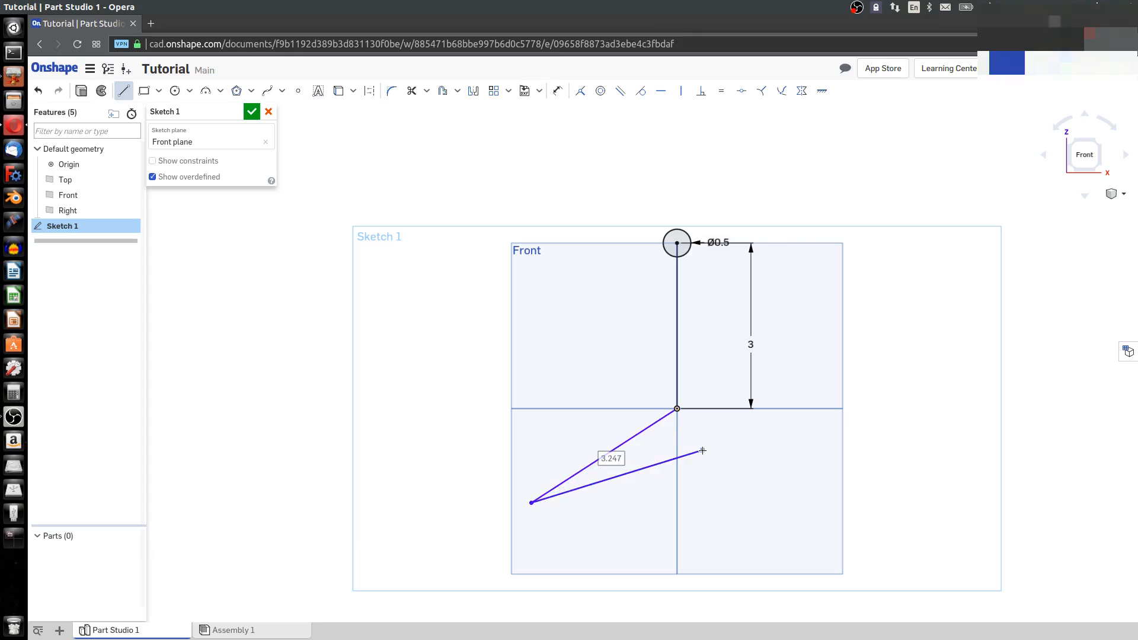
left_click(702, 450)
key("Escape")
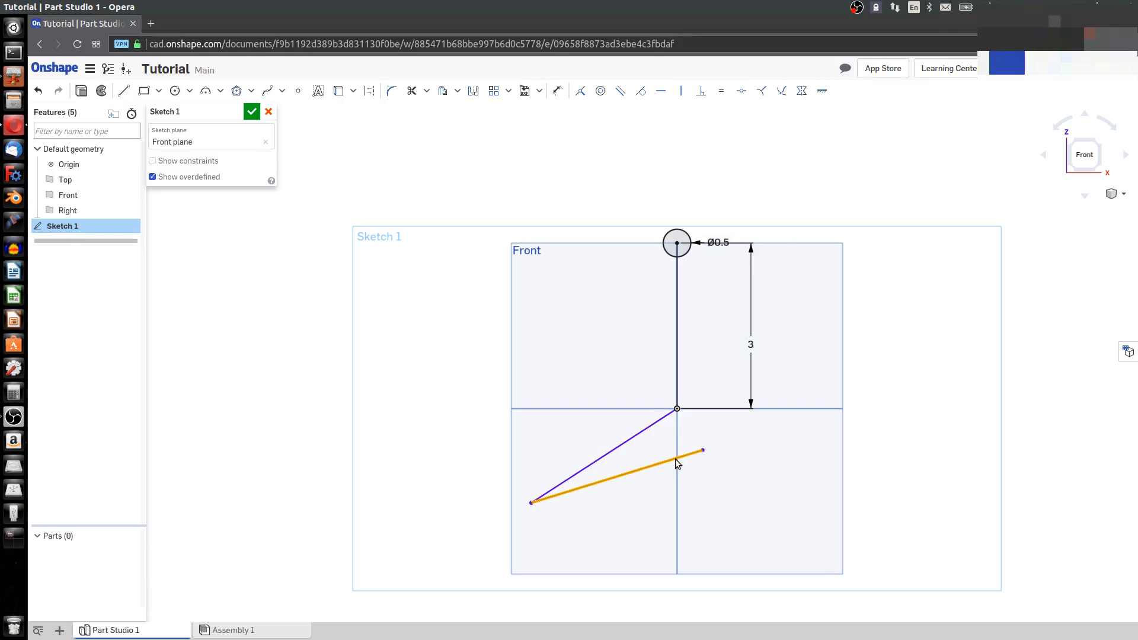
key("ctrl+z")
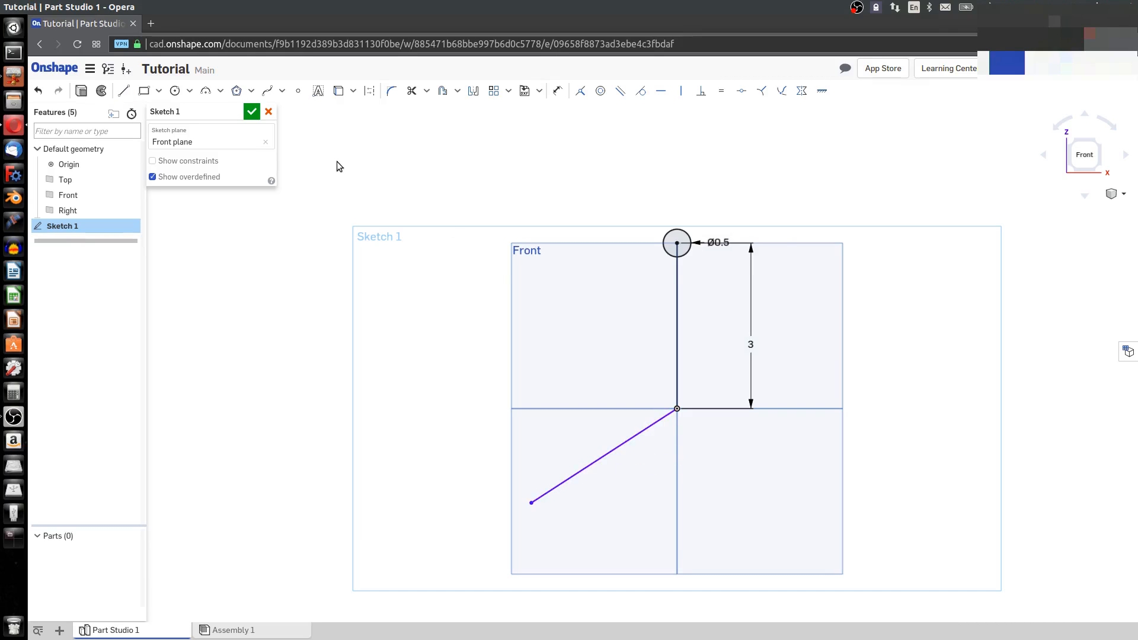
Draw a second line from the origin sloping down to the right
left_click(124, 91)
left_click(671, 417)
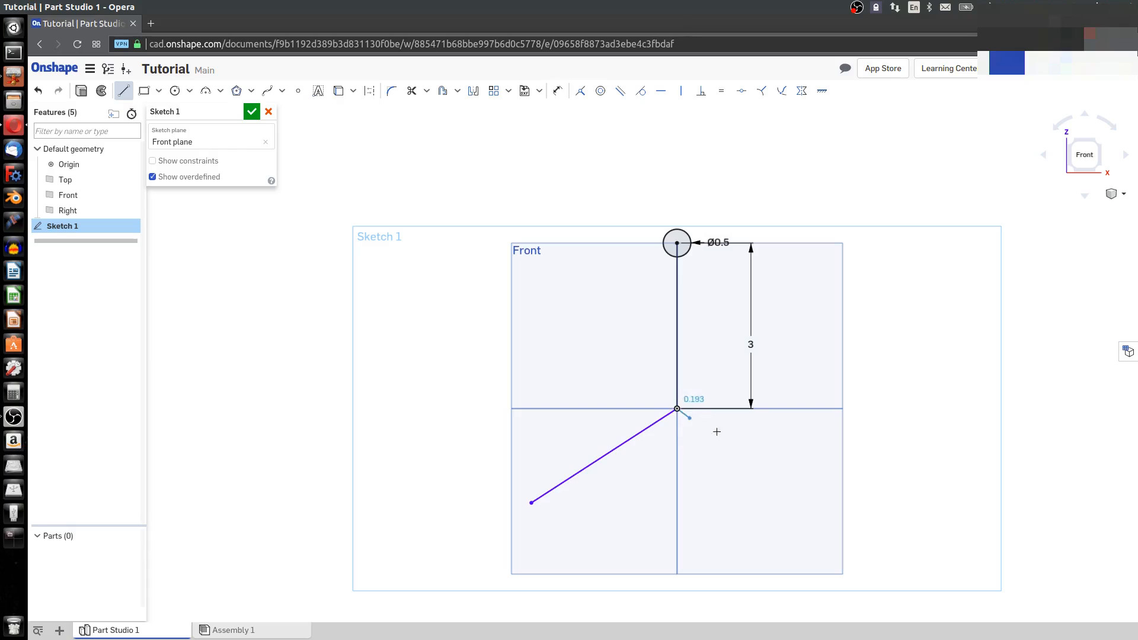
left_click(823, 505)
key("Escape")
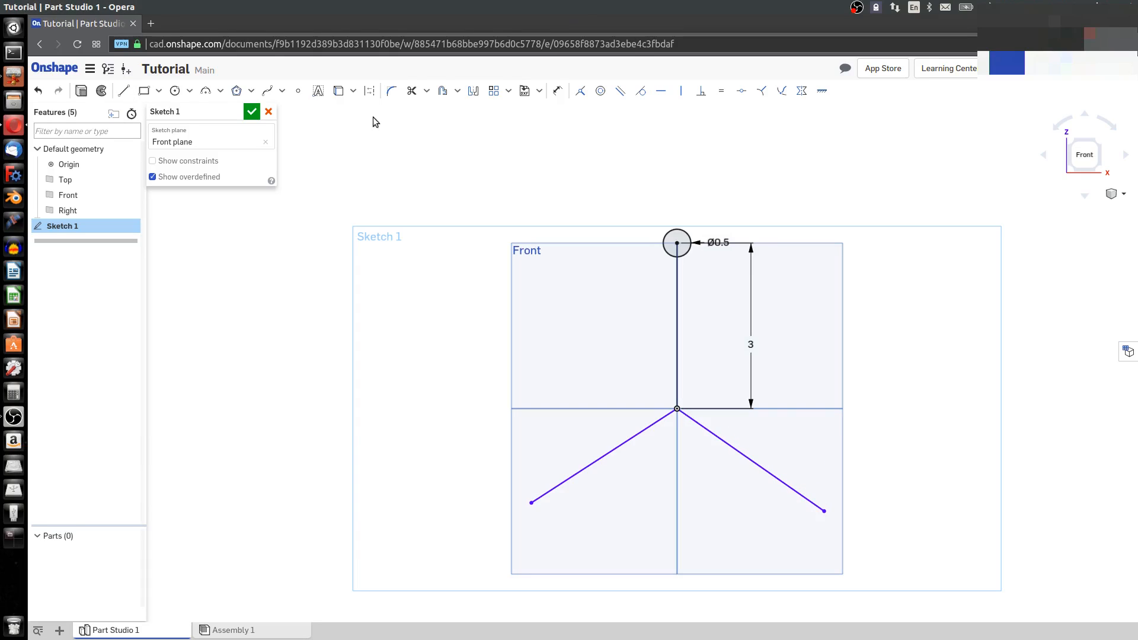
Dimension the angle between the vertical line and the lower-left line at 120°
left_click(557, 91)
left_click(677, 332)
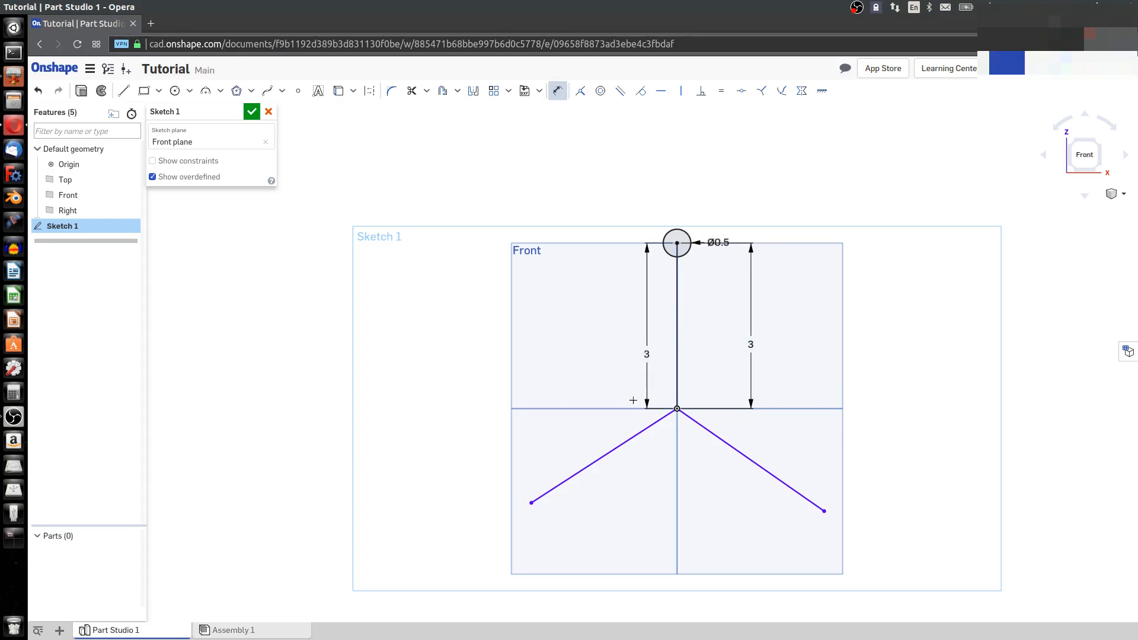
left_click(633, 437)
left_click(605, 374)
type("125")
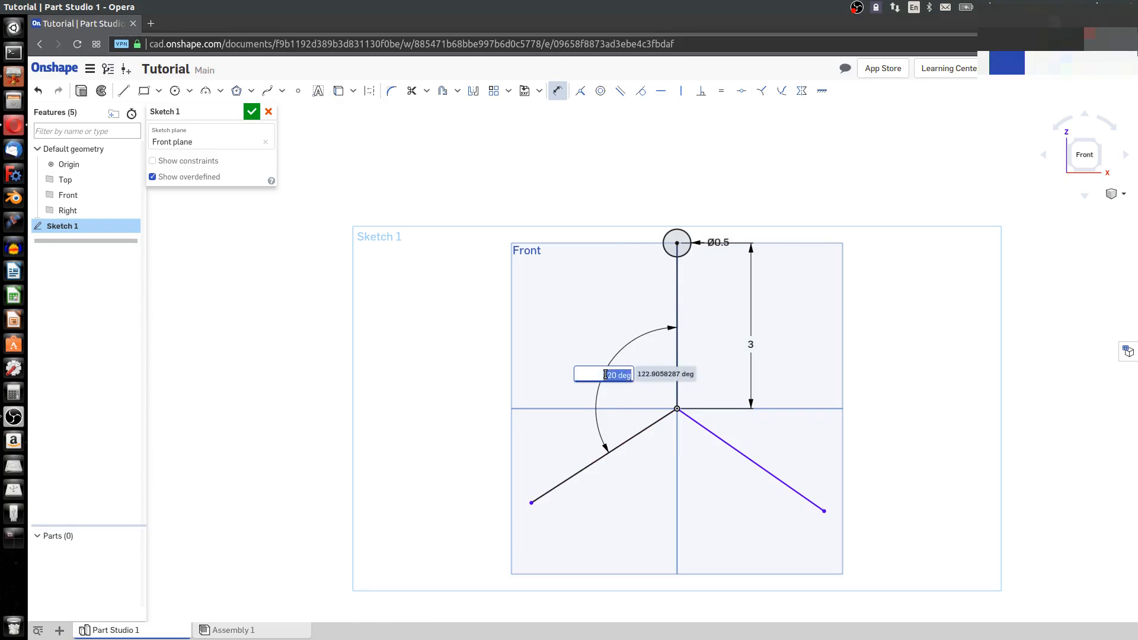
key("Return")
Dimension the angle between the vertical line and the lower-right line at 120°
left_click(677, 356)
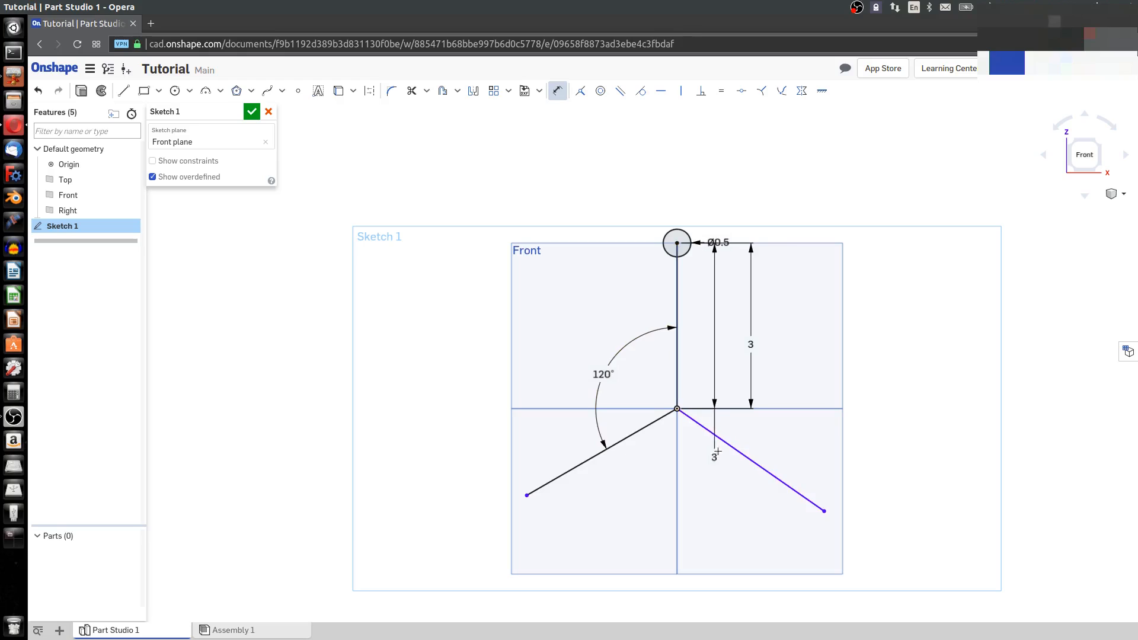
left_click(720, 440)
left_click(727, 394)
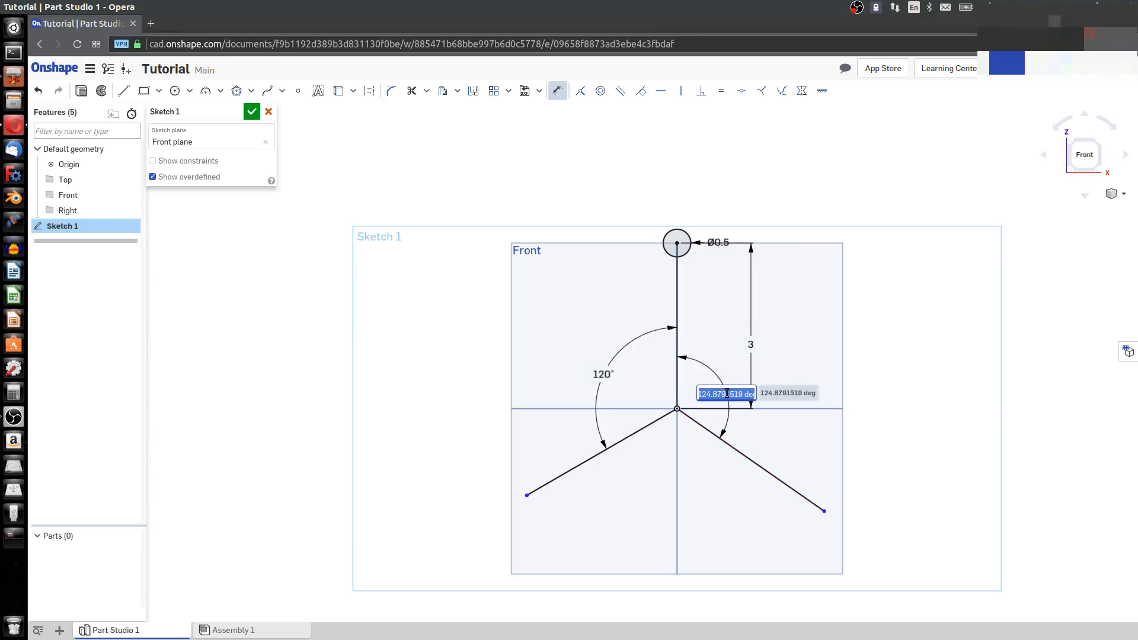
type("120")
key("Return")
key("Escape")
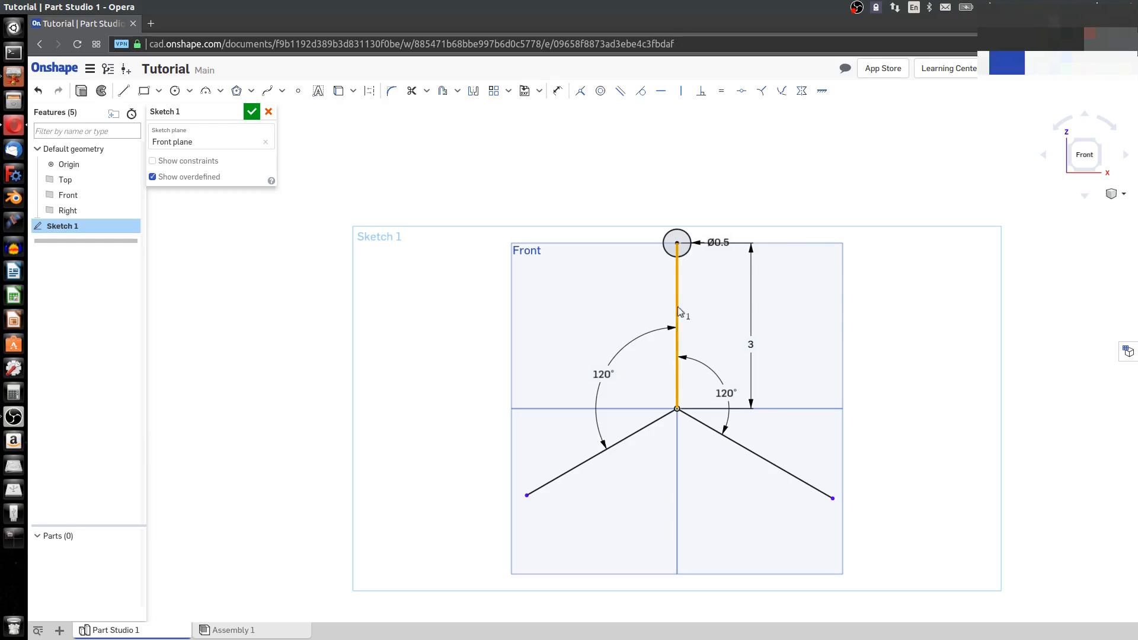
Apply an Equal constraint to the three lines that meet at the origin
left_click(651, 423)
left_click(699, 422)
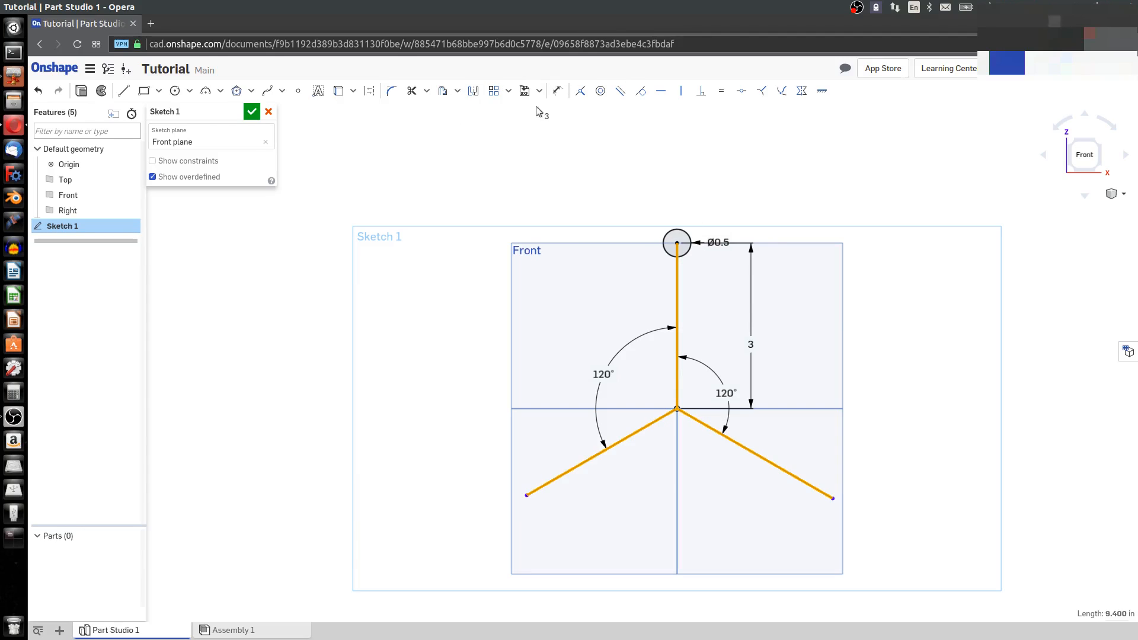
left_click(721, 91)
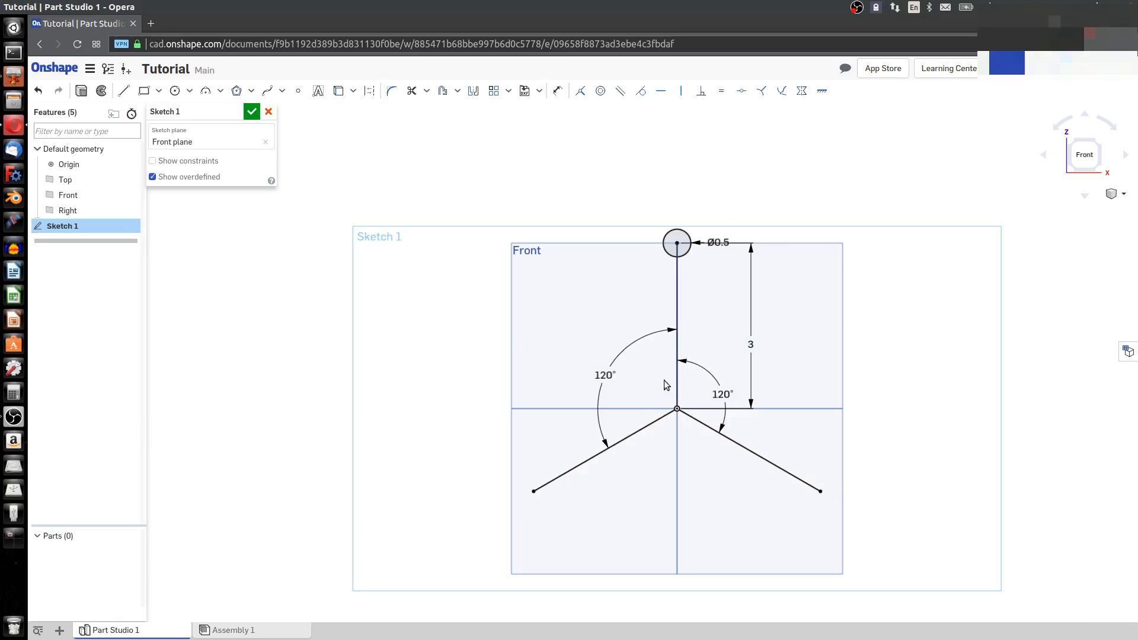
Draw centre-point circles at the outer ends of the lower-left and lower-right lines, about 1.06 in and 1.12 in in diameter
left_click(175, 90)
left_click(533, 491)
left_click(554, 512)
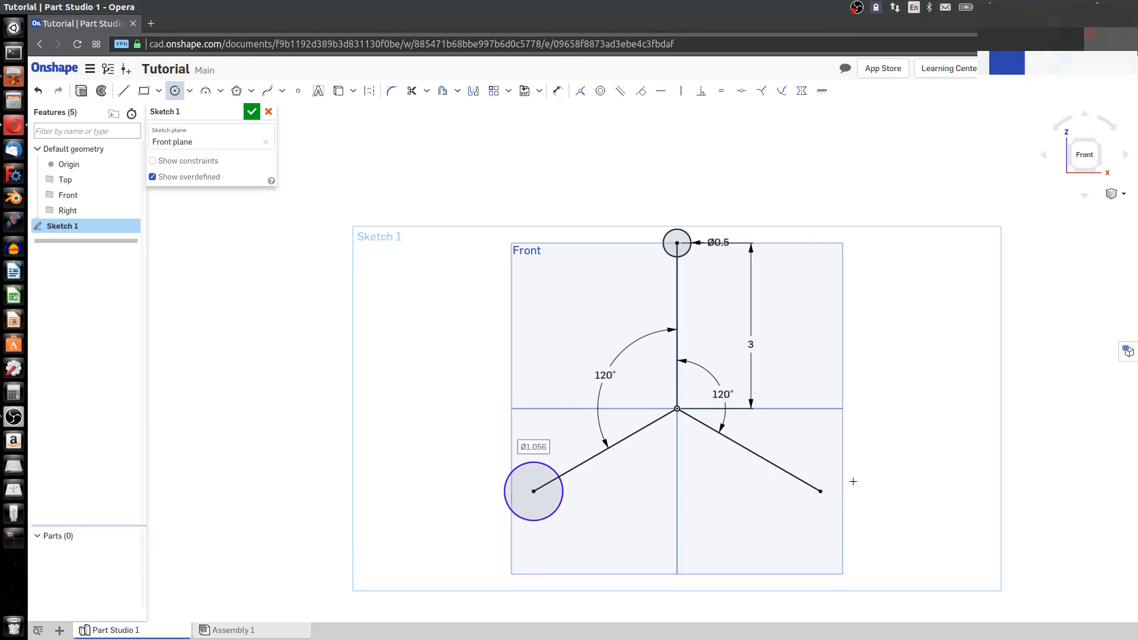
left_click(820, 491)
left_click(795, 510)
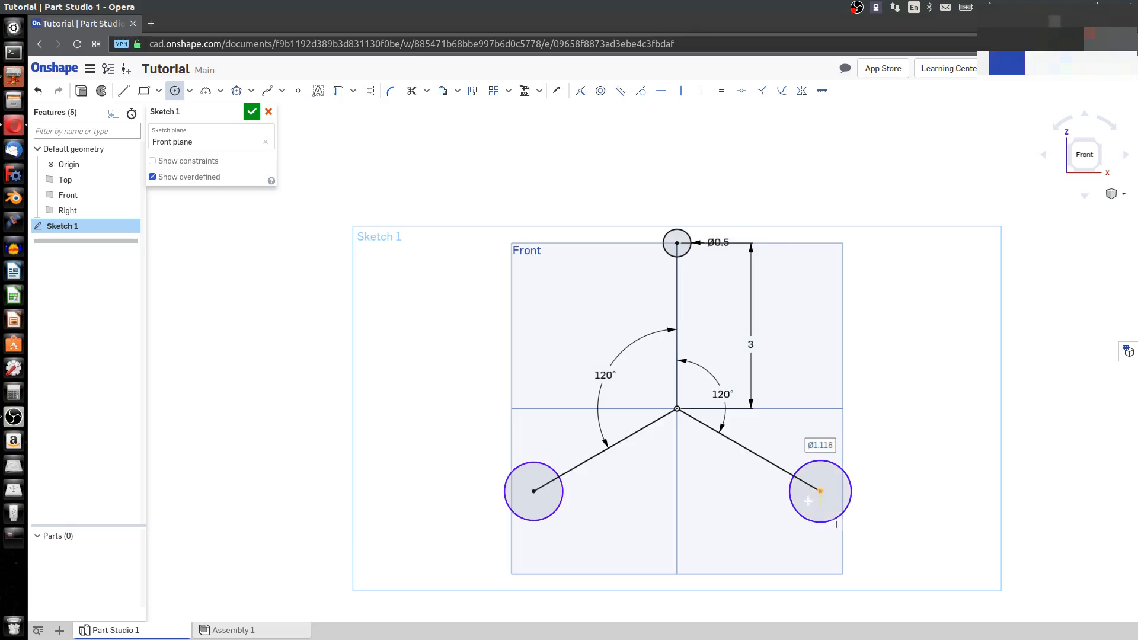
Apply an Equal constraint to the circle above the origin and the two circles at the ends of the sloping lines
left_click(561, 500)
left_click(676, 256)
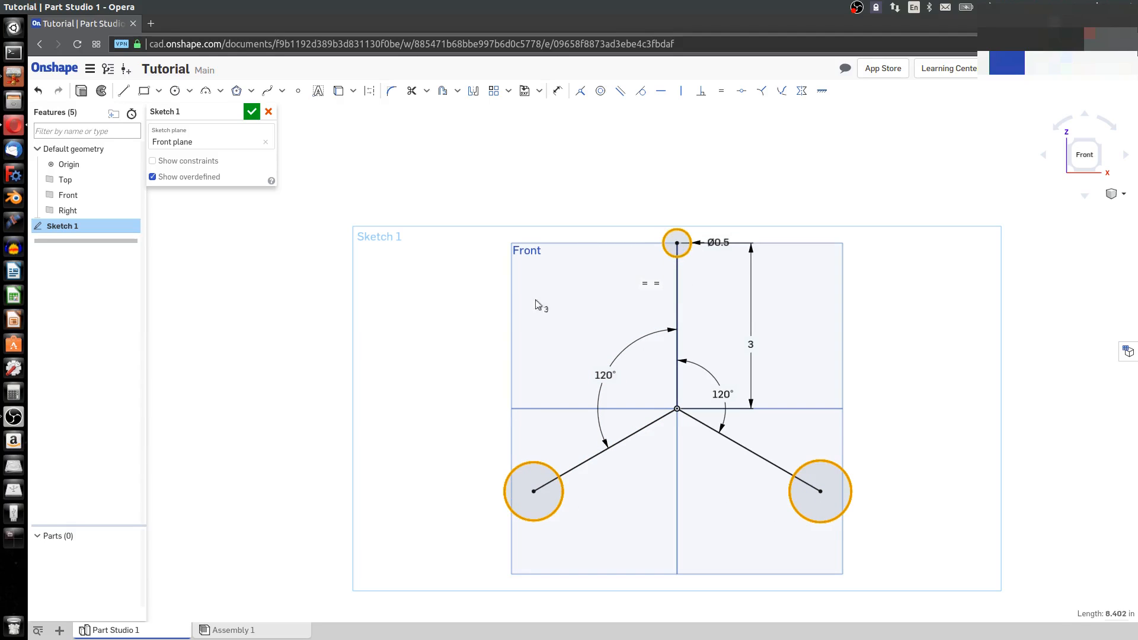
left_click(721, 91)
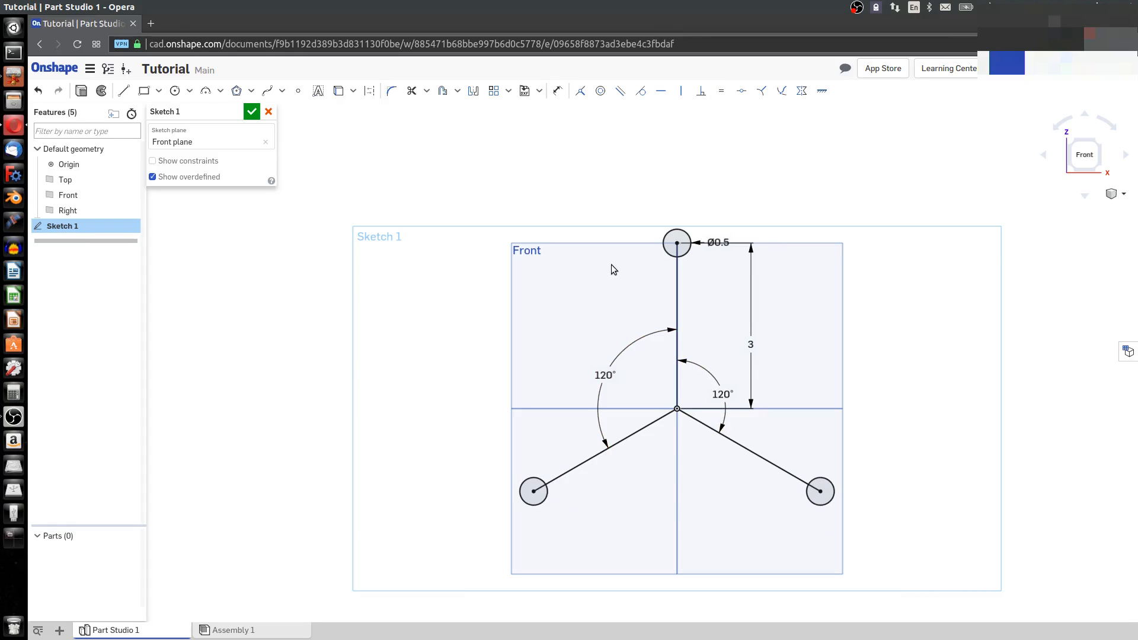
left_click(678, 283)
left_click(719, 432)
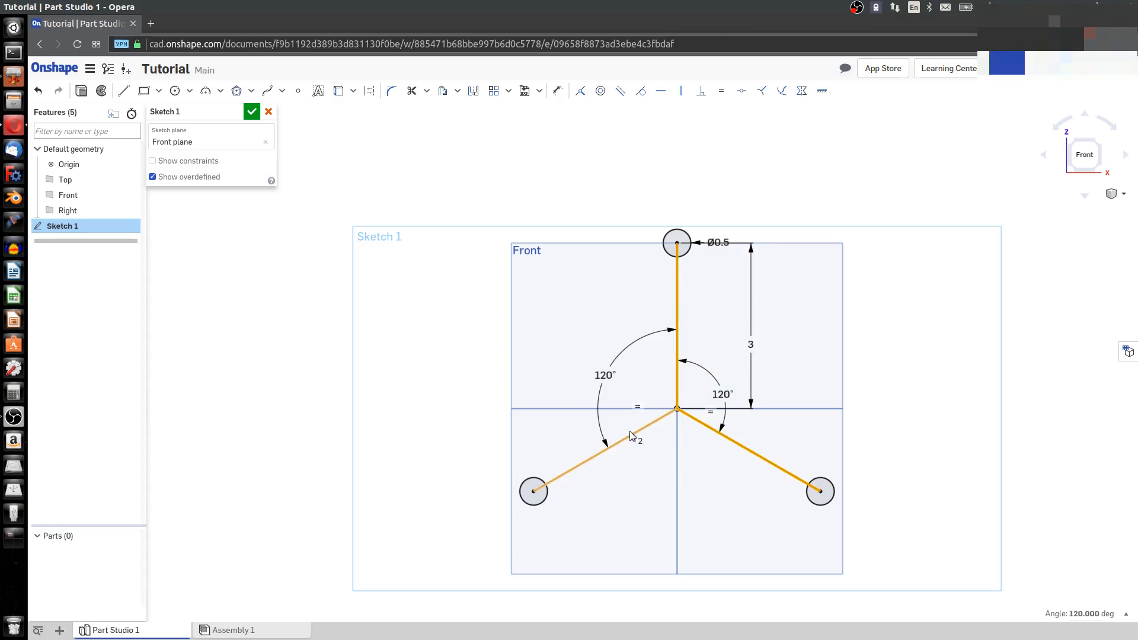
left_click(631, 435)
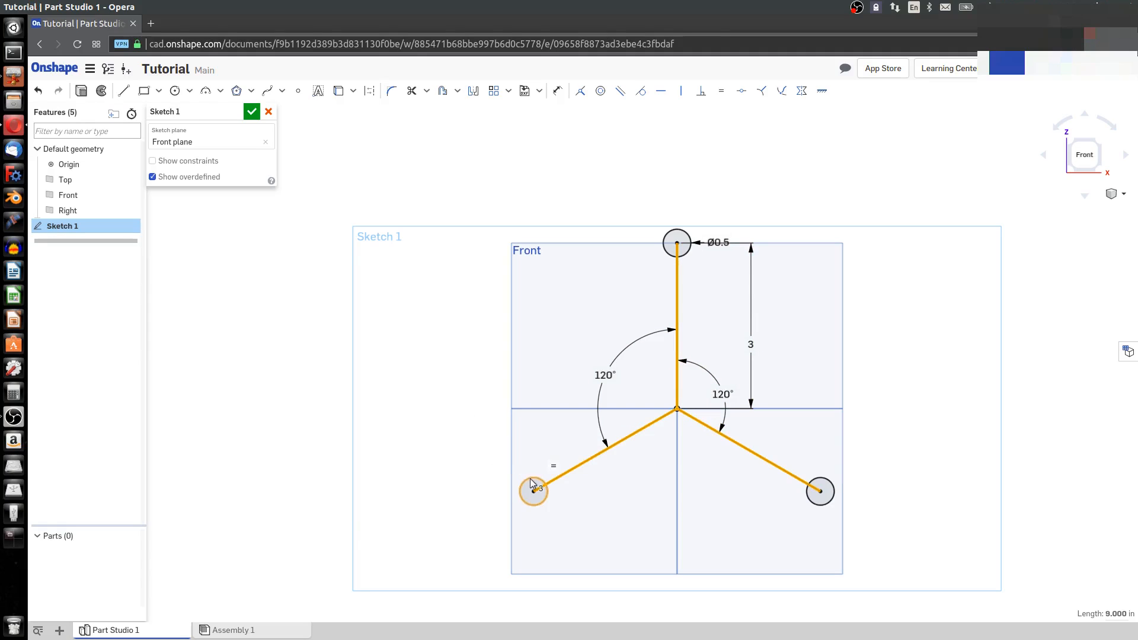
key("Escape")
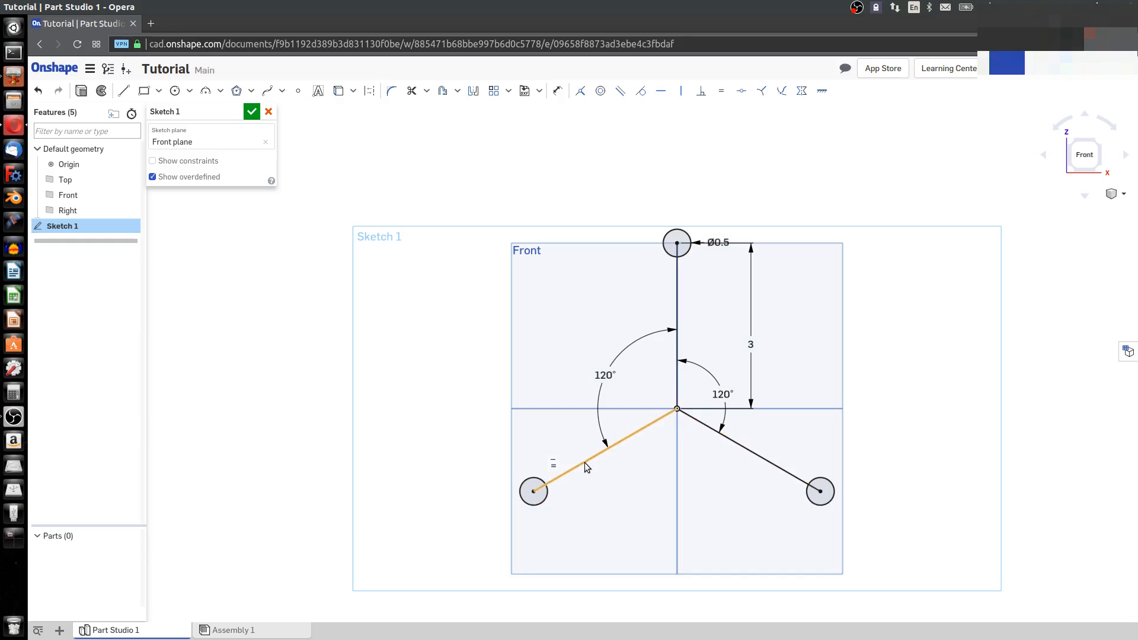
Convert the three lines radiating from the origin to construction geometry
left_click(586, 462)
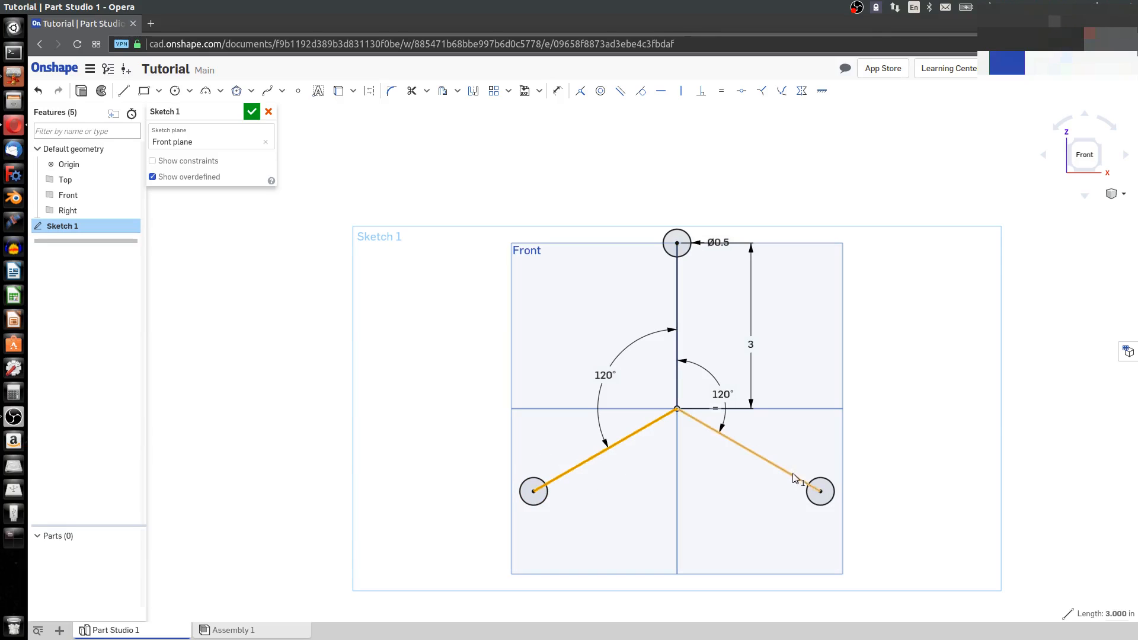
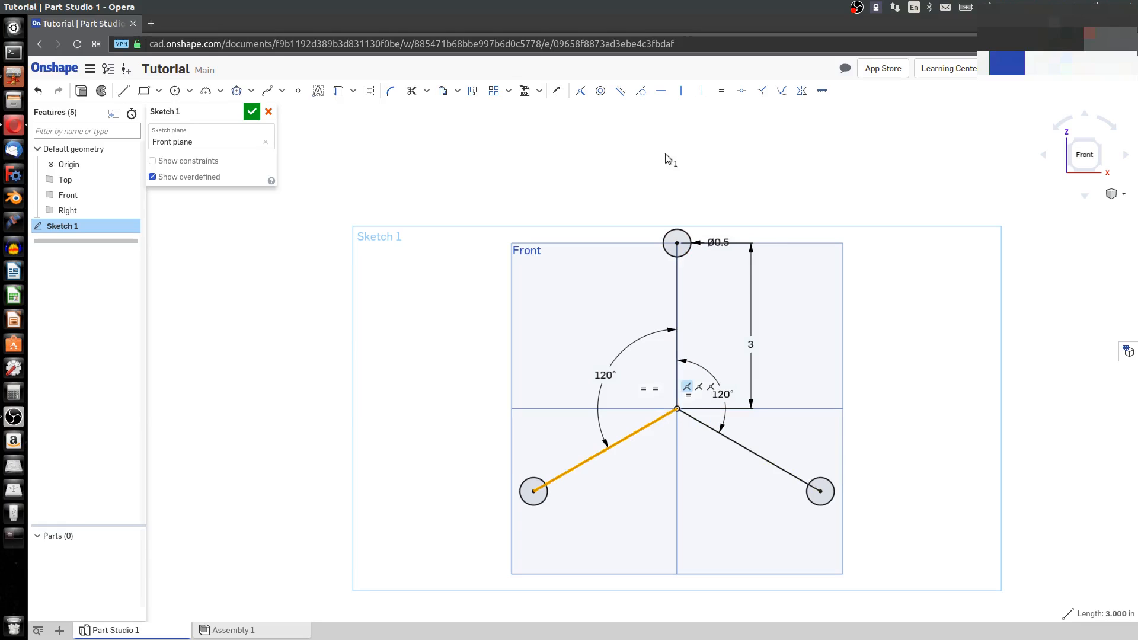
left_click(677, 275)
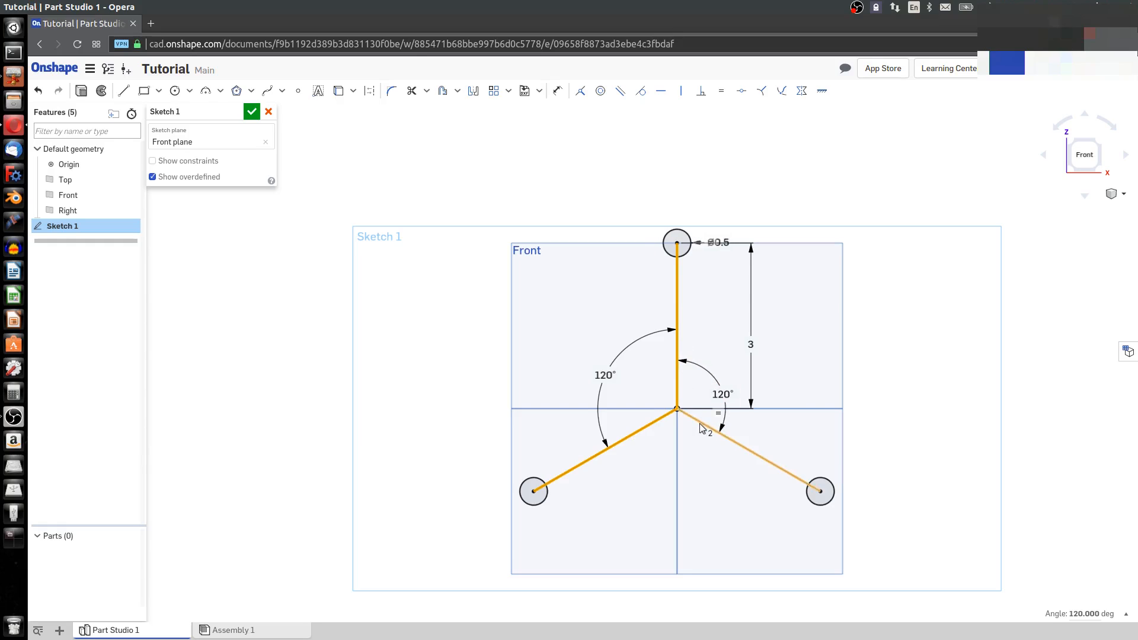
left_click(719, 433)
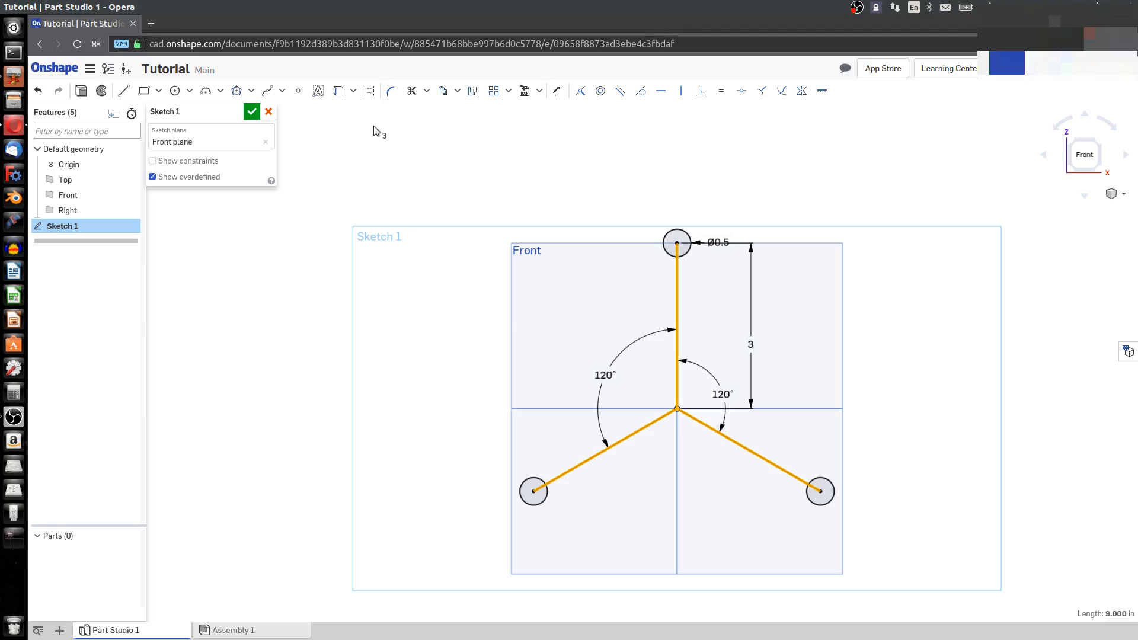
left_click(369, 94)
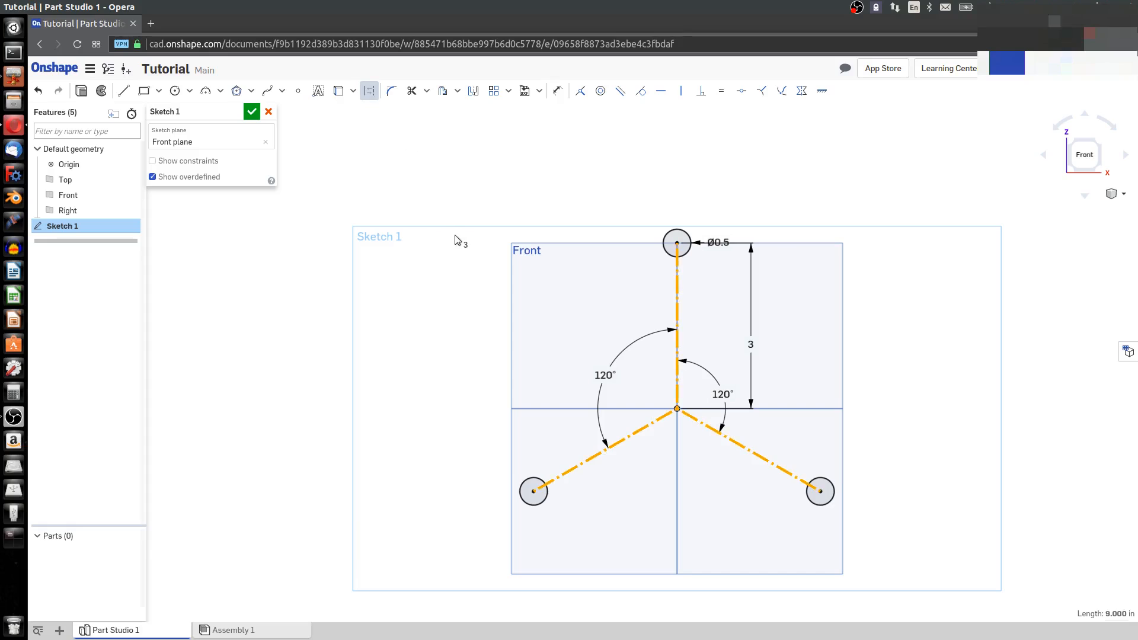
left_click(501, 264)
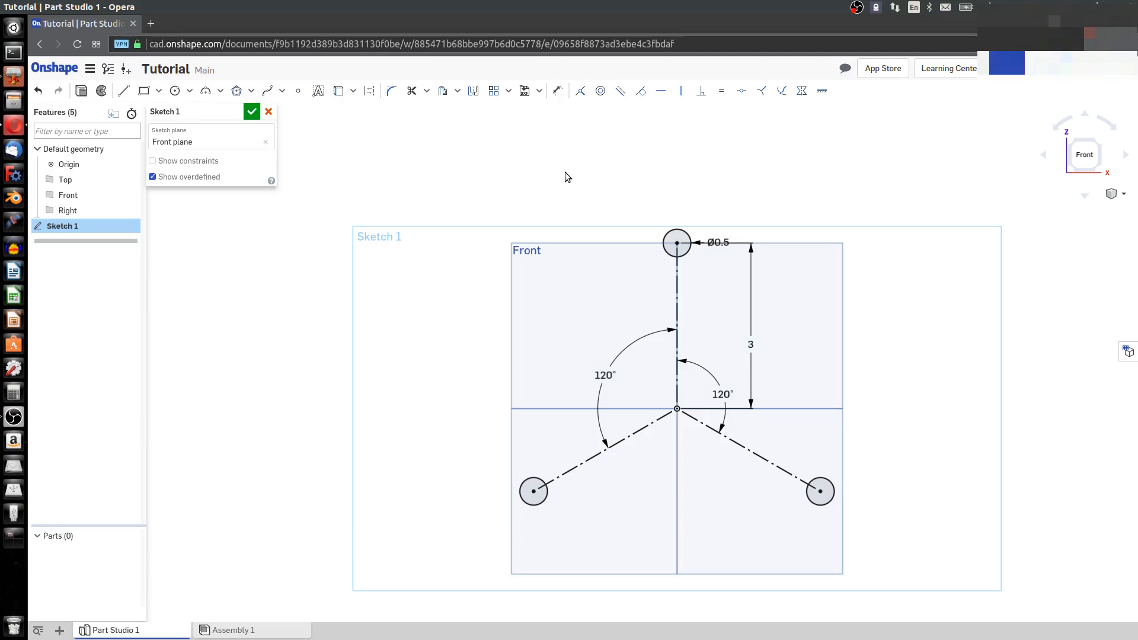
Draw a circle centred on the origin, about 3.95 in in diameter
left_click(175, 91)
left_click(678, 408)
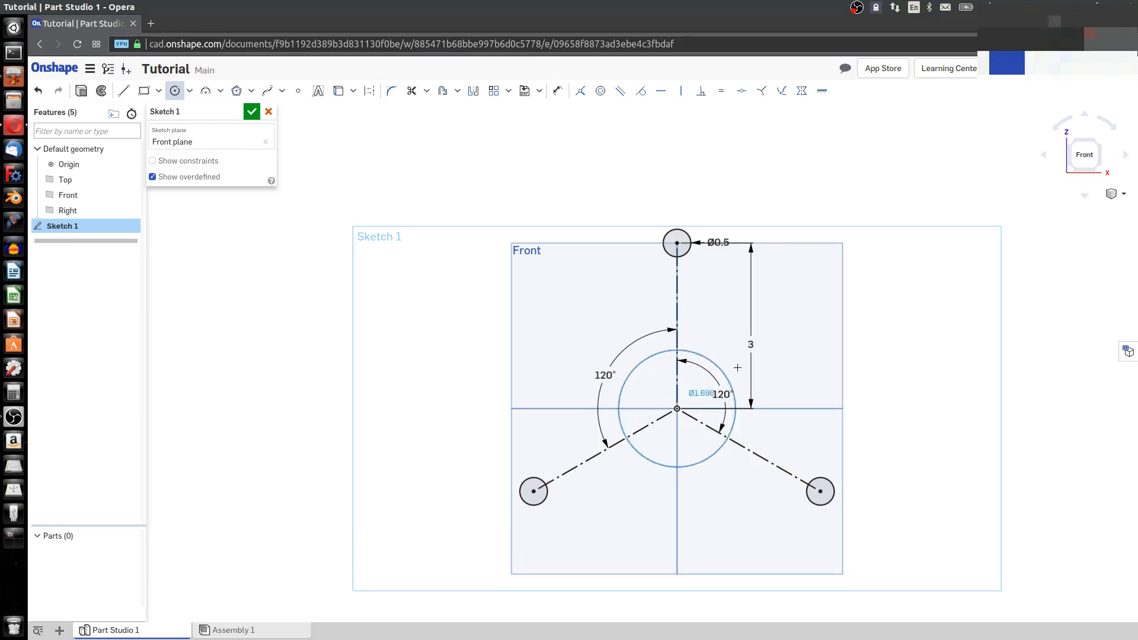
left_click(767, 349)
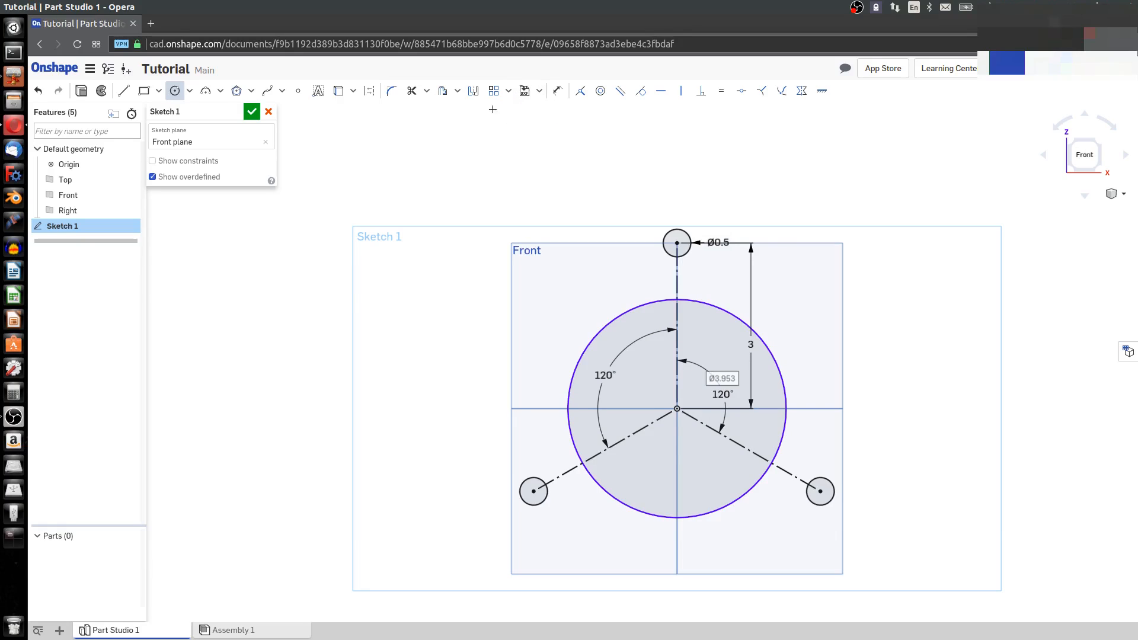
Dimension the diameter of the large circle around the origin at 4 in
left_click(557, 91)
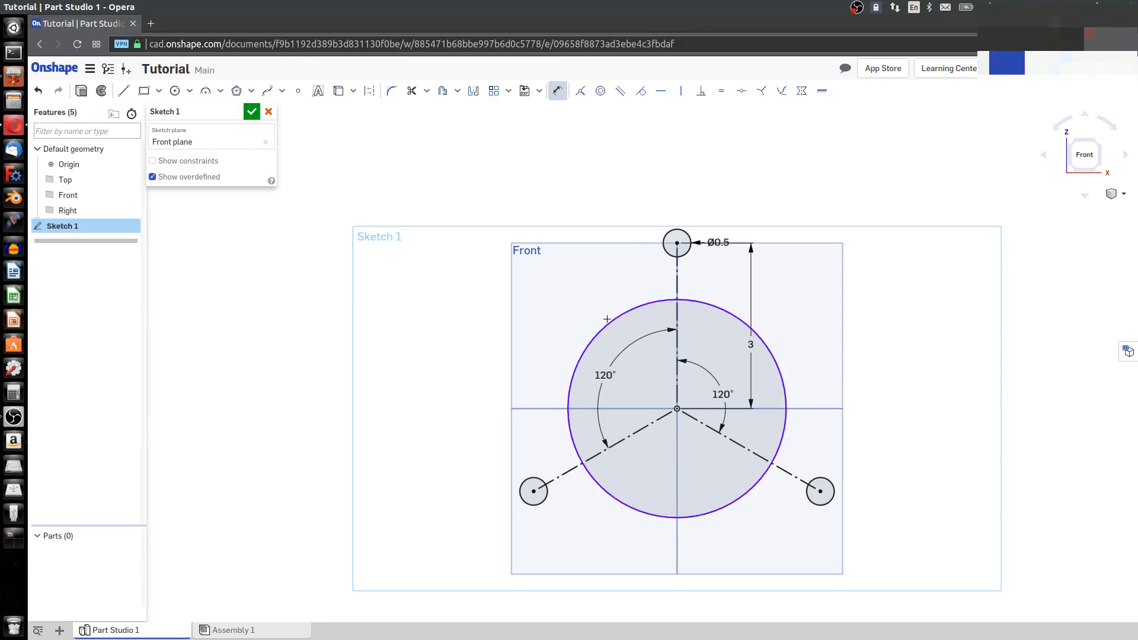
left_click(790, 319)
left_click(955, 321)
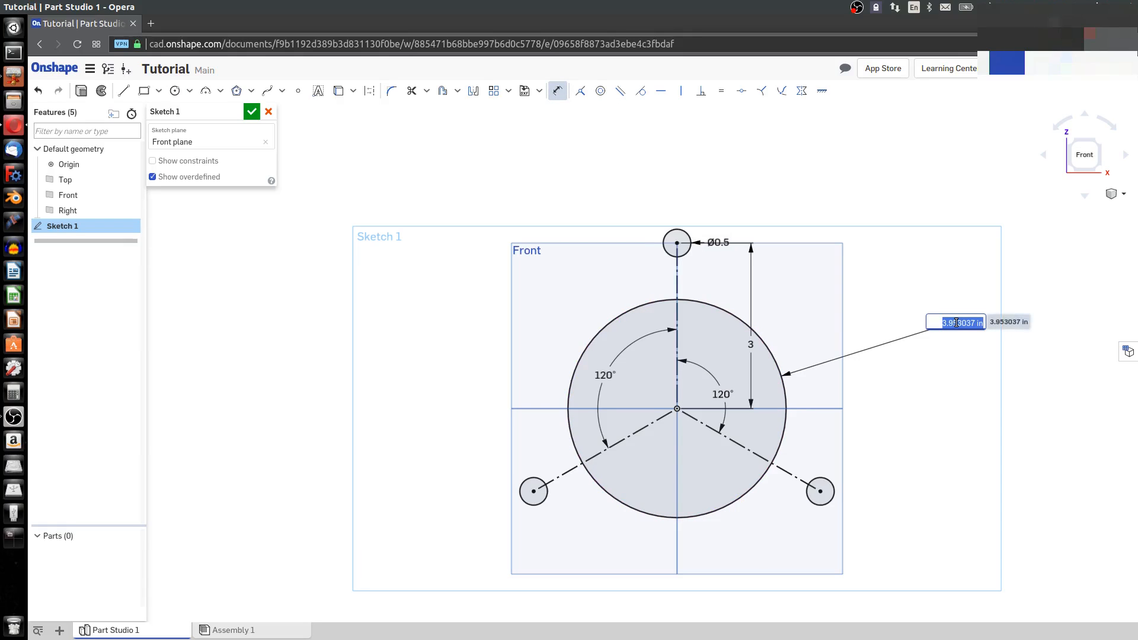
type("4")
key("Return")
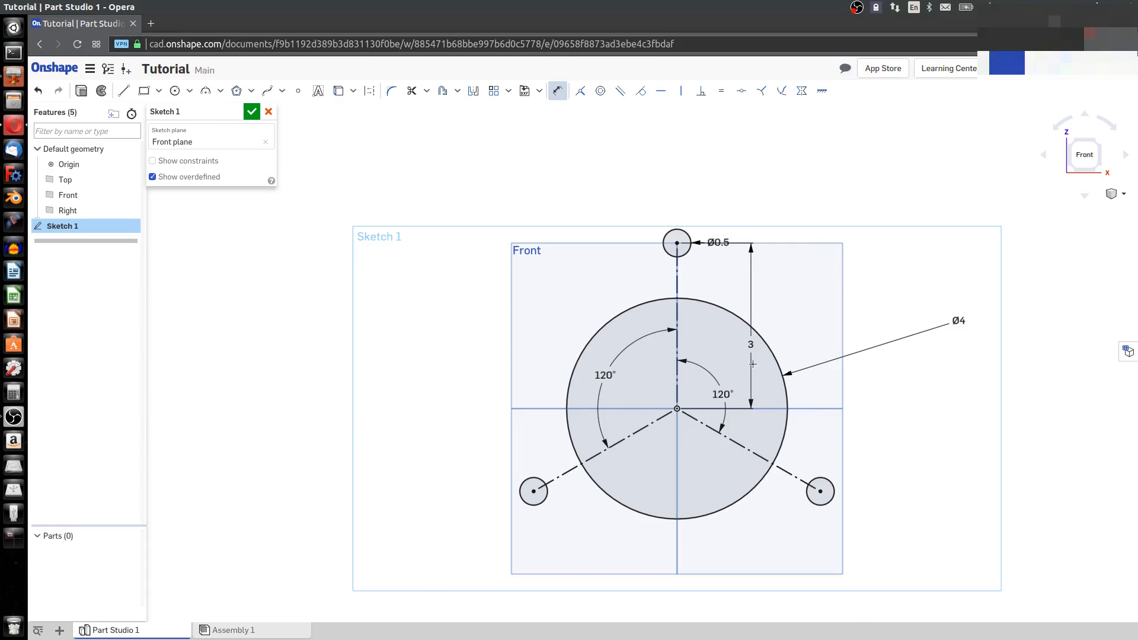
Draw a three-point arc over the small top circle, and move the arc's centre point to the right of that circle
left_click(206, 90)
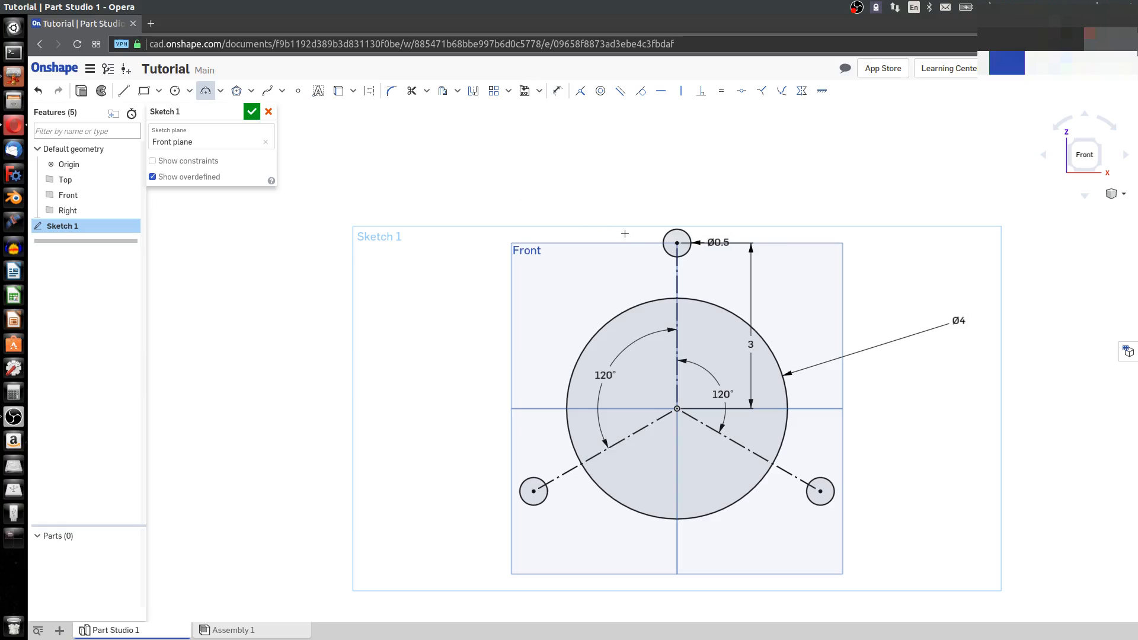
left_click(740, 237)
left_click(720, 217)
key("Escape")
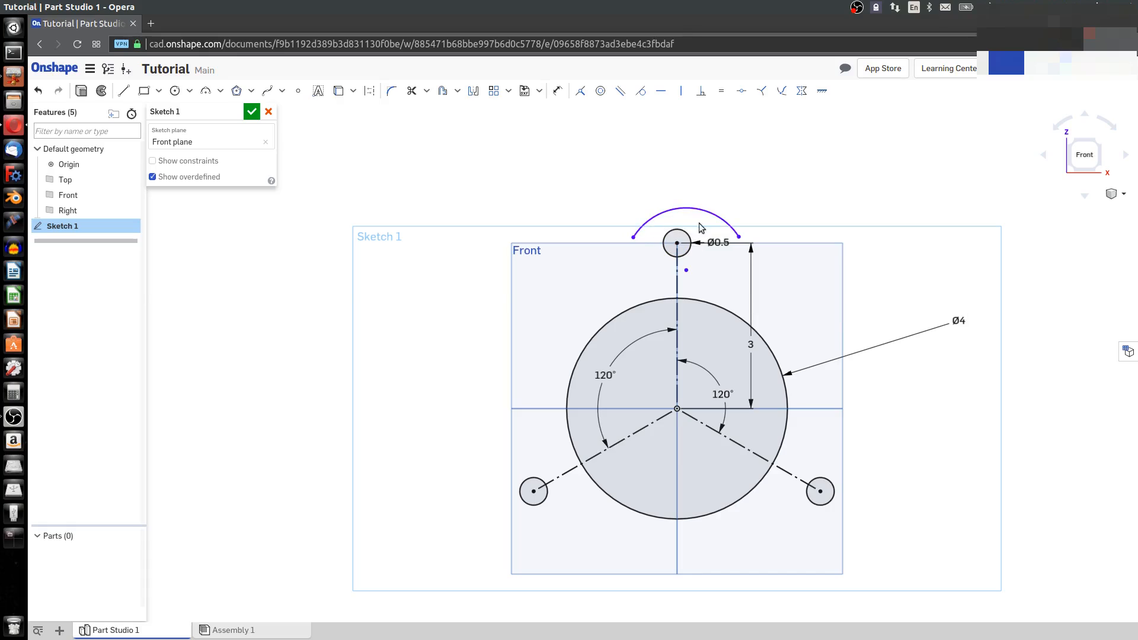
left_click(648, 223)
left_click_drag(686, 270, 732, 241)
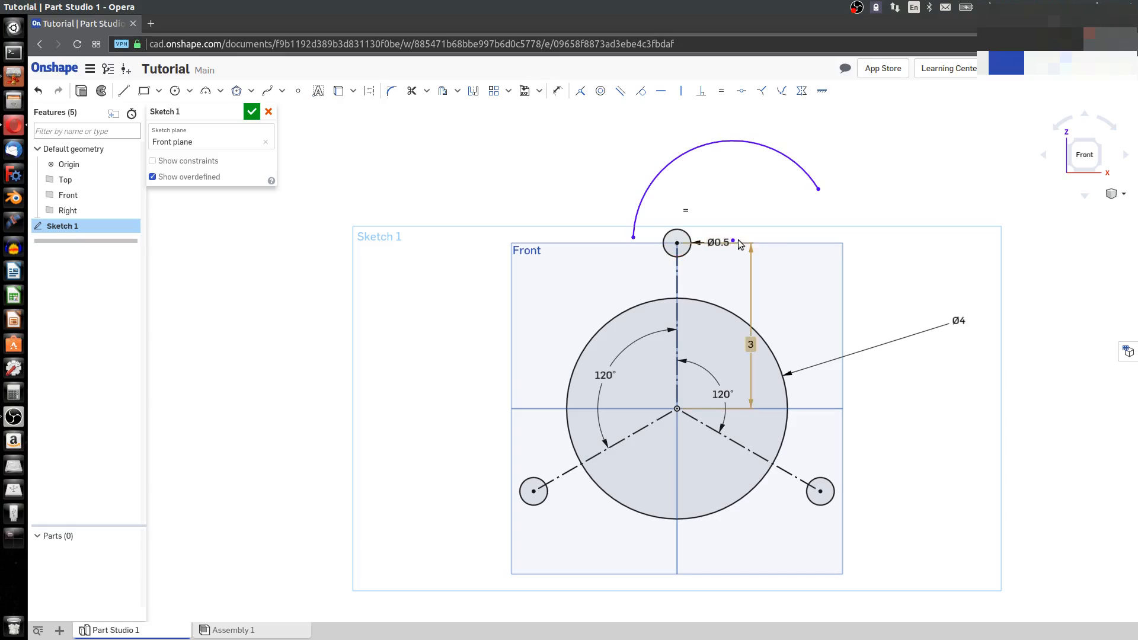
Make the arc concentric with the small top circle and shrink it to a short arc just above that circle
left_click(678, 244)
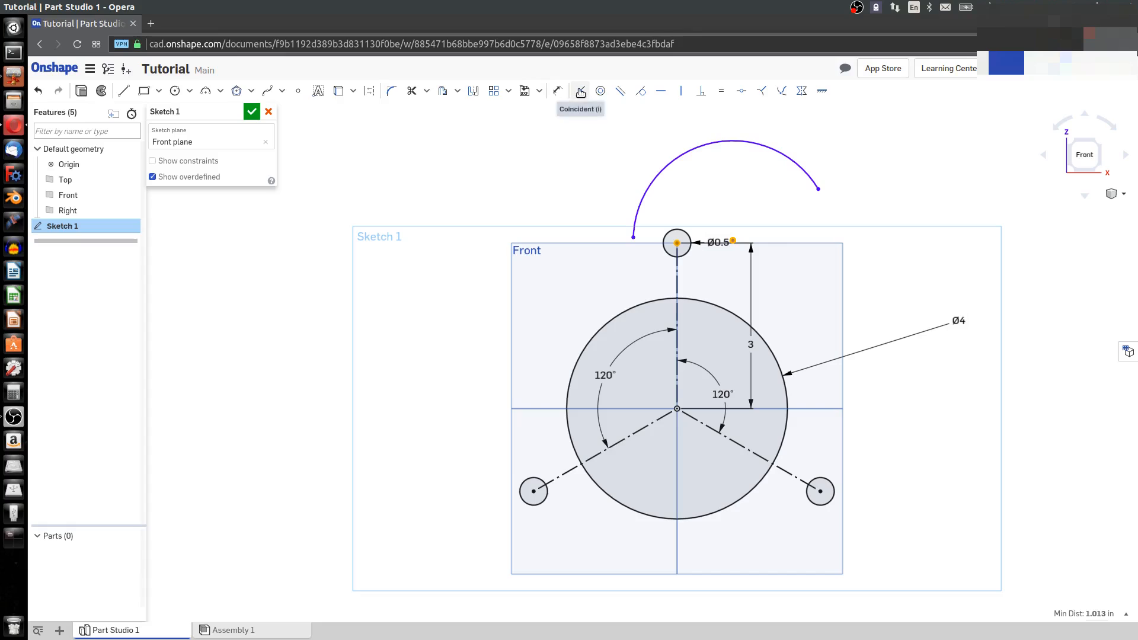
left_click(685, 155)
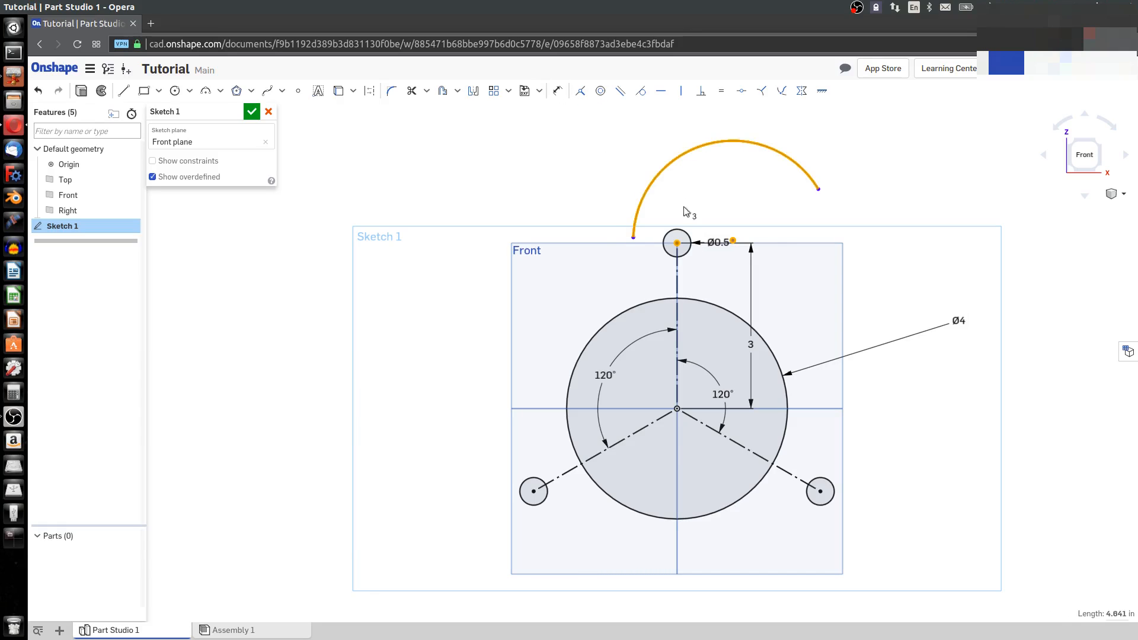
left_click(682, 235)
left_click(600, 91)
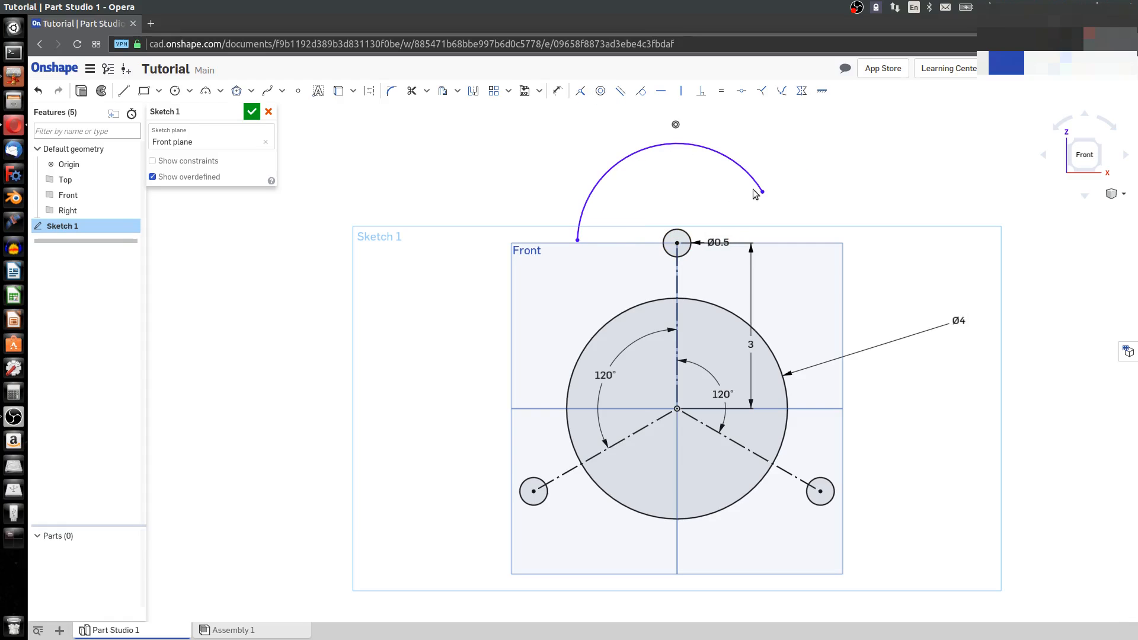
left_click_drag(707, 149, 710, 221)
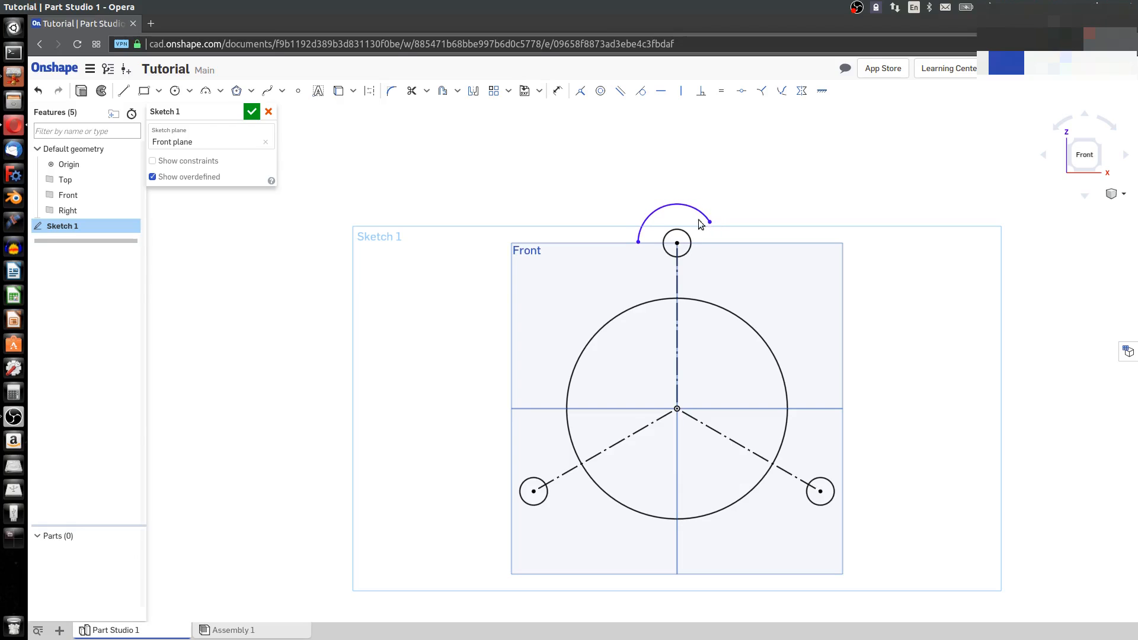
mouse_move(640, 241)
left_mouse_down()
mouse_move(658, 216)
mouse_move(652, 225)
left_mouse_up()
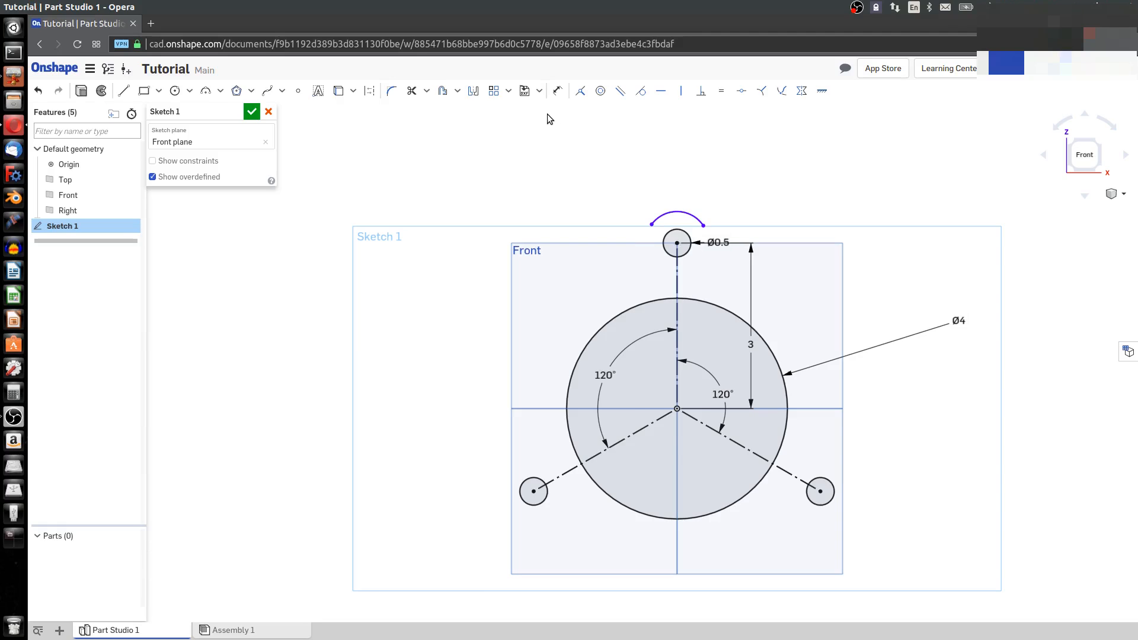
Dimension the gap between the arc and the small top circle at 0.35 in
left_click(557, 91)
left_click(677, 213)
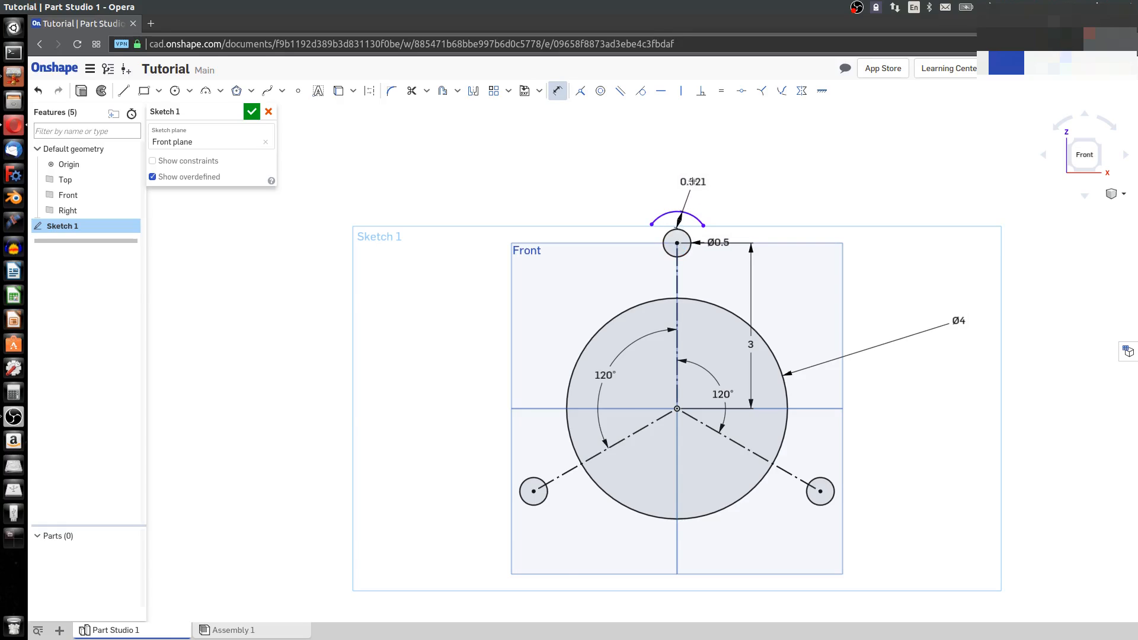
left_click(682, 183)
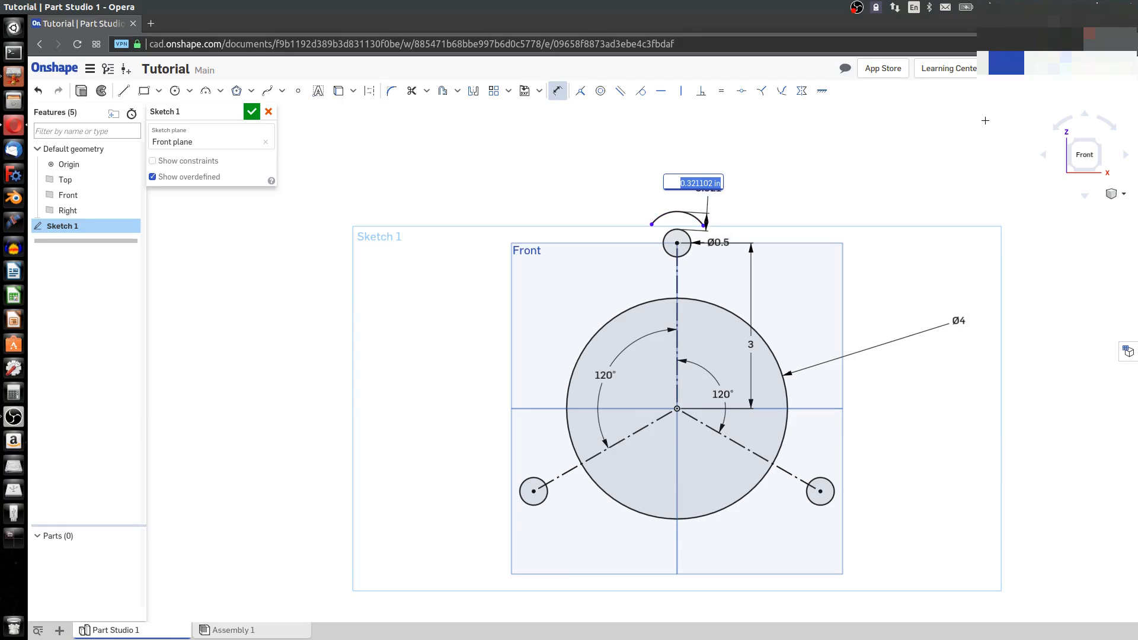
type(".35")
key("Return")
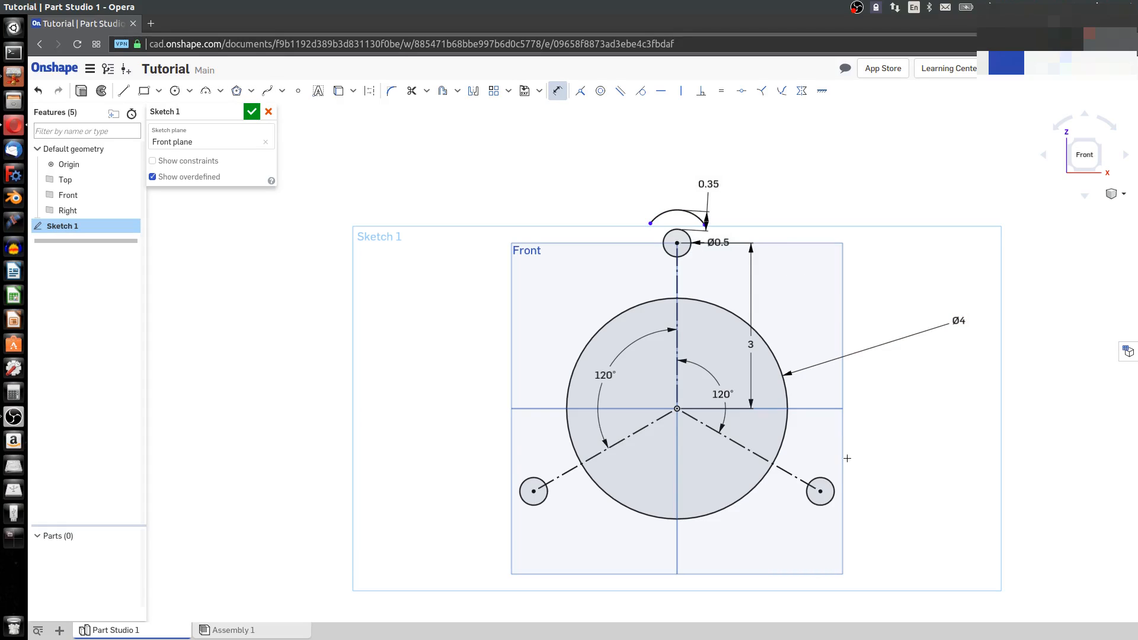
key("Escape")
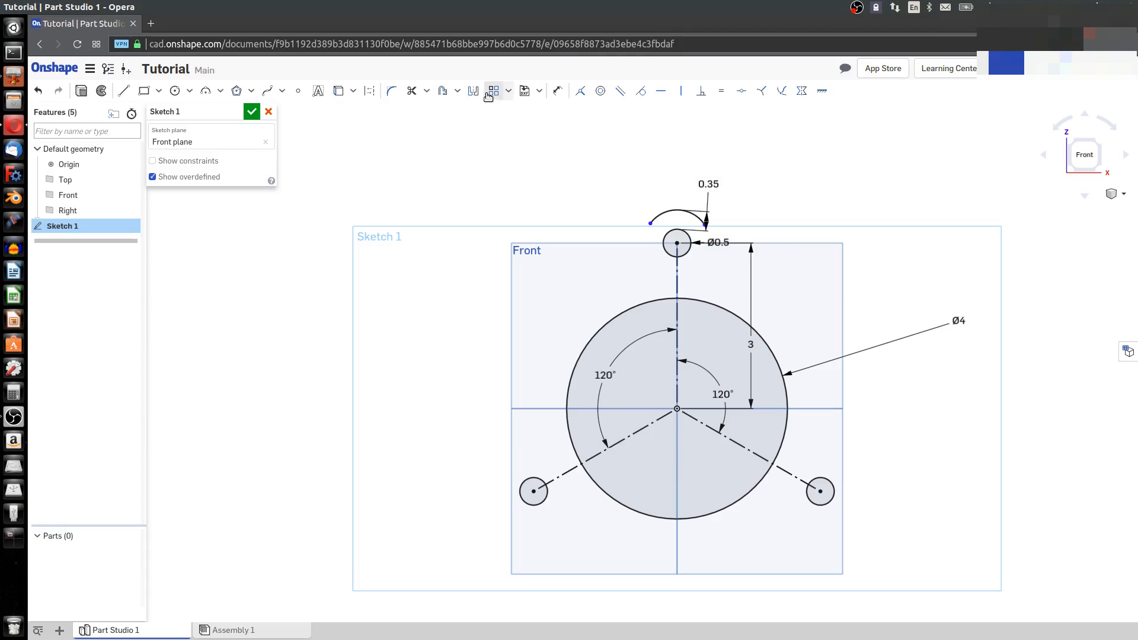
Circular-pattern the top arc around the origin into three instances, reversing the pattern direction
left_click(508, 93)
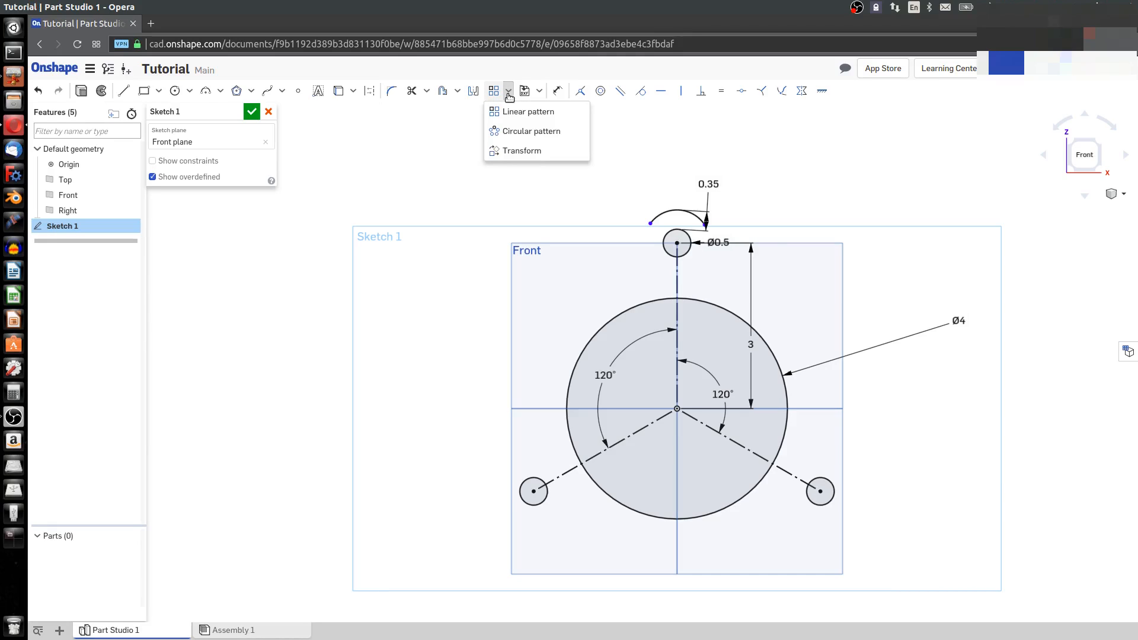
left_click(515, 132)
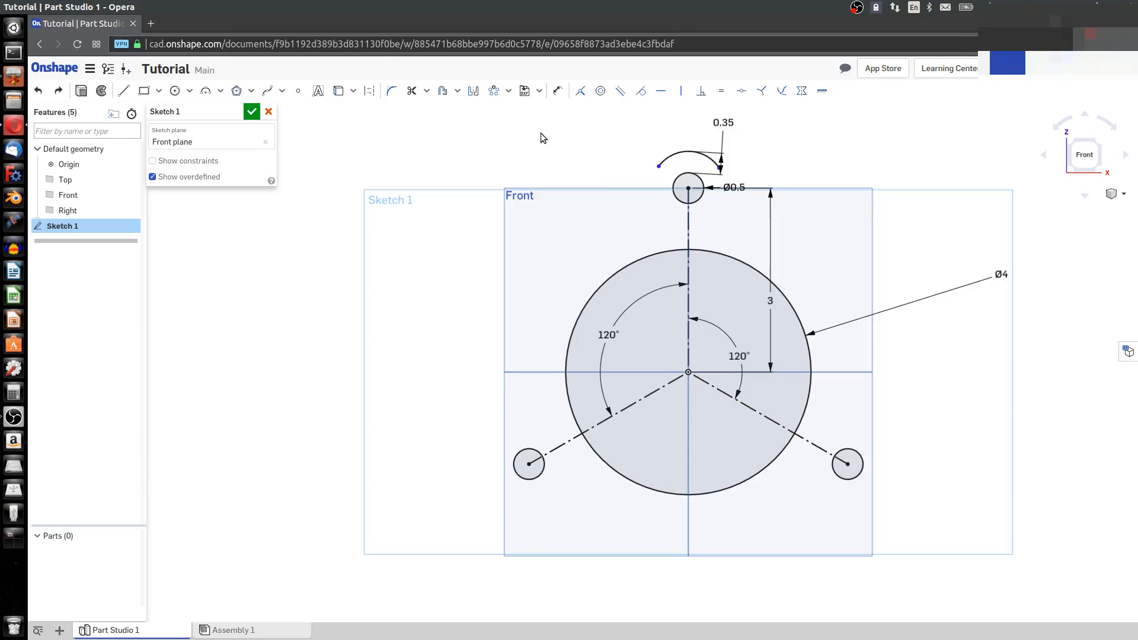
left_click(493, 91)
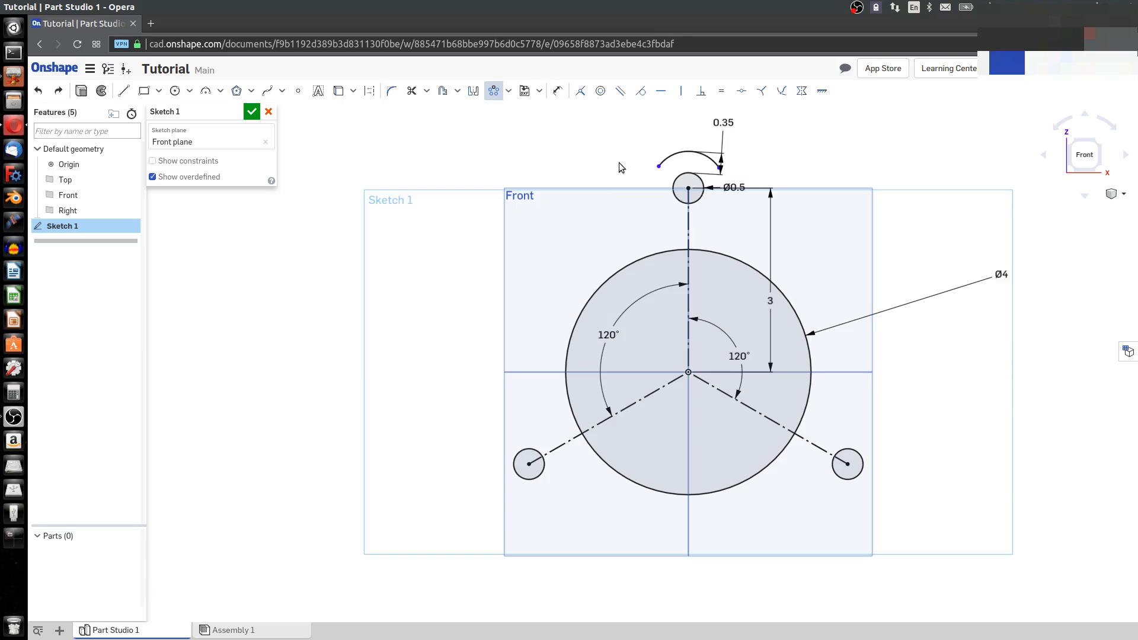
left_click(682, 158)
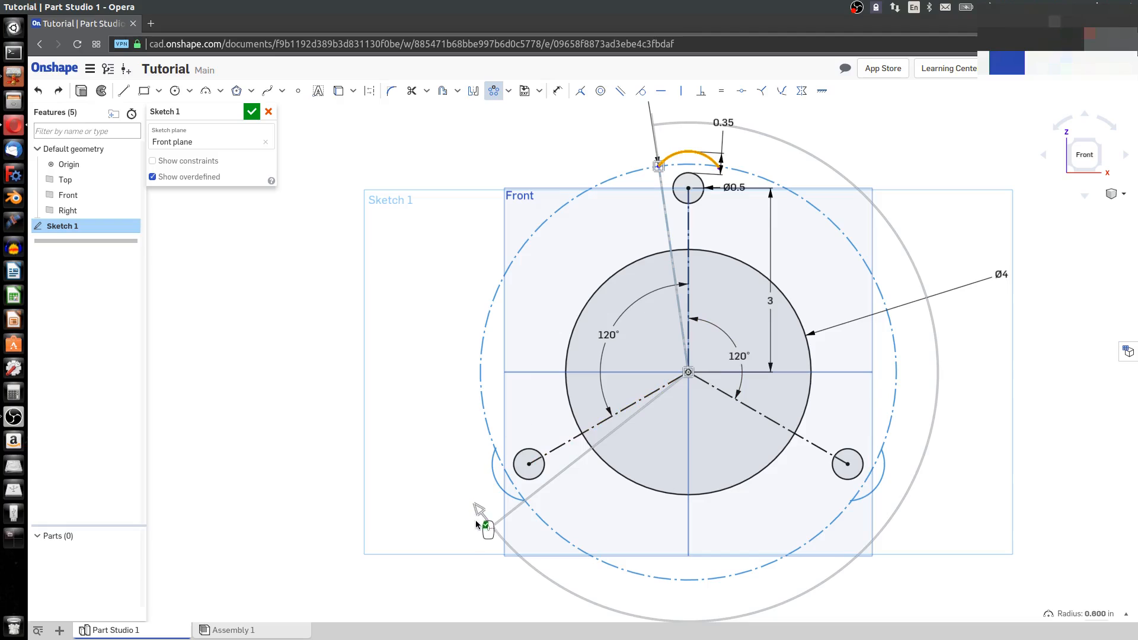
left_click_drag(482, 522, 455, 474)
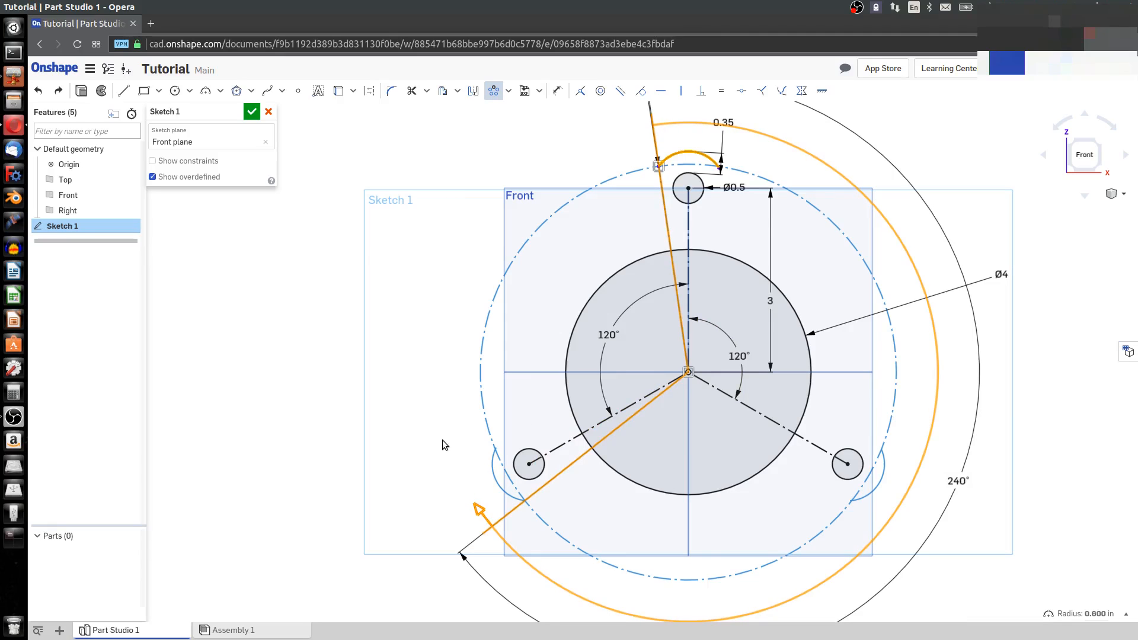
left_click(482, 511)
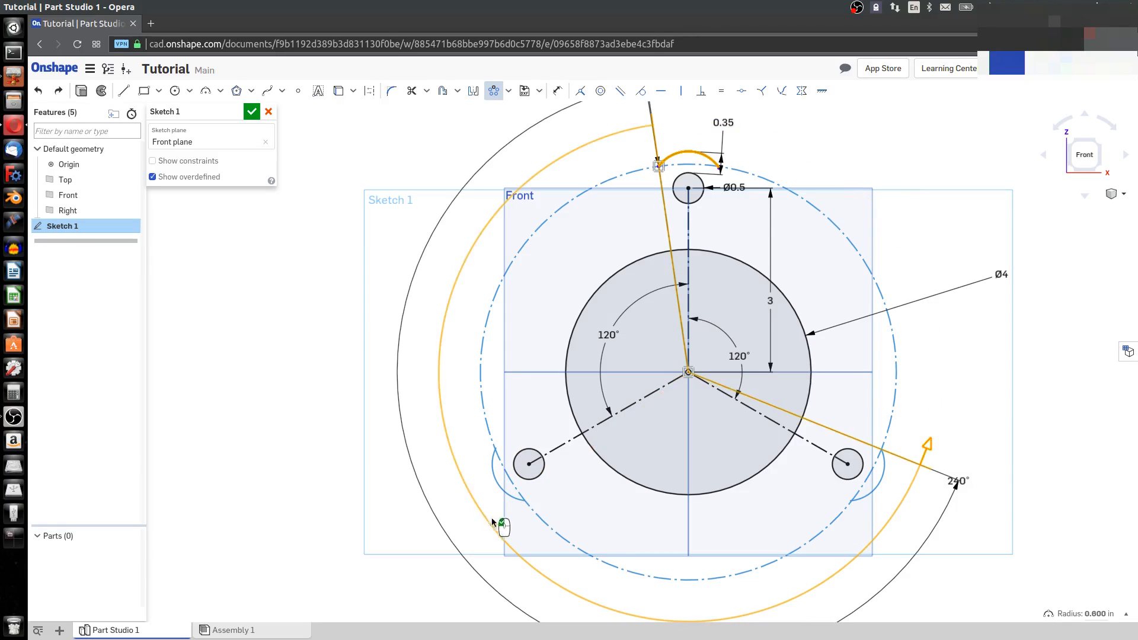
left_click(514, 522)
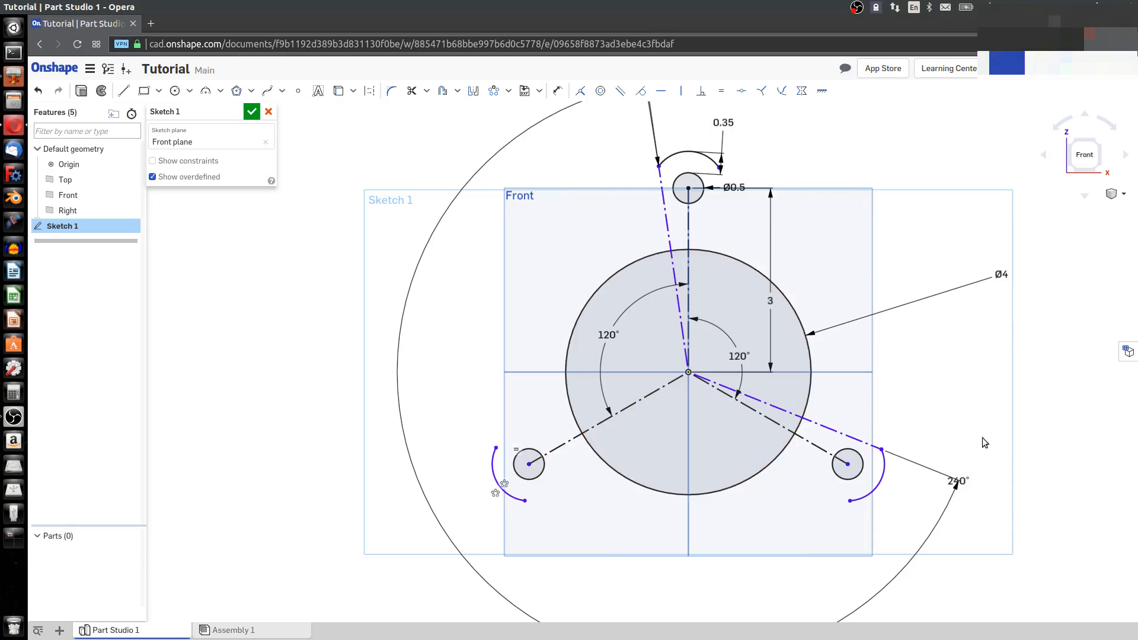
Delete the two slanted construction lines that the circular pattern added from the origin to the arc ends
scroll(985, 436, "down", 1)
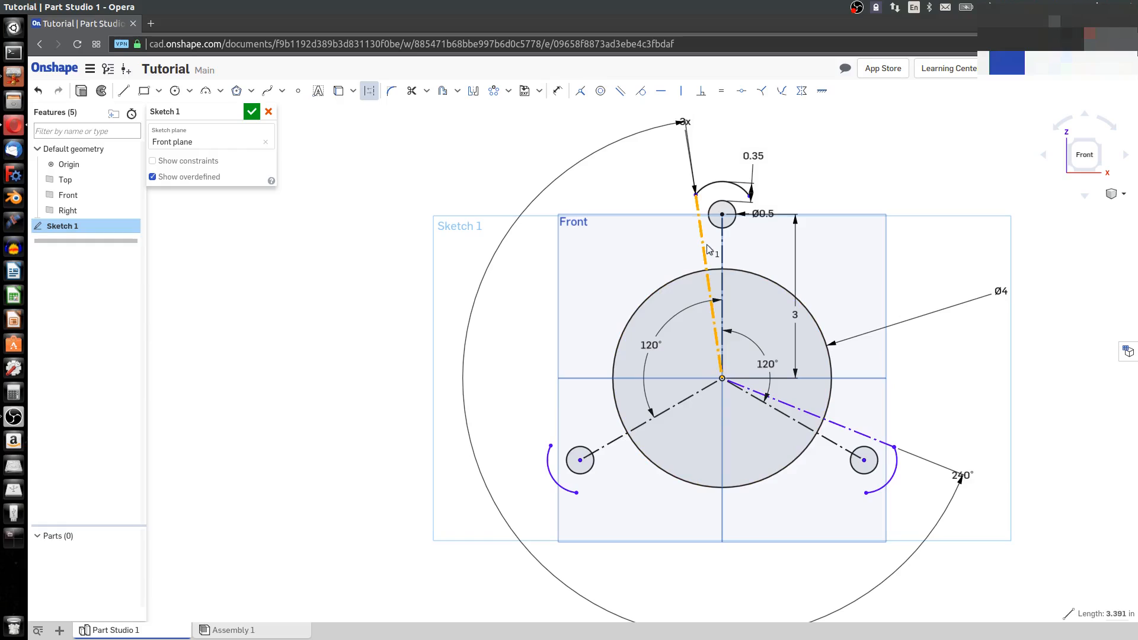
left_click(804, 410)
key("Delete")
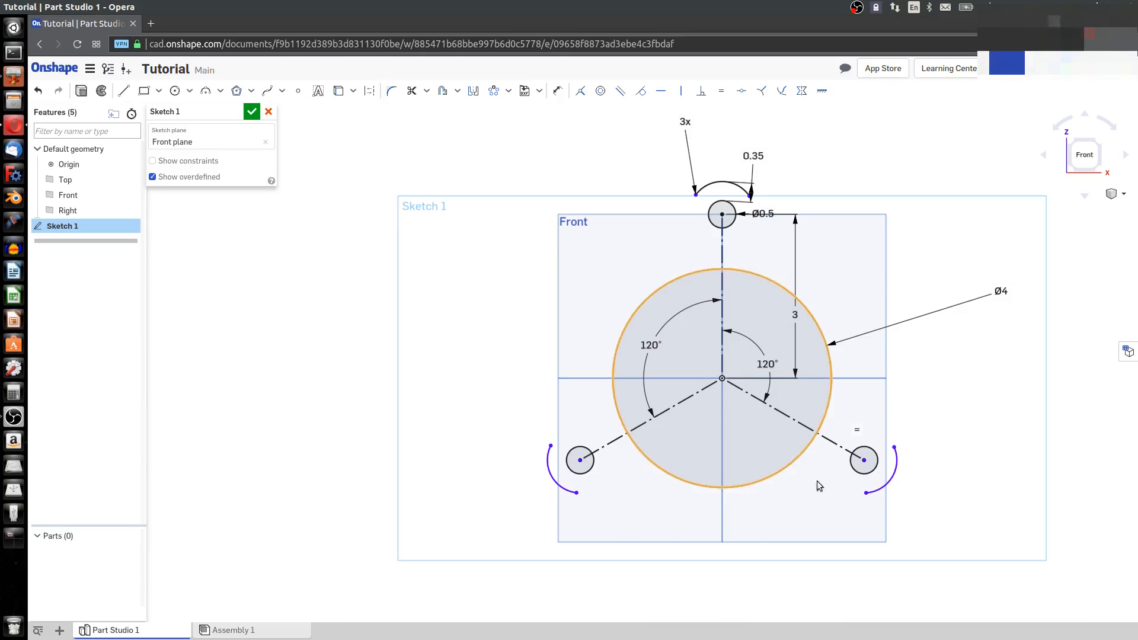
Pull the patterned arcs and the pattern's centre point out of place, and make that centre point coincident with the origin
left_click_drag(869, 497, 791, 452)
mouse_move(715, 335)
left_mouse_down()
mouse_move(732, 332)
mouse_move(699, 407)
mouse_move(790, 402)
mouse_move(724, 367)
mouse_move(691, 382)
mouse_move(729, 382)
mouse_move(691, 376)
mouse_move(681, 356)
left_mouse_up()
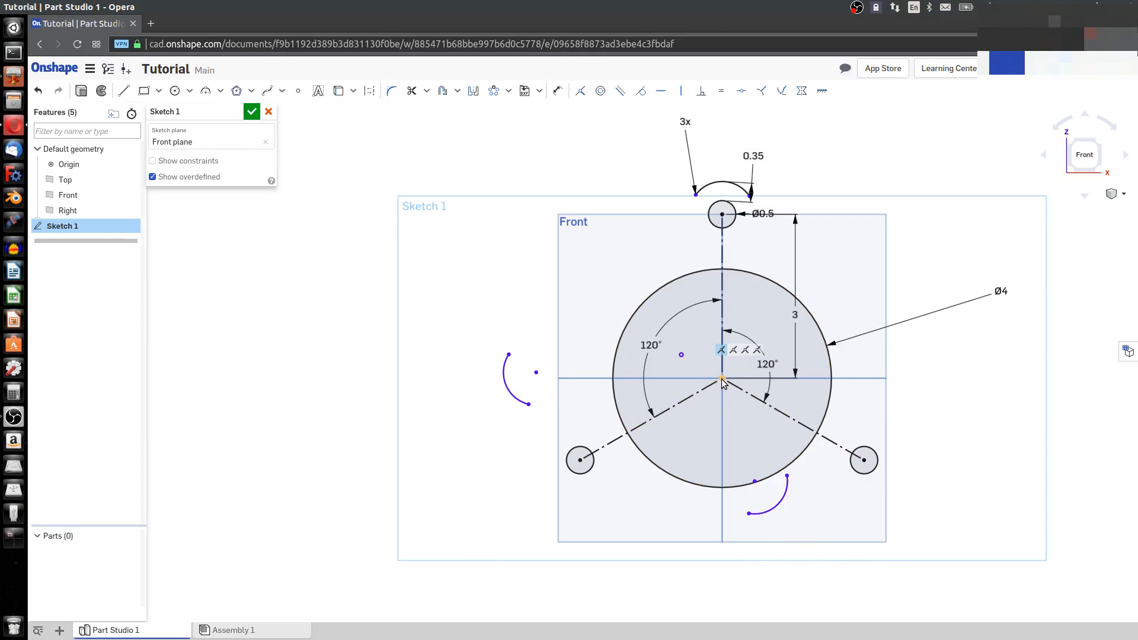
right_click(723, 380)
left_click(698, 364)
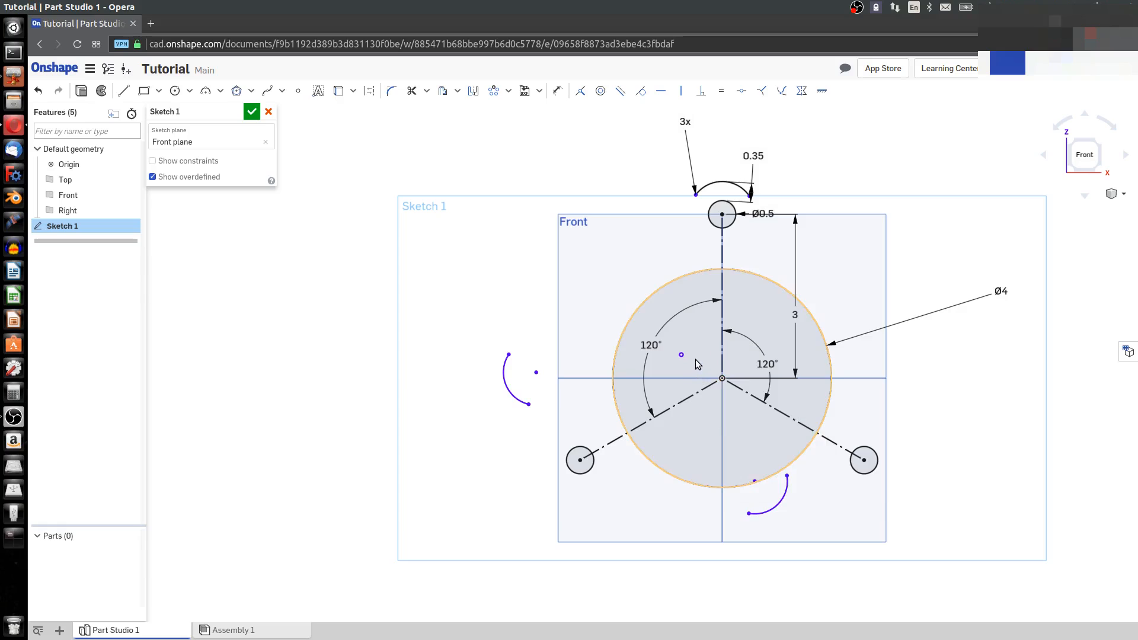
left_click(722, 378)
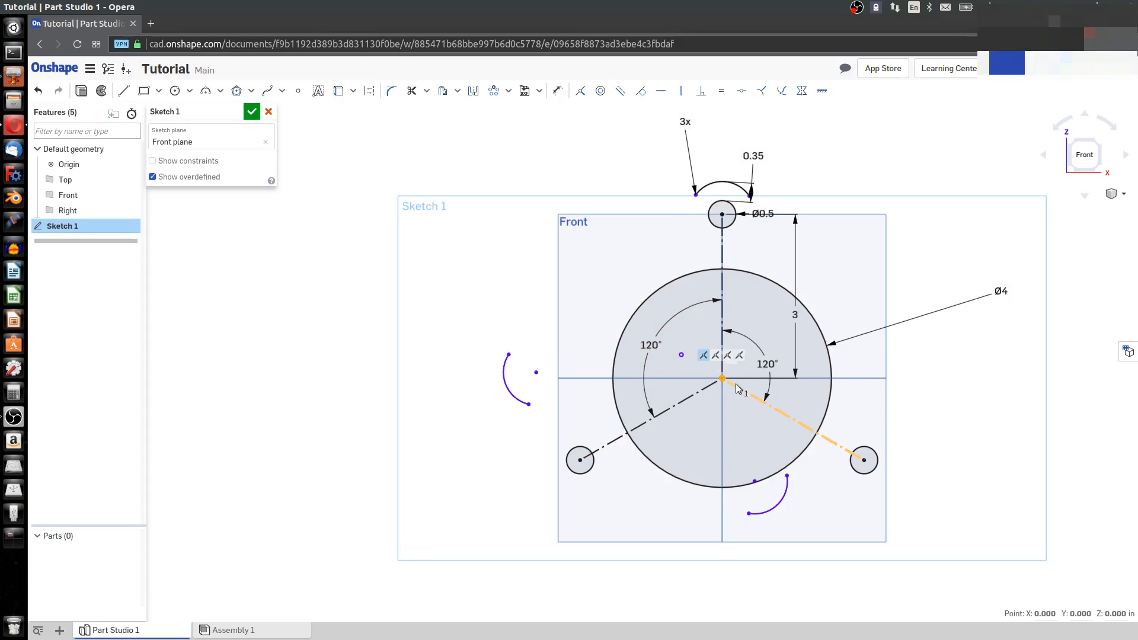
left_click(681, 354)
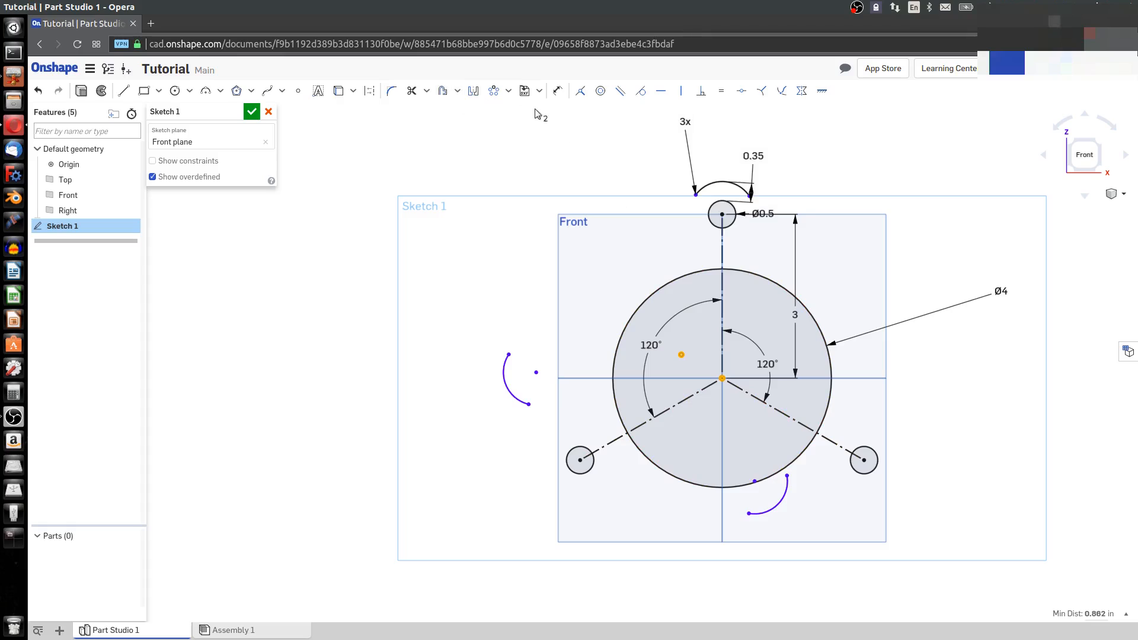
left_click(581, 90)
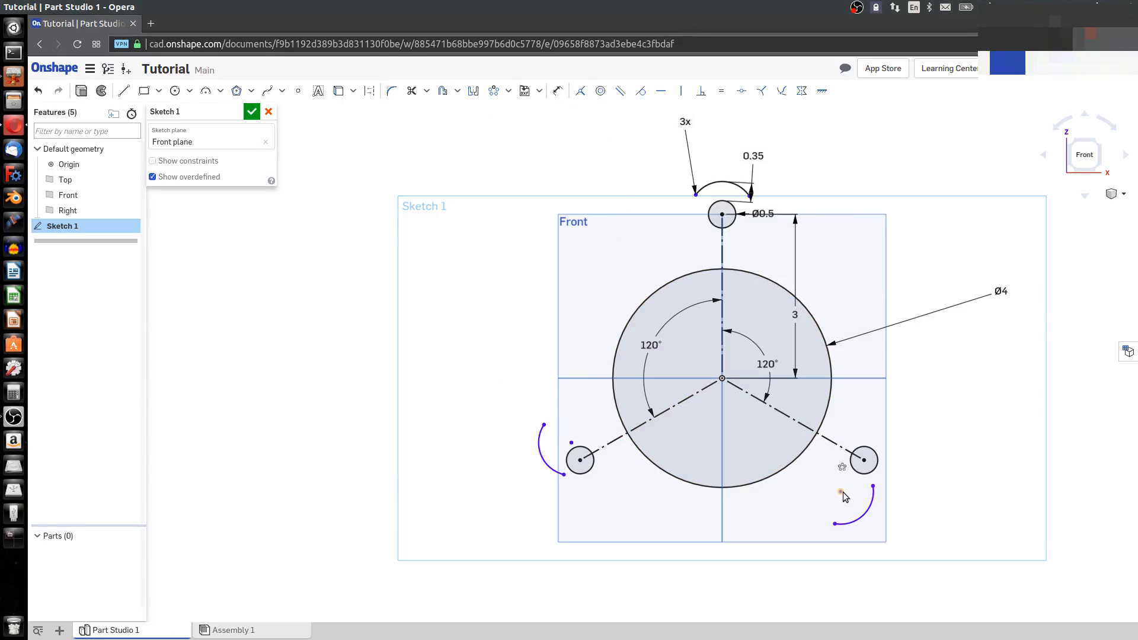
Make the lower-right patterned arc concentric with the small lower-right circle
left_click(870, 510)
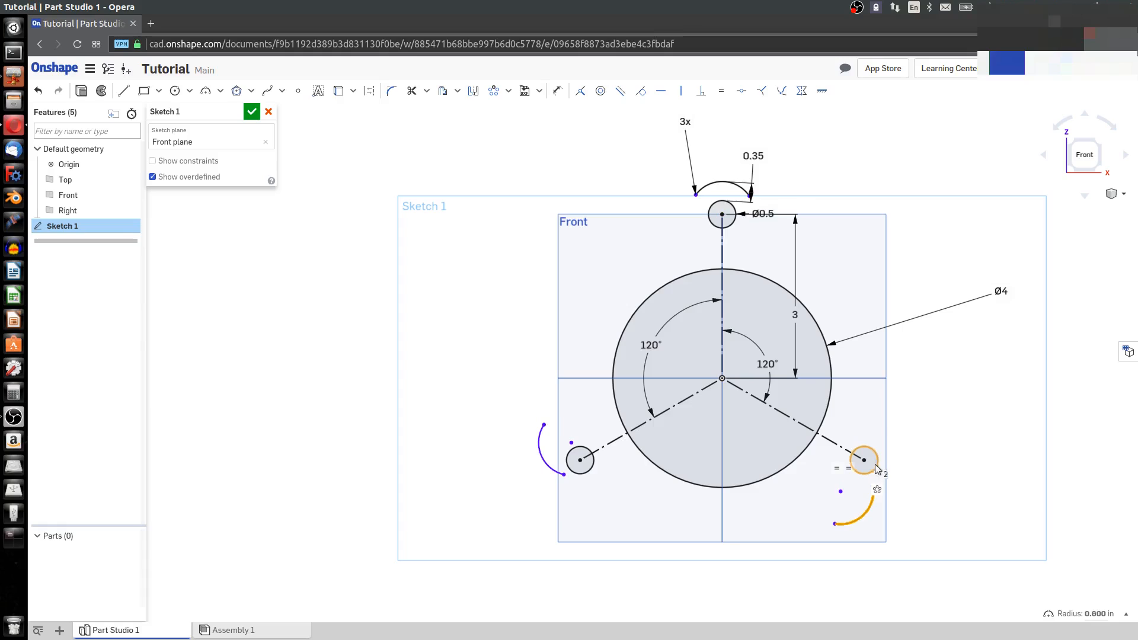
left_click(876, 468)
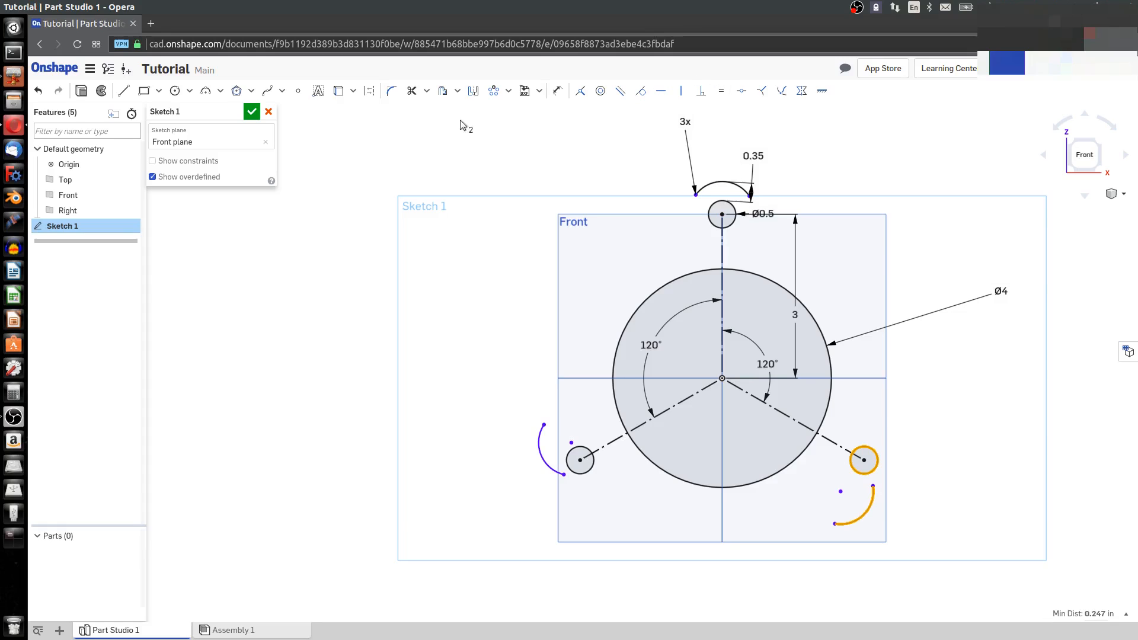
left_click(601, 91)
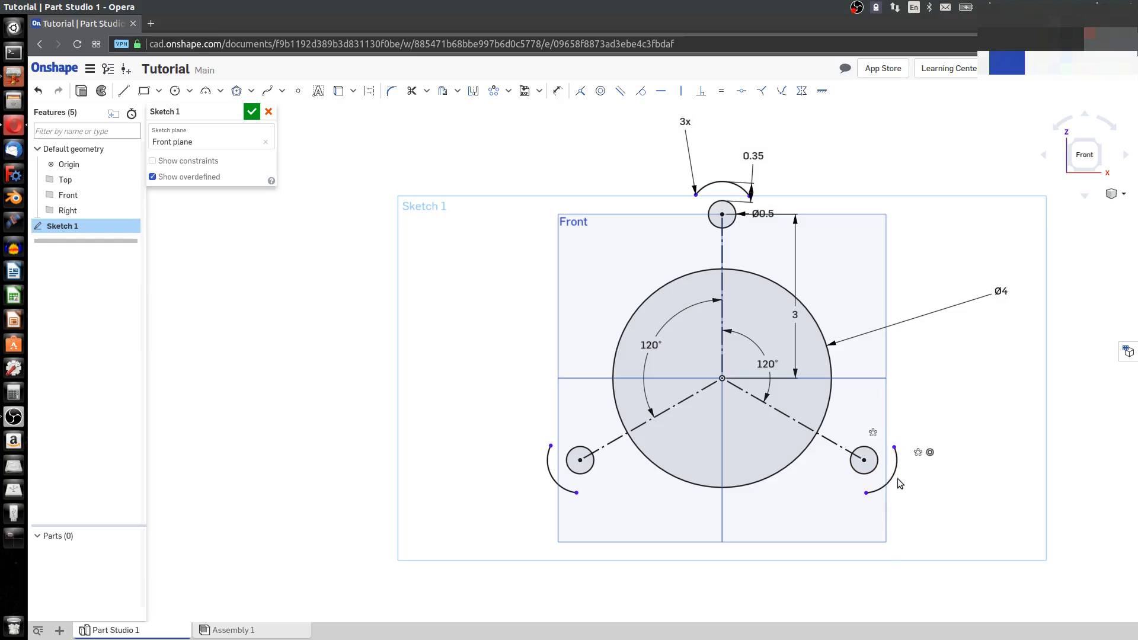
mouse_move(894, 448)
left_mouse_down()
mouse_move(886, 423)
mouse_move(894, 447)
left_mouse_up()
Draw three straight lines joining the ends of neighbouring arcs to close the rounded triangular outline
left_click(123, 90)
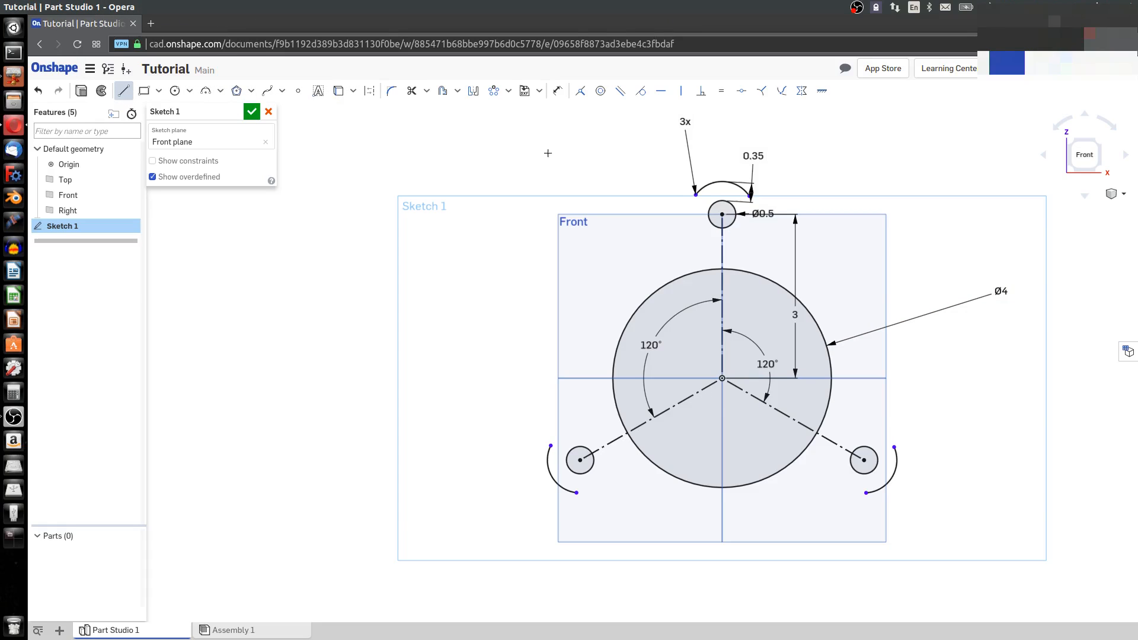
left_click(696, 195)
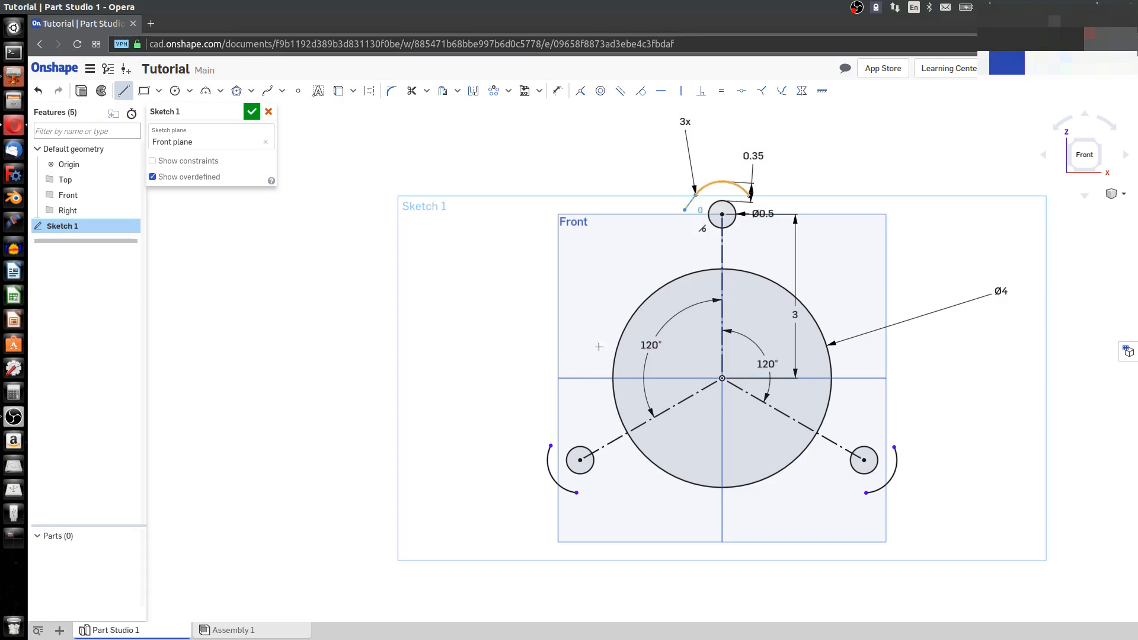
left_click(551, 445)
left_click(576, 492)
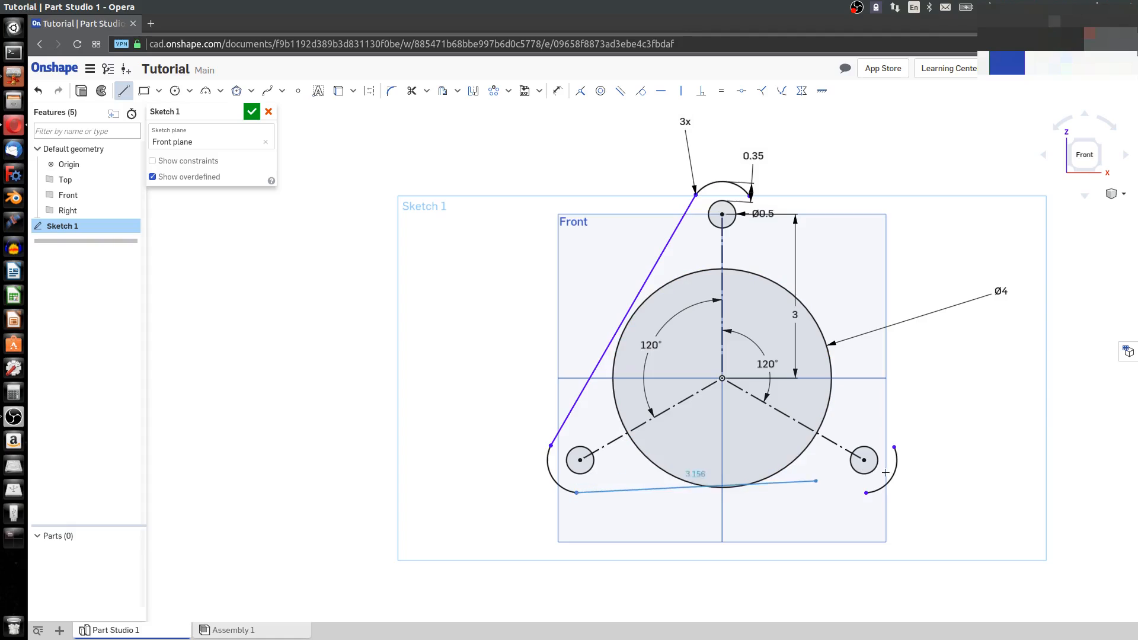
left_click(867, 493)
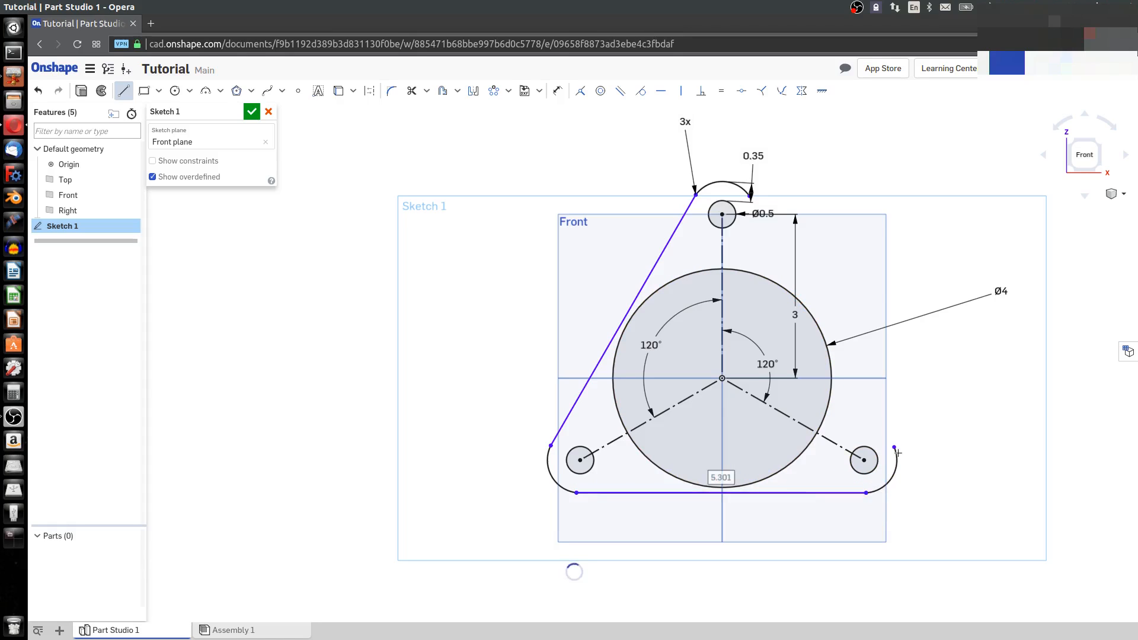
left_click(894, 447)
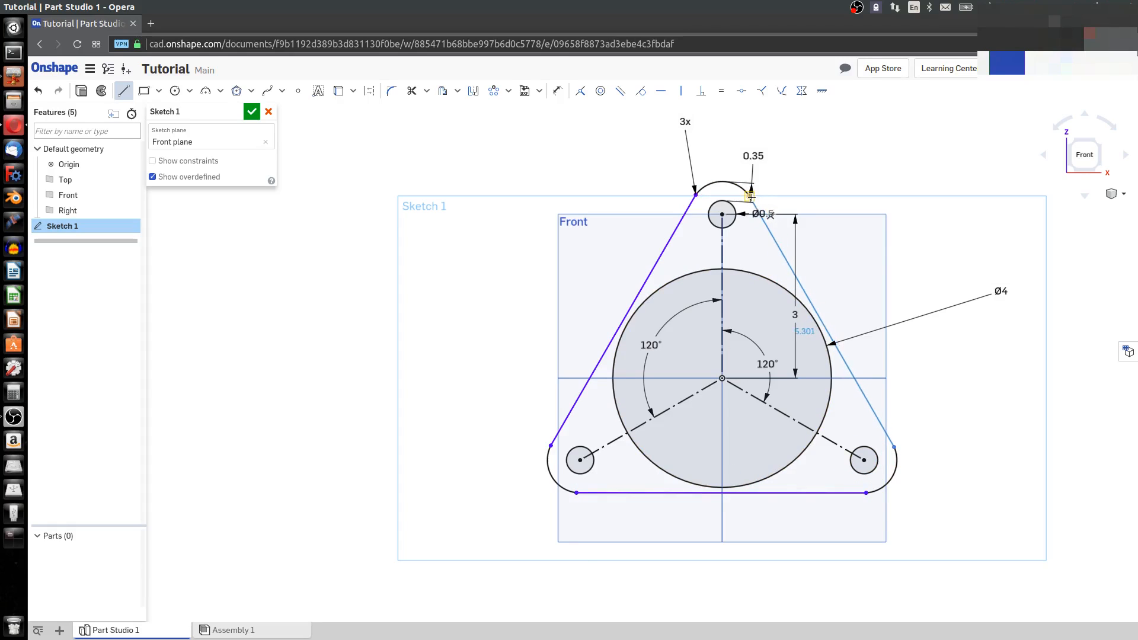
left_click(752, 196)
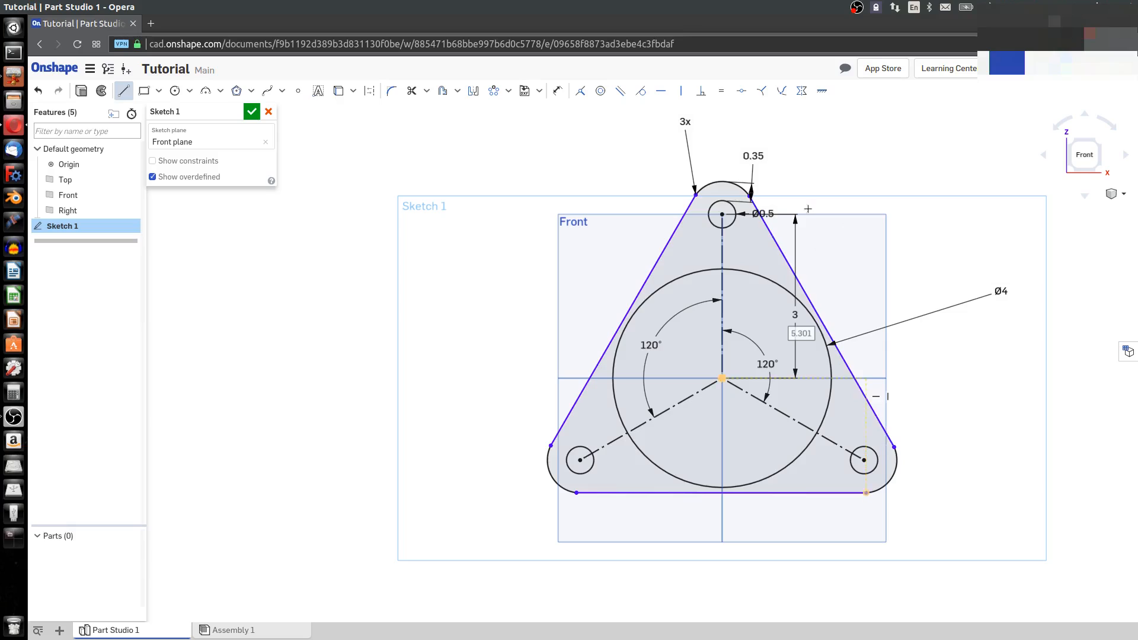
key("Escape")
Make the outline's left slanted line tangent to the top arc
left_click(707, 187)
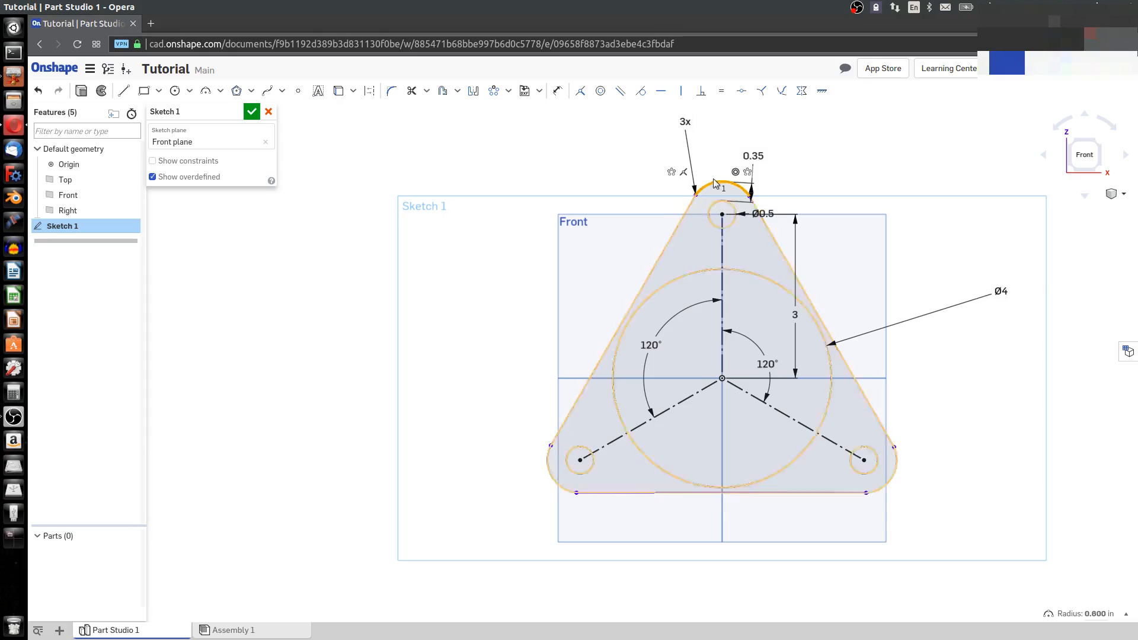
left_click(680, 220)
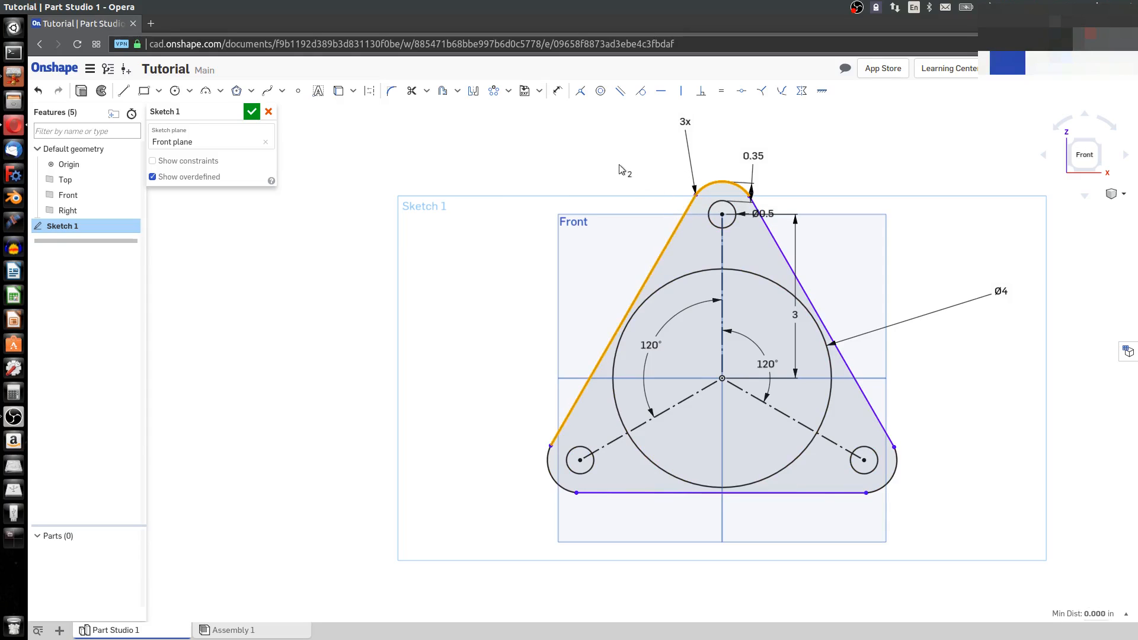
left_click(641, 91)
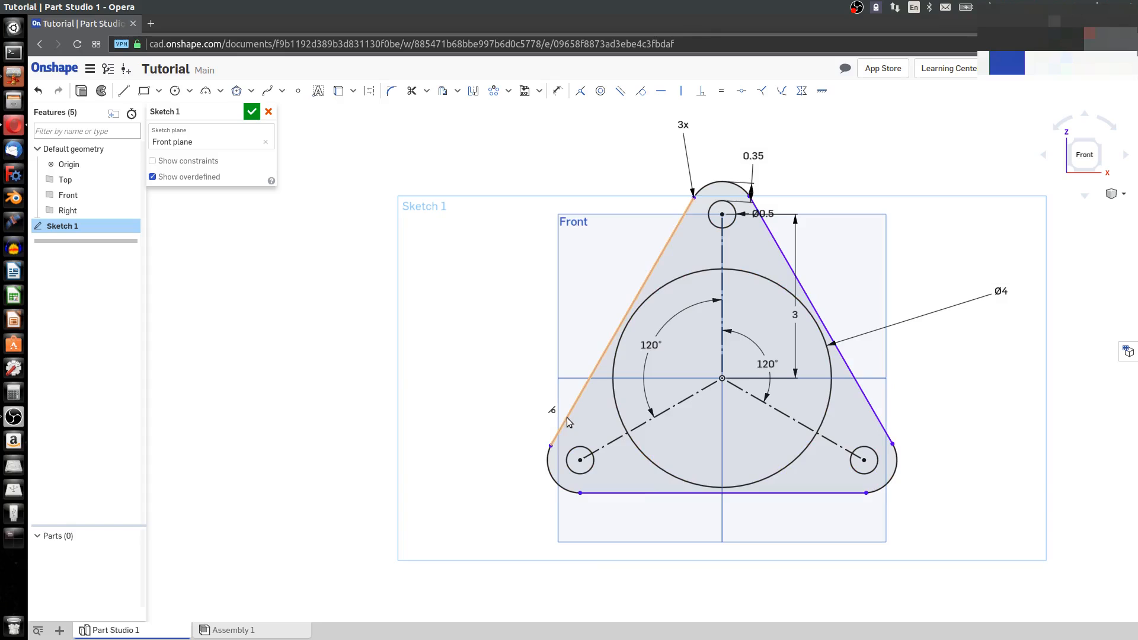
Try to make the outline's right slanted line tangent to the top arc, and delete that tangent constraint
left_click(736, 184)
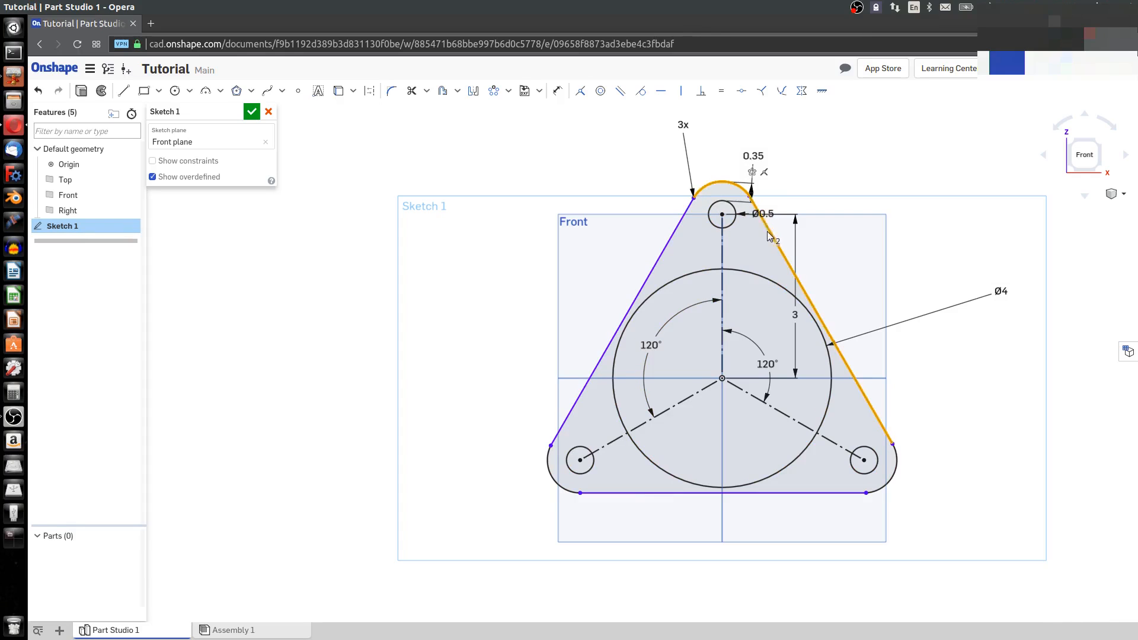
left_click(767, 234)
left_click(641, 90)
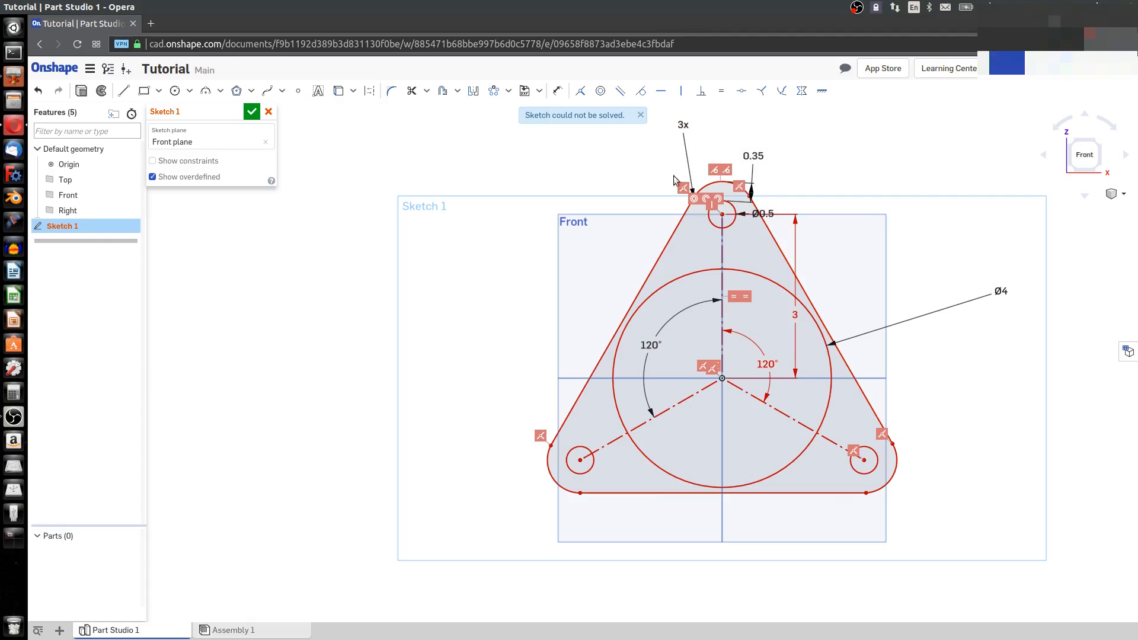
left_click(750, 273)
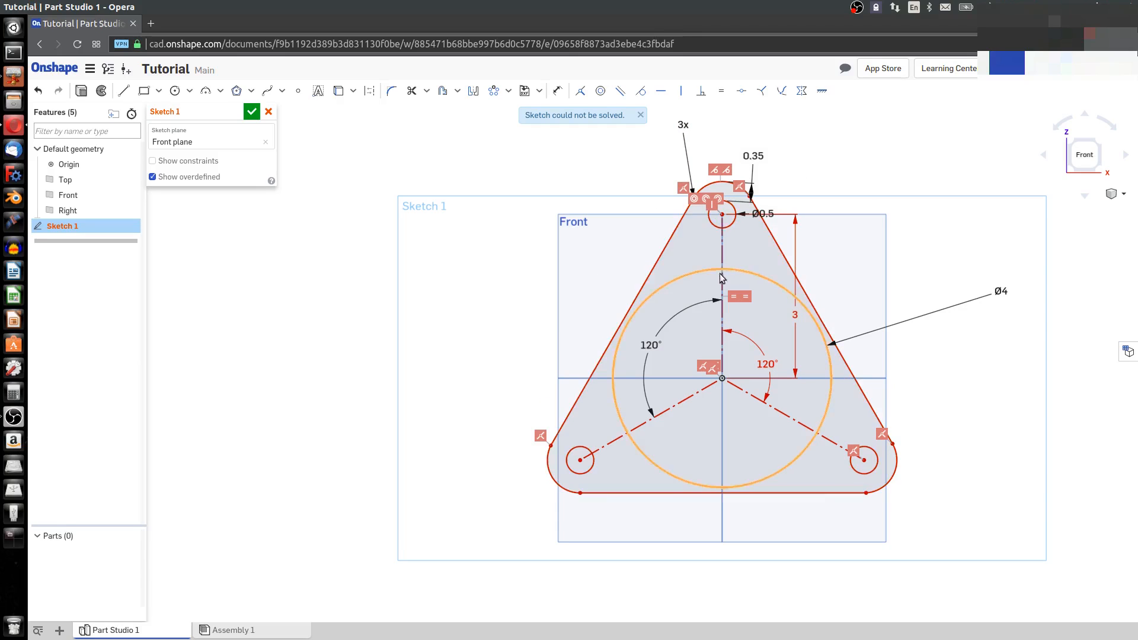
left_click(740, 187)
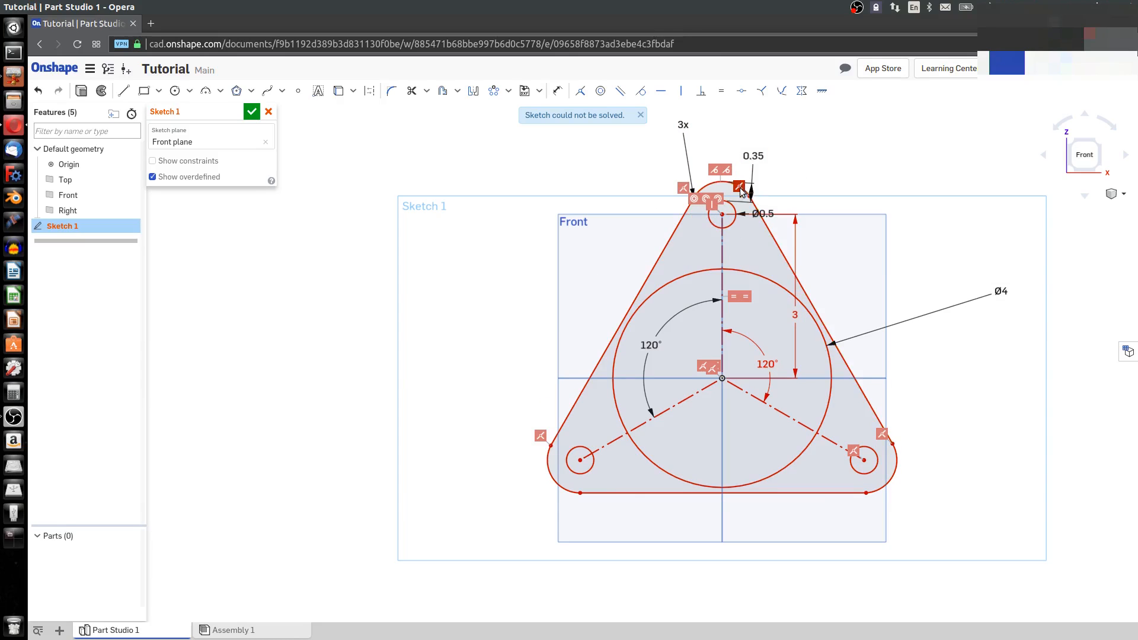
key("Delete")
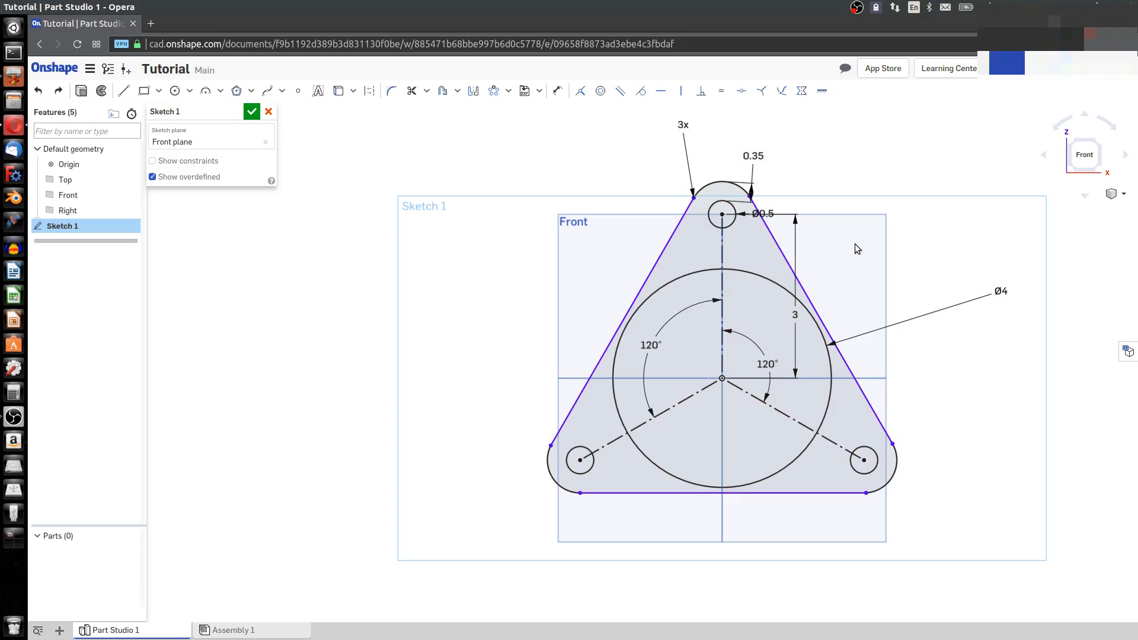
Pull the outline's arc ends along their curves and make the bottom line tangent to the lower-left arc
mouse_move(693, 201)
left_mouse_down()
mouse_move(682, 240)
mouse_move(694, 212)
mouse_move(735, 179)
mouse_move(759, 195)
left_mouse_up()
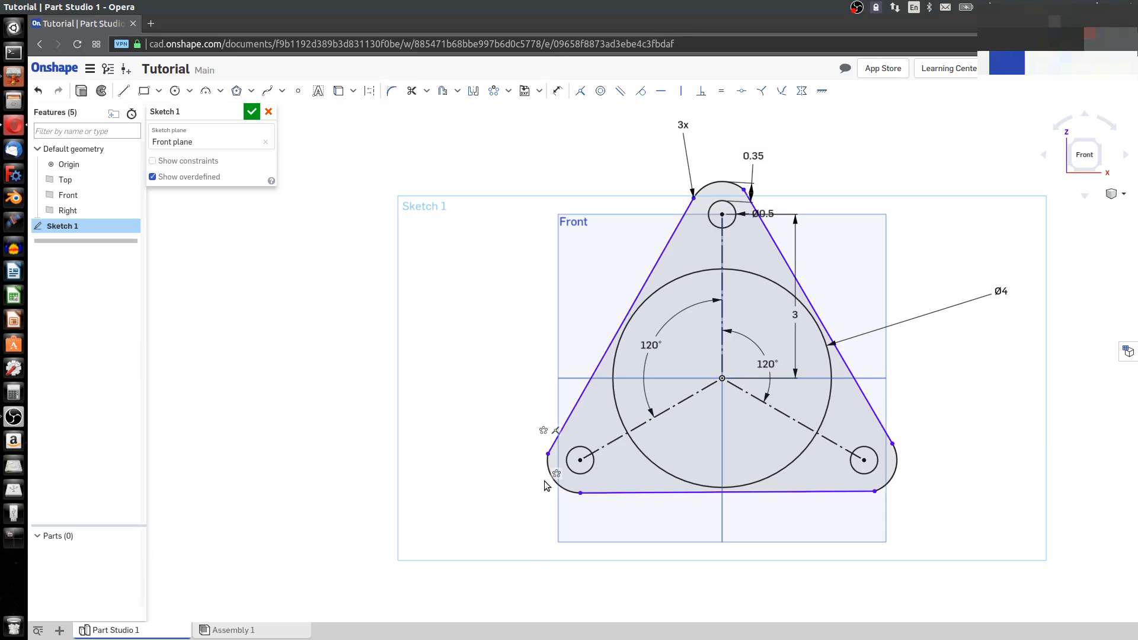
left_click(548, 474)
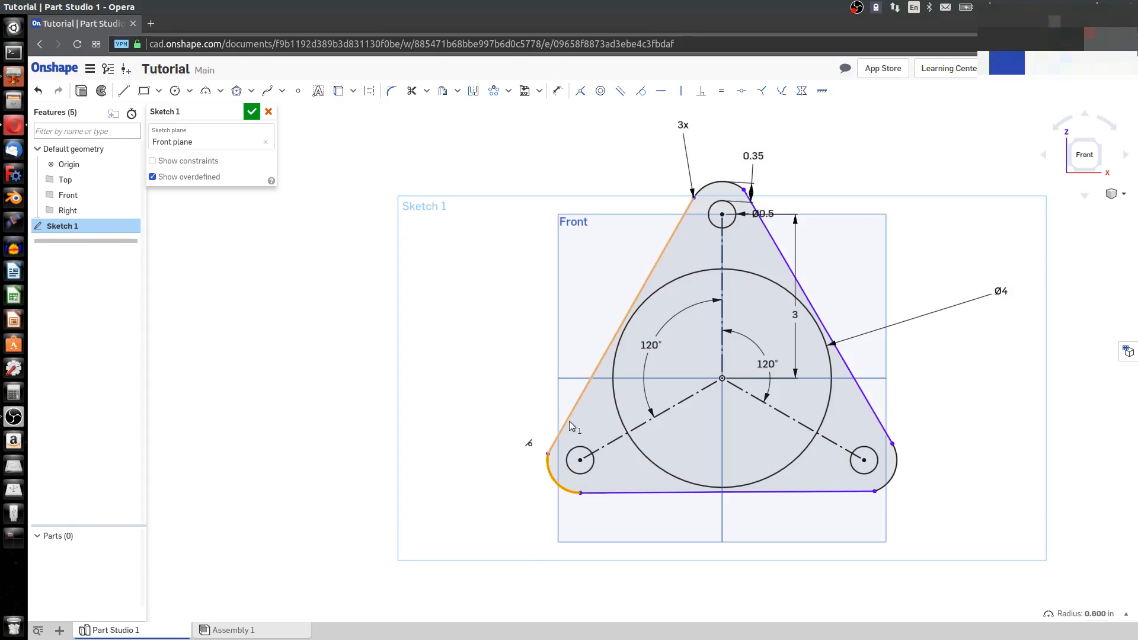
left_click(568, 422)
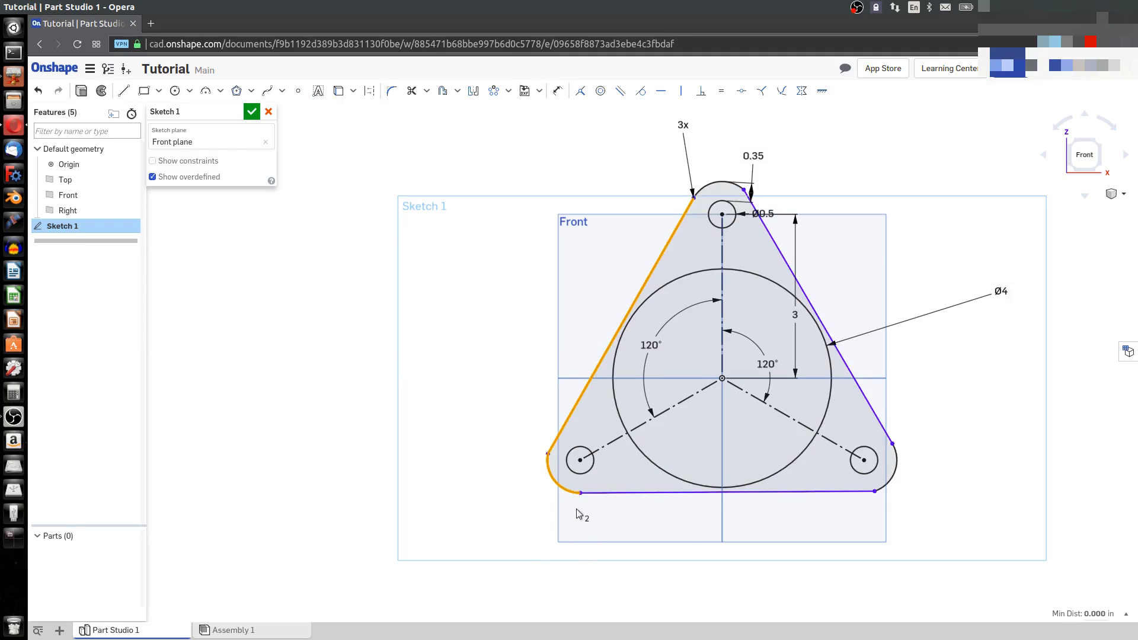
left_click(572, 493)
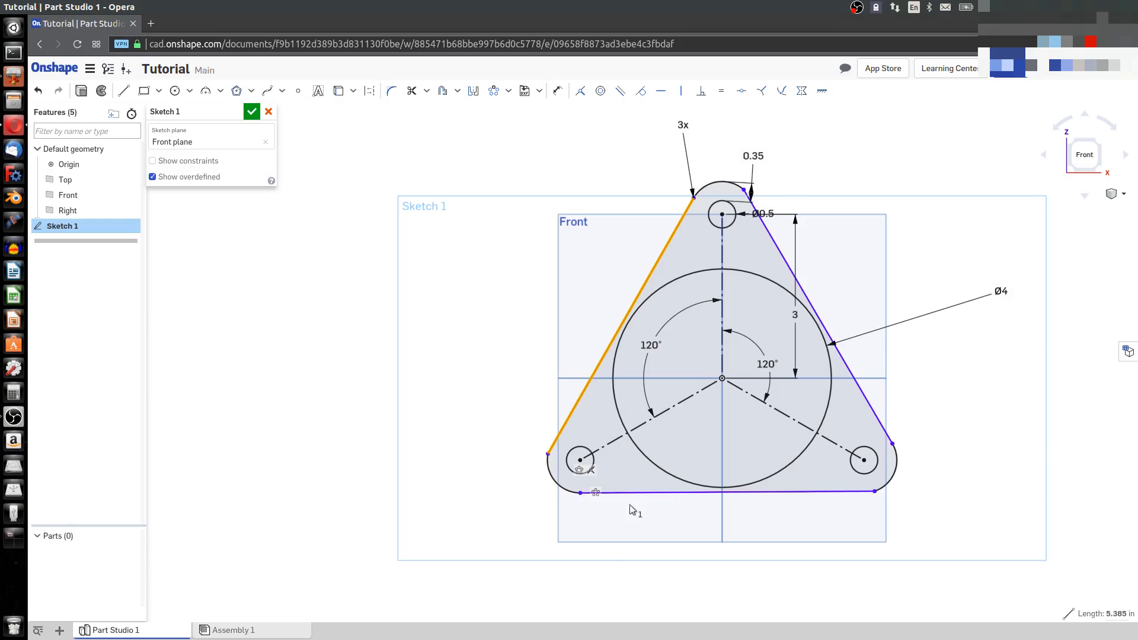
left_click(635, 493)
left_click(572, 556)
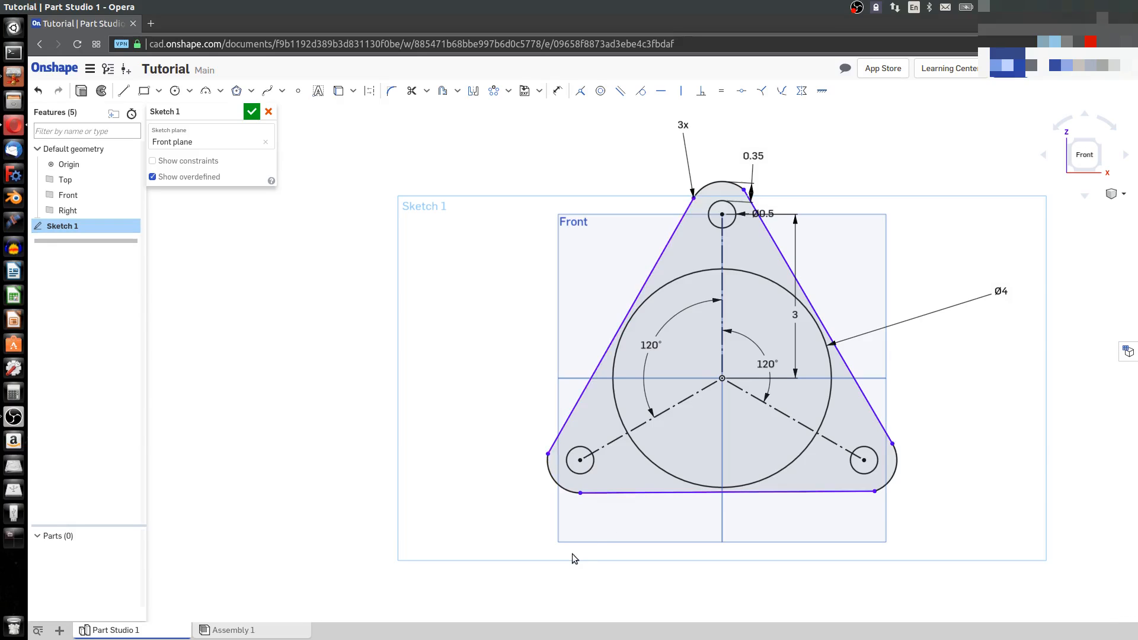
left_click(609, 493)
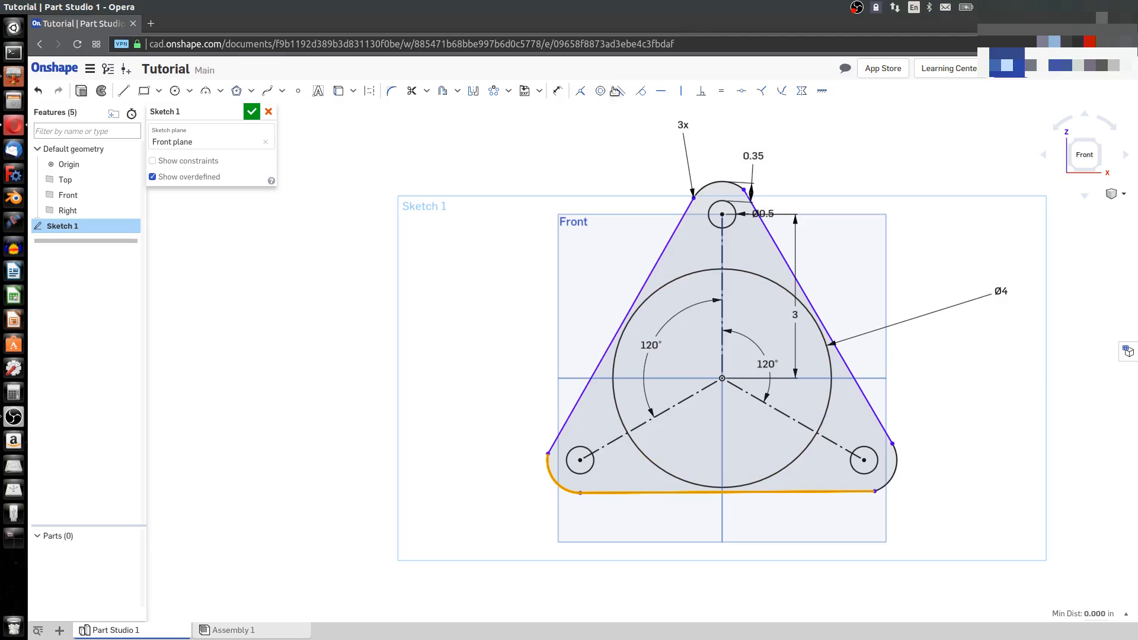
left_click(641, 91)
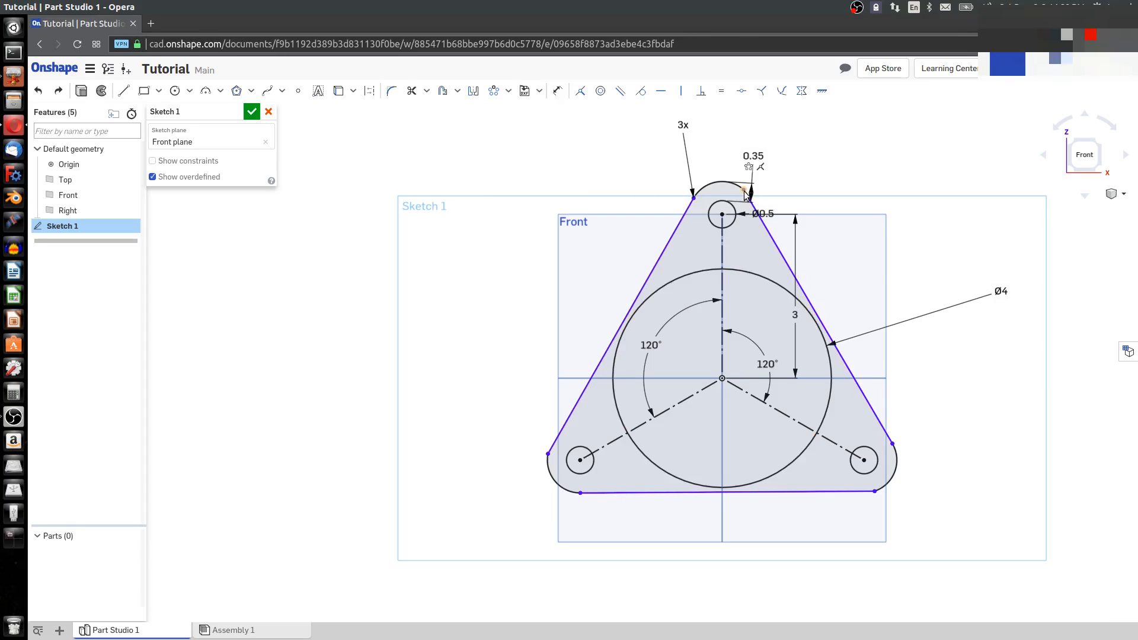
Pull the top arc's right end further down around its circle and make the outline's bottom line horizontal
mouse_move(744, 190)
left_mouse_down()
mouse_move(776, 278)
mouse_move(788, 233)
mouse_move(777, 317)
mouse_move(748, 217)
mouse_move(760, 242)
left_mouse_up()
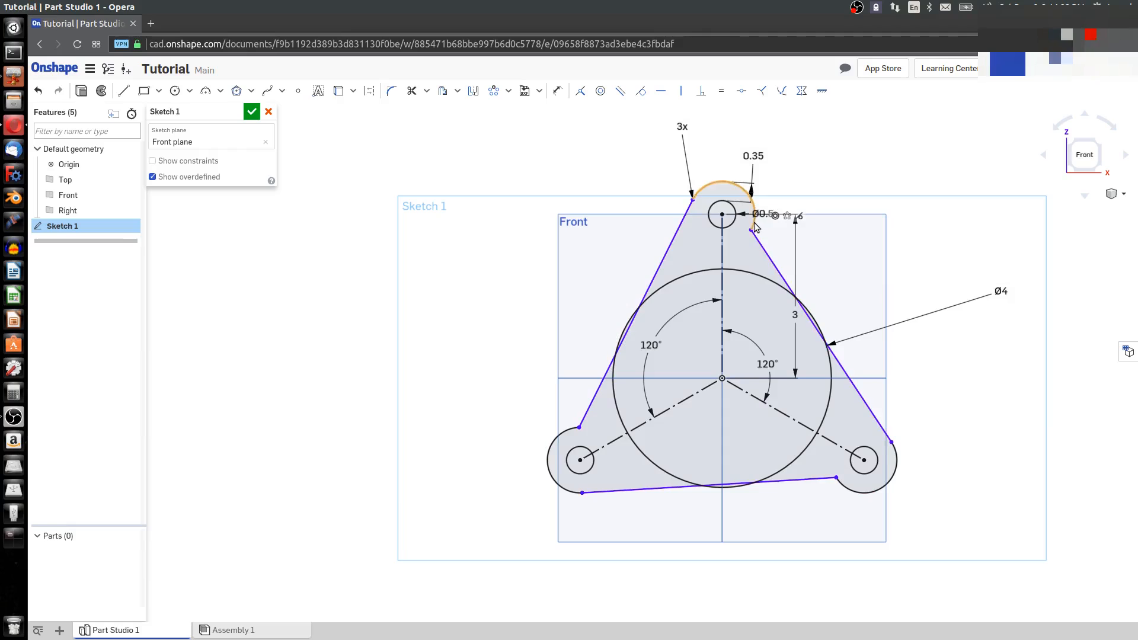
left_click(754, 227)
left_click(759, 240)
key("ctrl+z")
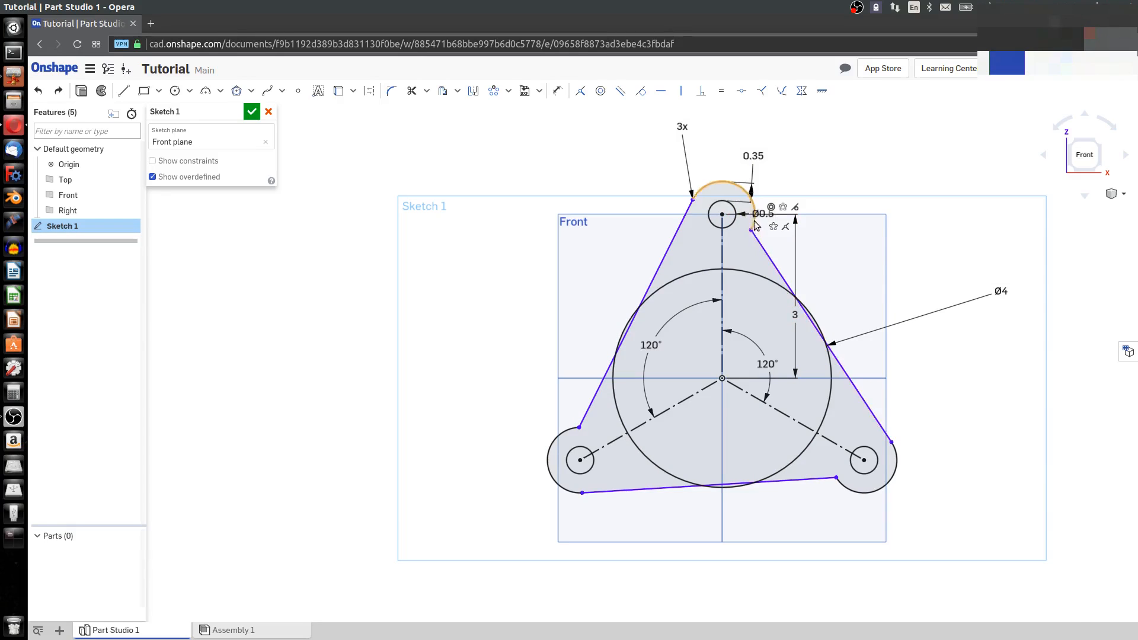
left_click(784, 480)
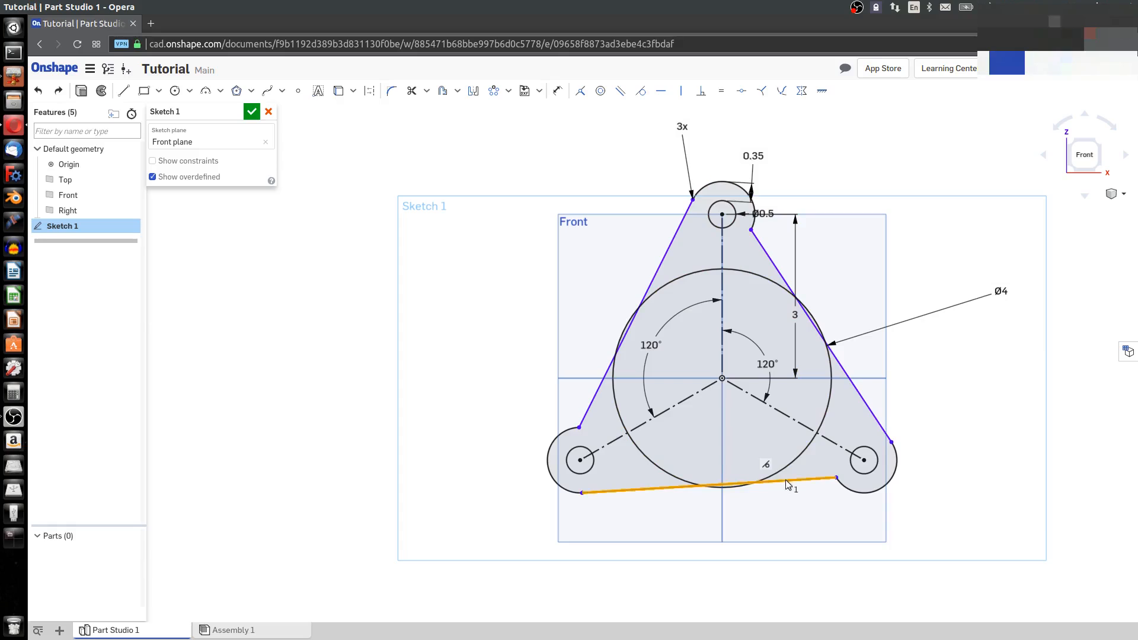
left_click(659, 92)
Set the distance between the top arc and the small top circle to 0.5 in
key("f")
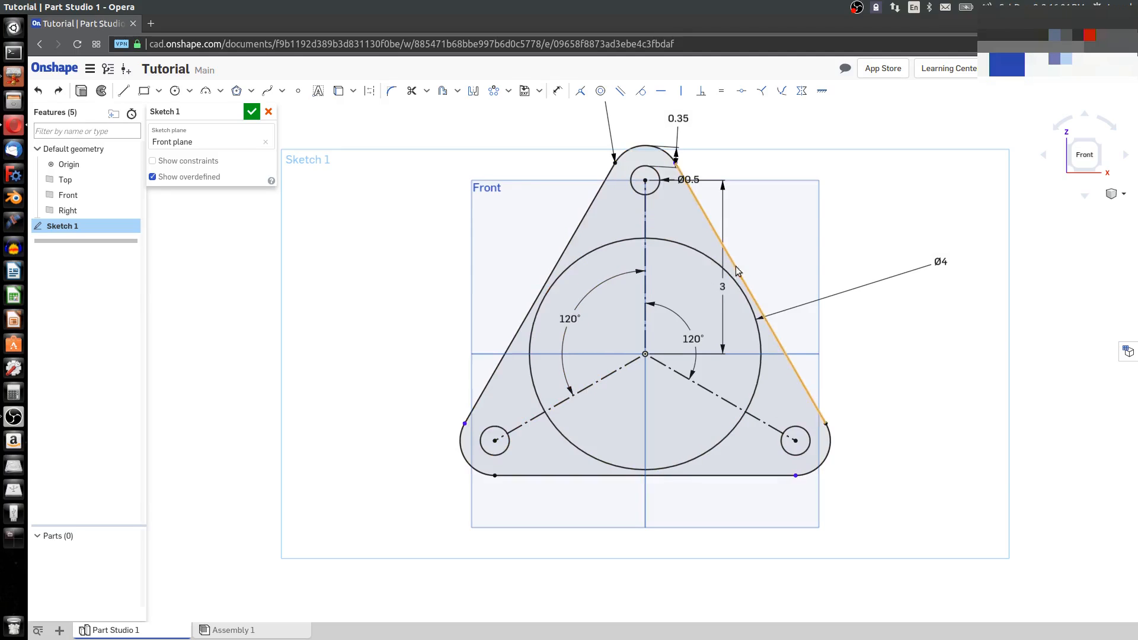
scroll(688, 279, "down", 3)
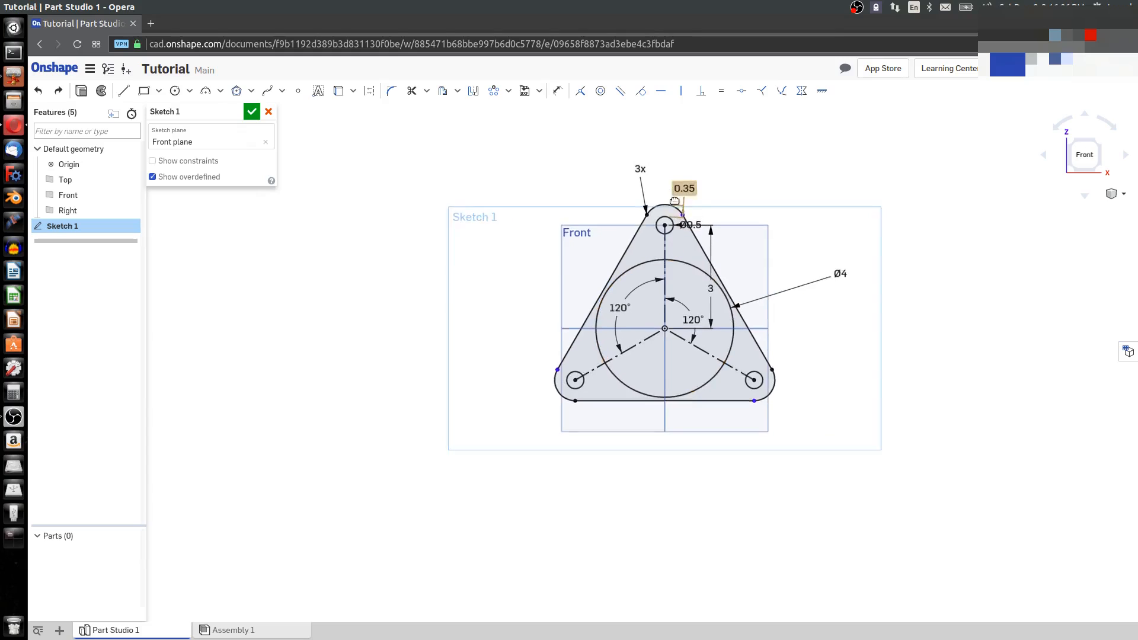
scroll(688, 184, "up", 2)
double_click(692, 185)
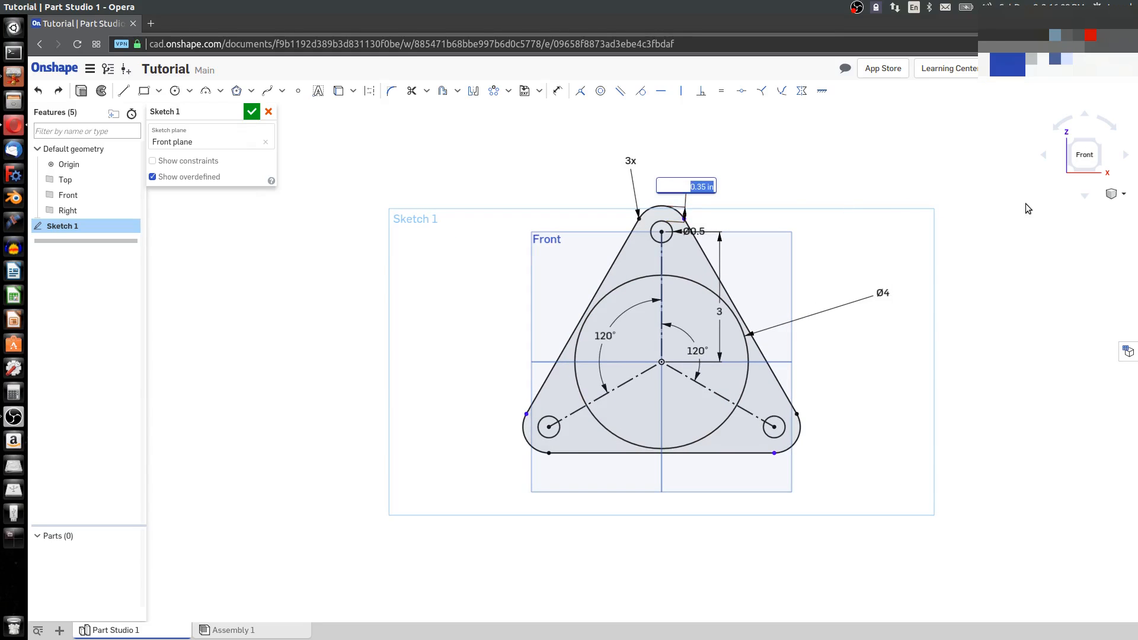
type("0.5")
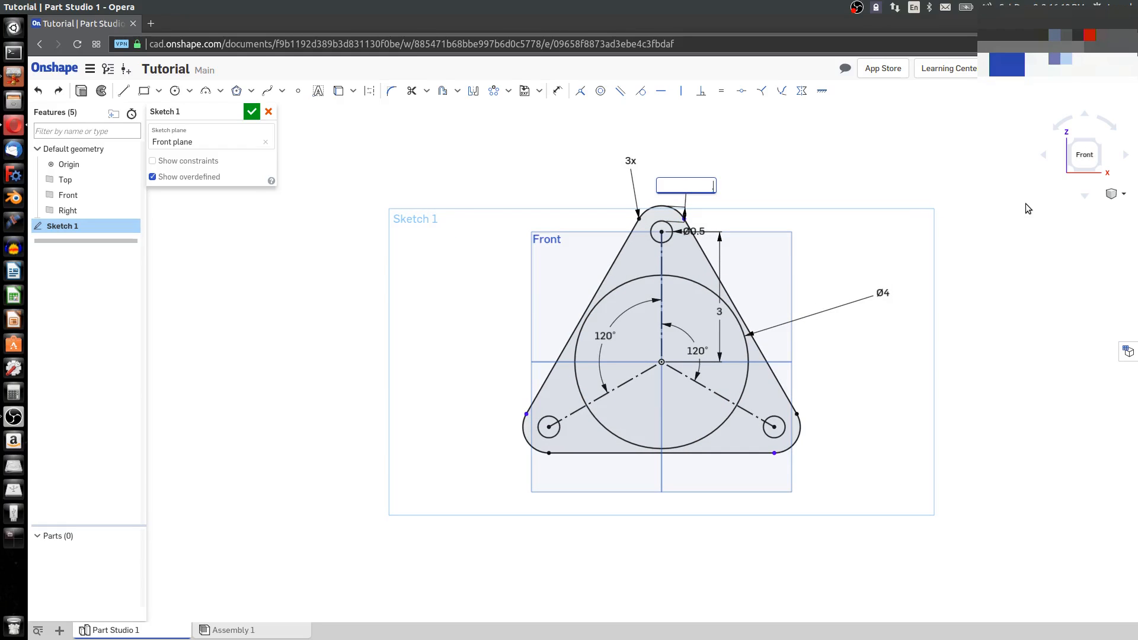
key("Return")
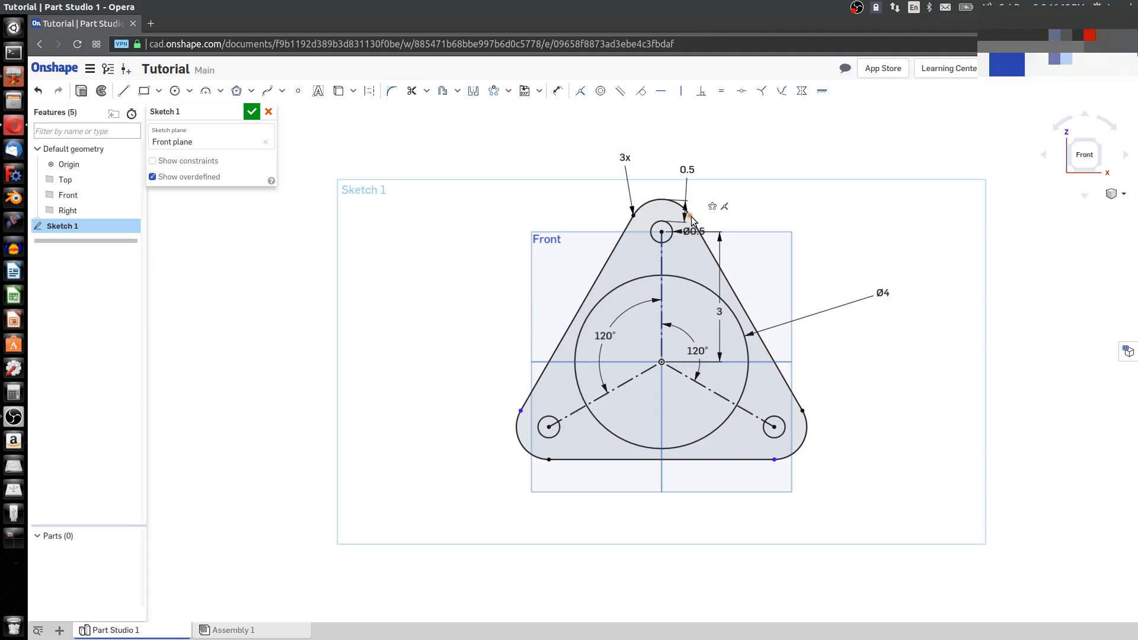
Move the small top circle's diameter label clear of the outline and finish the sketch
mouse_move(704, 240)
left_mouse_down()
mouse_move(705, 179)
mouse_move(758, 254)
mouse_move(735, 222)
left_mouse_up()
left_click(689, 216)
left_click_drag(728, 221, 774, 202)
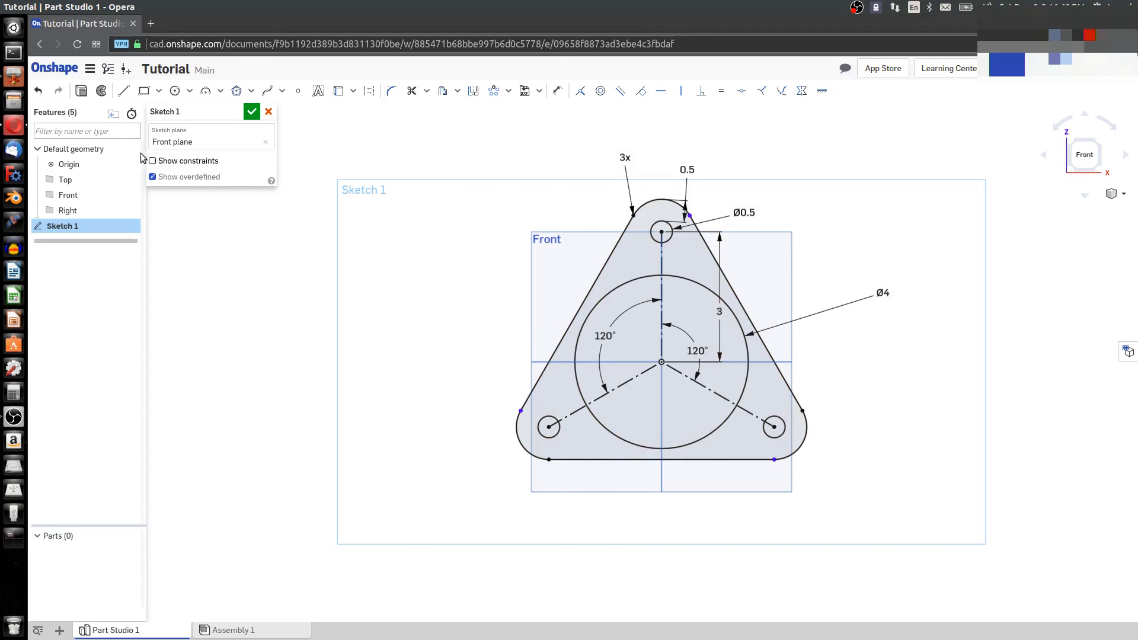
left_click(252, 112)
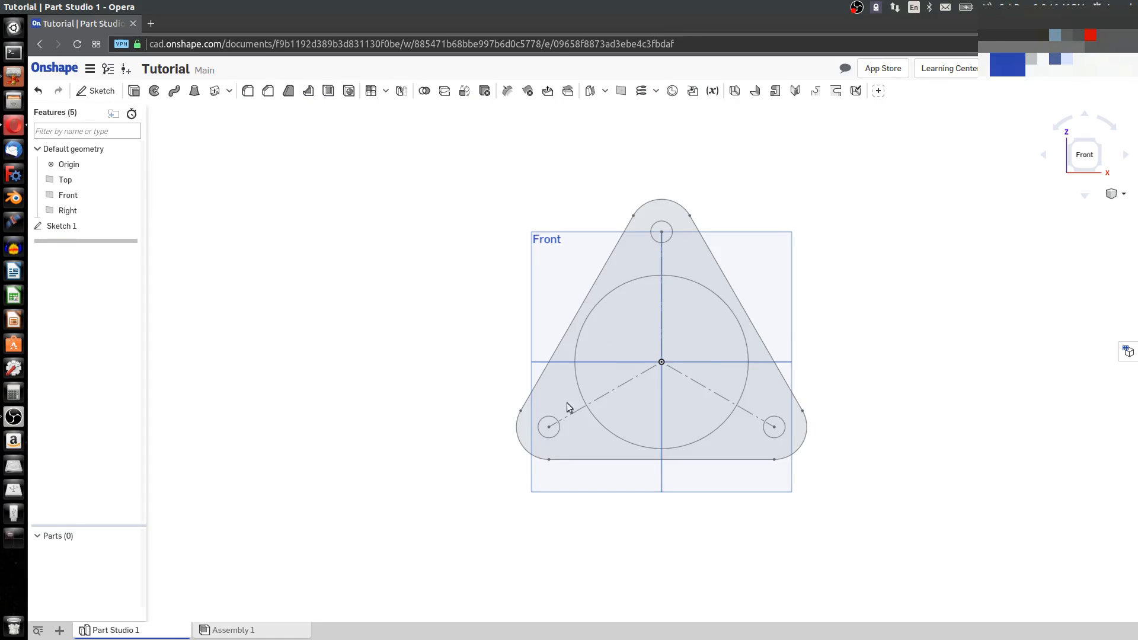
Start a new solid Extrude of the rounded triangular region around the four circles, seen in an angled view
left_click(738, 406)
left_click(134, 91)
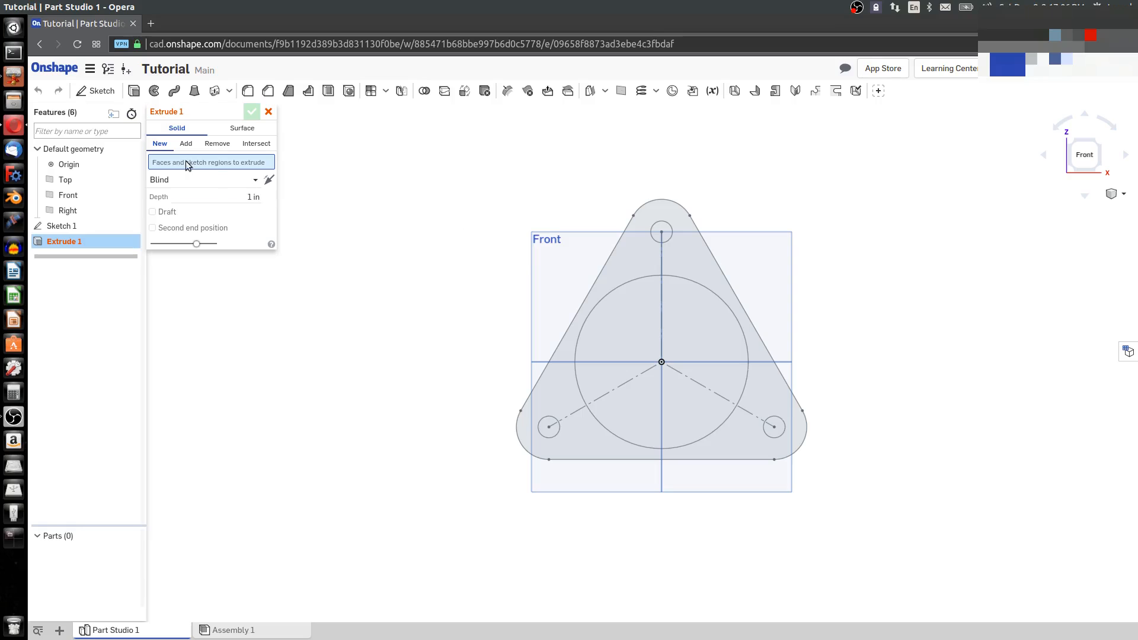
left_click(625, 230)
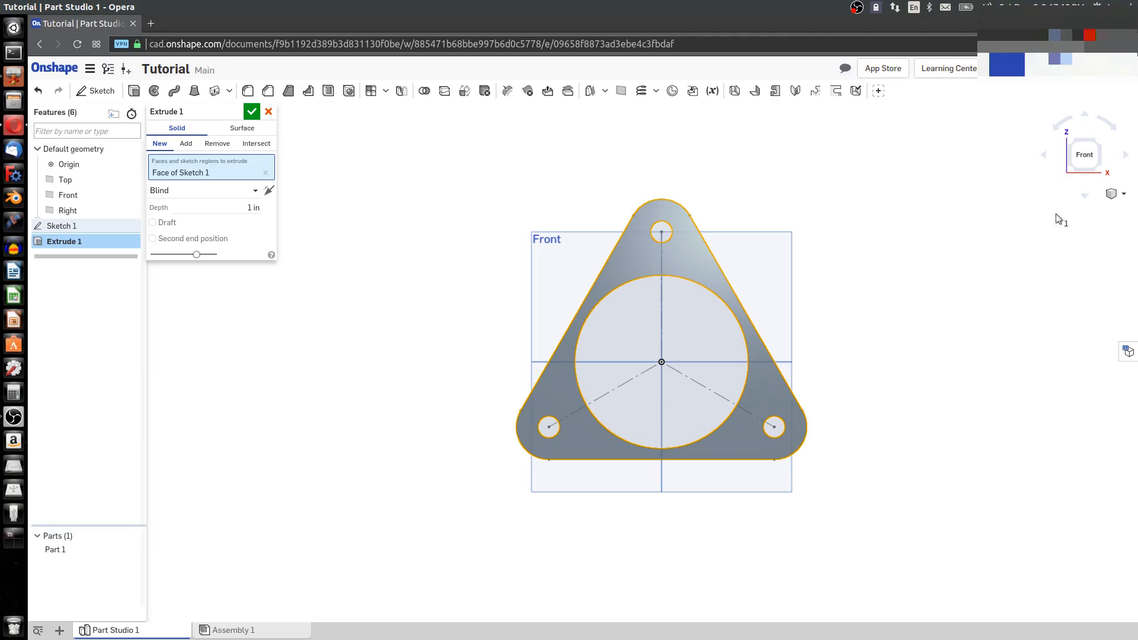
left_click(189, 209)
left_click(1072, 140)
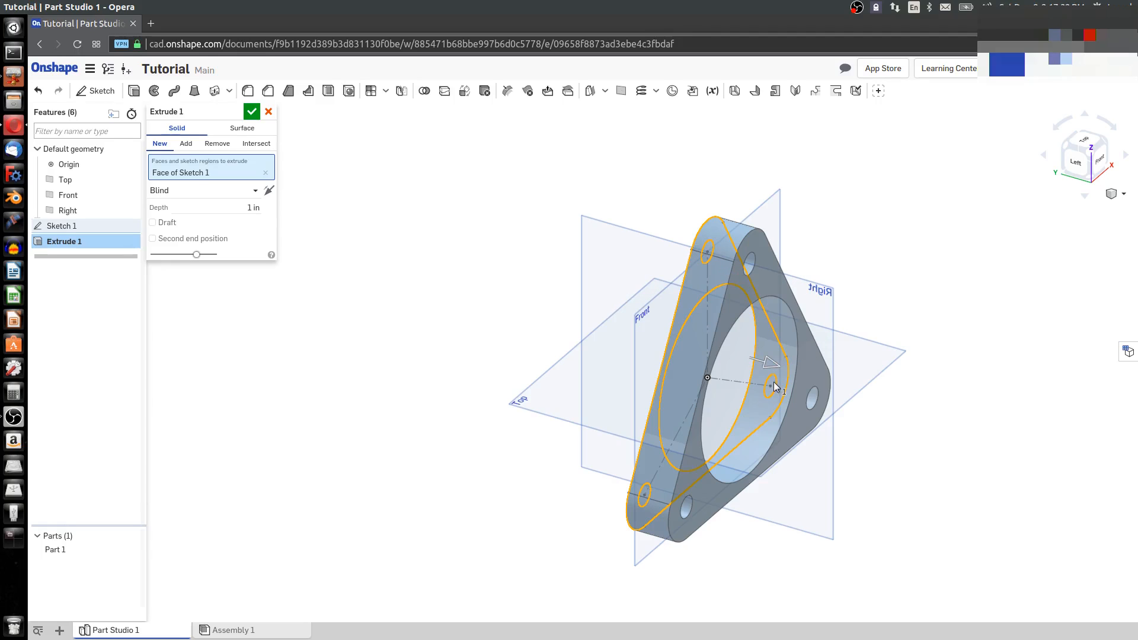
Set the extrude depth to 0.375 in
left_click(226, 207)
key("BackSpace")
key("Return")
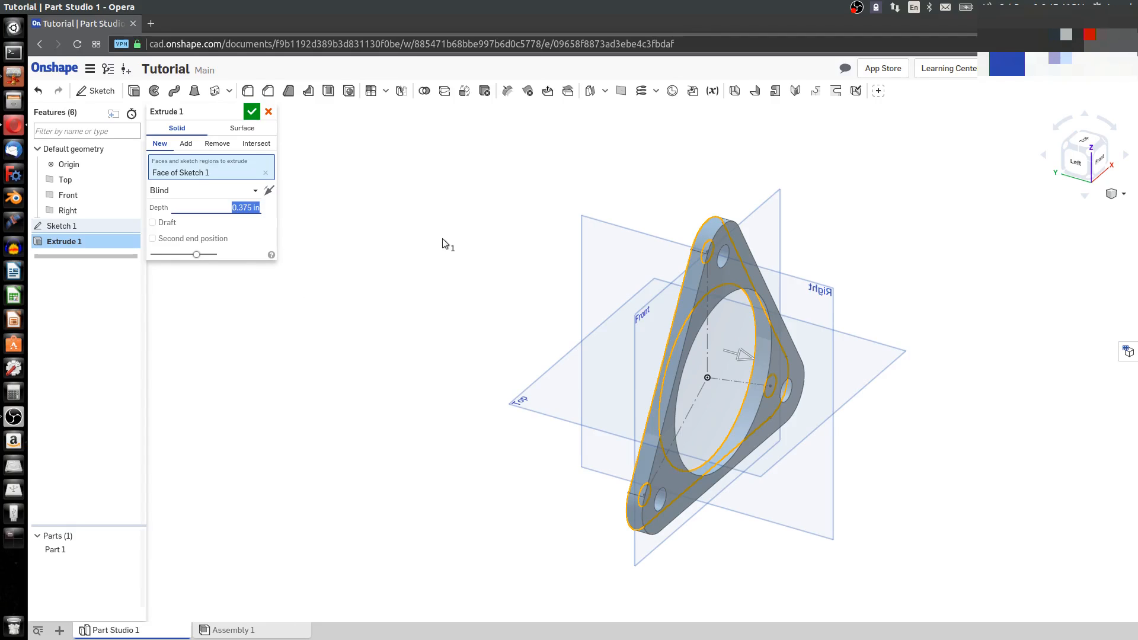
Set the extrude depth to 10 in
type("10")
key("Return")
scroll(827, 403, "down", 3)
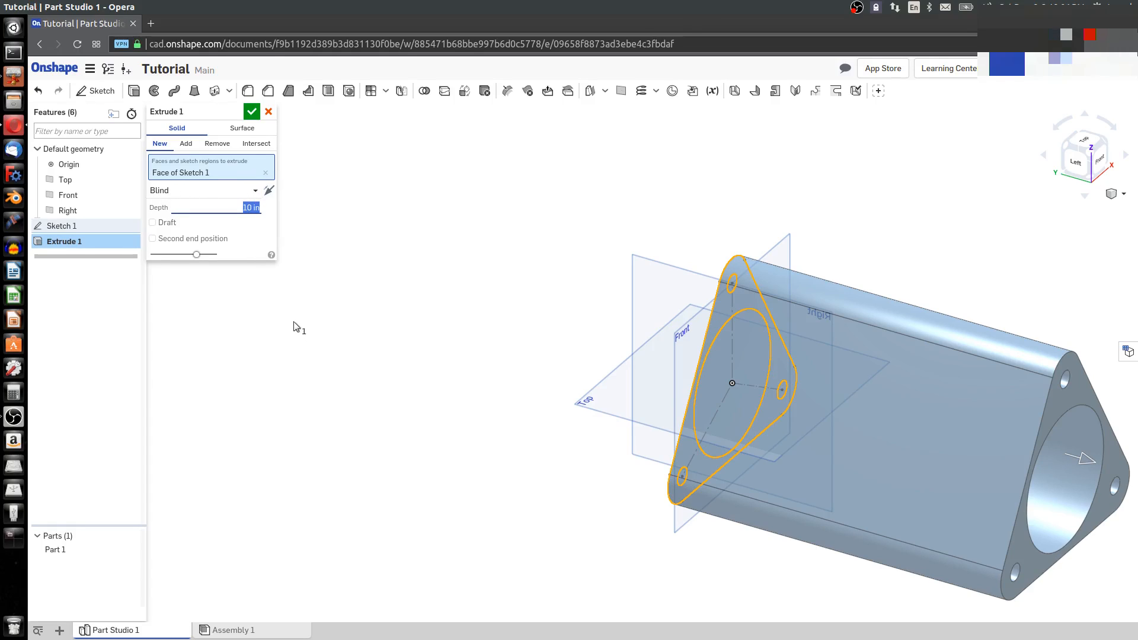
Try the extrude with the Symmetric end type, and with the Blind end type in the reversed direction
left_click(255, 191)
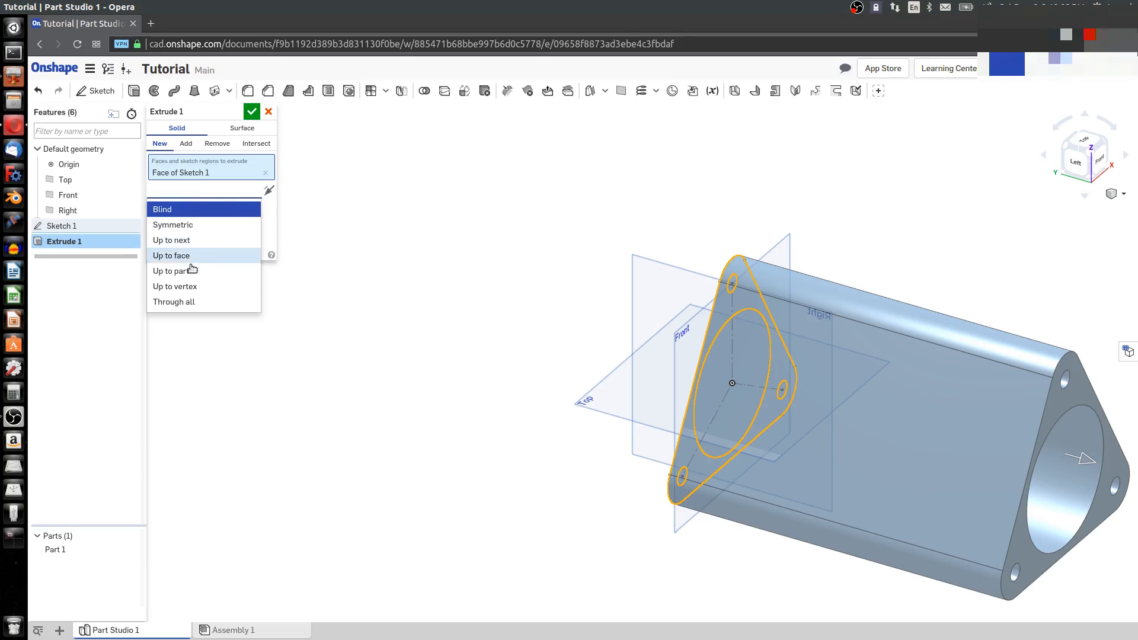
left_click(199, 227)
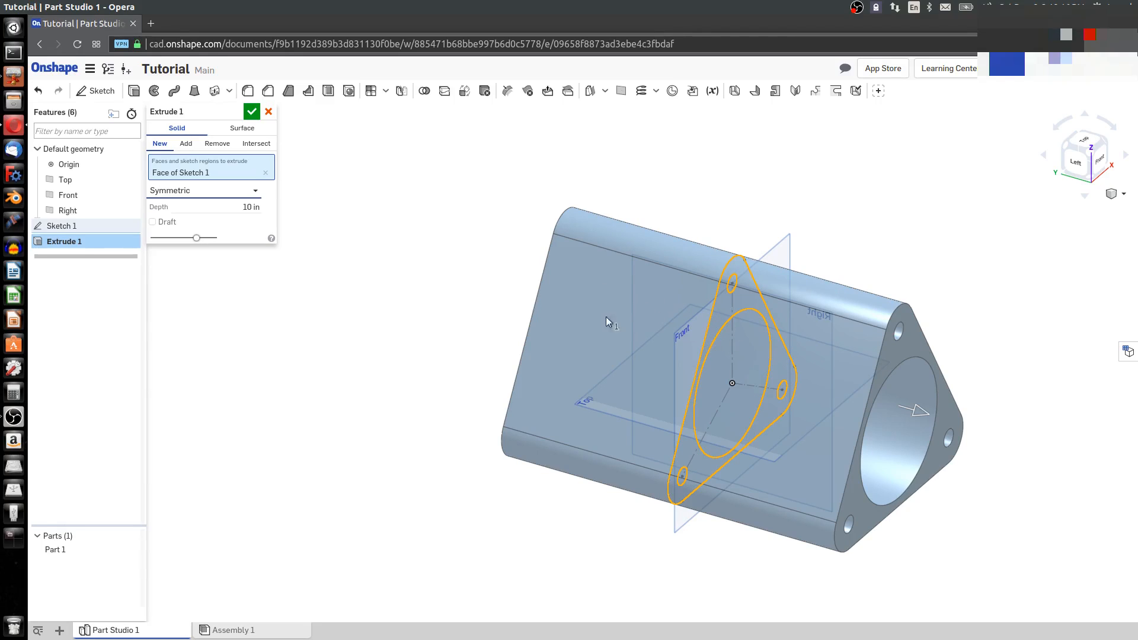
left_click(196, 190)
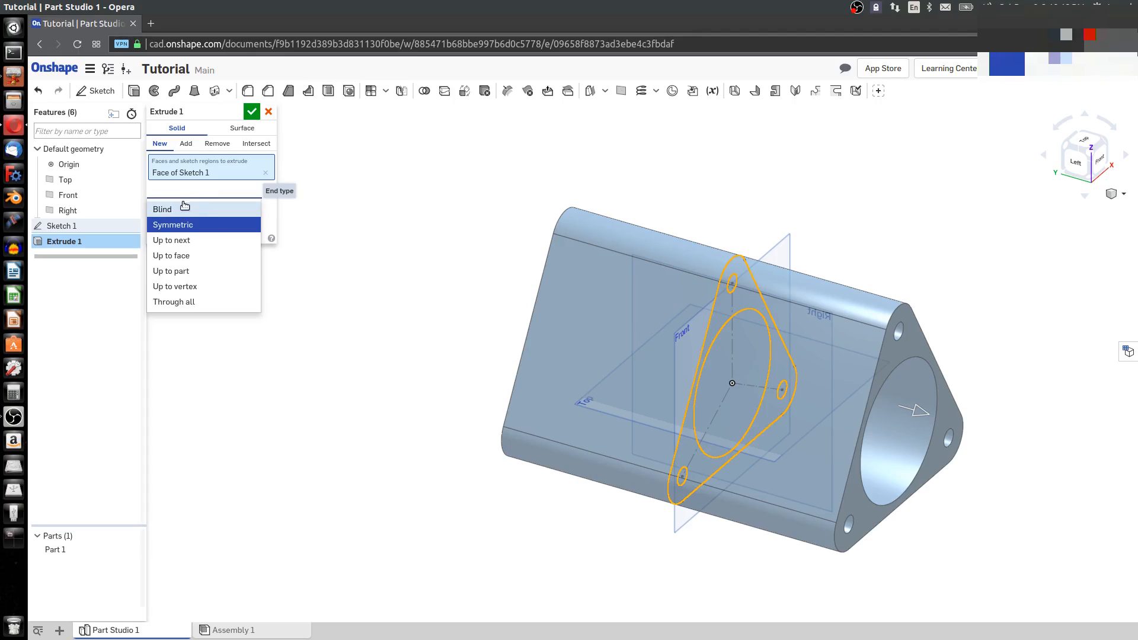
left_click(184, 208)
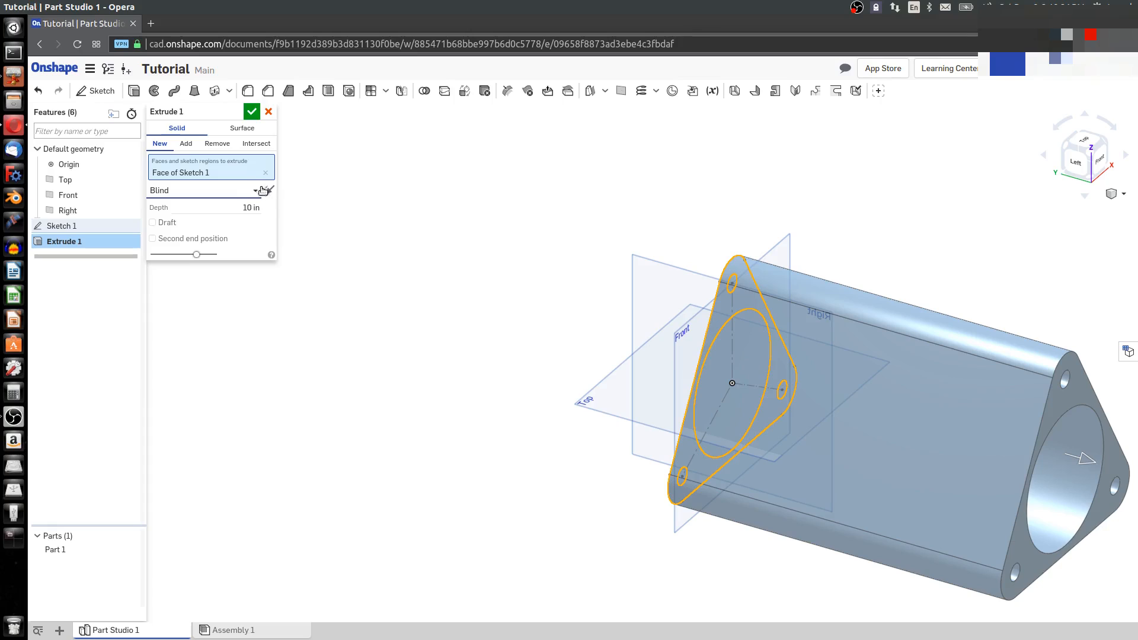
left_click(268, 191)
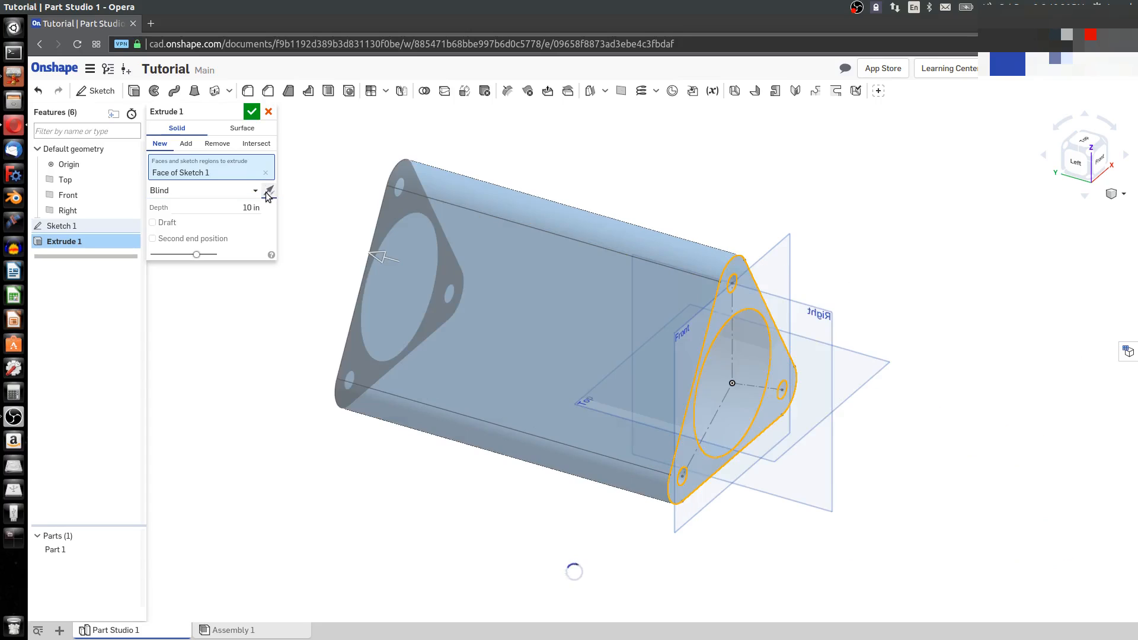
left_click(267, 193)
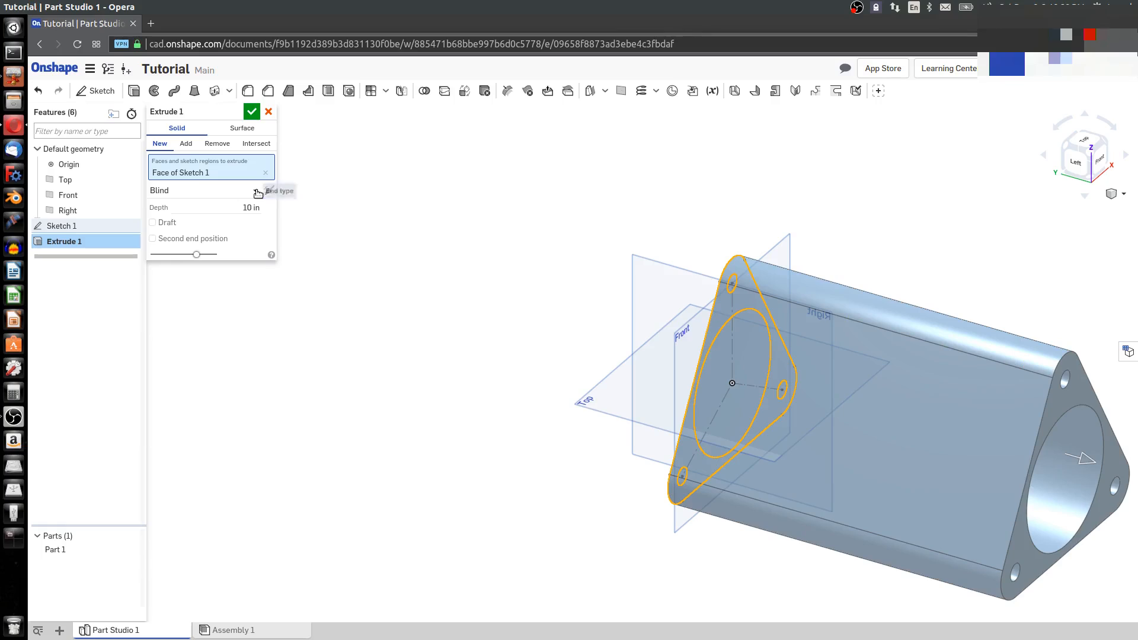
Set the extrude's end type to Symmetric
left_click(234, 189)
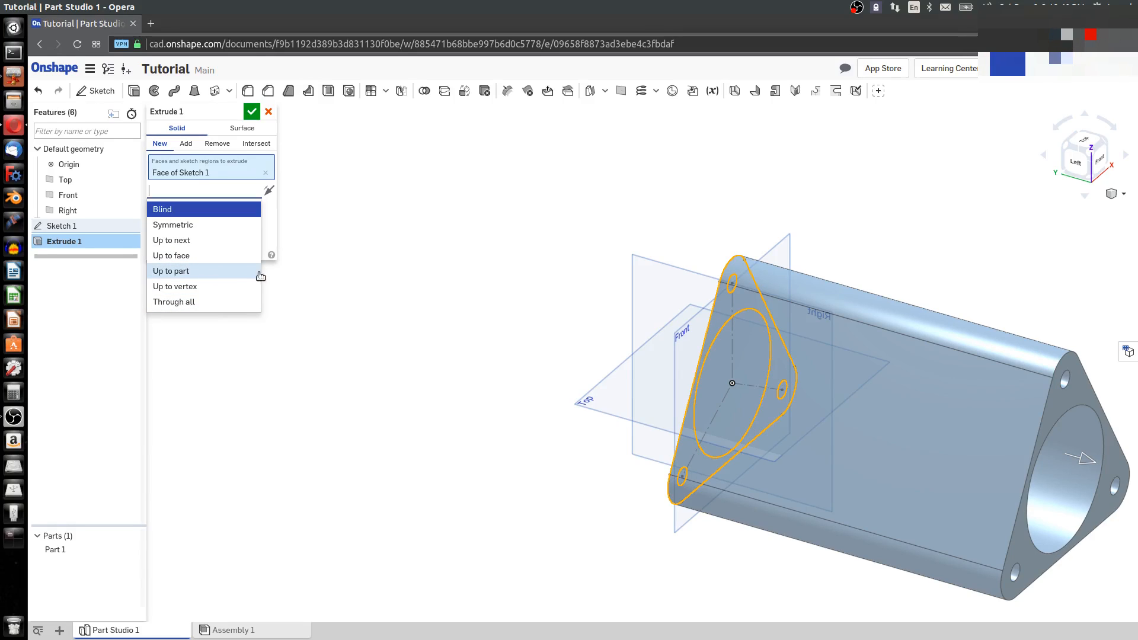
left_click(202, 226)
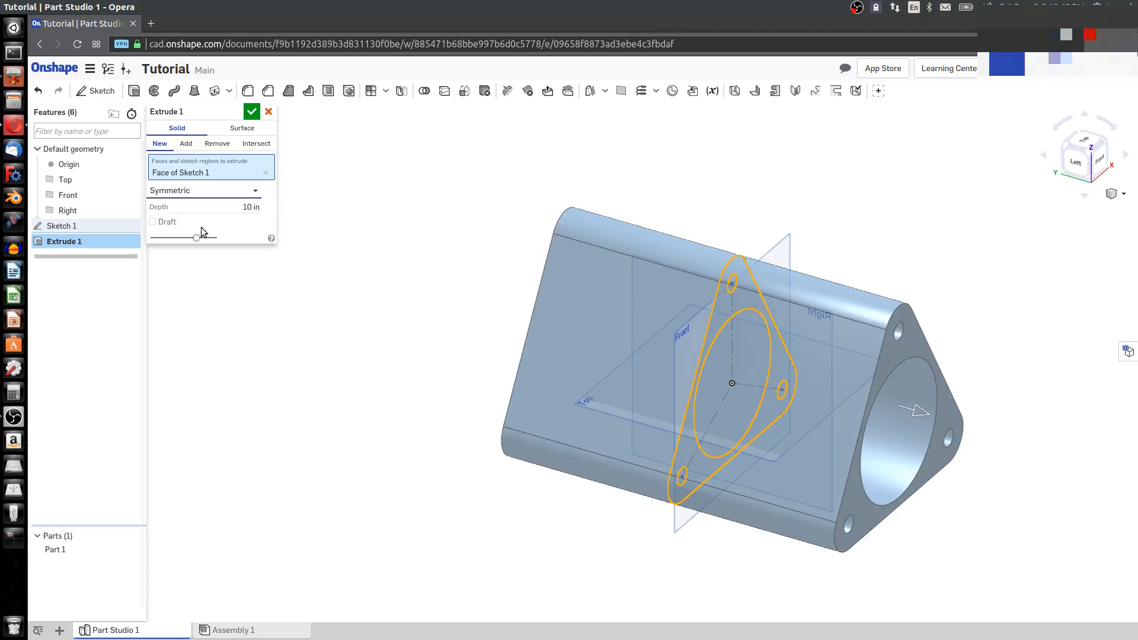
Set the symmetric extrude's depth to 0.375 in and accept the feature
left_click(220, 205)
type(".375")
key("Return")
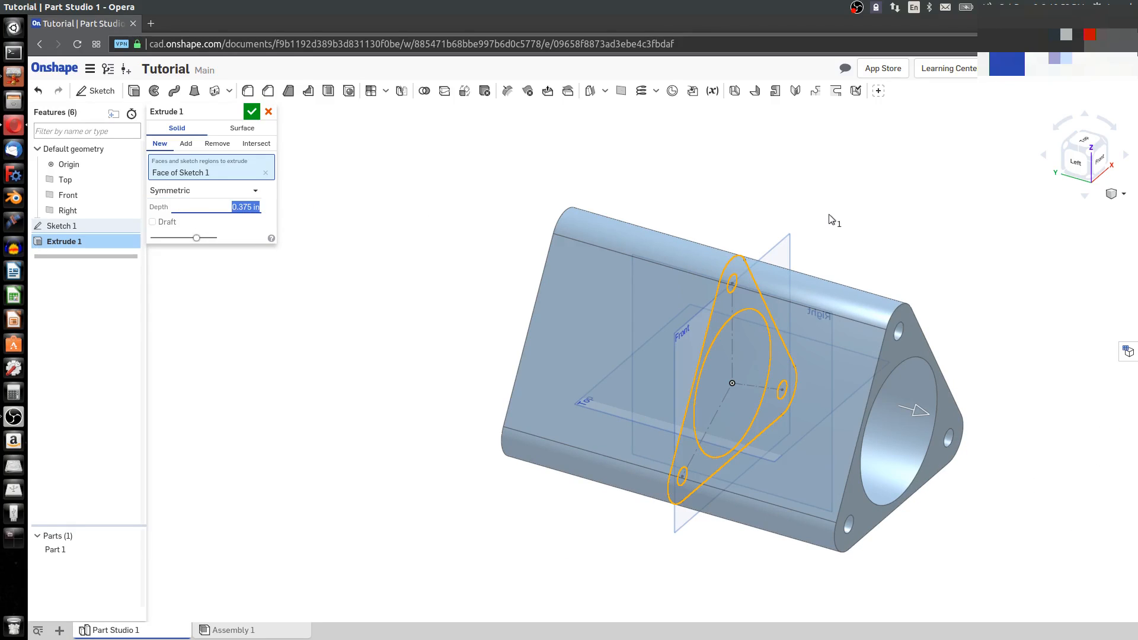
left_click(251, 112)
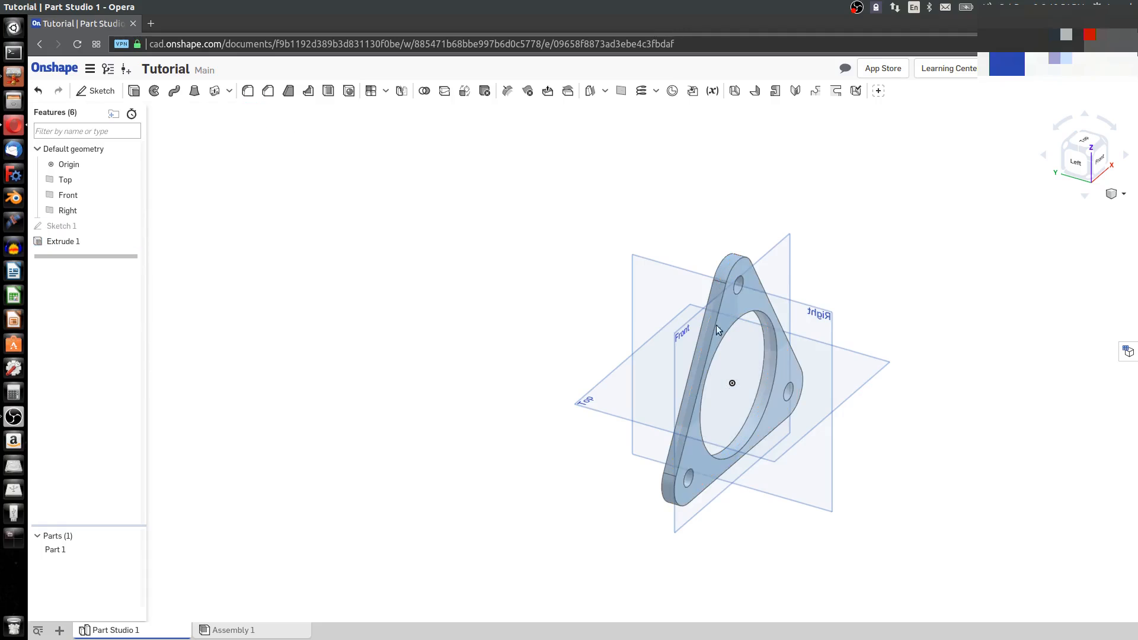
Examine the extruded plate up close and from the top, front, right and isometric orientations
scroll(772, 371, "up", 2)
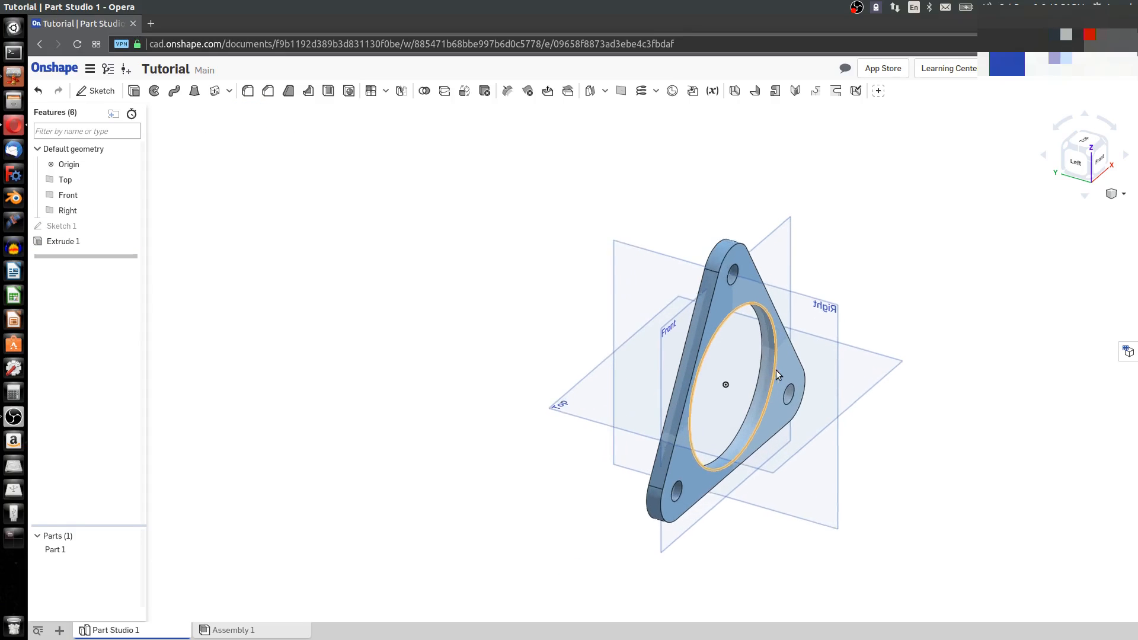
scroll(777, 372, "up", 3)
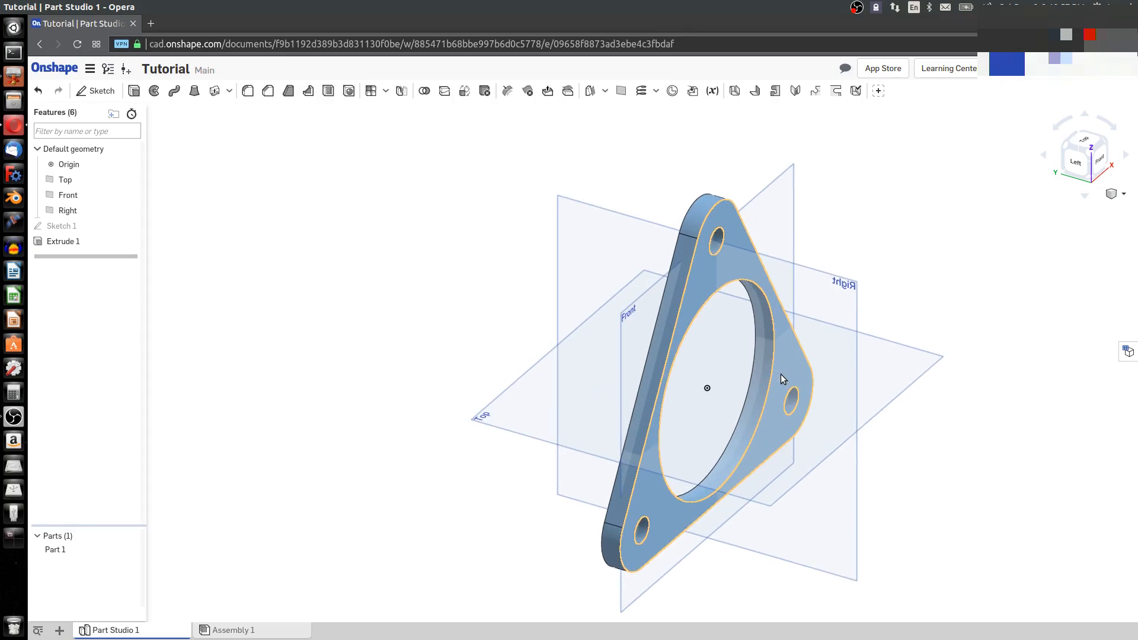
left_click(1090, 155)
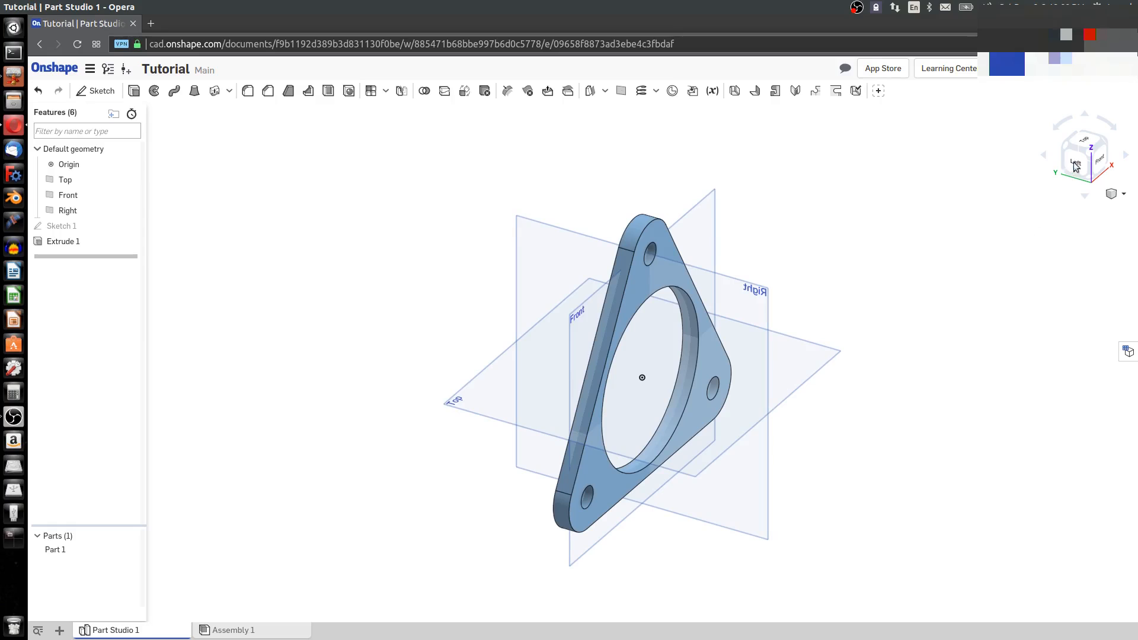
left_click(1086, 144)
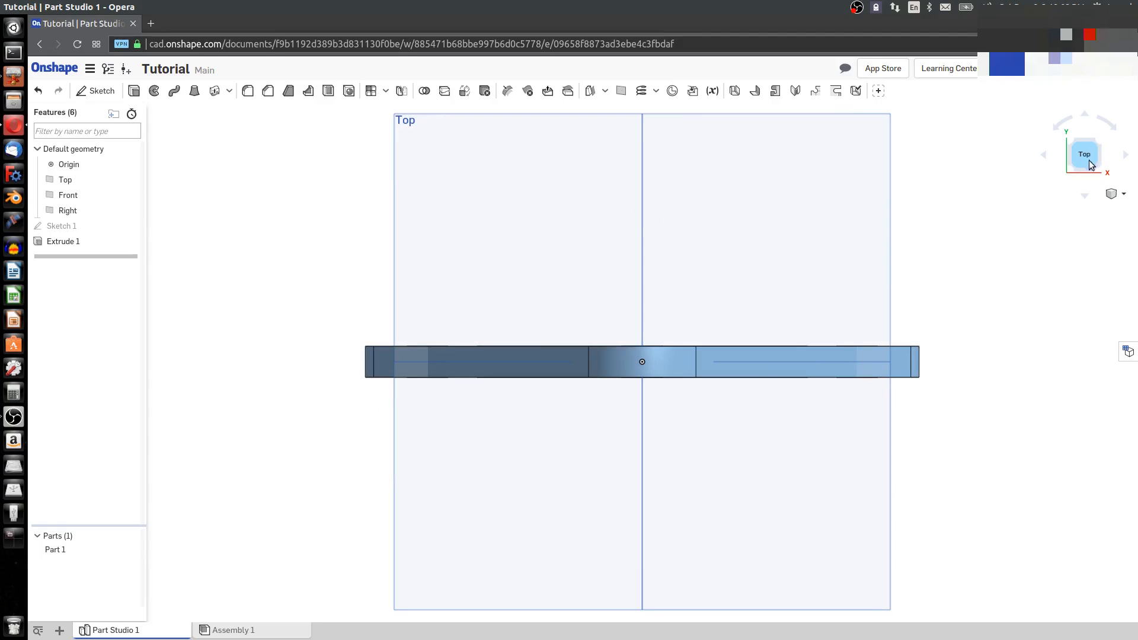
left_click(1098, 168)
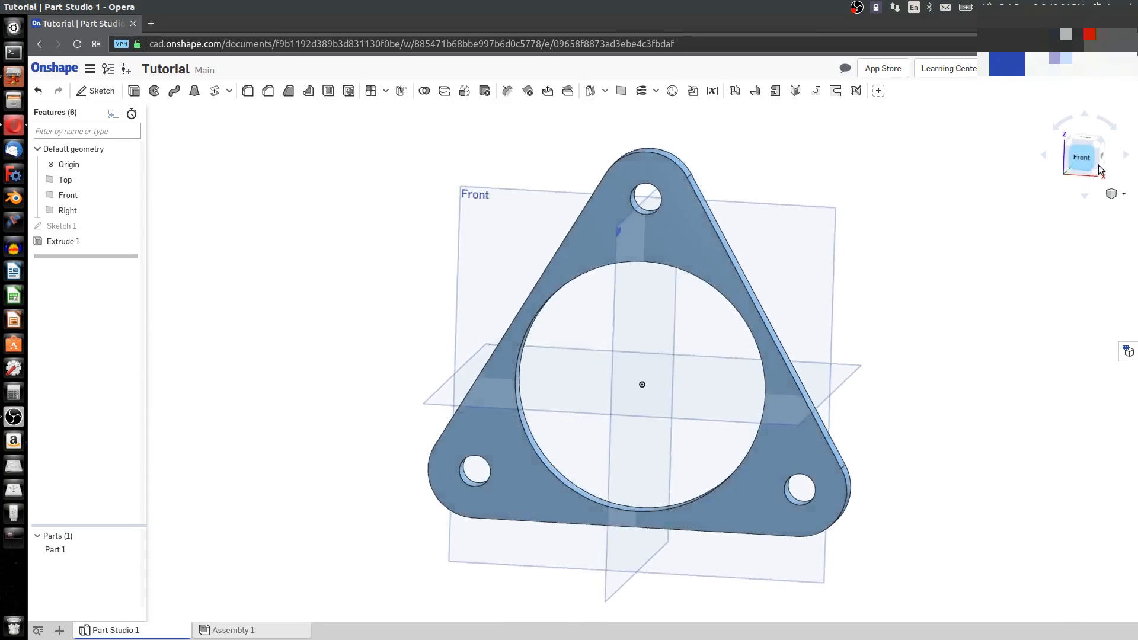
left_click(1097, 143)
left_click(1097, 163)
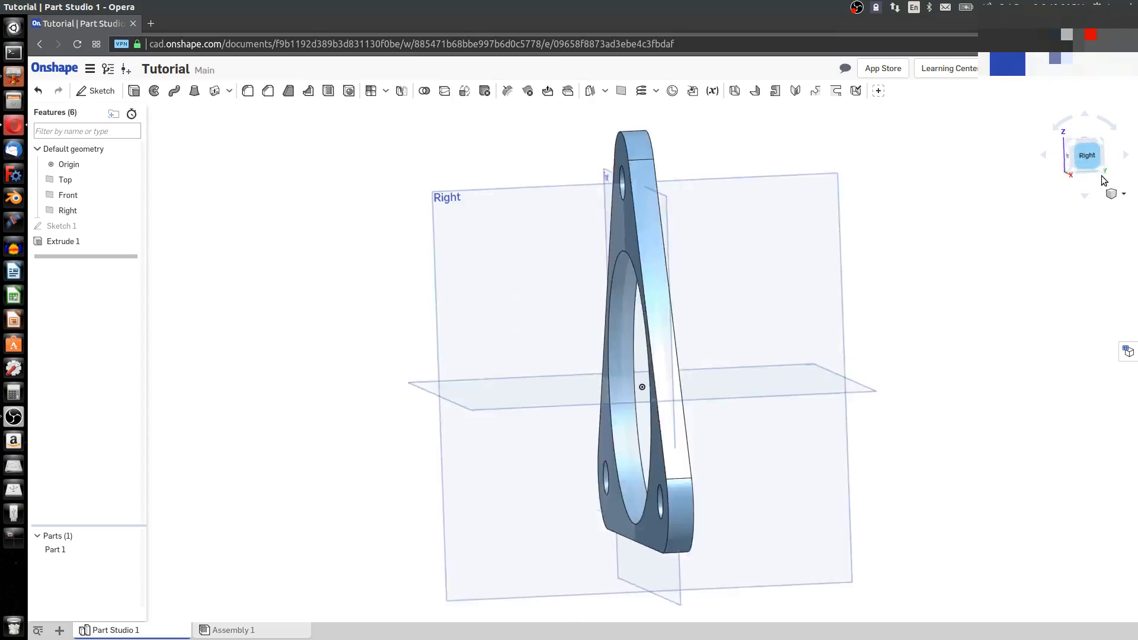
left_click(1077, 145)
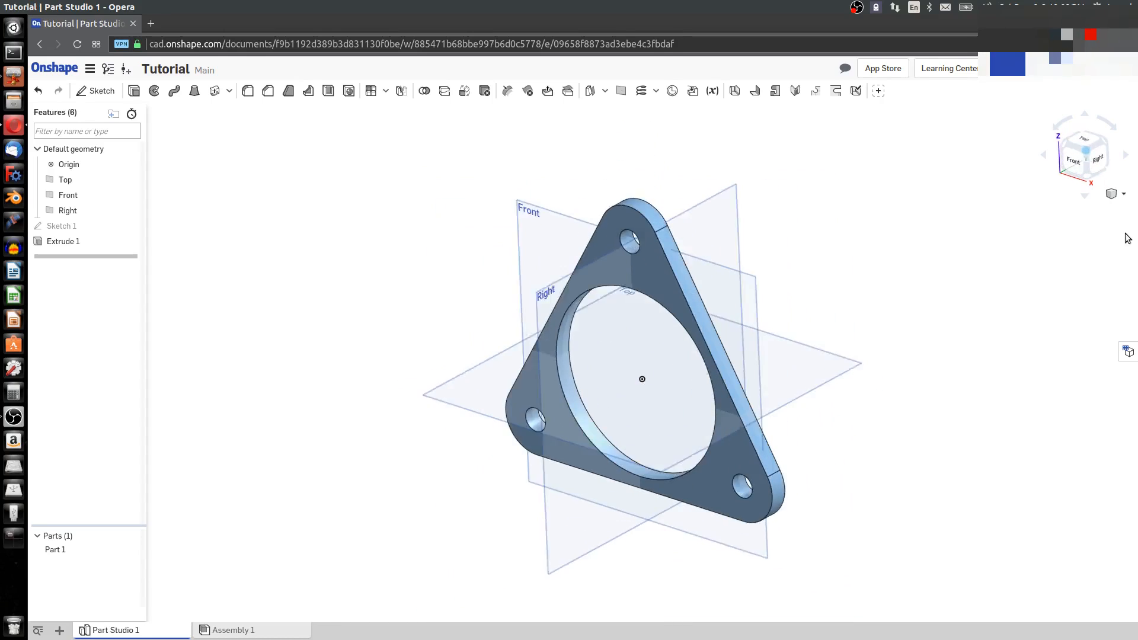
View the plate straight from the front, pan and orbit around it, and return to the front view
left_click(1074, 161)
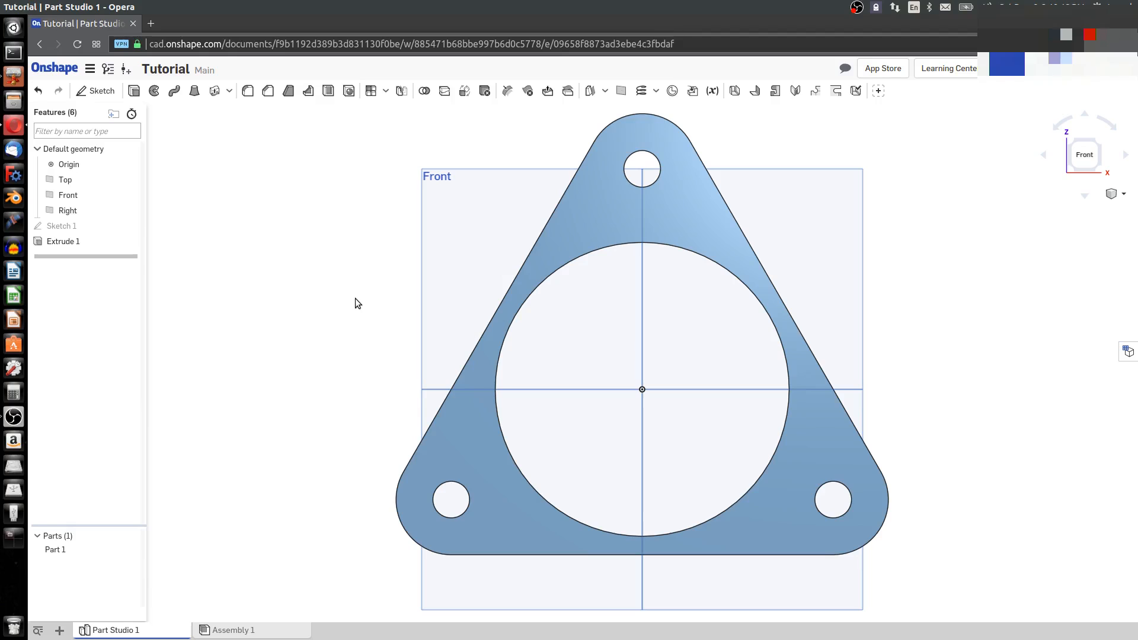
middle_click_drag(355, 297, 384, 266)
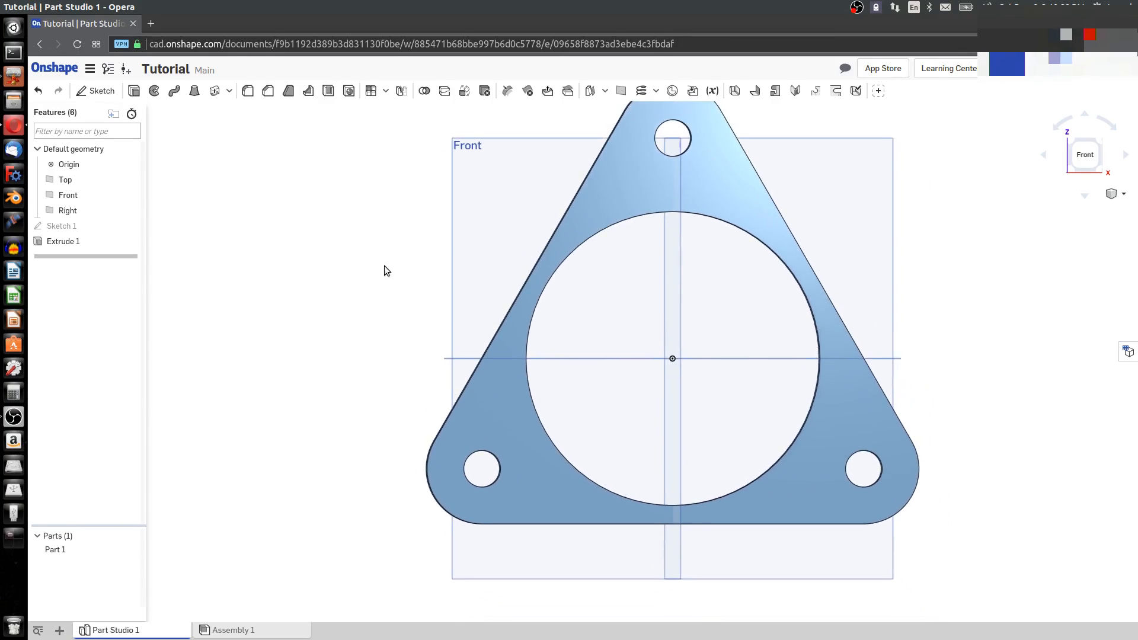
right_click_drag(385, 266, 461, 363)
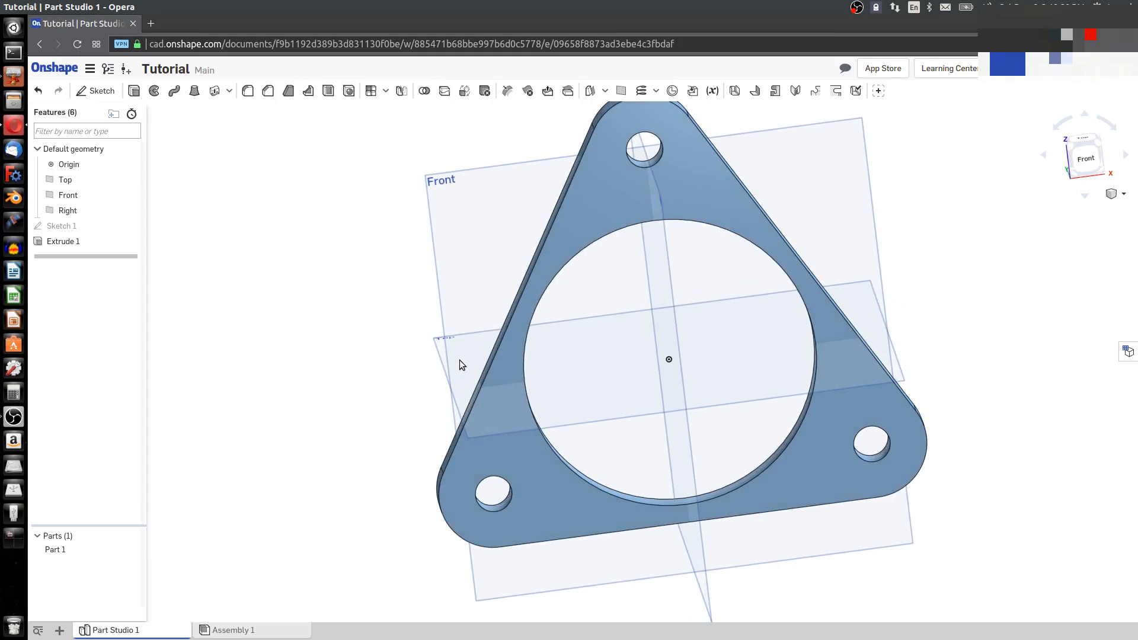
right_click(461, 360)
left_click(398, 356)
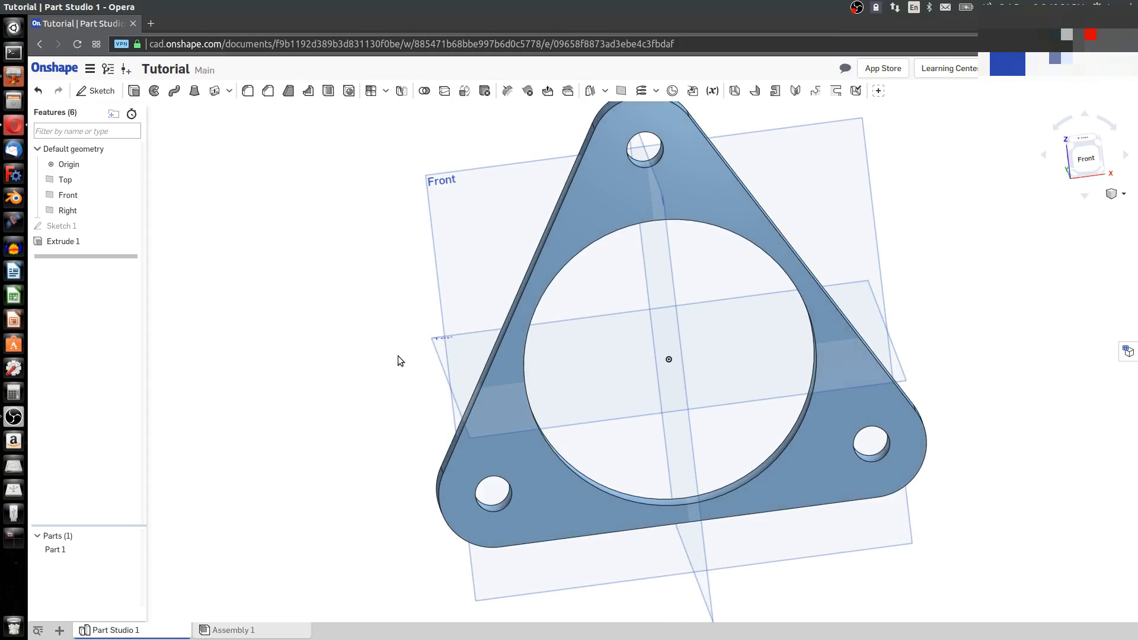
left_click(1091, 156)
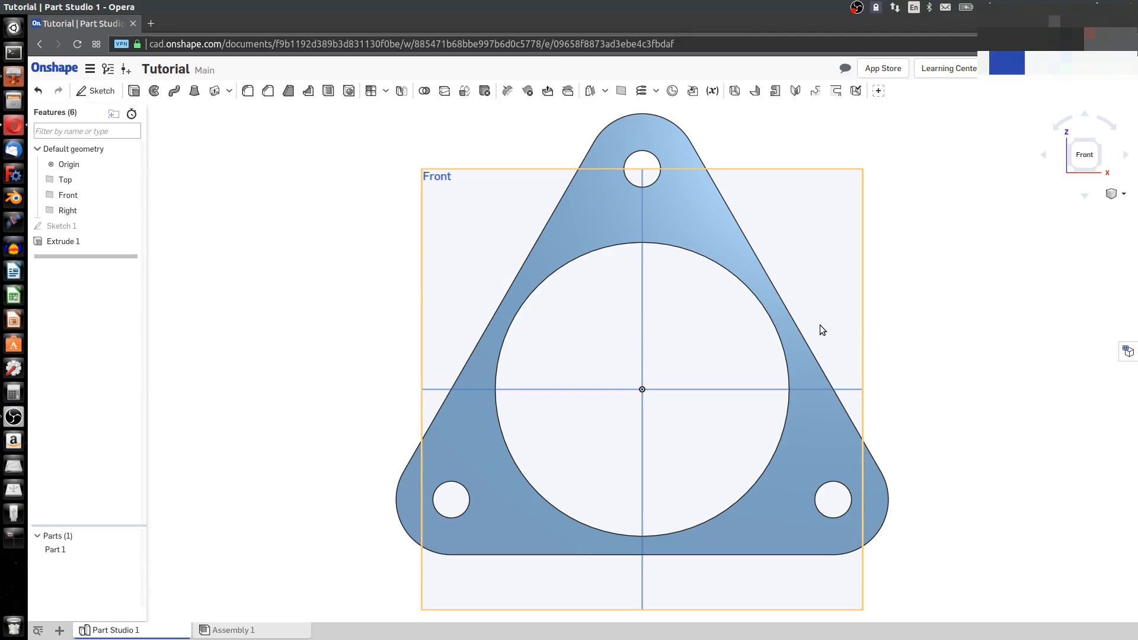
Delete Sketch 1 and the Extrude 1 feature that depended on it
right_click(71, 229)
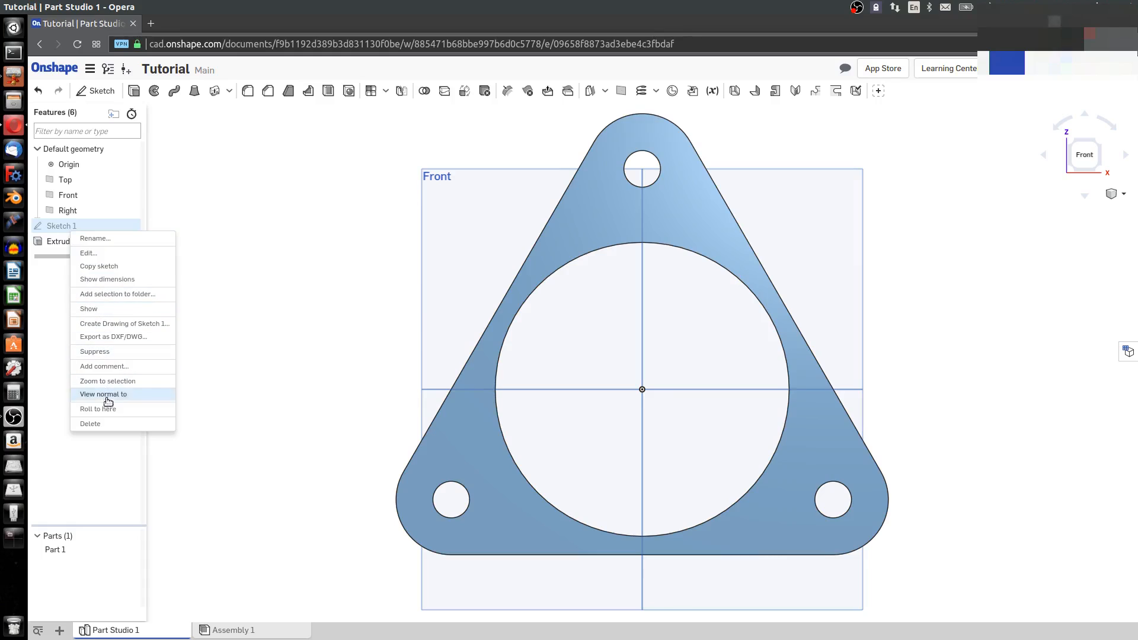
left_click(111, 424)
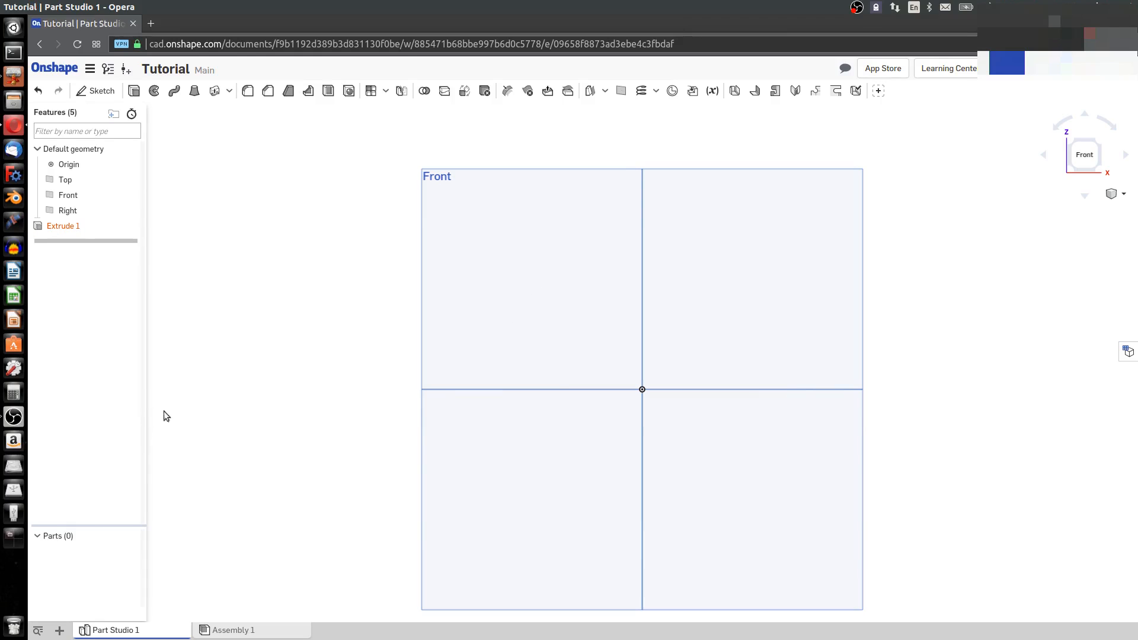
mouse_move(64, 230)
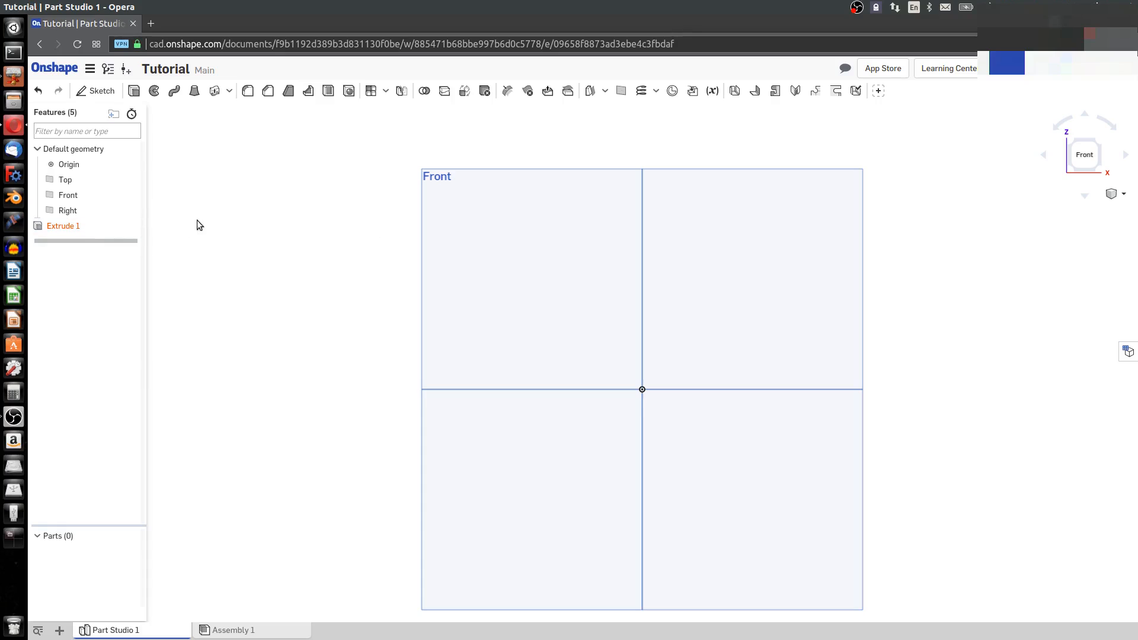
right_click(59, 228)
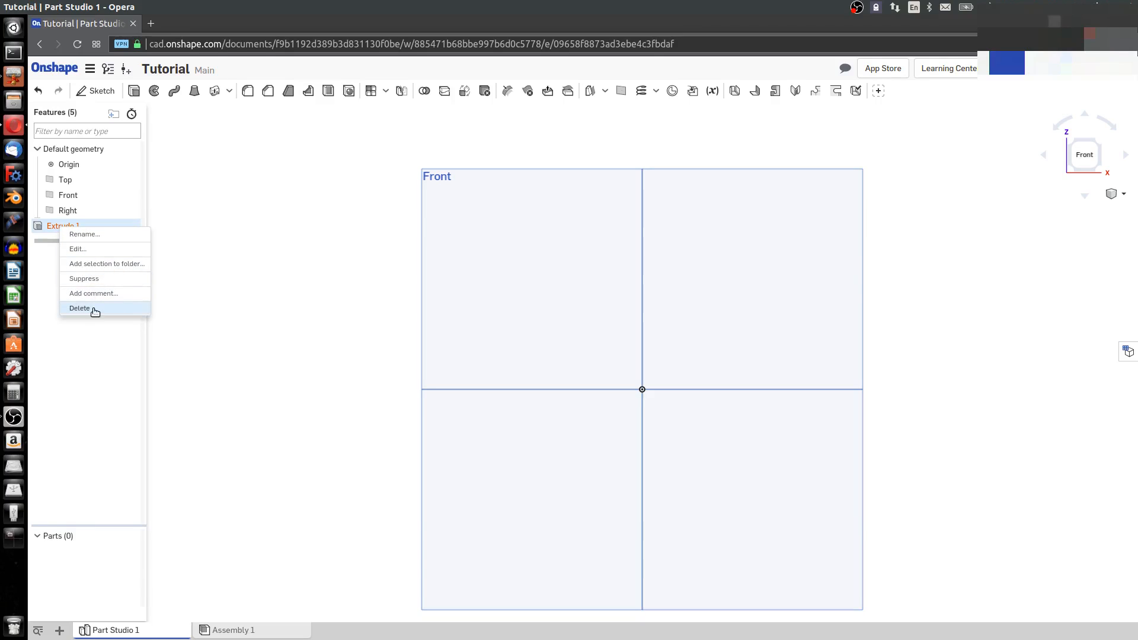
left_click(202, 324)
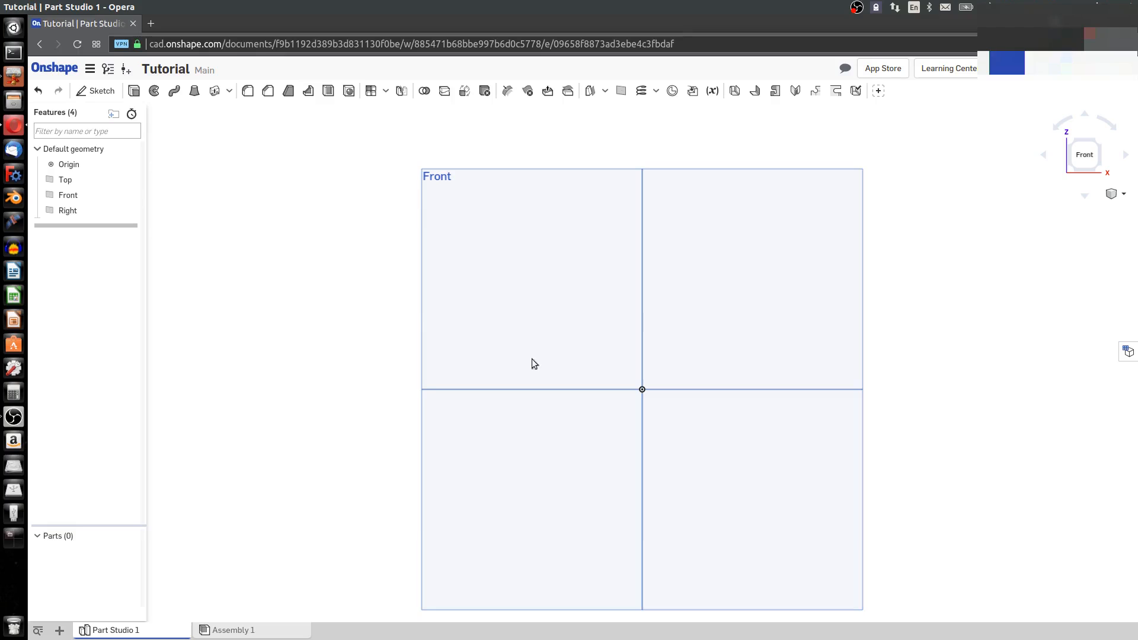
Create a new sketch feature without choosing a sketch plane
scroll(824, 401, "up", 3)
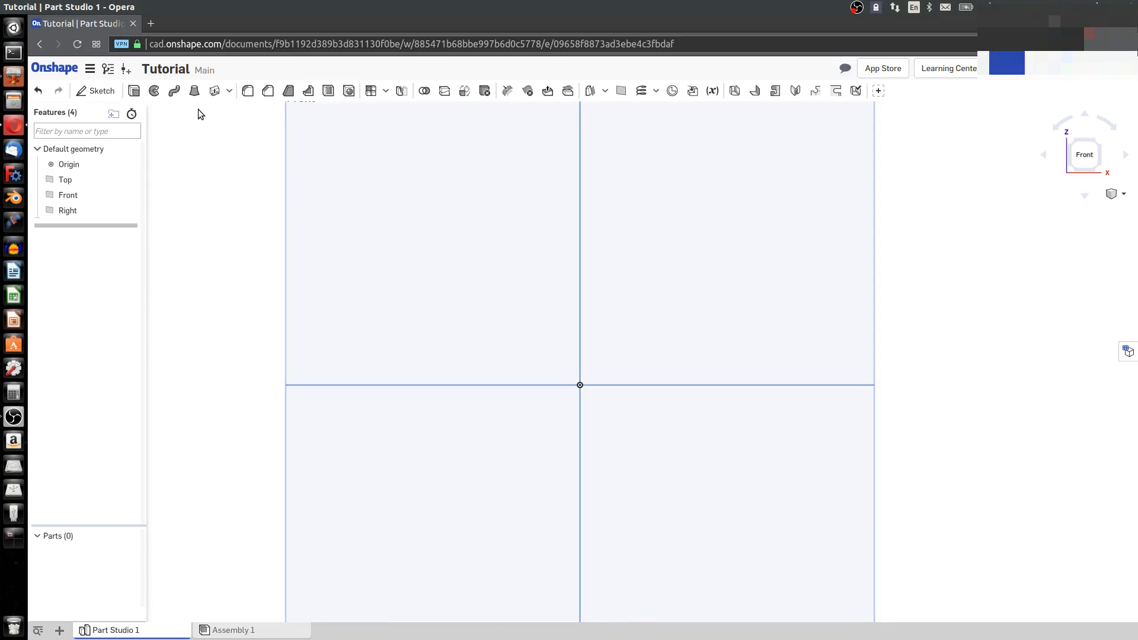
left_click(98, 92)
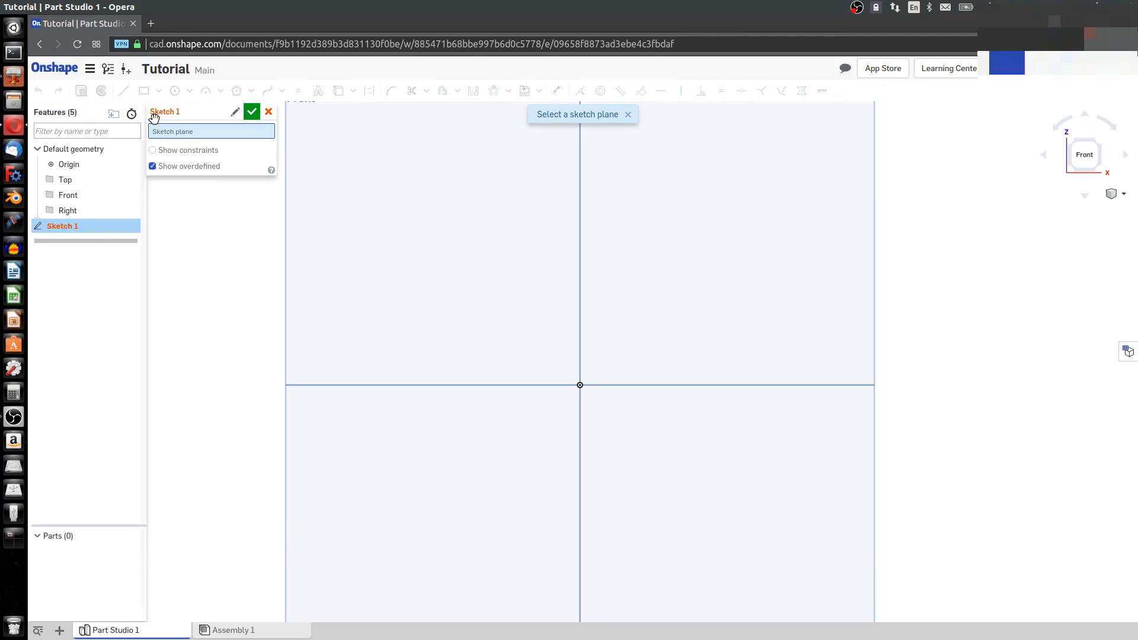
left_click(252, 112)
Reopen the planeless sketch for editing and set its sketch plane to the Front plane
right_click(65, 226)
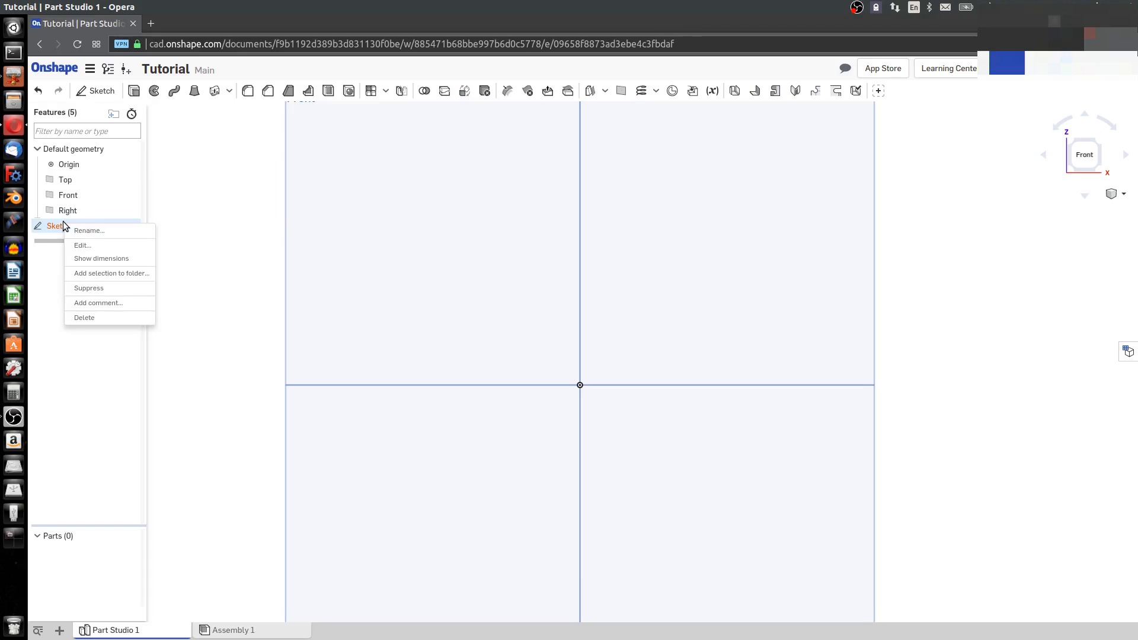
left_click(83, 247)
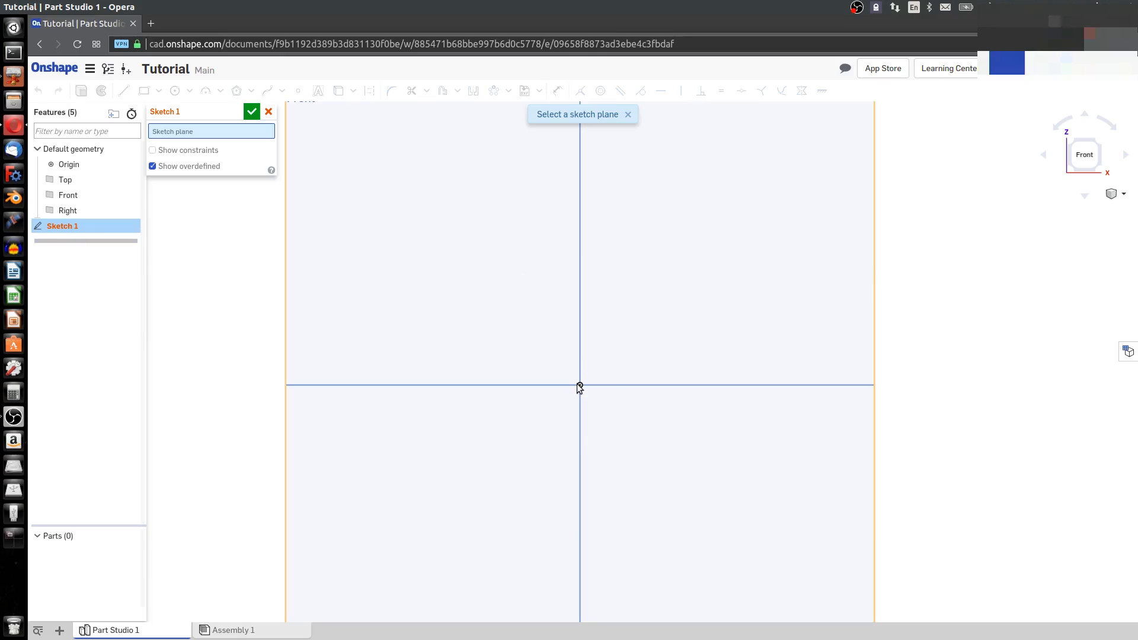
scroll(615, 385, "down", 3)
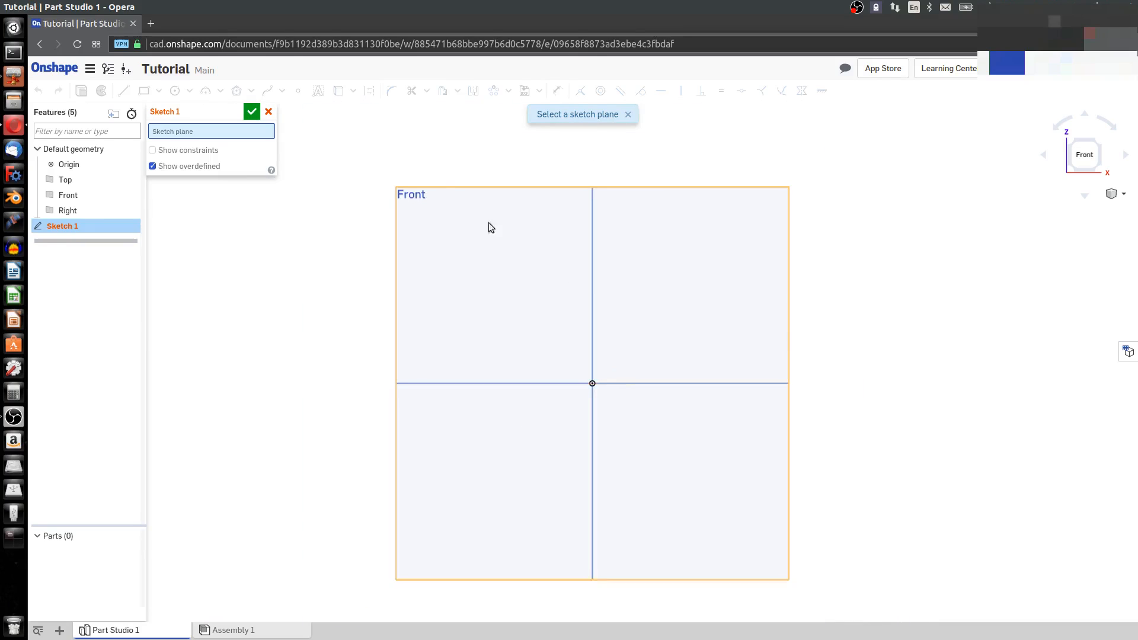
left_click(419, 188)
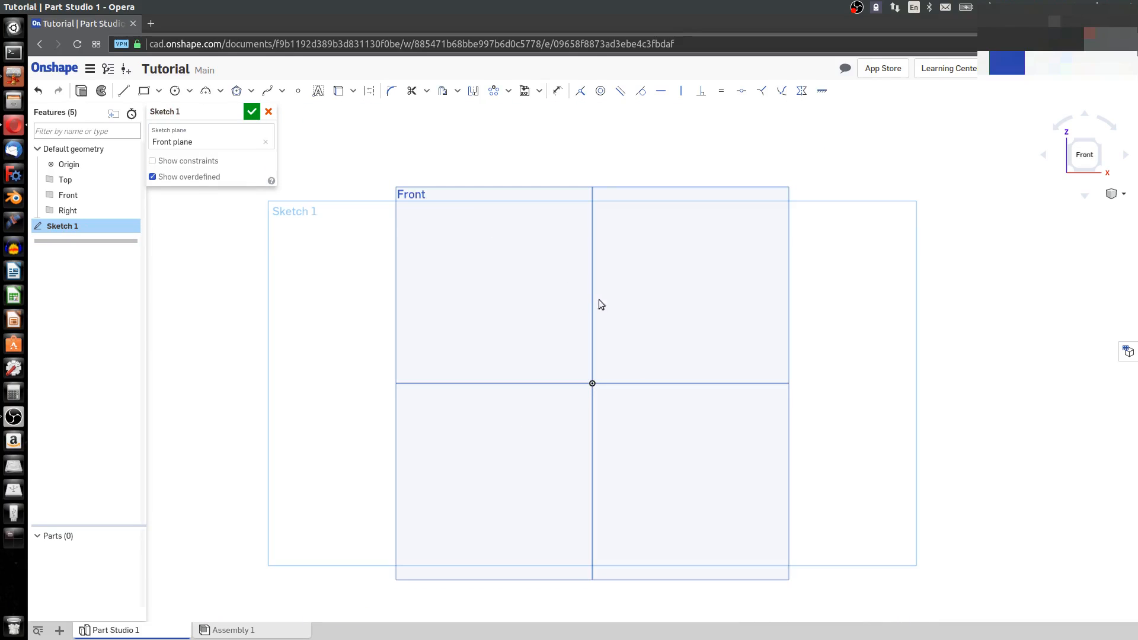
Sketch a six-sided polygon around a construction circle, centered on the horizontal axis to the right of the origin
scroll(670, 354, "up", 2)
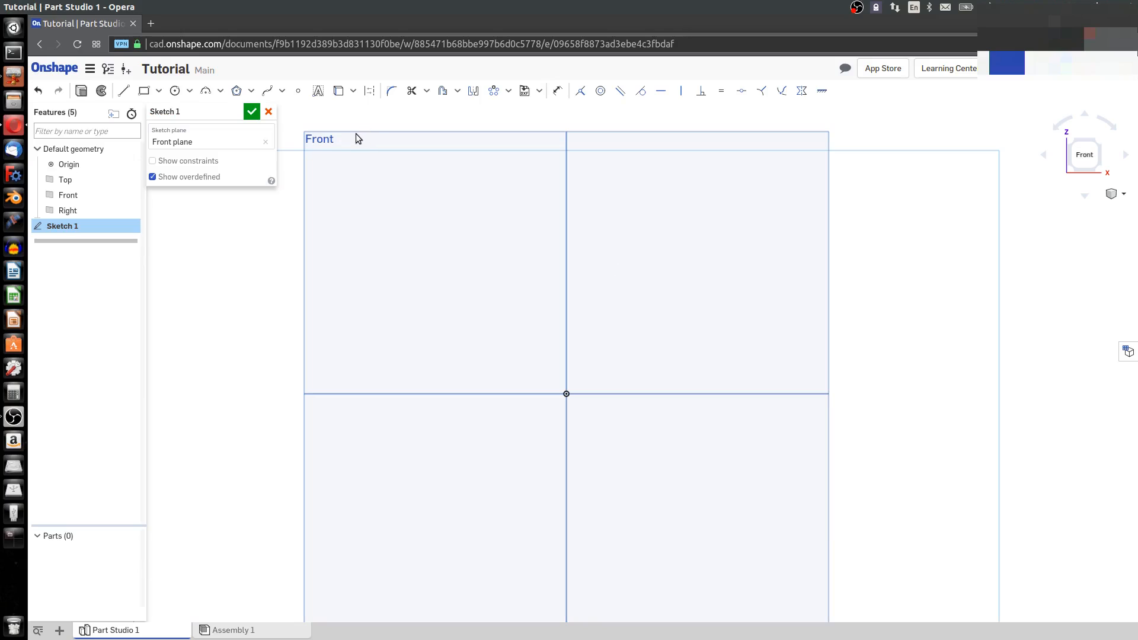
left_click(235, 91)
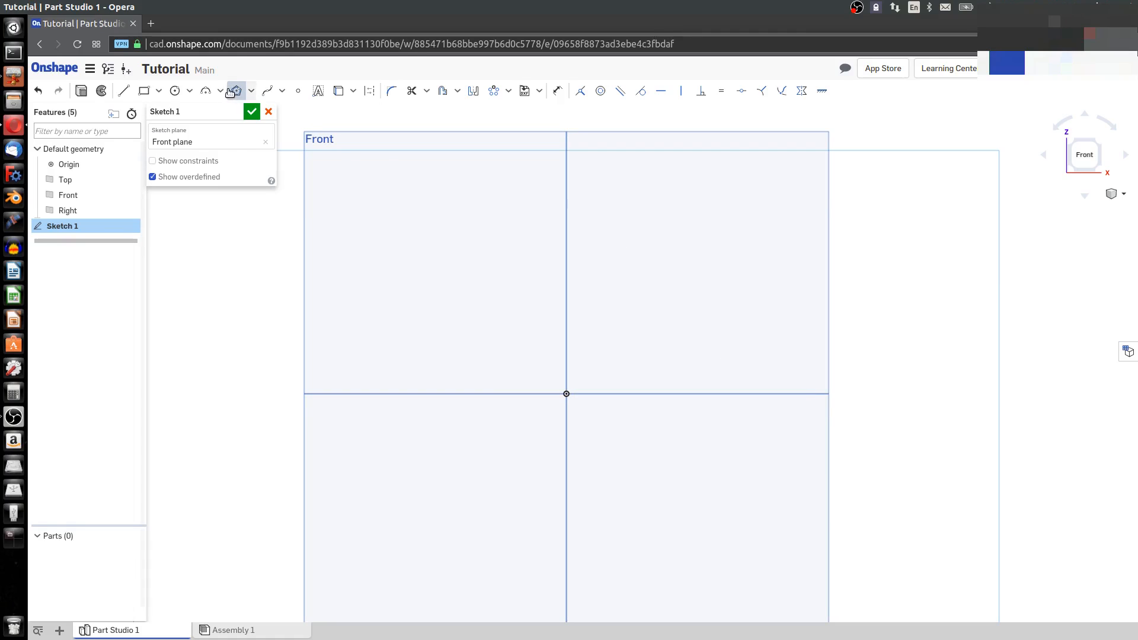
left_click(786, 394)
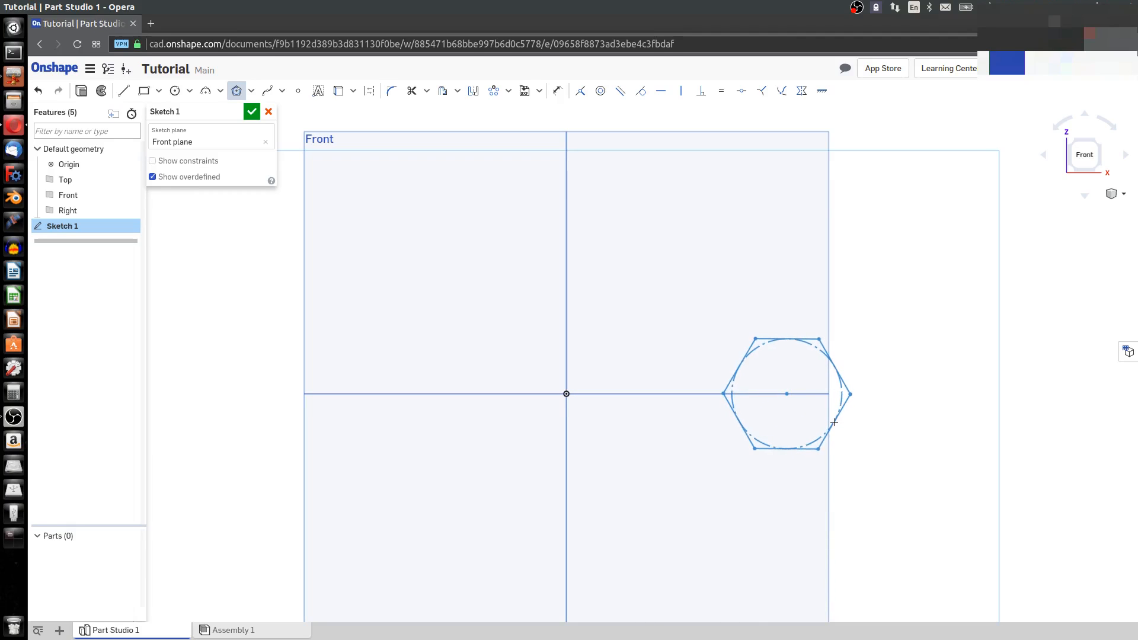
left_click(834, 422)
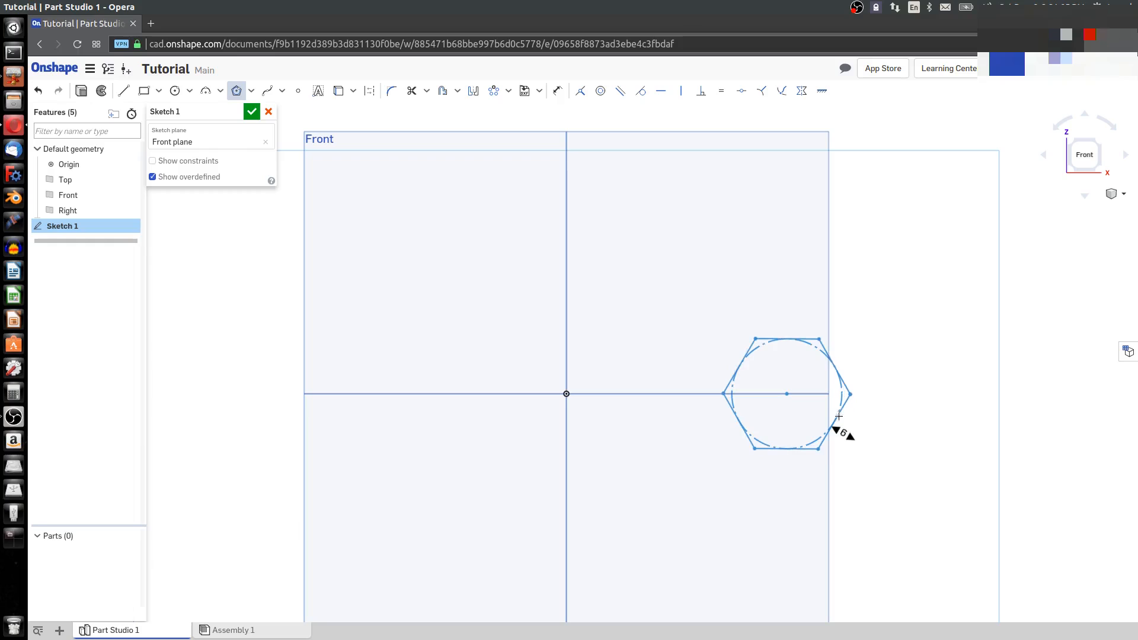
Finish the circumscribed polygon centred on the horizontal axis at the origin's right as a five-sided pentagon with sides about 0.91 in long
mouse_move(849, 429)
left_mouse_down()
mouse_move(1073, 561)
mouse_move(850, 421)
left_mouse_up()
scroll(839, 414, "down", 1)
scroll(838, 412, "down", 1)
left_click(832, 412)
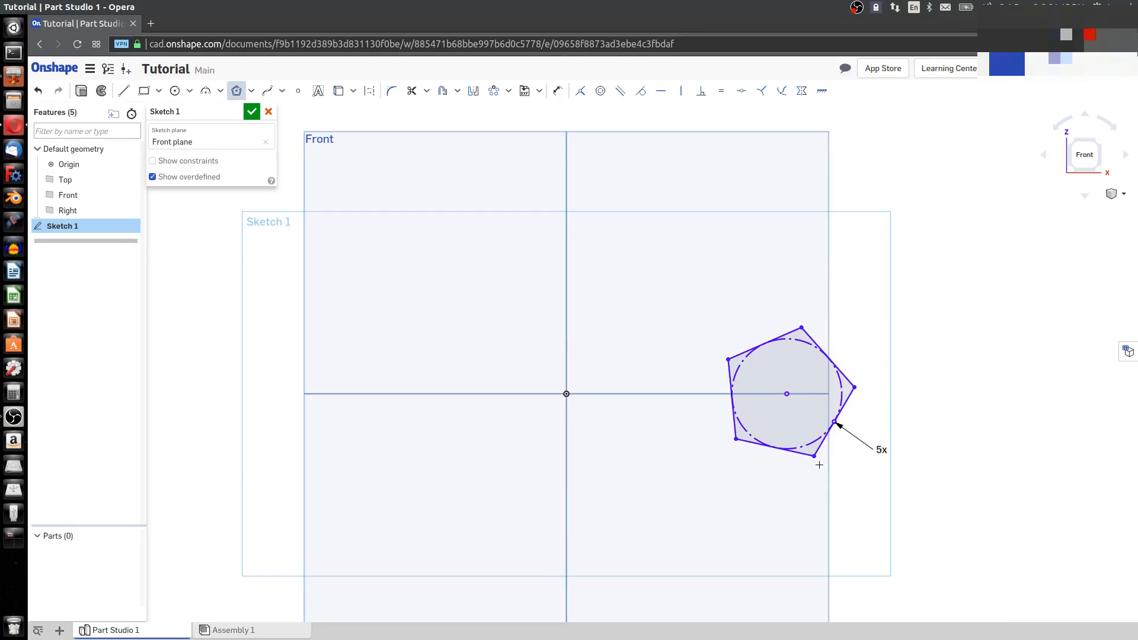
Constrain the pentagon's bottom side to be horizontal
key("Escape")
left_click(801, 454)
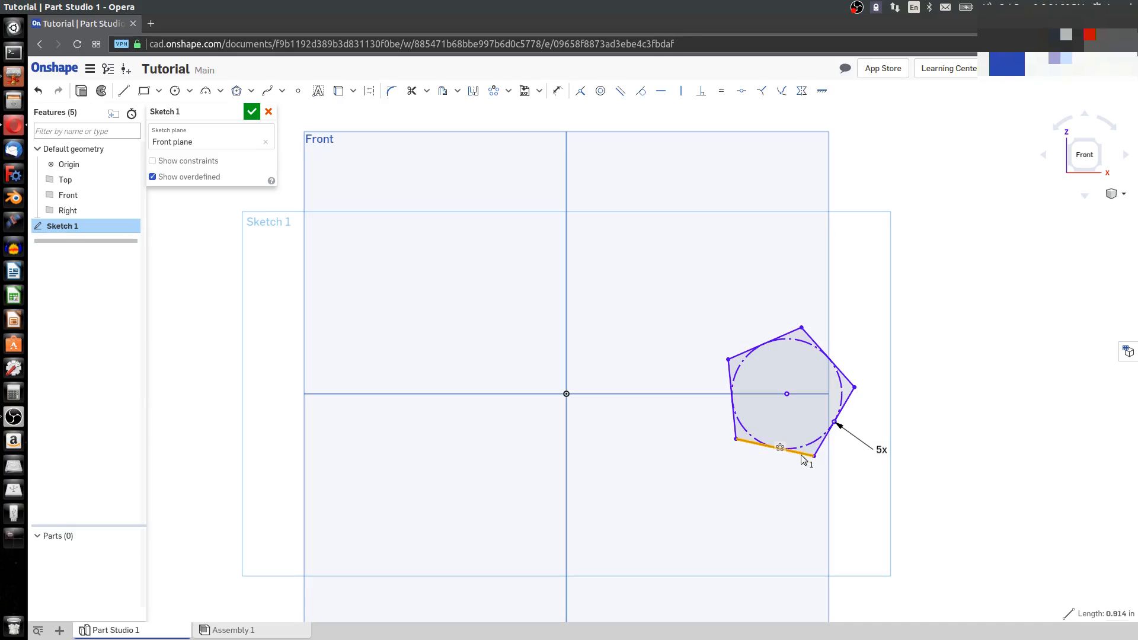
left_click(660, 92)
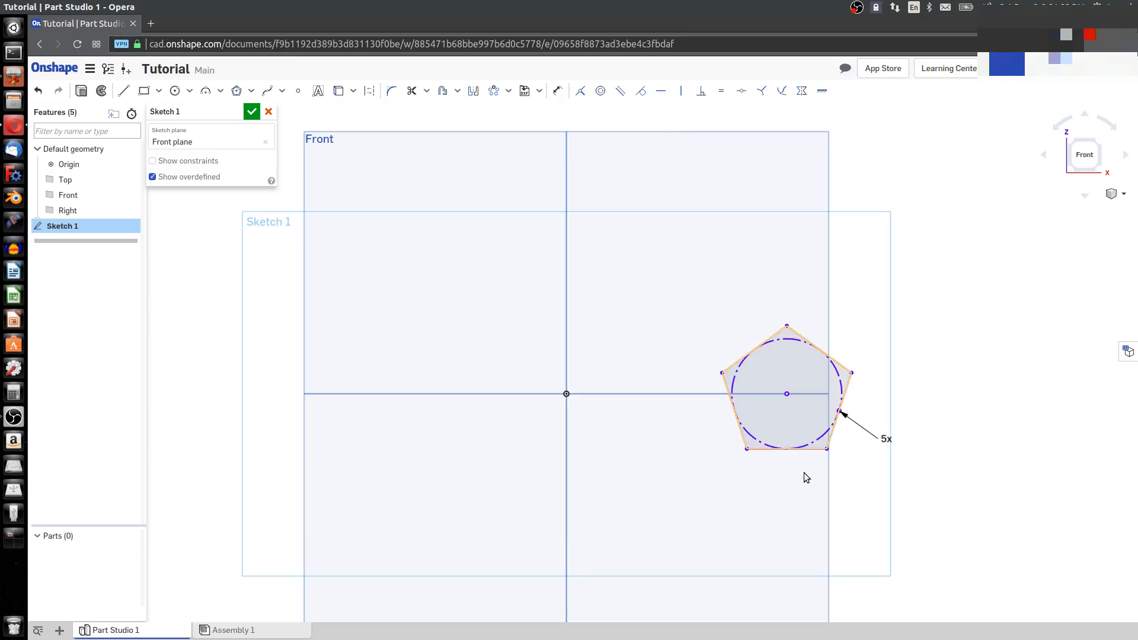
left_click(811, 450)
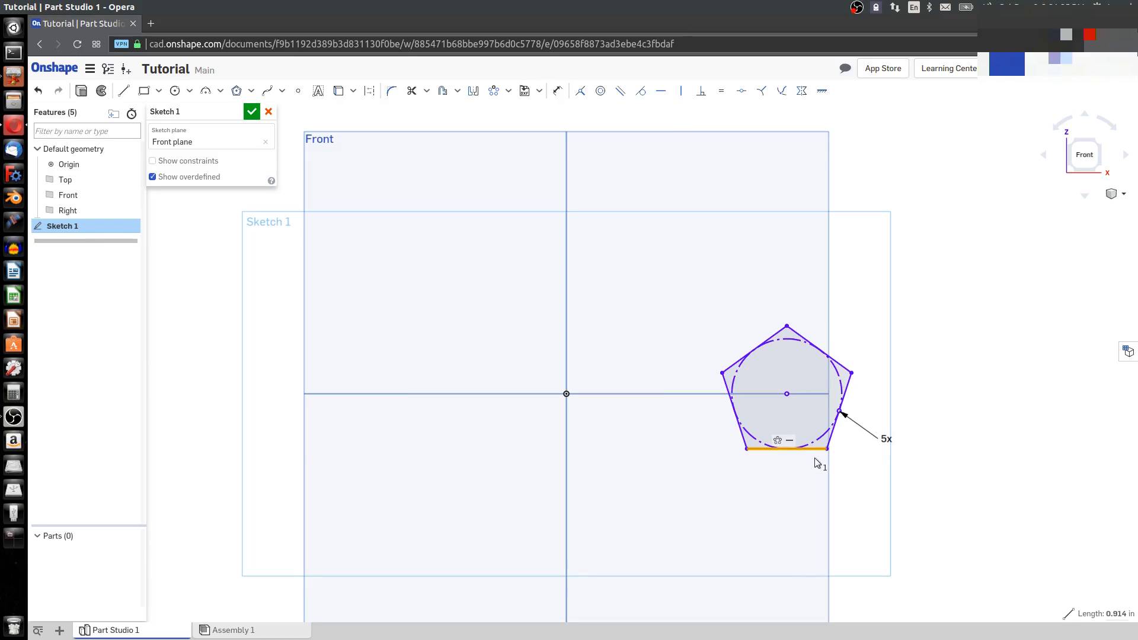
left_click(816, 475)
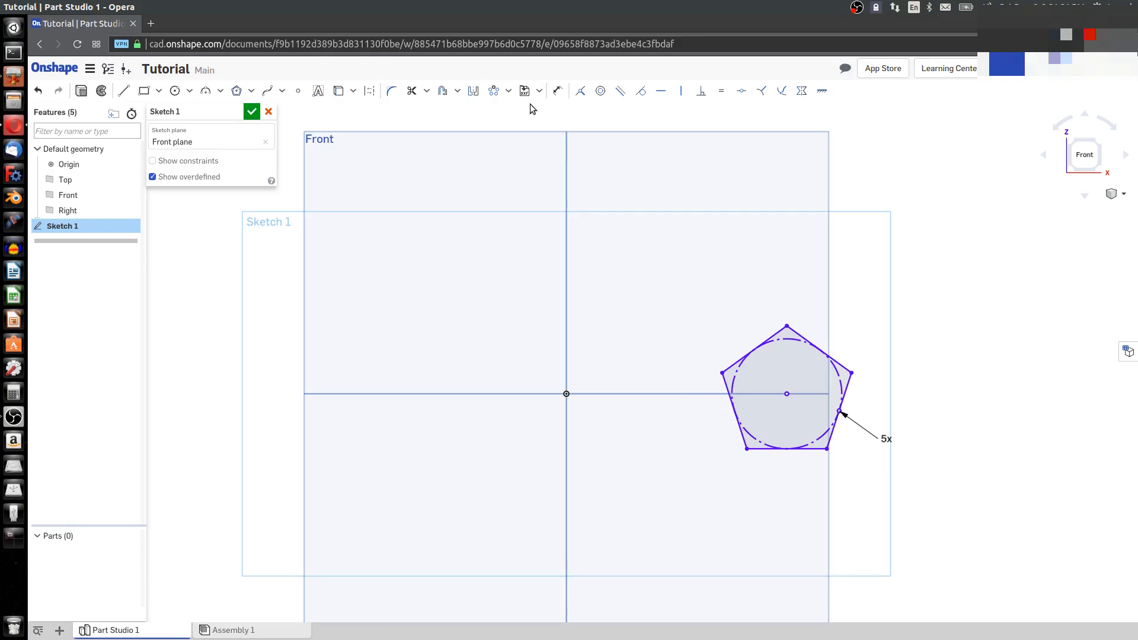
Dimension the pentagon's bottom side to 1 in
left_click(557, 91)
left_click(789, 448)
left_click(855, 469)
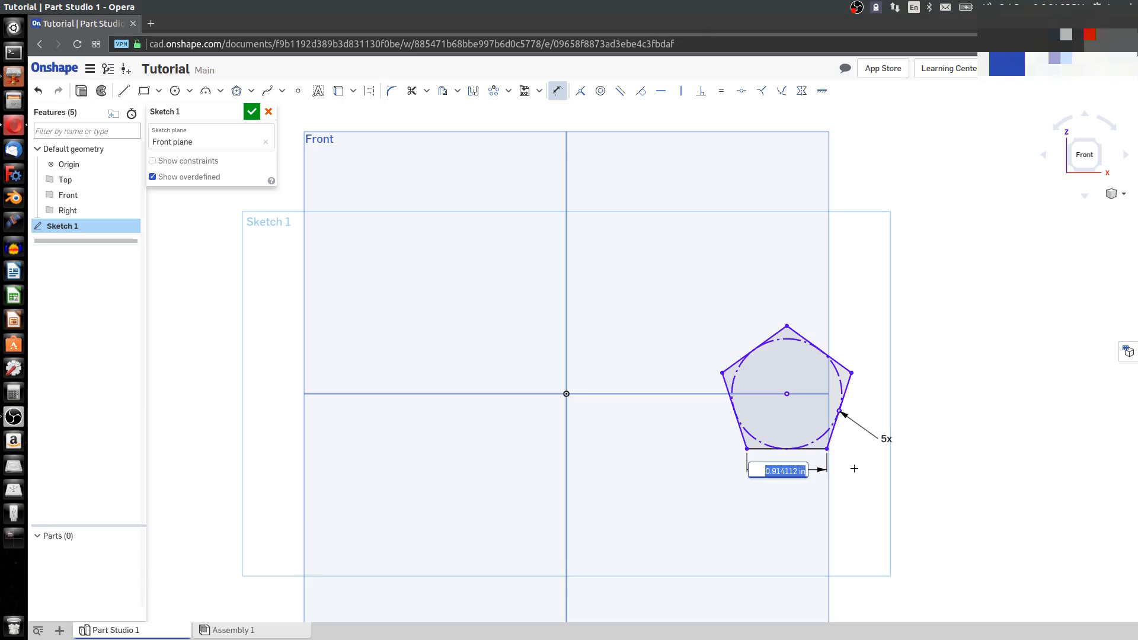
type("1")
key("Return")
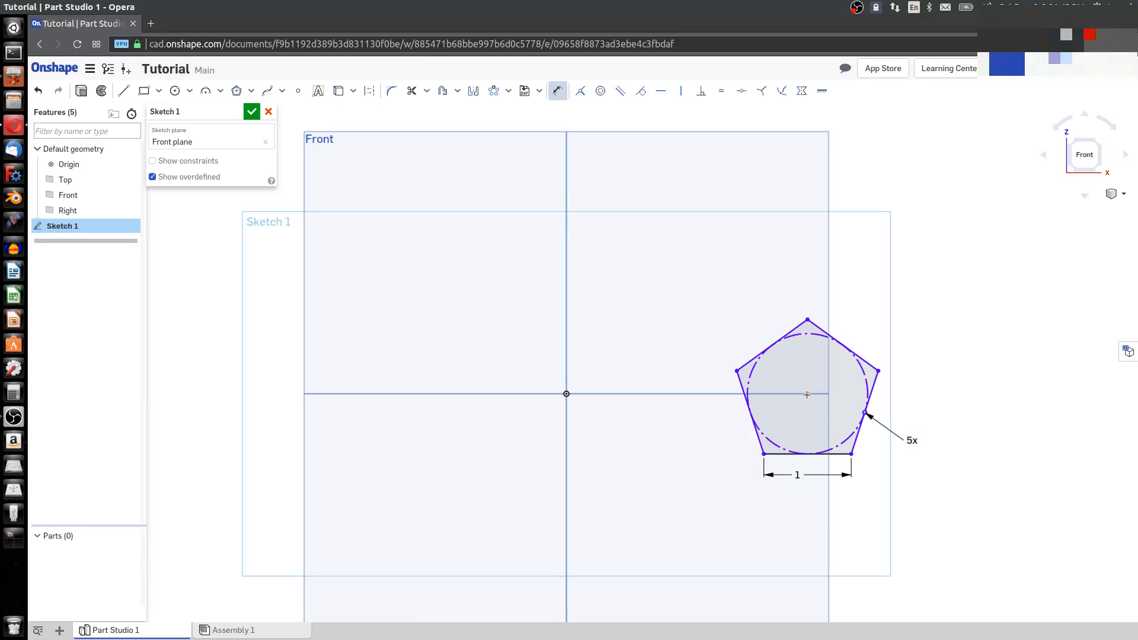
Dimension the horizontal distance between the pentagon's centre and the origin to 6 in
left_click(568, 395)
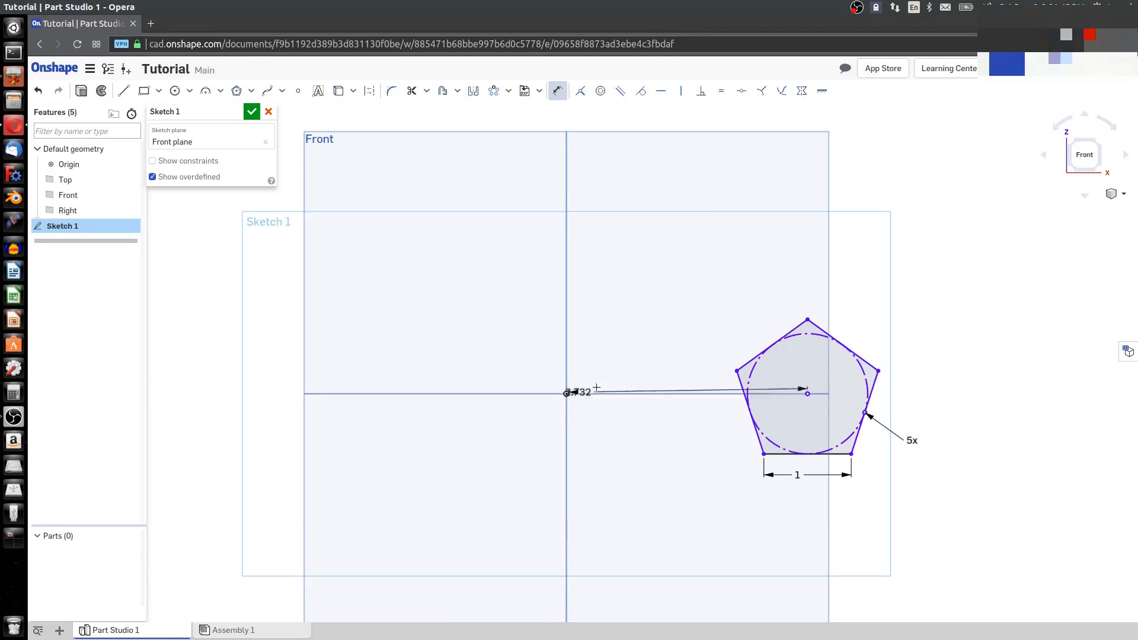
left_click(790, 321)
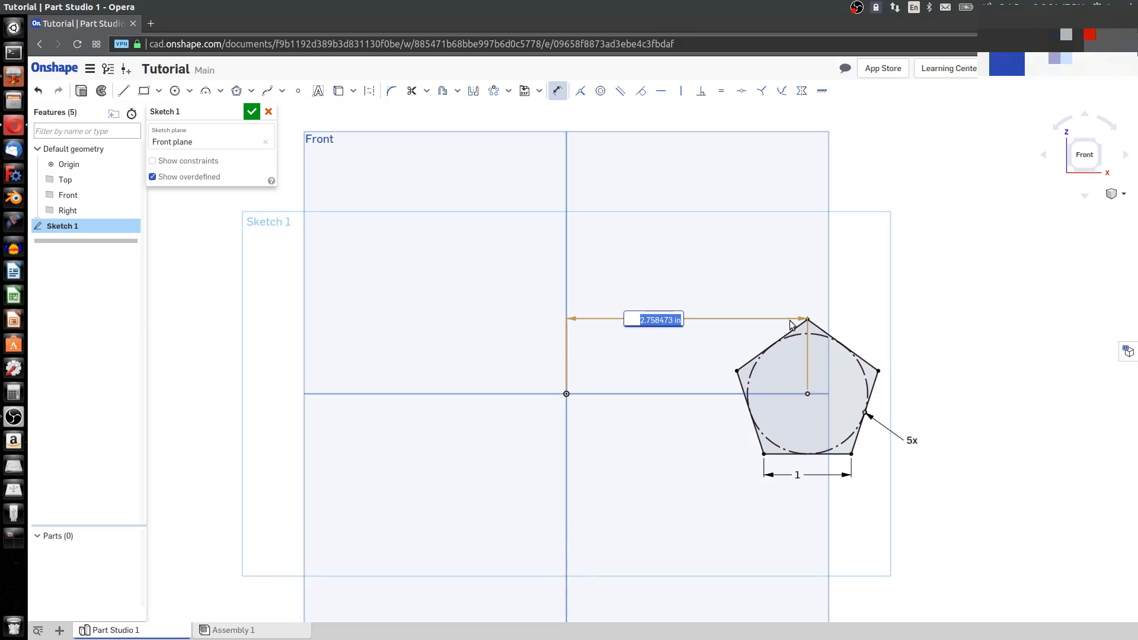
type("6")
key("Return")
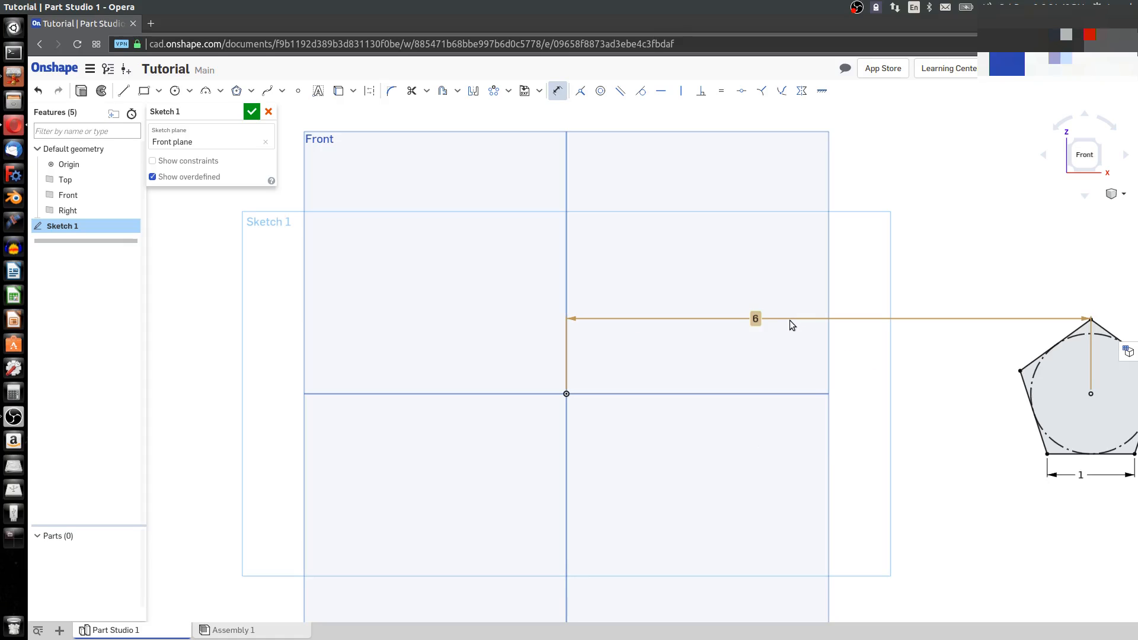
scroll(735, 365, "up", 1)
scroll(735, 366, "up", 2)
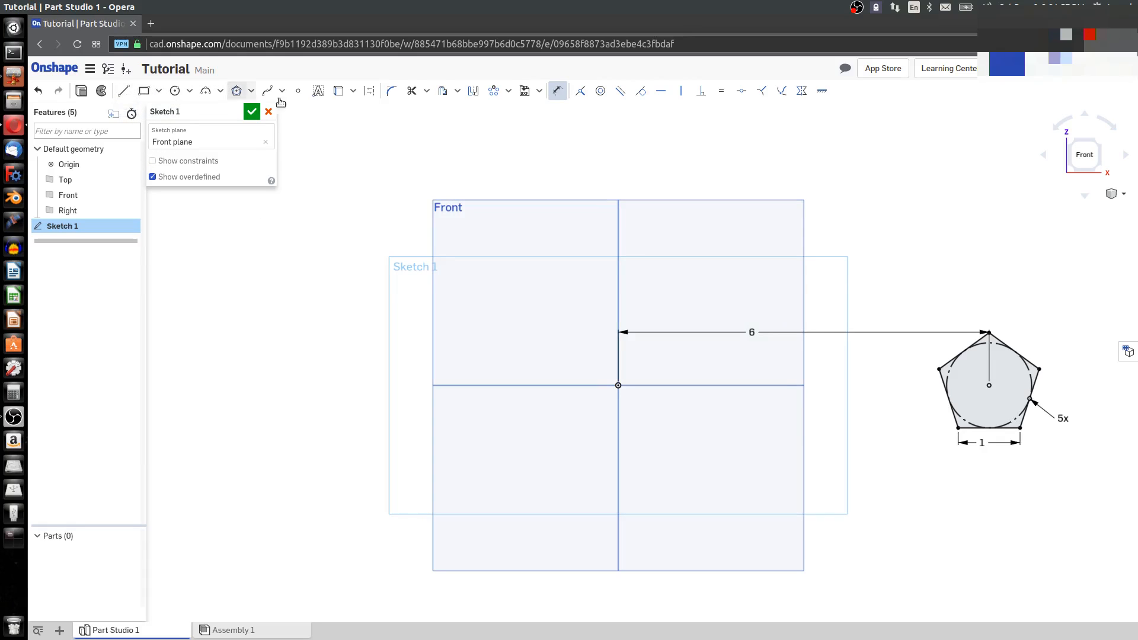
key("Escape")
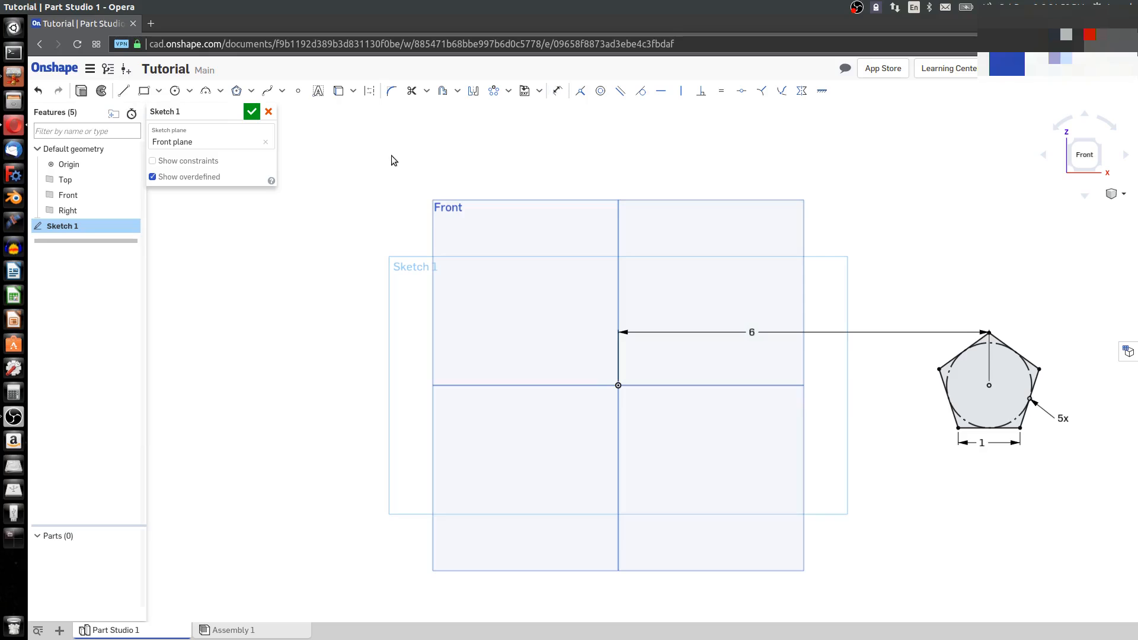
Sketch a vertical construction line upward from the origin to near the Front plane's upper edge
left_click(370, 90)
left_click(124, 91)
left_click(618, 384)
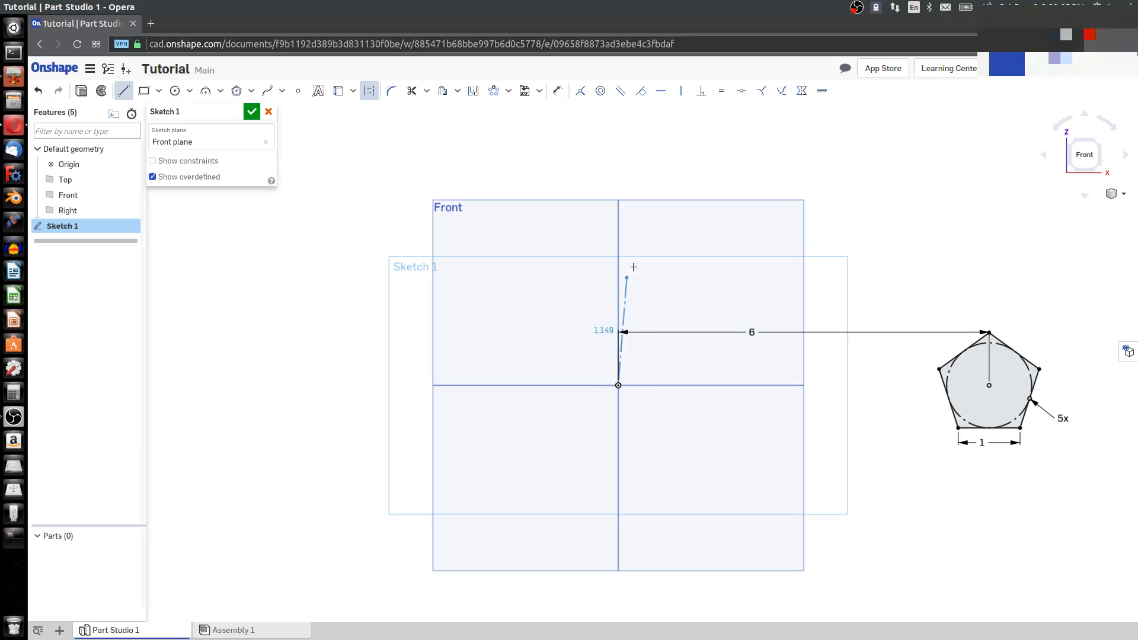
left_click(619, 203)
key("Escape")
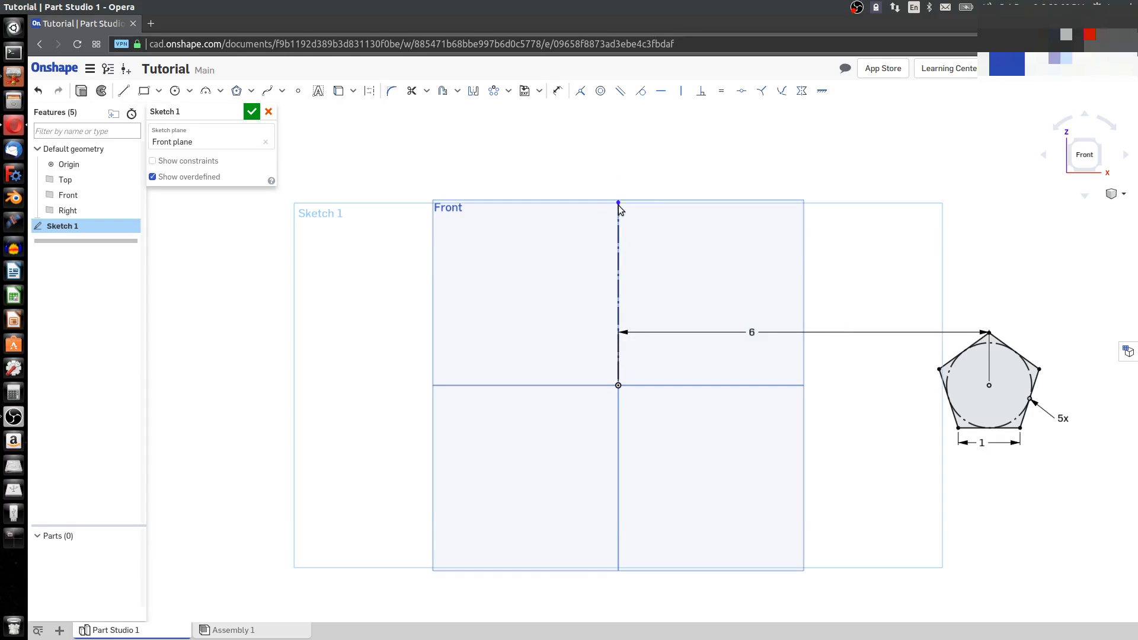
Align the construction line's upper endpoint horizontally with the pentagon's top vertex and finish the sketch
left_click_drag(617, 204, 617, 307)
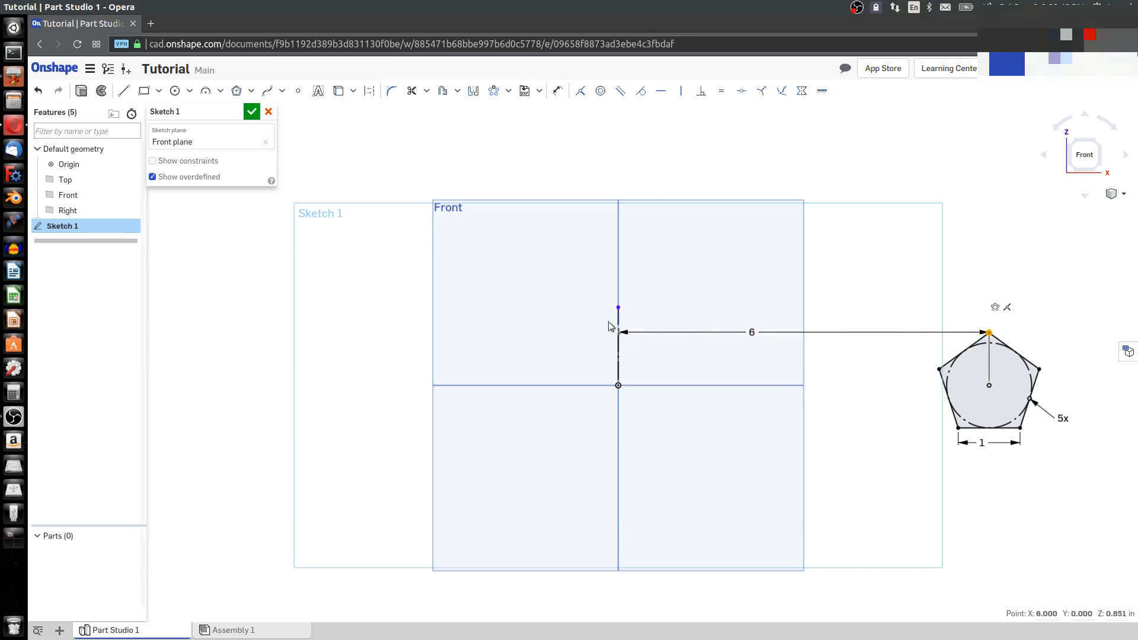
right_click(617, 309)
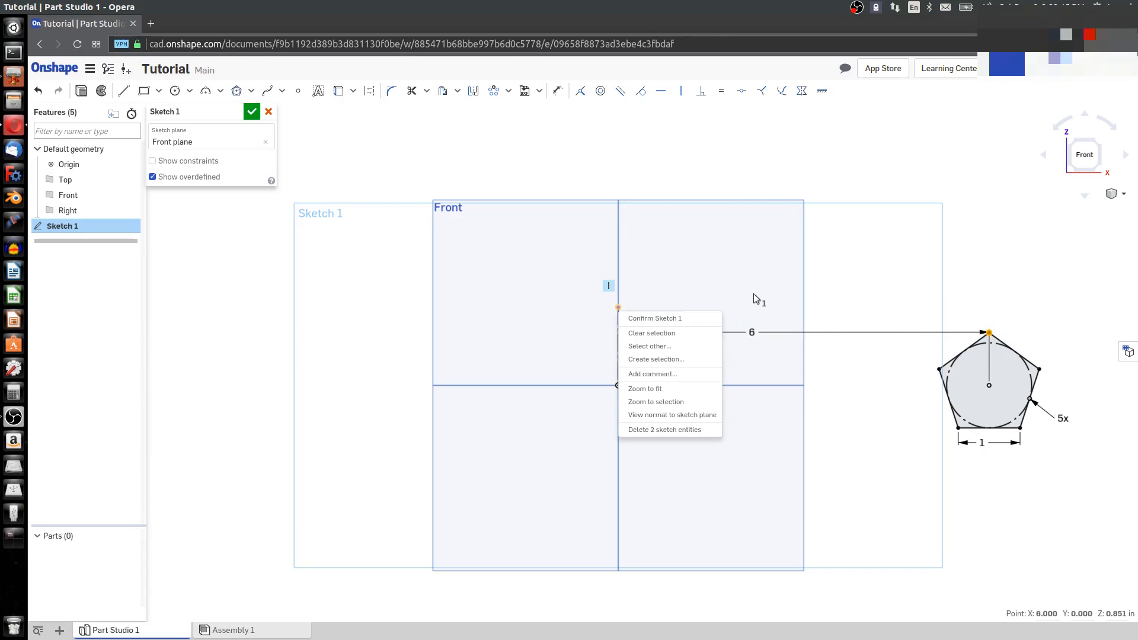
left_click(622, 306)
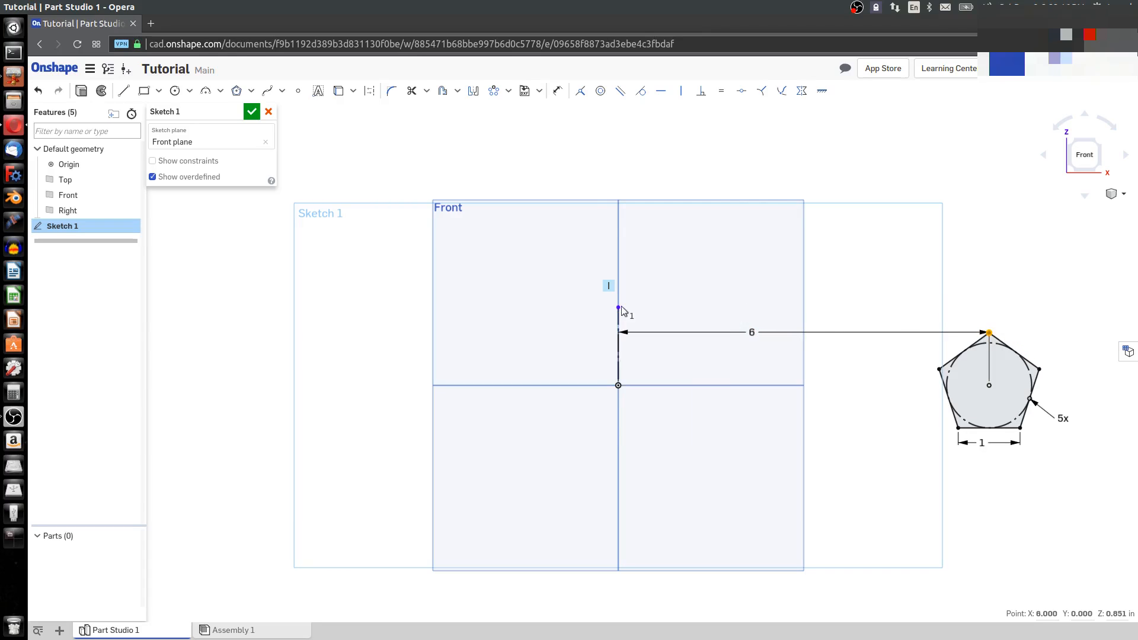
left_click(662, 92)
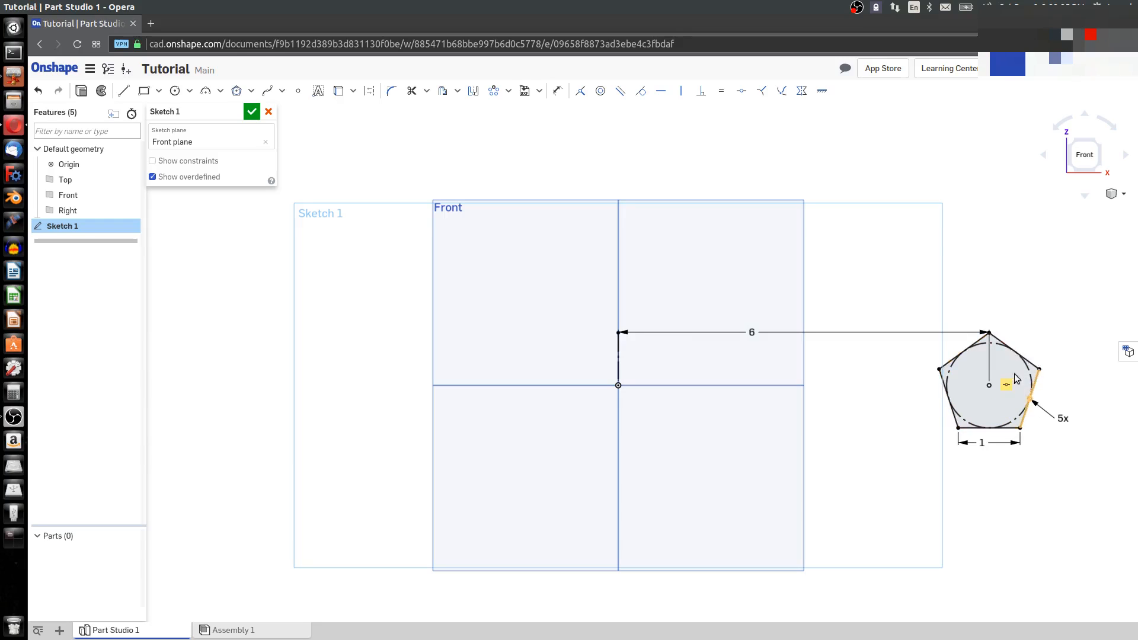
scroll(978, 413, "up", 3)
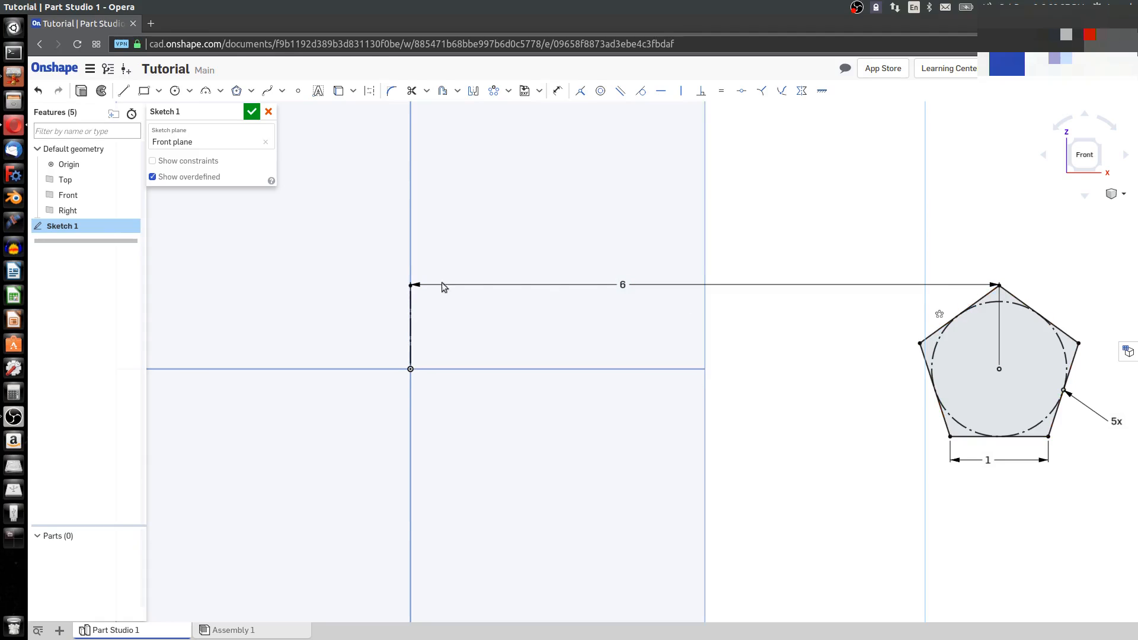
scroll(763, 468, "down", 3)
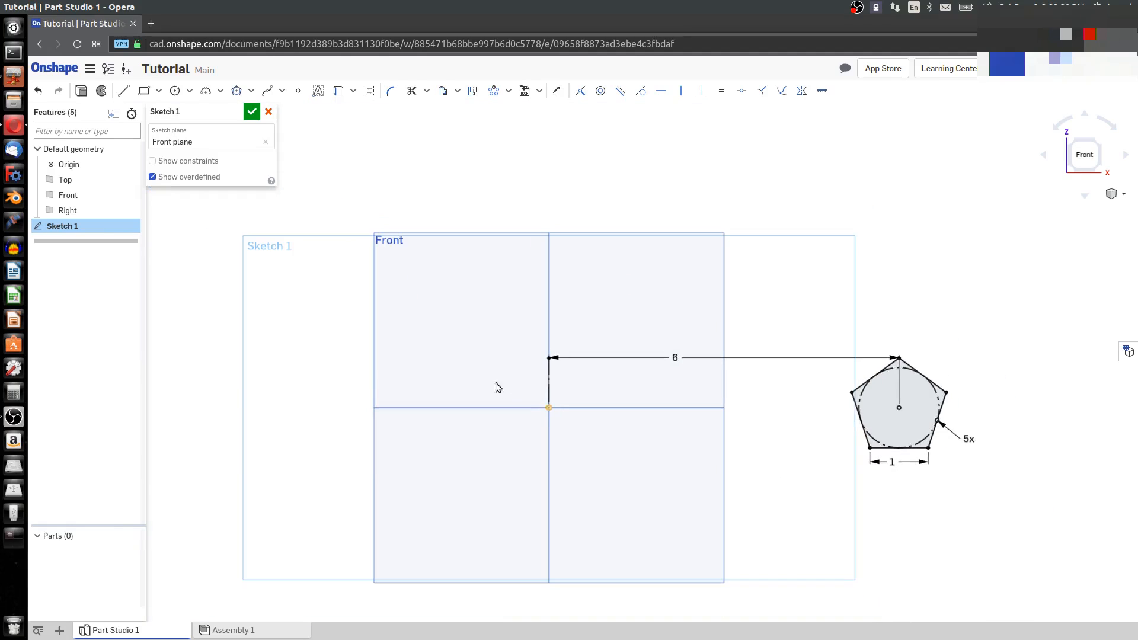
left_click(252, 111)
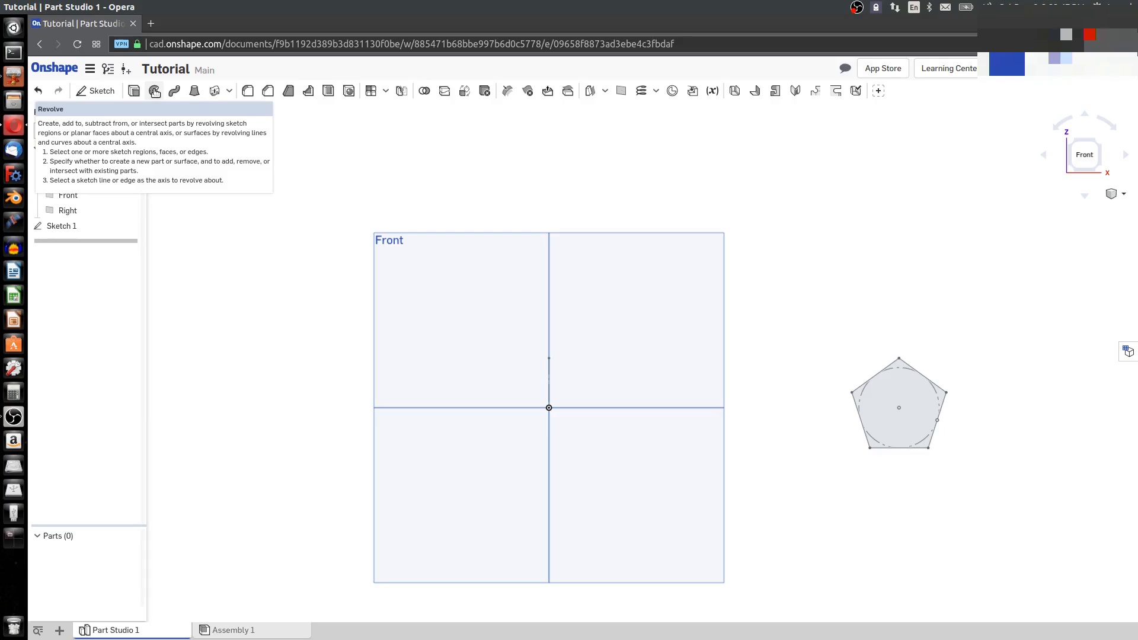
Revolve the pentagon region as a new solid through a full turn about the vertical construction line
left_click(154, 92)
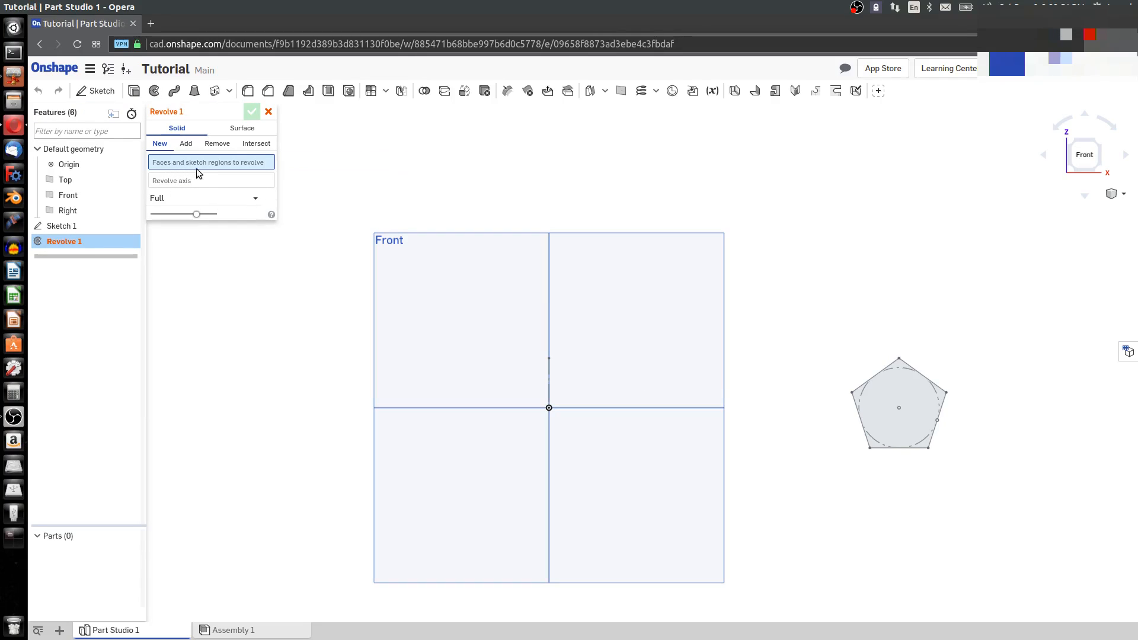
left_click(859, 387)
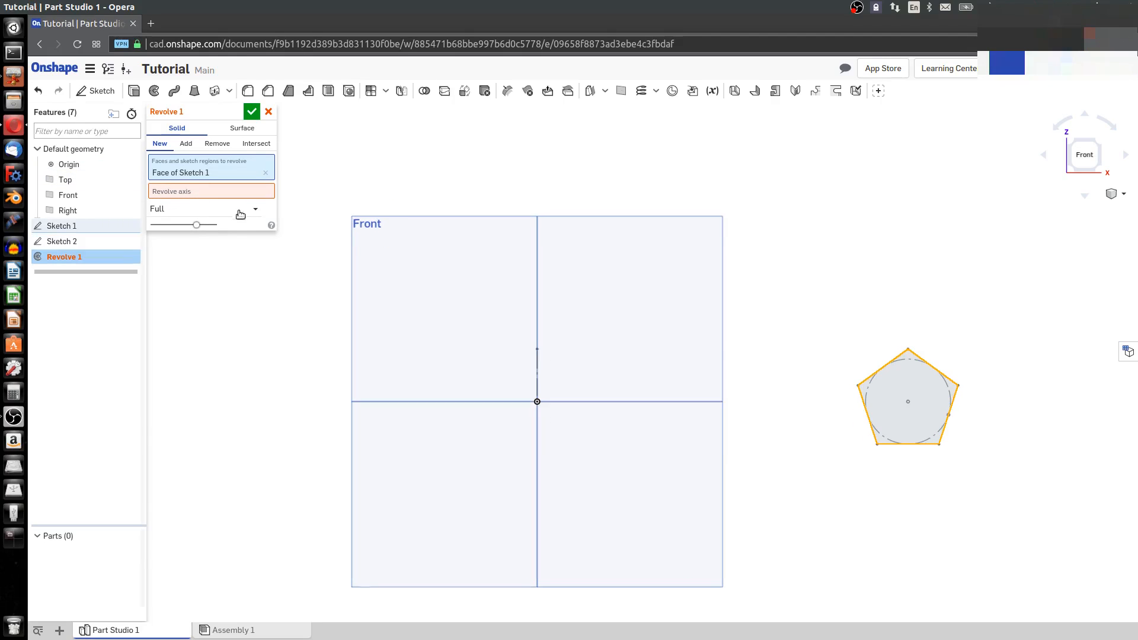
left_click(205, 192)
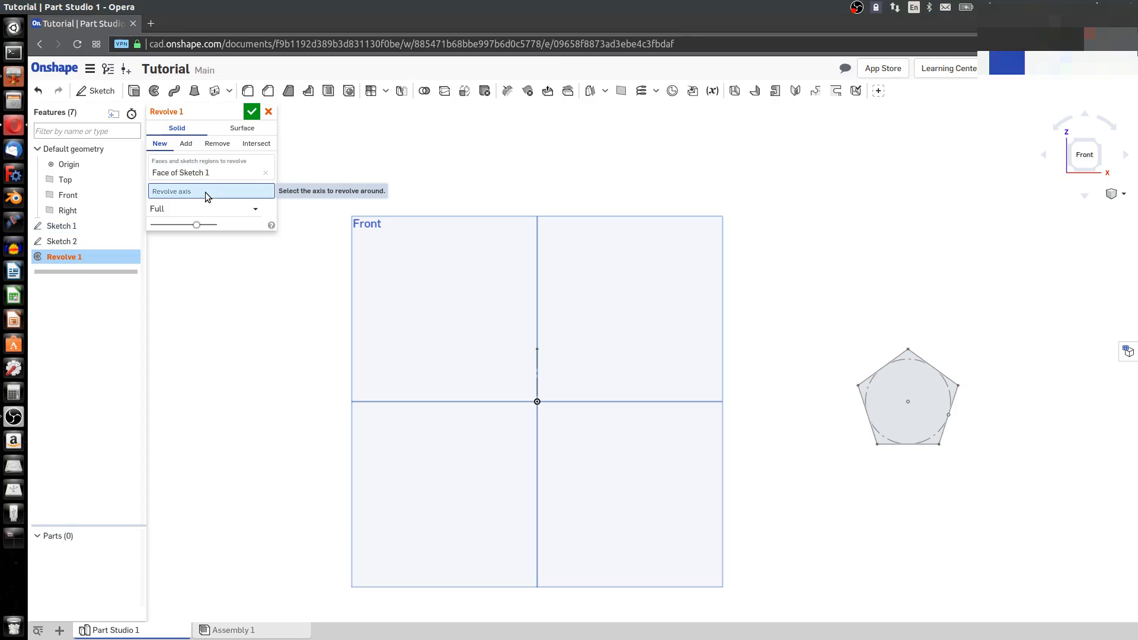
left_click(540, 361)
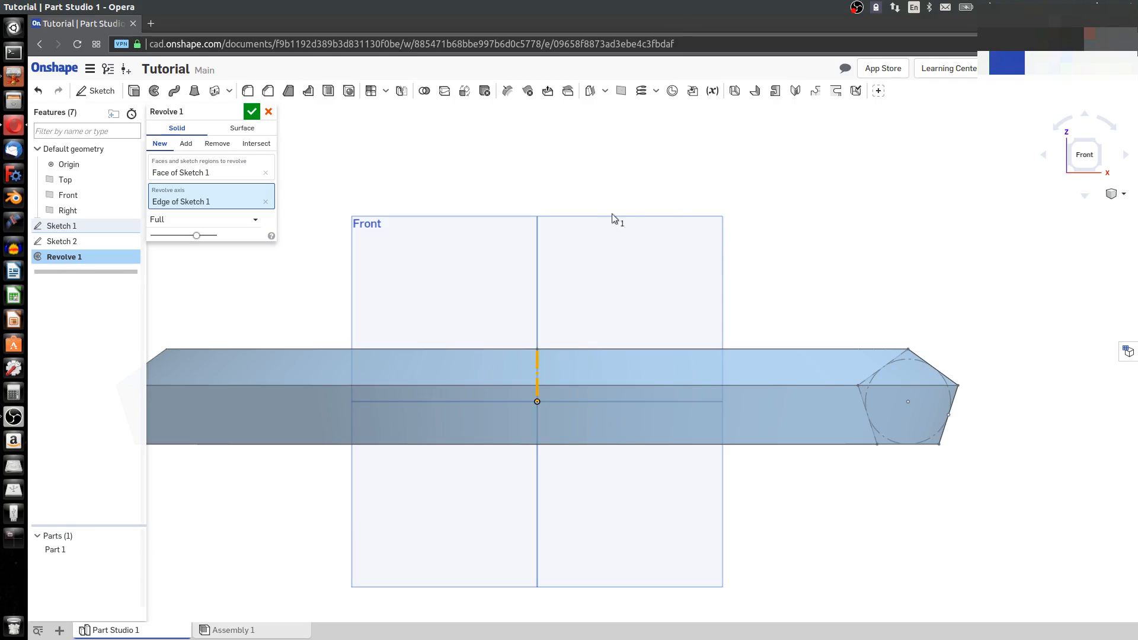
left_click(1075, 146)
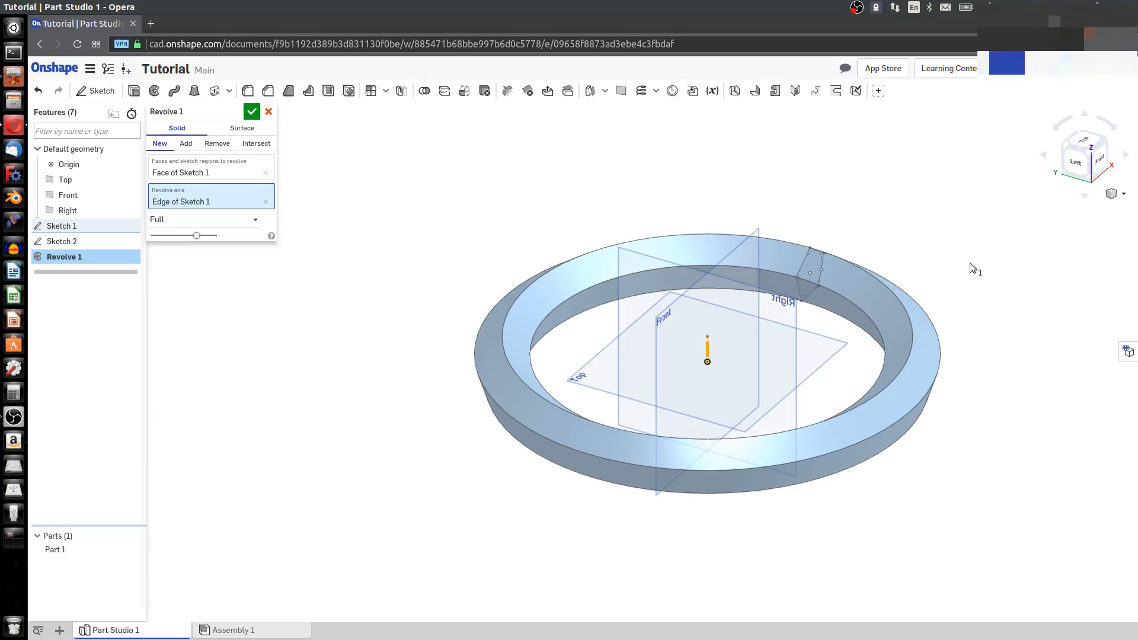
scroll(835, 414, "up", 1)
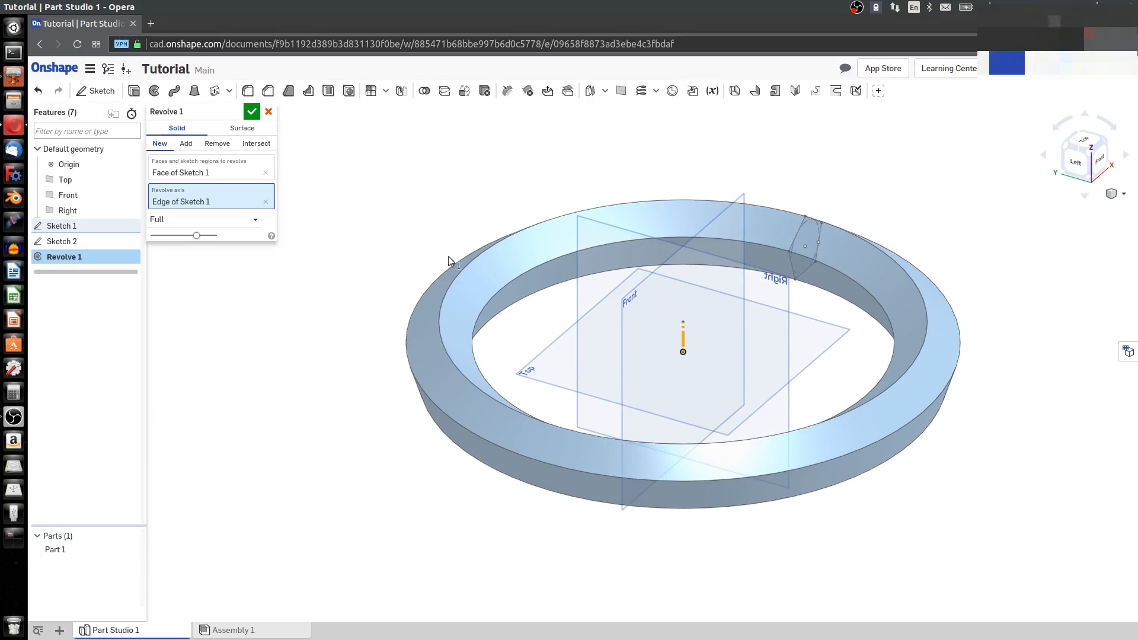
left_click(251, 112)
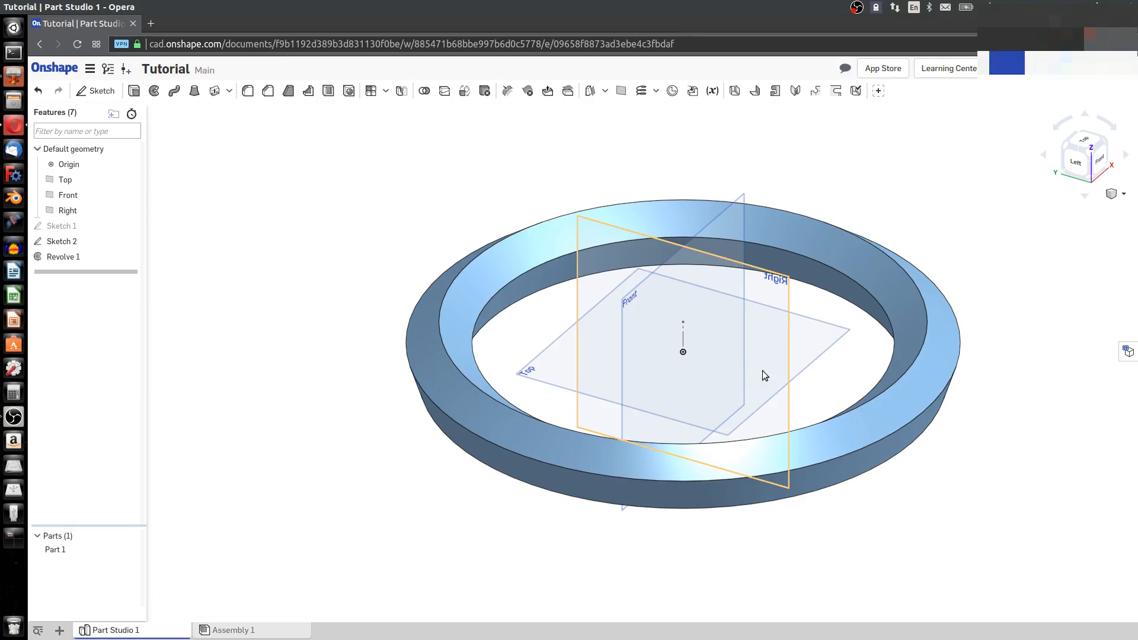
right_click(792, 334)
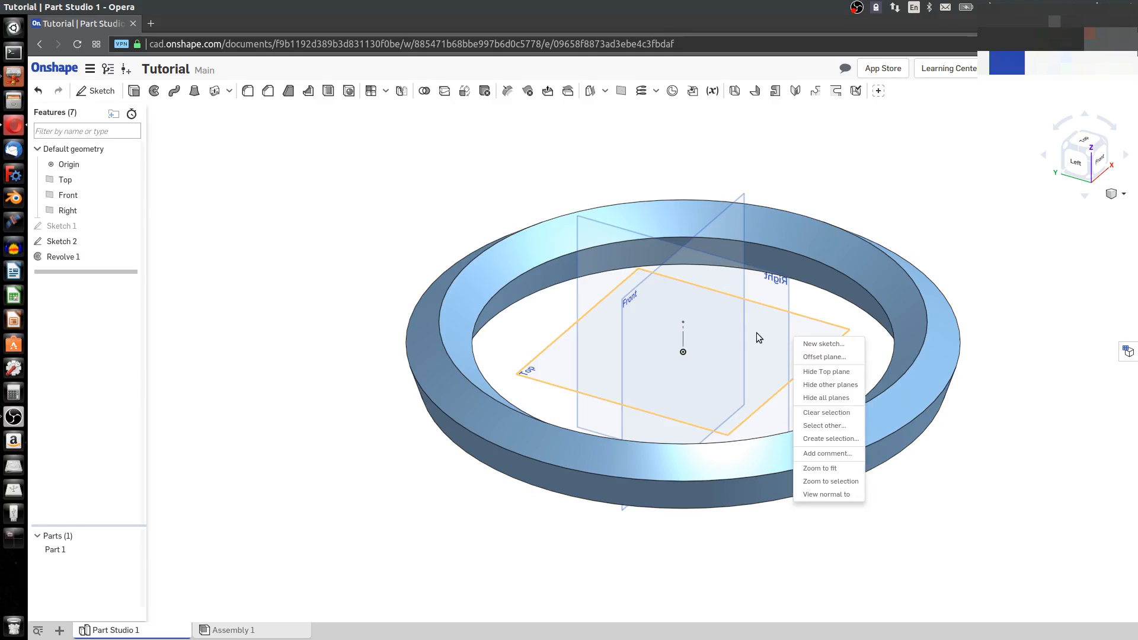
left_click(757, 332)
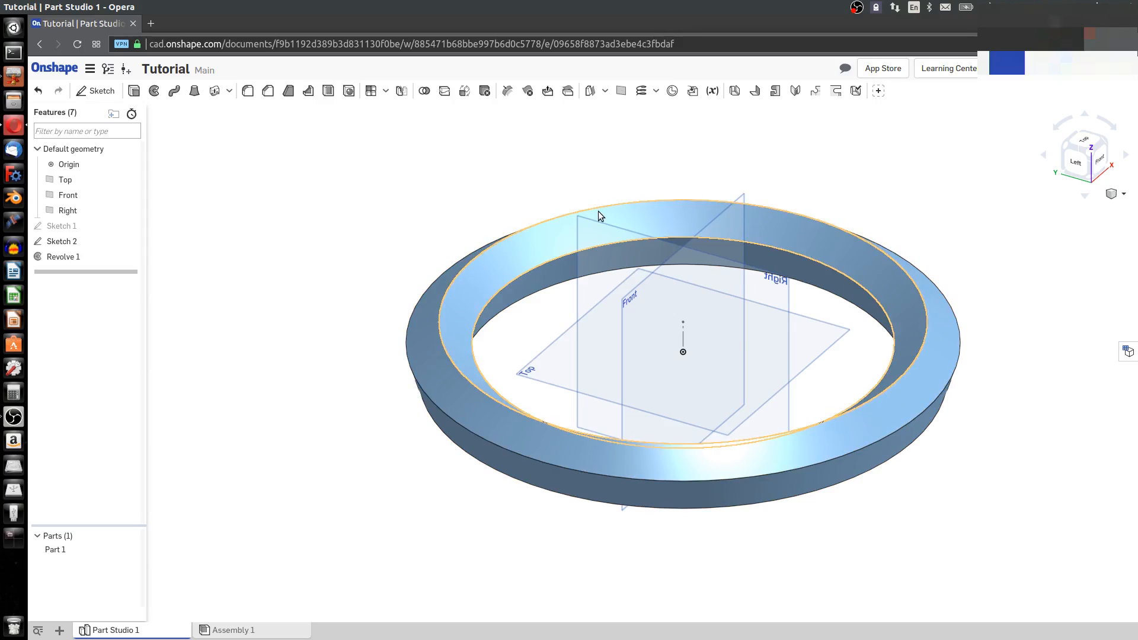
key("f")
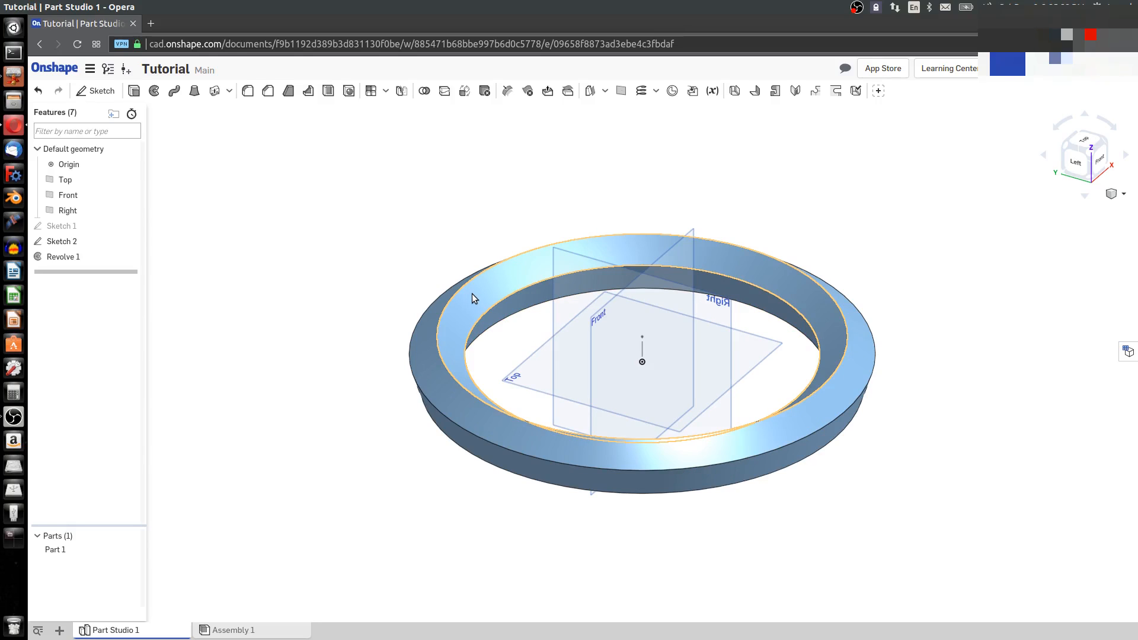
Delete Sketch 1, Sketch 2 and Revolve 1 from the feature list
right_click(51, 226)
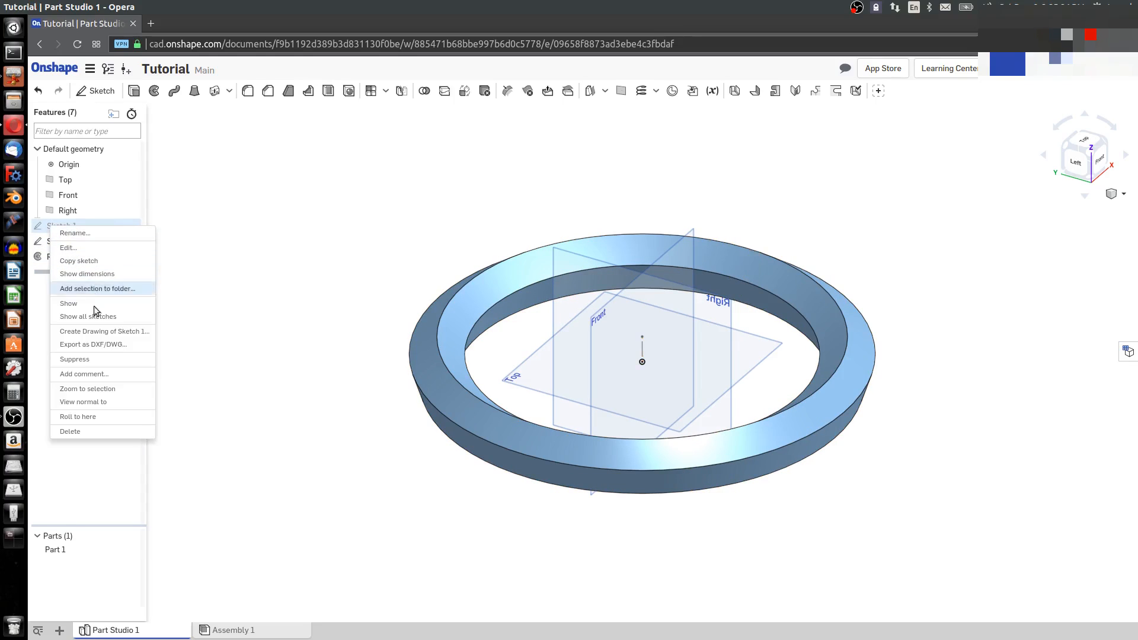
left_click(89, 432)
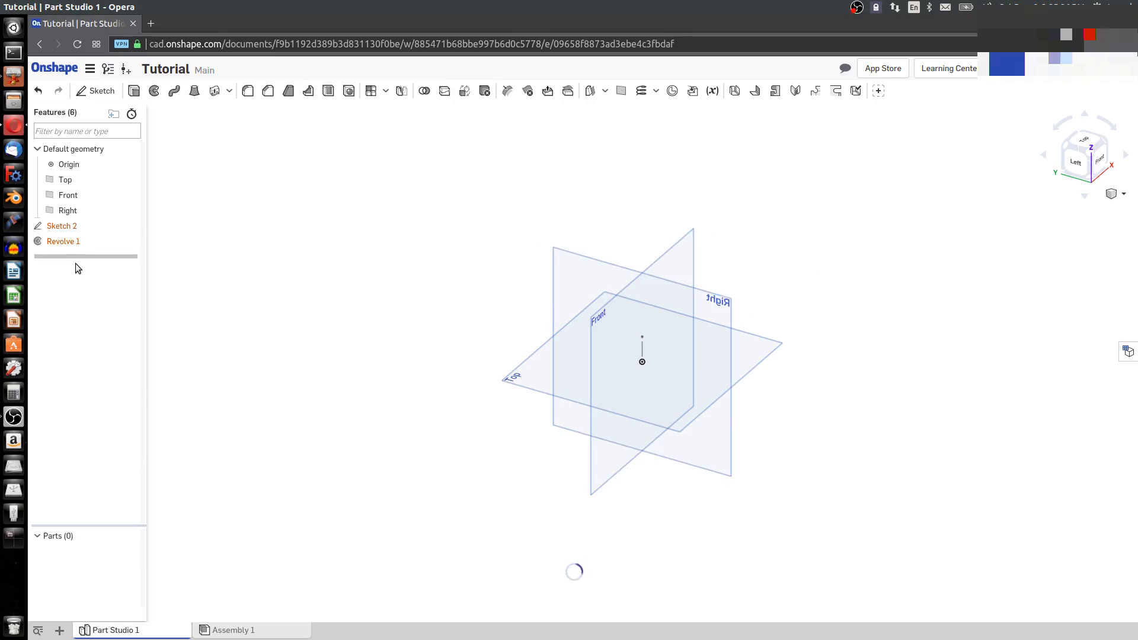
right_click(67, 225)
left_click(95, 377)
right_click(71, 229)
left_click(98, 314)
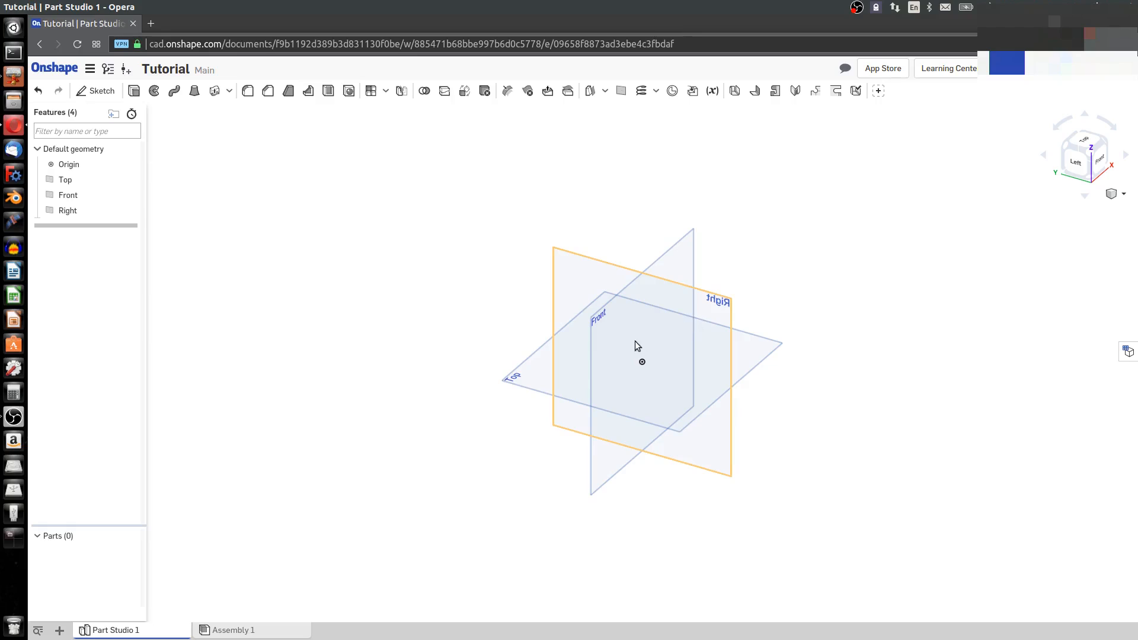
Start a sketch on the Front plane and draw a six-sided circumscribed polygon centred on the origin
left_click(612, 314)
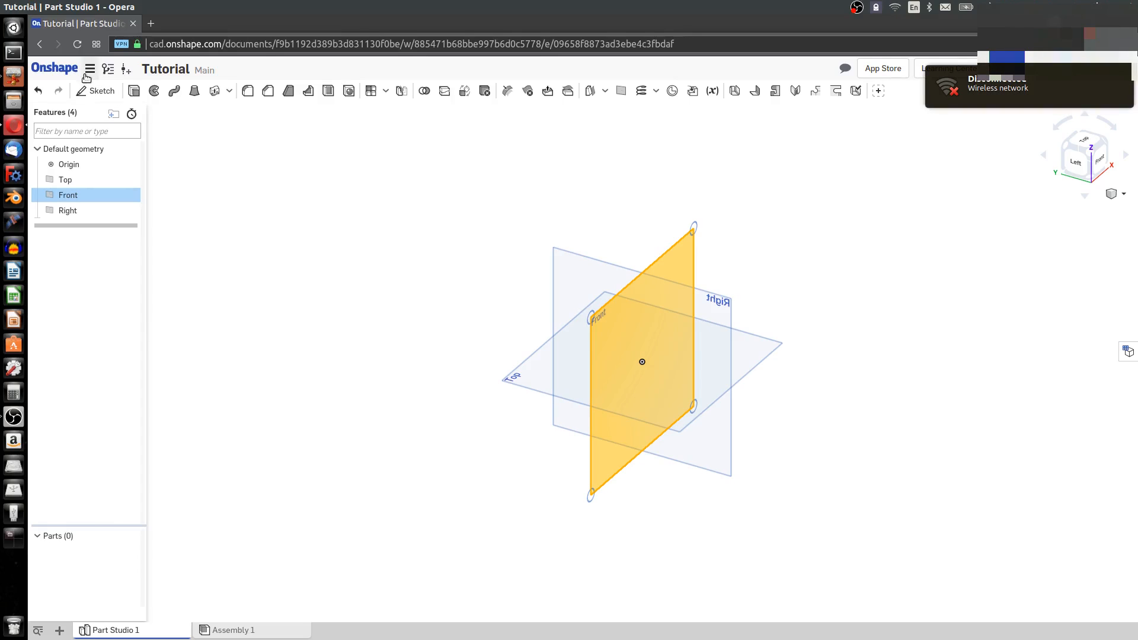
left_click(95, 91)
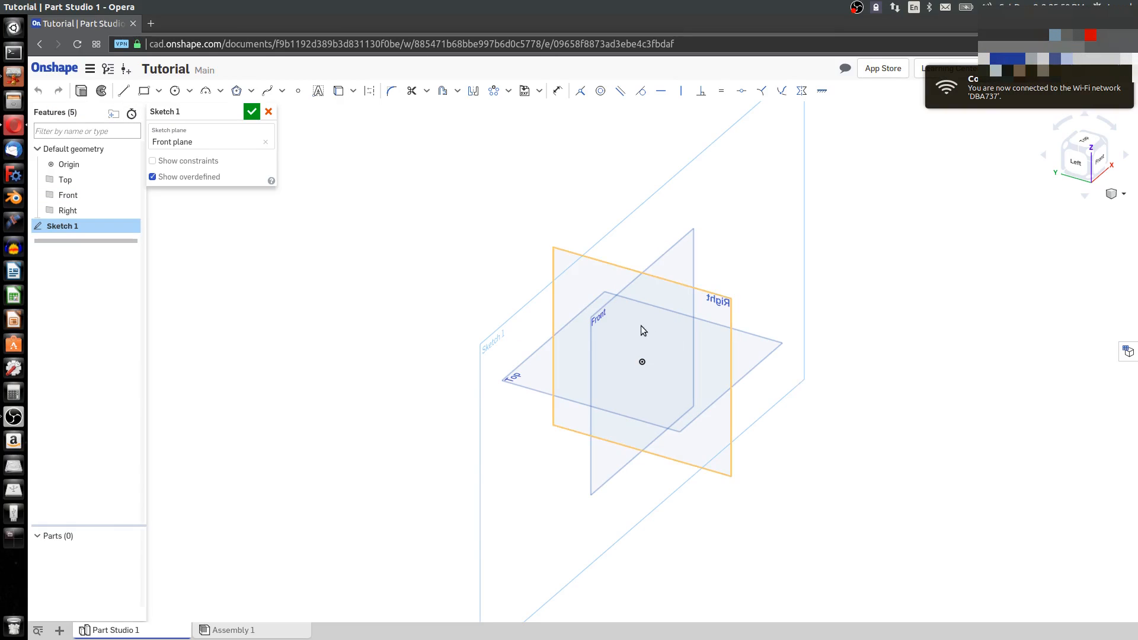
right_click(503, 276)
left_click(535, 370)
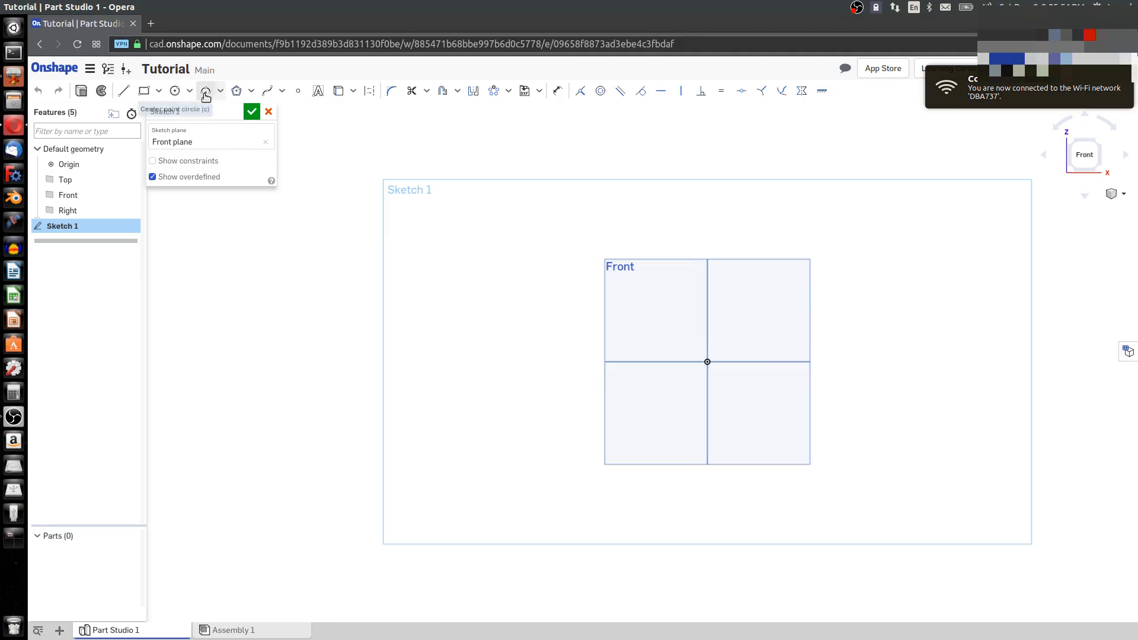
left_click(236, 92)
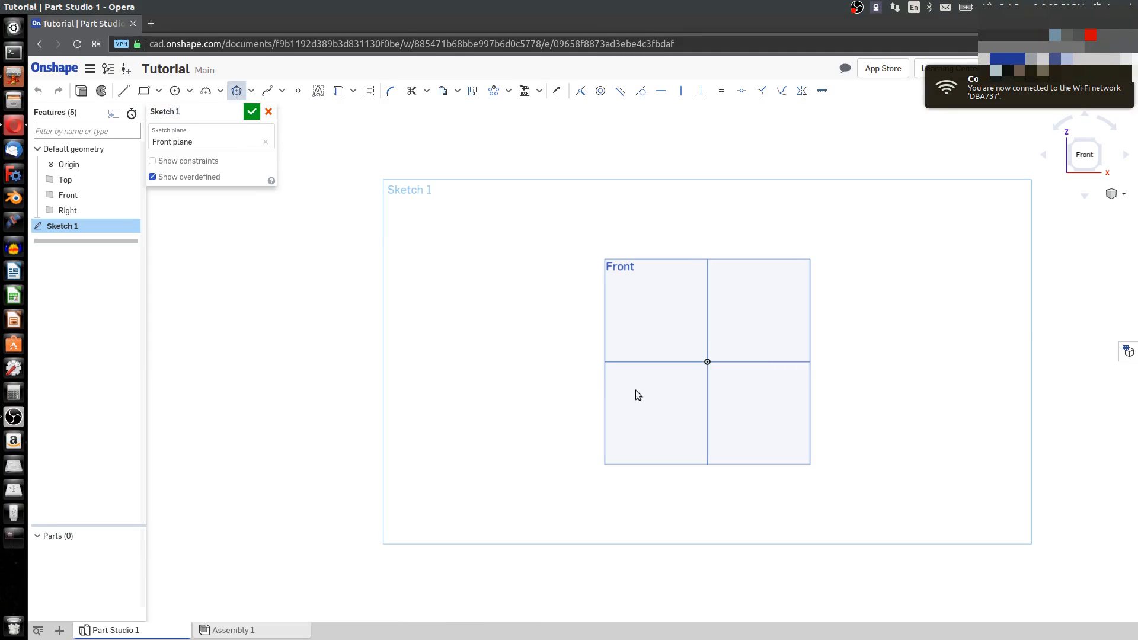
left_click(707, 362)
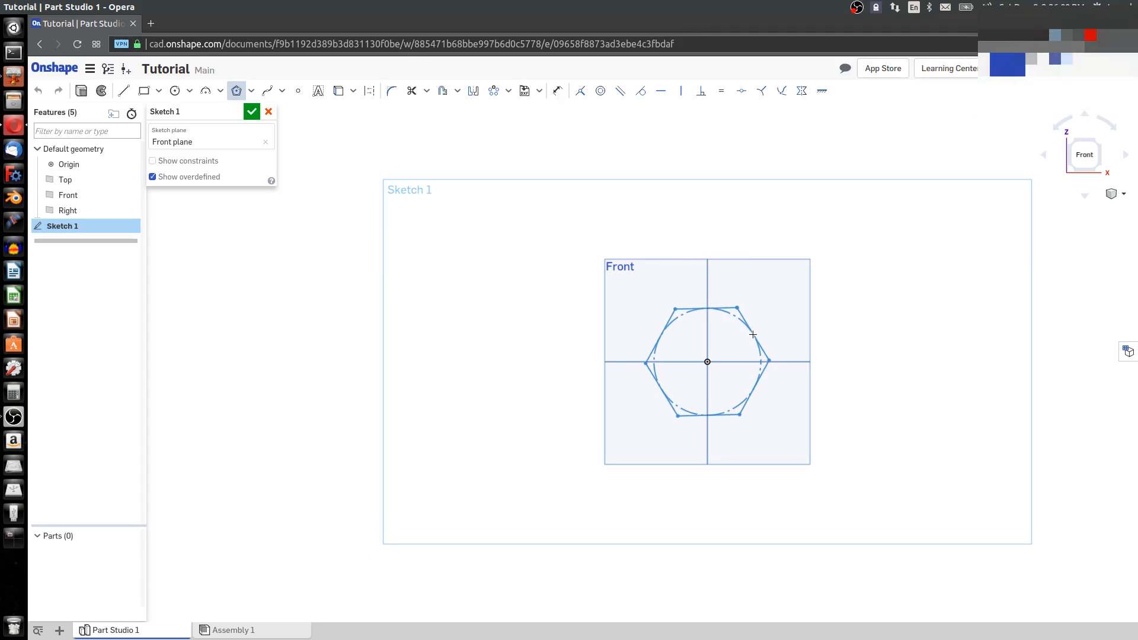
left_click(753, 335)
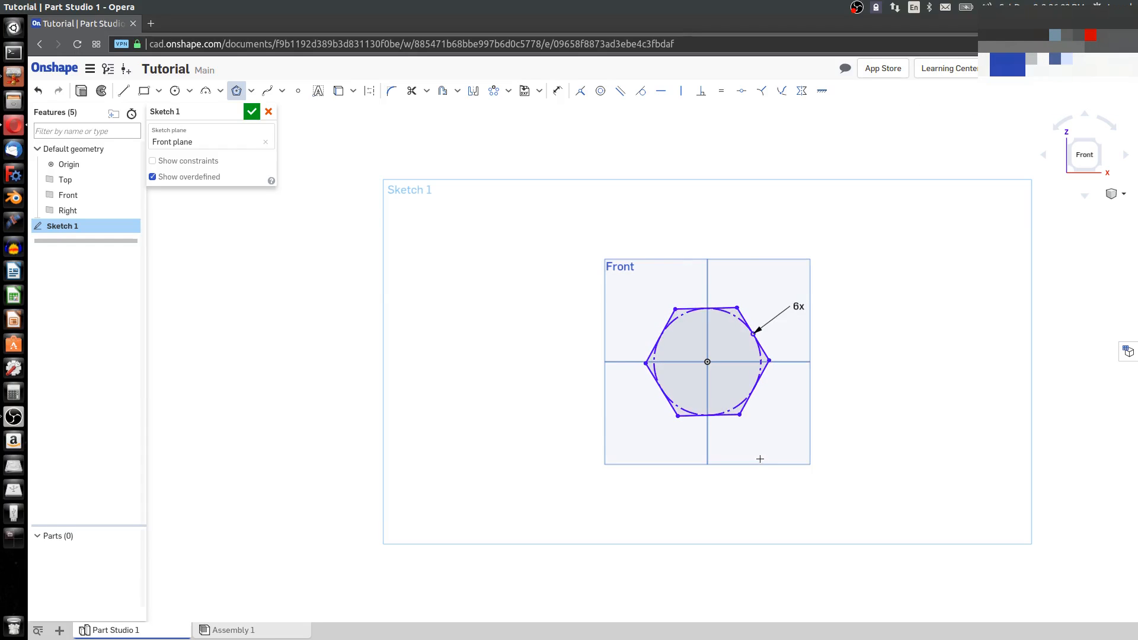
key("Escape")
Constrain the hexagon's bottom side horizontal, dimension it at 1 in, and accept the sketch
left_click(709, 415)
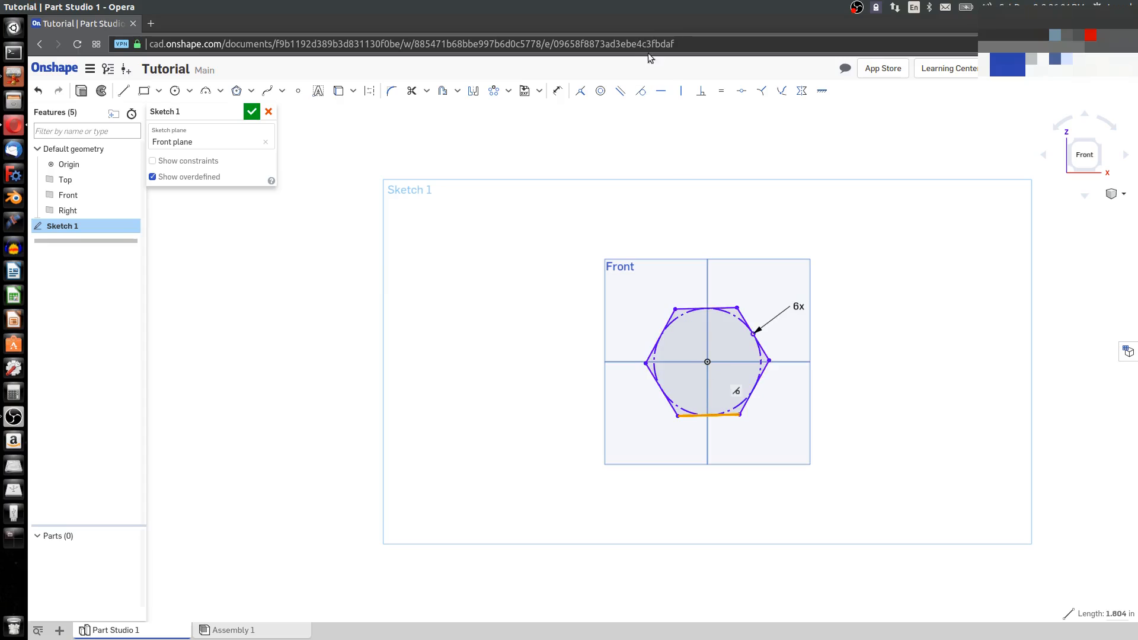
left_click(662, 92)
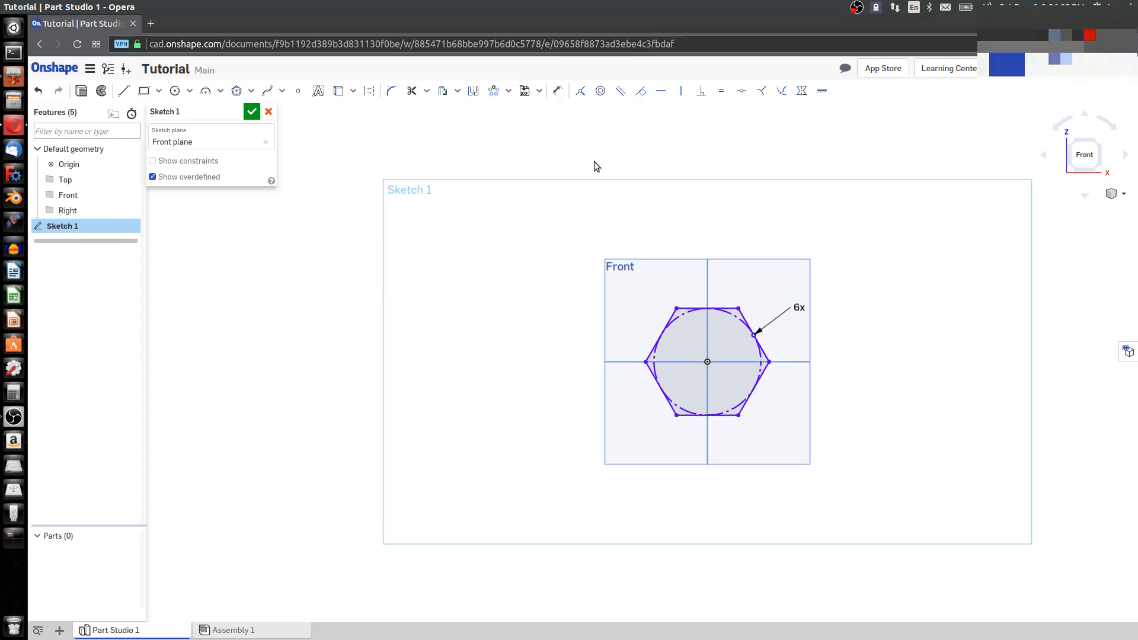
left_click(558, 94)
left_click(695, 416)
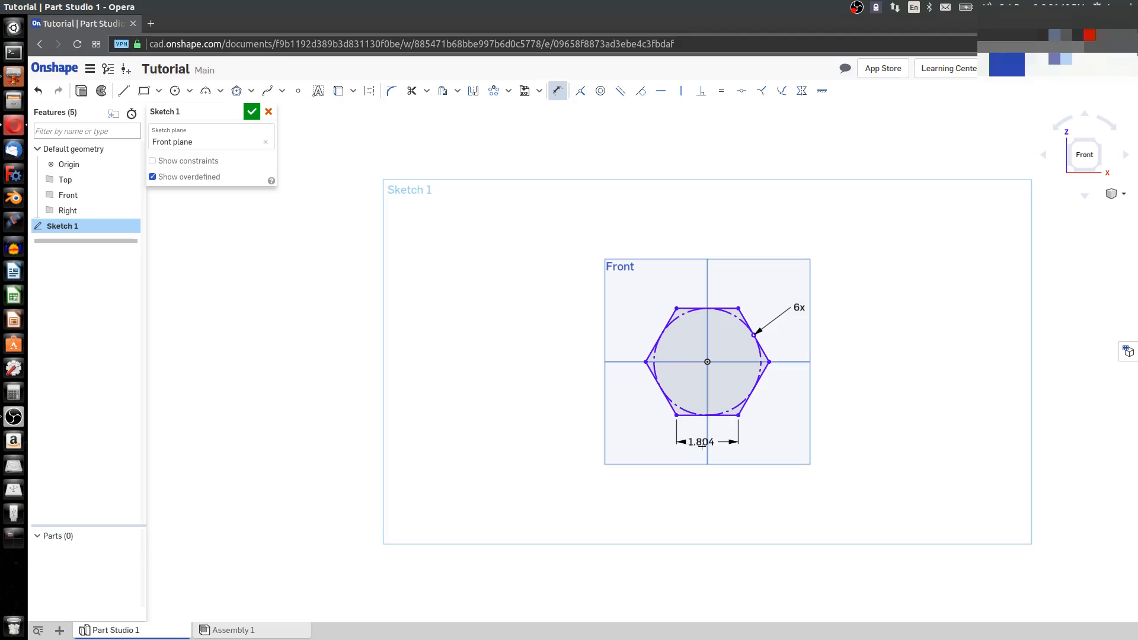
left_click(702, 448)
type("1")
key("Return")
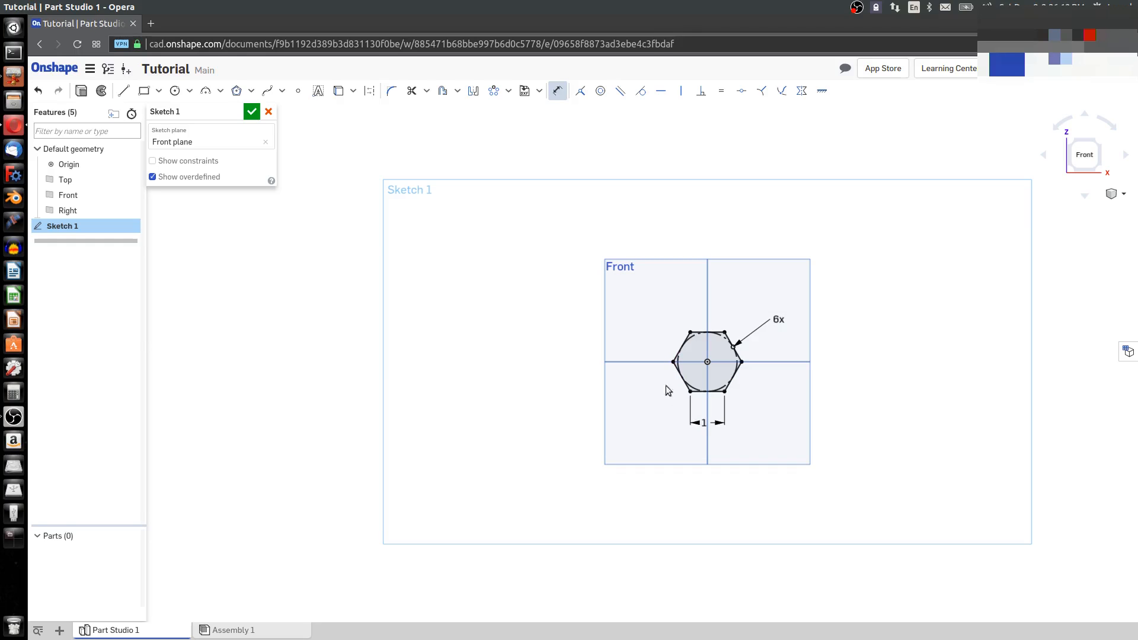
scroll(669, 350, "up", 3)
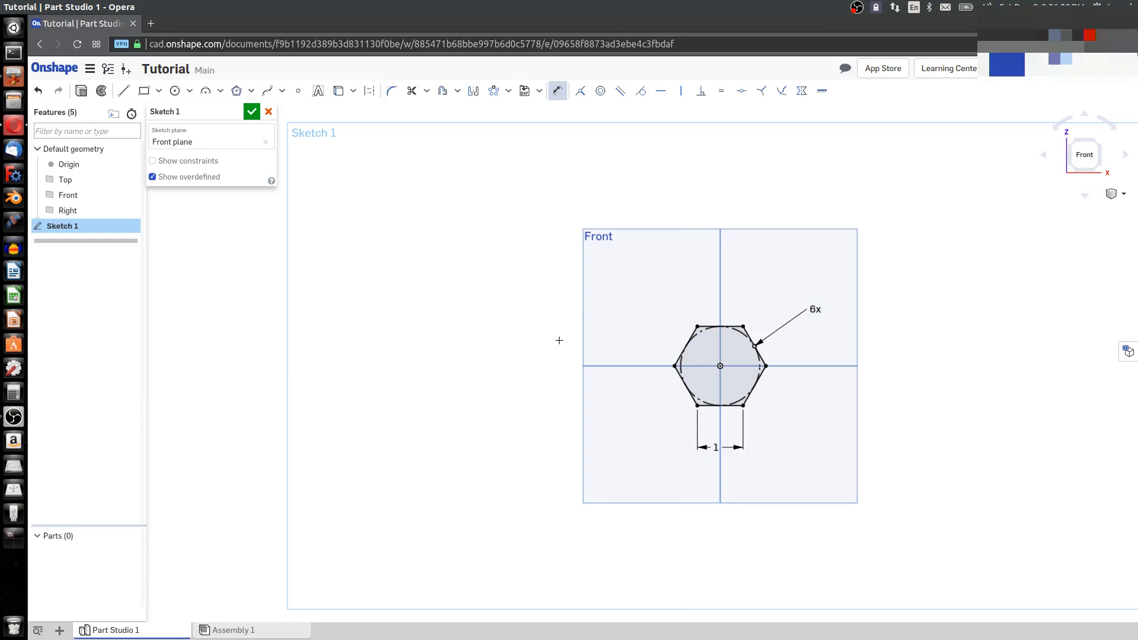
left_click(252, 112)
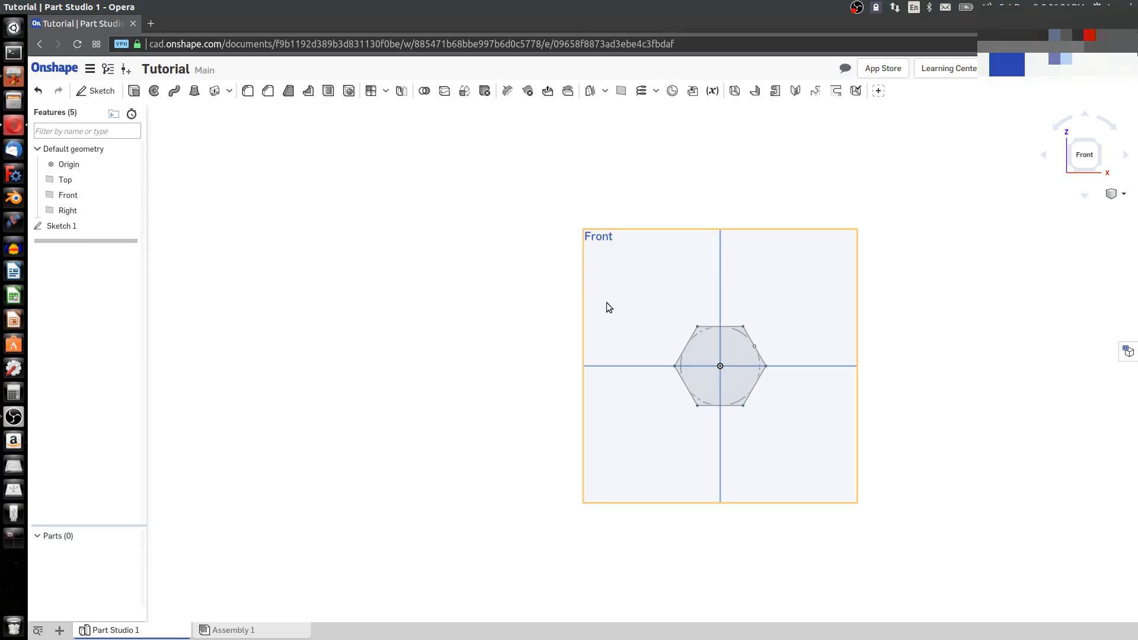
Start a sketch on the Top plane and draw a straight line perpendicular to the Front plane, clear of the hexagon
left_click(618, 367)
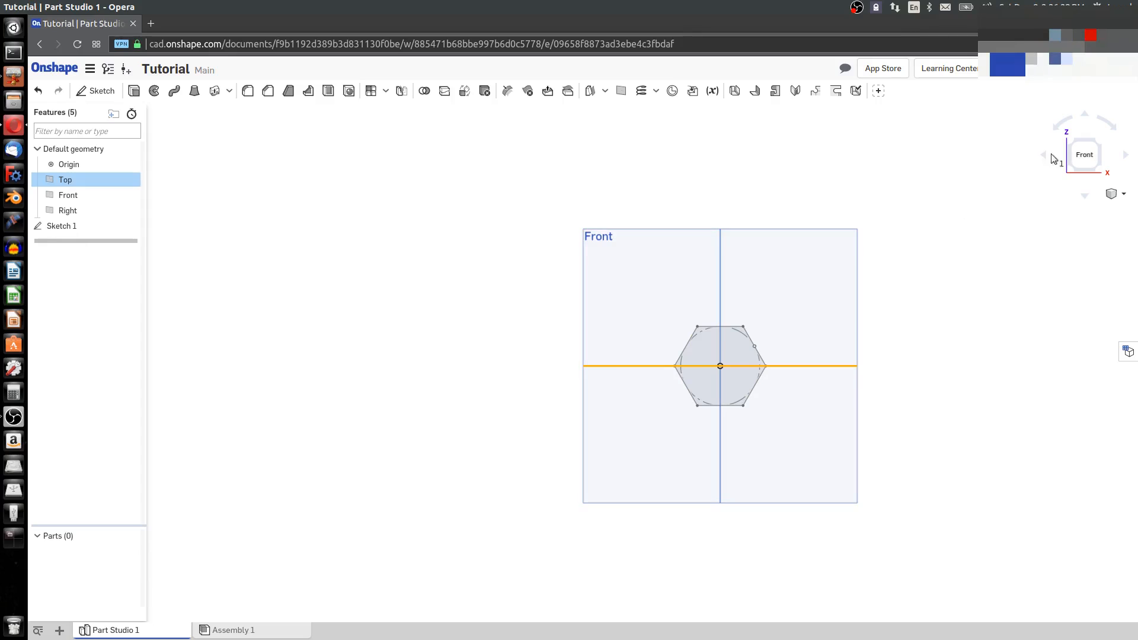
left_click(1072, 143)
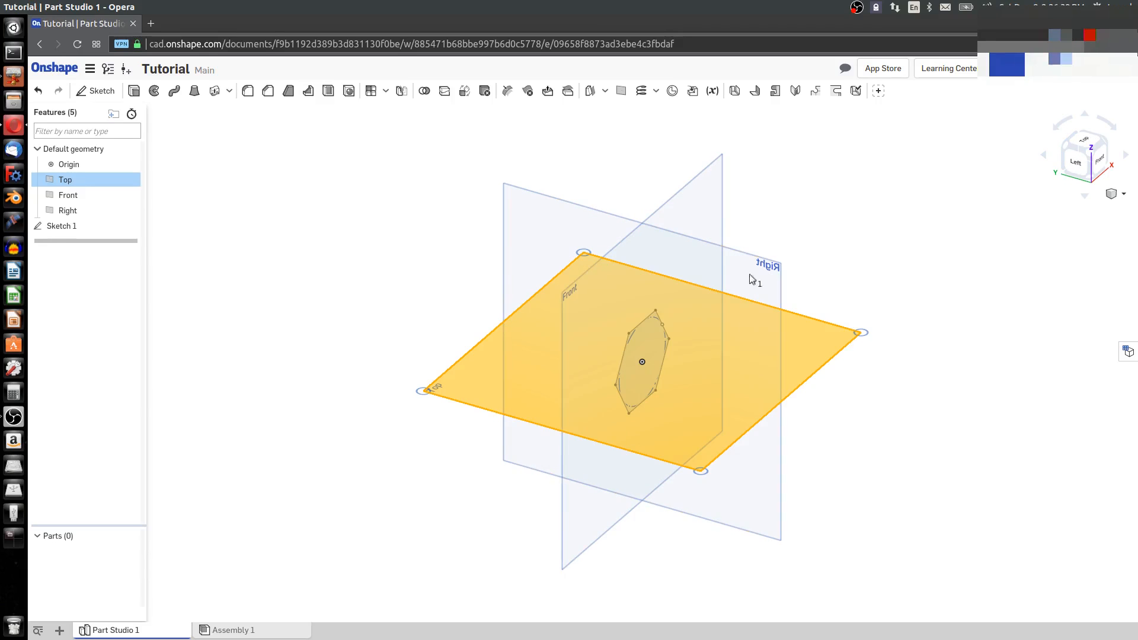
left_click(98, 91)
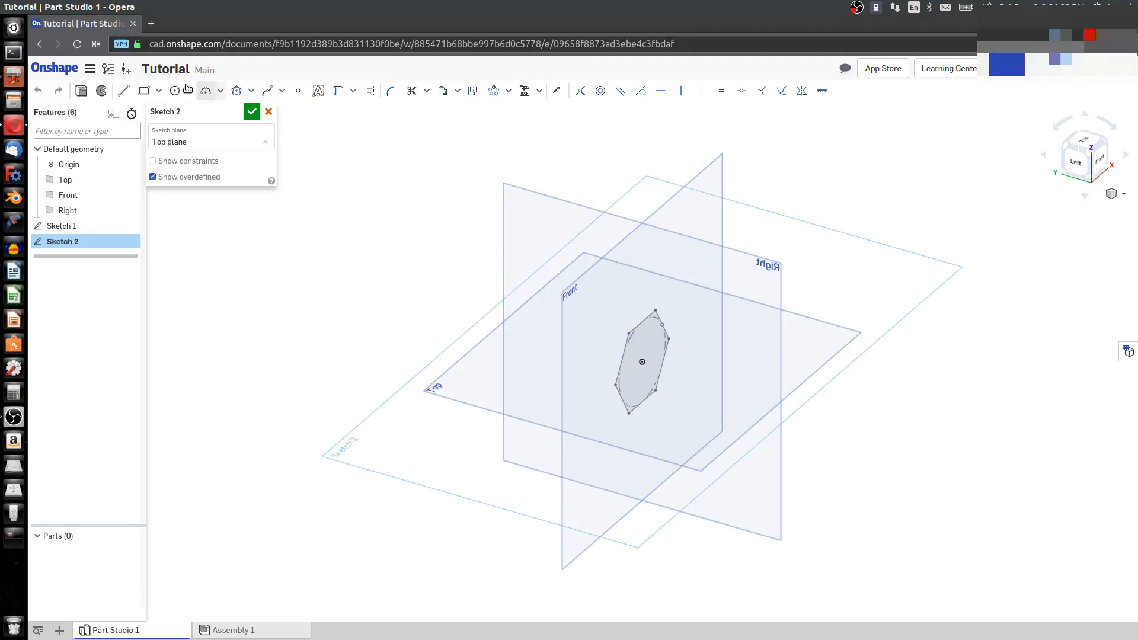
left_click(129, 90)
left_click_drag(580, 356, 512, 337)
key("Escape")
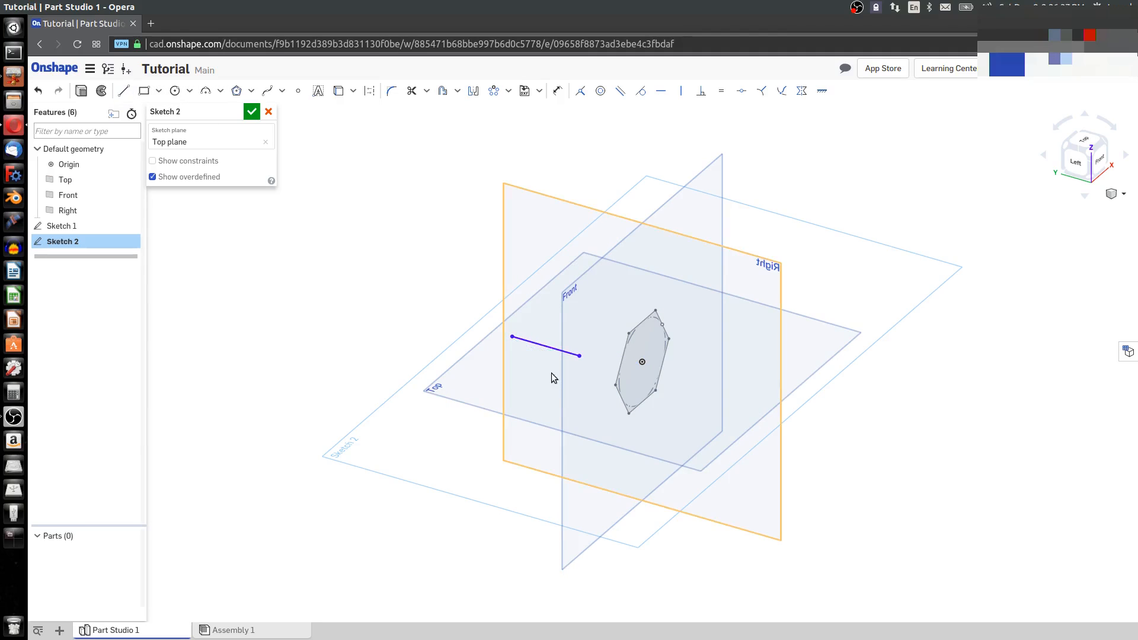
Make the line's endpoint nearest the hexagon coincident with the origin
left_click(580, 356)
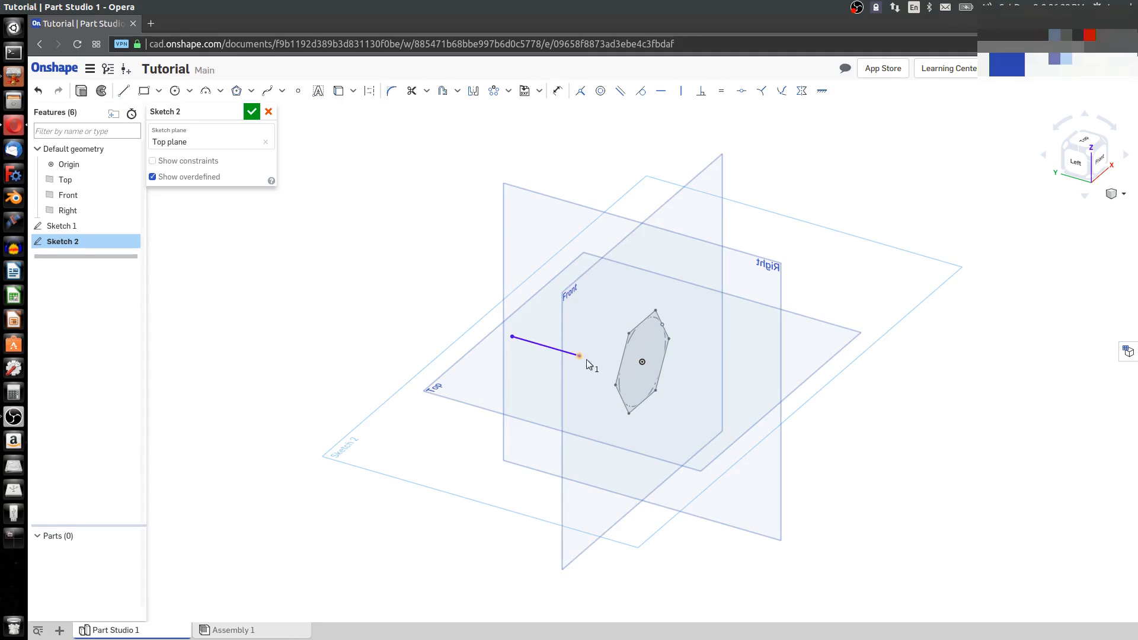
left_click(643, 361)
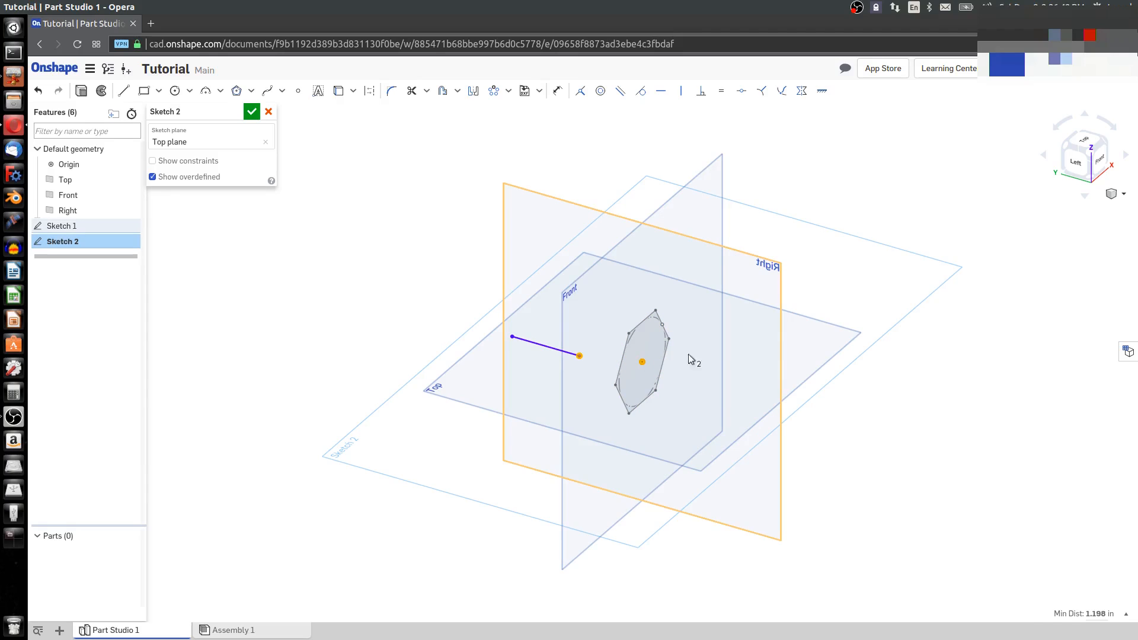
key("u")
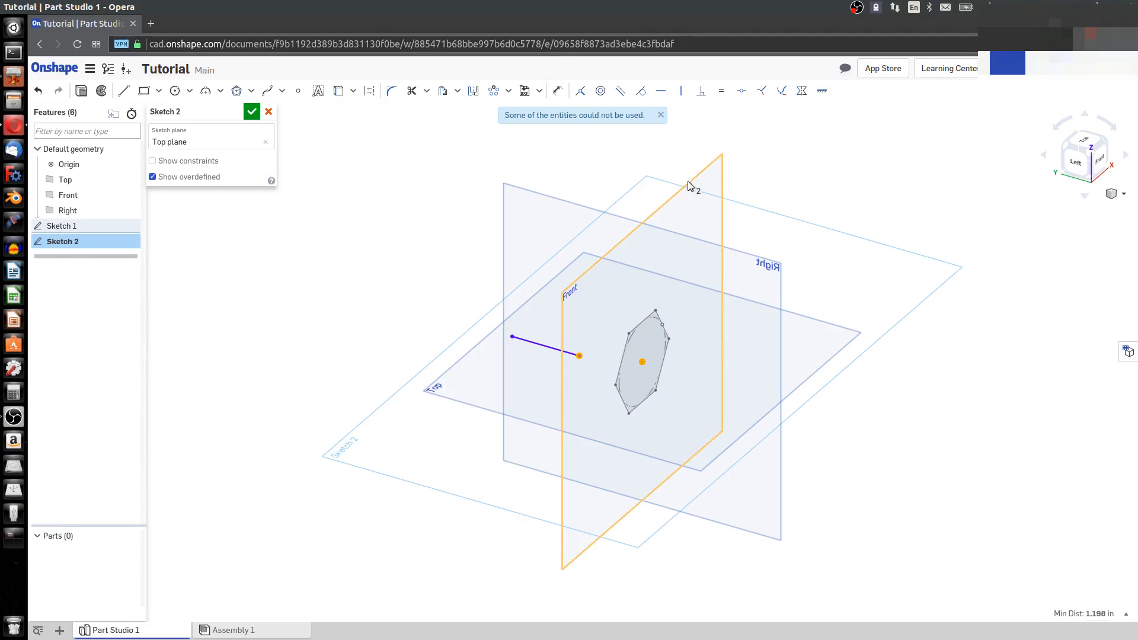
left_click(661, 115)
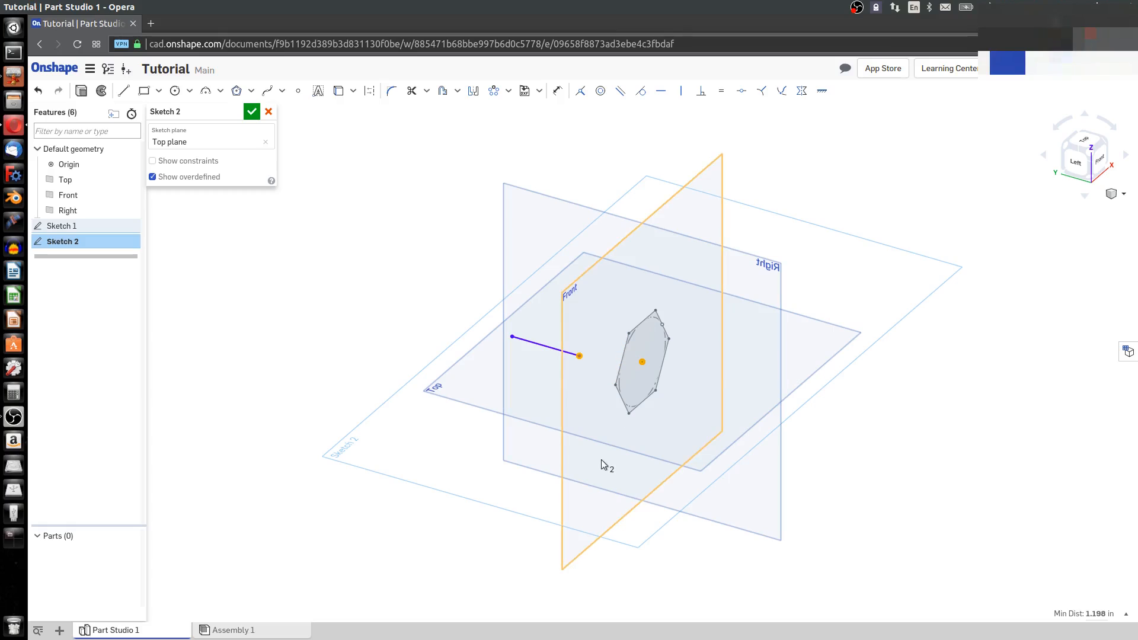
left_click(580, 92)
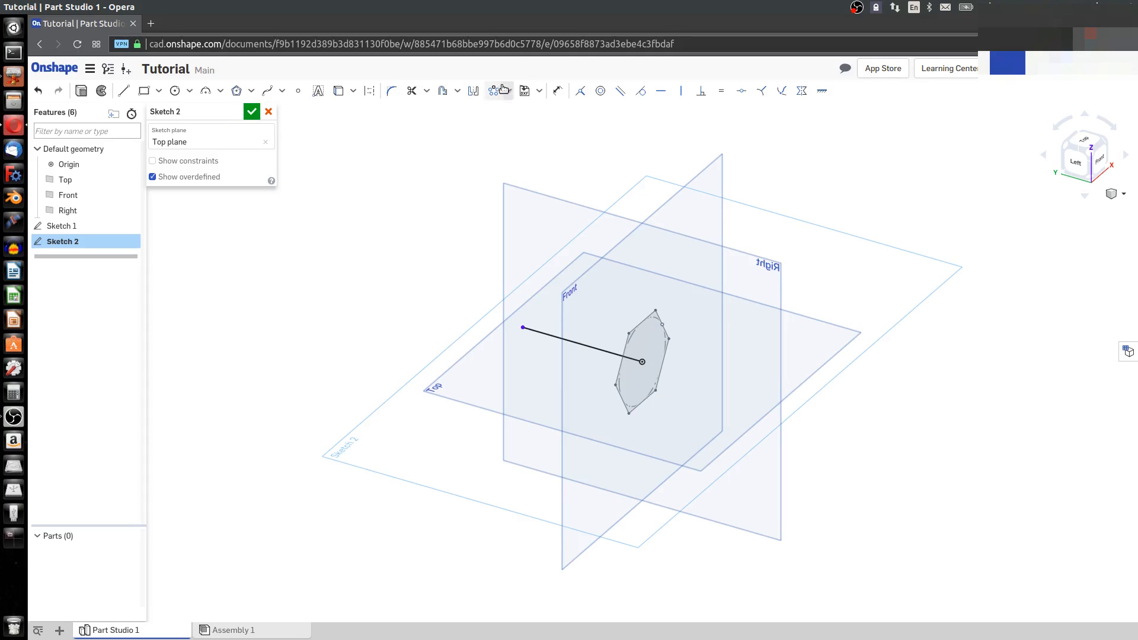
Dimension the length of the line from the origin at 5 in
left_click(556, 90)
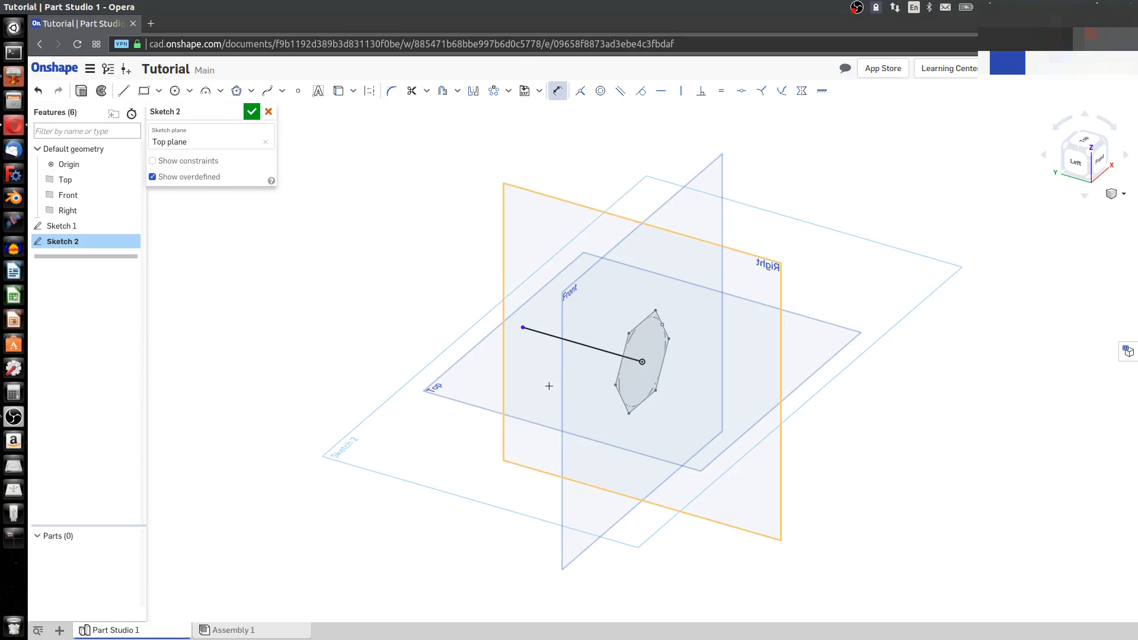
left_click(566, 340)
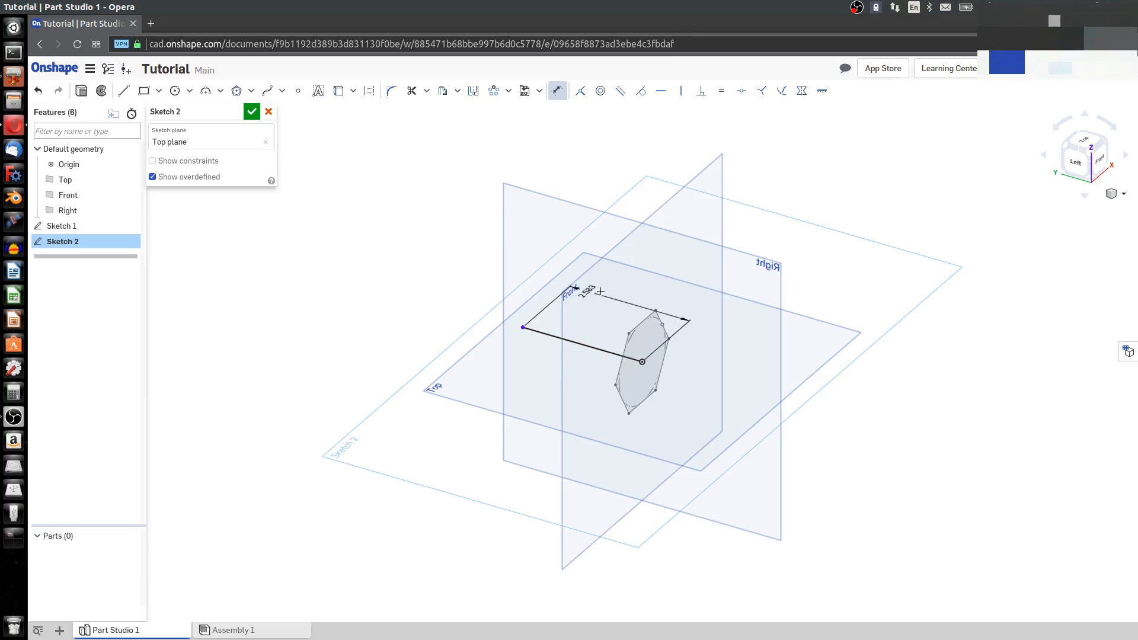
left_click(610, 291)
type("5")
key("Return")
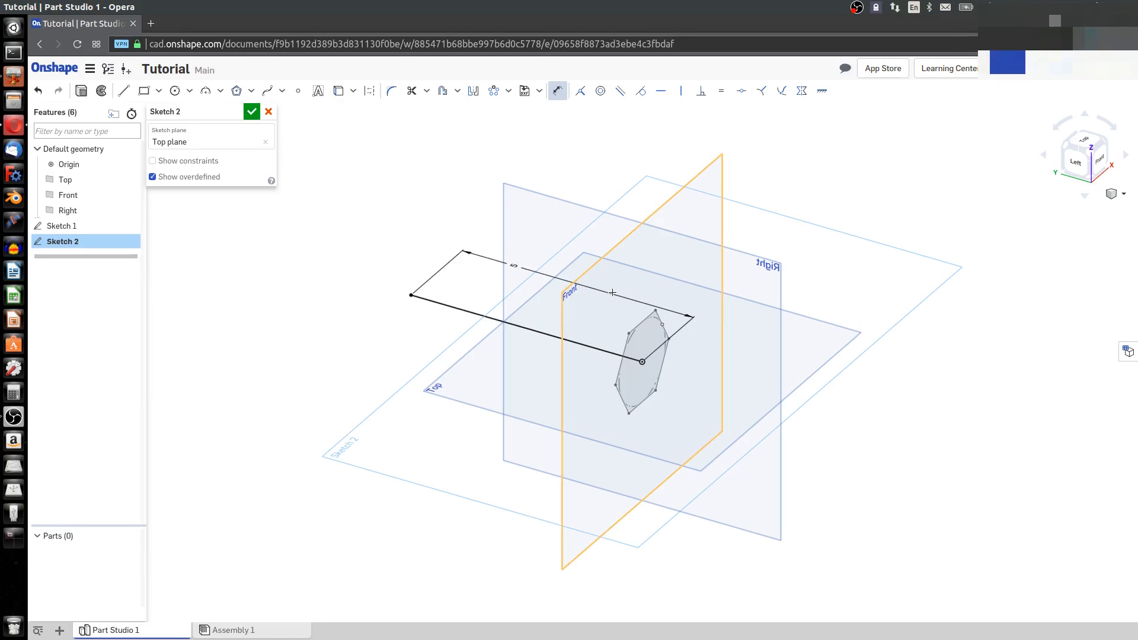
Draw a three-point arc starting at the line's free end and extending away from the hexagon
left_click(206, 94)
left_click(411, 295)
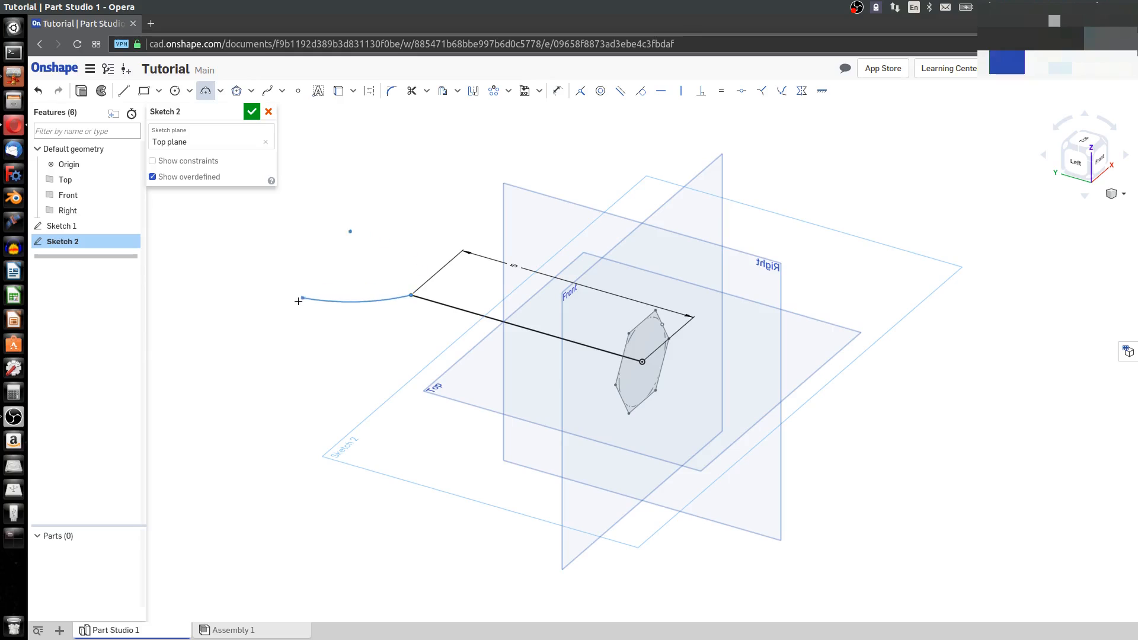
left_click(299, 301)
left_click(346, 292)
key("Escape")
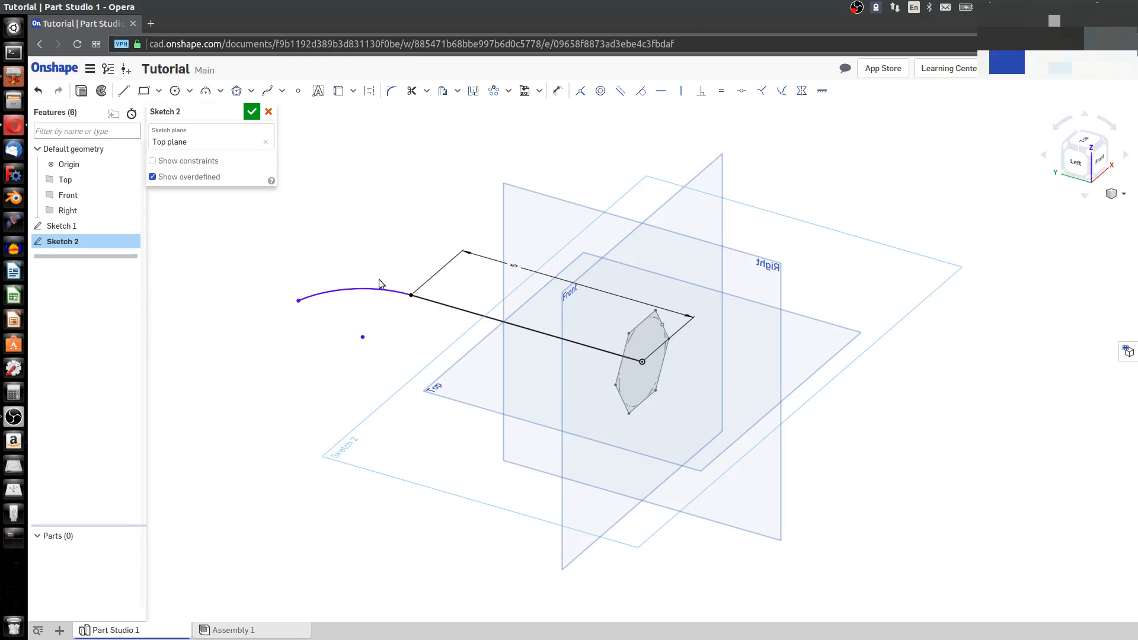
Make the arc tangent to the line and pull its free end farther out to lengthen the curve
left_click(379, 290)
left_click(438, 303)
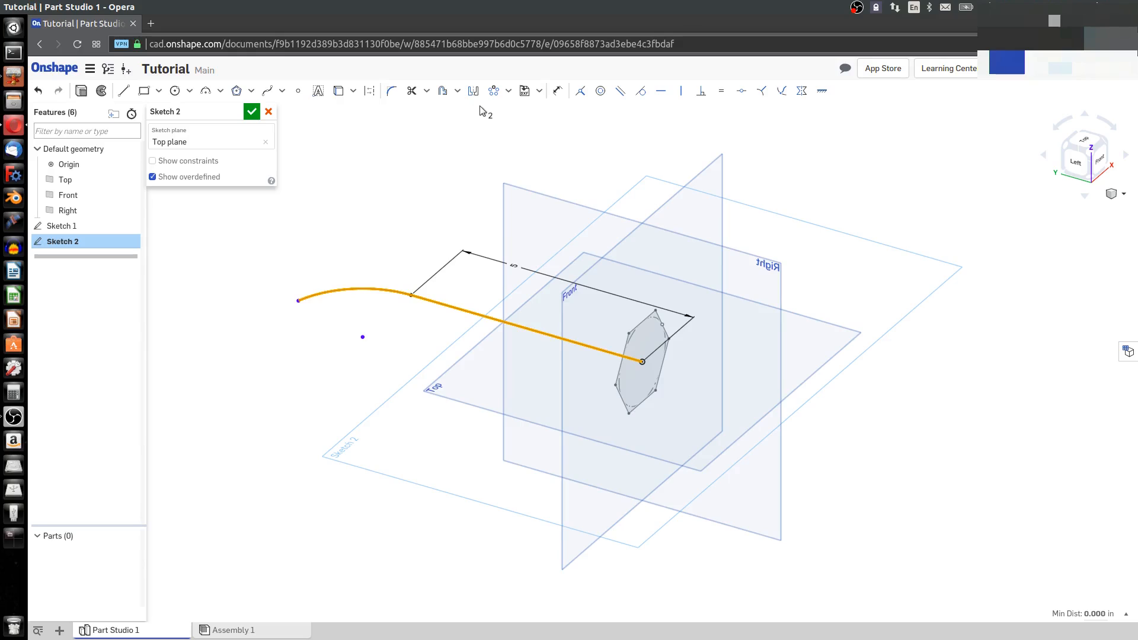
left_click(641, 91)
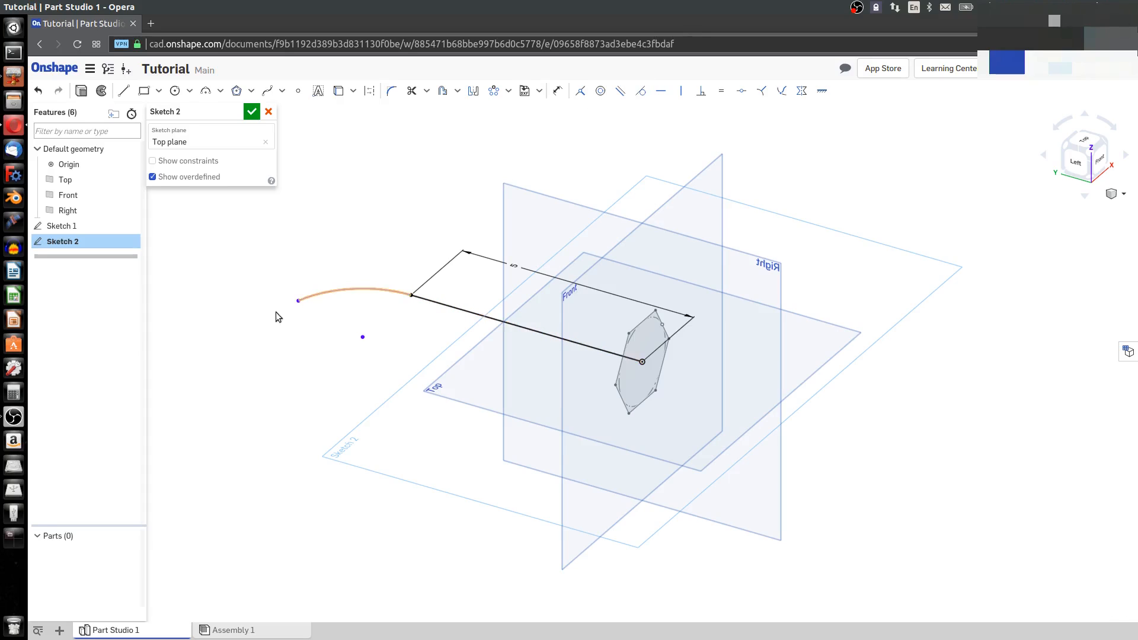
left_click_drag(298, 301, 275, 317)
Dimension the arc's radius at 3 in
key("d")
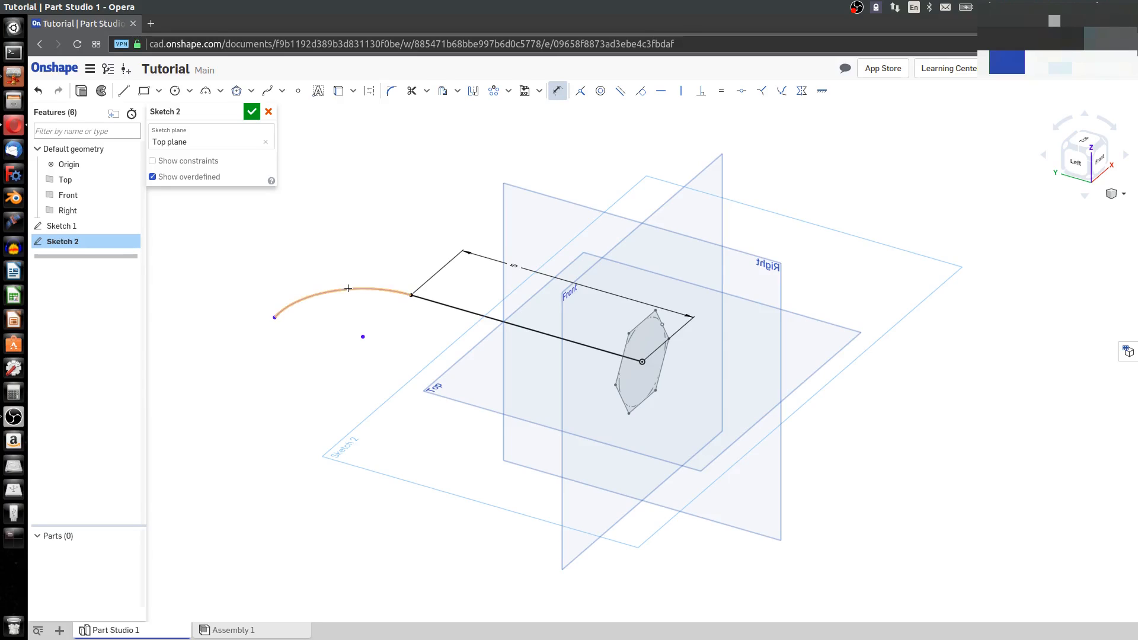
left_click(348, 289)
left_click(358, 249)
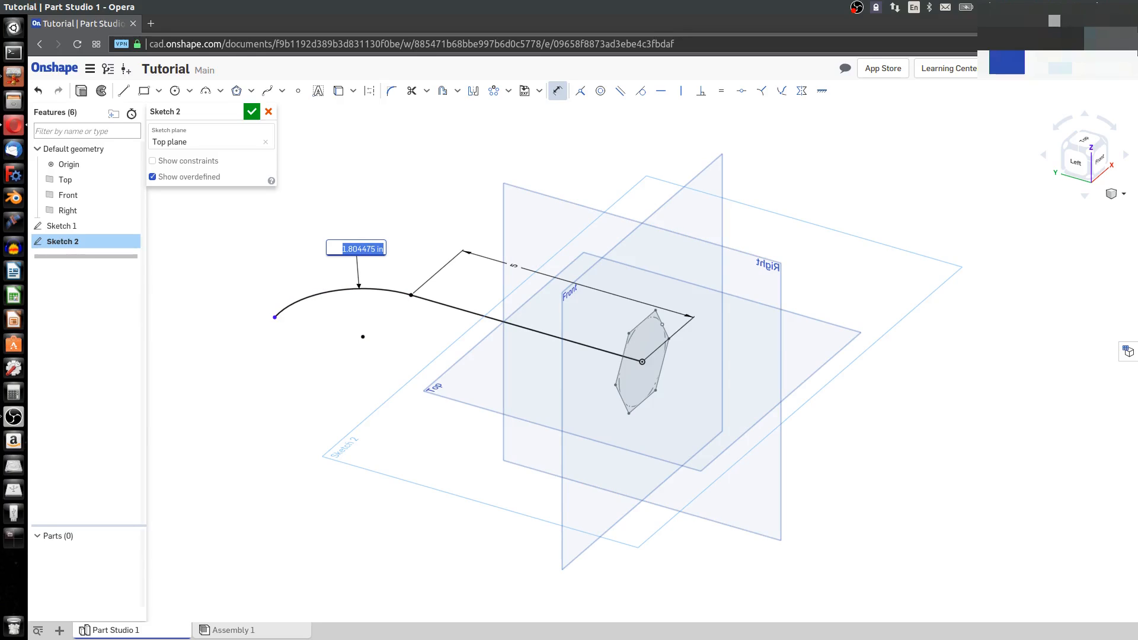
type("3")
key("Return")
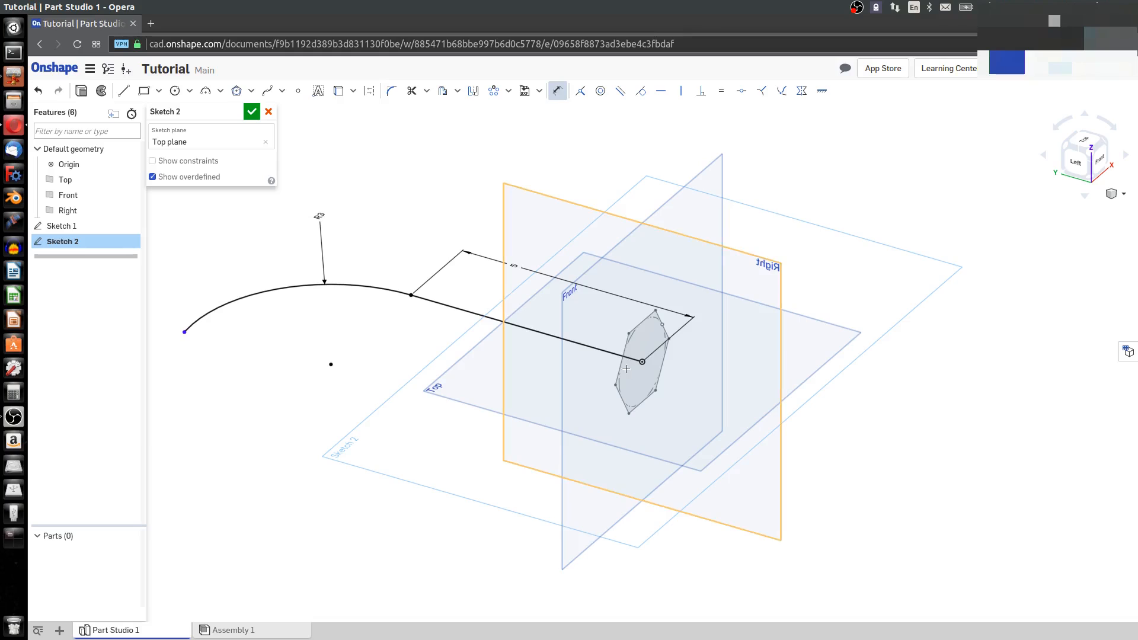
key("Escape")
Apply a horizontal constraint between the arc's free endpoint and its centre point to form a semicircle
right_click(816, 371)
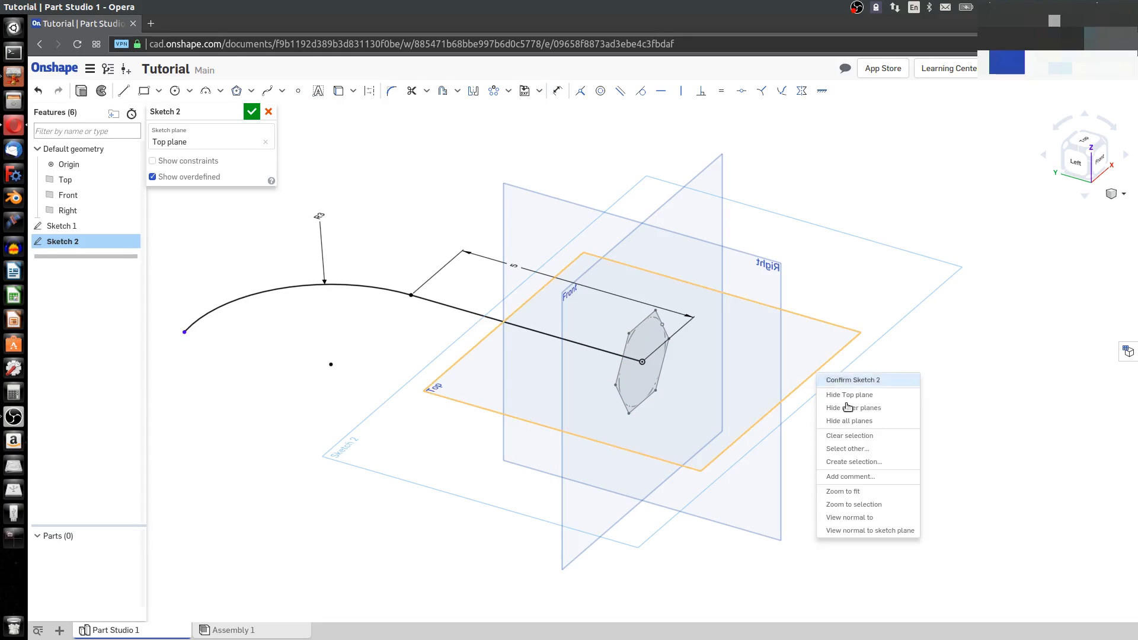
left_click(860, 531)
left_click(859, 531)
scroll(788, 393, "up", 2)
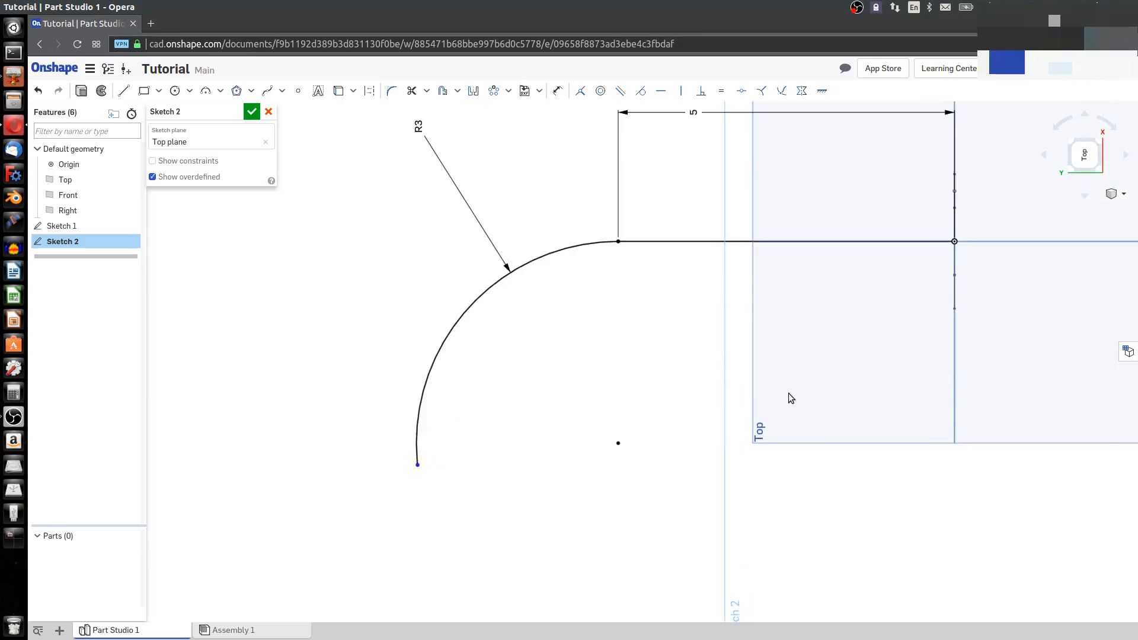
scroll(789, 393, "down", 4)
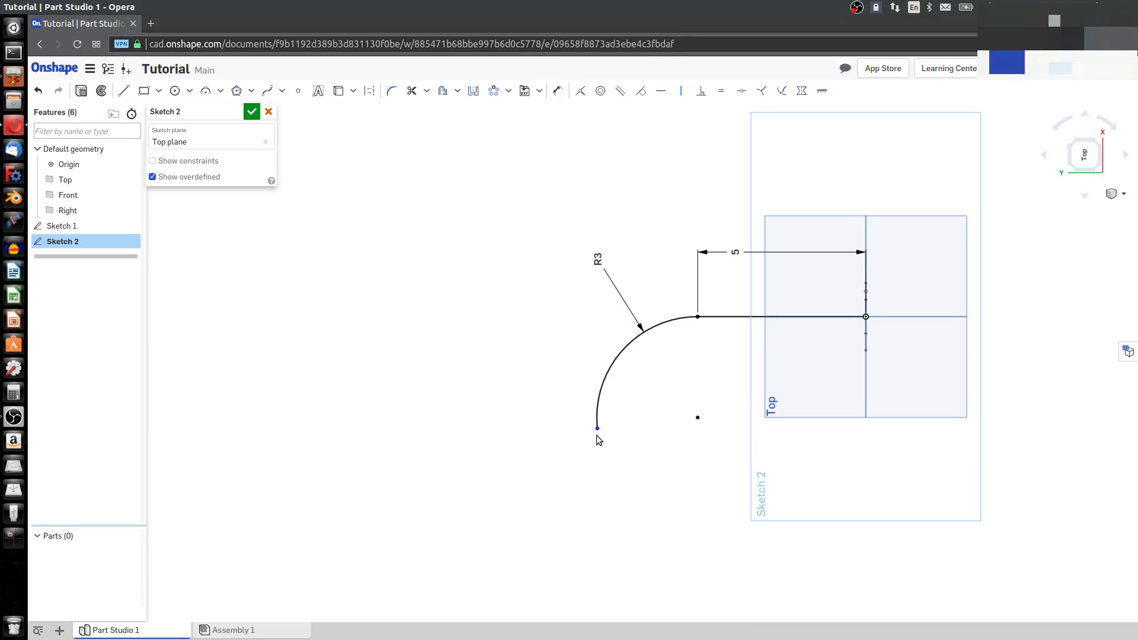
left_click(598, 429)
left_click(697, 418)
left_click(661, 91)
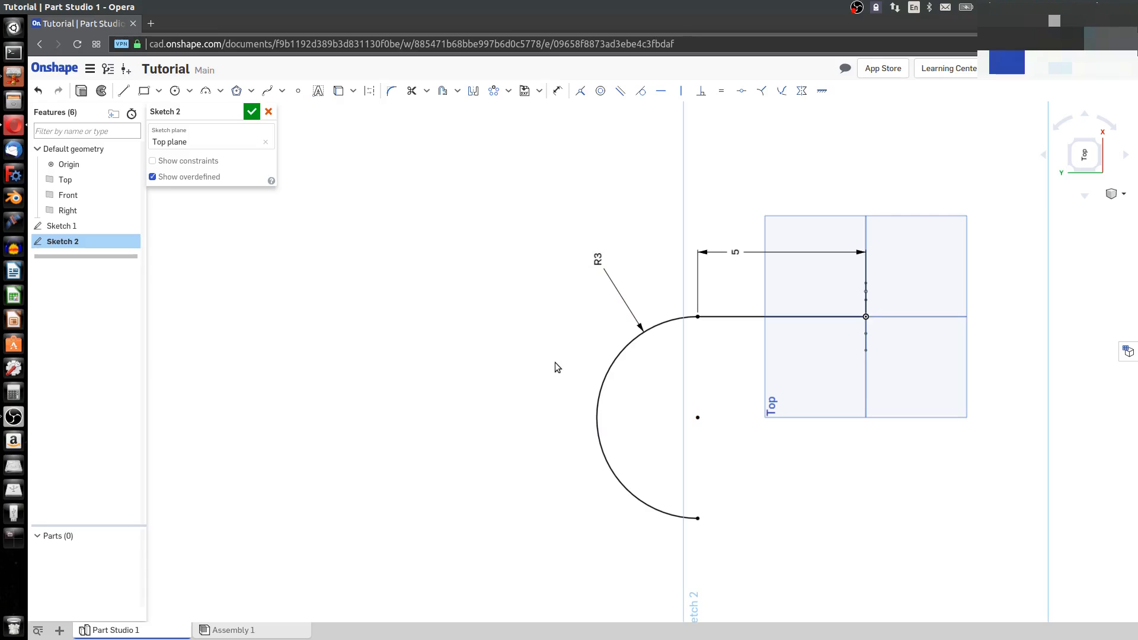
Undo the arc's horizontal constraint and reapply it between the free endpoint and the centre point
key("ctrl+z")
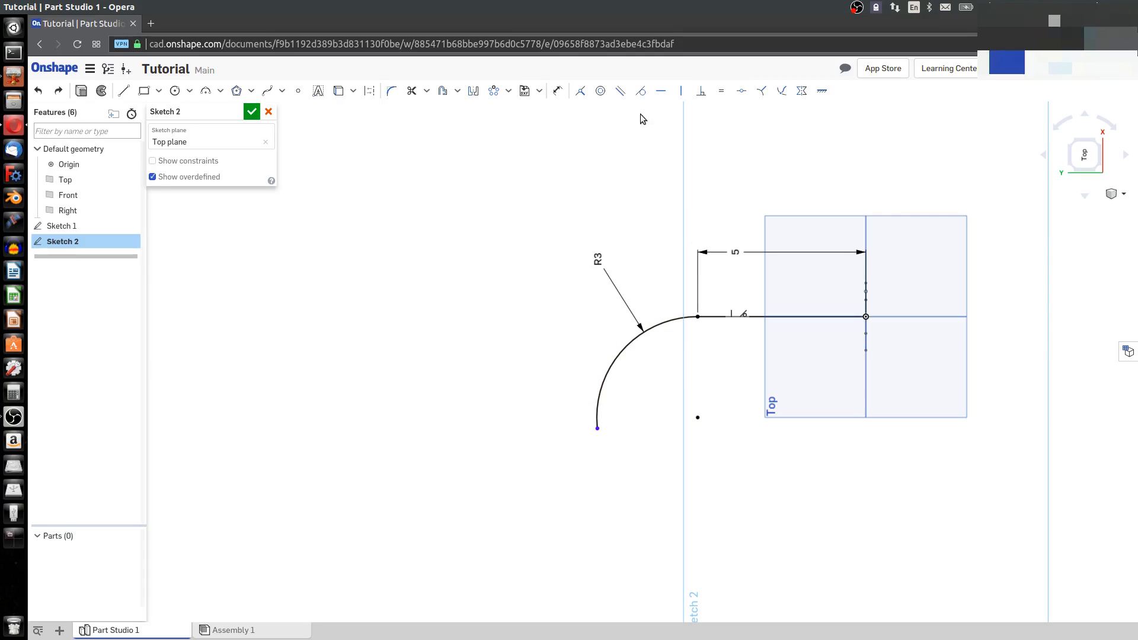
left_click(599, 428)
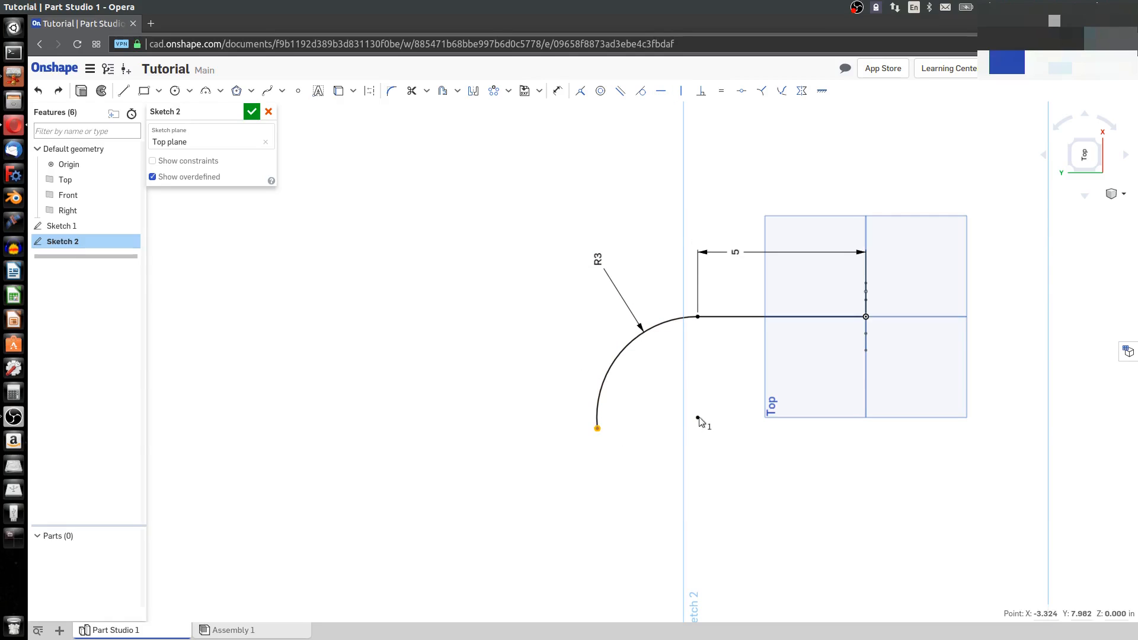
left_click(698, 417)
left_click(661, 91)
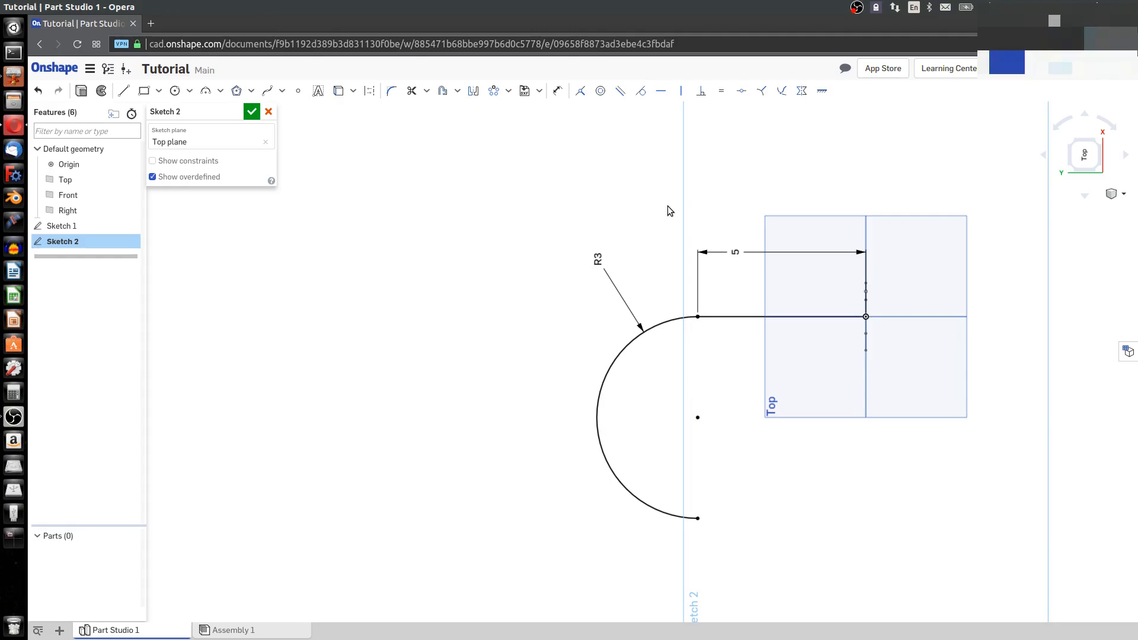
Undo the horizontal constraint and apply a vertical constraint between the arc's free endpoint and its centre point to form a quarter circle
key("ctrl+z")
left_click(598, 428)
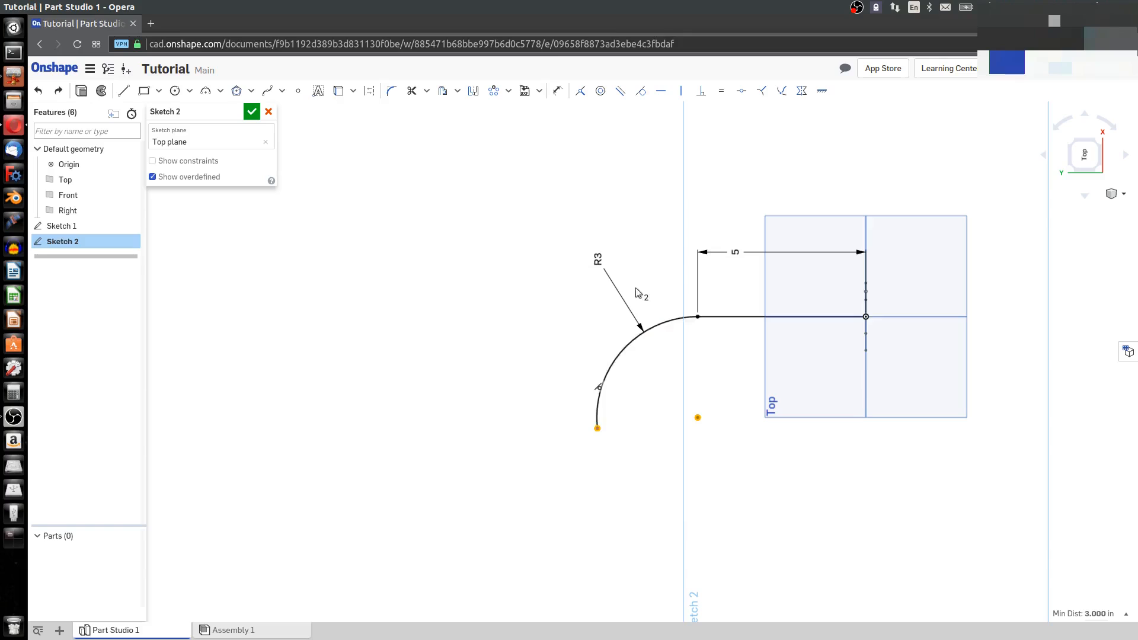
left_click(680, 91)
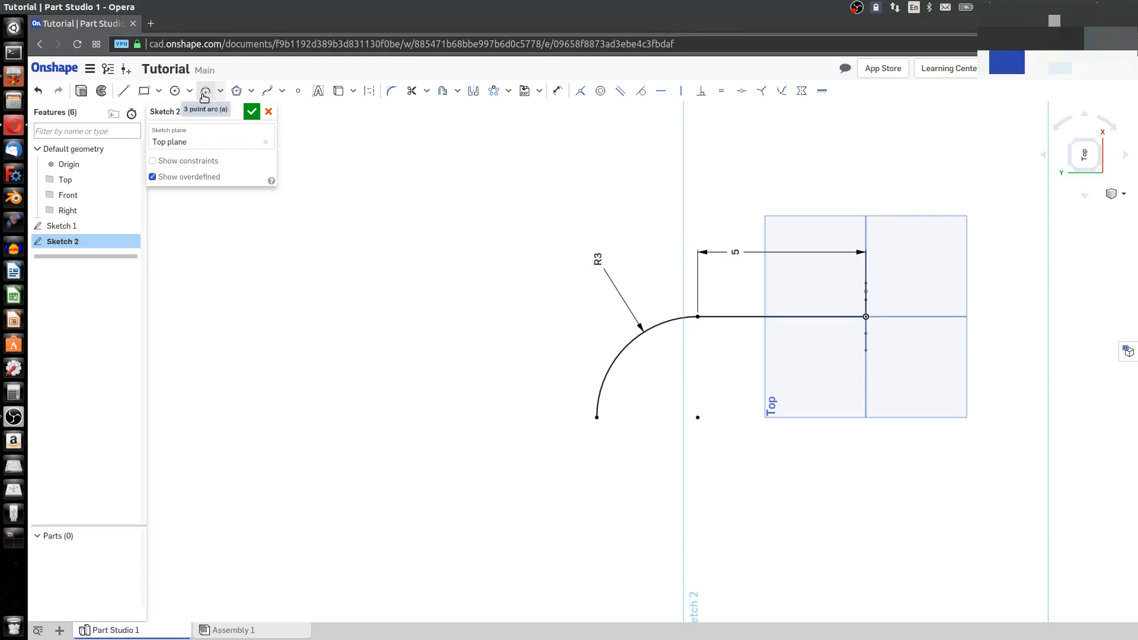
Draw a line about 5.1 in long from the arc's free end, tangent to the arc and perpendicular to the first line
key("l")
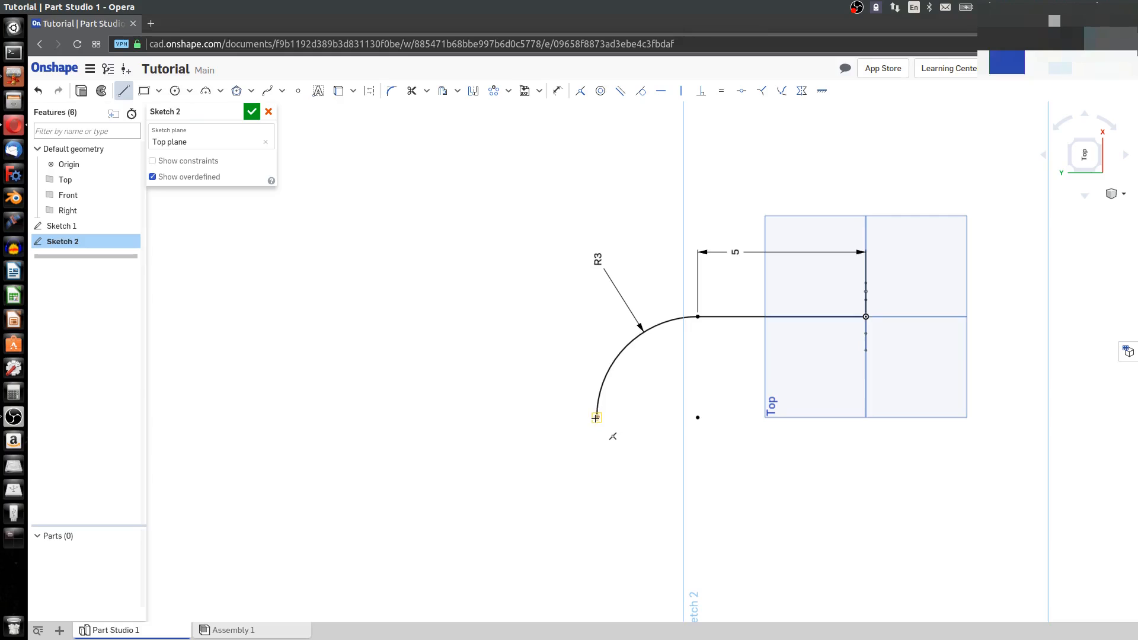
left_click(596, 417)
left_click(597, 589)
key("Escape")
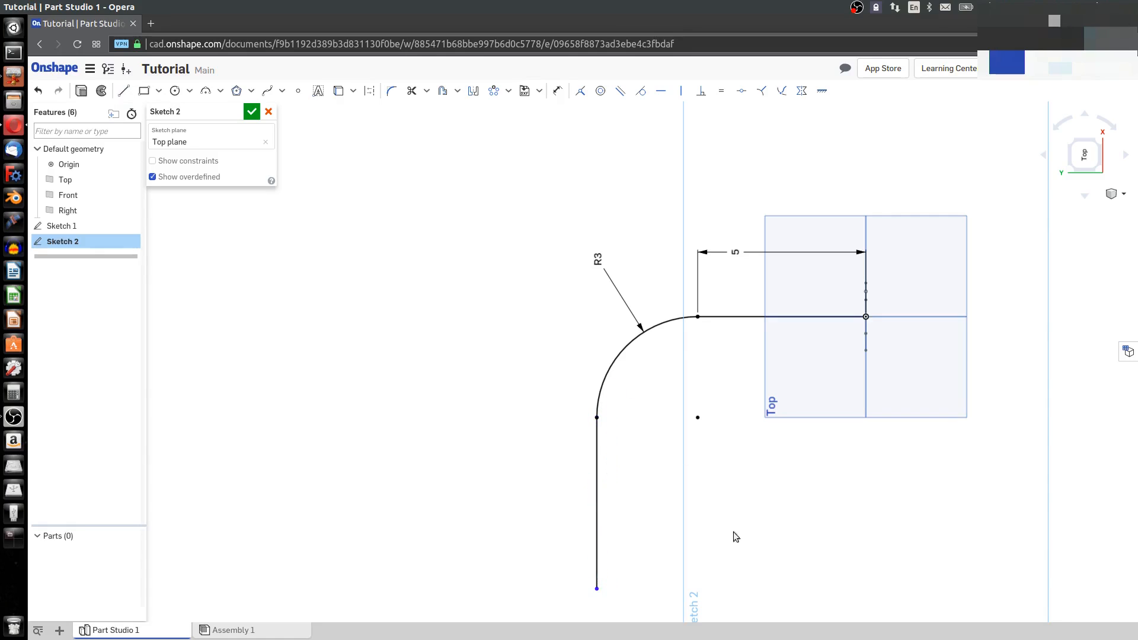
Dimension the new line at 5 in and finish the path sketch
key("d")
left_click(597, 497)
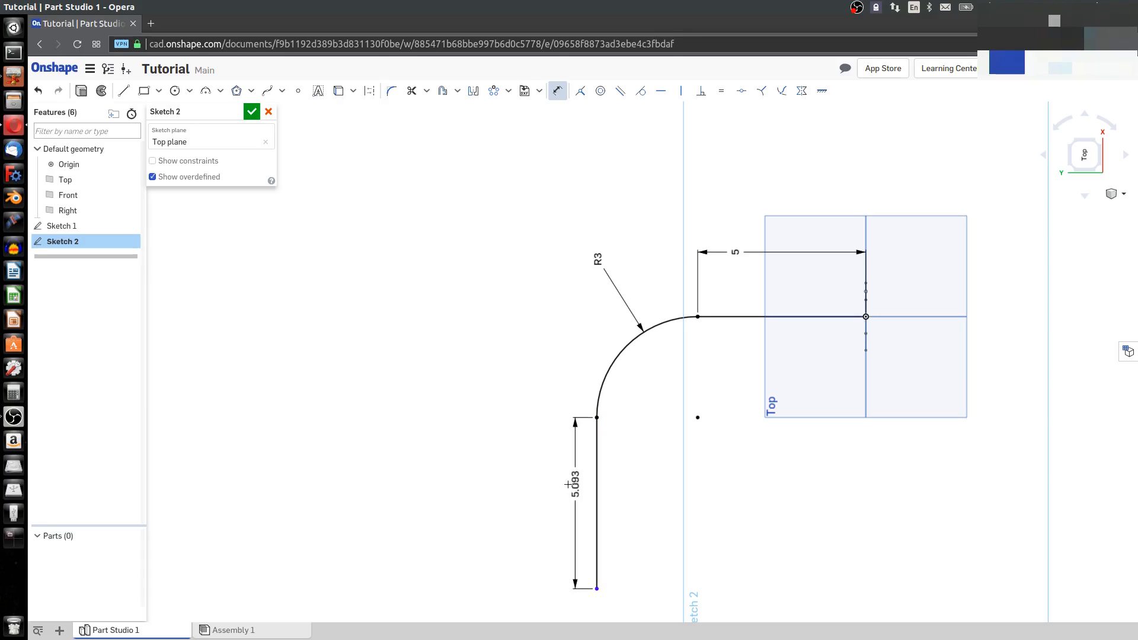
left_click(565, 485)
type("5")
key("Return")
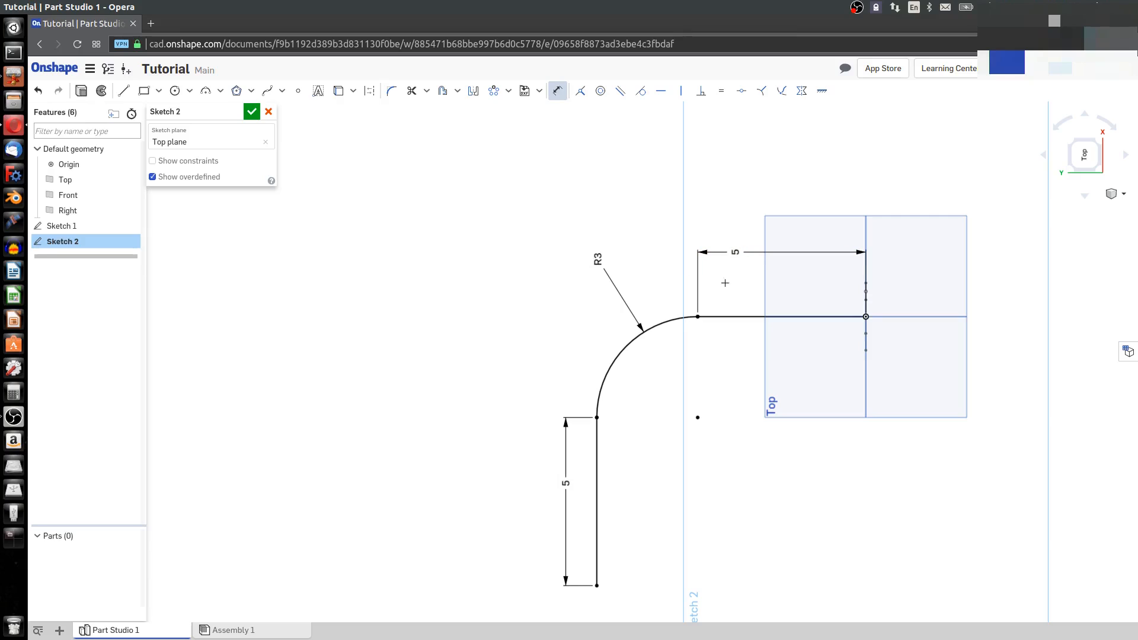
left_click(251, 111)
Start a new solid Sweep with the hexagonal region of Sketch 1 as its profile
left_click(1083, 160)
left_click(1098, 169)
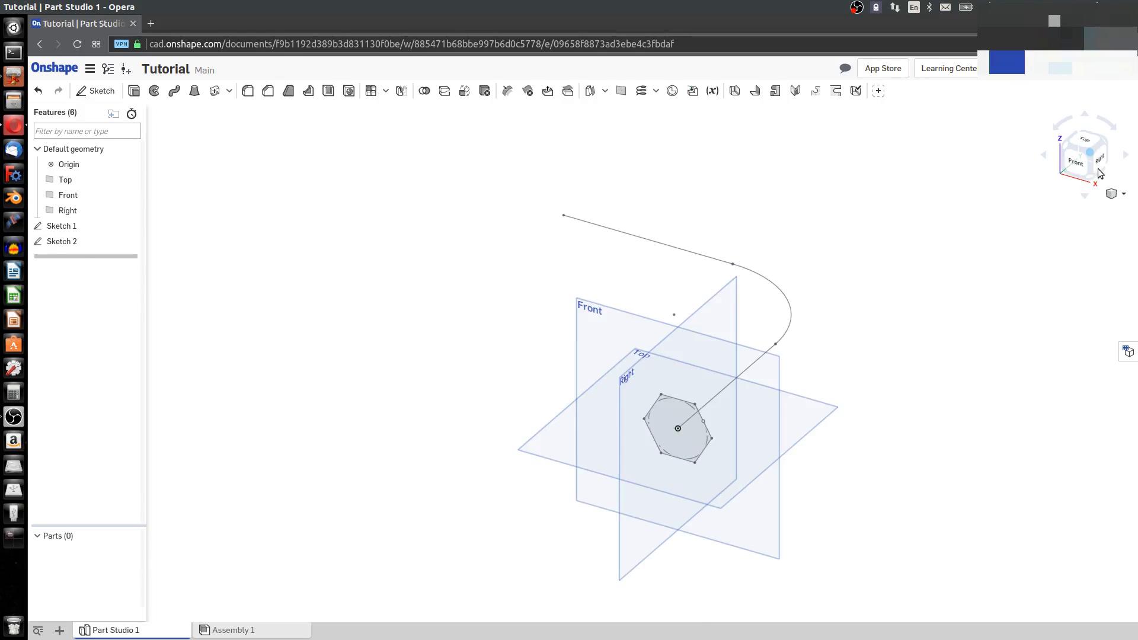
scroll(706, 423, "up", 3)
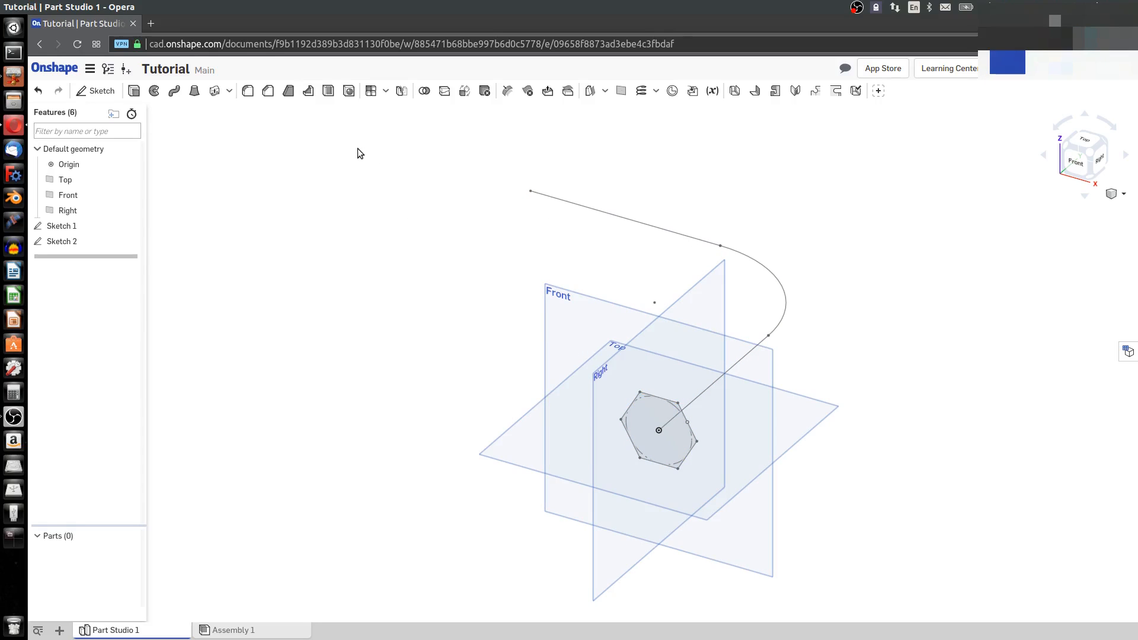
left_click(175, 92)
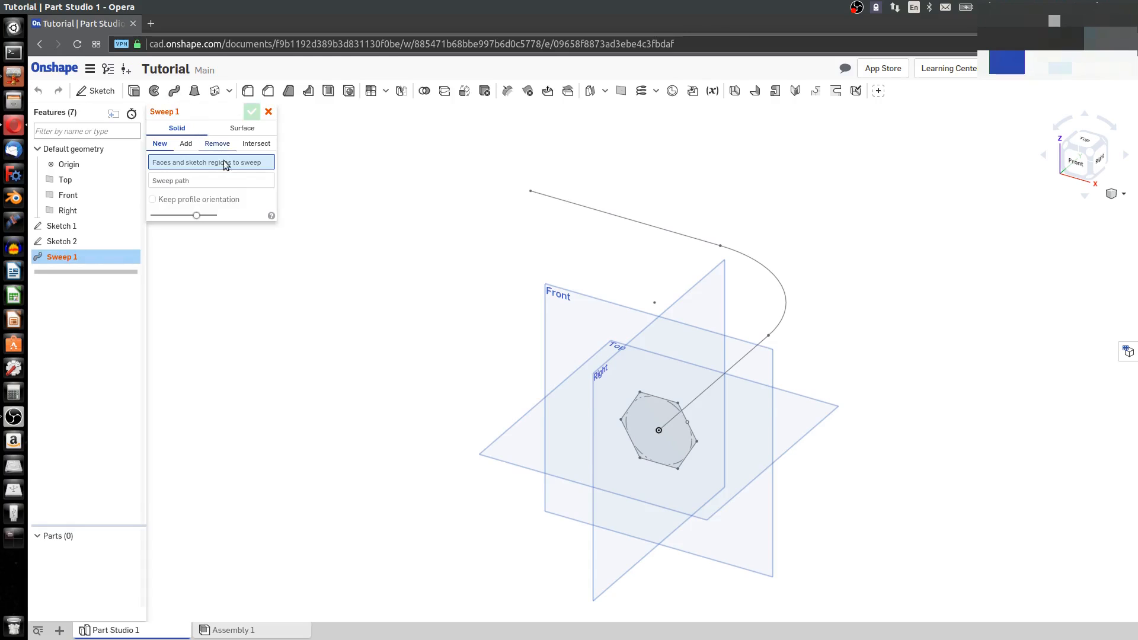
left_click(660, 397)
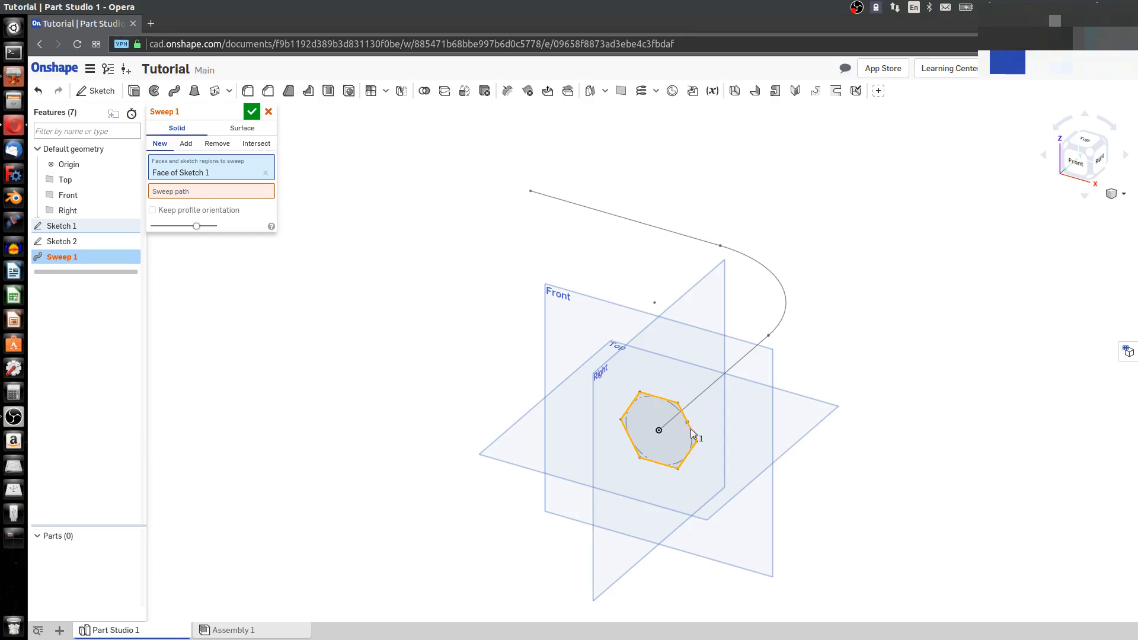
left_click(187, 191)
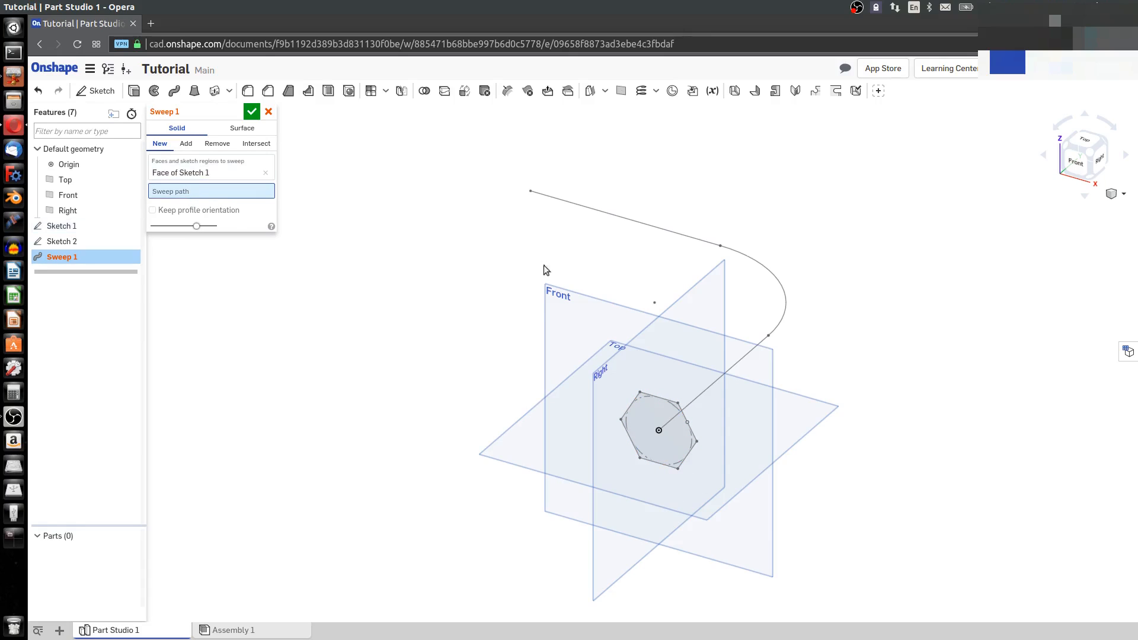
Set the sweep path to the line starting at the hexagon, the arc and the far line of Sketch 2, and complete the sweep
left_click(785, 314)
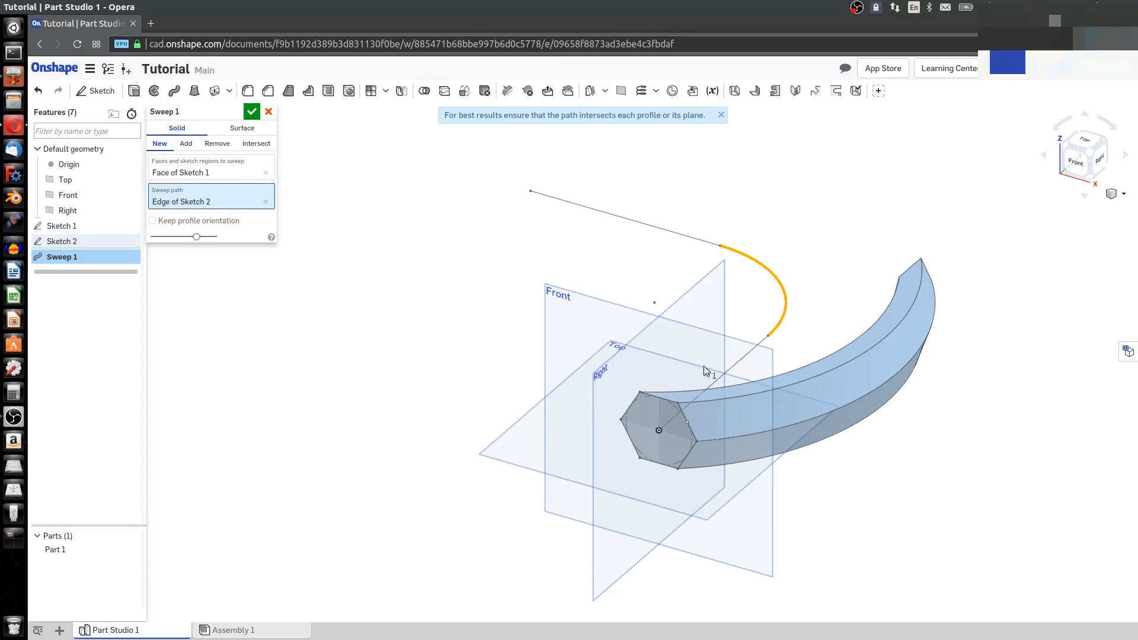
left_click(265, 201)
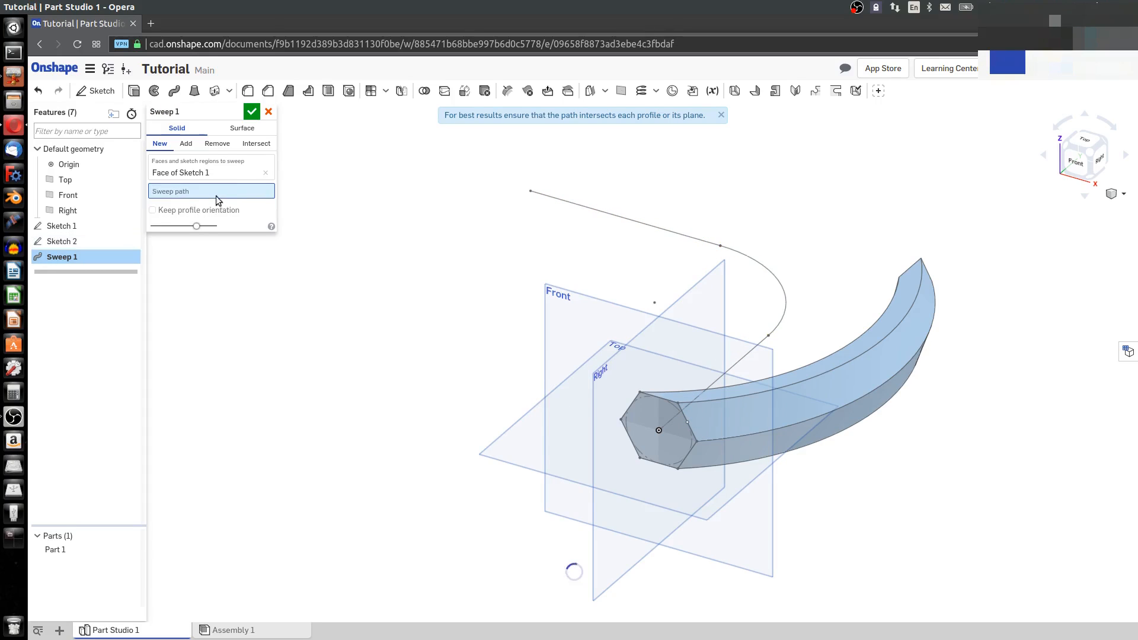
left_click(730, 371)
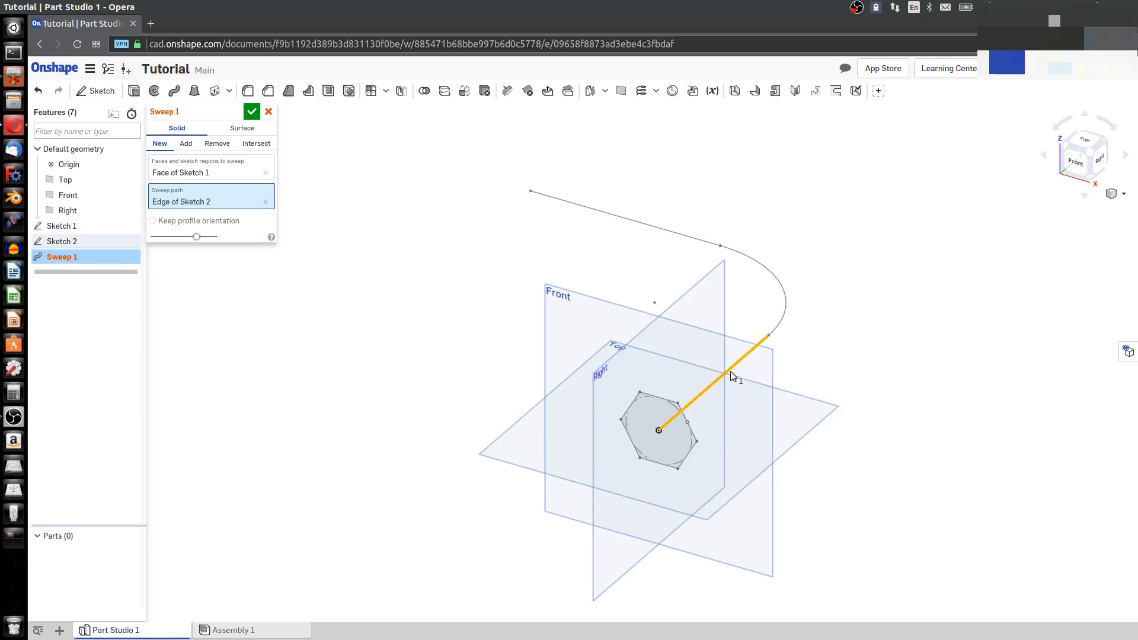
left_click(782, 300)
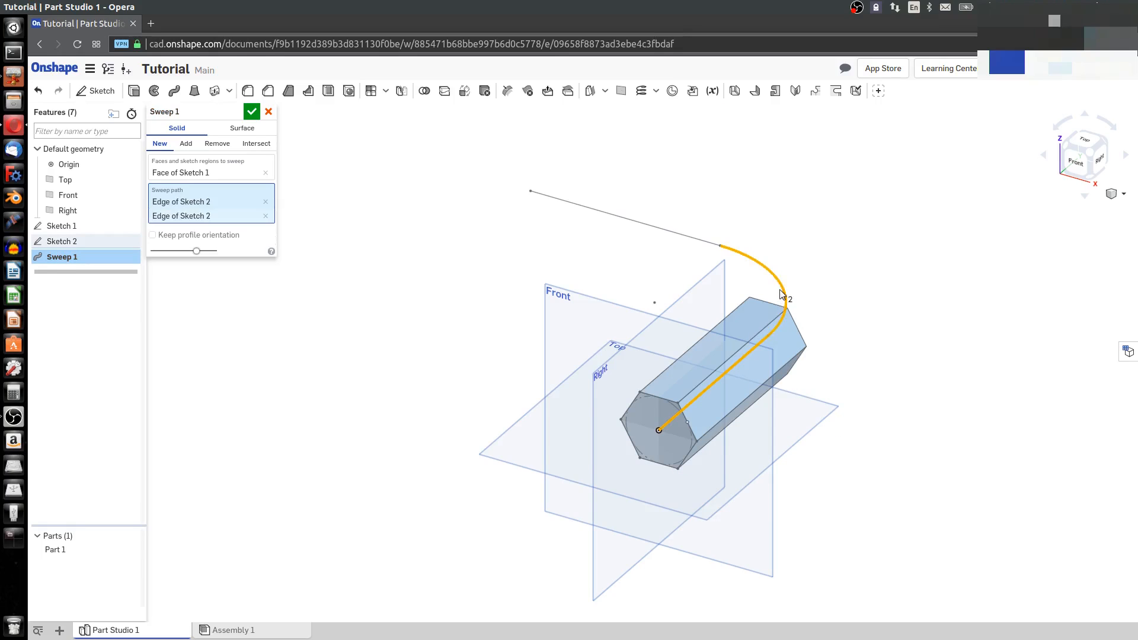
left_click(698, 240)
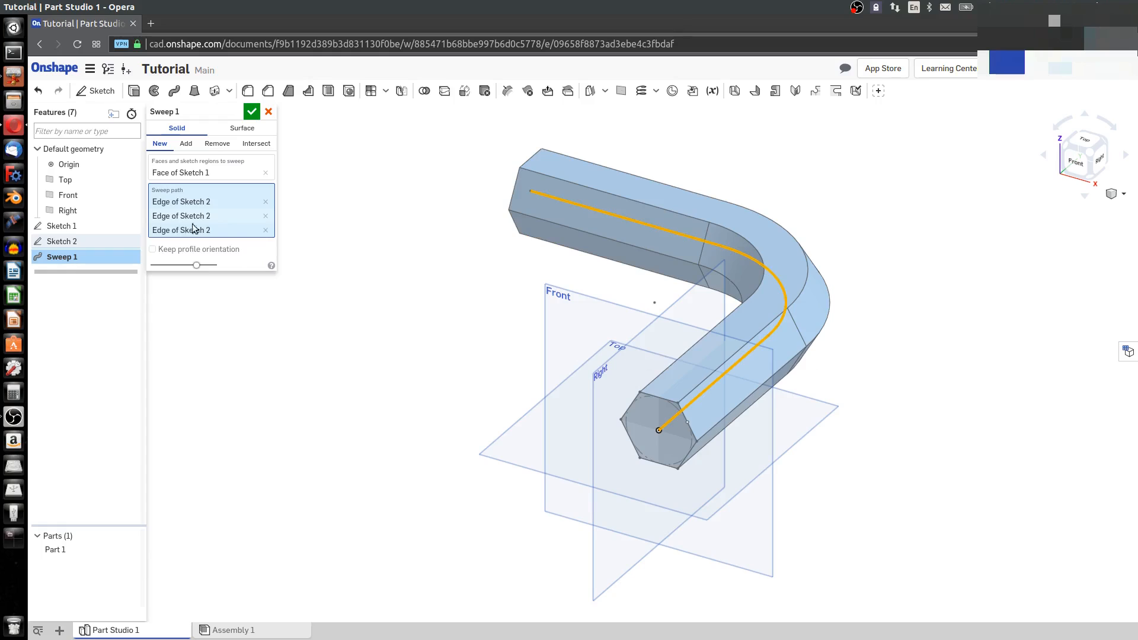
left_click(251, 112)
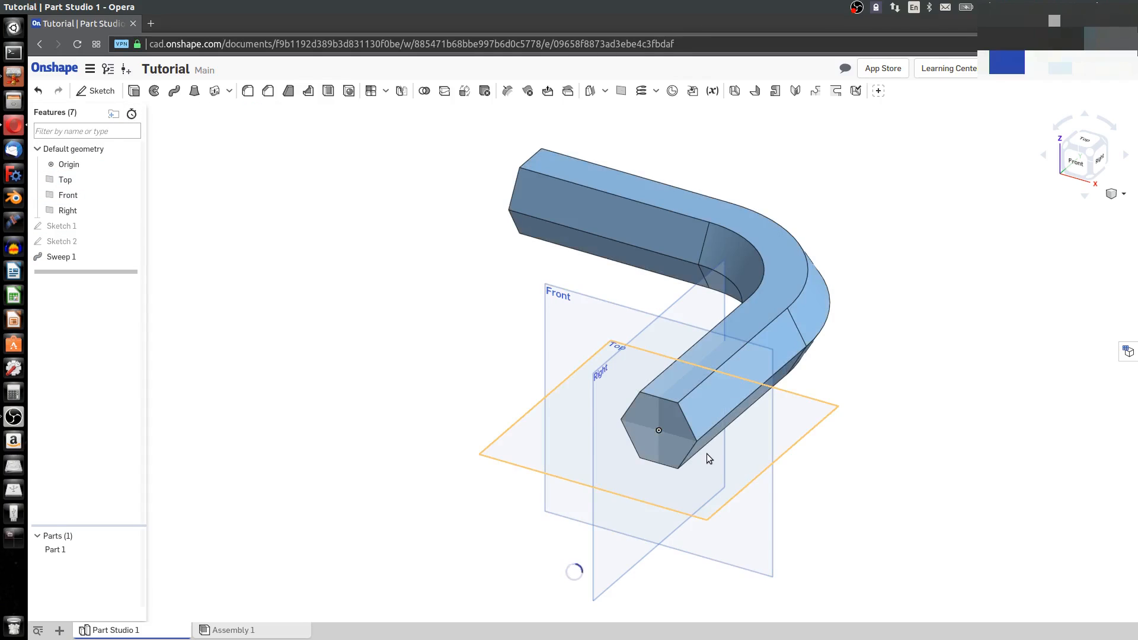
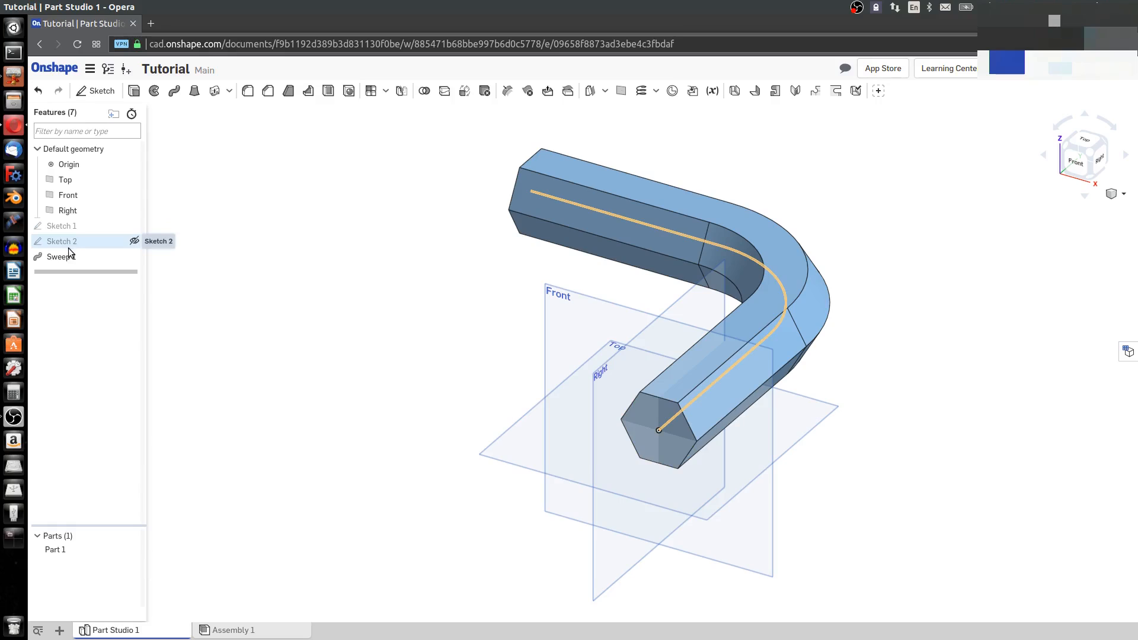
Edit Sketch 2 to set the path's far line to 10 in, and accept the sketch
right_click(69, 248)
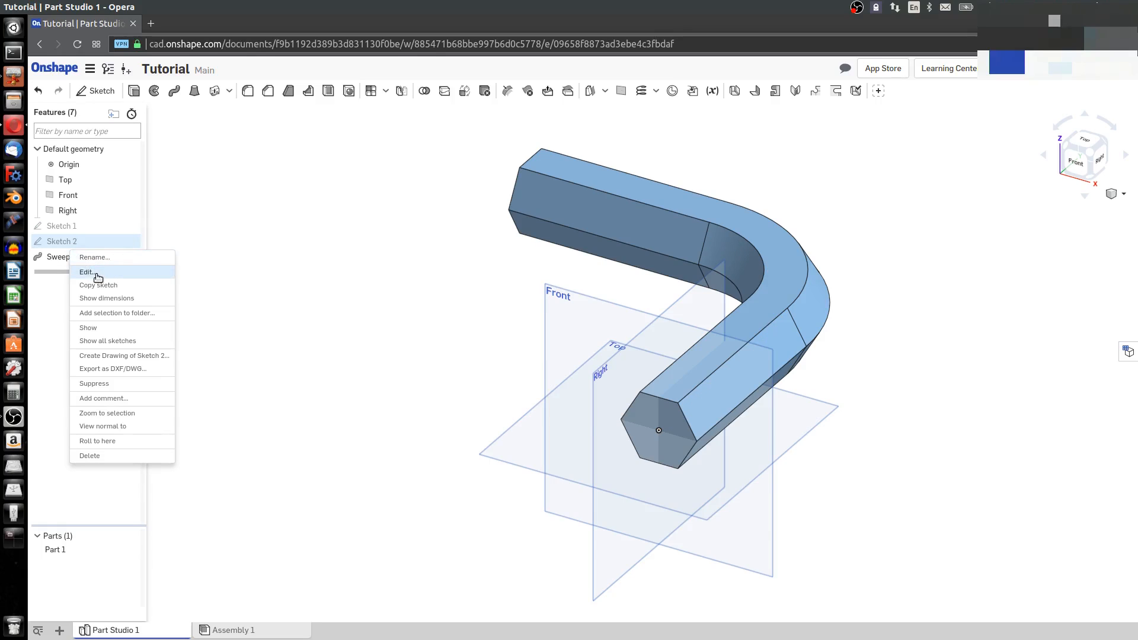
left_click(166, 274)
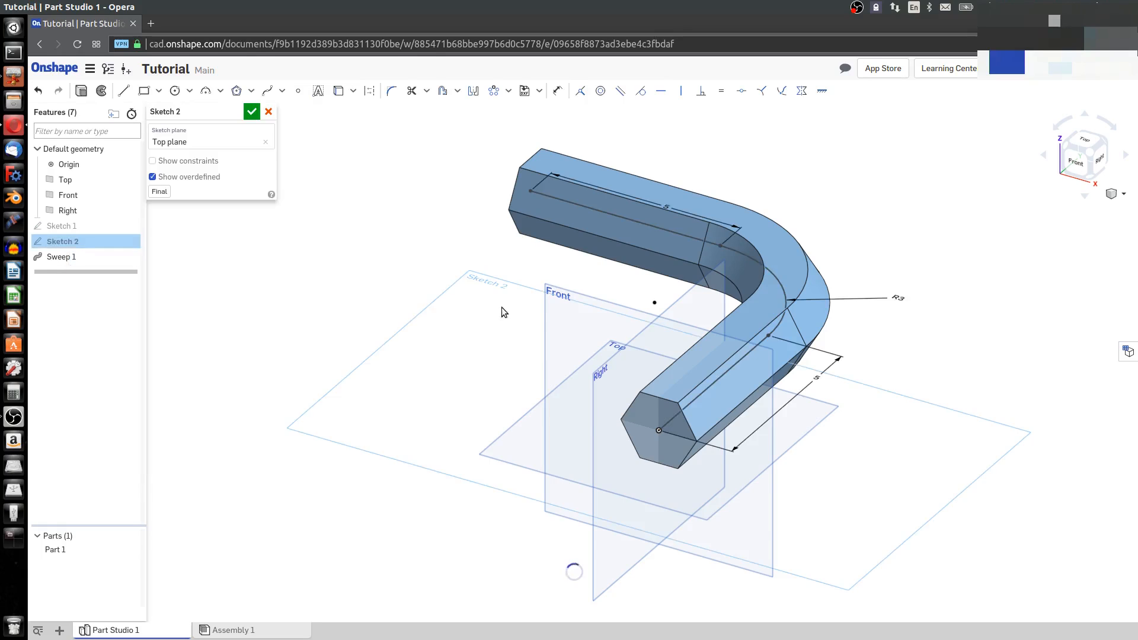
double_click(669, 208)
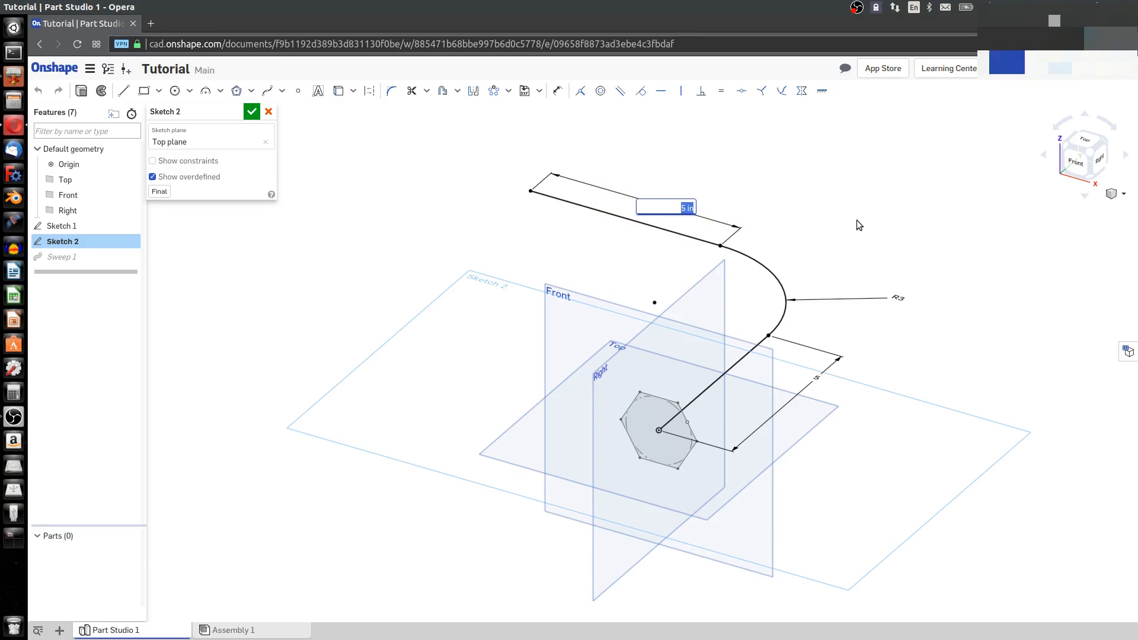
type("10")
key("Return")
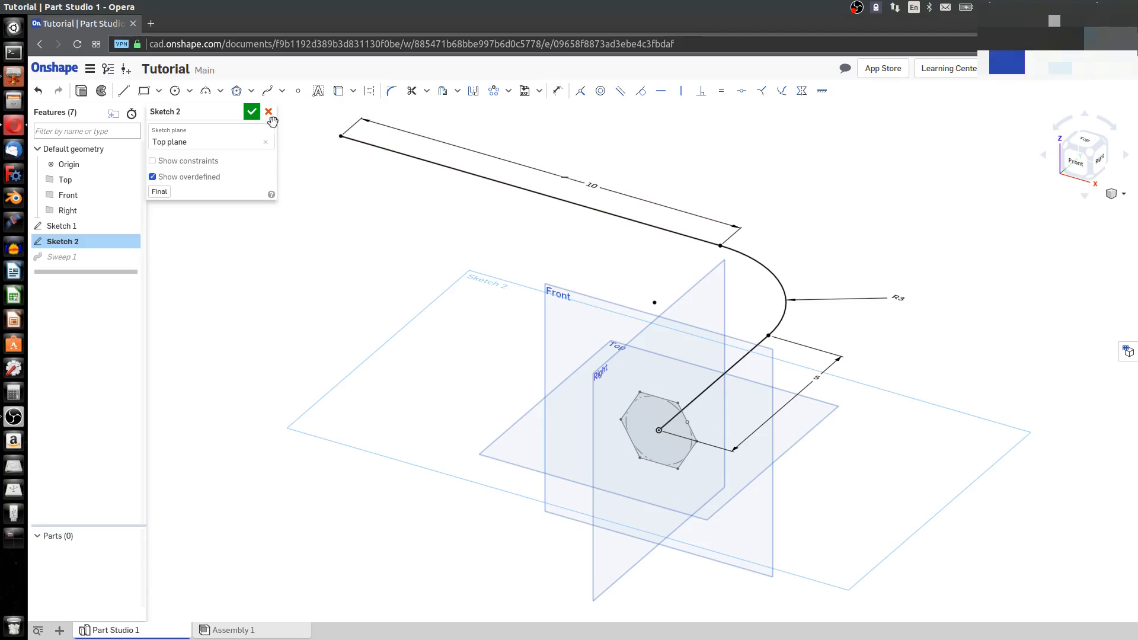
left_click(252, 111)
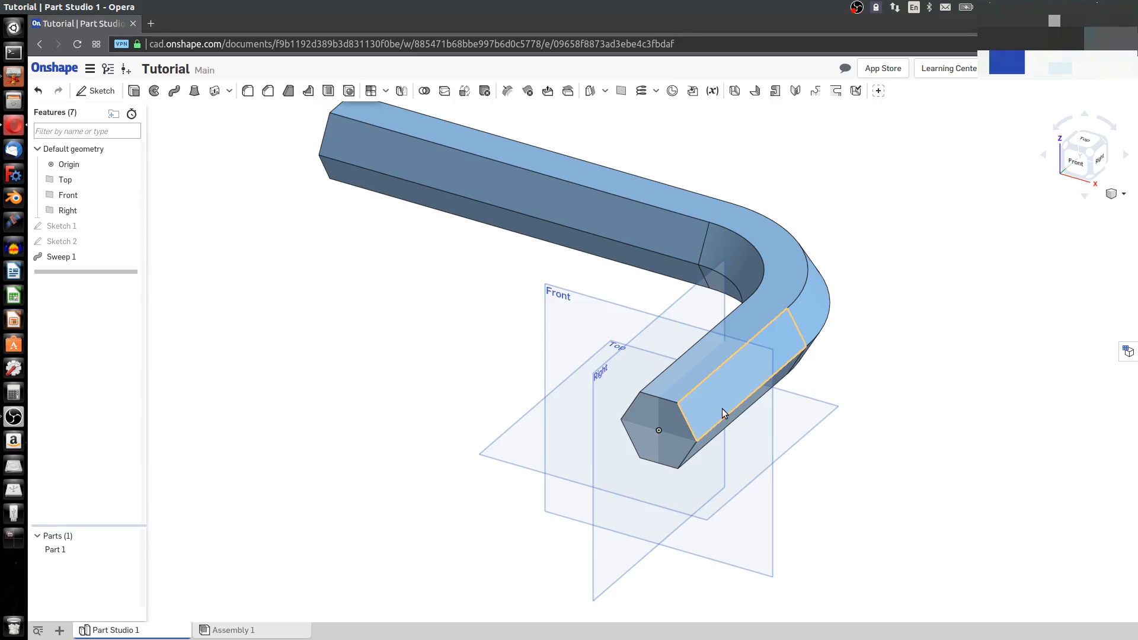
Reopen the definition of Sweep 1 to review its profile and path selections, and close it
scroll(722, 408, "up", 2)
scroll(724, 418, "down", 5)
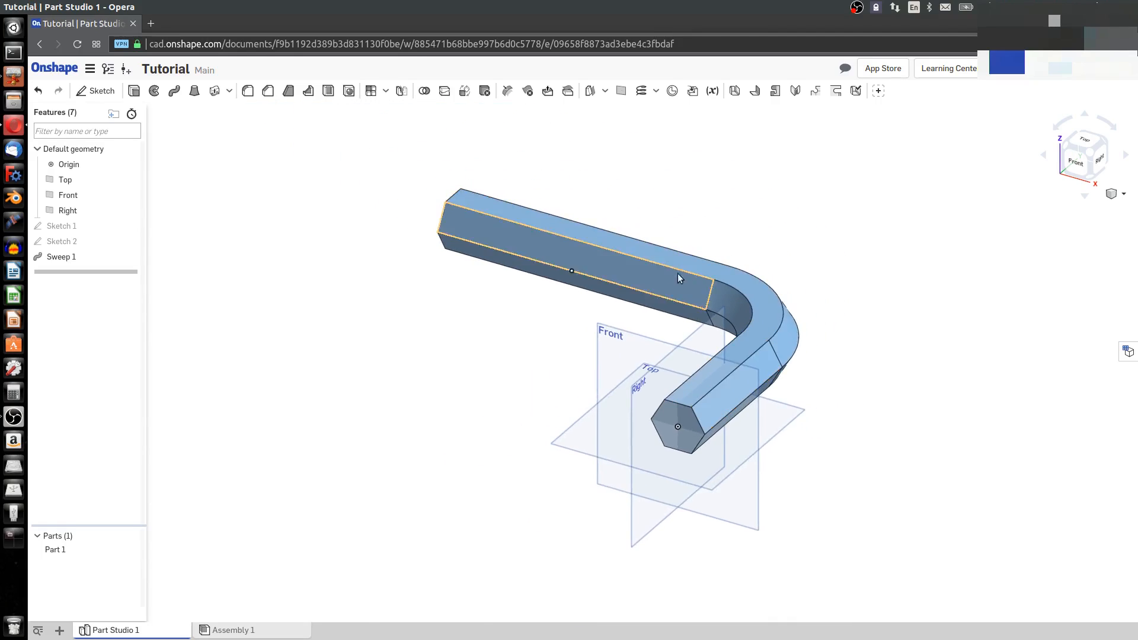
scroll(629, 205, "up", 1)
scroll(629, 205, "up", 1)
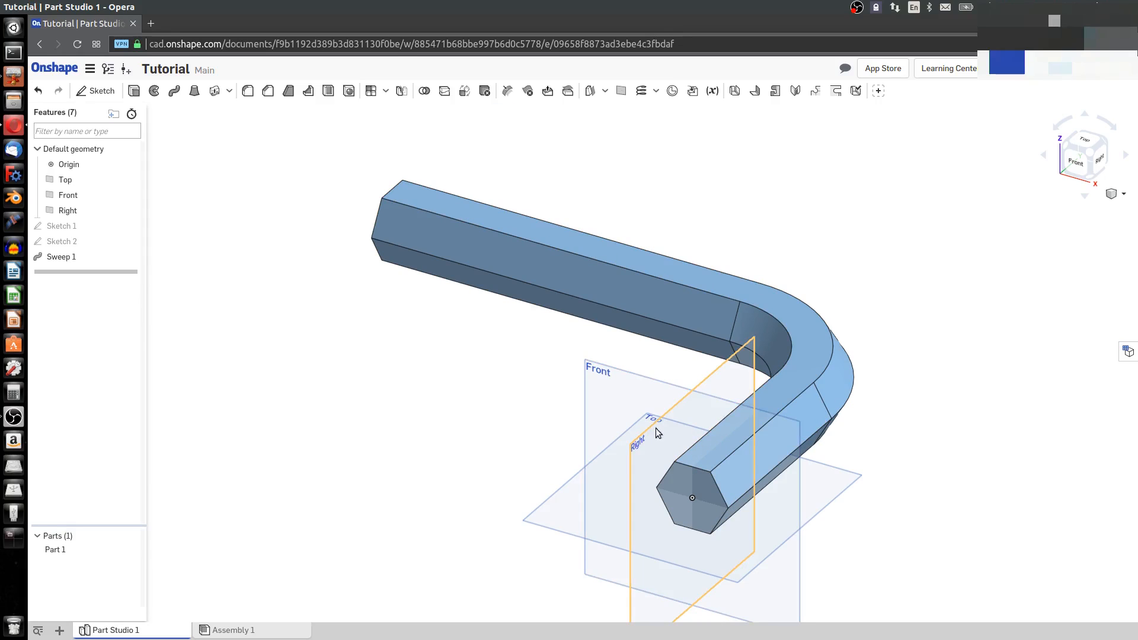
right_click(49, 260)
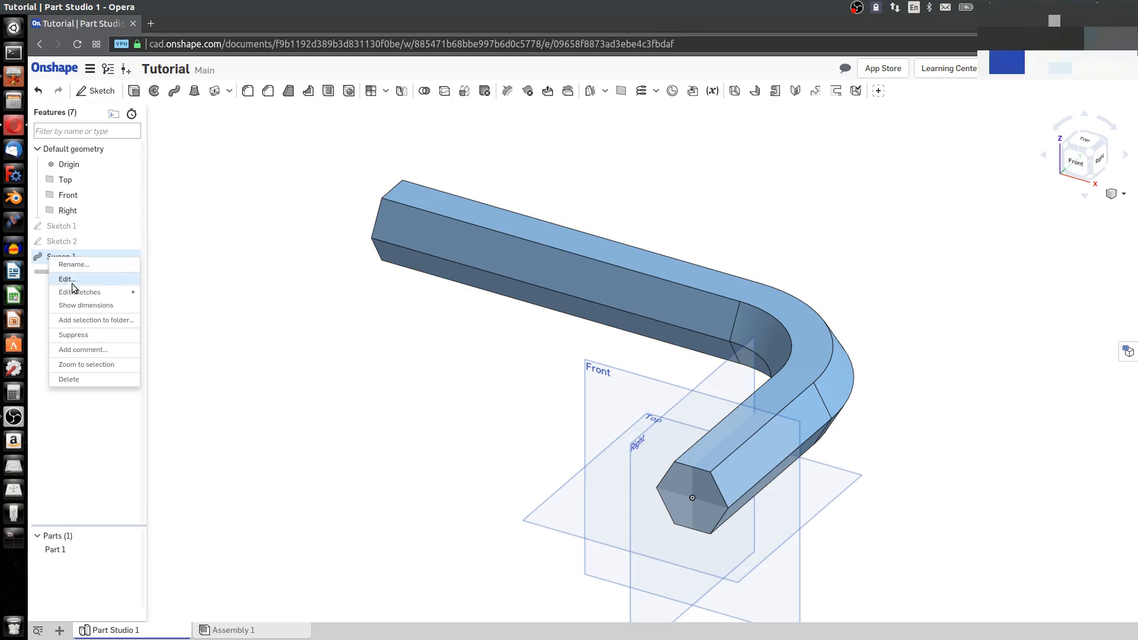
left_click(67, 281)
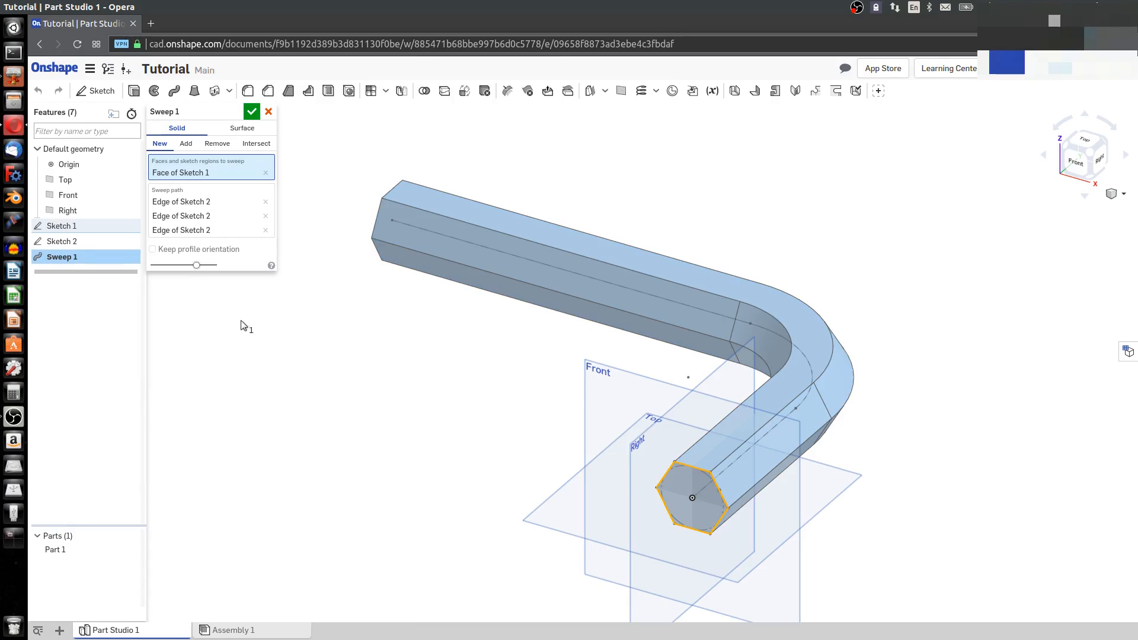
left_click(252, 112)
Hide the Top, Front and Right default planes so only the swept part is displayed
scroll(531, 435, "up", 2)
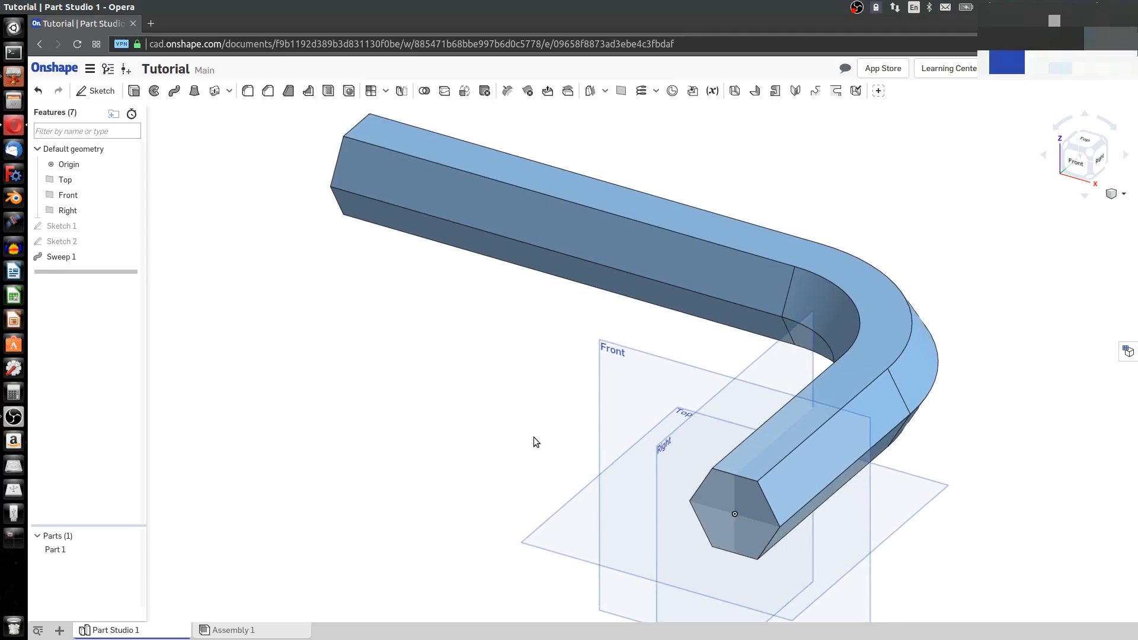
scroll(635, 452, "down", 4)
scroll(792, 399, "up", 1)
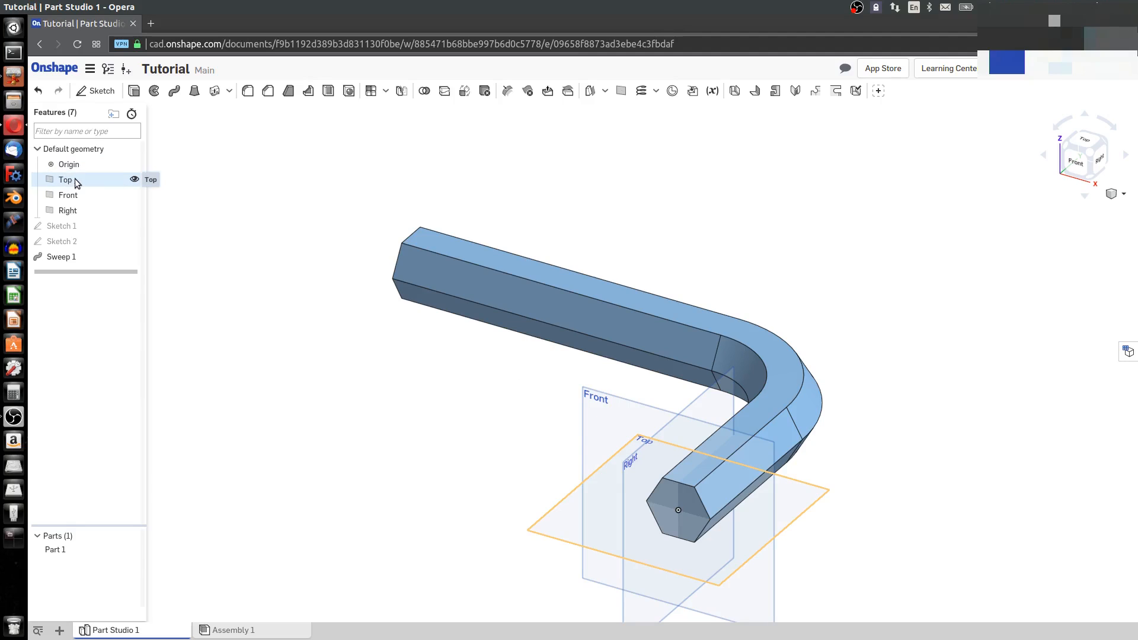
left_click(134, 179)
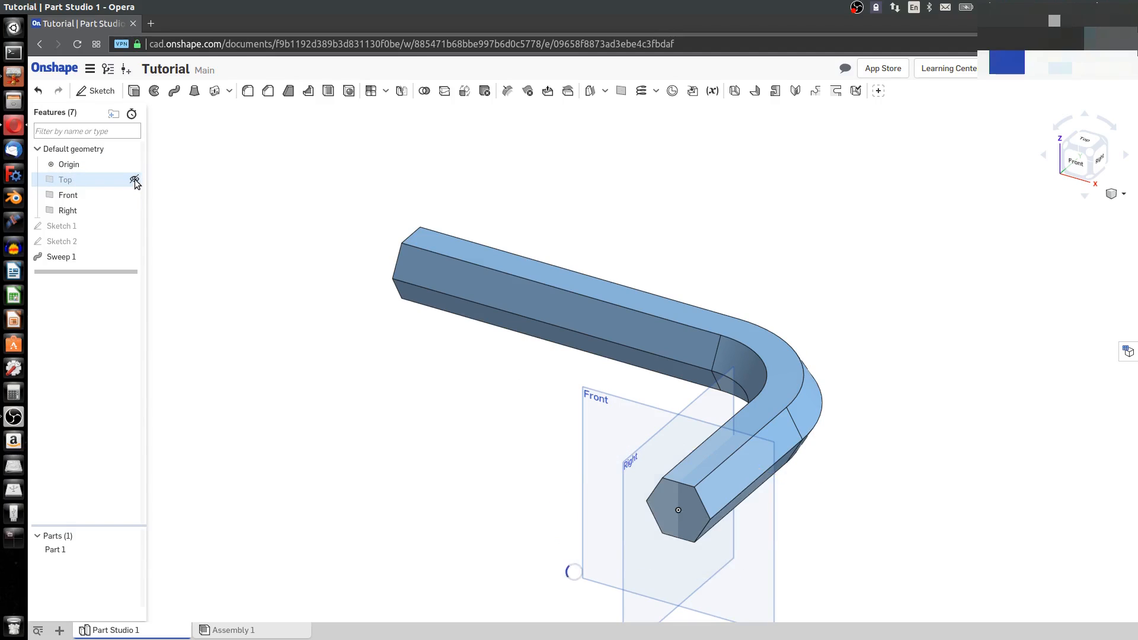
left_click(134, 191)
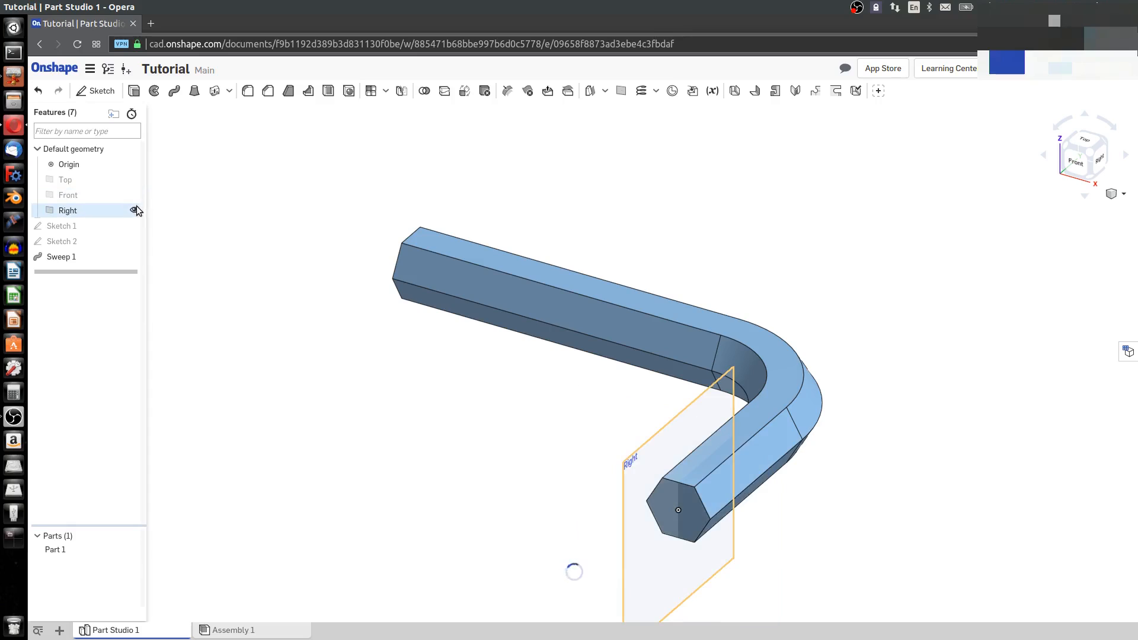
scroll(599, 483, "up", 3)
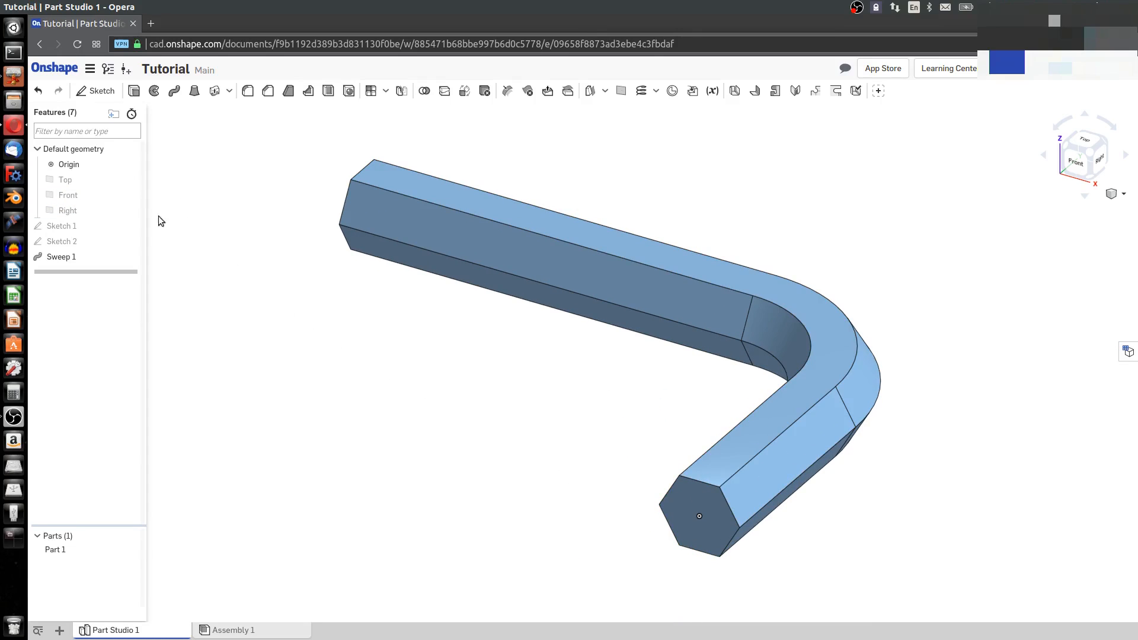
Show the Top, Front and Right default planes again around the swept part
left_click(134, 180)
left_click(135, 195)
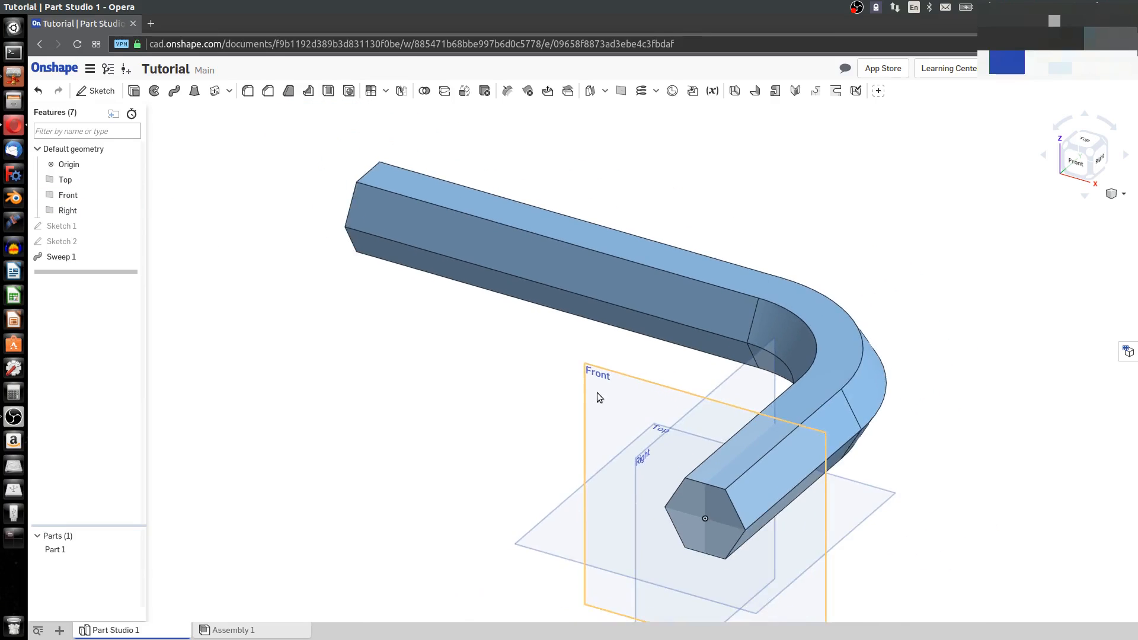
scroll(598, 393, "down", 2)
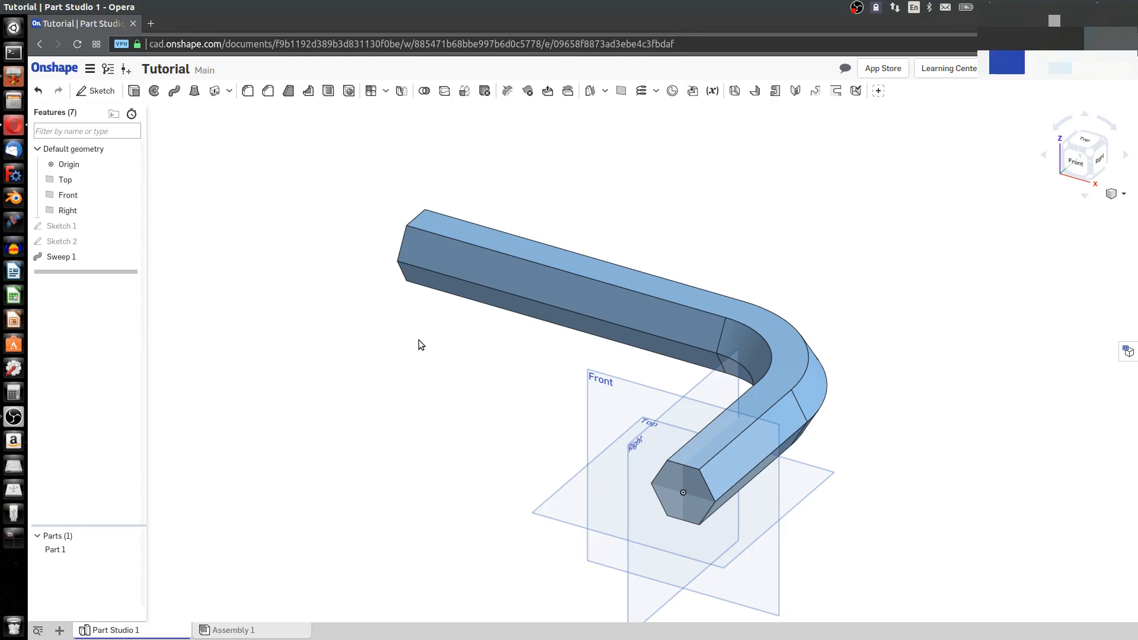
scroll(419, 339, "up", 1)
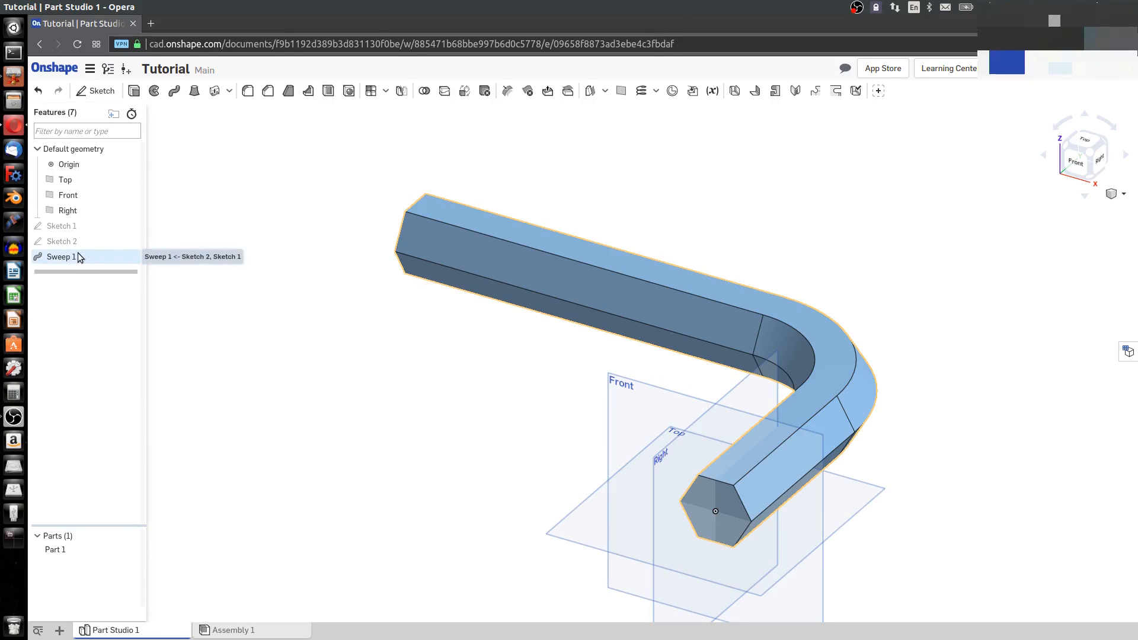
Delete Sketch 1, Sketch 2 and Sweep 1, leaving only the default geometry
right_click(66, 233)
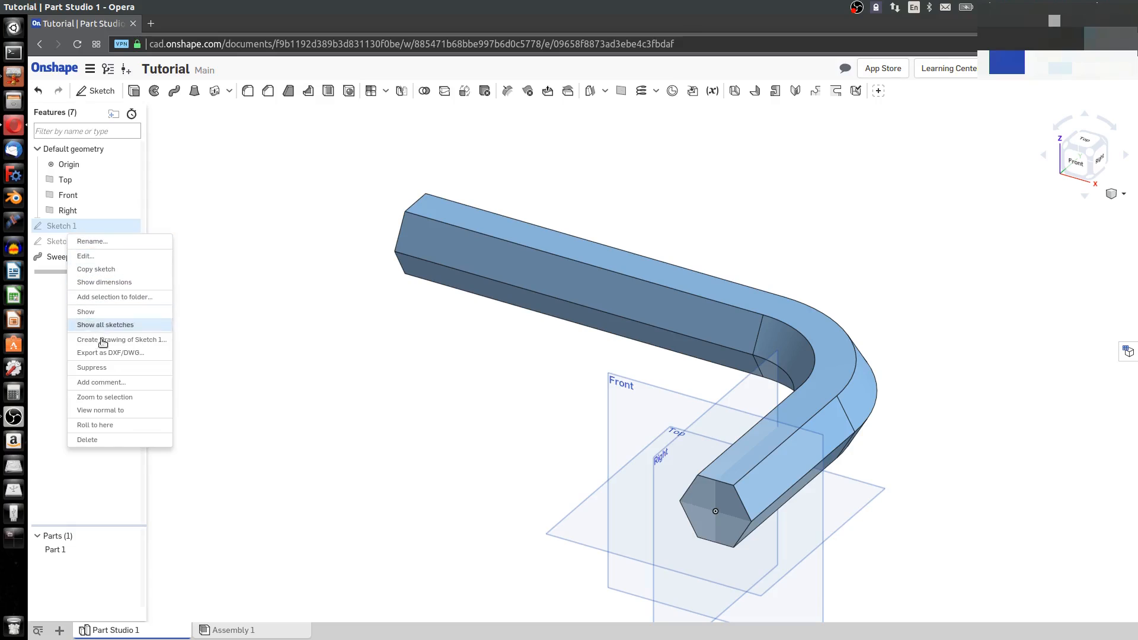
left_click(87, 440)
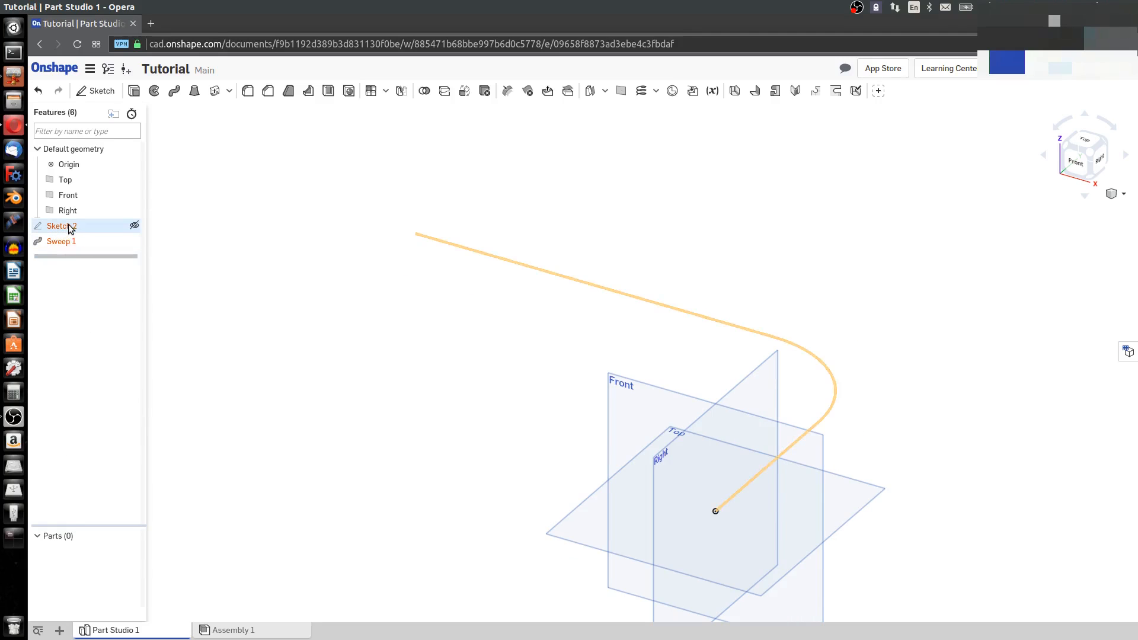
right_click(71, 226)
left_click(92, 378)
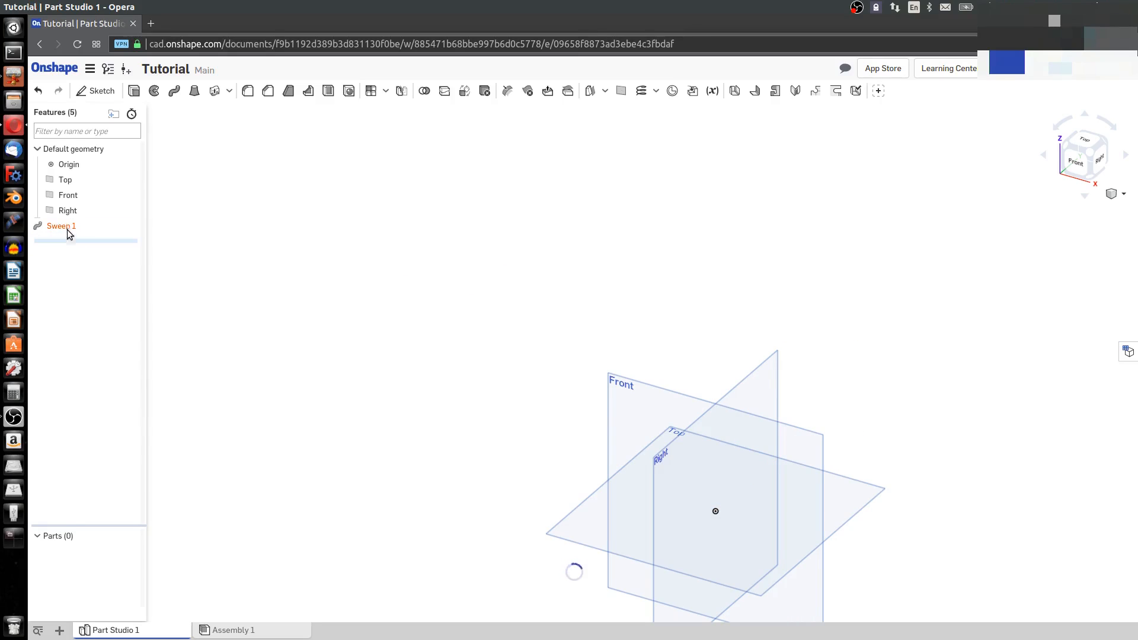
right_click(66, 227)
left_click(92, 315)
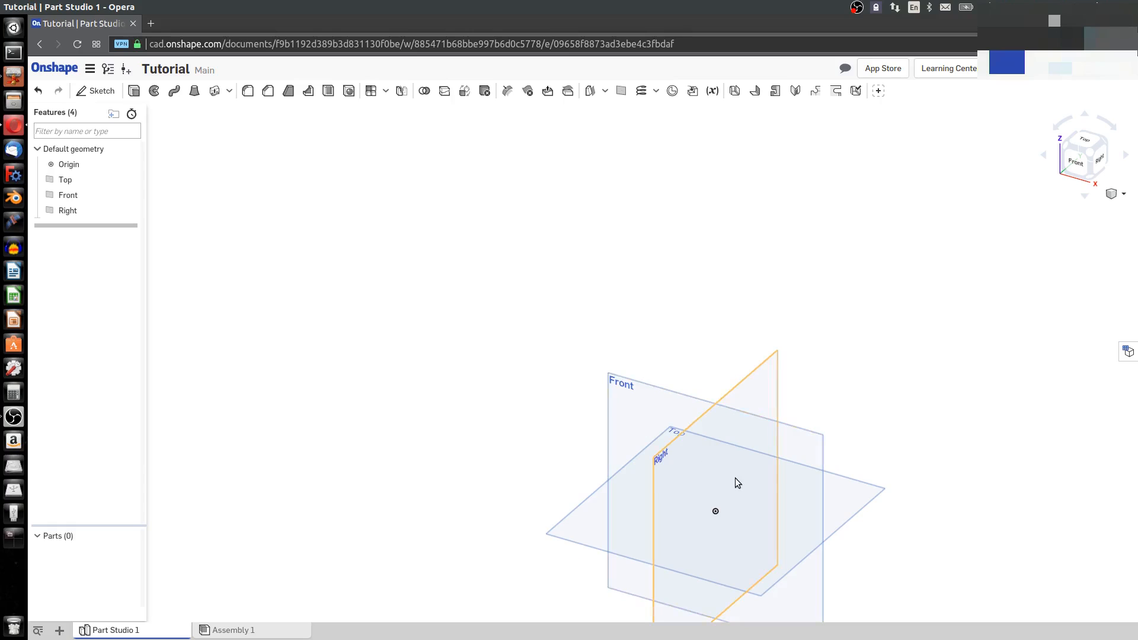
Define a new plane of type Offset from the Front plane with an offset distance of 4 in
scroll(735, 478, "up", 2)
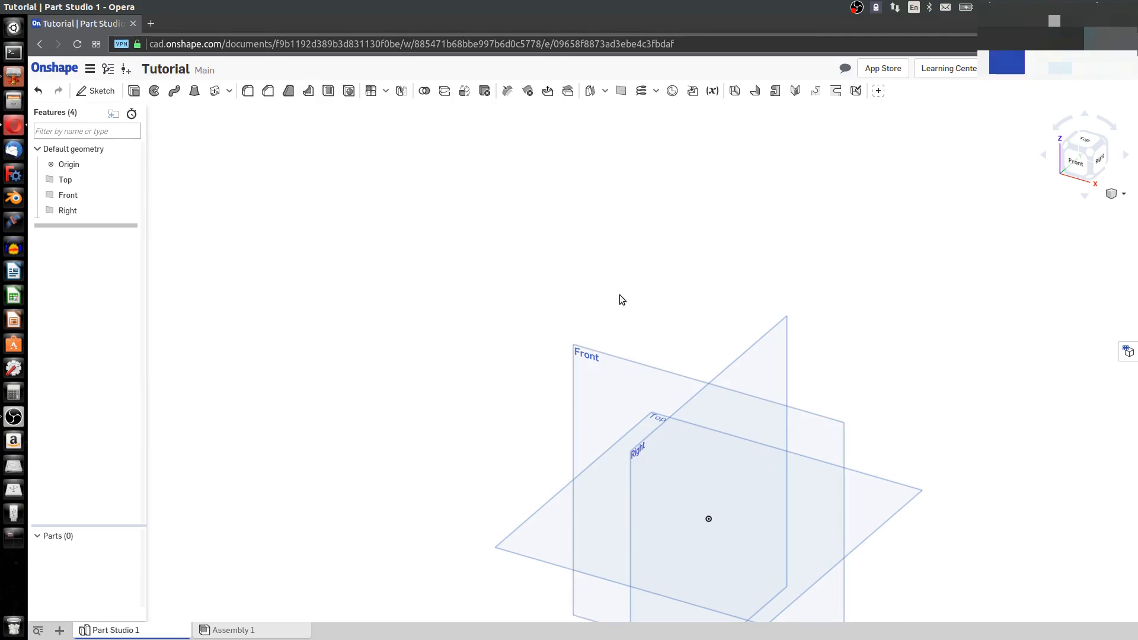
left_click(630, 360)
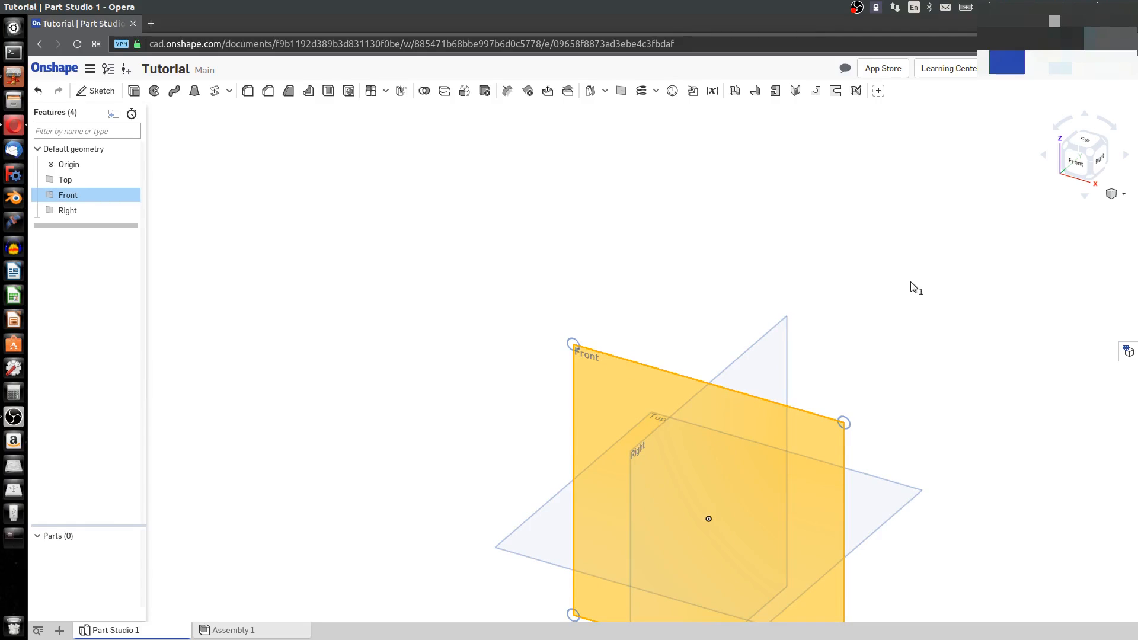
left_click(802, 248)
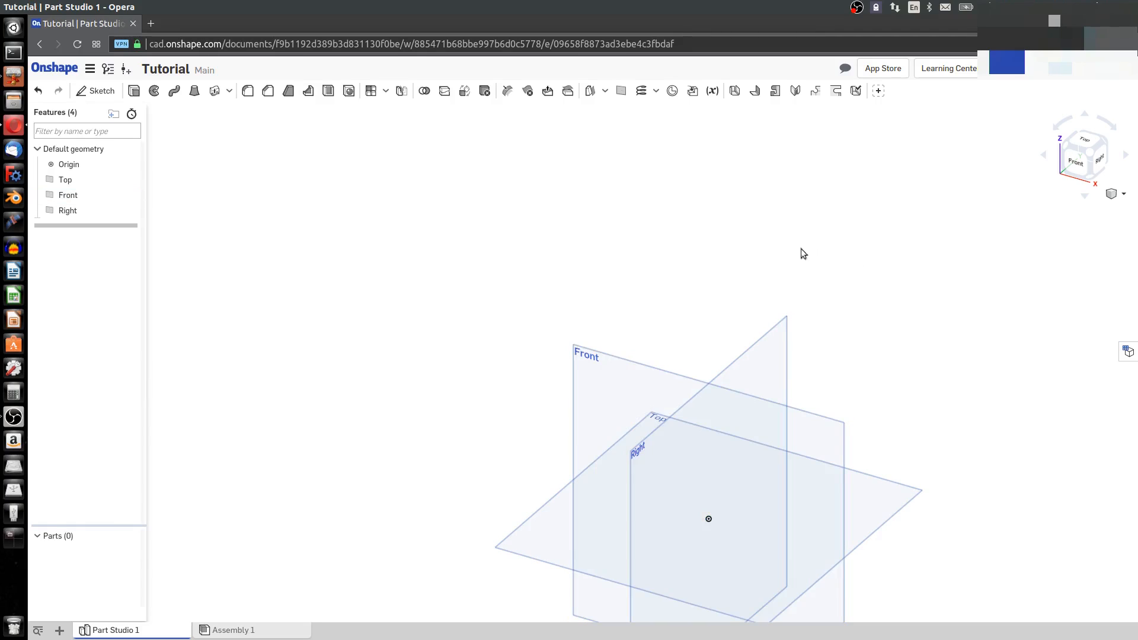
left_click(621, 91)
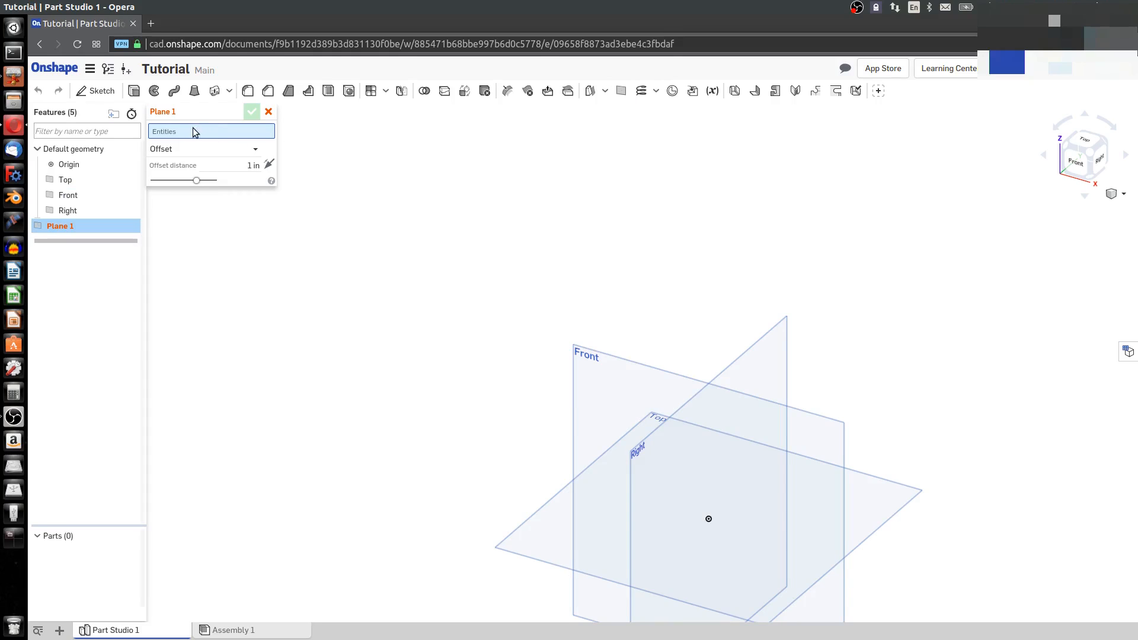
left_click(655, 368)
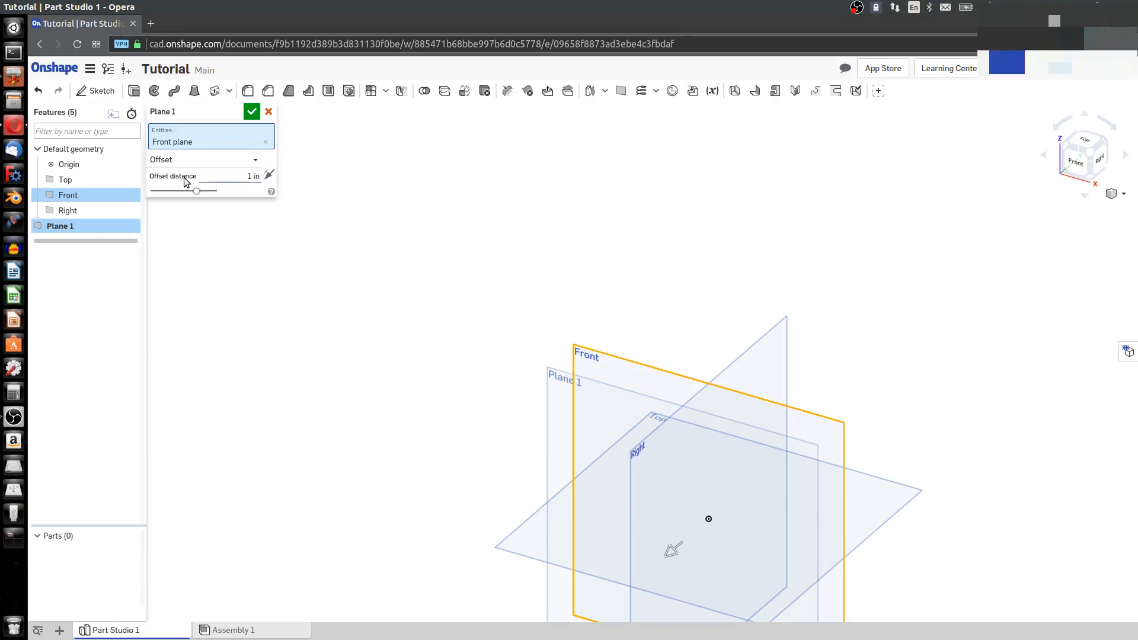
left_click(230, 178)
type("4")
key("Return")
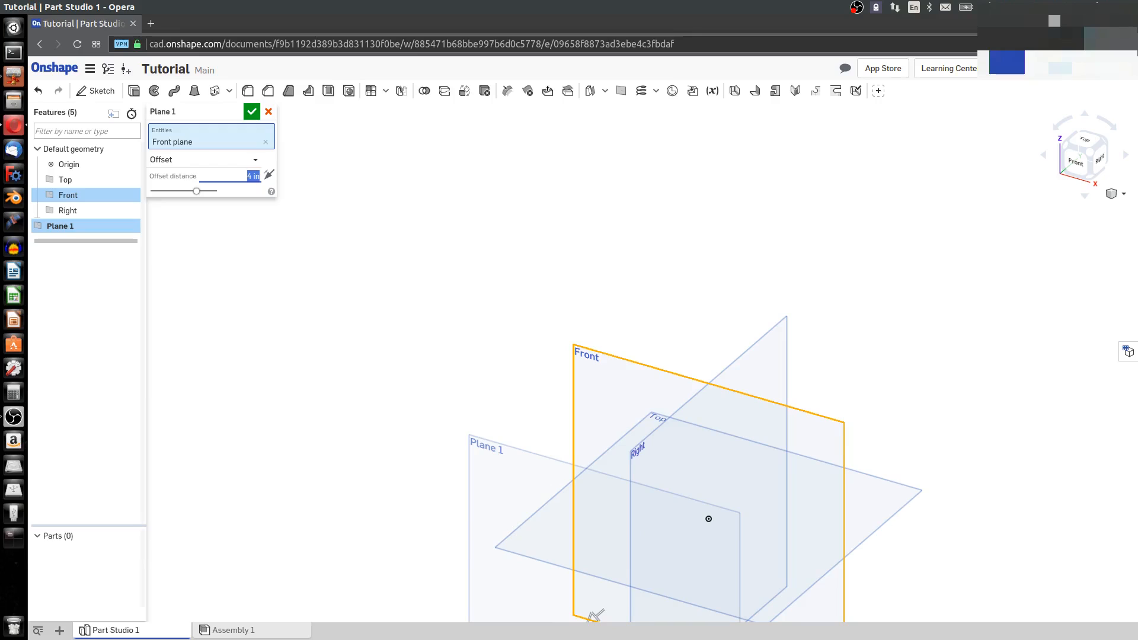
Flip the offset direction so the new plane lies behind the Front plane, keep the Offset type, and accept the plane
left_click(268, 174)
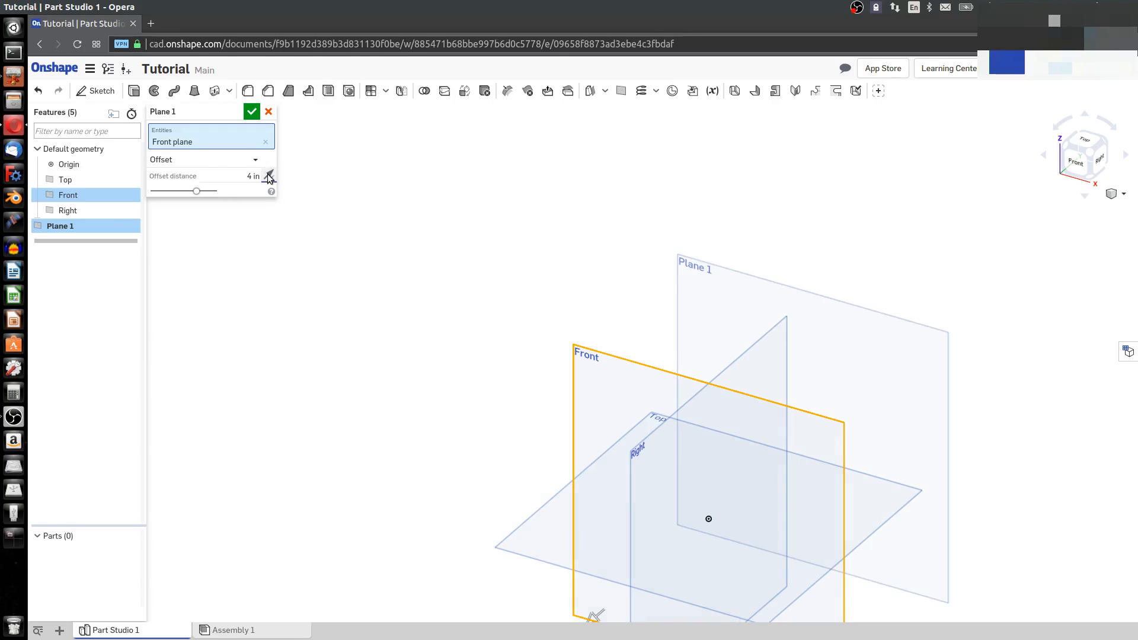
left_click(268, 174)
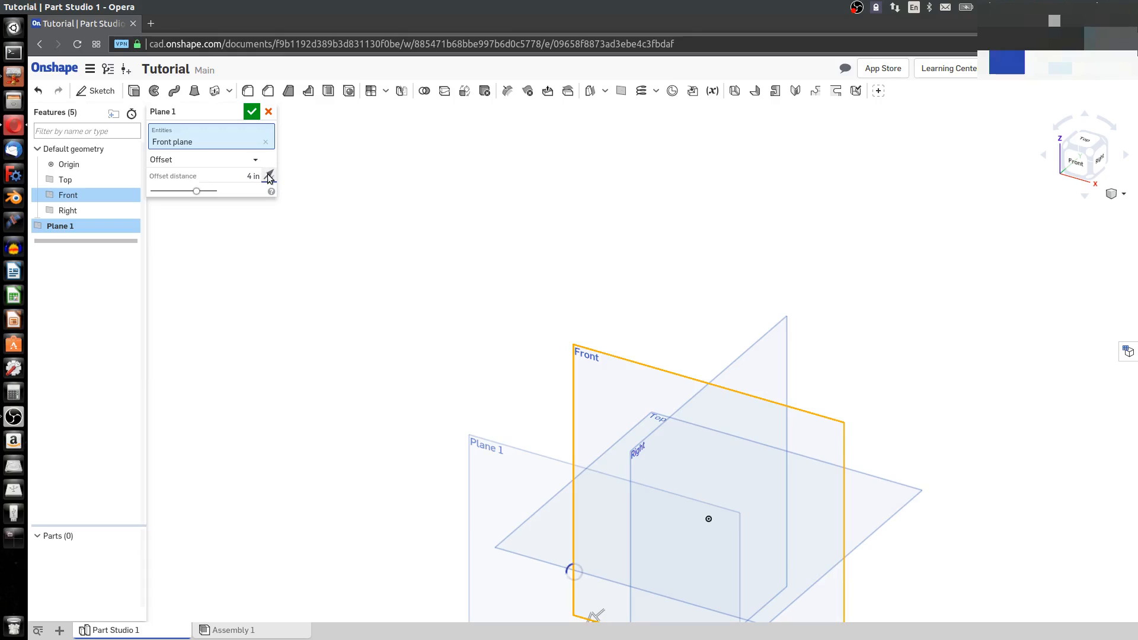
left_click(268, 174)
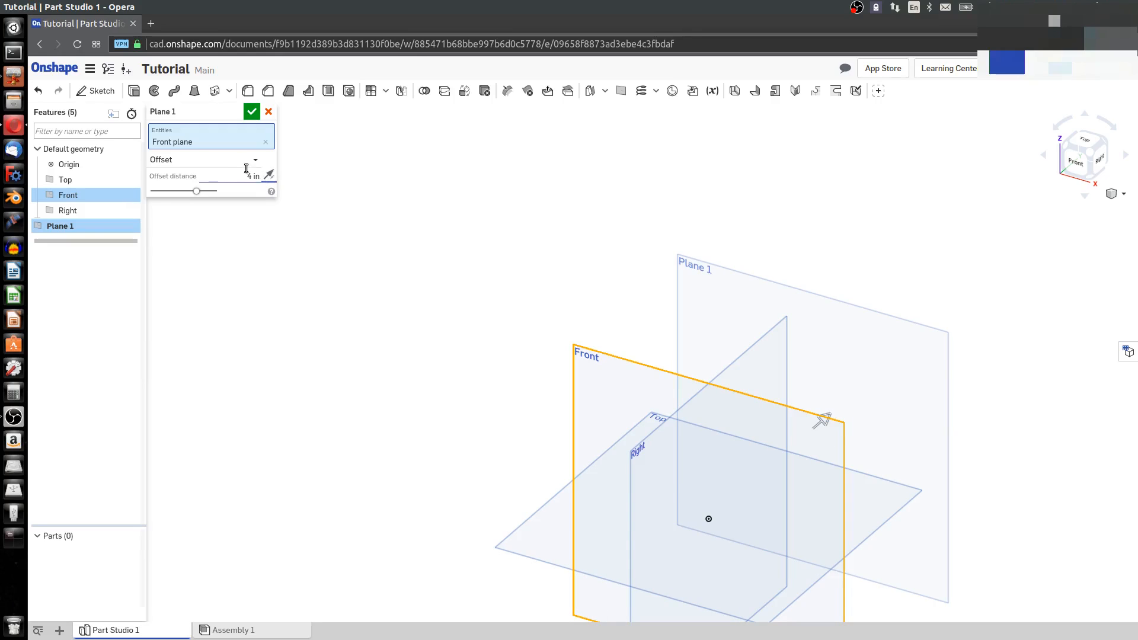
left_click(252, 161)
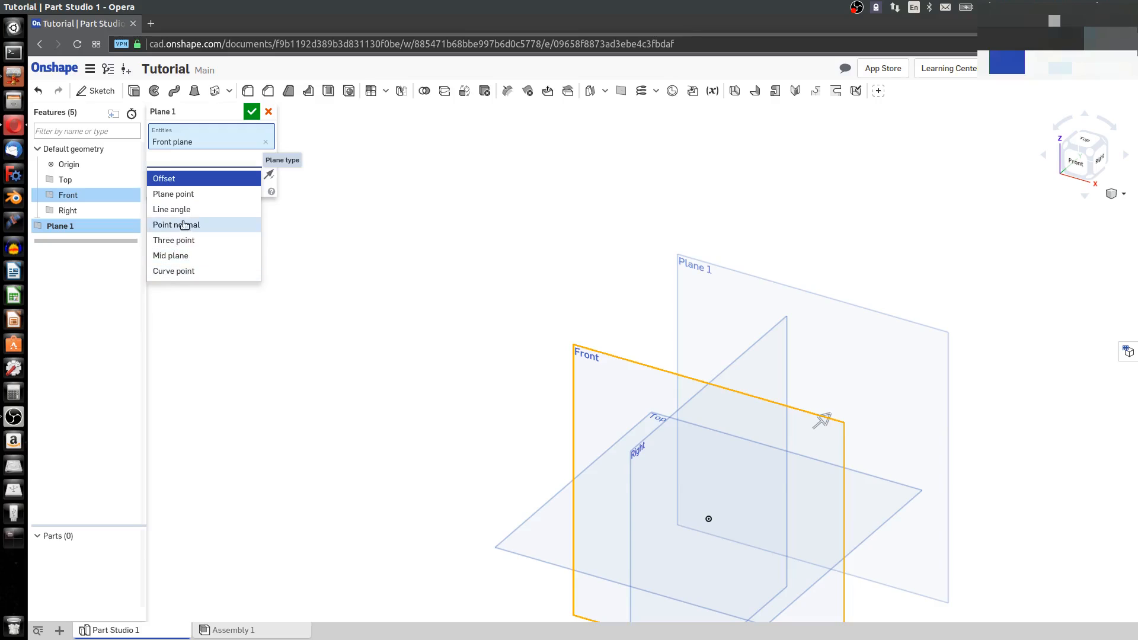
left_click(202, 179)
left_click(251, 112)
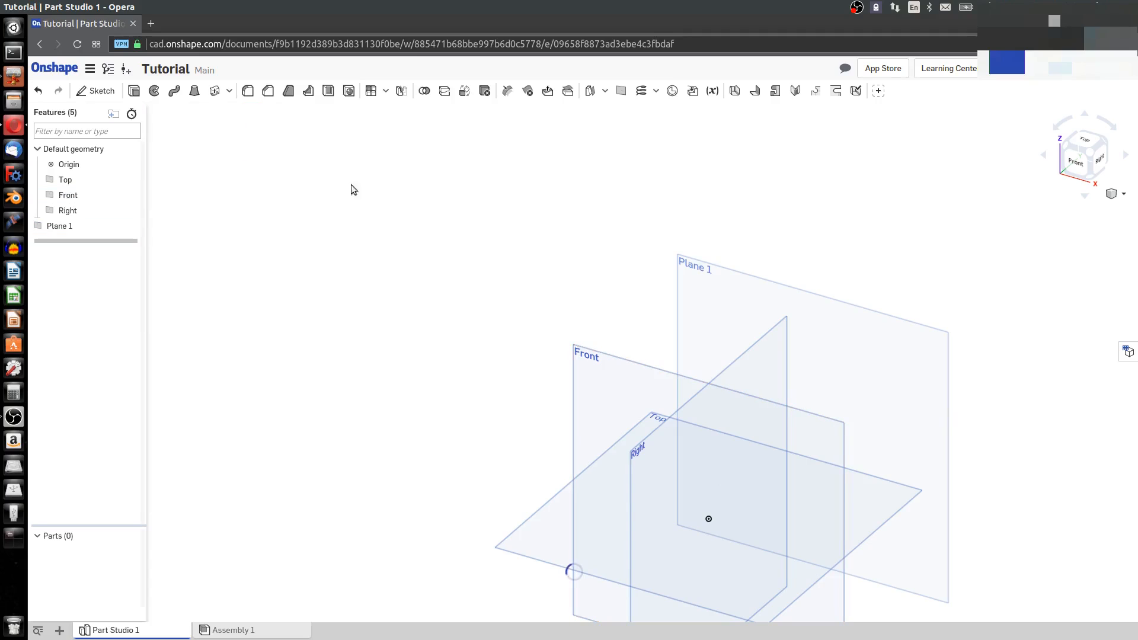
Start a sketch on the Front plane and view it normal to the sketch plane
left_click(607, 356)
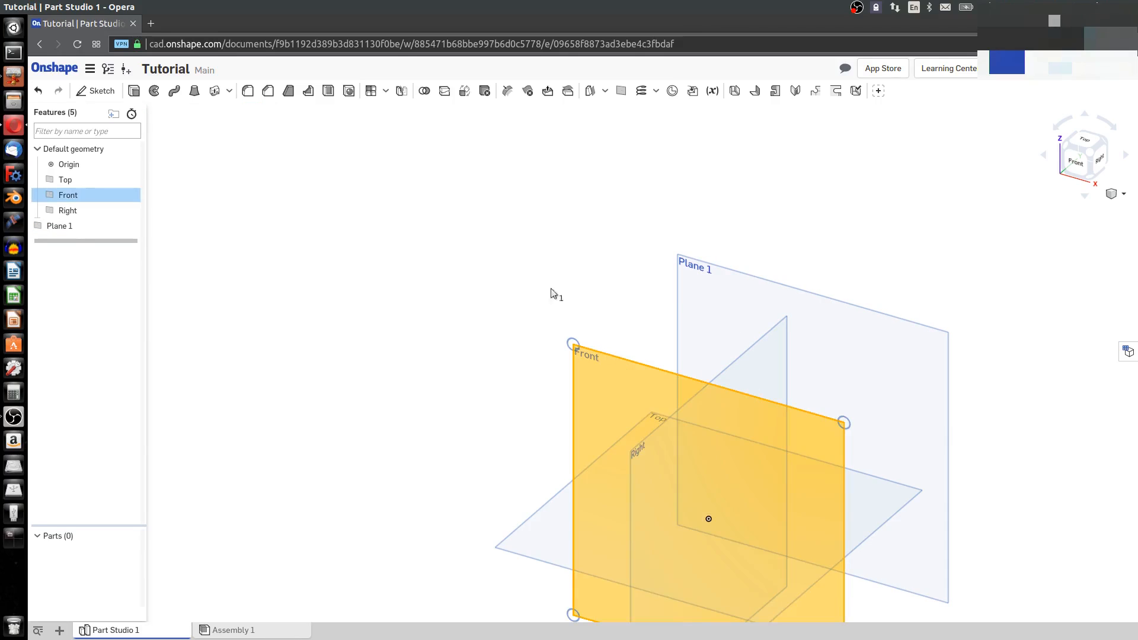
left_click(96, 91)
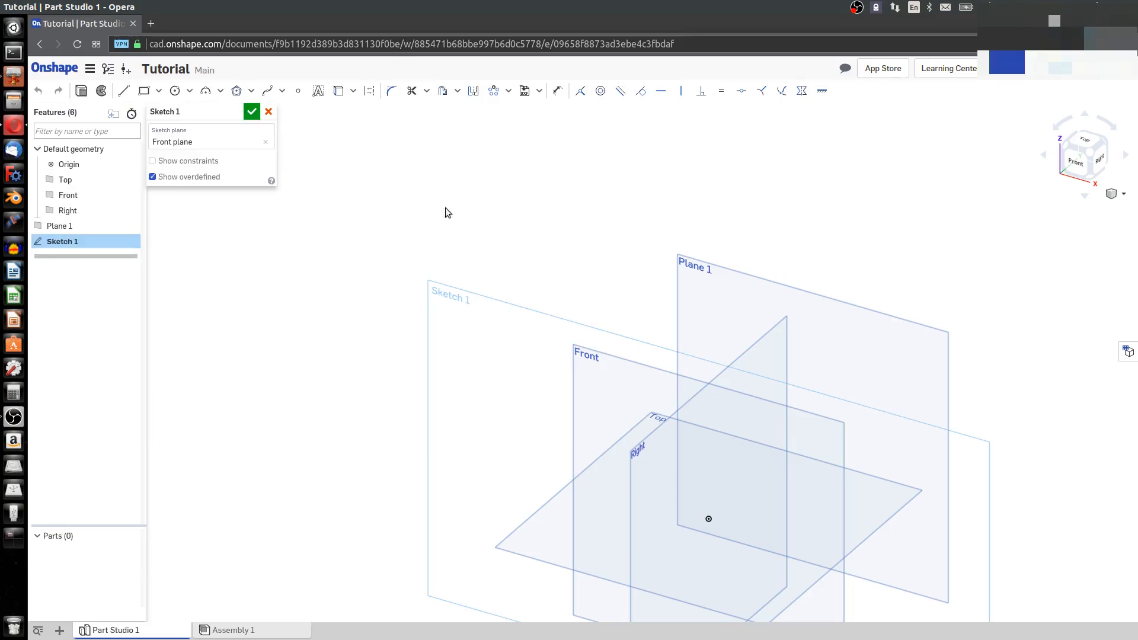
scroll(706, 523, "up", 3)
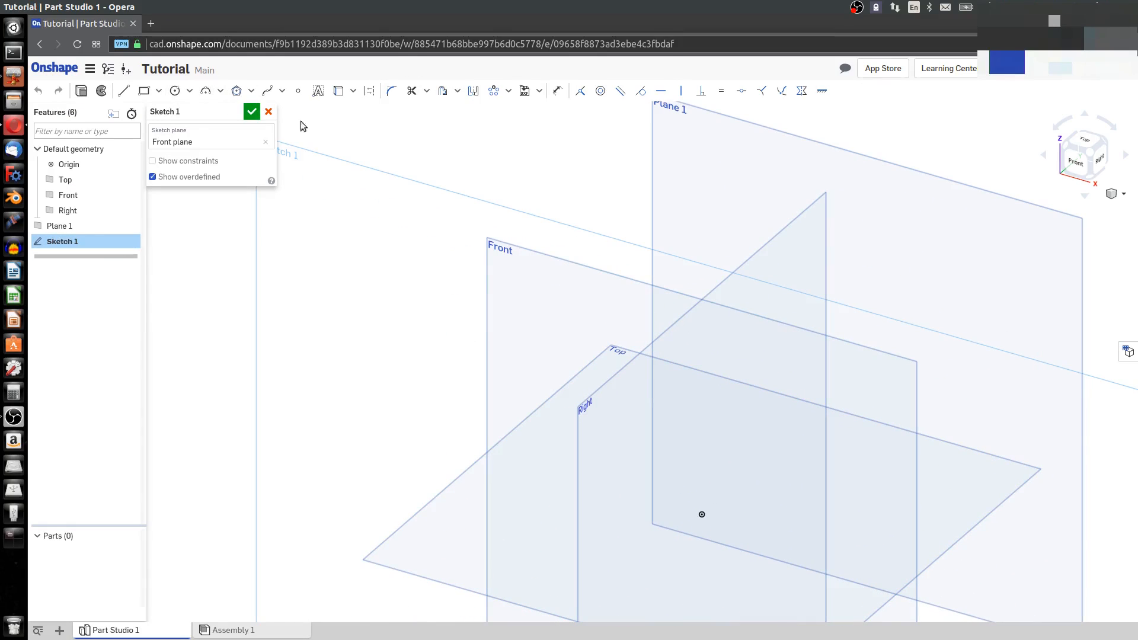
right_click(589, 304)
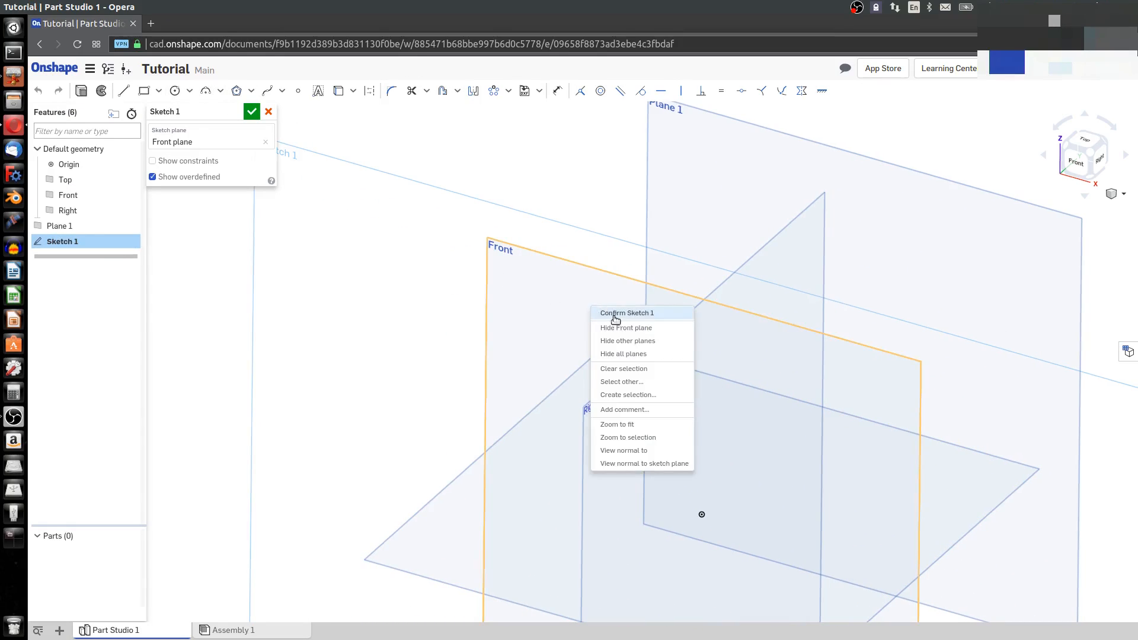
left_click(635, 464)
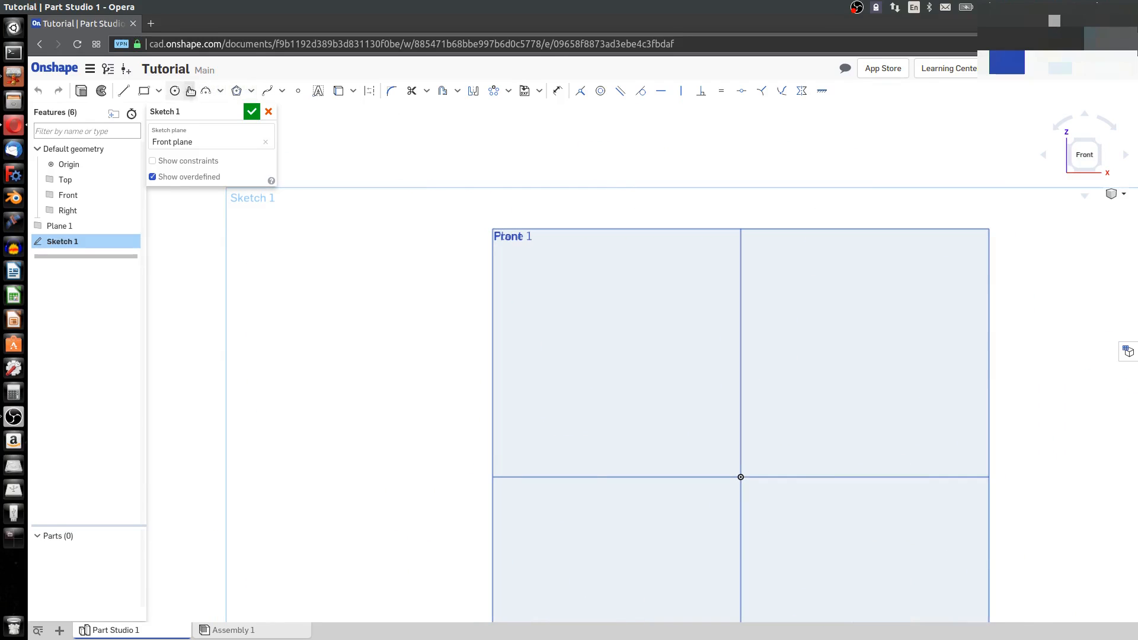
Draw a center point rectangle about 4 in wide and 3 in high, centered on the origin
left_click(146, 93)
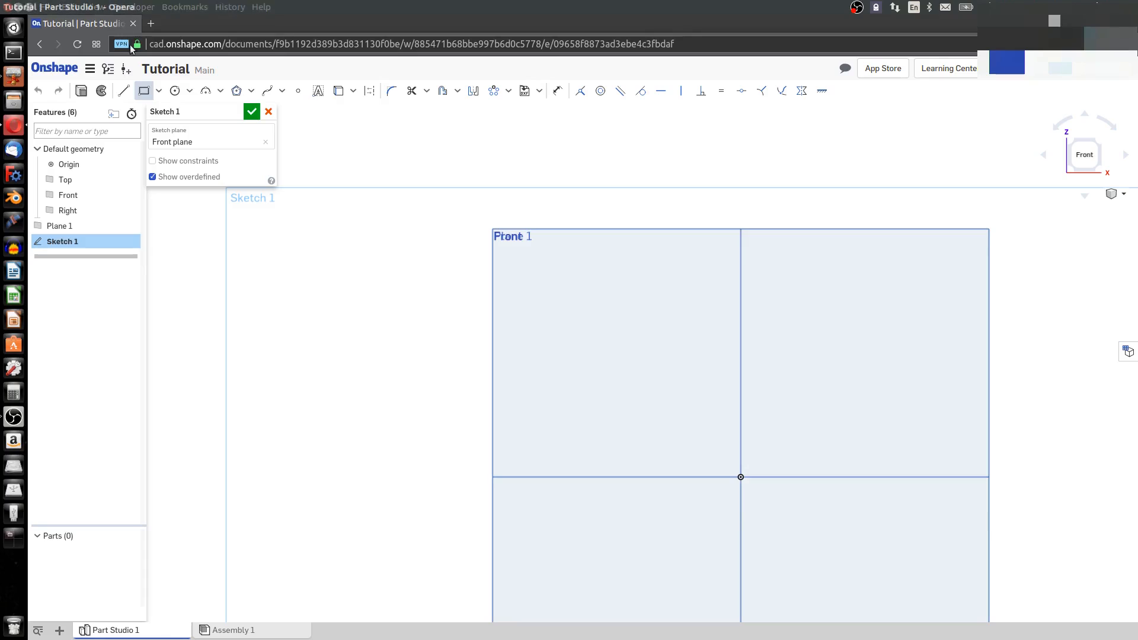
left_click(158, 91)
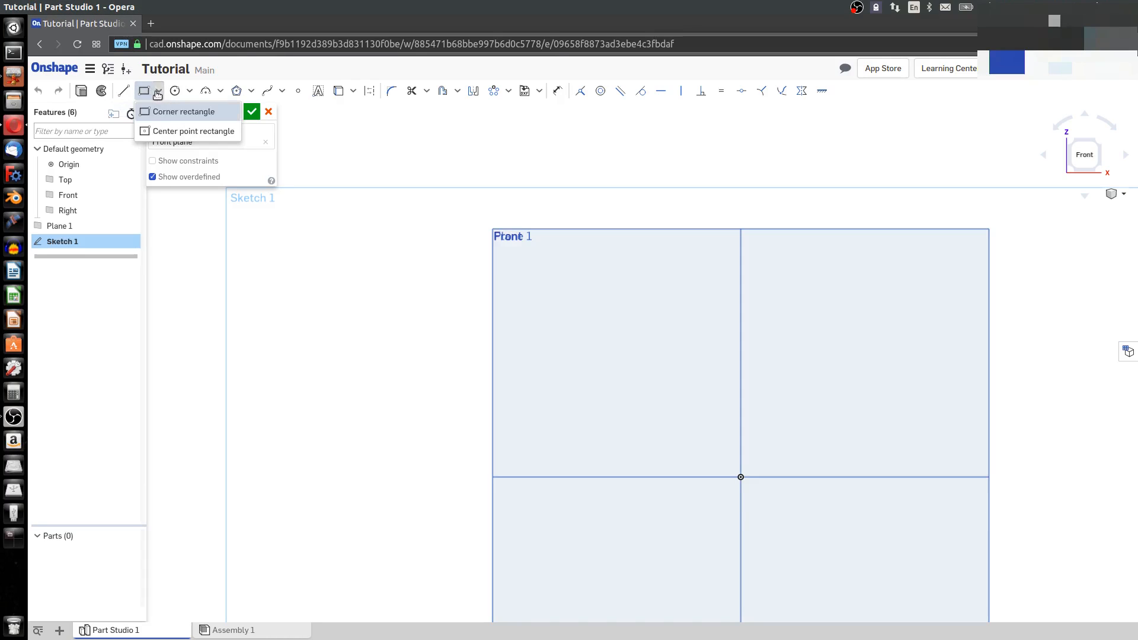
left_click(168, 132)
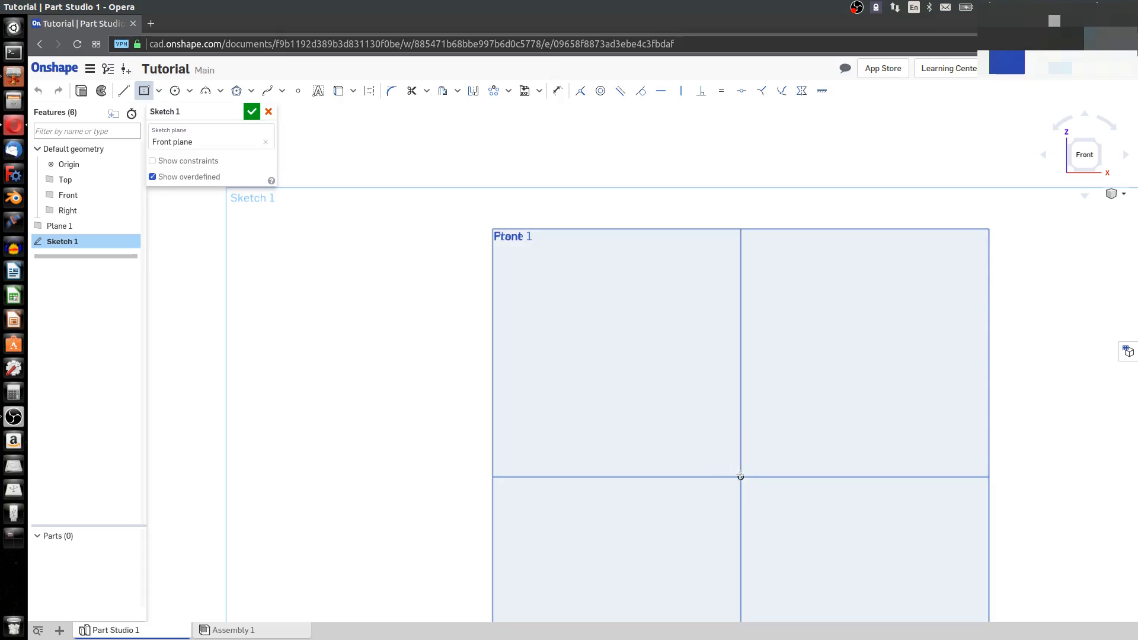
left_click(741, 477)
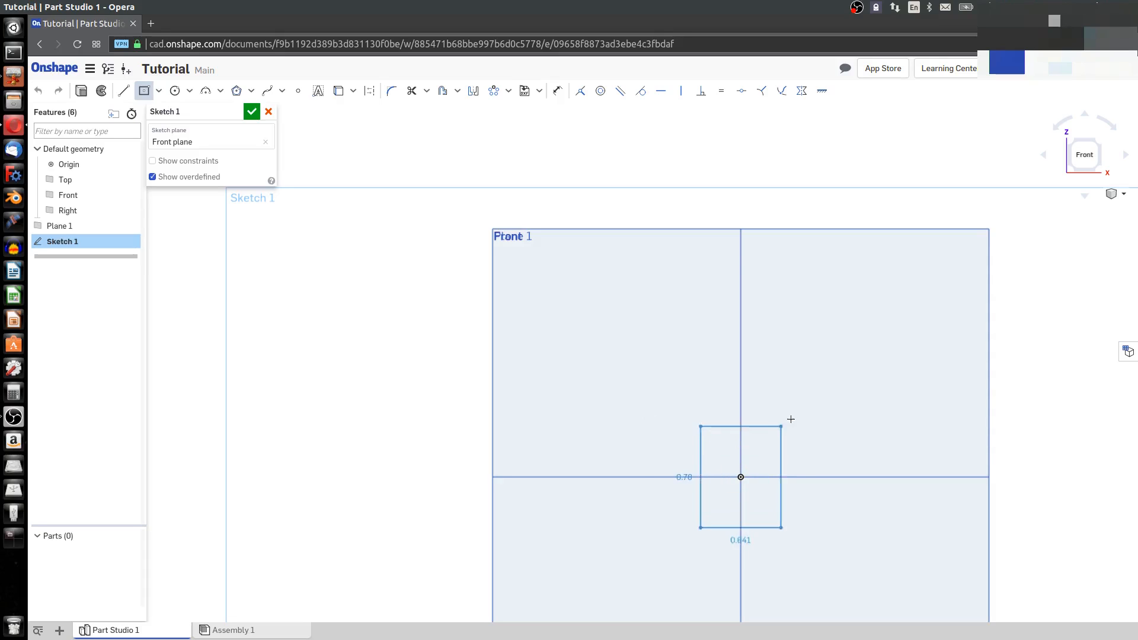
left_click(905, 354)
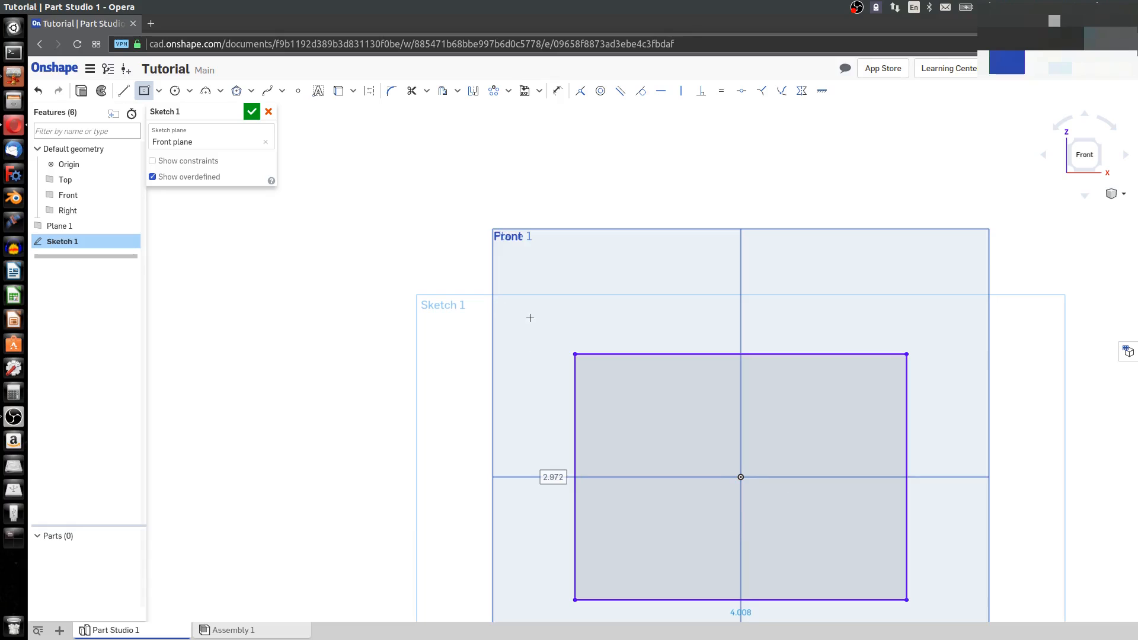
key("Escape")
Apply an Equal constraint to two adjacent sides of the rectangle to make it a square
left_click(575, 406)
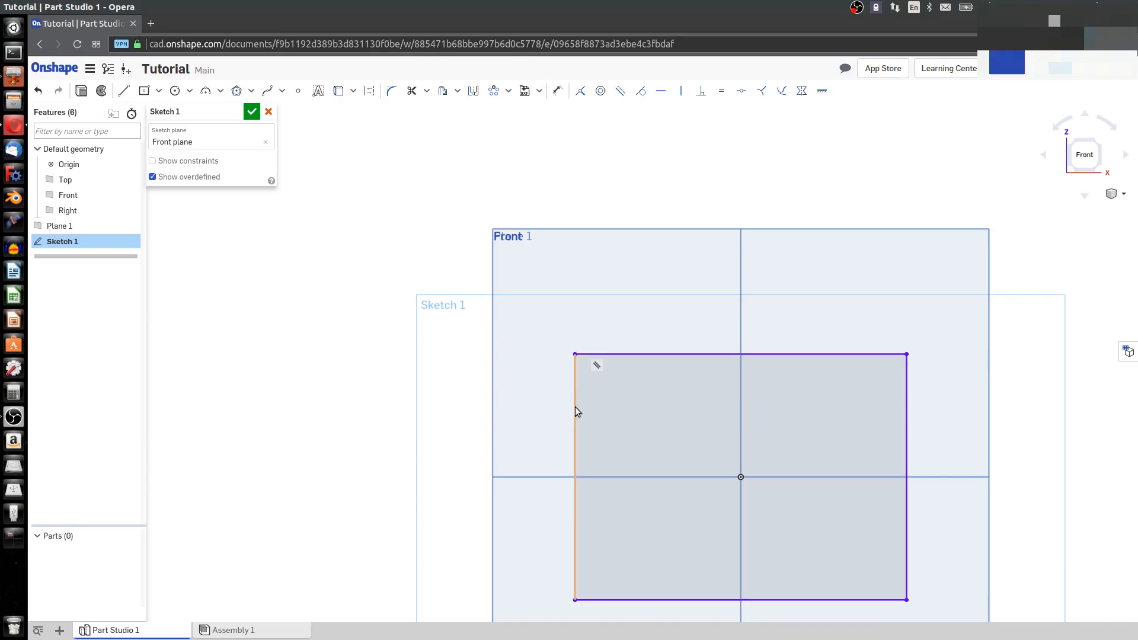
left_click(650, 354)
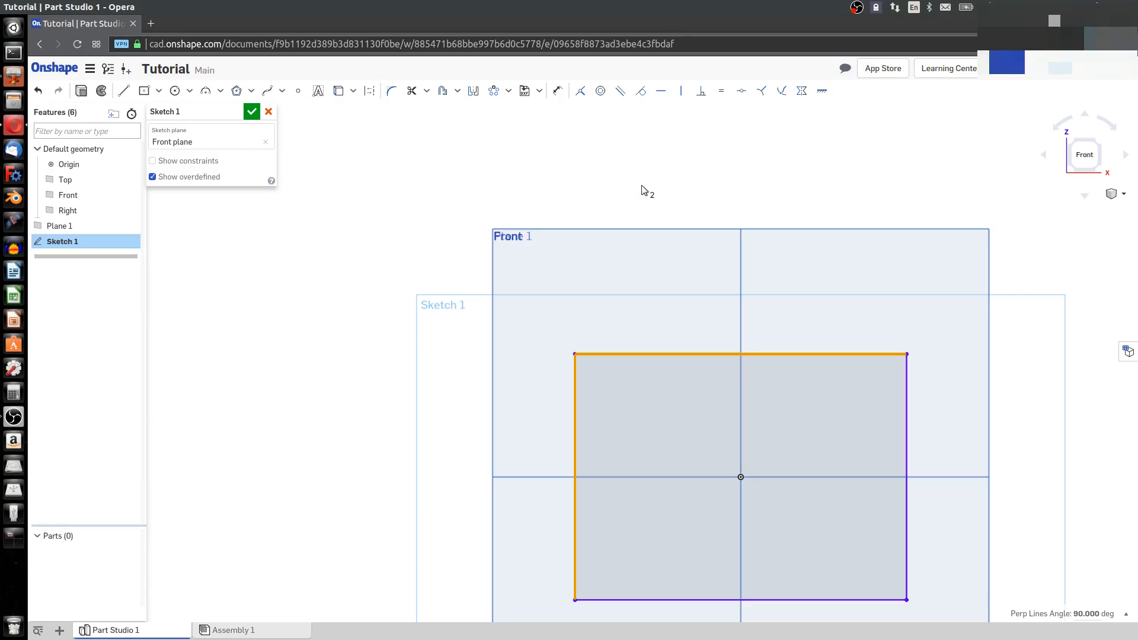
key("e")
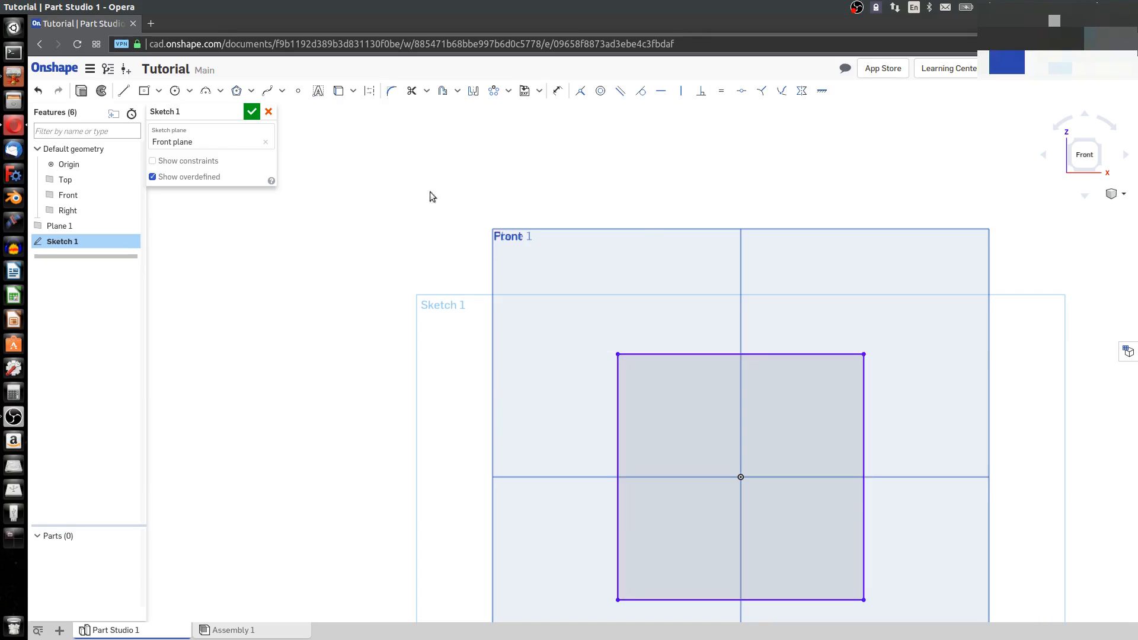
Dimension the square's upper side to 3 in and accept the sketch
key("d")
left_click(657, 355)
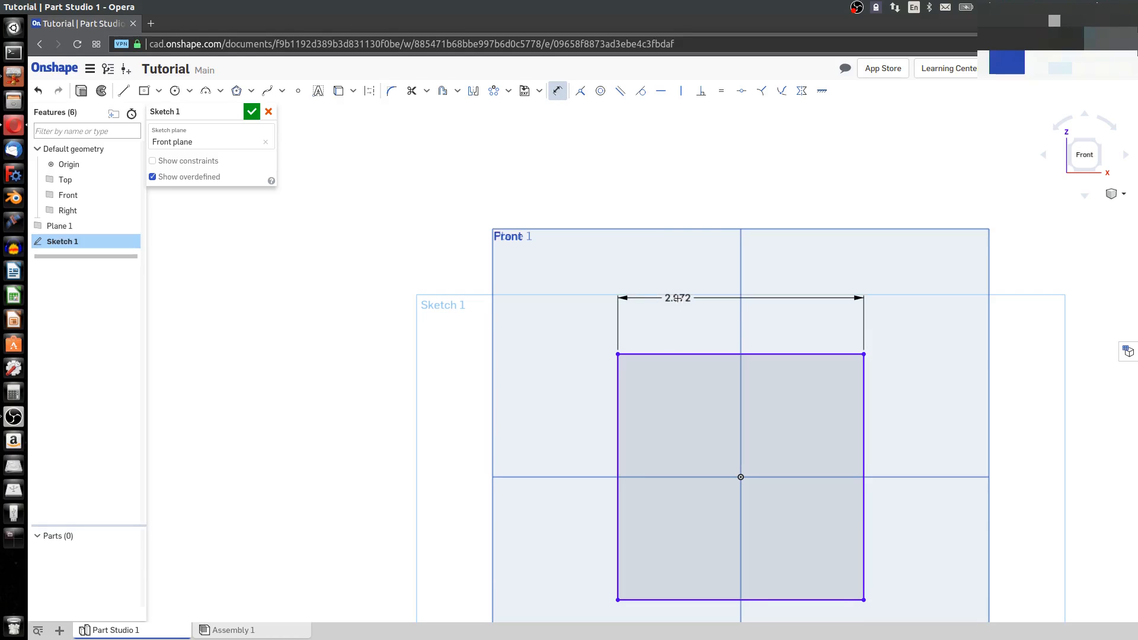
left_click(679, 299)
type("3")
key("Return")
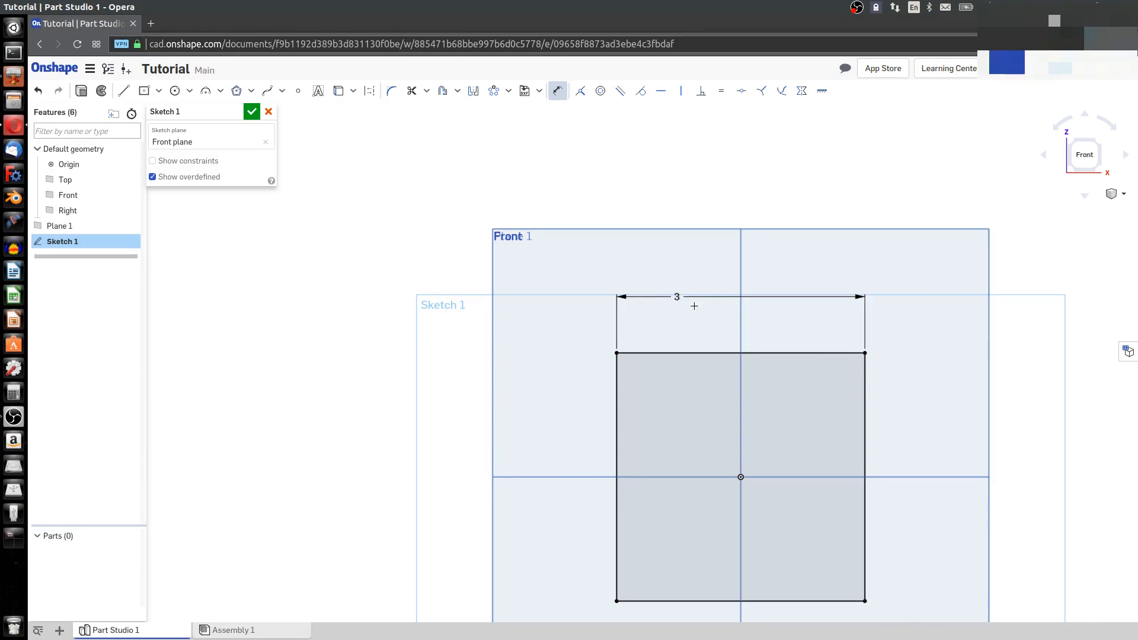
scroll(694, 306, "down", 2)
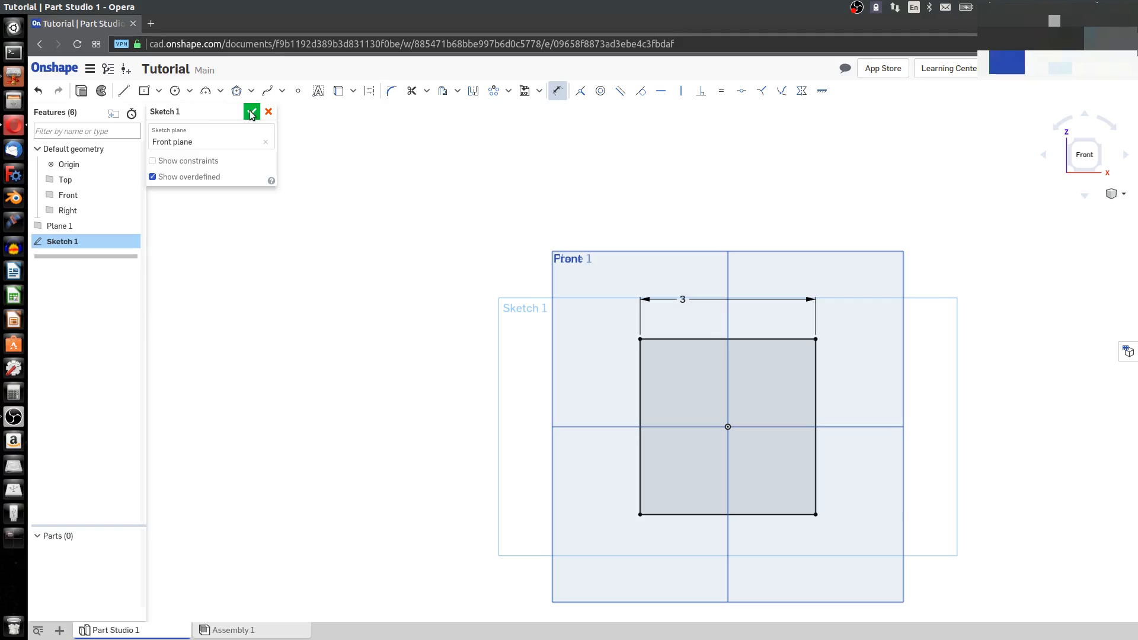
left_click(252, 112)
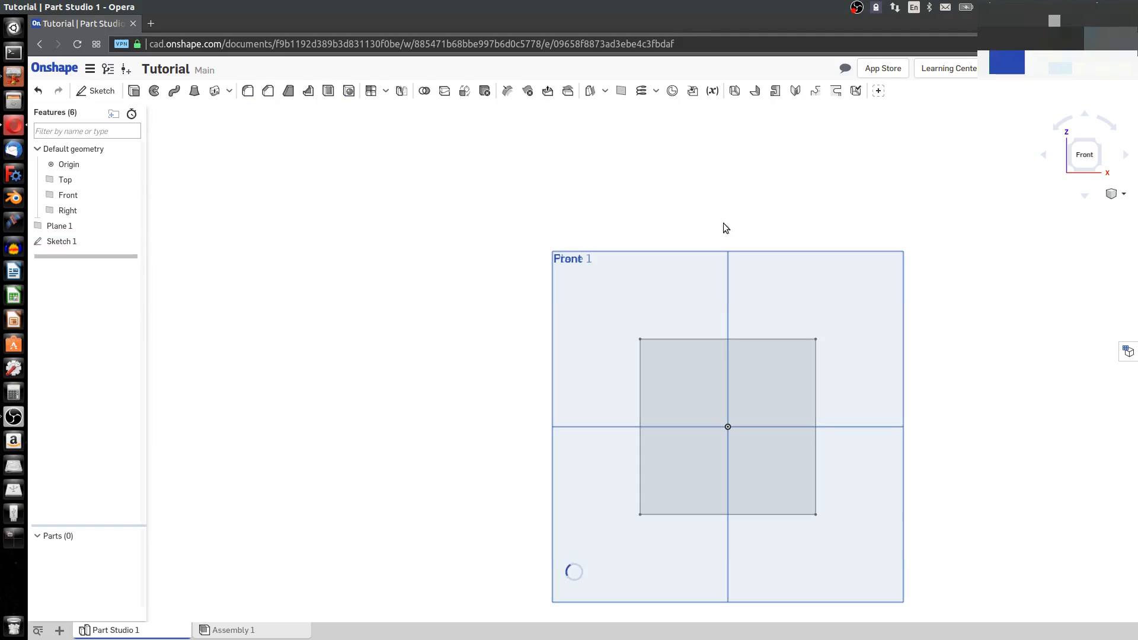
Start a sketch on the offset Plane 1 and view it normal to the sketch plane
left_click(1100, 143)
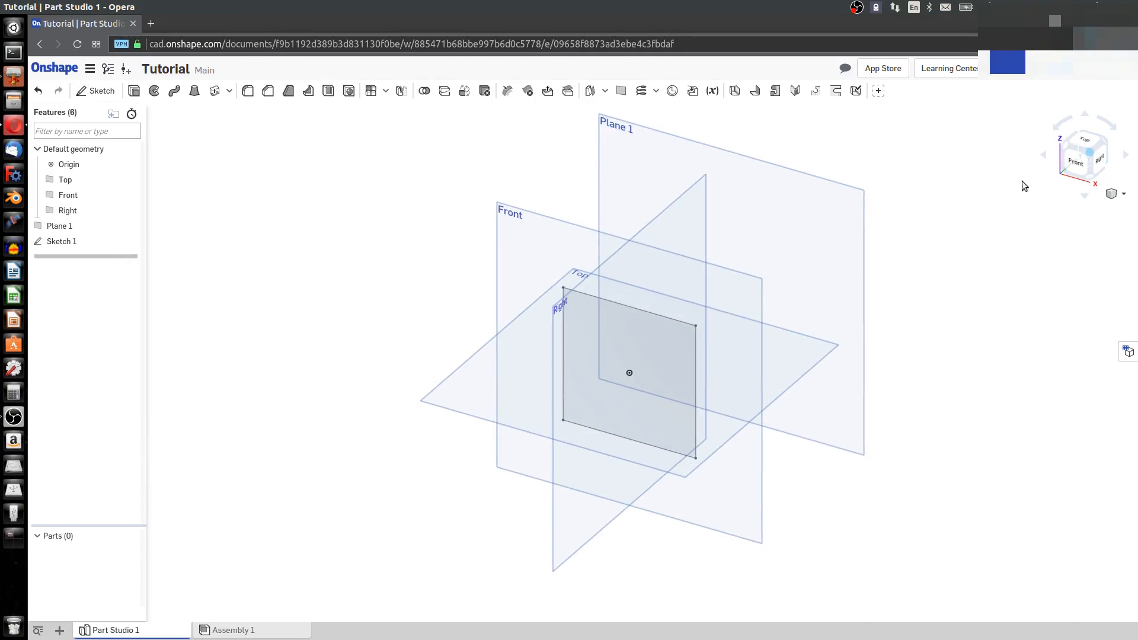
left_click(641, 132)
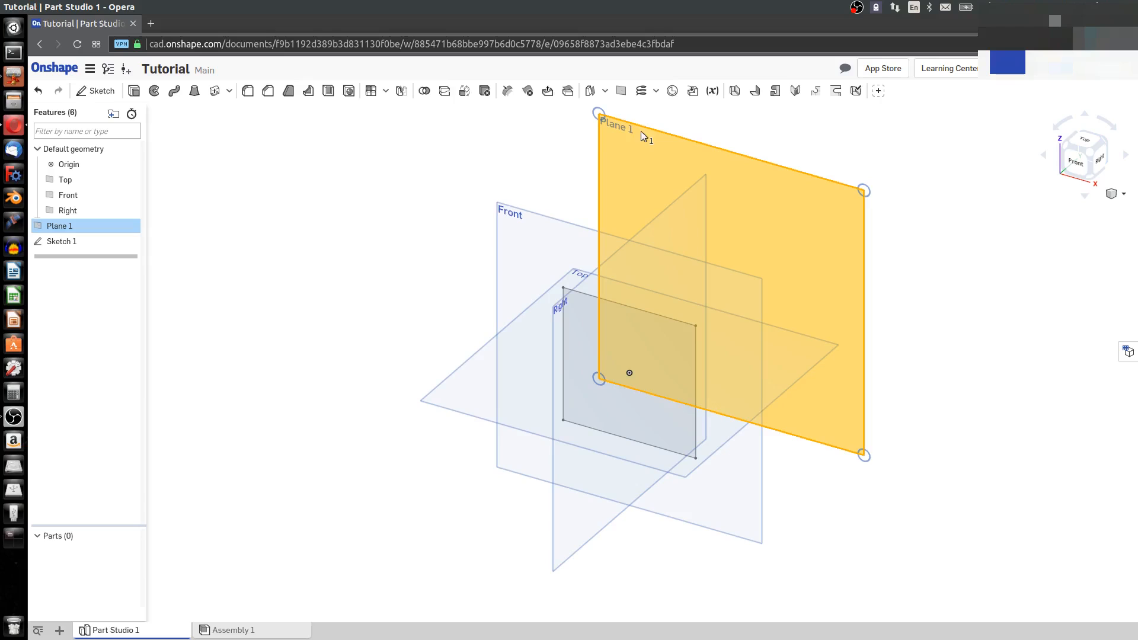
left_click(96, 91)
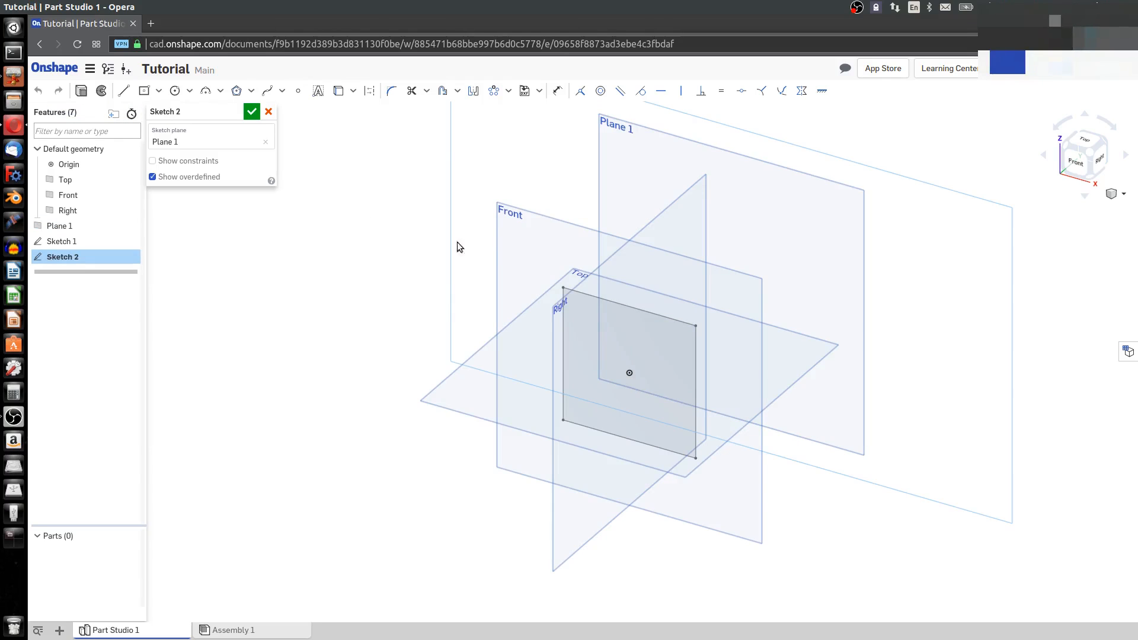
right_click(731, 192)
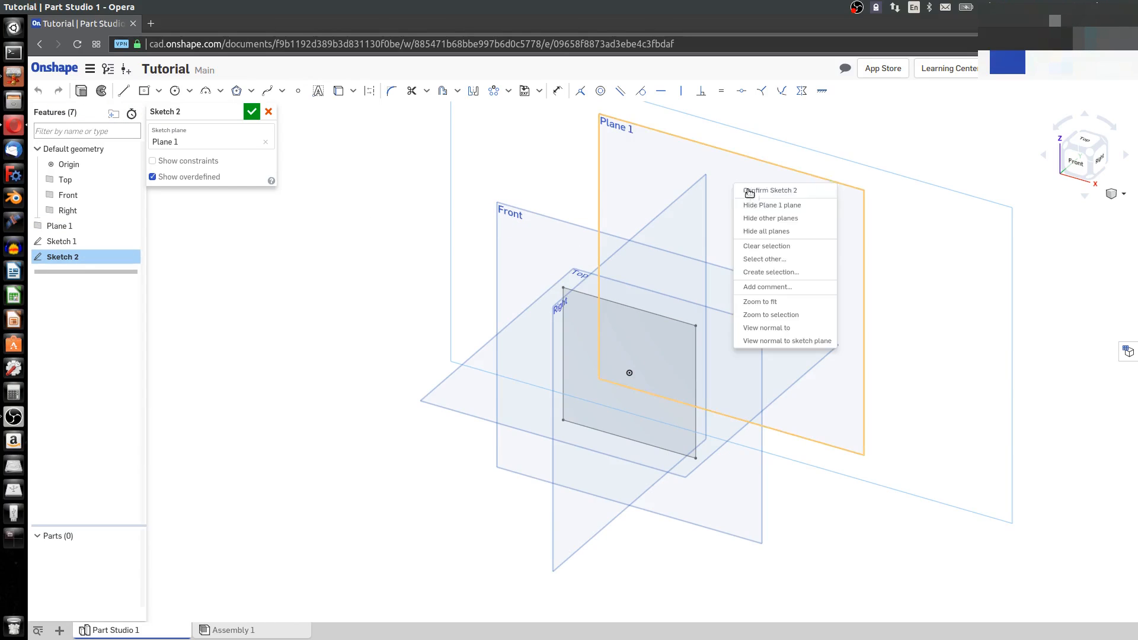
left_click(779, 340)
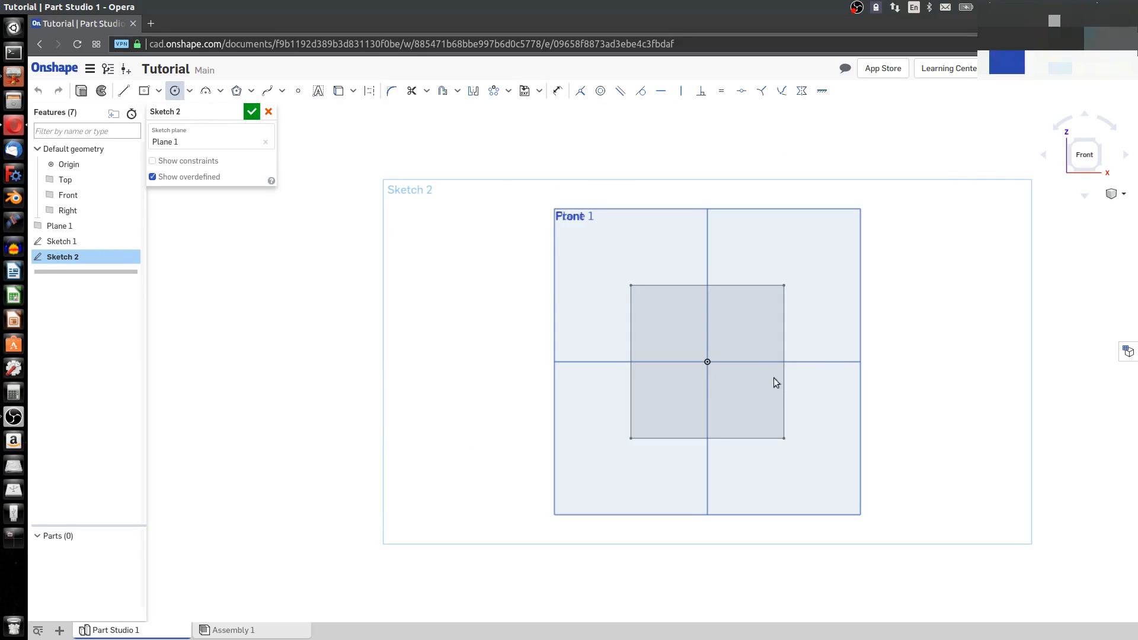
Draw a circle about 4.4 in across centered on the origin and dimension its diameter to 3 in
left_click(708, 362)
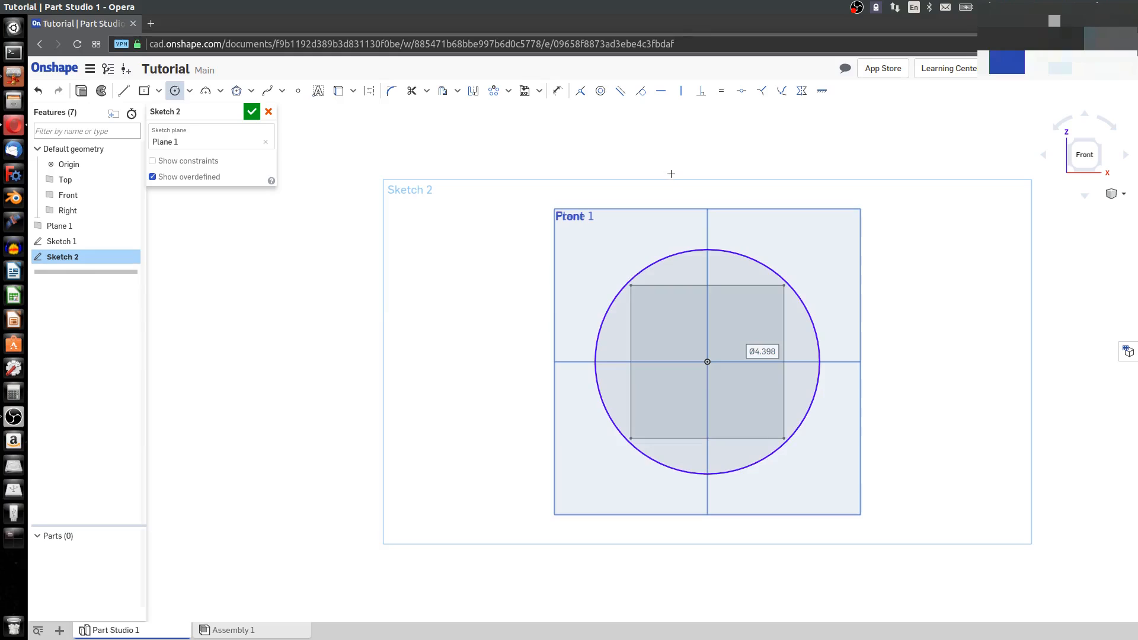
key("d")
left_click(682, 250)
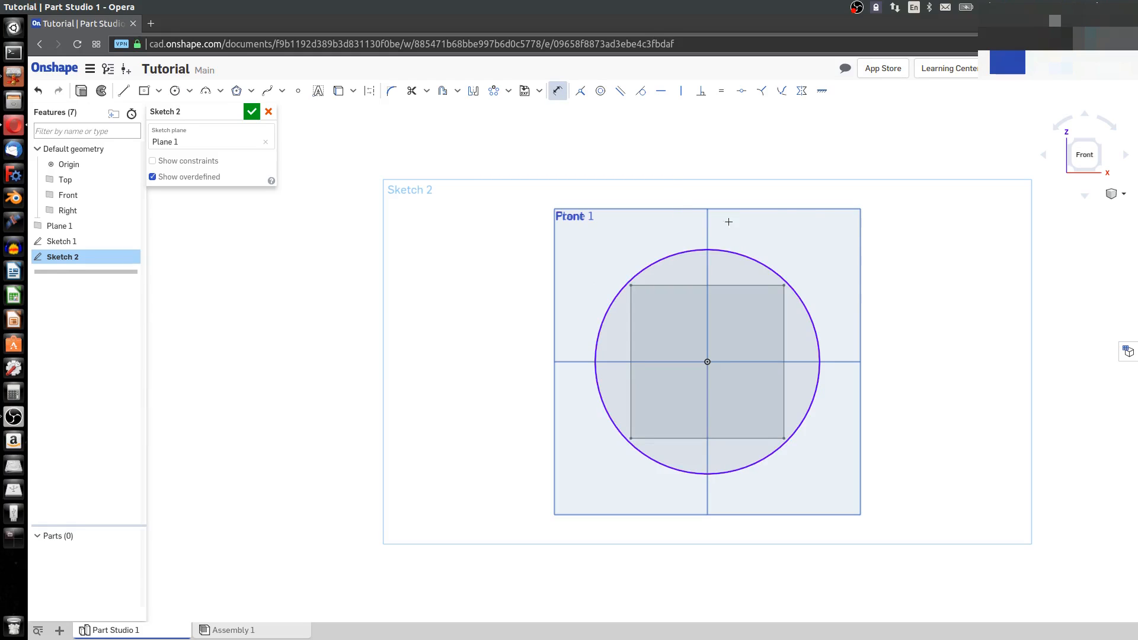
left_click(883, 272)
key("Return")
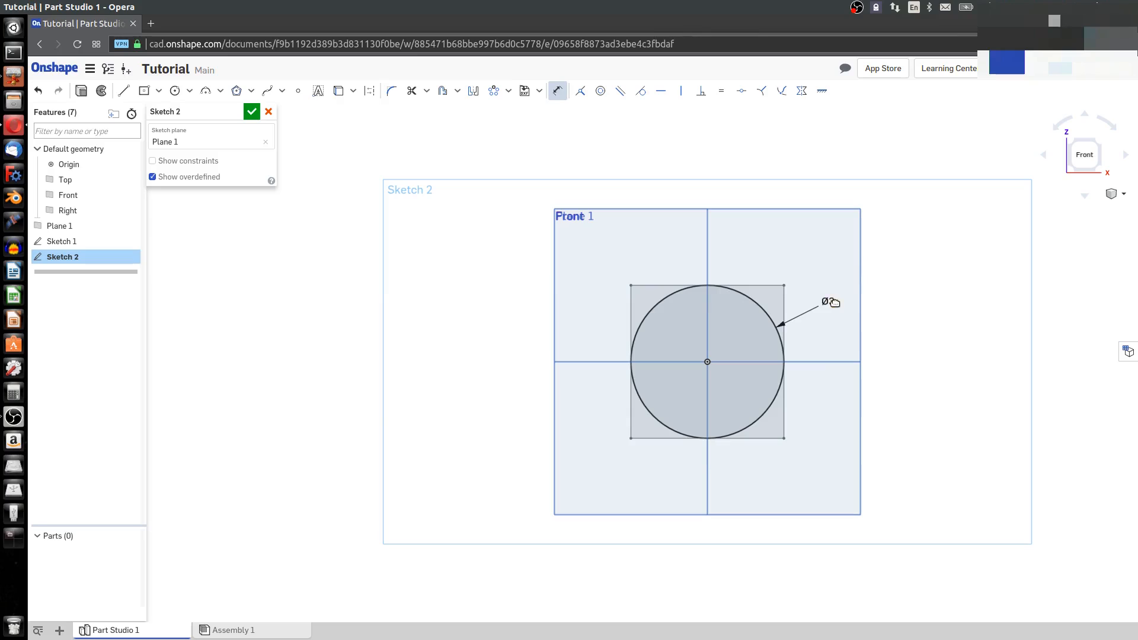
Set the circle's diameter to 3.5 in and accept the sketch
double_click(834, 303)
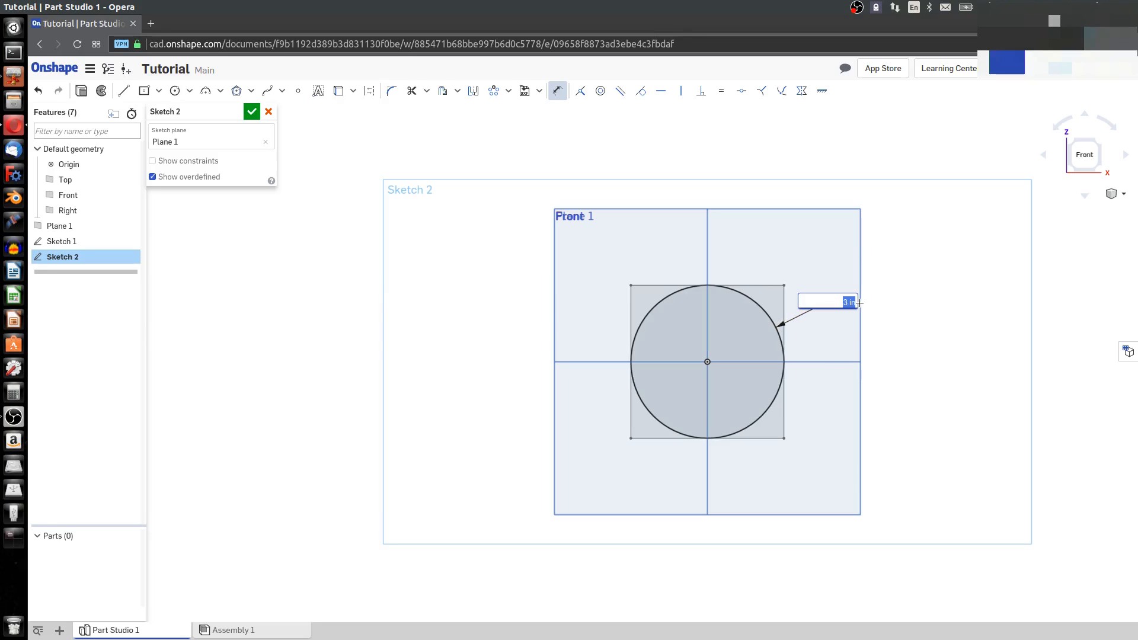
type("3.5")
key("Return")
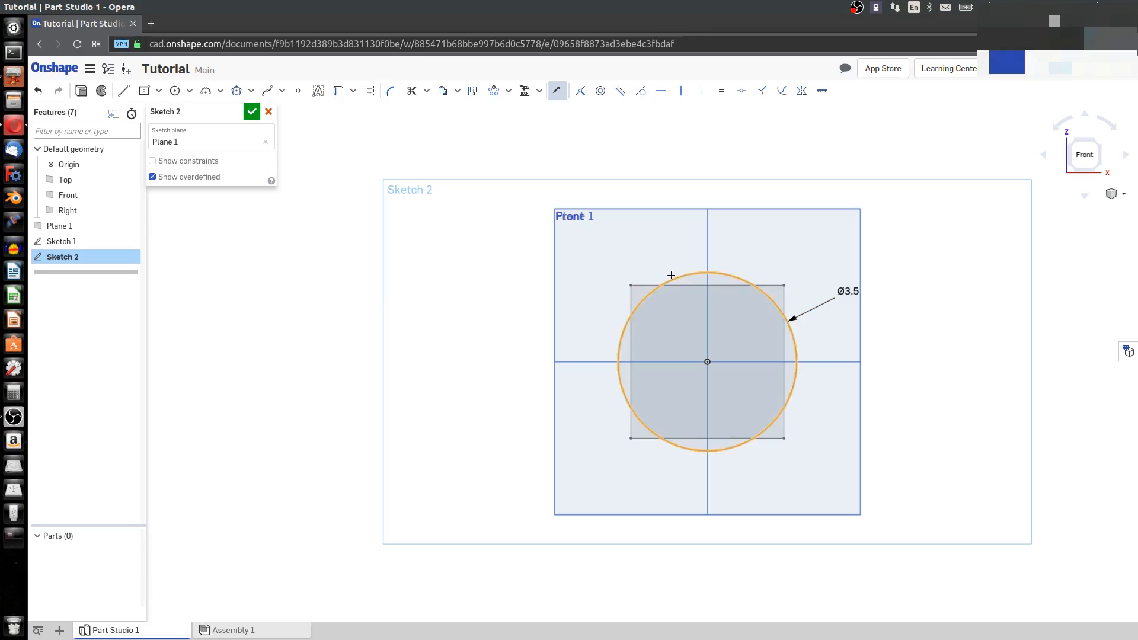
left_click(252, 111)
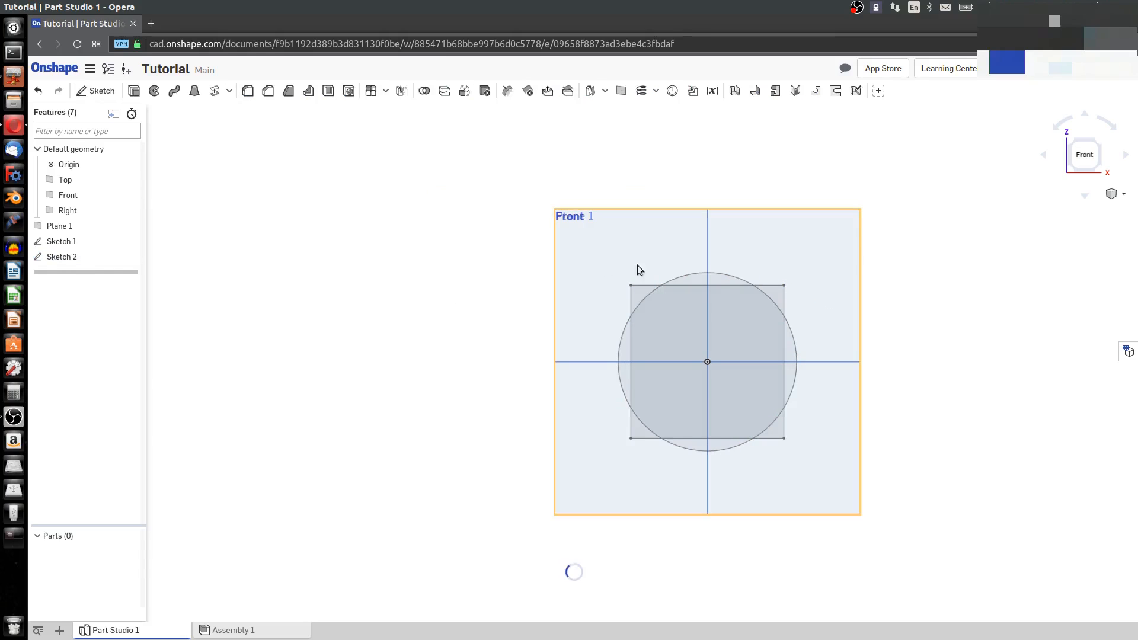
Create a new solid loft from the square profile on the Front plane to the circle on the offset plane
left_click(1102, 145)
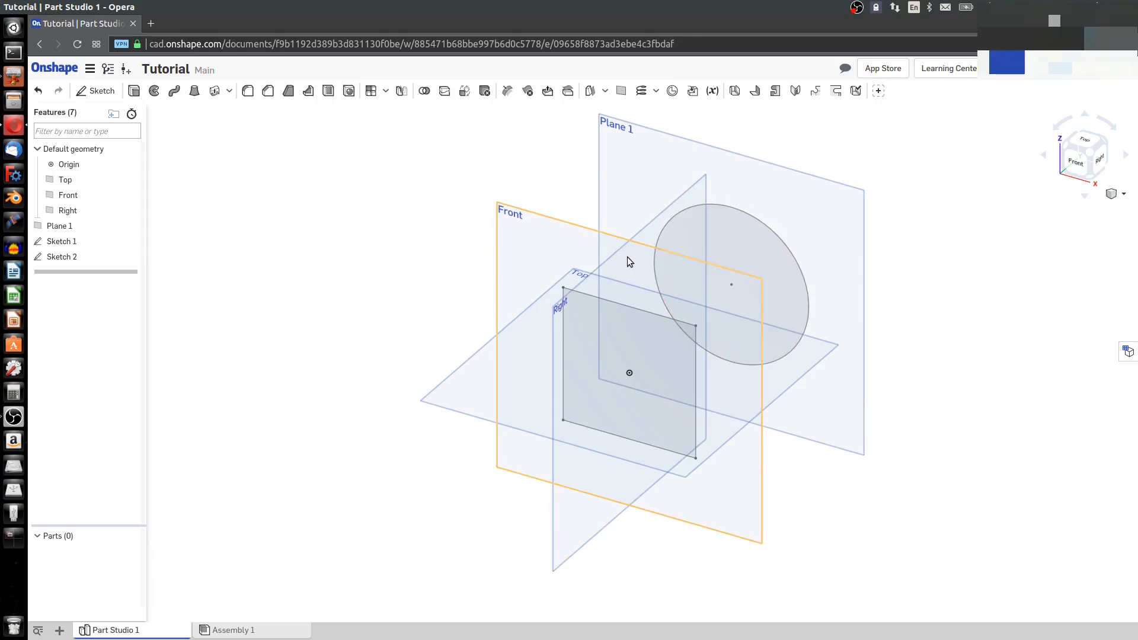
scroll(627, 257, "up", 1)
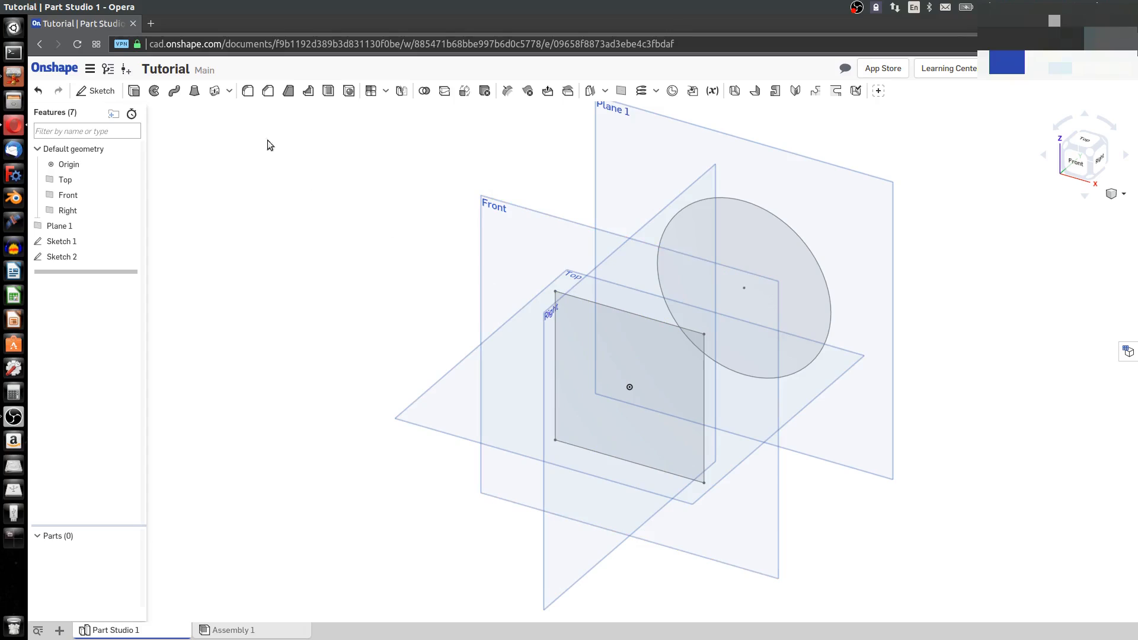
left_click(194, 93)
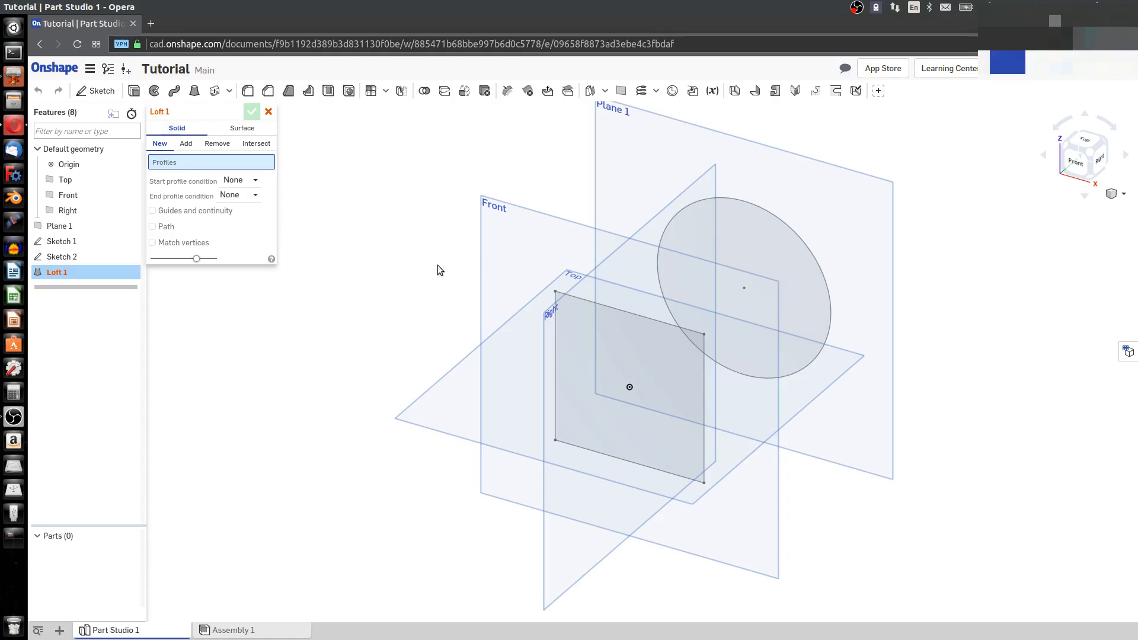
left_click(620, 309)
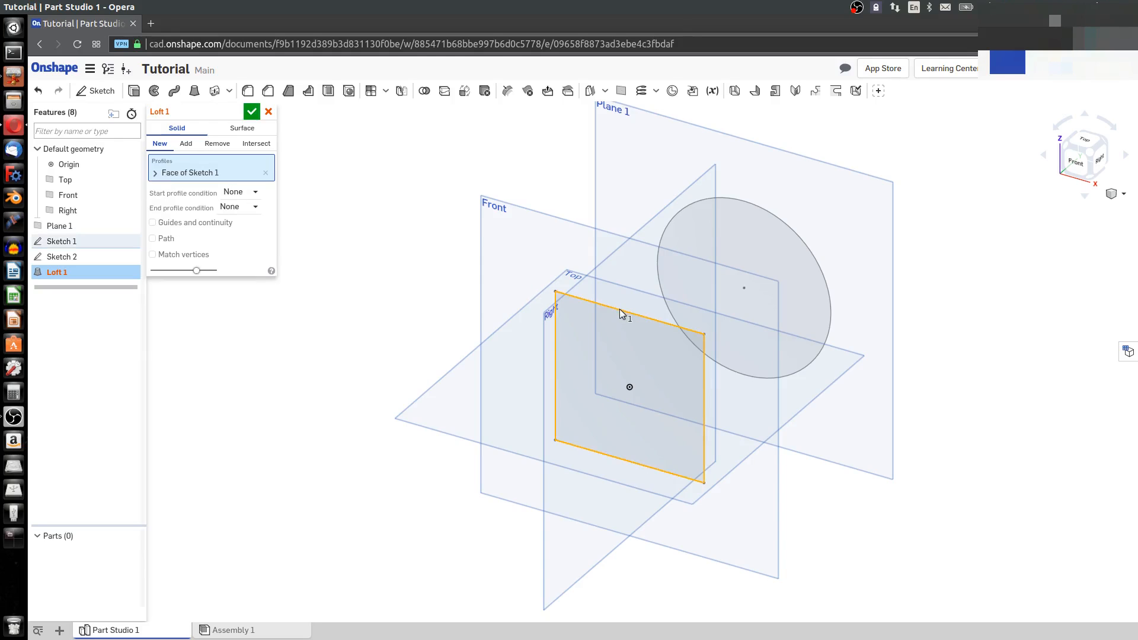
left_click(749, 200)
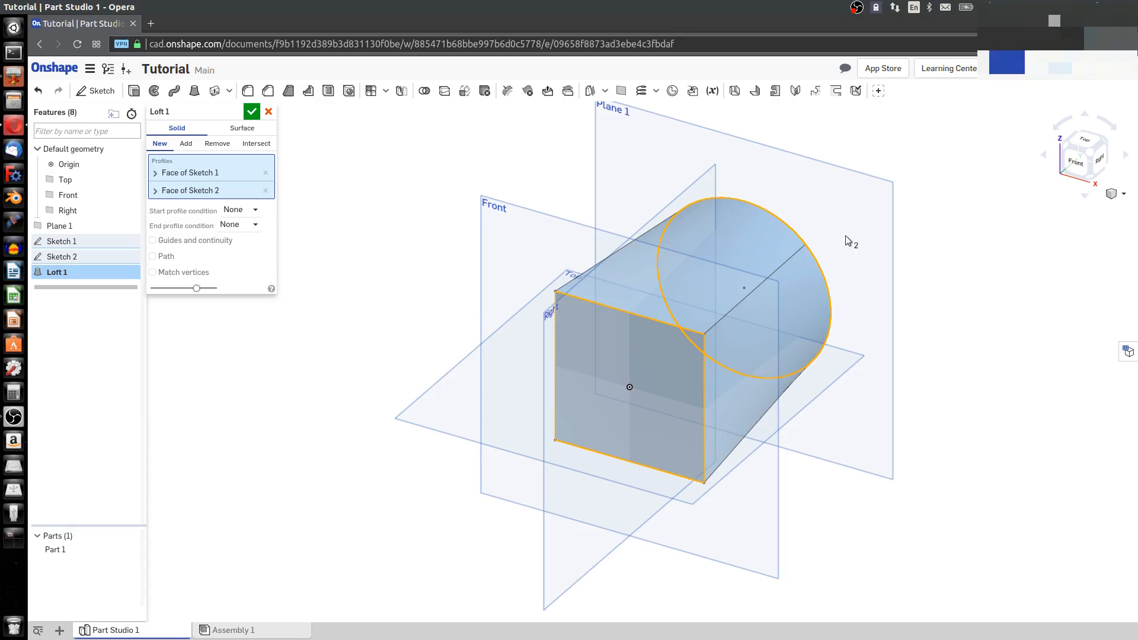
scroll(810, 412, "up", 5)
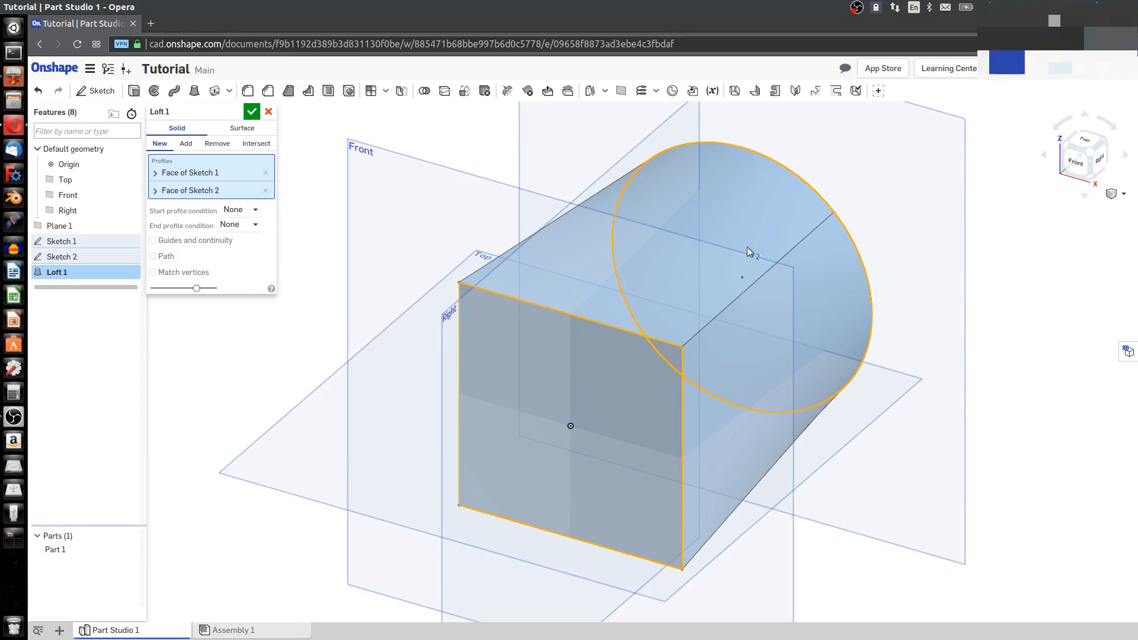
left_click(252, 111)
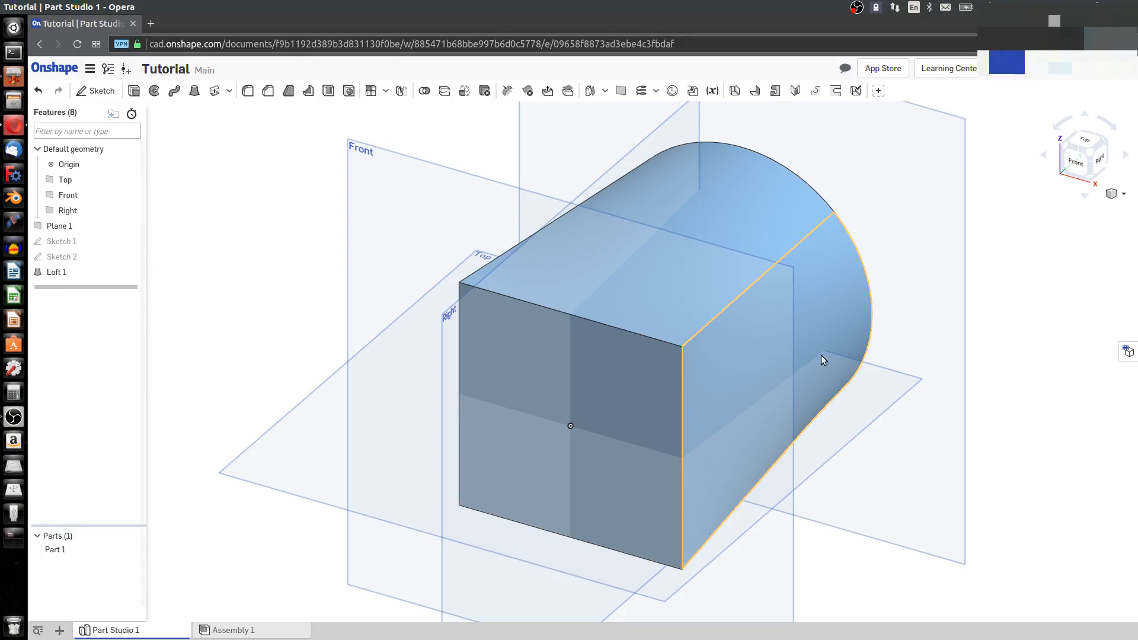
Inspect the loft from the circular end and reopen the circle's sketch for editing
right_click_drag(874, 446, 839, 445)
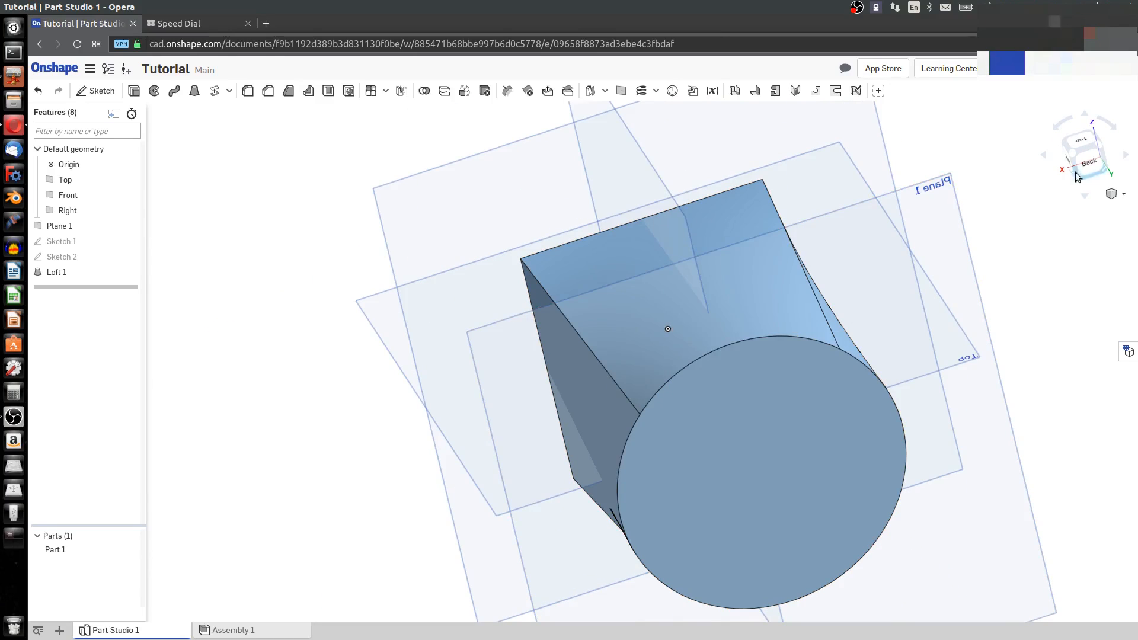
left_click(1076, 173)
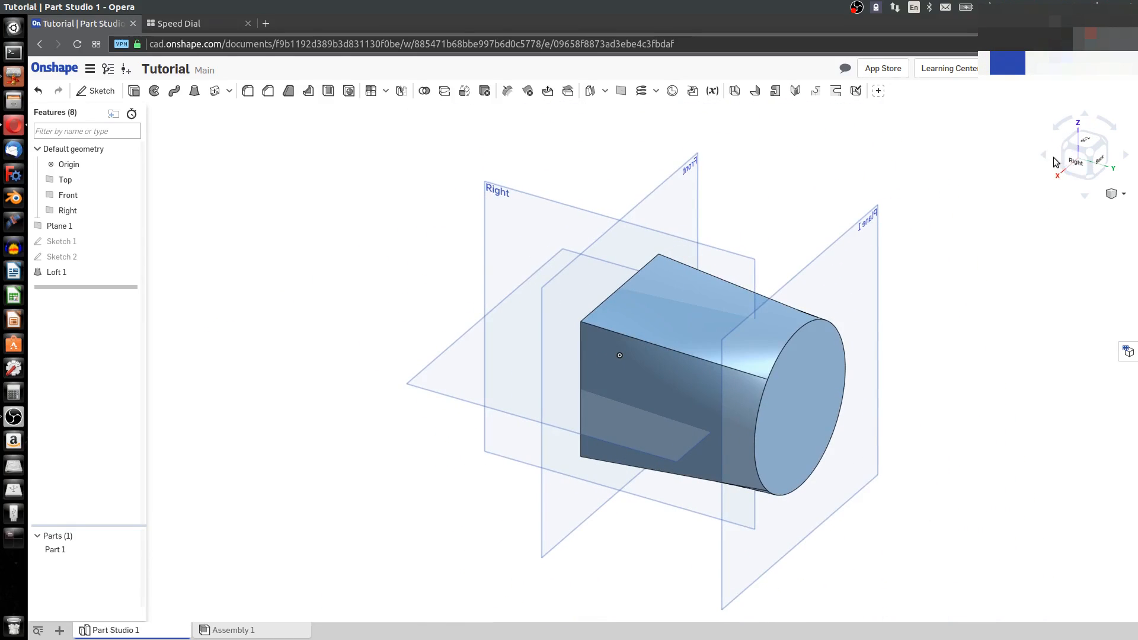
left_click(1065, 147)
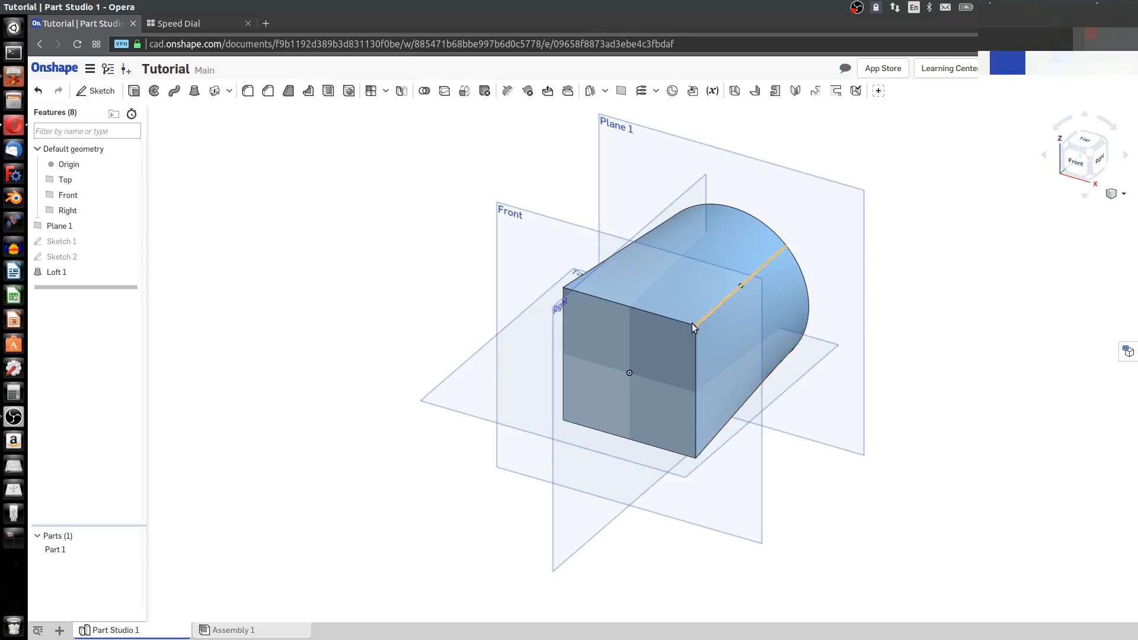
scroll(662, 290, "up", 5)
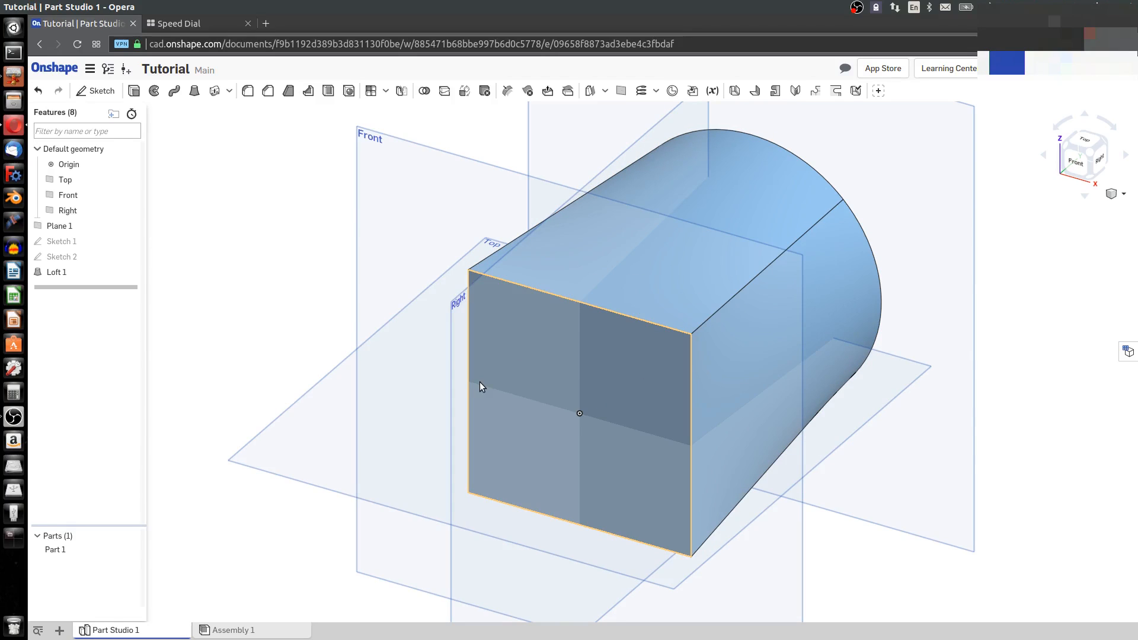
right_click(56, 257)
left_click(78, 281)
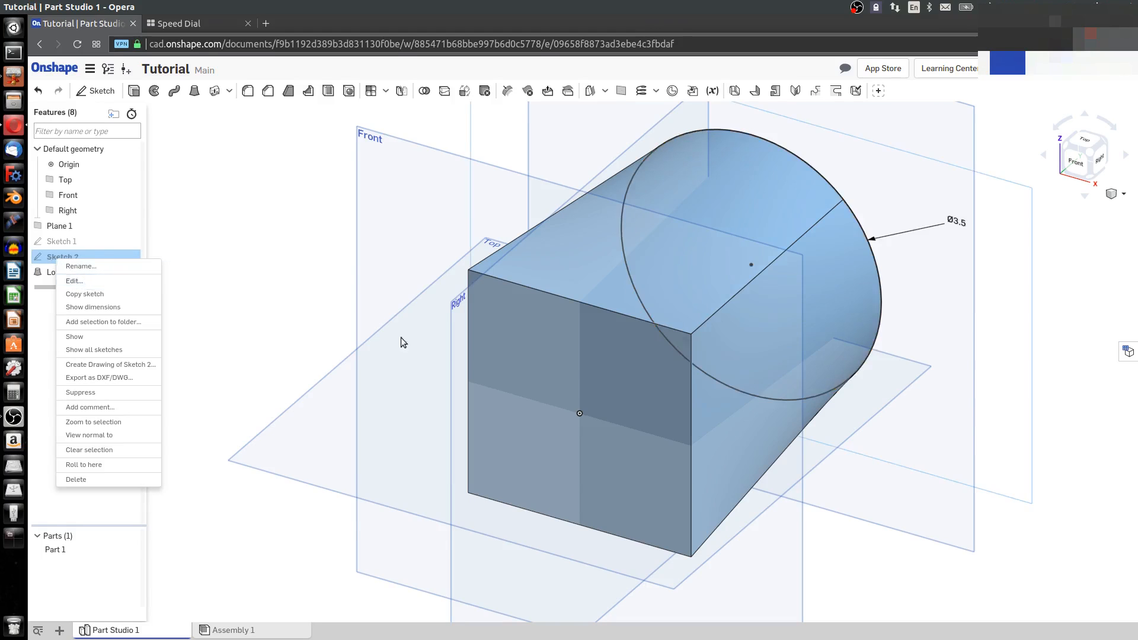
Delete the 3.5 in circle from the sketch on the offset plane
left_click(668, 329)
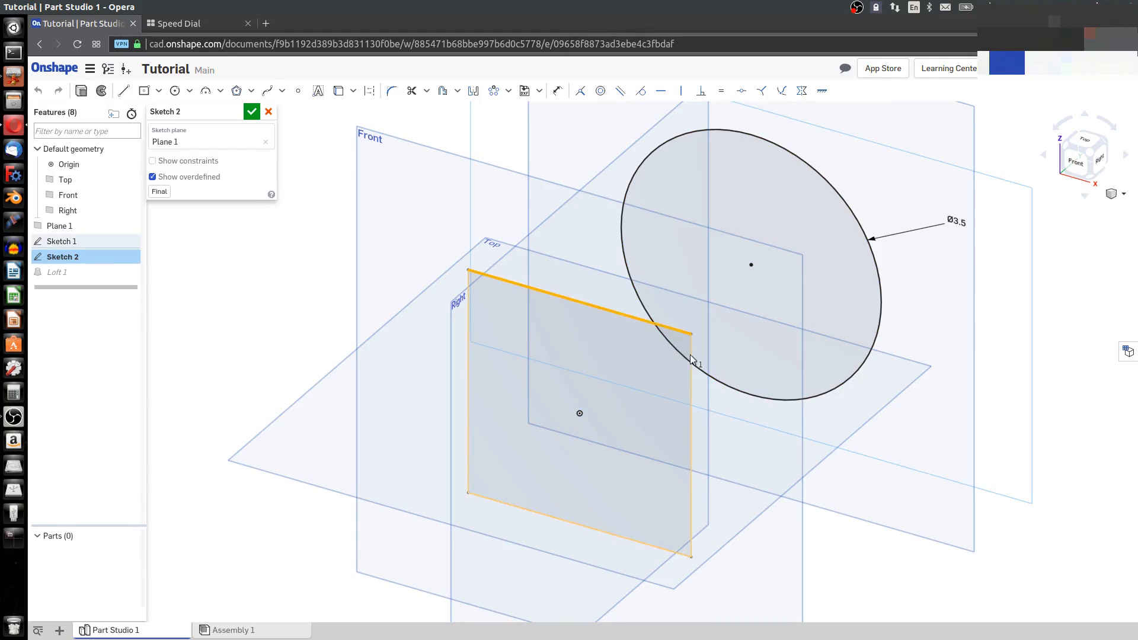
left_click(692, 357)
left_click(652, 537)
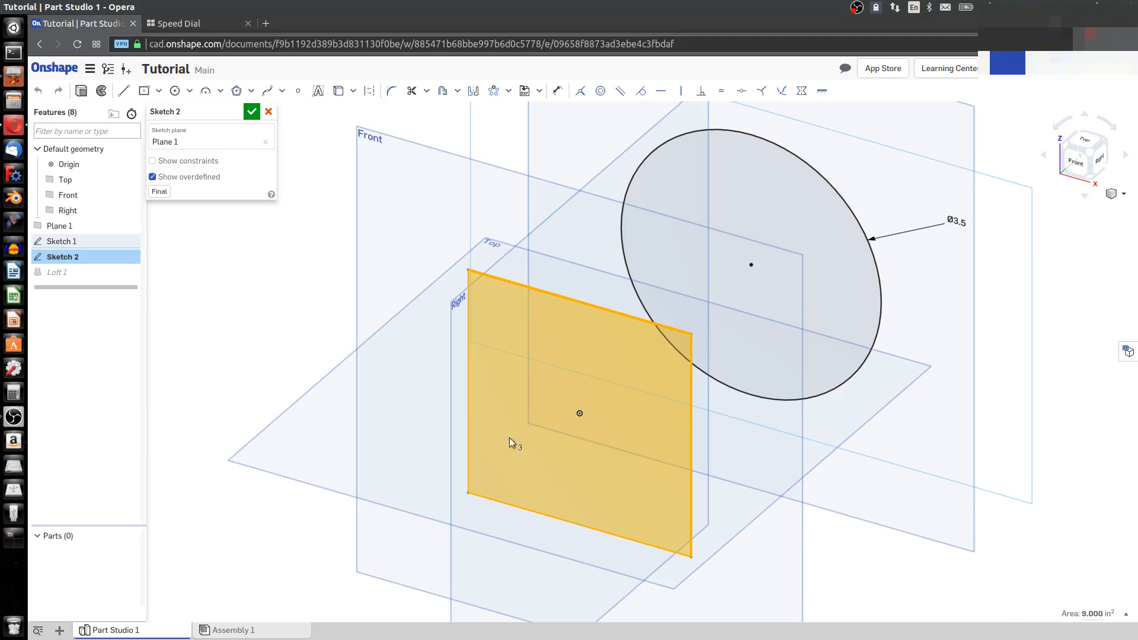
left_click(966, 264)
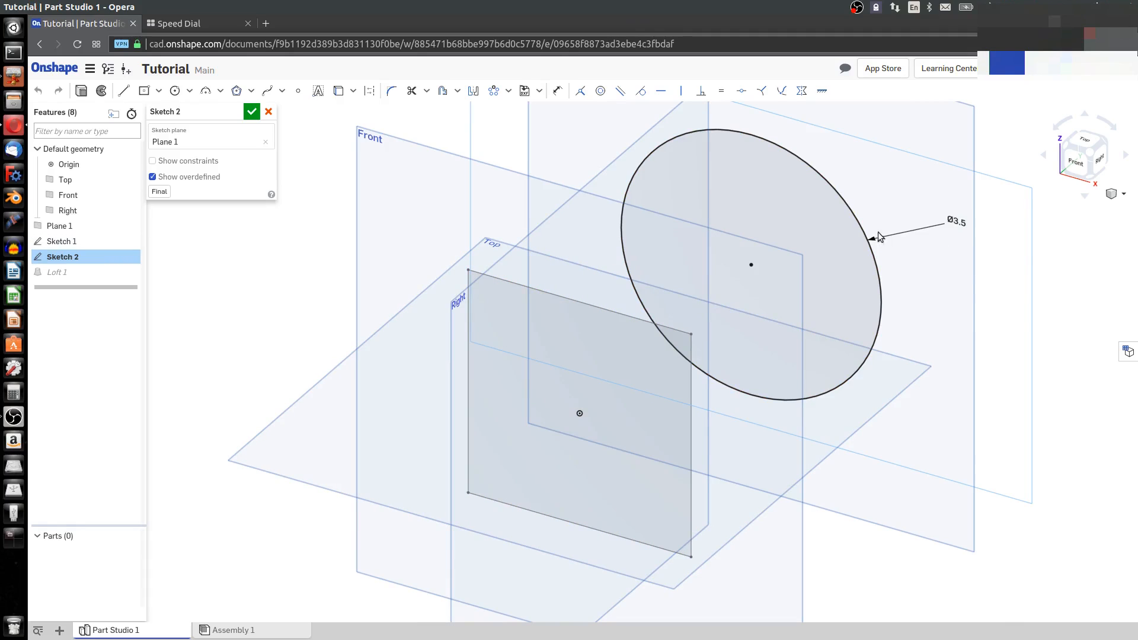
left_click(861, 224)
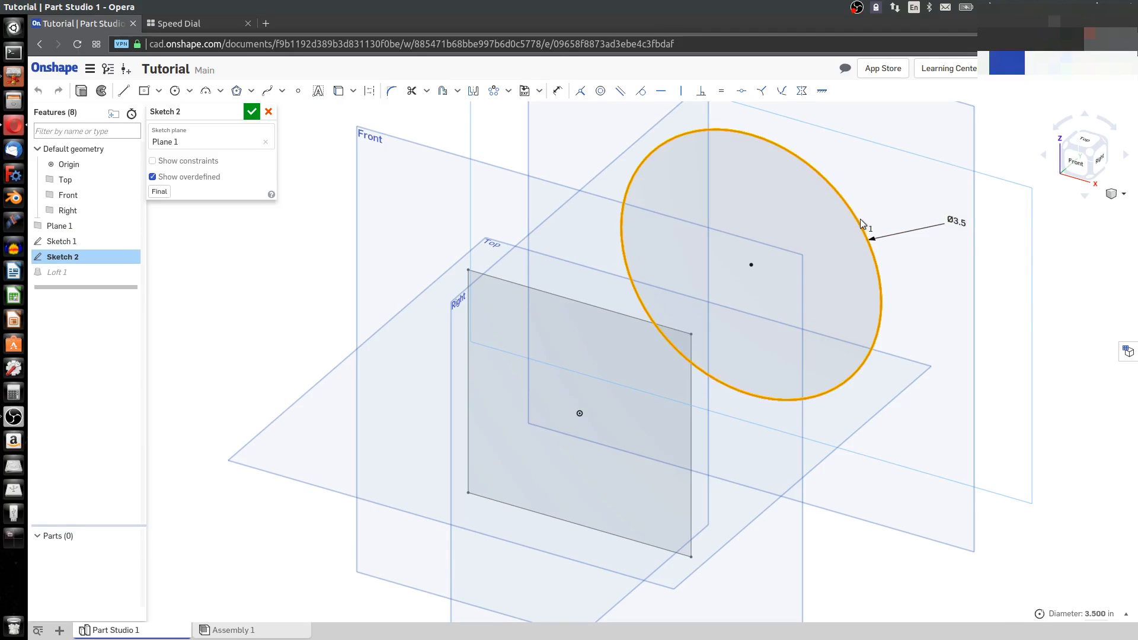
key("Delete")
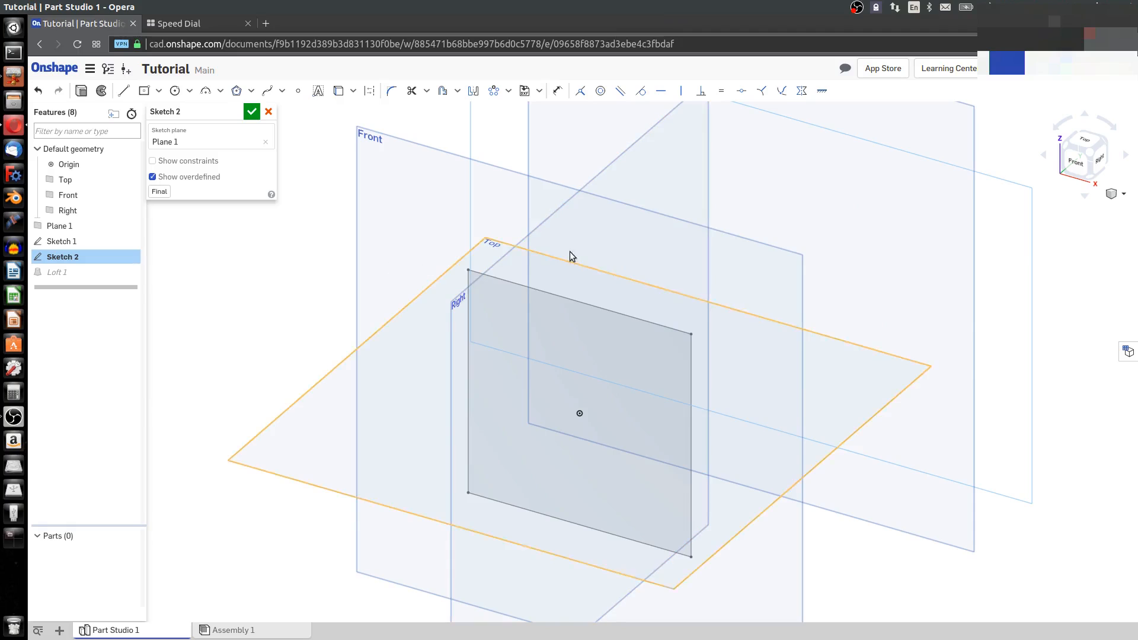
Draw two arcs joined end to end as an arch on the offset plane, with radii about 0.83 in and 0.91 in
right_click_drag(571, 251, 772, 255)
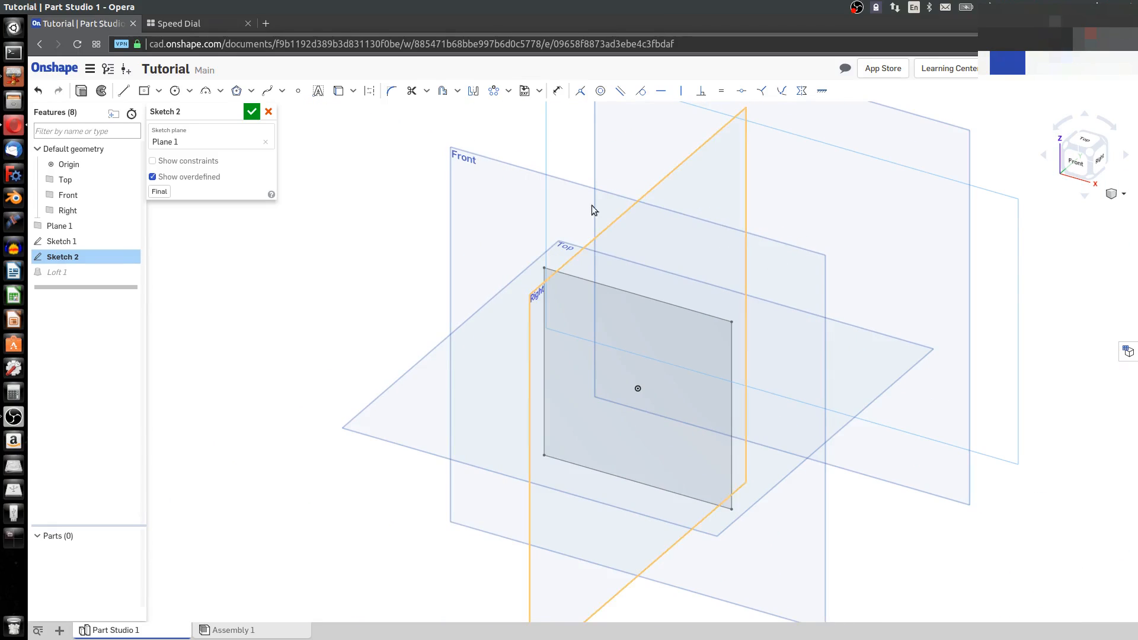
left_click(206, 91)
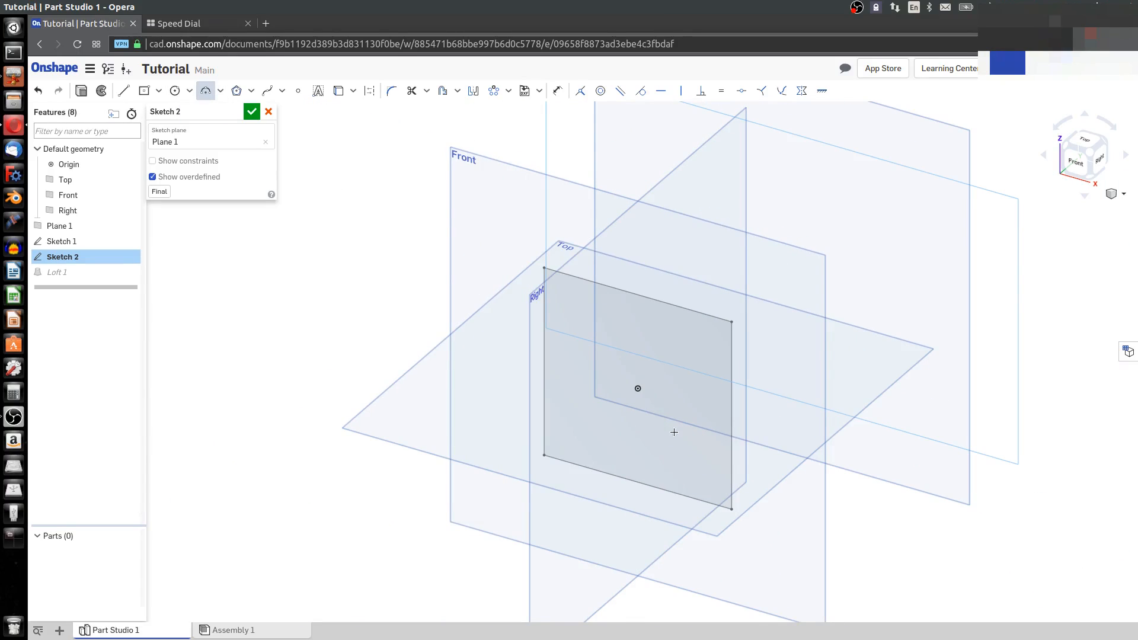
left_click(767, 274)
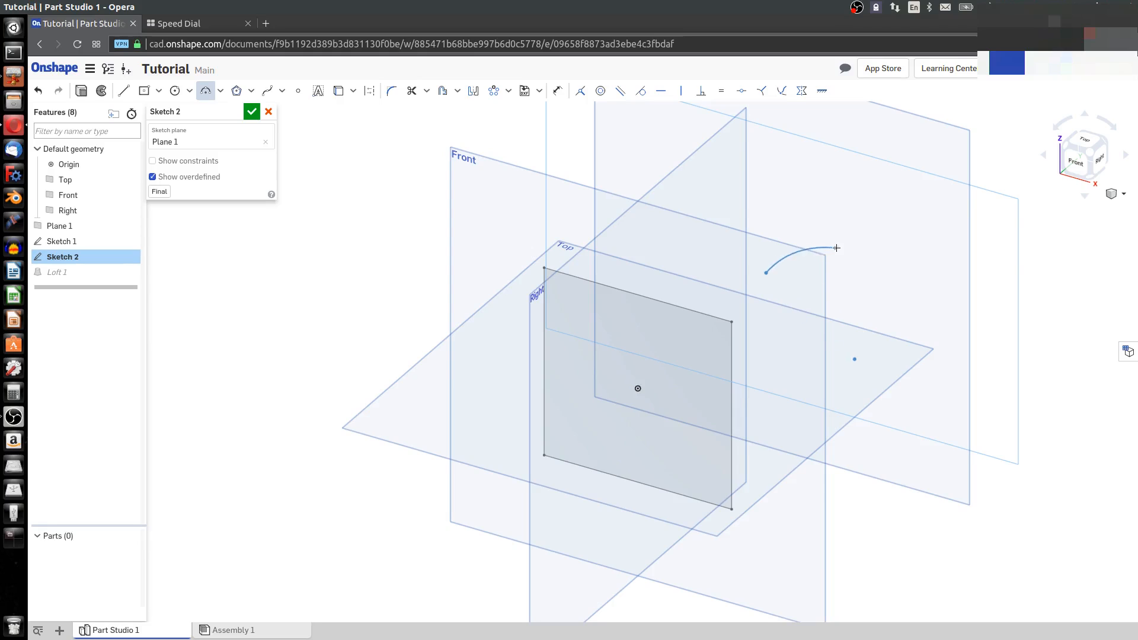
left_click(830, 355)
left_click(824, 312)
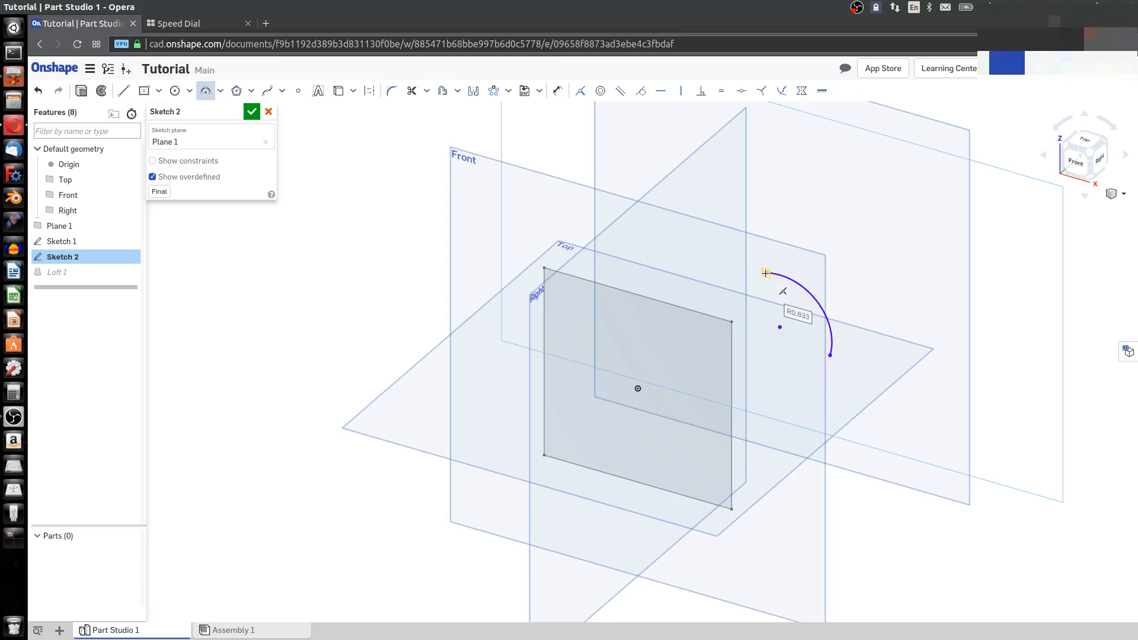
left_click(766, 274)
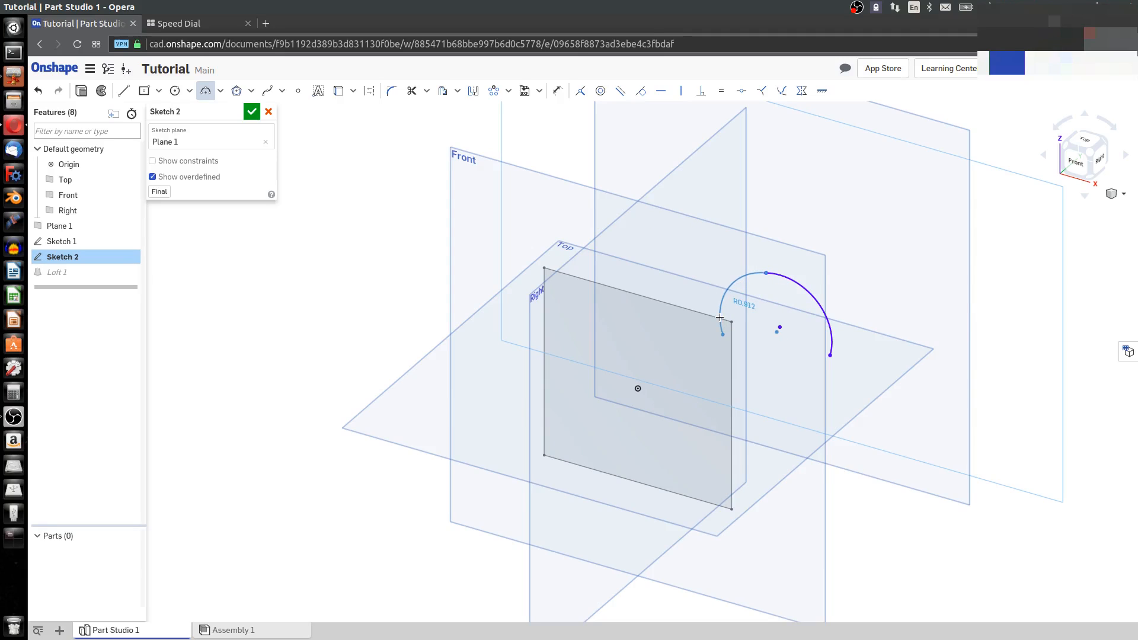
left_click(721, 317)
key("Escape")
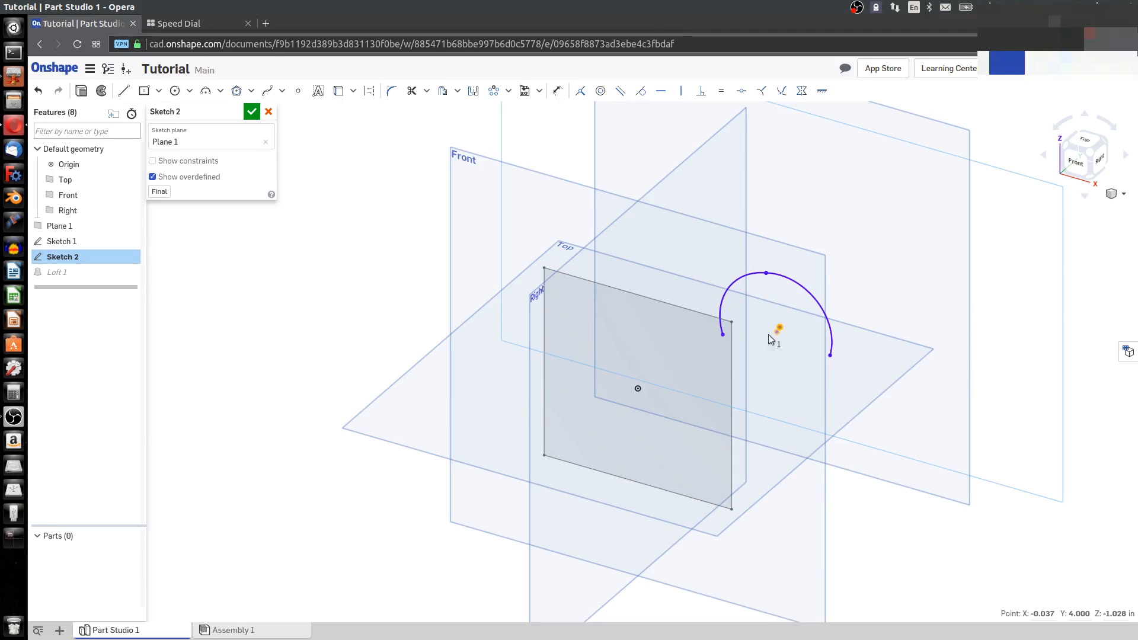
Make the two arcs' center points coincident and close the outline with two more arcs, the first about 0.9 in in radius
right_click(779, 334)
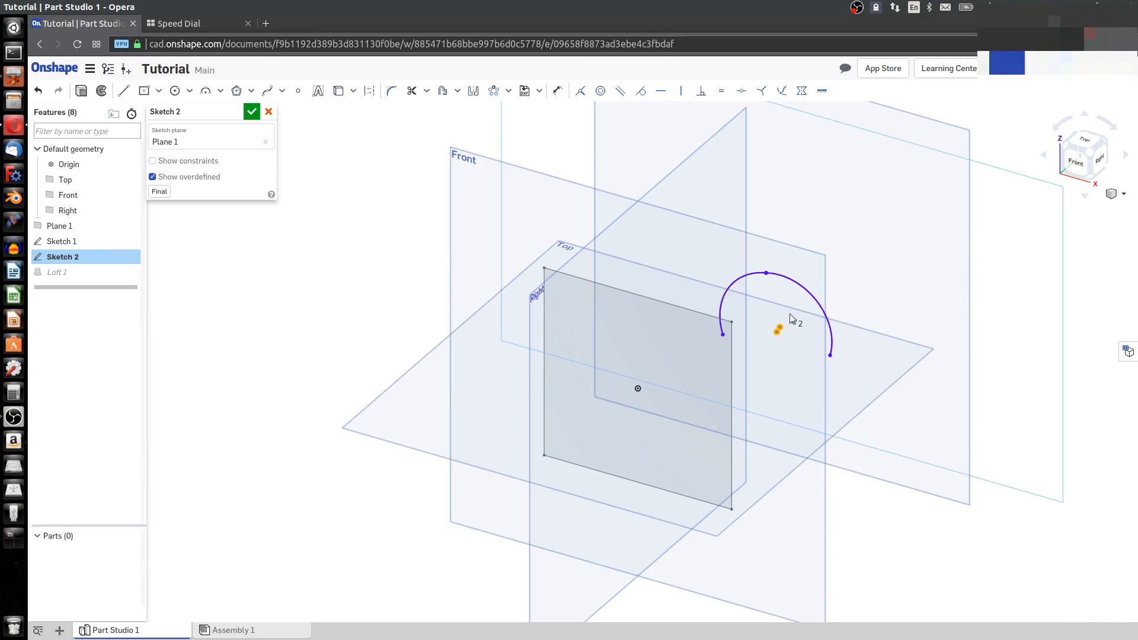
left_click(581, 91)
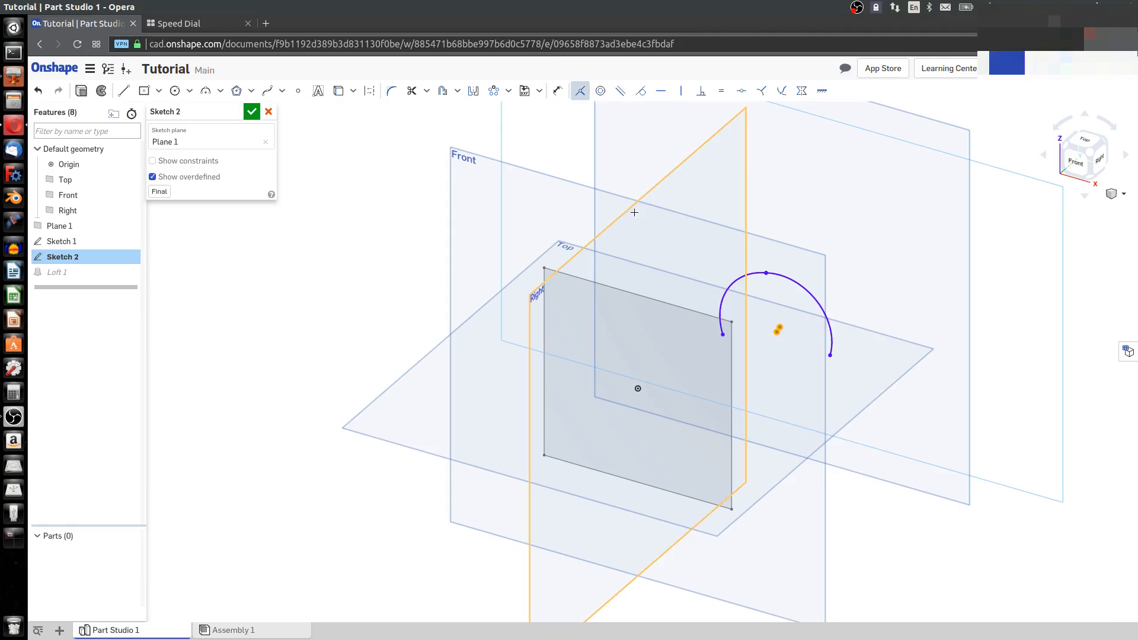
left_click(206, 91)
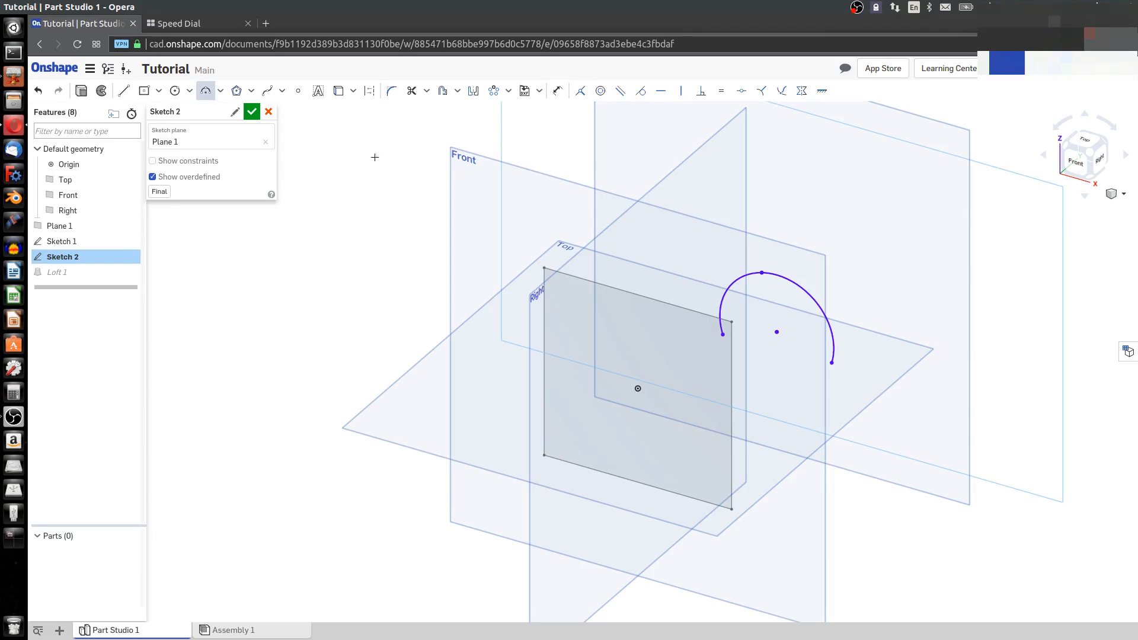
left_click(793, 398)
left_click(806, 395)
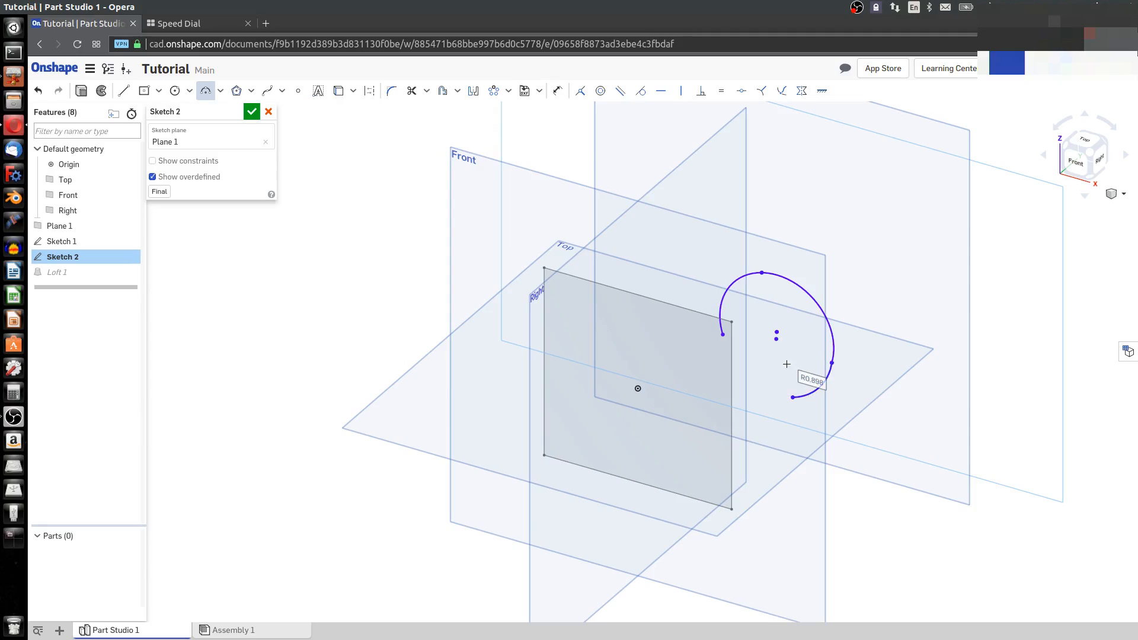
left_click(793, 397)
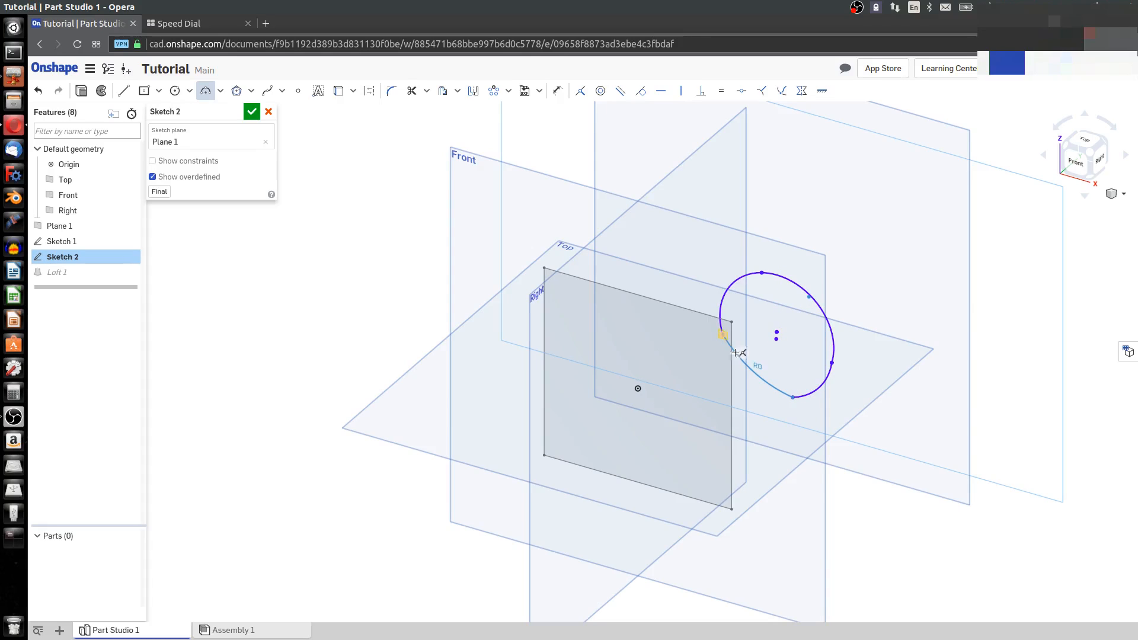
left_click(724, 336)
left_click(770, 373)
key("Escape")
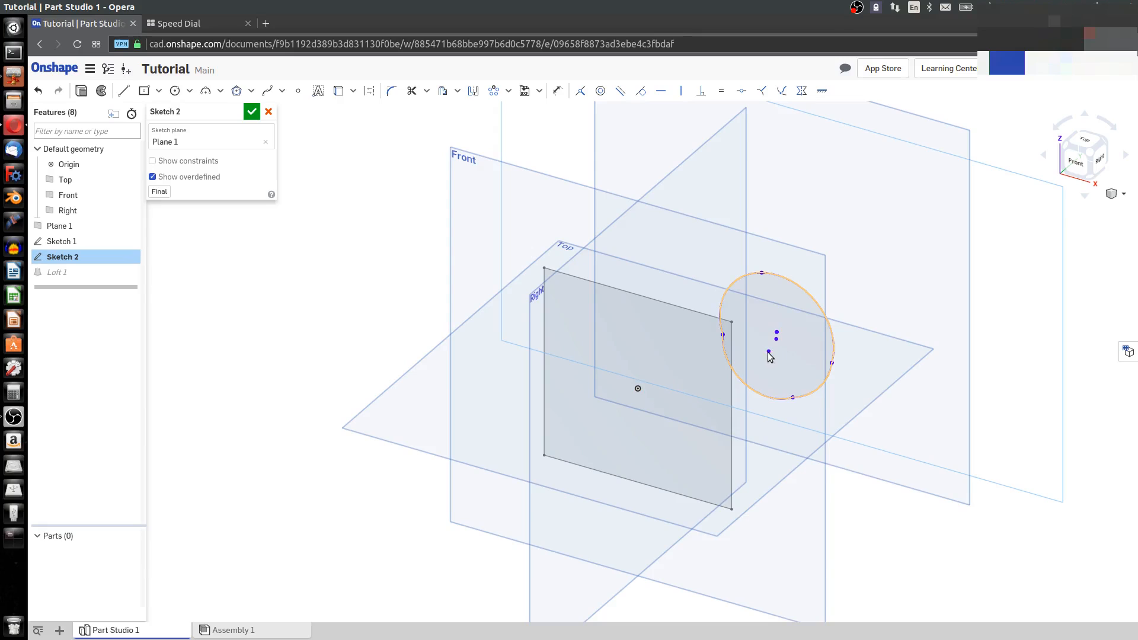
Make the center points of the two lower arcs coincident with the shared center of the upper arcs
left_click(769, 352)
left_click(777, 335)
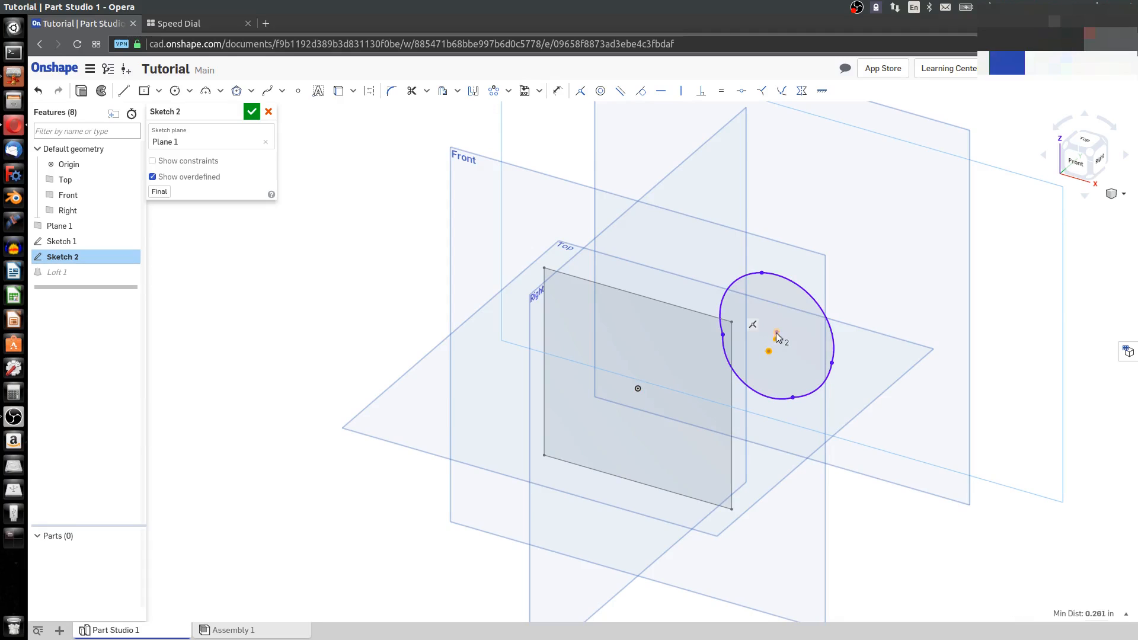
left_click(582, 93)
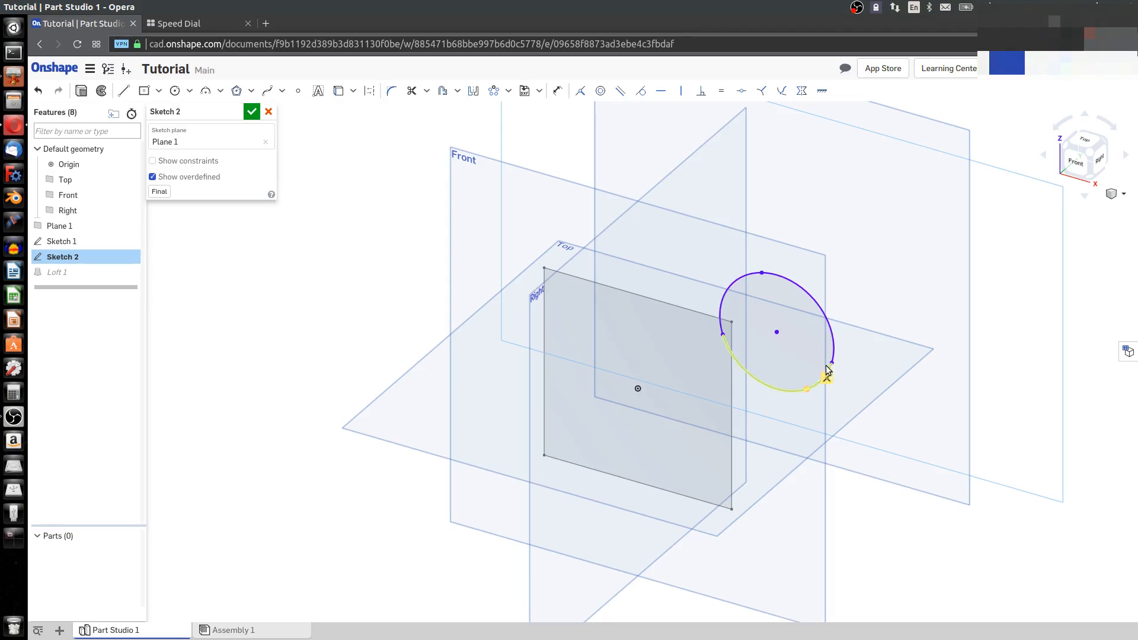
Constrain the top and bottom arc endpoints vertical to each other and the left and right endpoints horizontal to each other
left_click(807, 389)
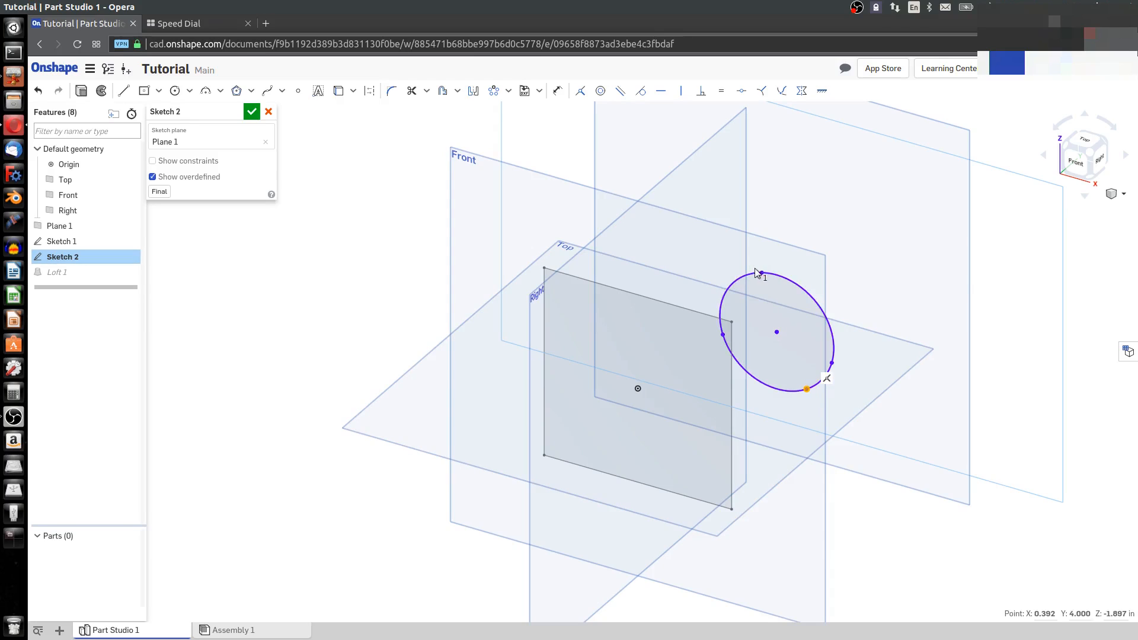
left_click(763, 273)
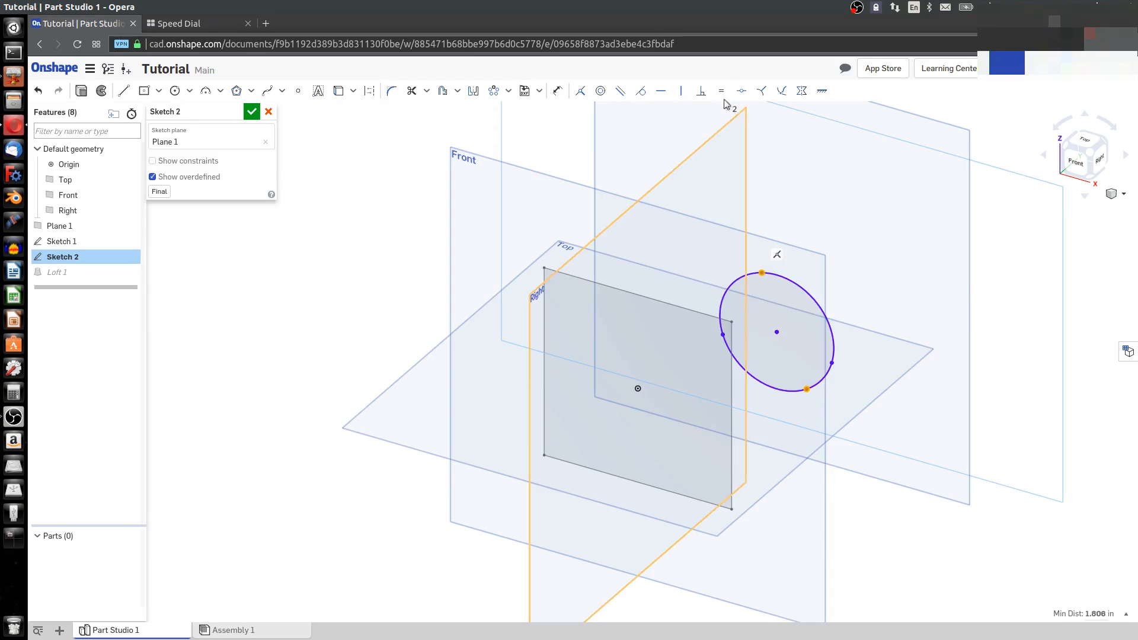
left_click(682, 95)
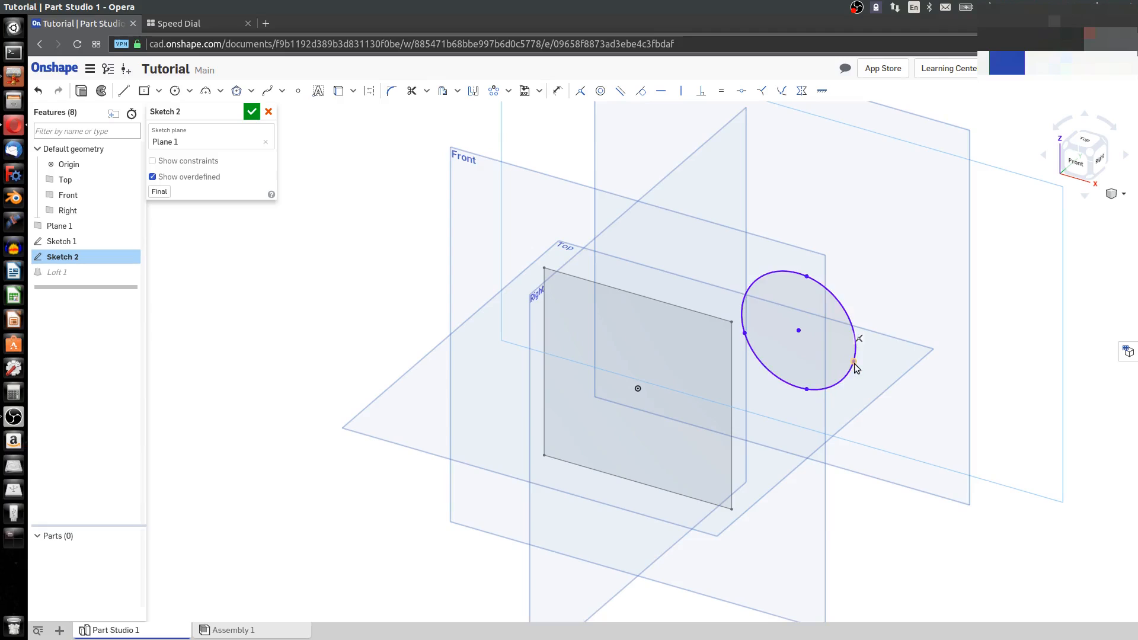
left_click(745, 332)
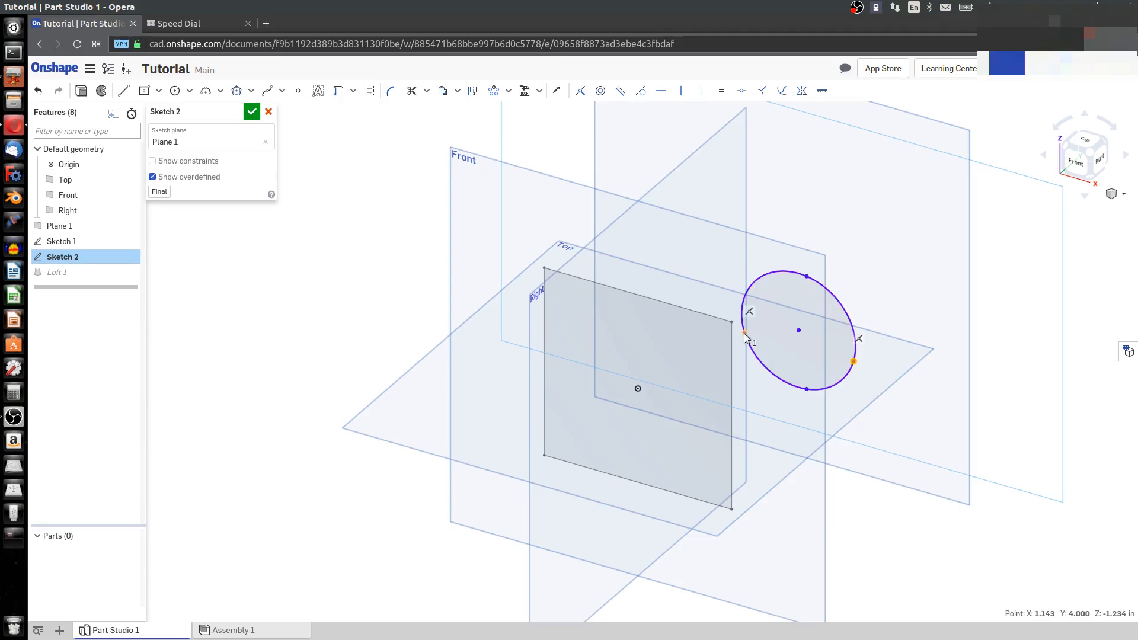
left_click(670, 94)
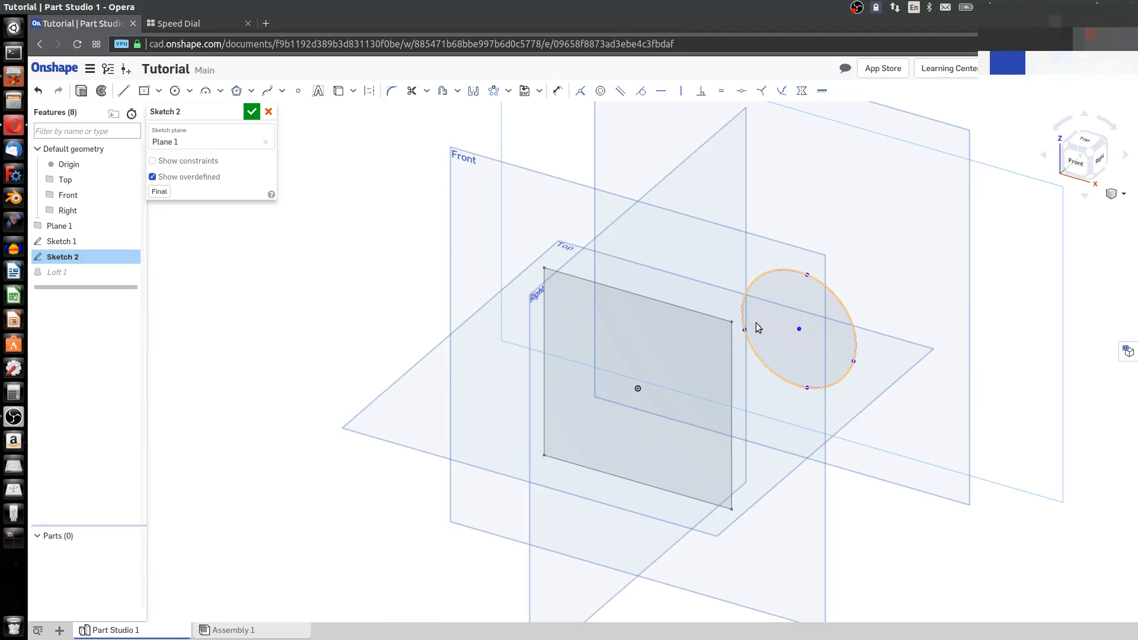
Move the circle's left endpoint to test its constraints, giving the arcs a radius of about 0.95 in
left_click_drag(744, 332, 766, 321)
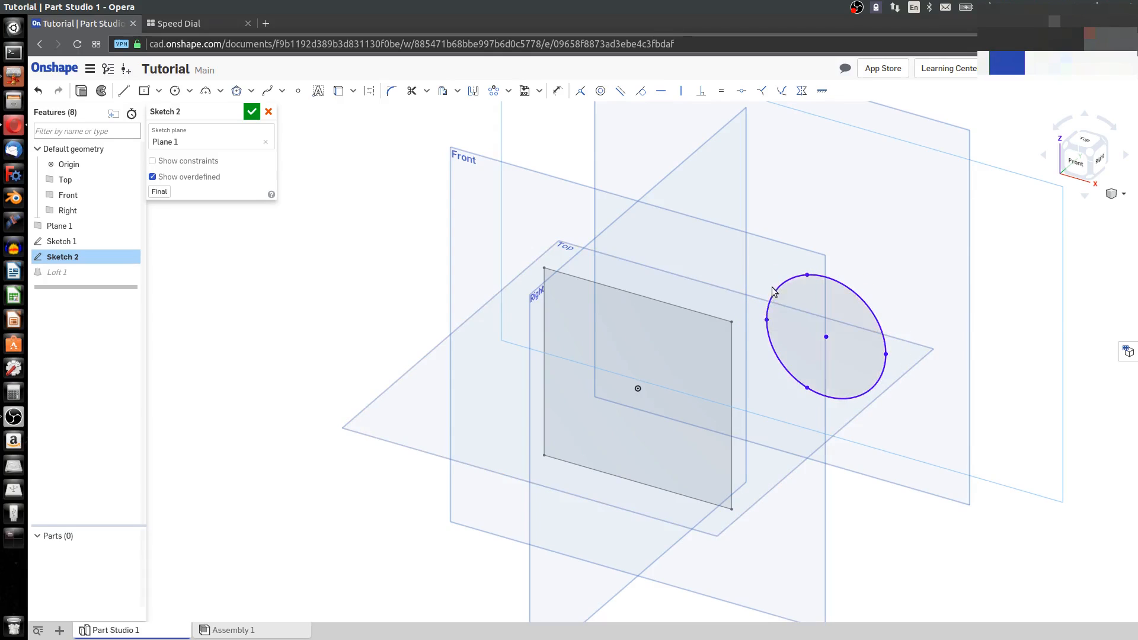
left_click(788, 292)
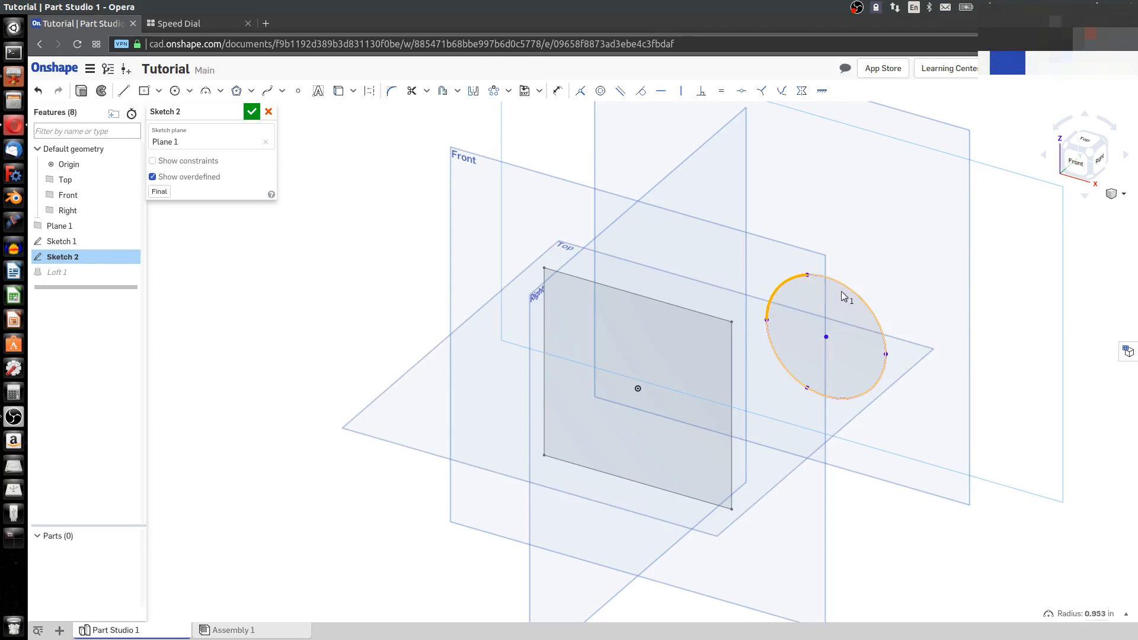
left_click(809, 275)
left_click(880, 314)
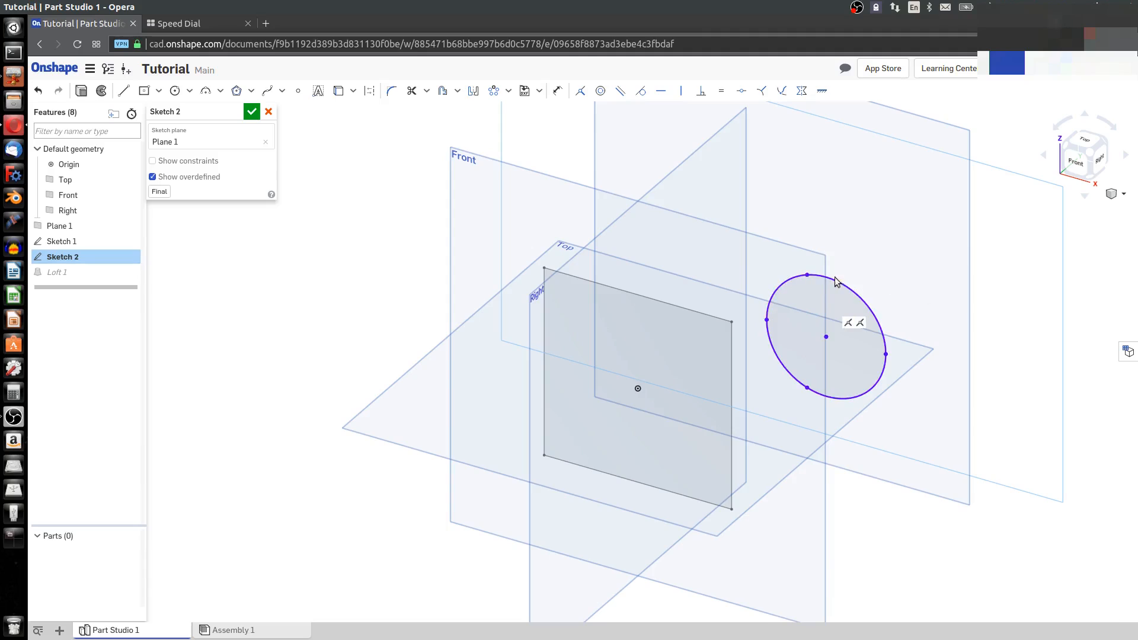
Constrain the top endpoint vertical and the left endpoint horizontal to the arcs' shared center, and test the result by moving the left endpoint
left_click(808, 275)
left_click(827, 337)
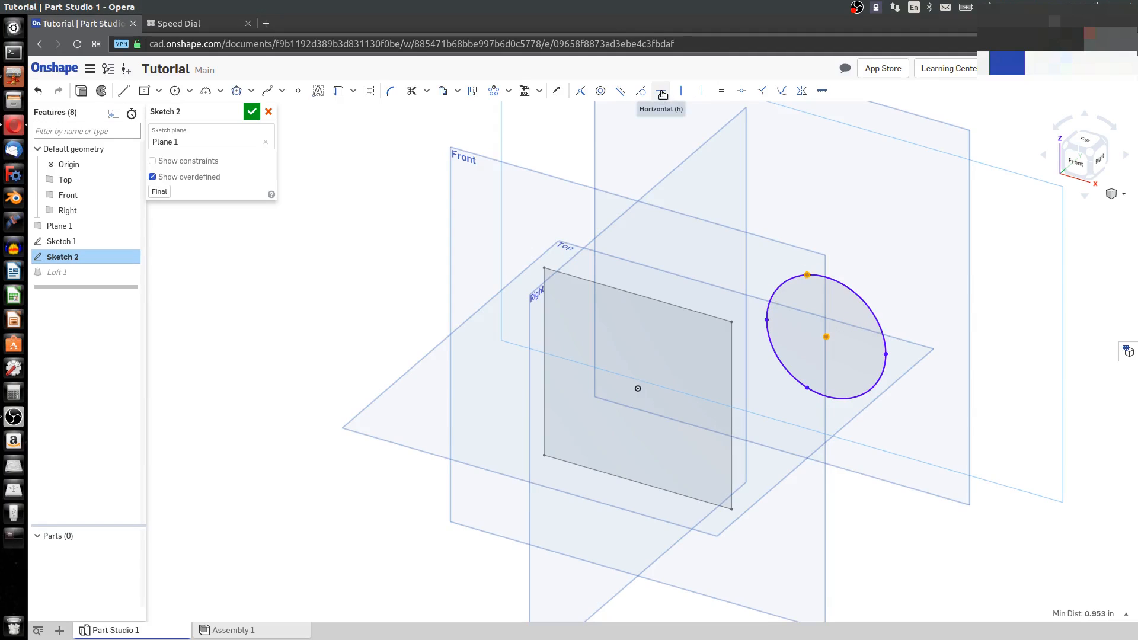
left_click(681, 94)
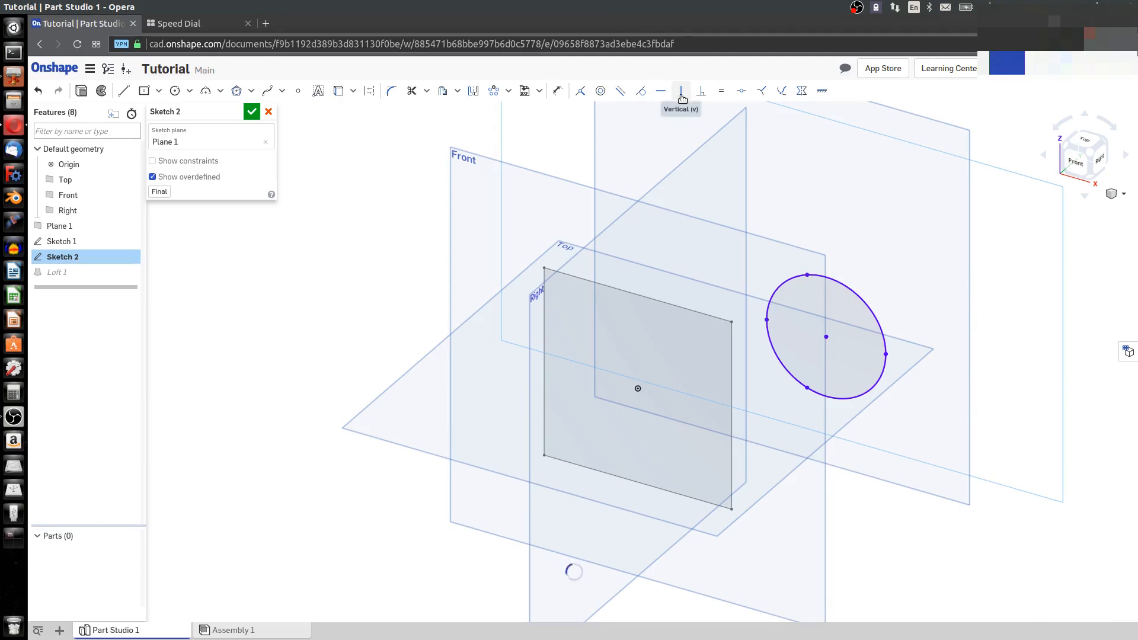
left_click(767, 320)
left_click(826, 336)
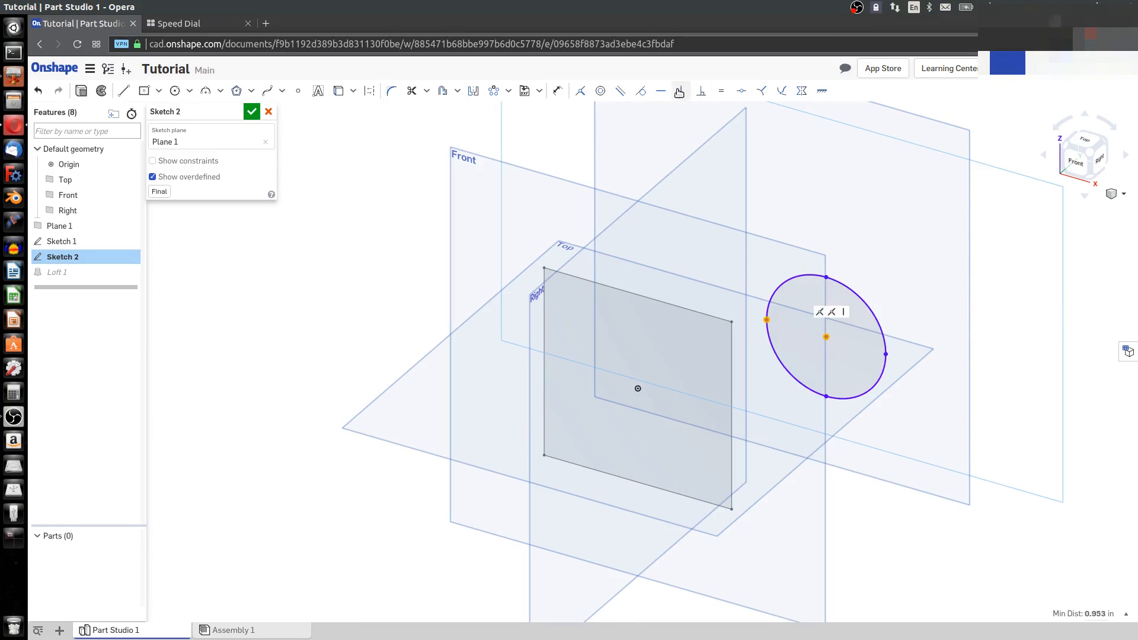
left_click(662, 94)
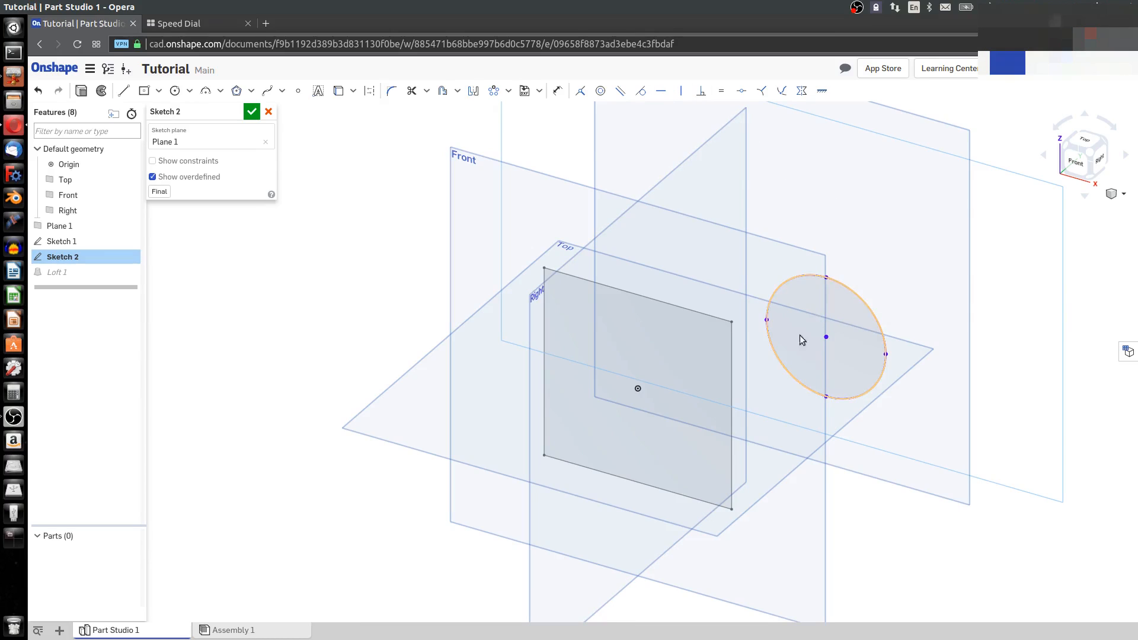
left_click_drag(768, 322, 762, 287)
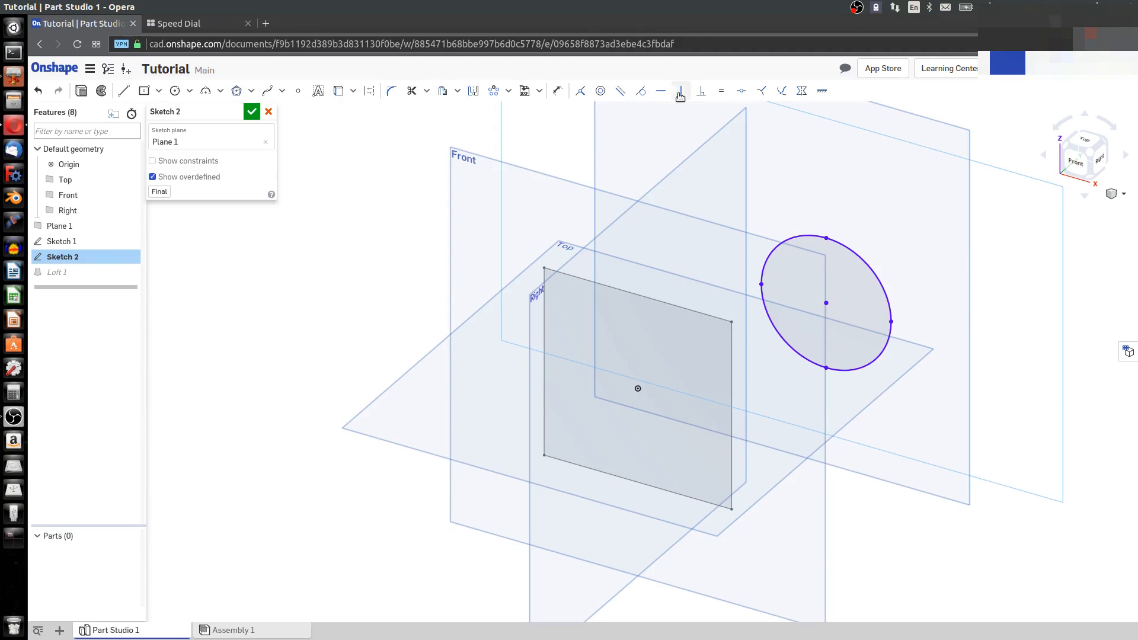
Dimension the radius of the four-arc circle as 3.5/2 in
left_click(558, 90)
left_click(849, 243)
left_click(932, 256)
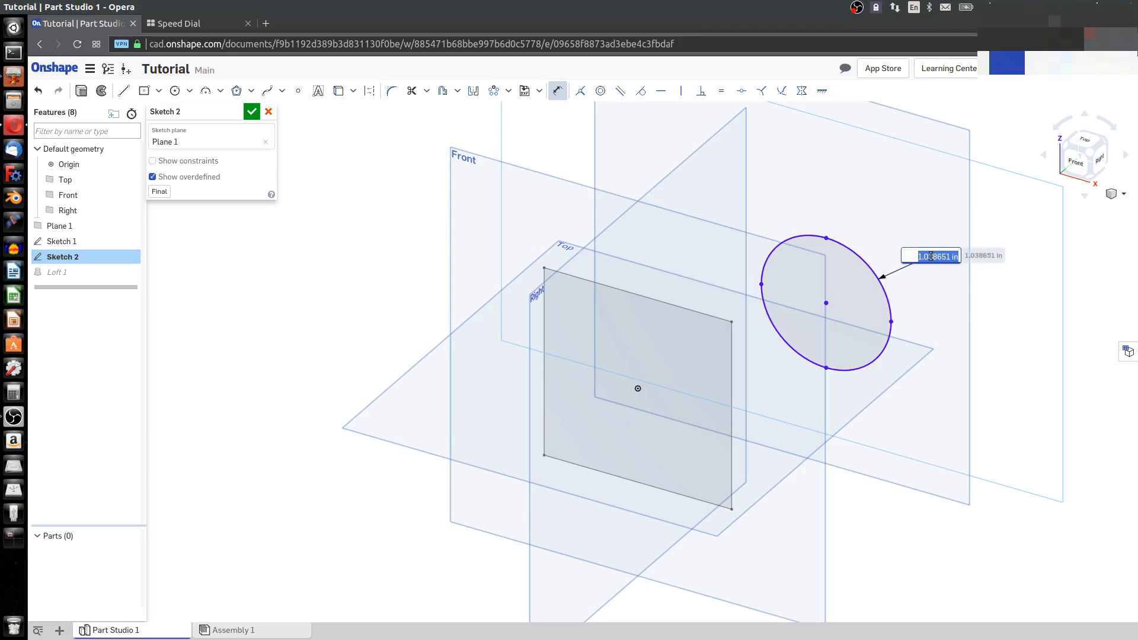
type("3.5/2")
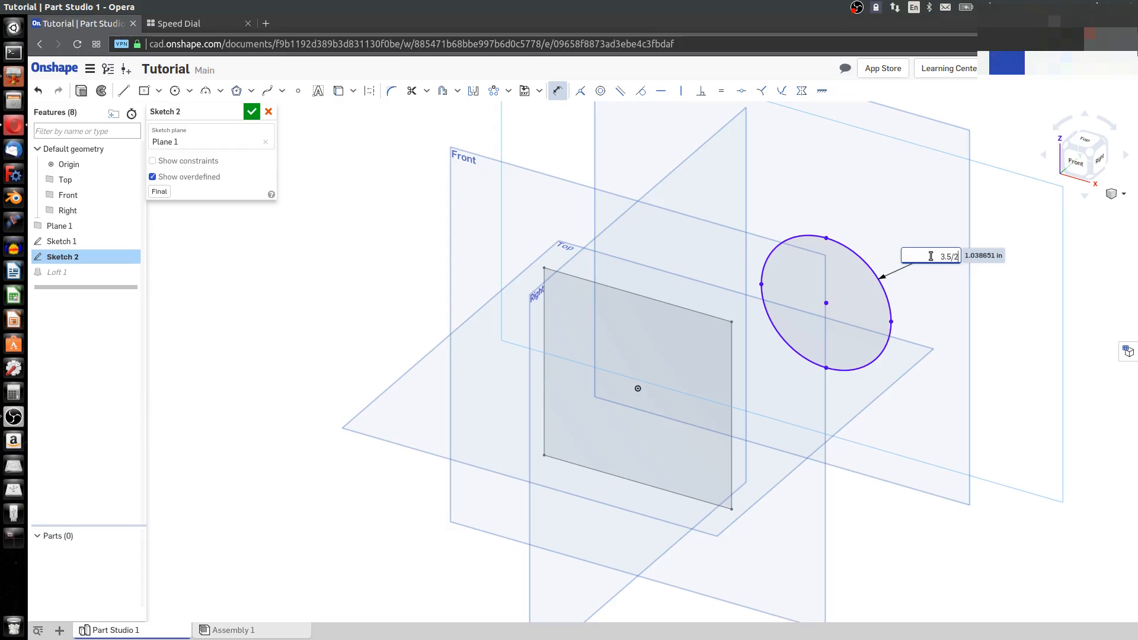
key("Return")
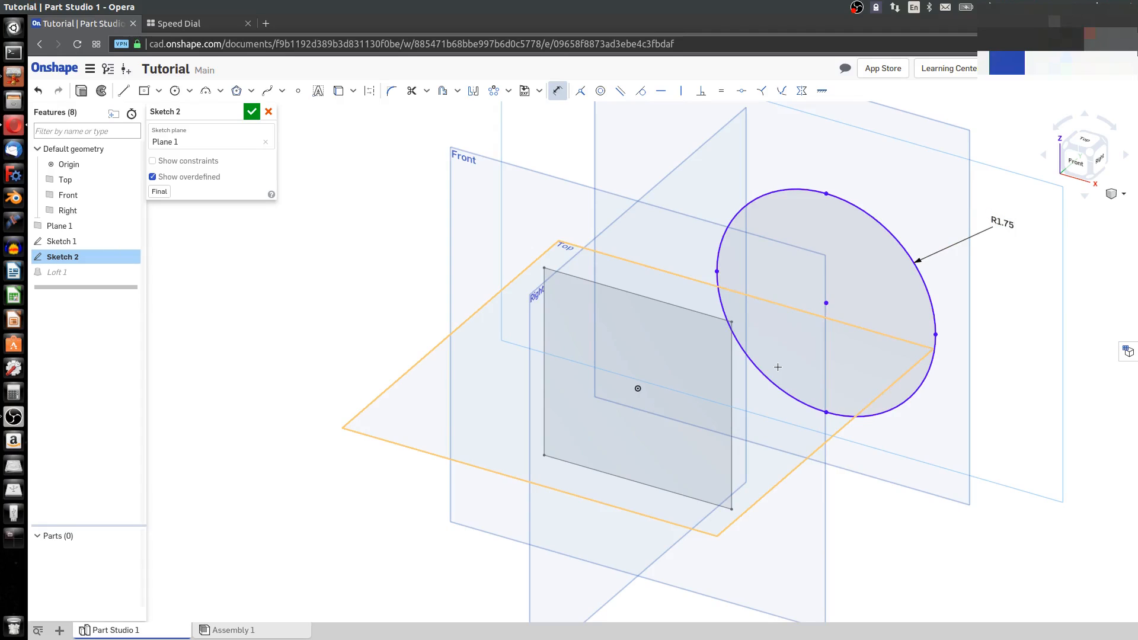
key("Escape")
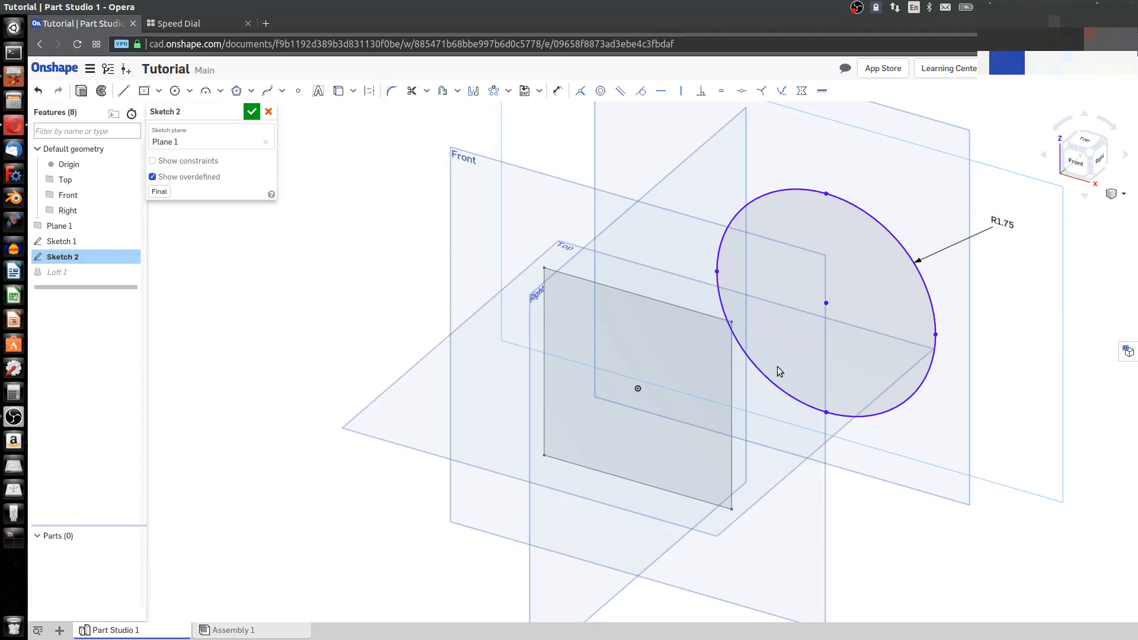
Make the shared center of the four arcs coincident with the origin
left_click(826, 304)
right_click(637, 389)
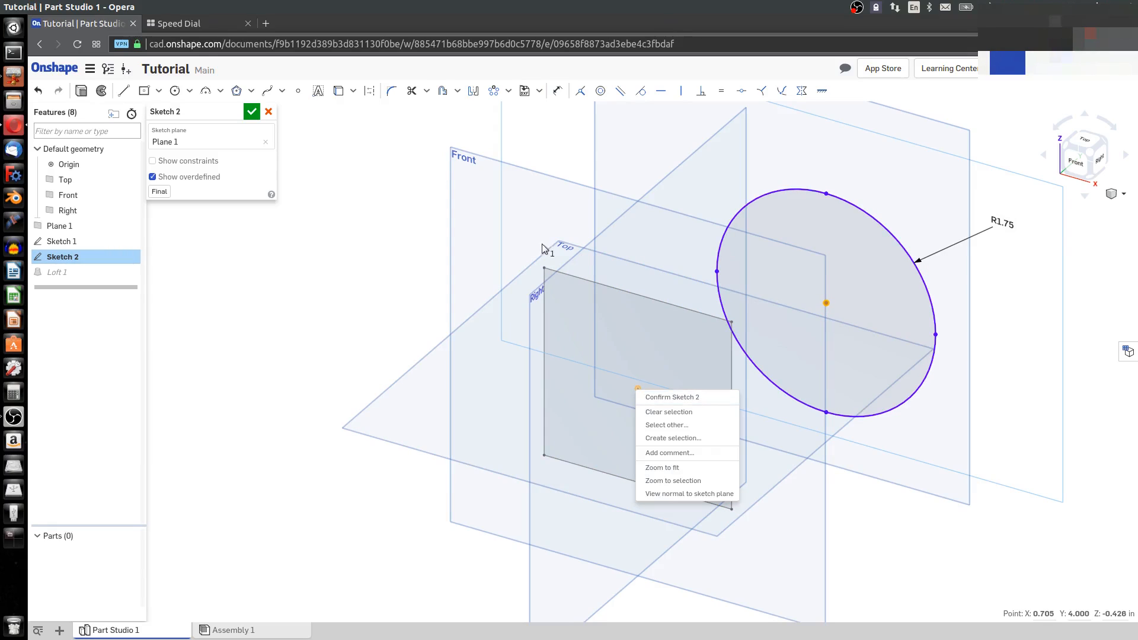
left_click(412, 318)
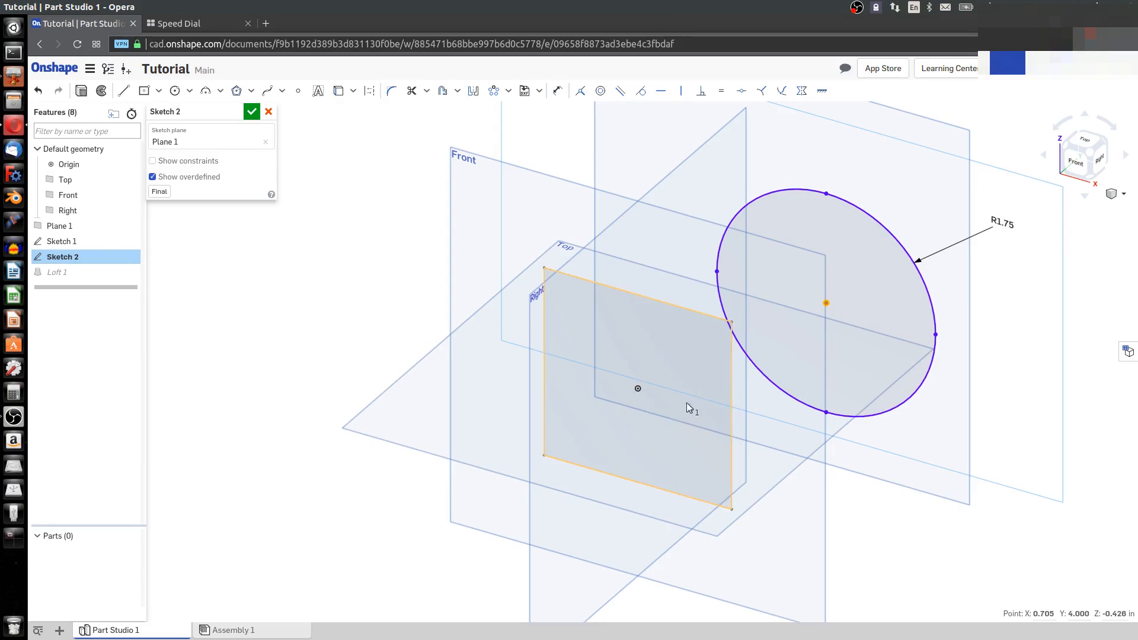
left_click(638, 389)
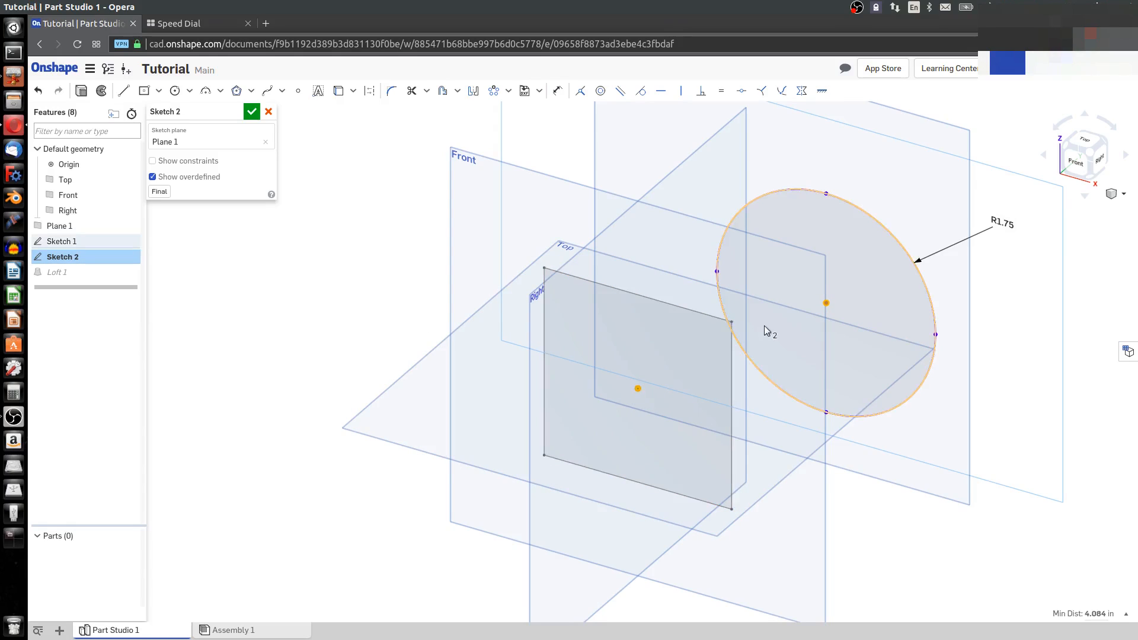
left_click(579, 92)
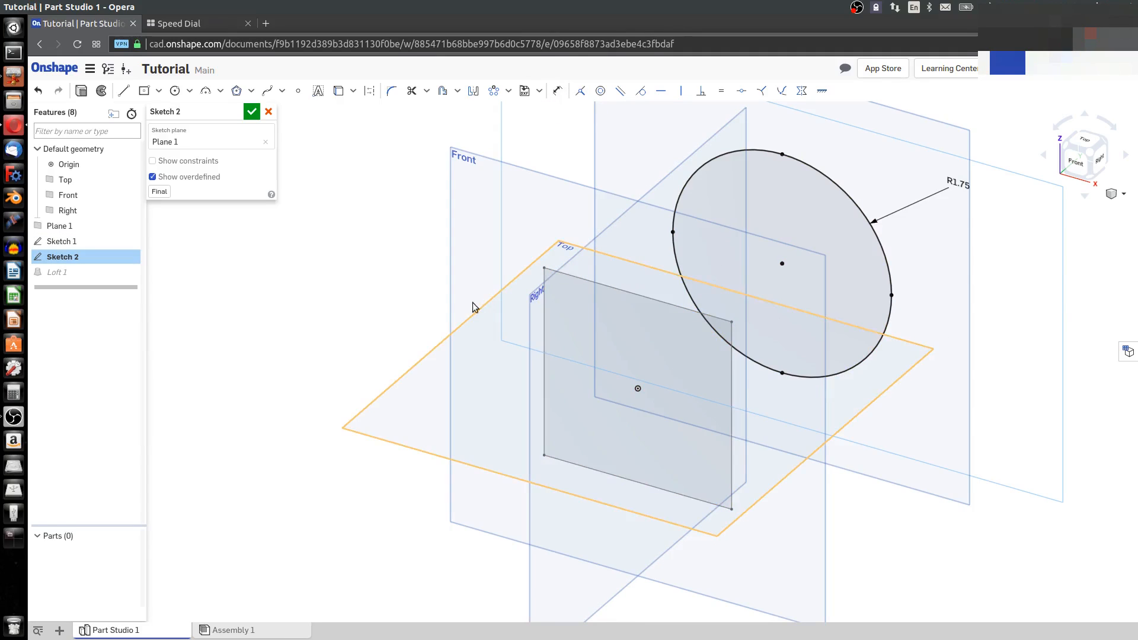
Finish the circle sketch and edit Loft 1, reselecting the four-arc circle face of Sketch 2 as its second profile
left_click(251, 111)
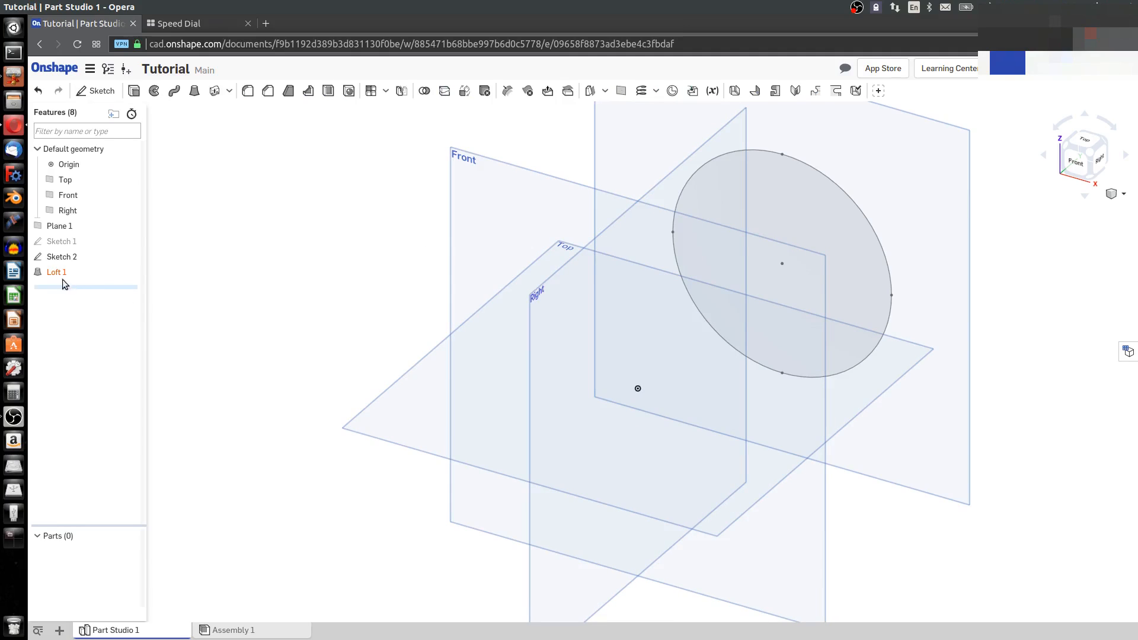
mouse_move(53, 273)
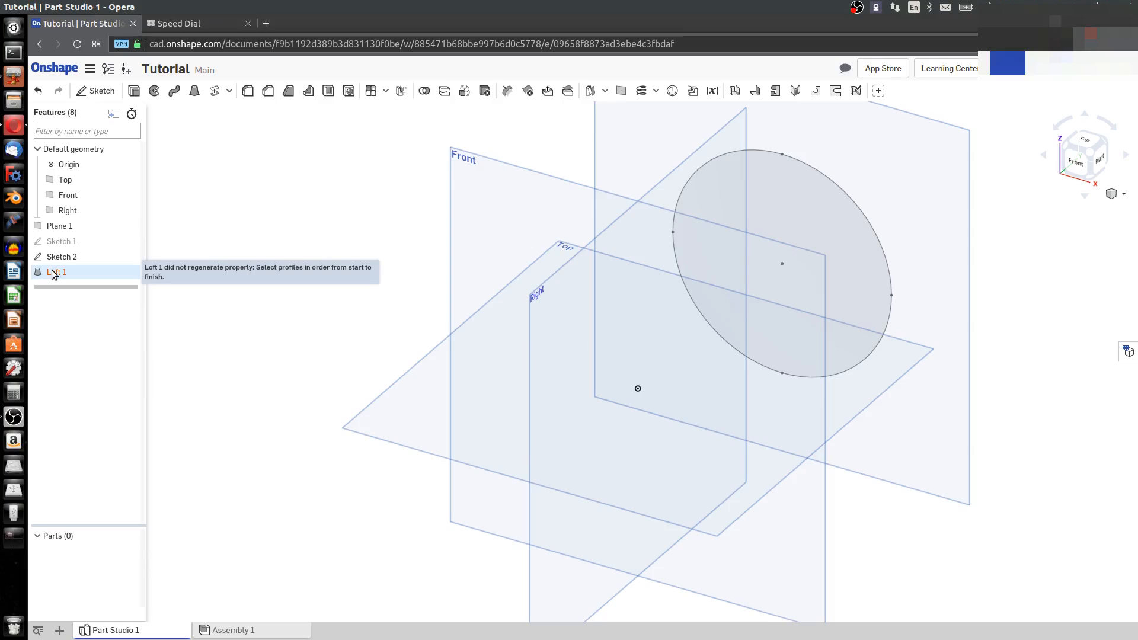
right_click(54, 273)
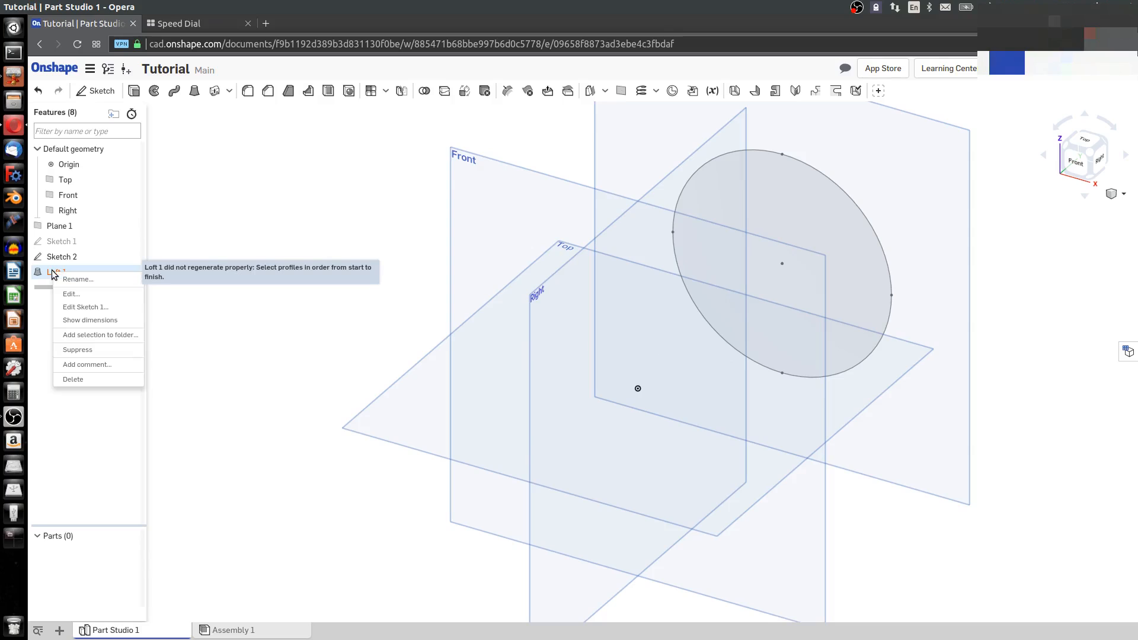
left_click(79, 295)
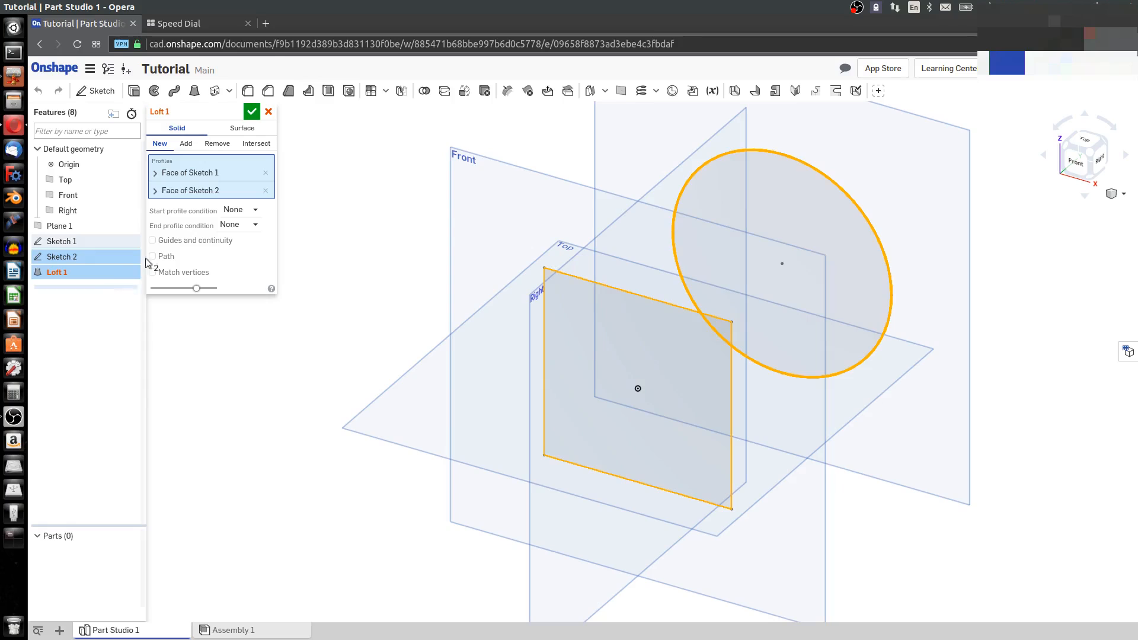
left_click(205, 192)
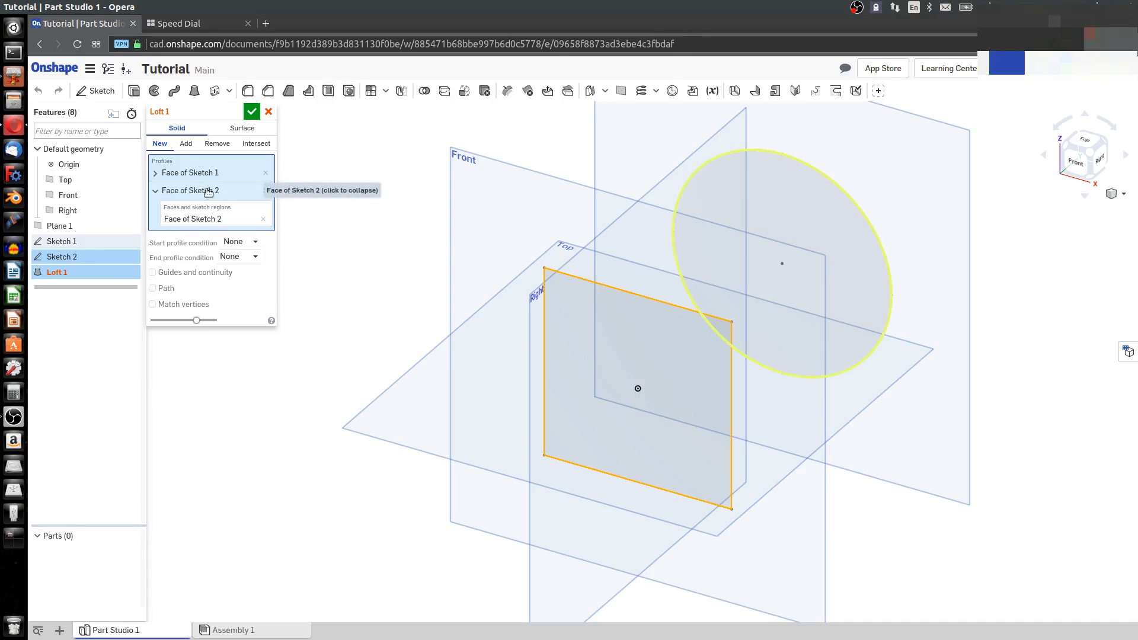
left_click(252, 196)
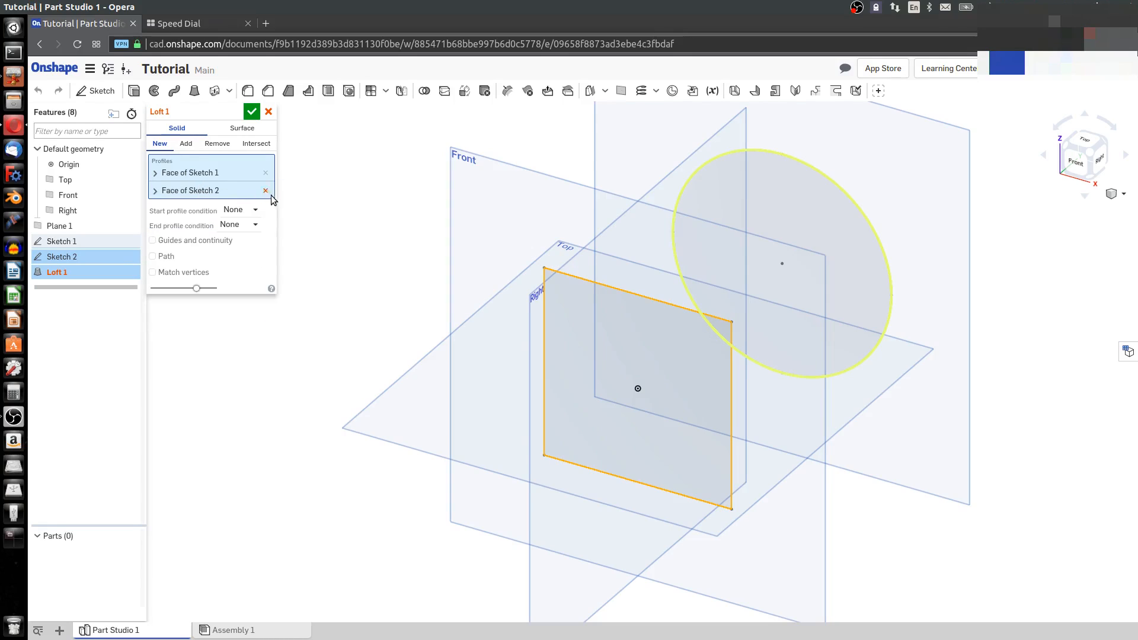
left_click(265, 191)
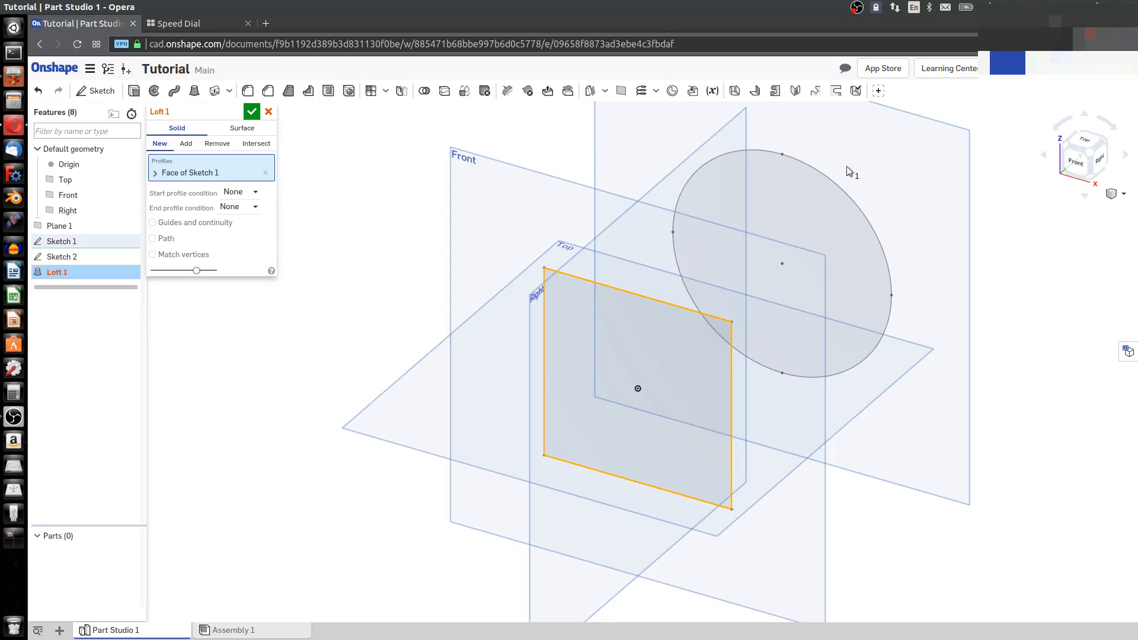
left_click(836, 186)
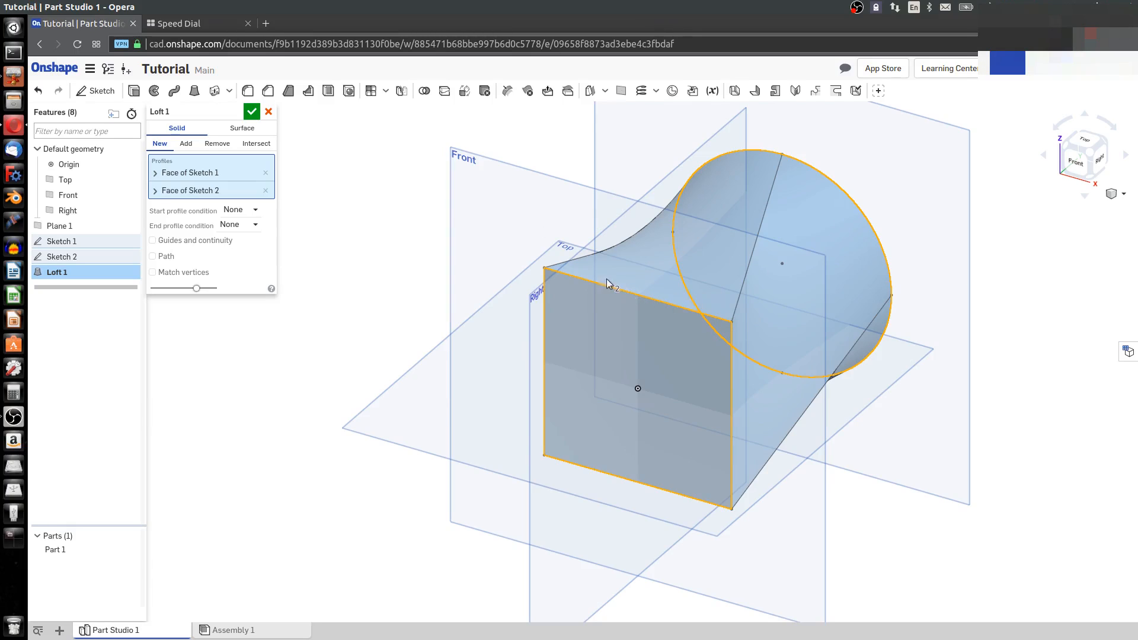
left_click(252, 112)
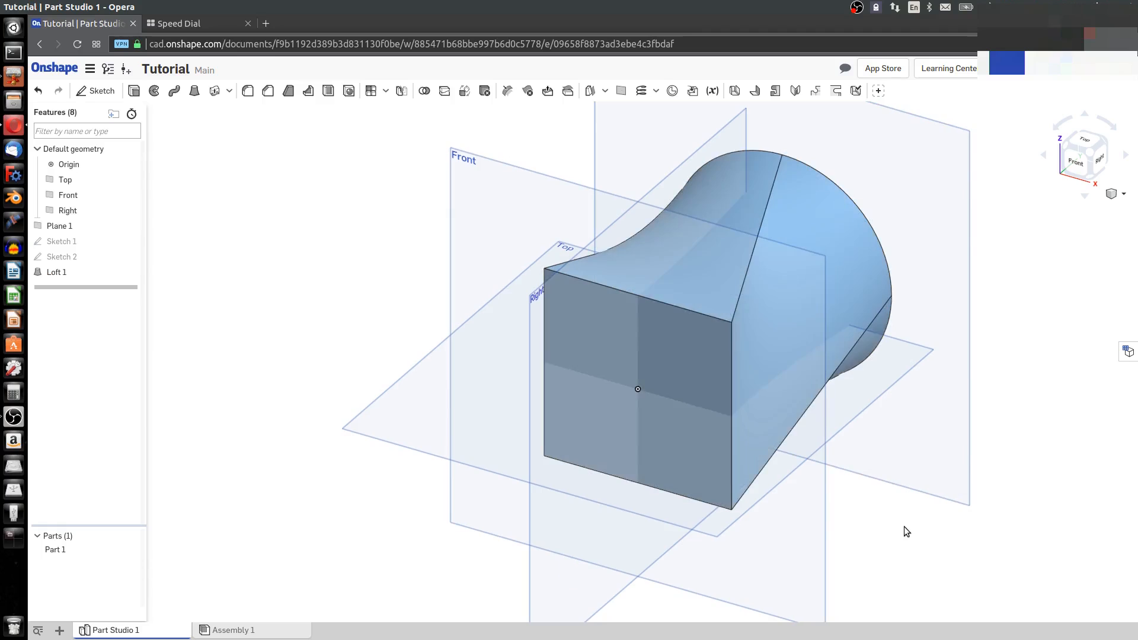
right_click_drag(905, 526, 842, 307)
left_click(1002, 411)
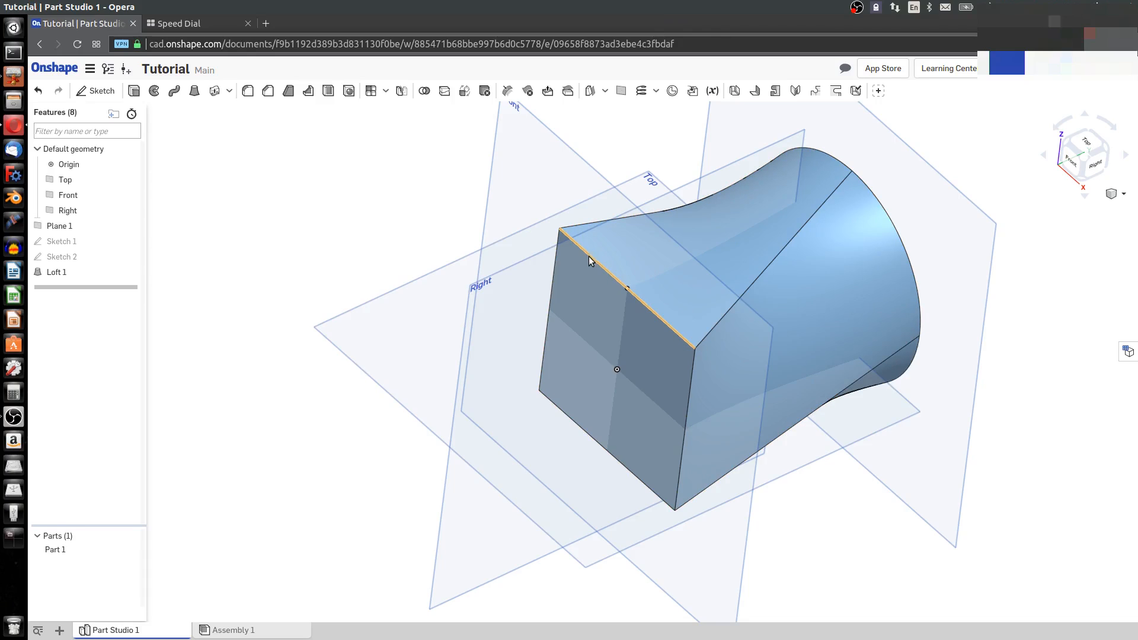
left_click(717, 323)
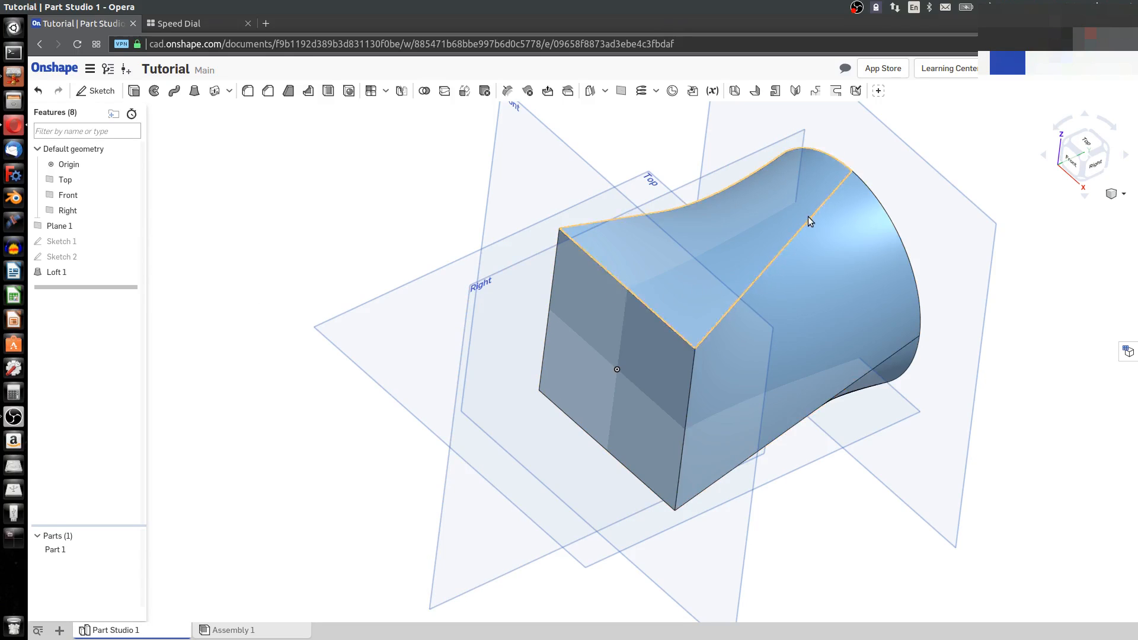
Reopen Sketch 2, remove the vertical constraint from the top arc endpoint and one horizontal constraint from the left endpoint, and move both endpoints
right_click(55, 261)
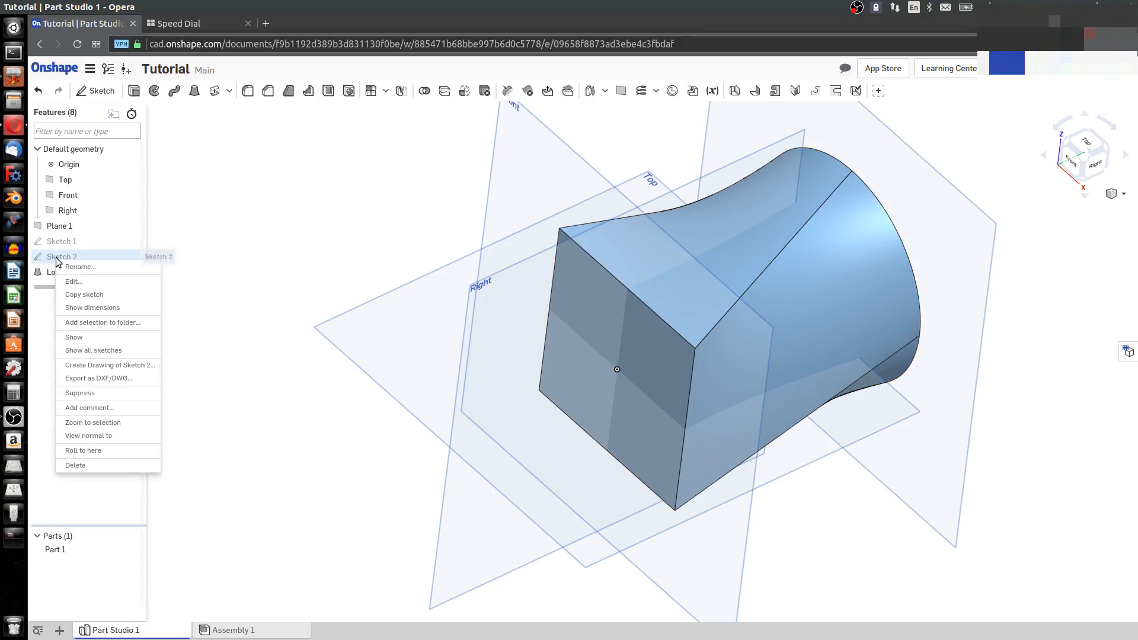
left_click(72, 285)
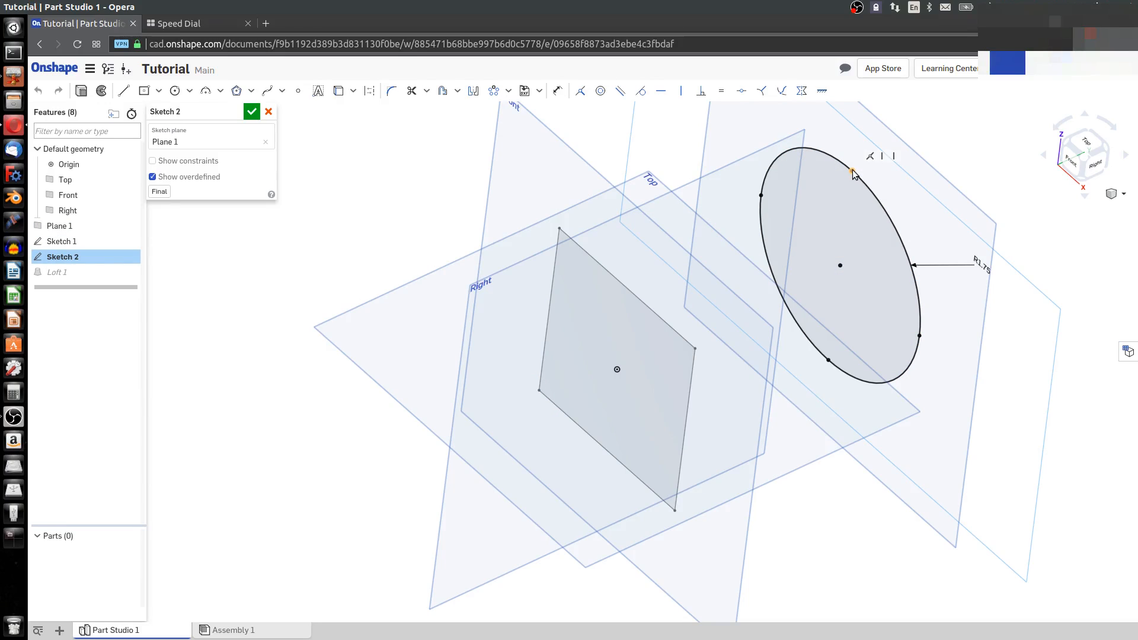
left_click(894, 156)
key("Delete")
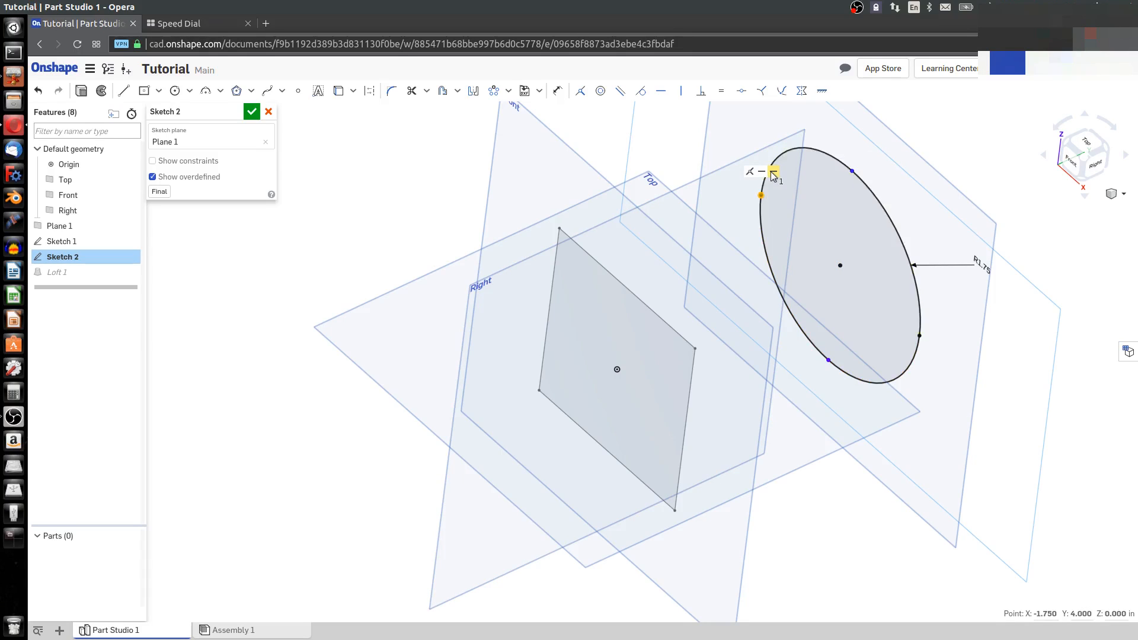
key("Delete")
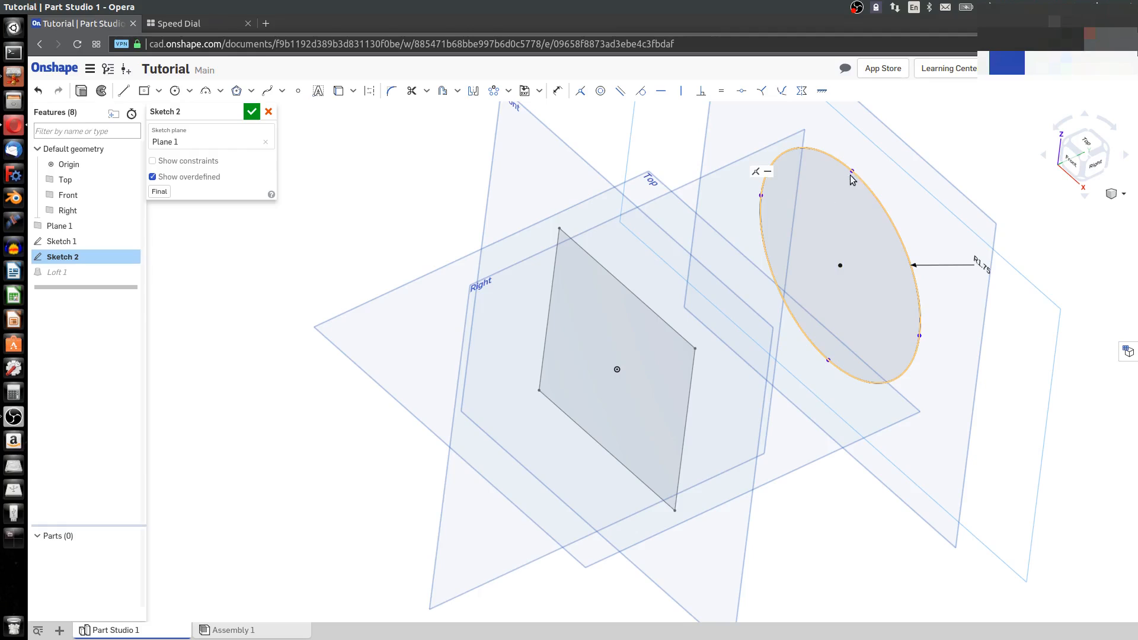
left_click_drag(852, 172, 873, 200)
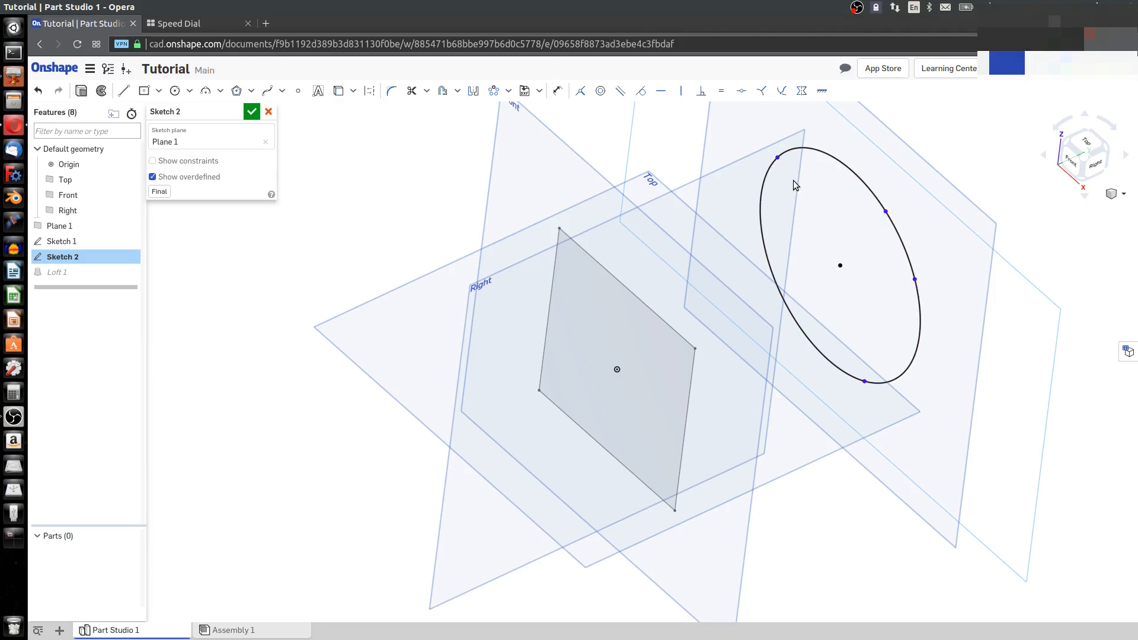
left_click_drag(793, 181, 802, 182)
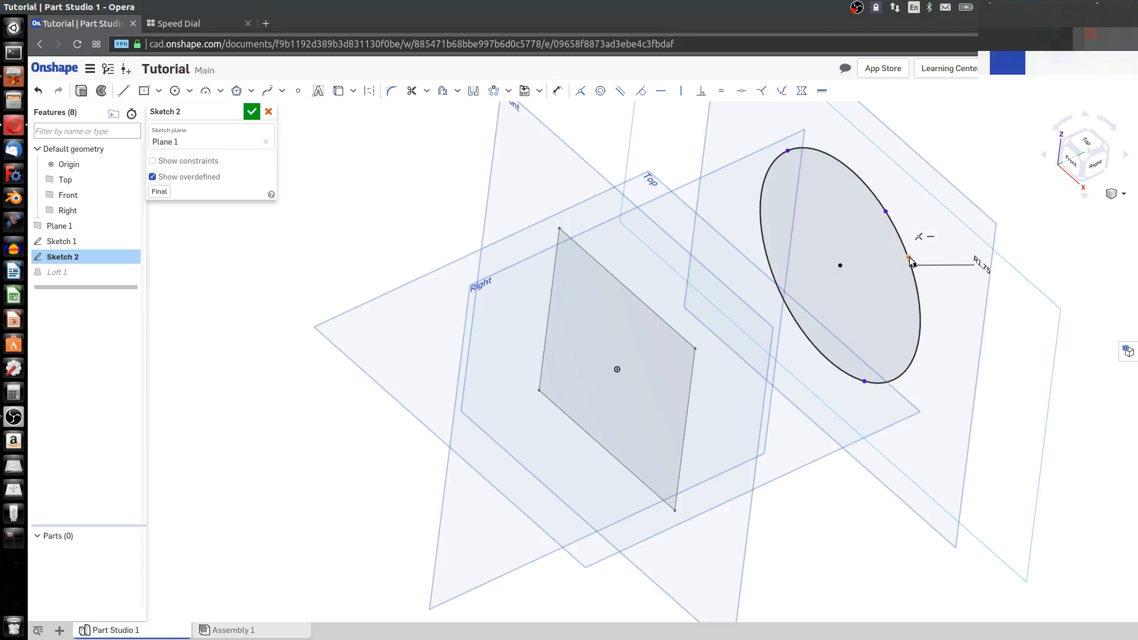
Delete the horizontal constraint on the right arc endpoint and the vertical one on the bottom endpoint, and move both along the circle
left_click(930, 237)
key("Delete")
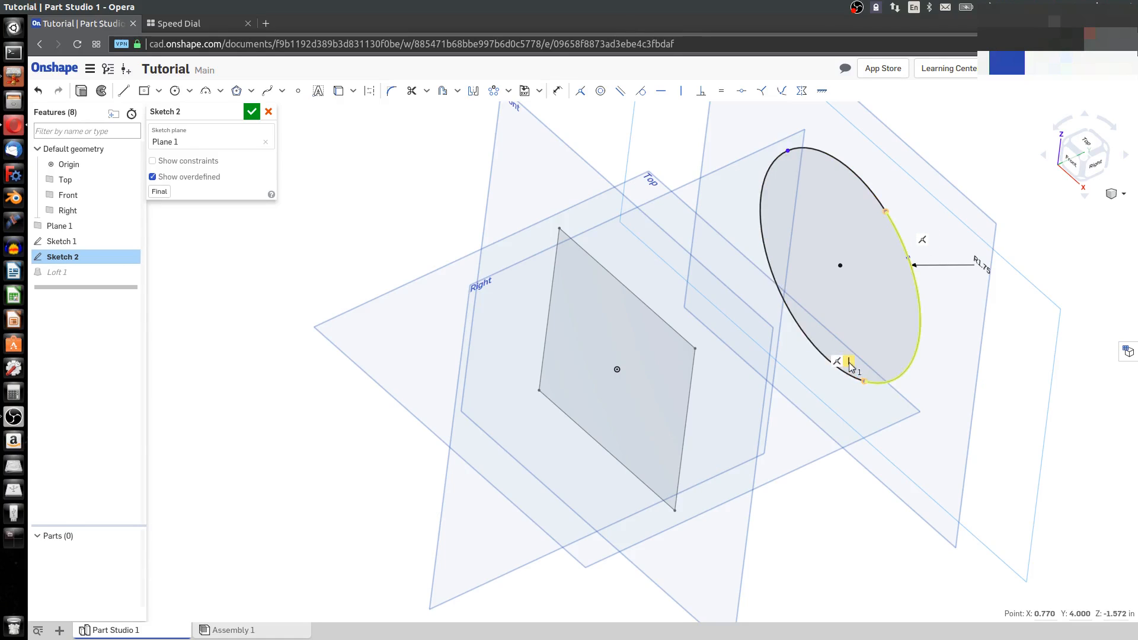
left_click(849, 363)
key("Delete")
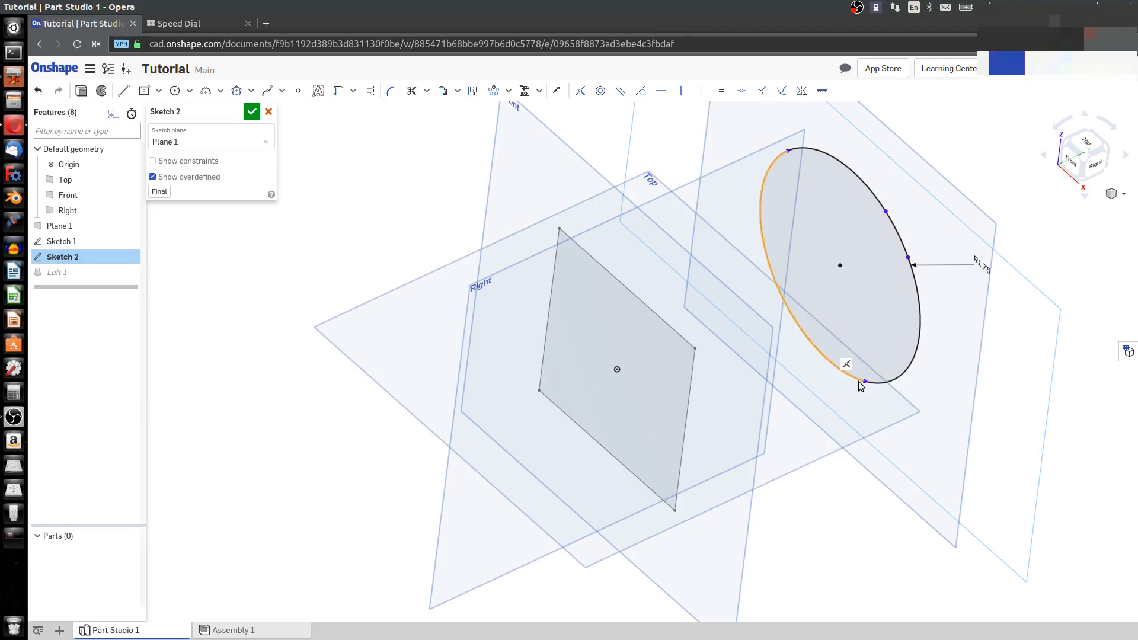
left_click_drag(862, 385, 810, 359)
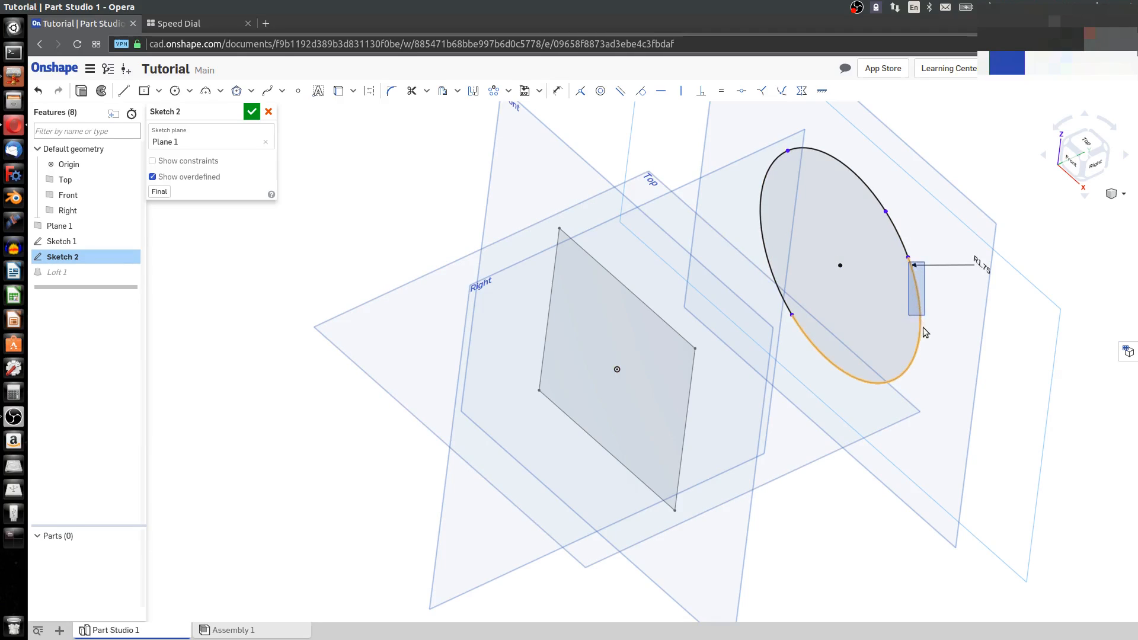
left_click_drag(909, 260, 929, 319)
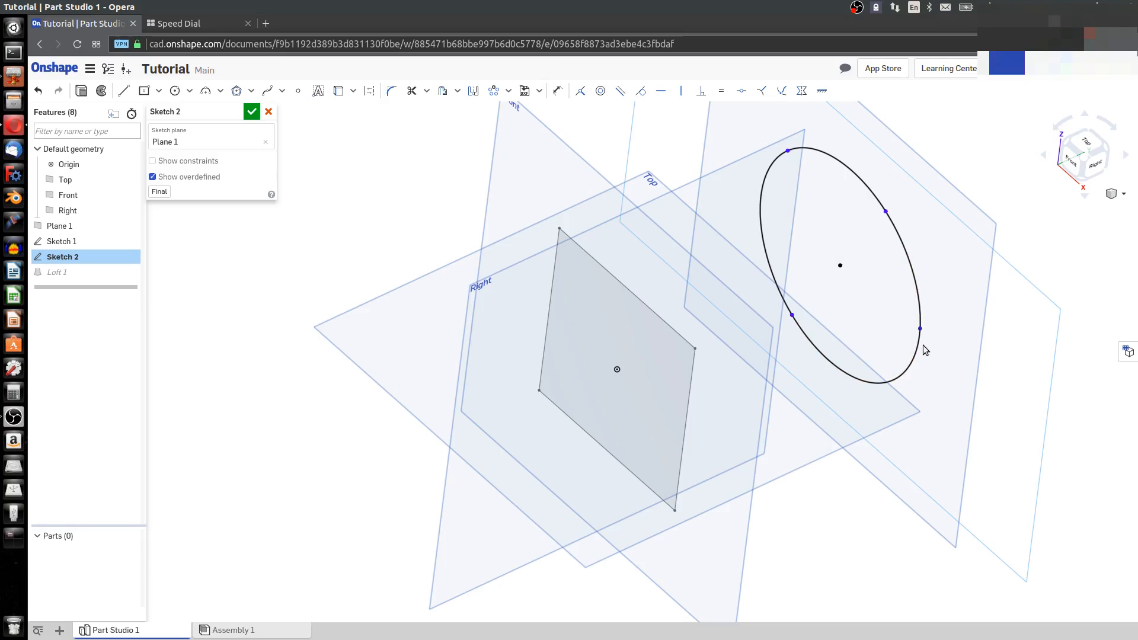
Constrain the two upper arc endpoints horizontal to each other, and likewise the two lower endpoints
middle_click_drag(831, 310, 830, 264)
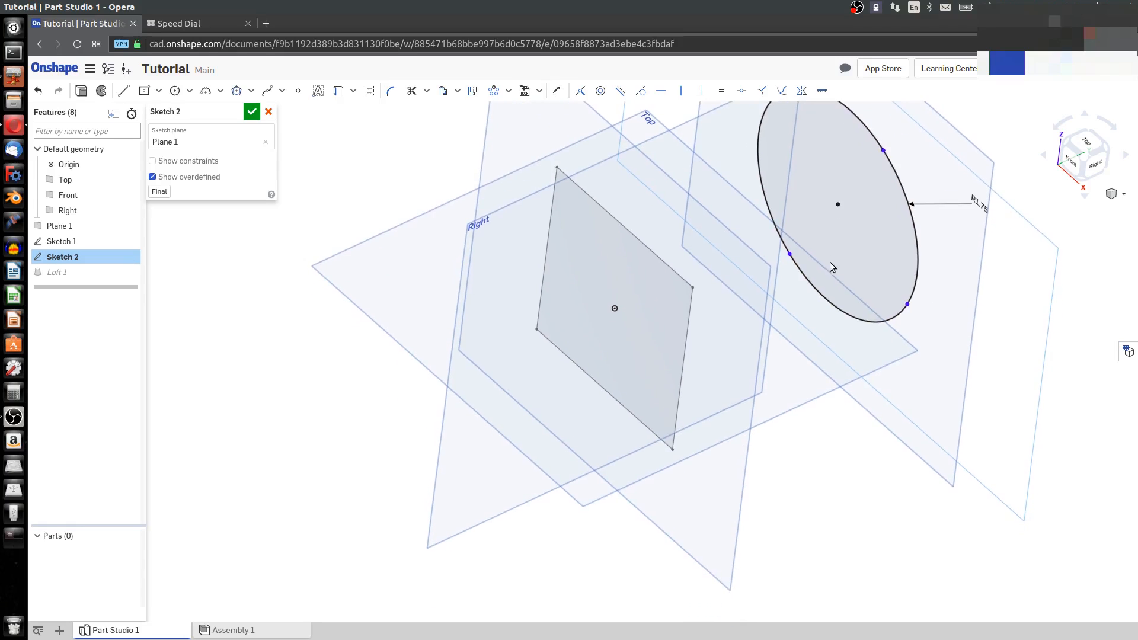
right_click_drag(854, 266, 808, 128)
left_click(805, 126)
left_click(891, 180)
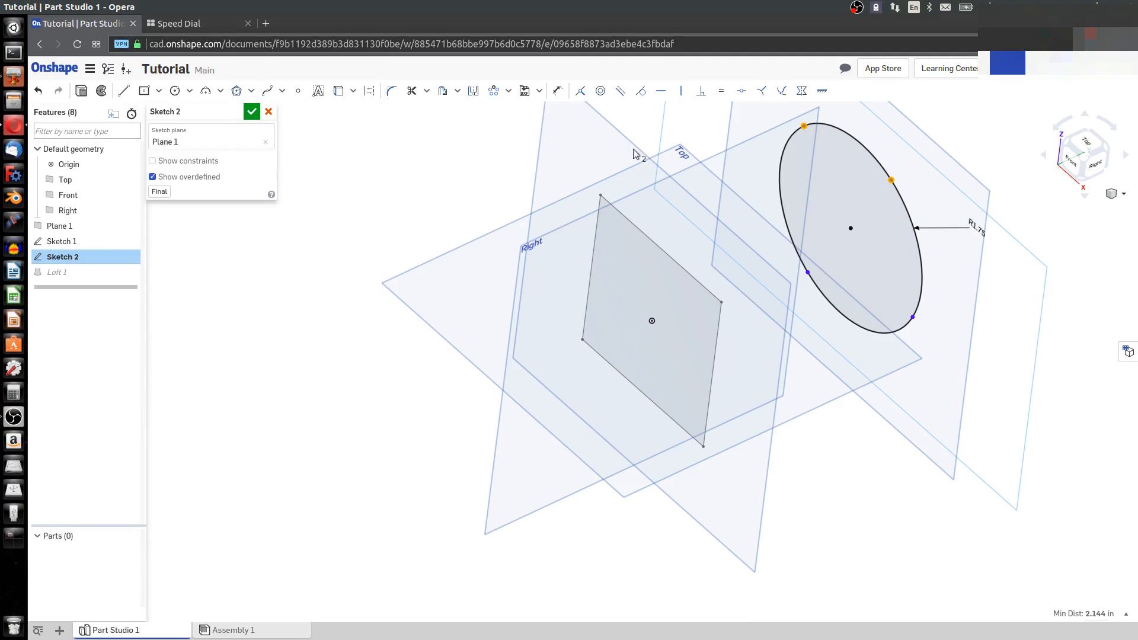
key("h")
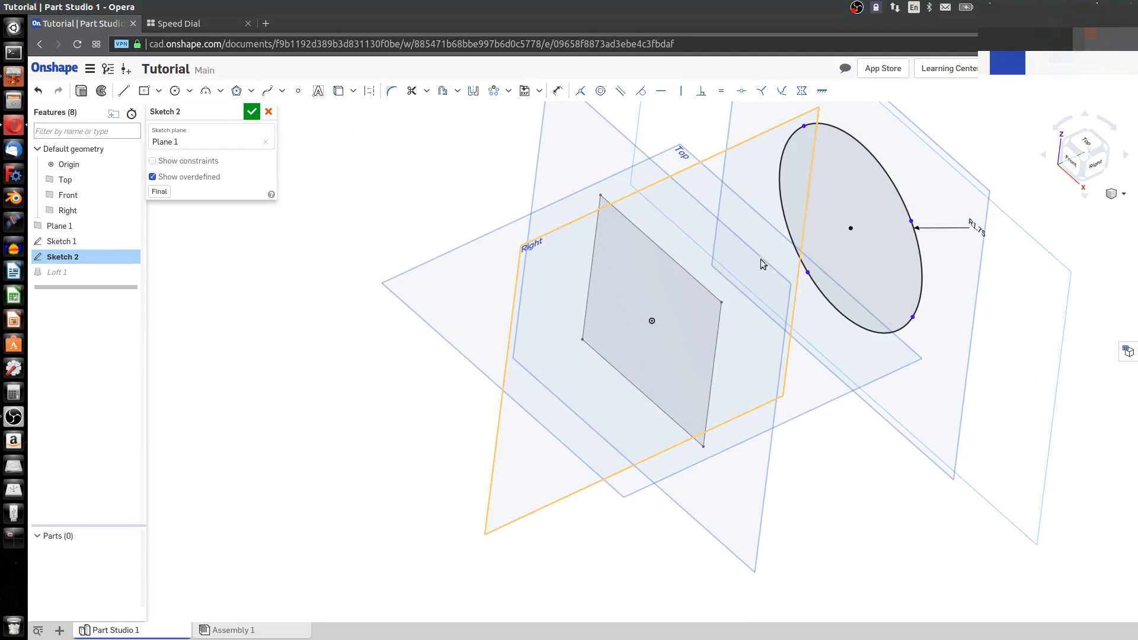
left_click(913, 317)
left_click(807, 272)
key("h")
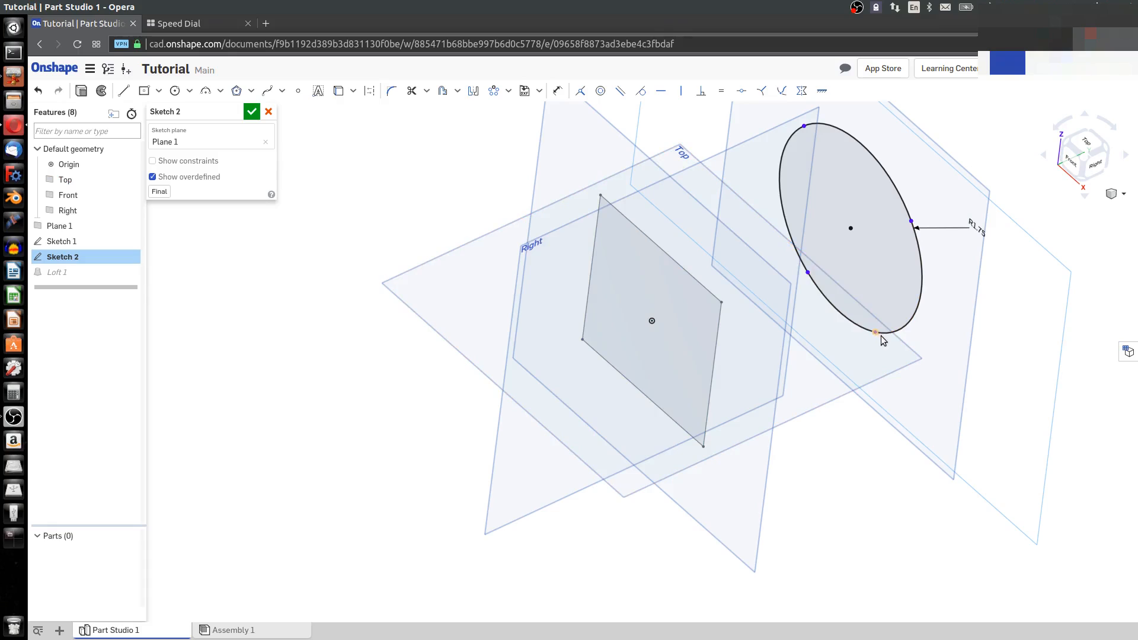
Constrain the upper-right and lower-right arc endpoints vertical to each other, and test the constraints by moving the left endpoints
left_click(880, 335)
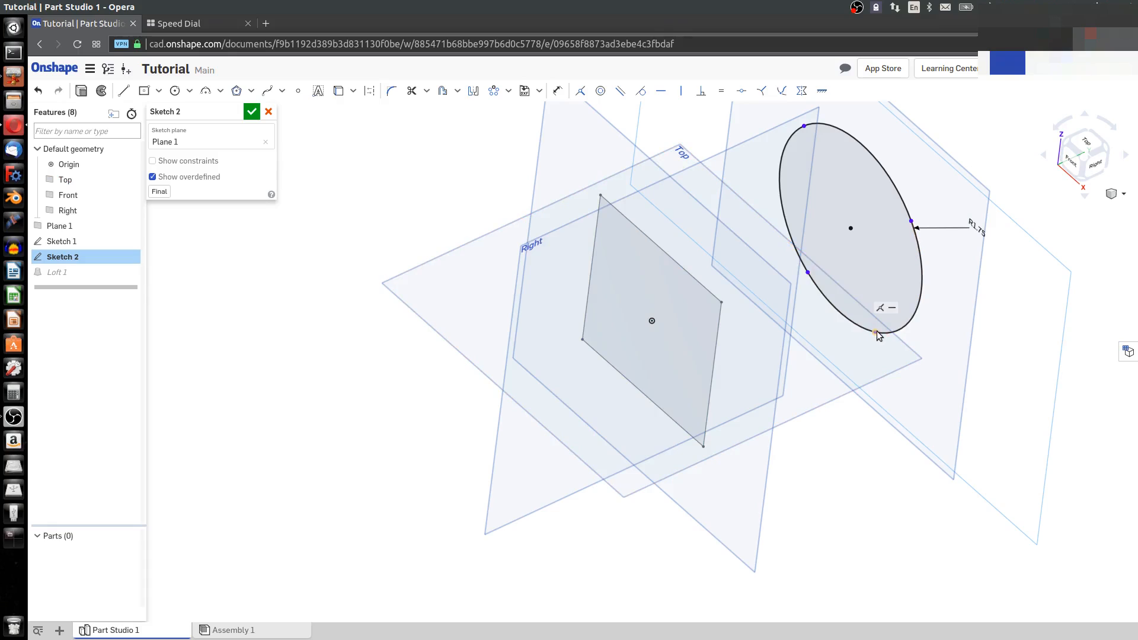
left_click(911, 222)
key("v")
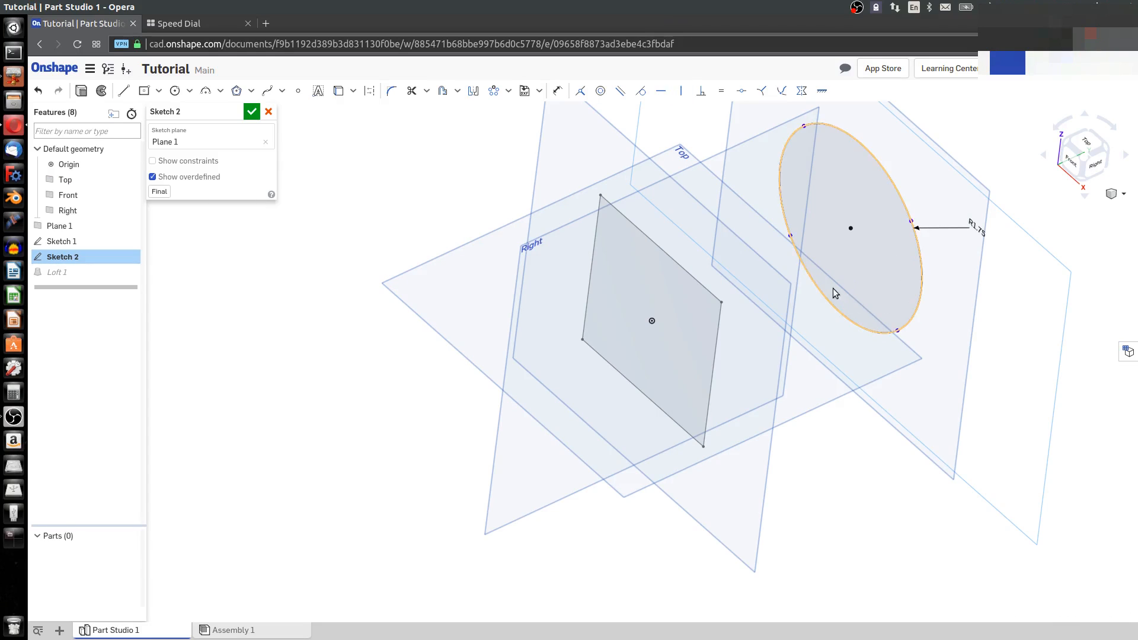
mouse_move(790, 235)
left_mouse_down()
mouse_move(782, 194)
mouse_move(796, 231)
left_mouse_up()
mouse_move(807, 271)
left_mouse_down()
mouse_move(799, 228)
mouse_move(804, 251)
left_mouse_up()
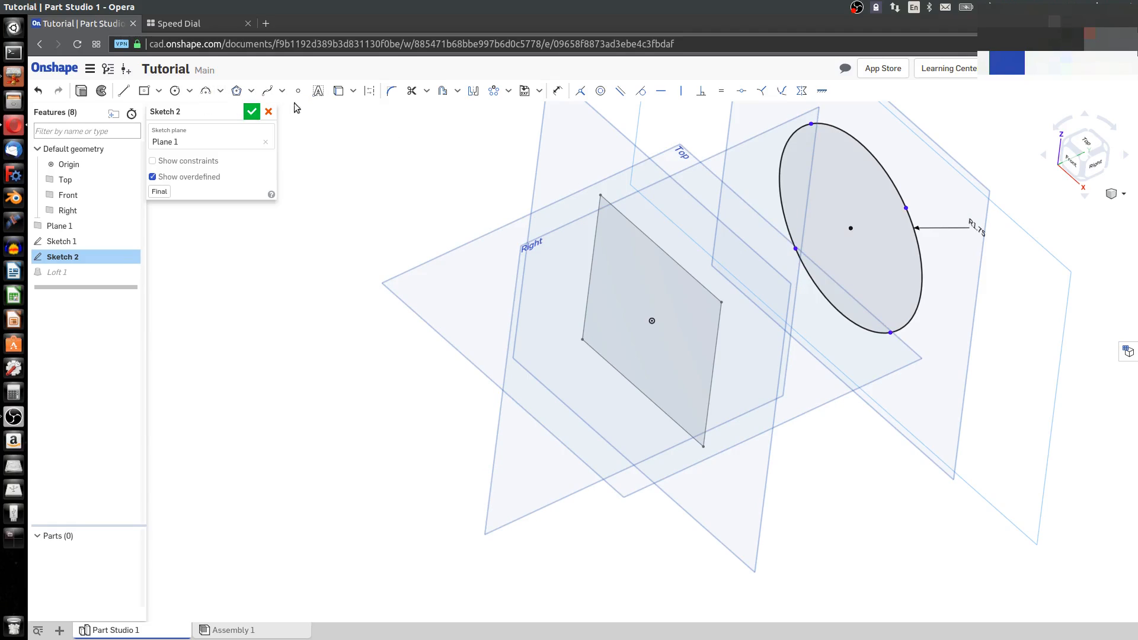
Draw two construction lines joining the upper-left arc endpoint to the lower-left and upper-right endpoints
left_click(369, 91)
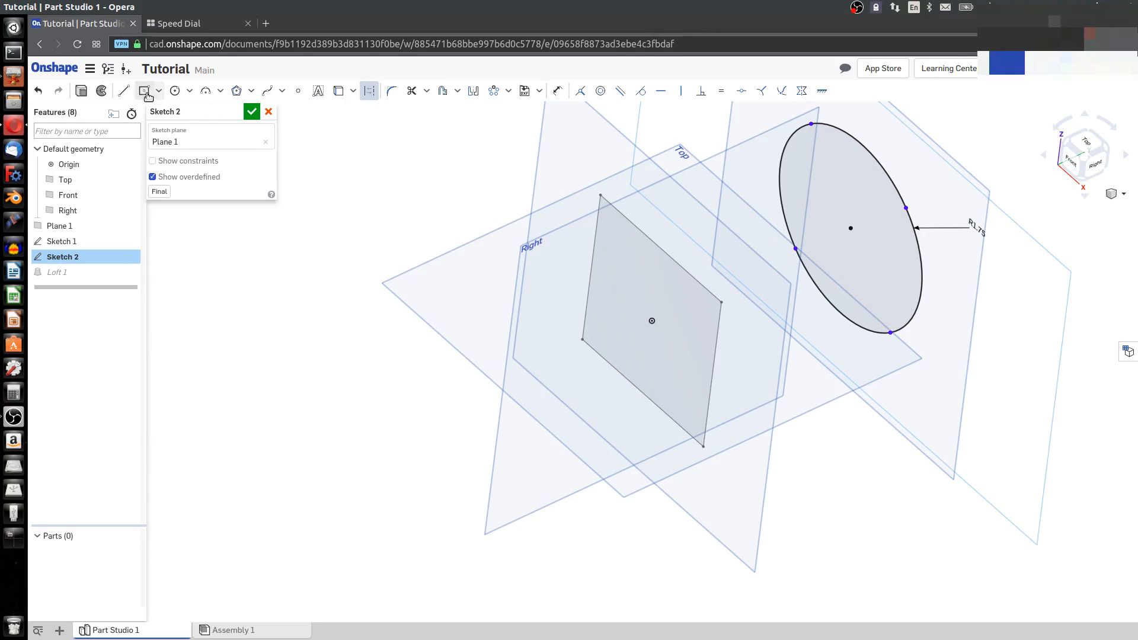
left_click(124, 90)
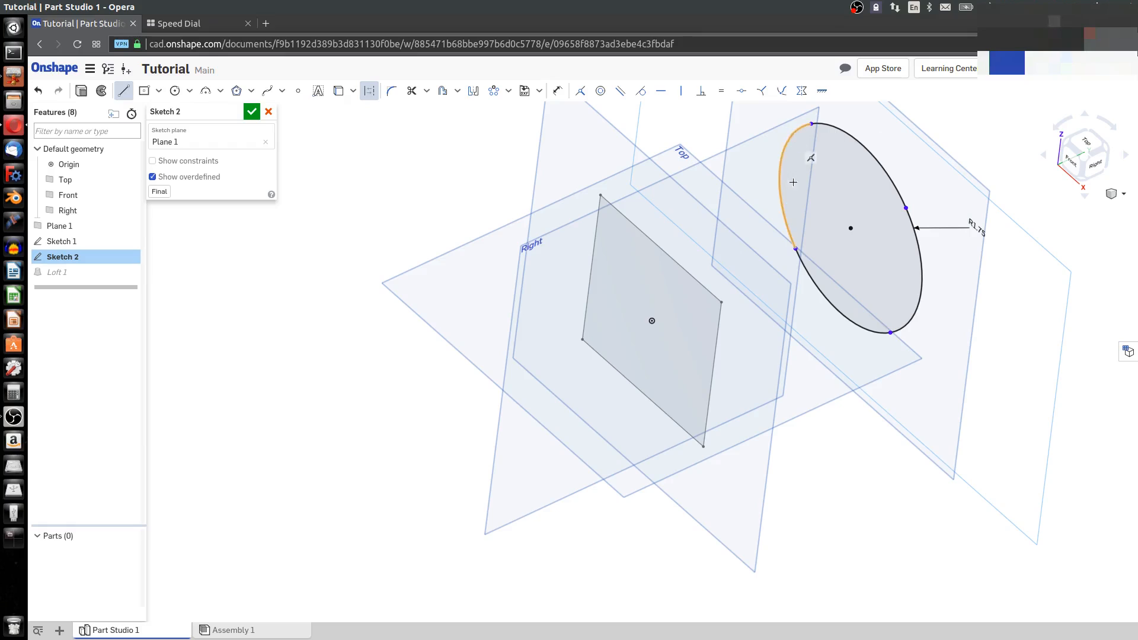
left_click(796, 249)
left_click(811, 124)
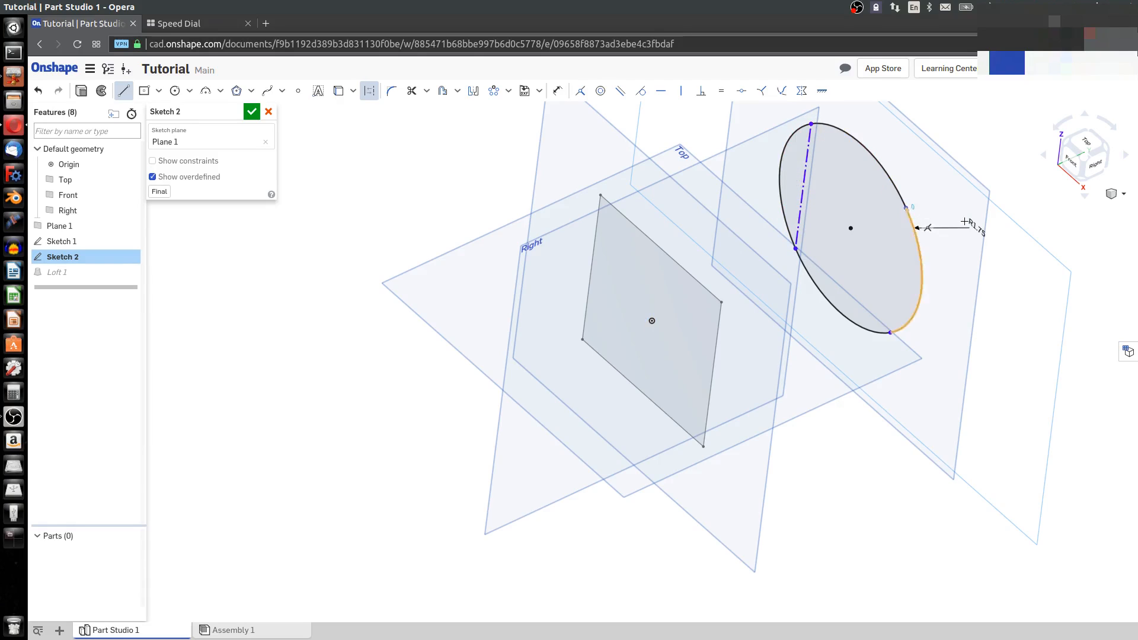
left_click(906, 209)
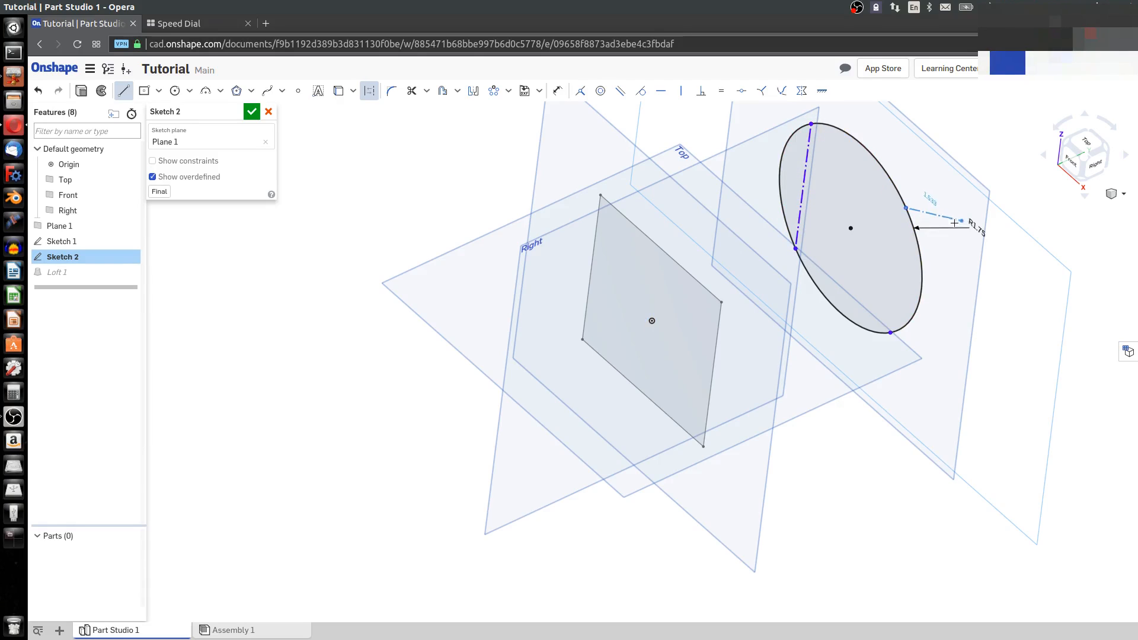
left_click(823, 133)
key("Escape")
Make the two construction lines between the arc endpoints equal in length
left_click(839, 149)
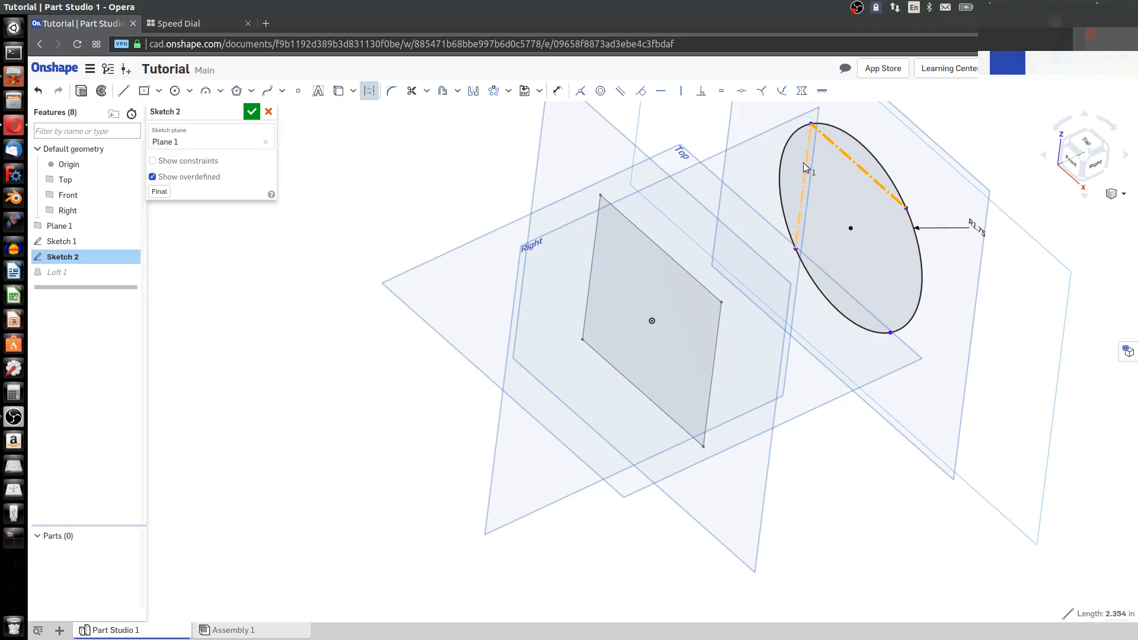
left_click(803, 163)
key("e")
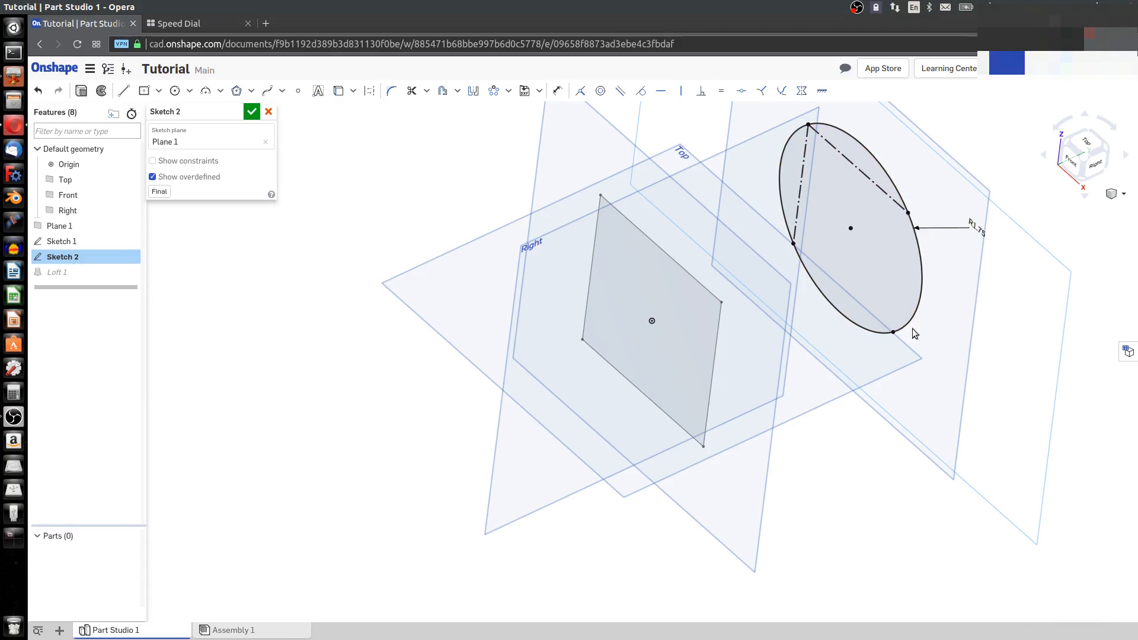
scroll(800, 142, "up", 3)
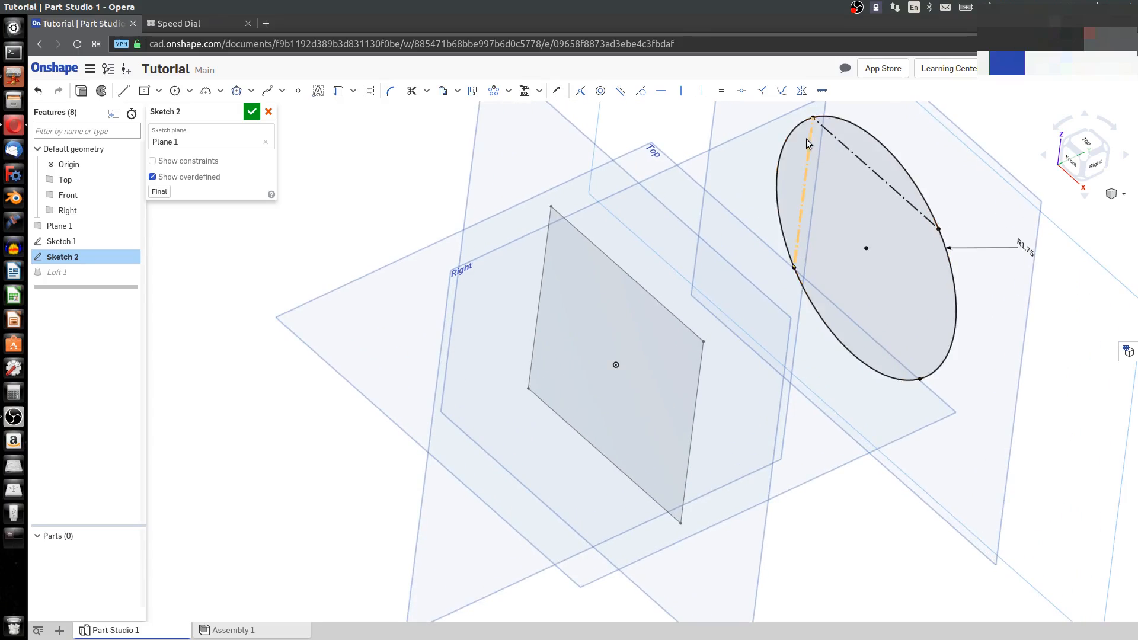
Close the circle sketch and roll the feature history back to just before Loft 1
left_click(268, 113)
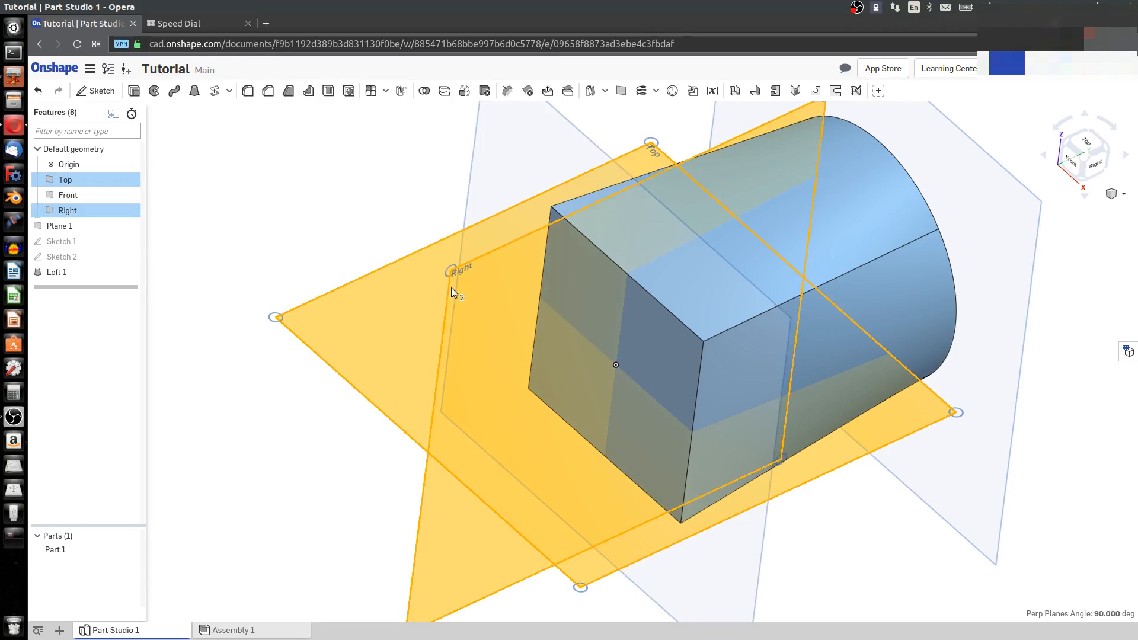
left_click(346, 208)
left_click(485, 256)
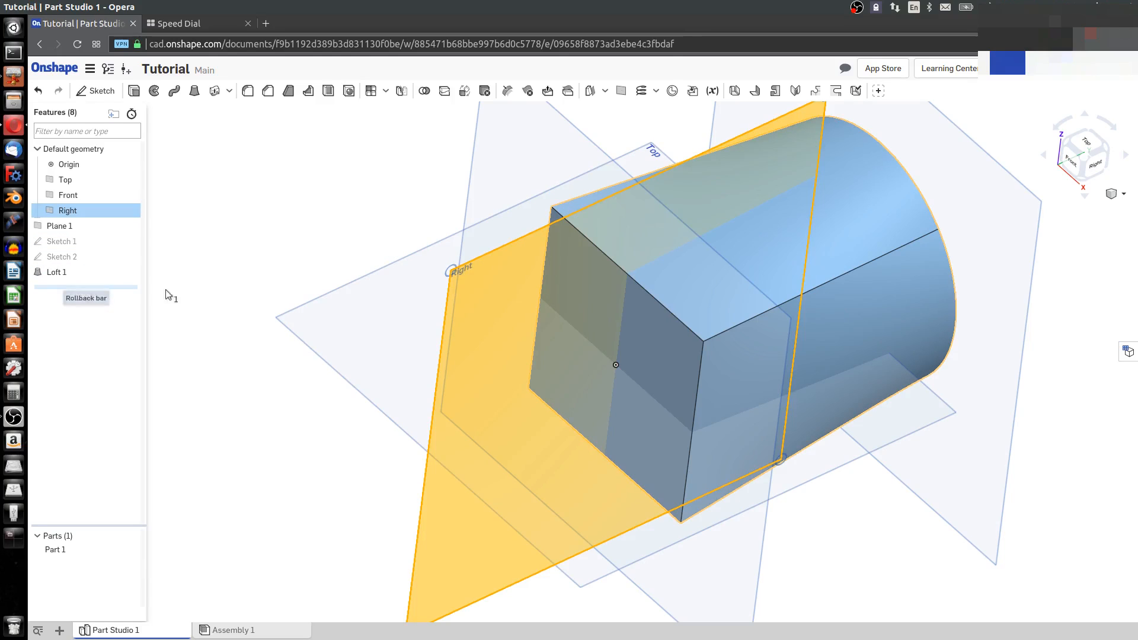
left_click(315, 248)
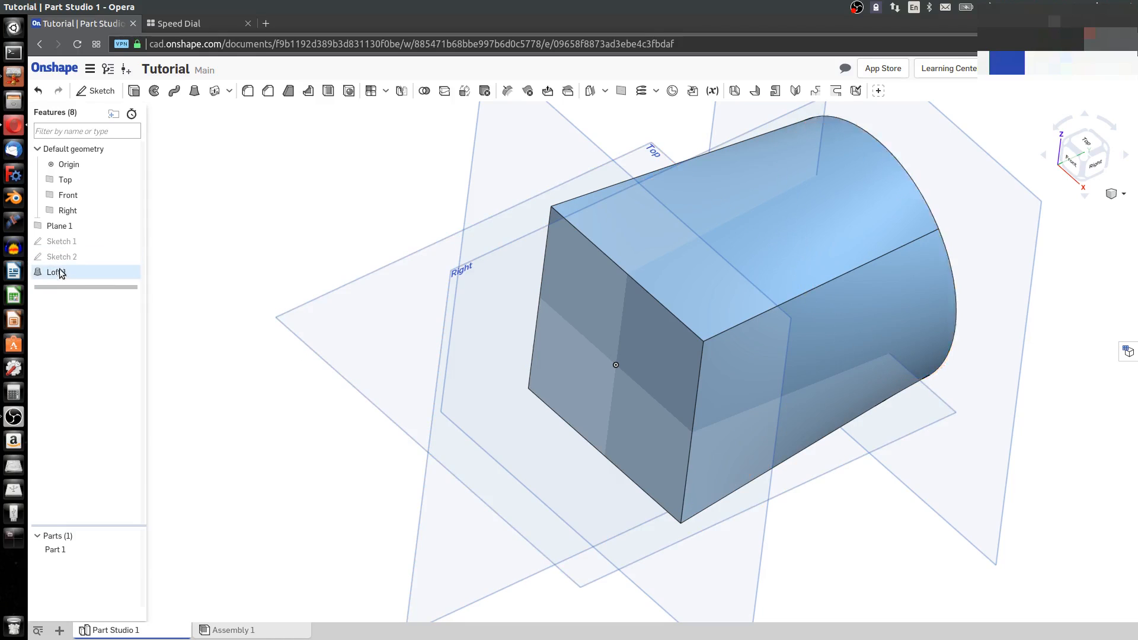
left_click_drag(79, 288, 79, 272)
scroll(596, 361, "down", 2)
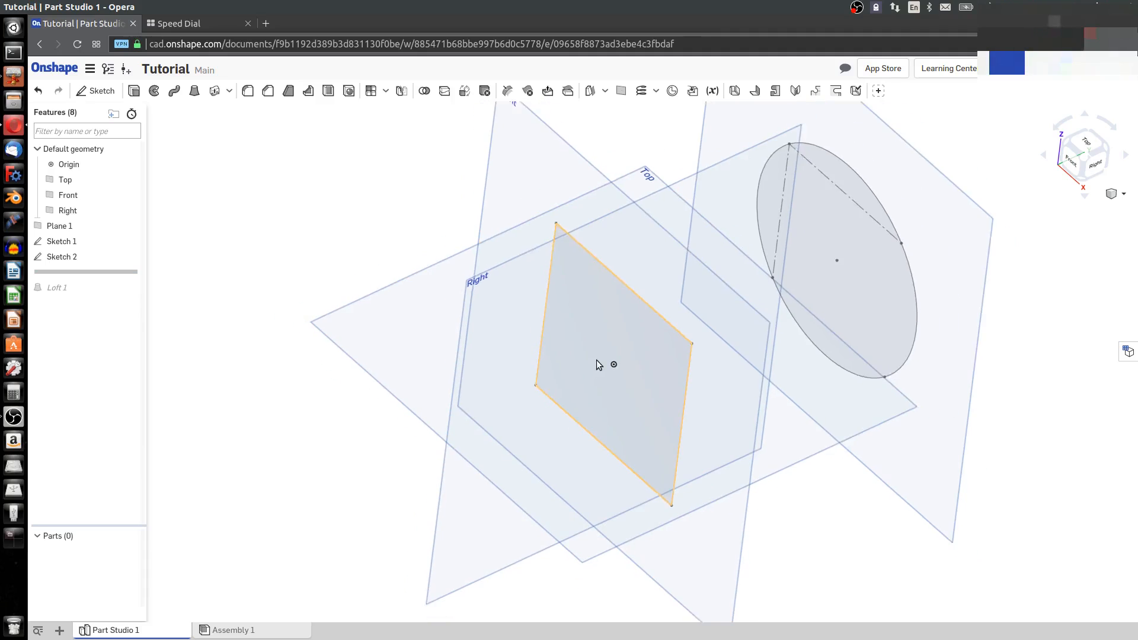
scroll(756, 204, "up", 1)
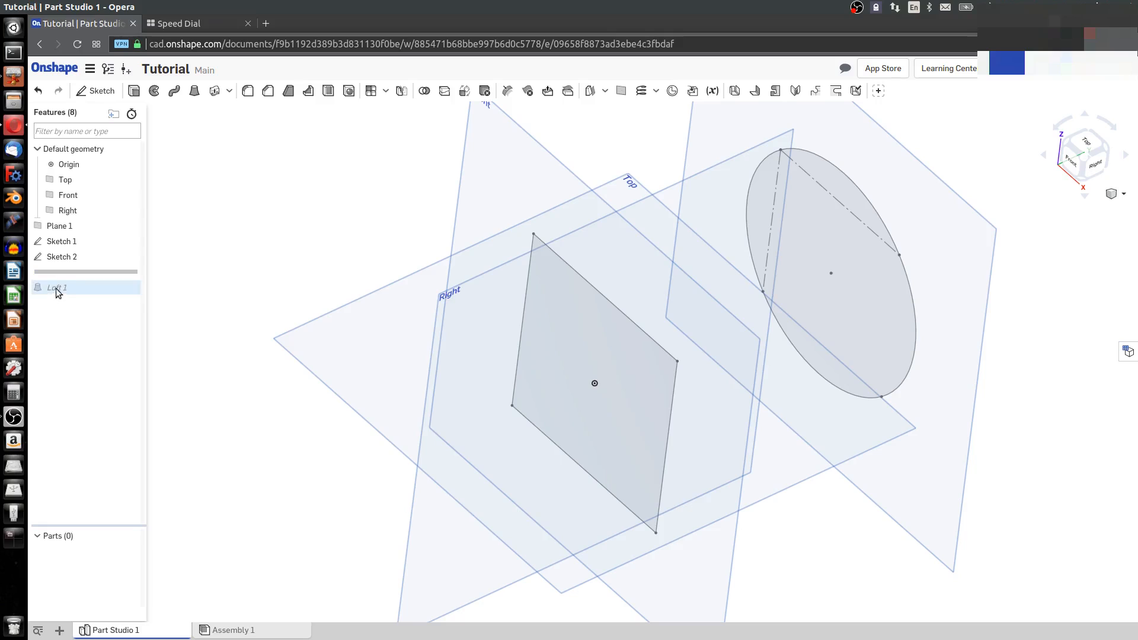
Start a new sketch on the Right plane
left_click(464, 284)
left_click(95, 91)
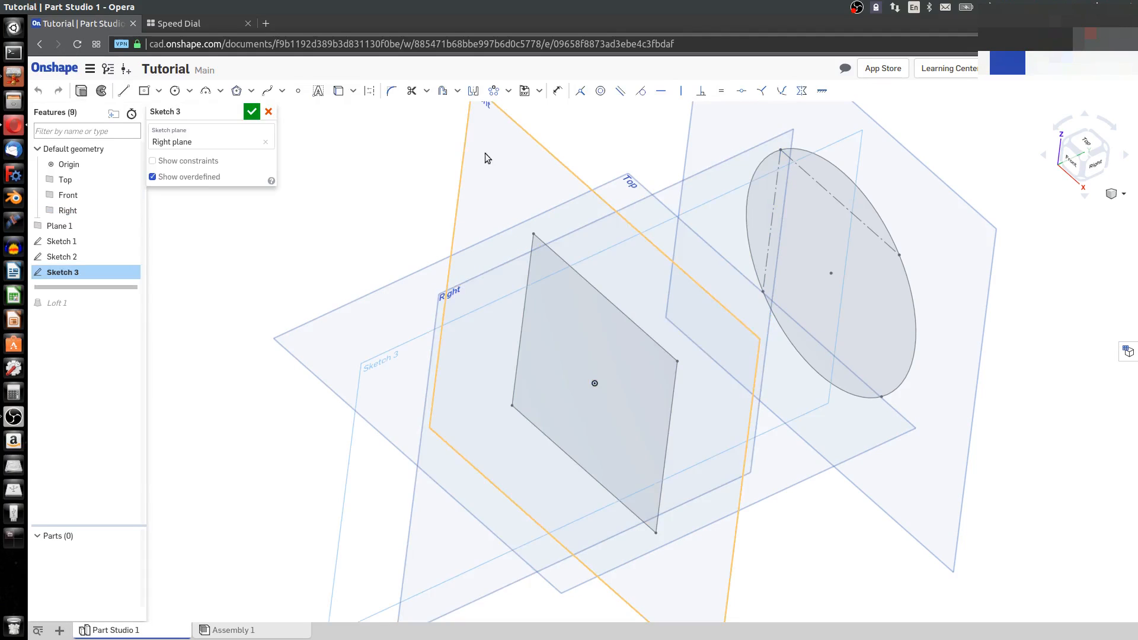
scroll(385, 176, "up", 1)
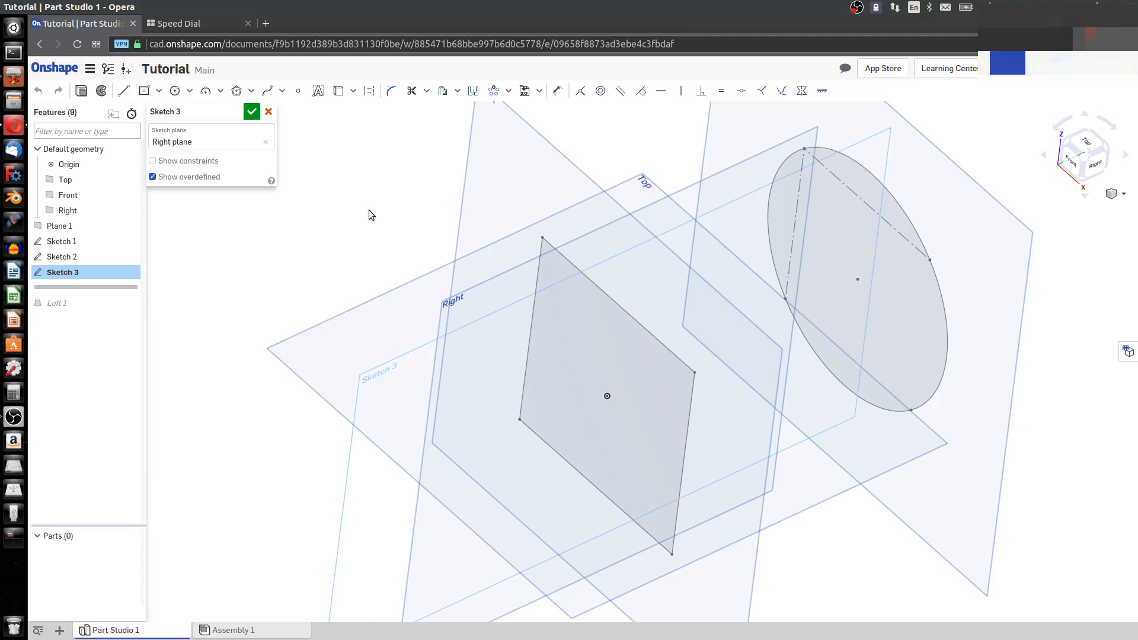
right_click(447, 329)
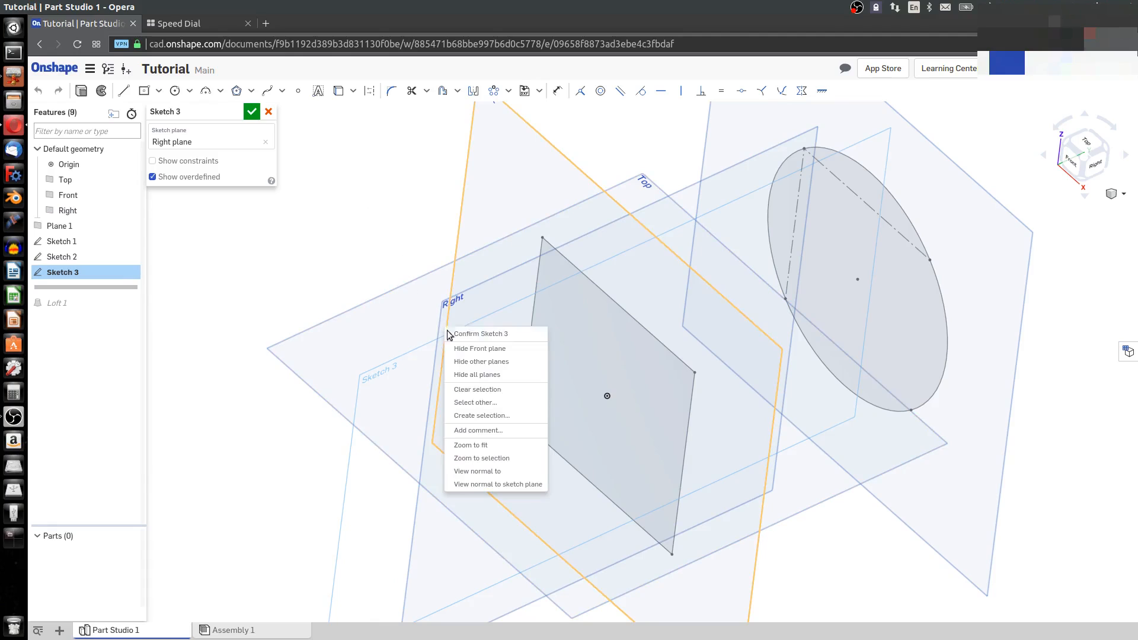
left_click(499, 484)
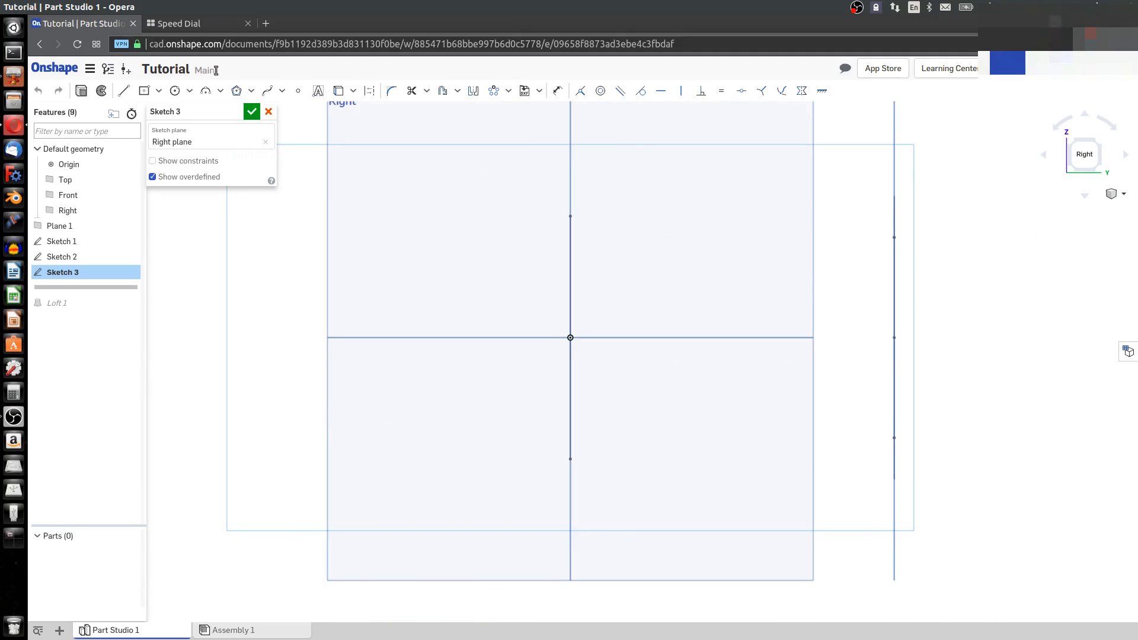
Draw a downward-bowing three-point arc spanning from near the square's top edge to near the top of the circle
left_click(206, 92)
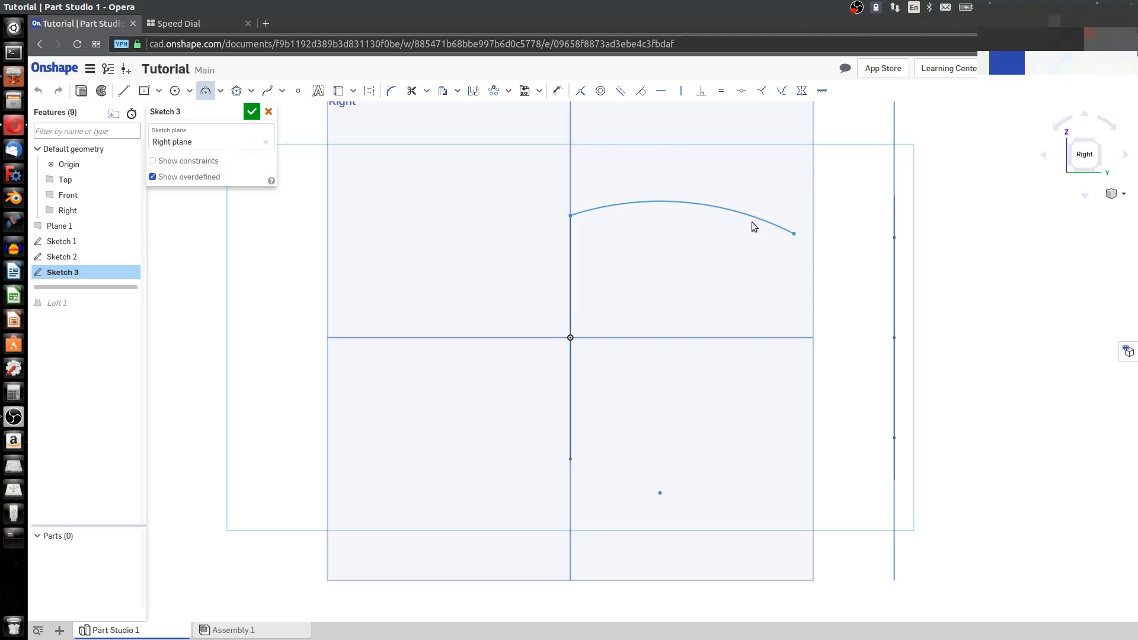
key("Escape")
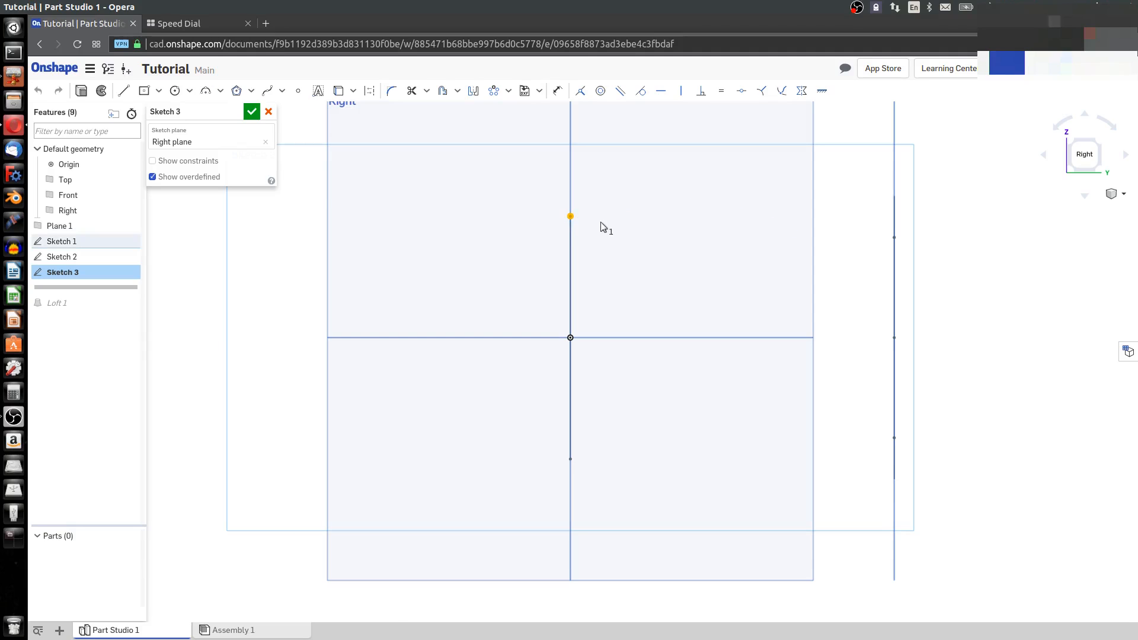
left_click(206, 91)
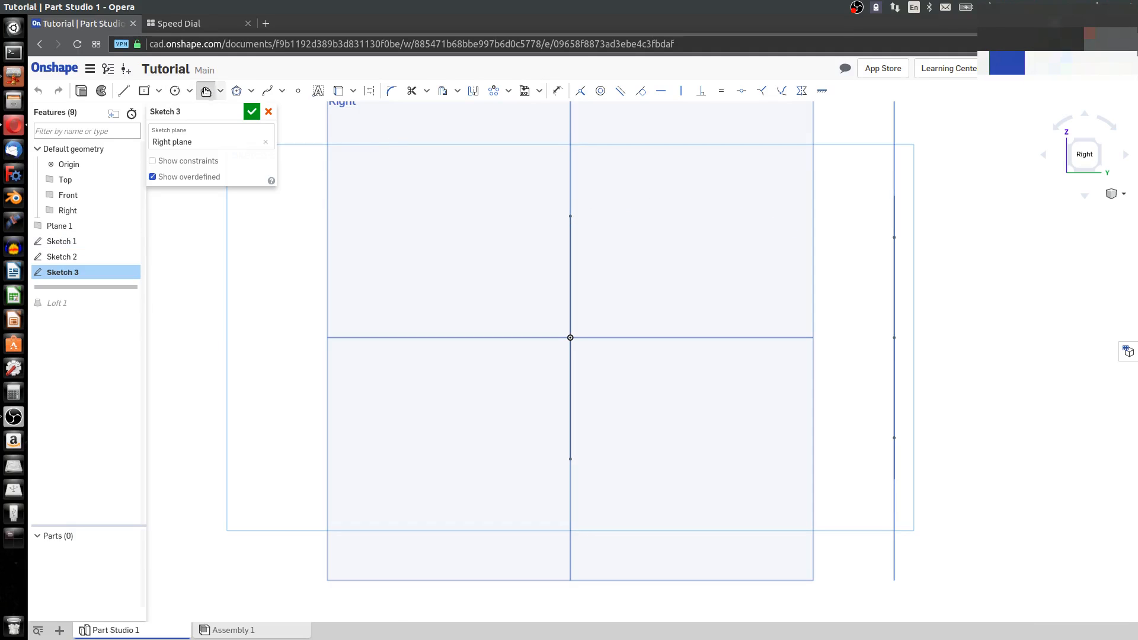
left_click(601, 217)
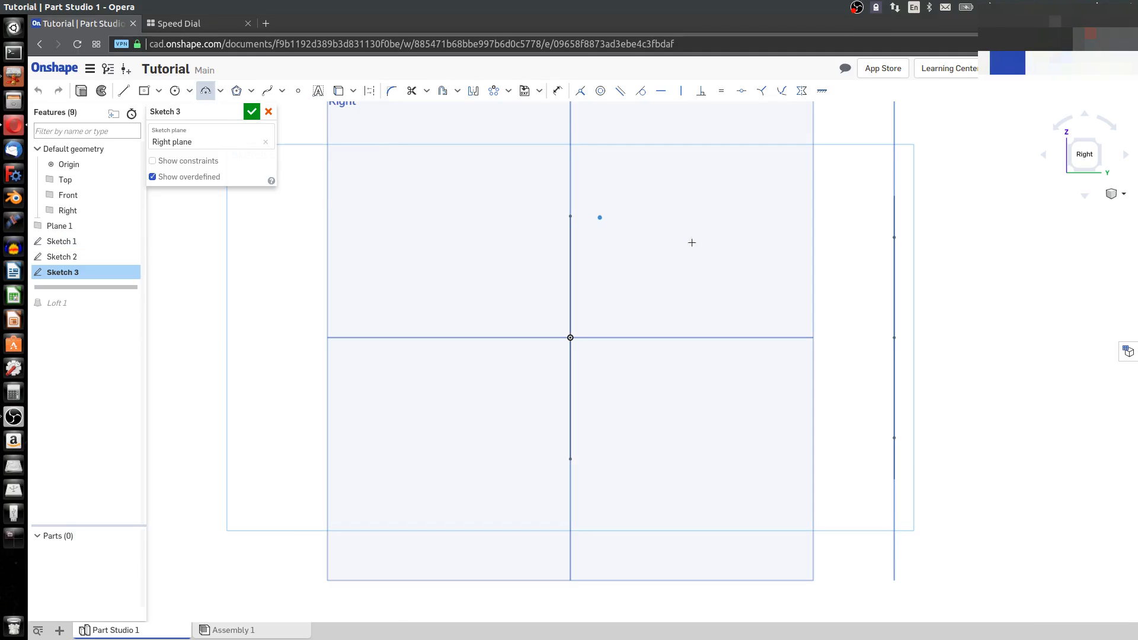
left_click(870, 203)
left_click(777, 231)
key("Escape")
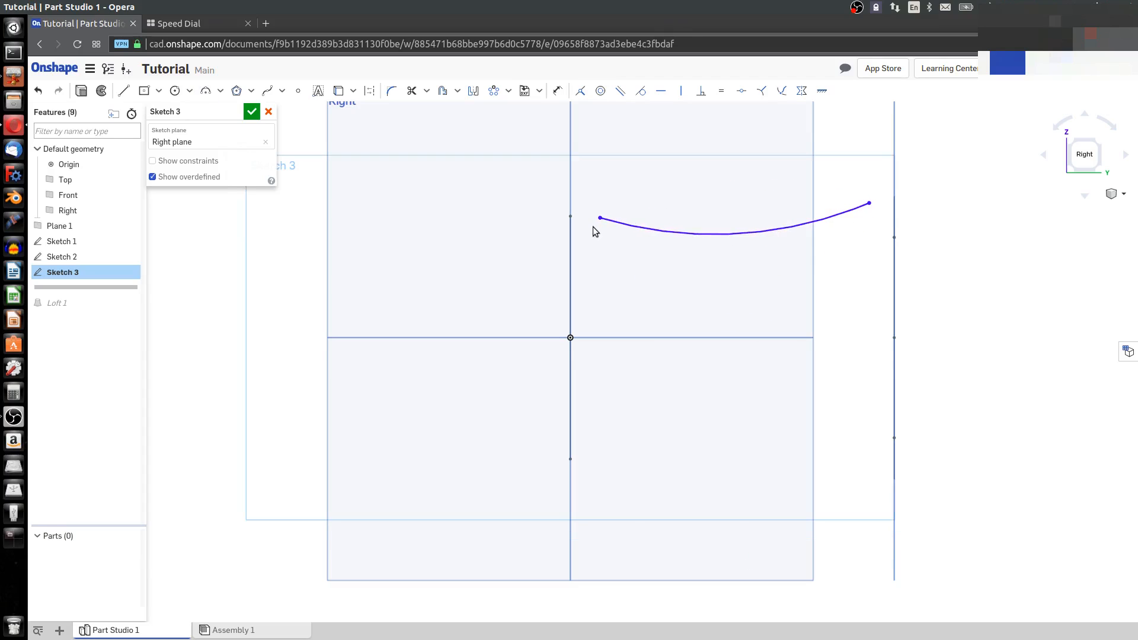
Make the arc's front endpoint coincident with the midpoint of the square's top edge
left_click(600, 219)
left_click(572, 219)
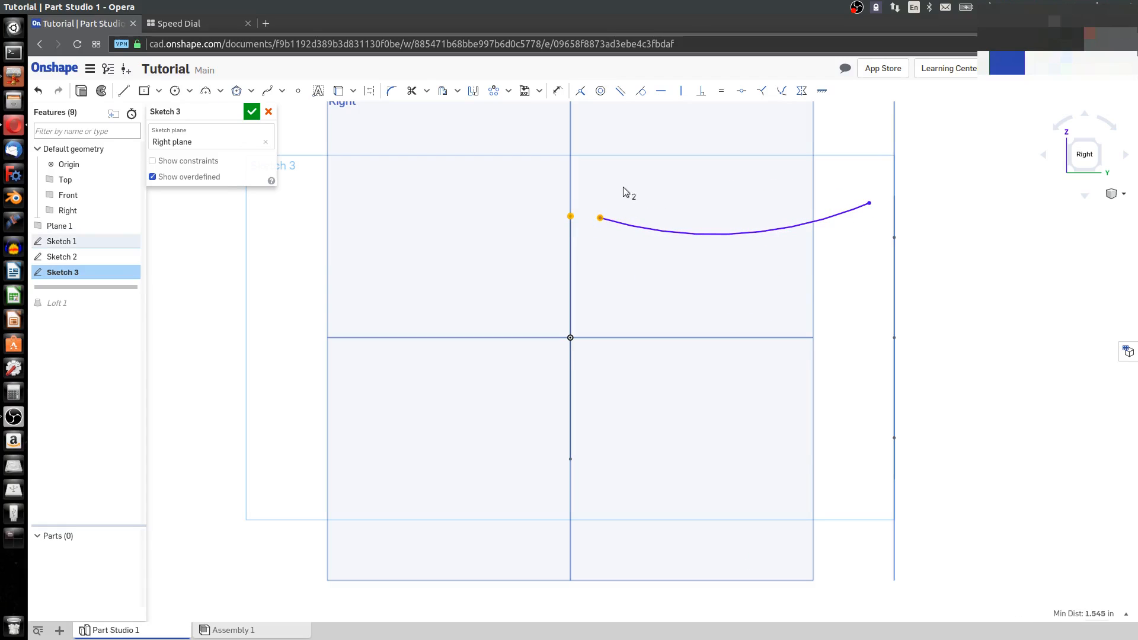
left_click(580, 91)
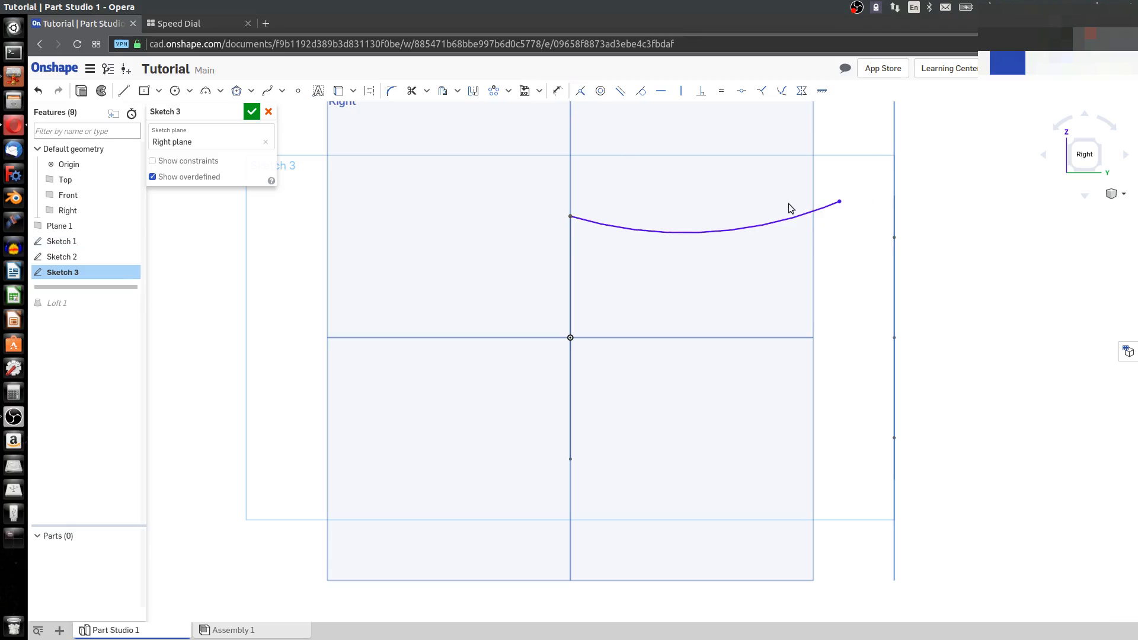
Make the arc's rear endpoint coincident with the topmost point of the circle
left_click(895, 196)
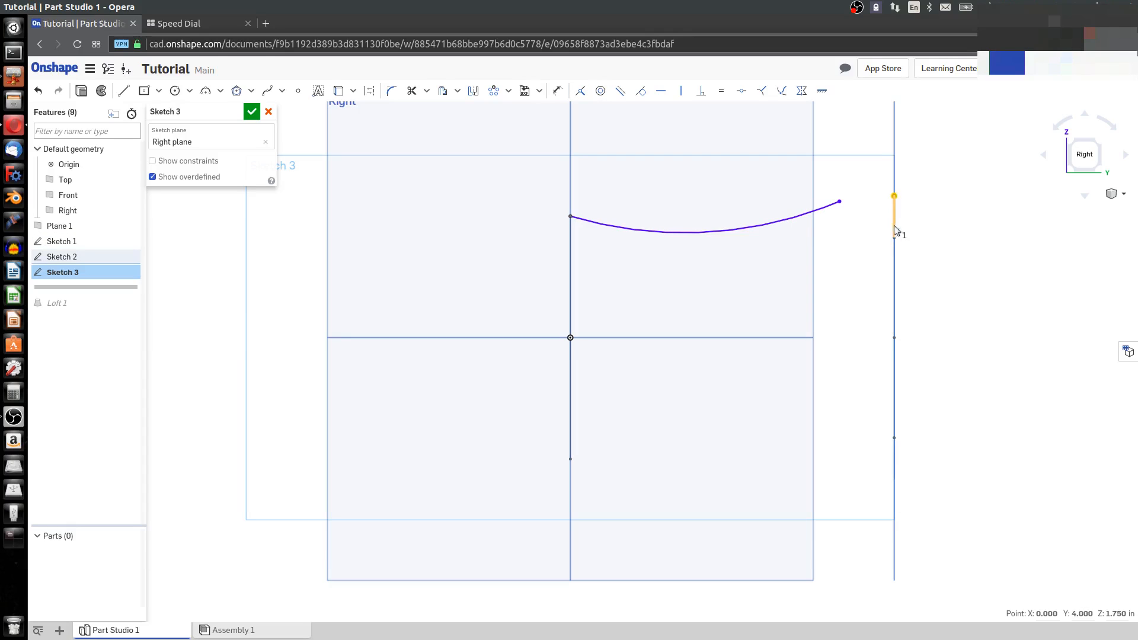
left_click(1067, 141)
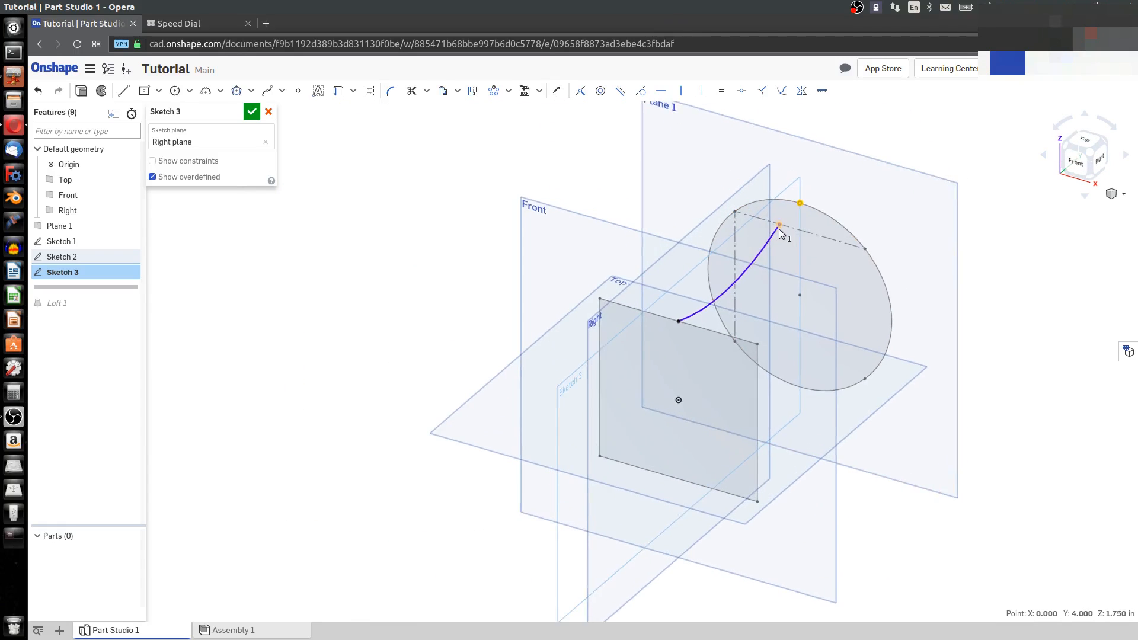
scroll(779, 229, "up", 1)
left_click(779, 226)
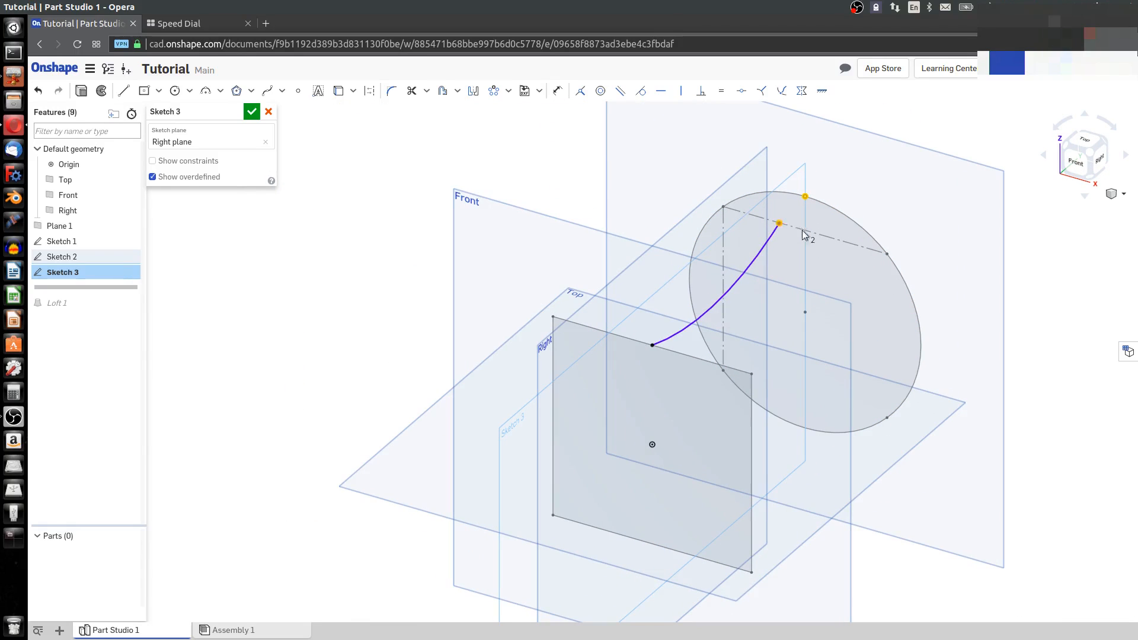
left_click(580, 91)
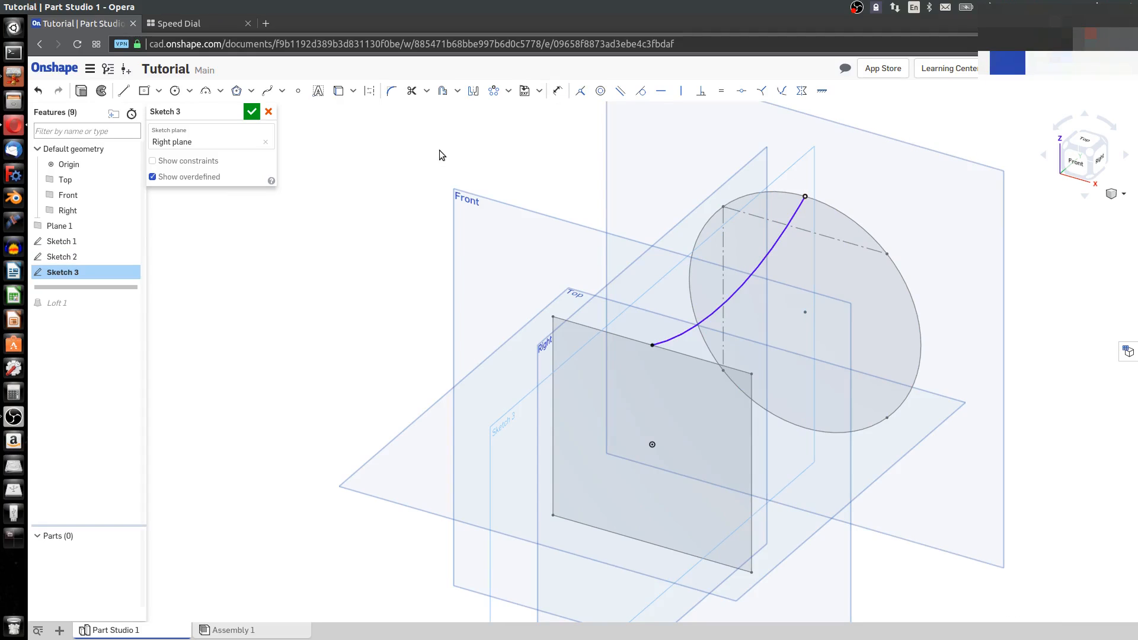
Add a radius dimension of 6 in to the arc
left_click(557, 91)
left_click(756, 274)
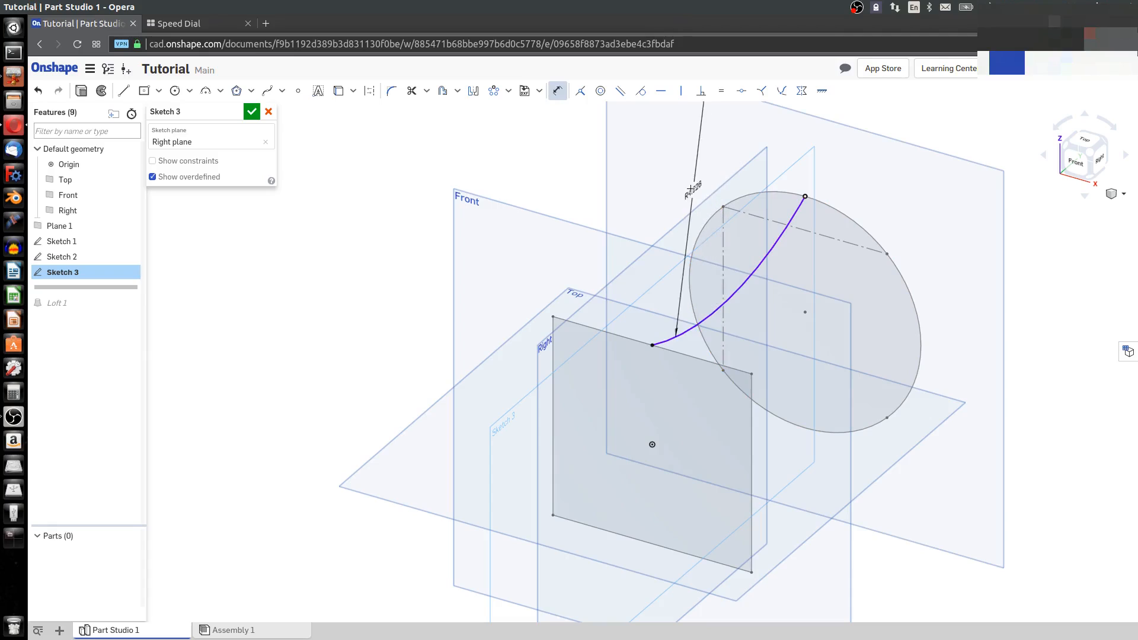
left_click(691, 188)
type("6")
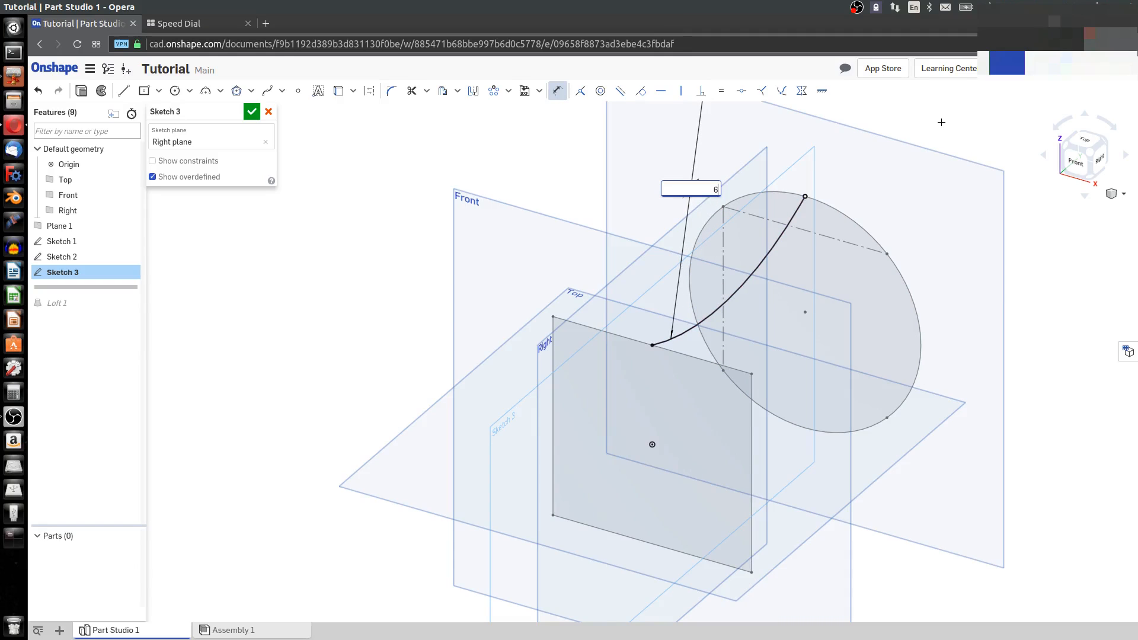
key("Return")
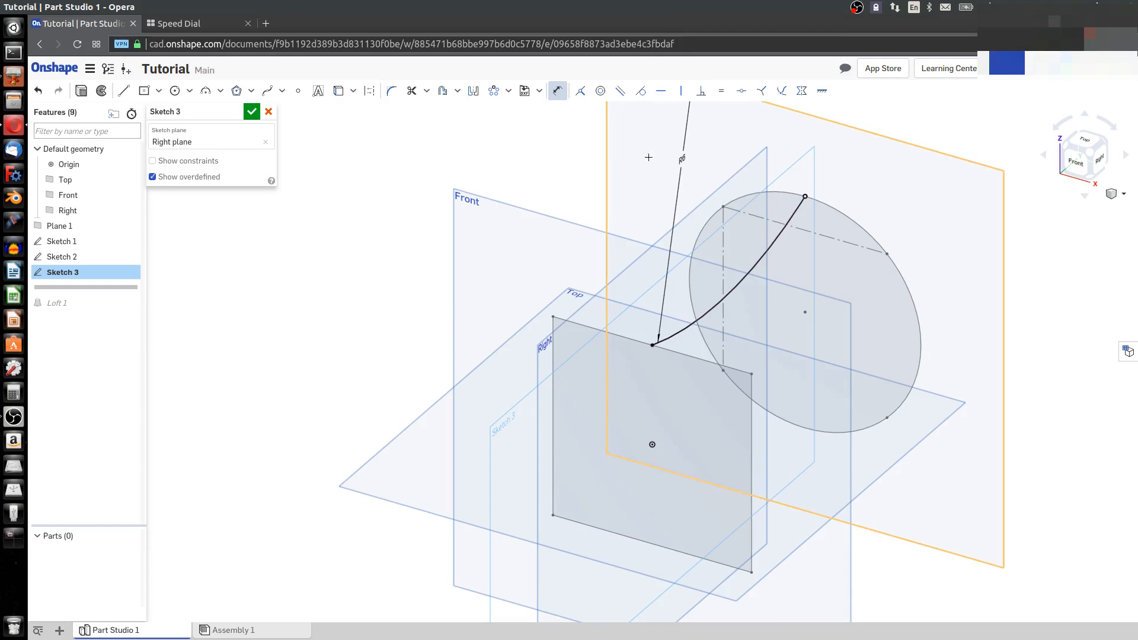
key("Escape")
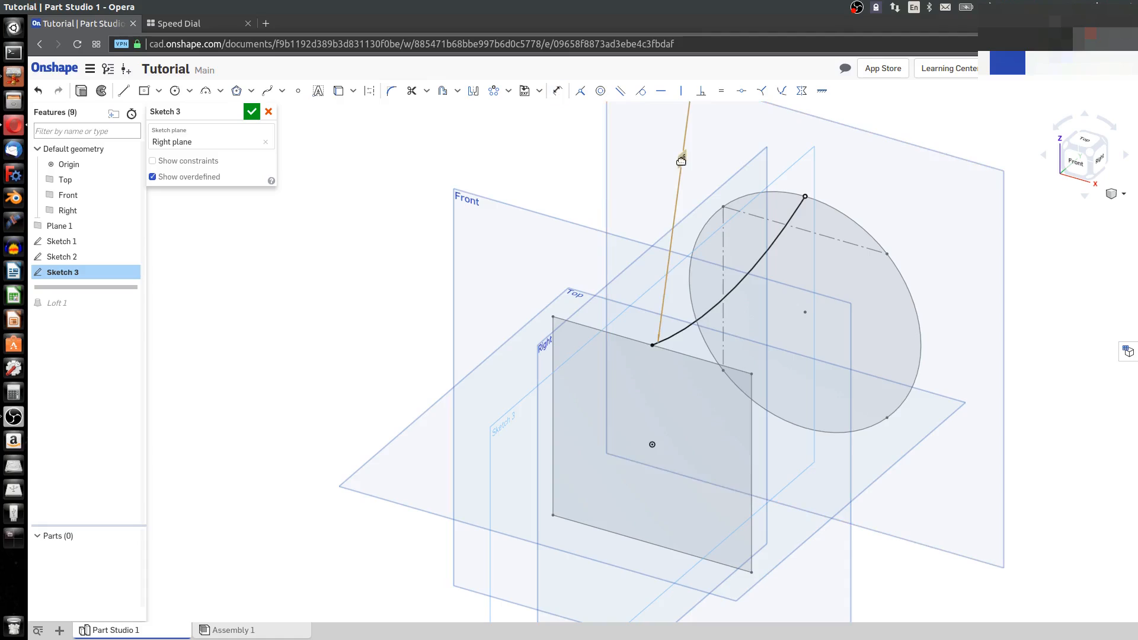
Change the arc's radius to 3 in and accept the sketch
double_click(682, 159)
type("3")
key("Return")
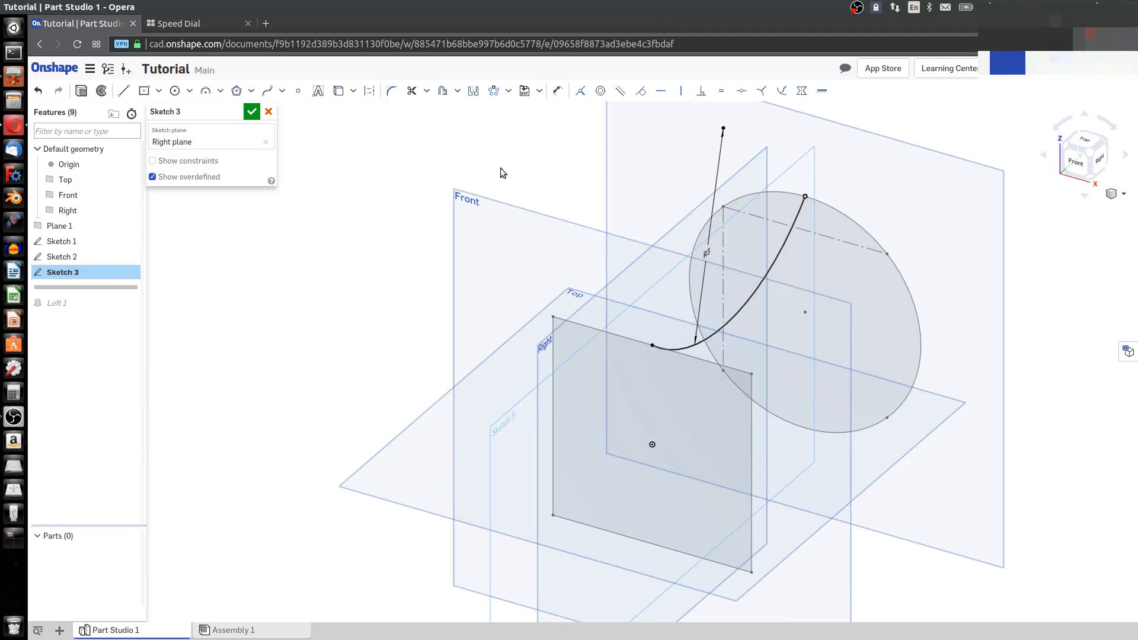
left_click(252, 111)
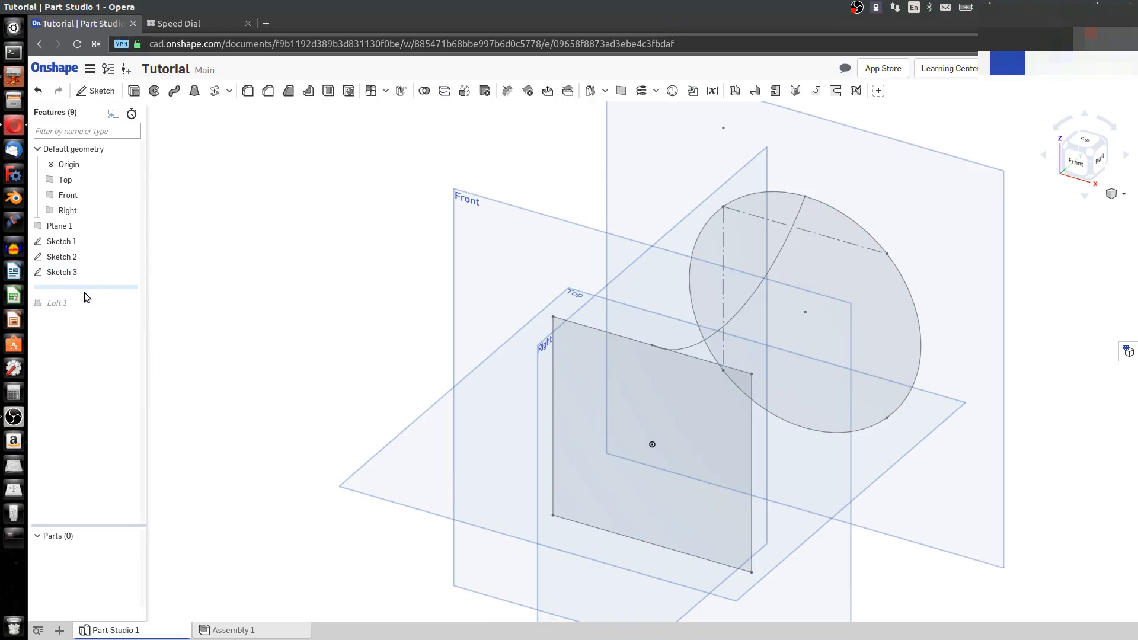
Roll the feature history forward to include Loft 1 and select the arc on the lofted solid
left_click_drag(85, 290, 80, 312)
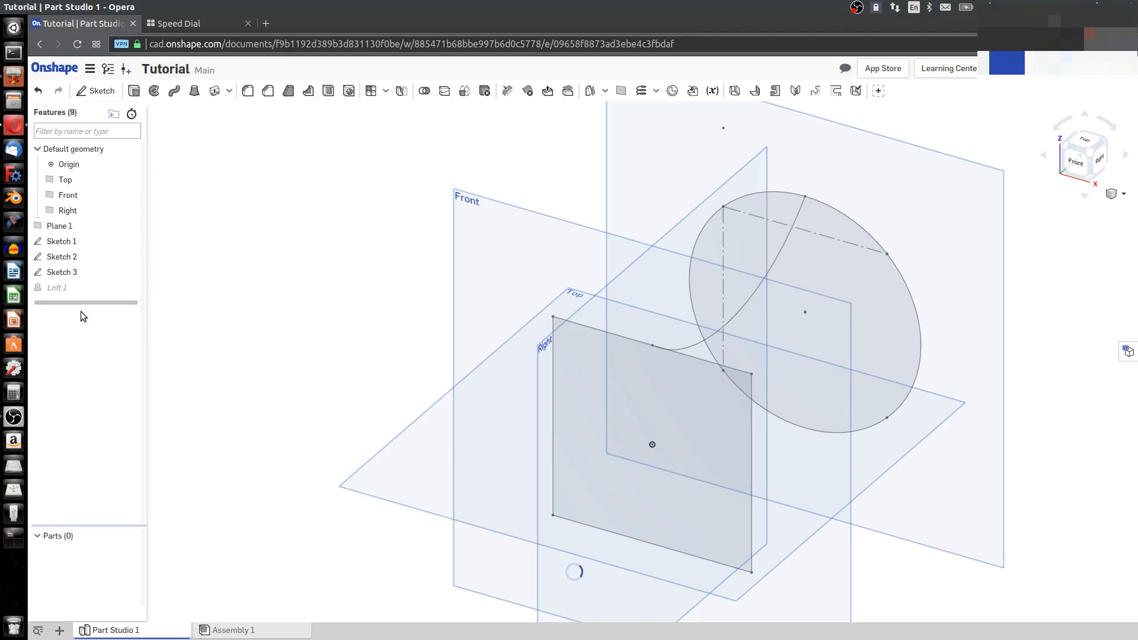
scroll(748, 311, "up", 1)
scroll(746, 311, "down", 2)
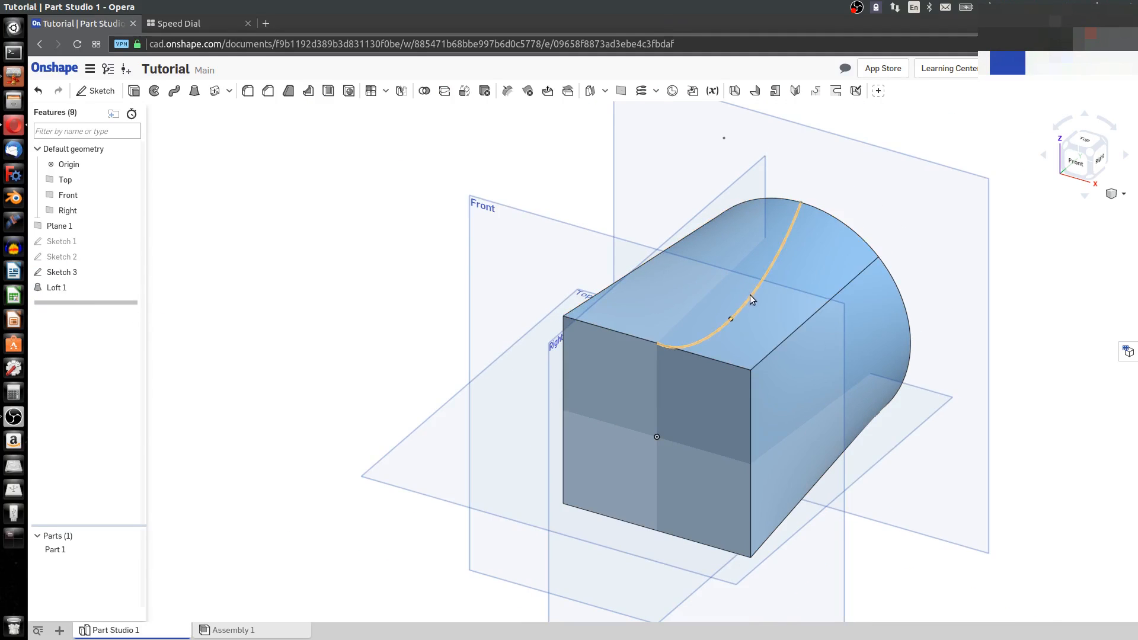
left_click(752, 285)
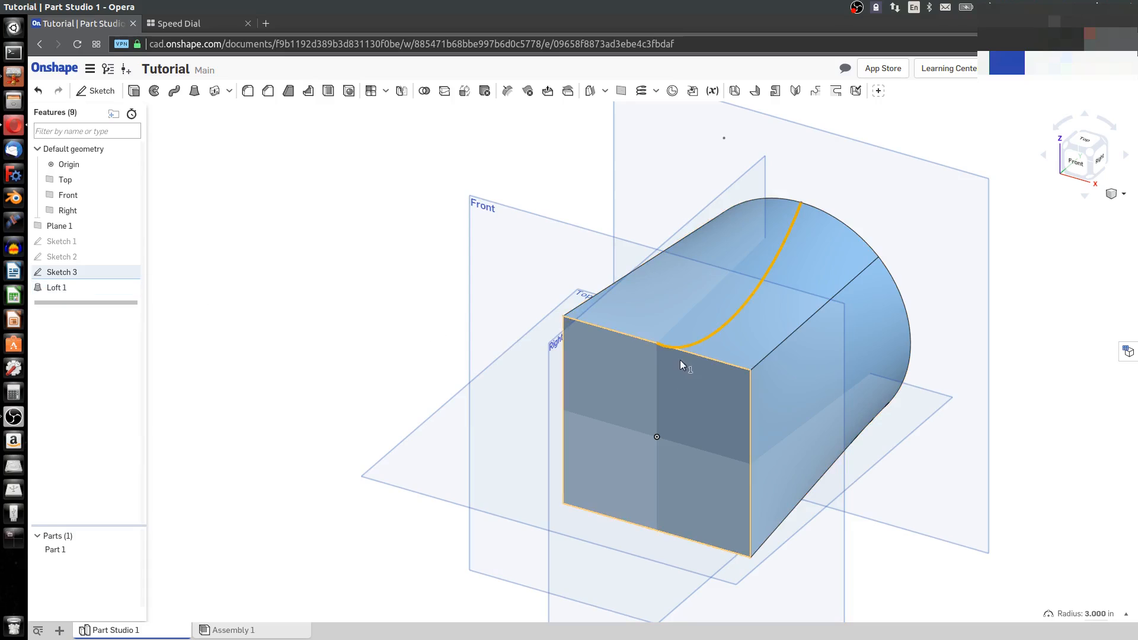
Edit Loft 1 to enable guides and continuity, use the Sketch 3 arc as the guide, and accept the loft
right_click(56, 292)
left_click(75, 315)
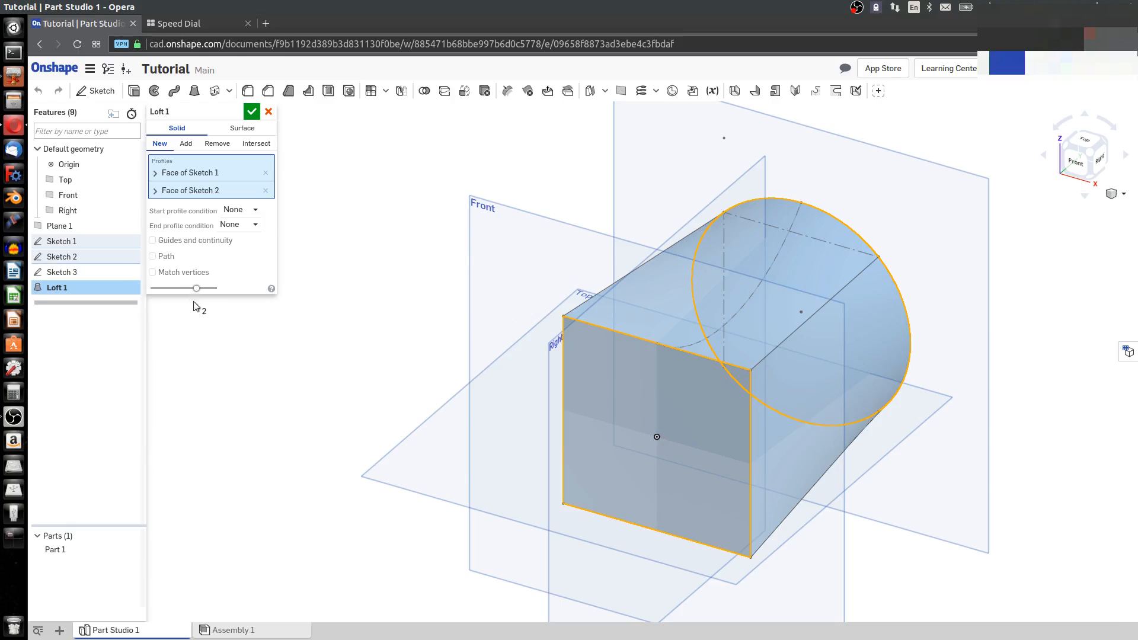
left_click(152, 240)
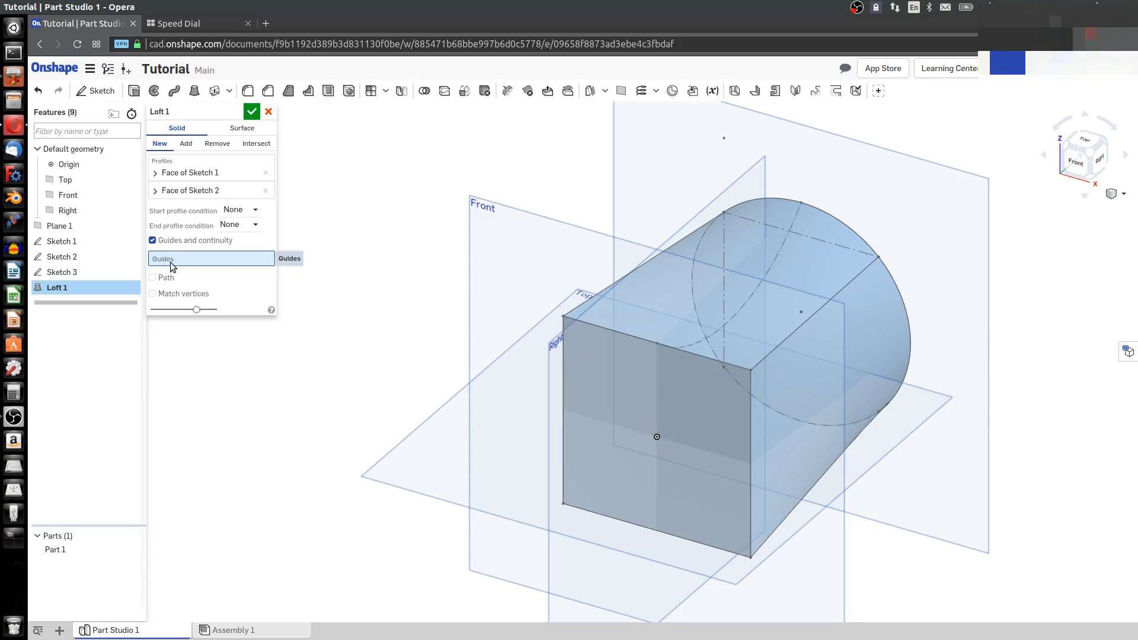
left_click(730, 317)
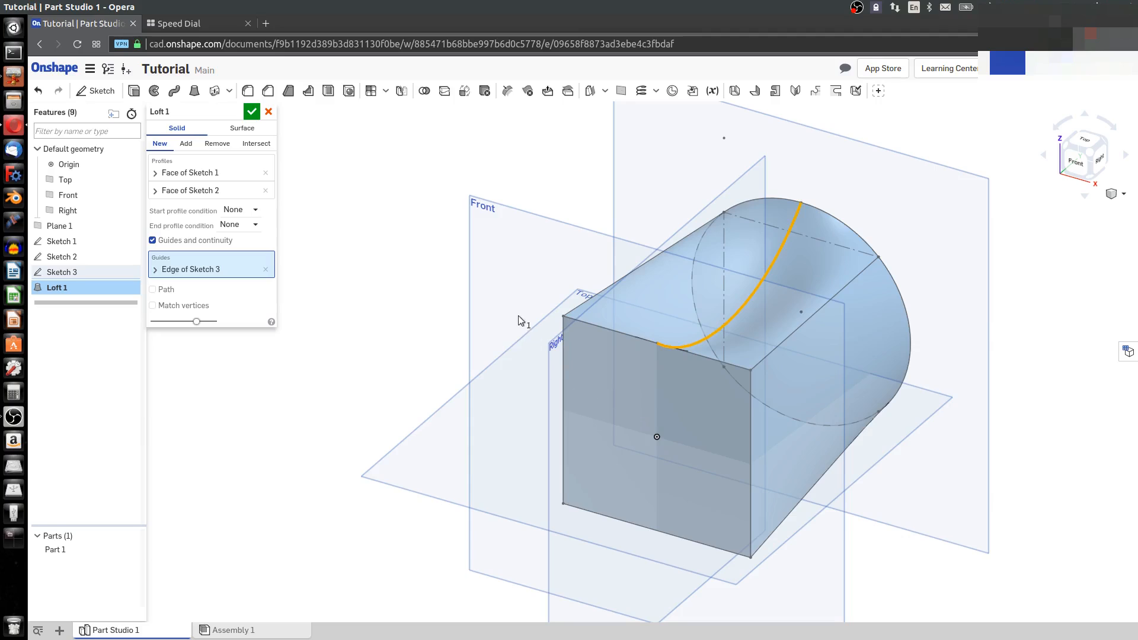
scroll(749, 300, "up", 2)
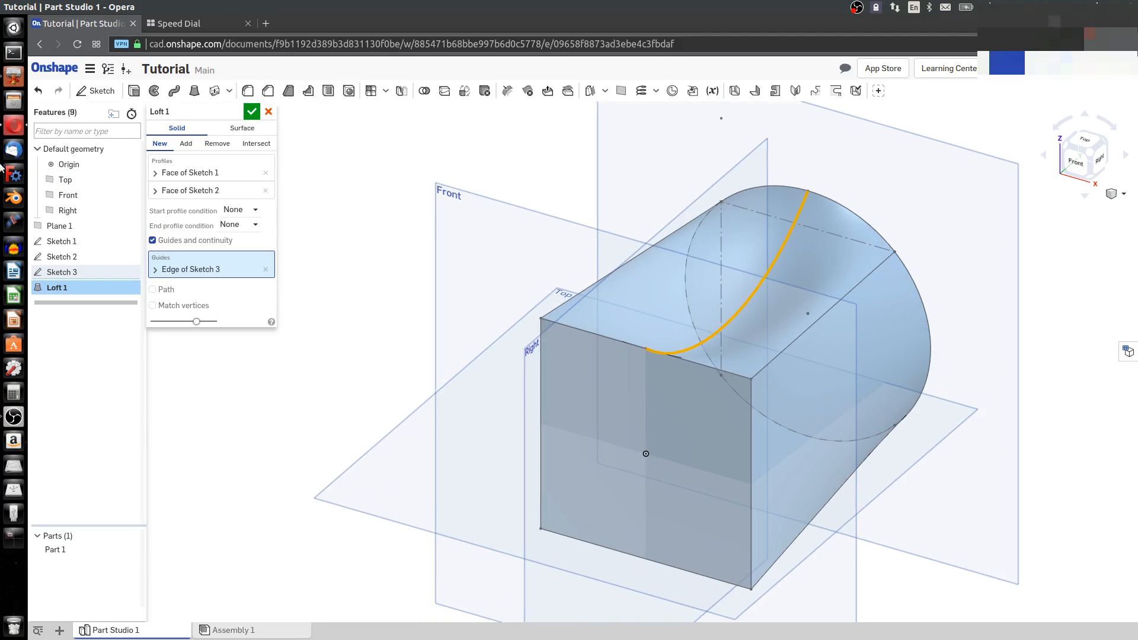
left_click(252, 112)
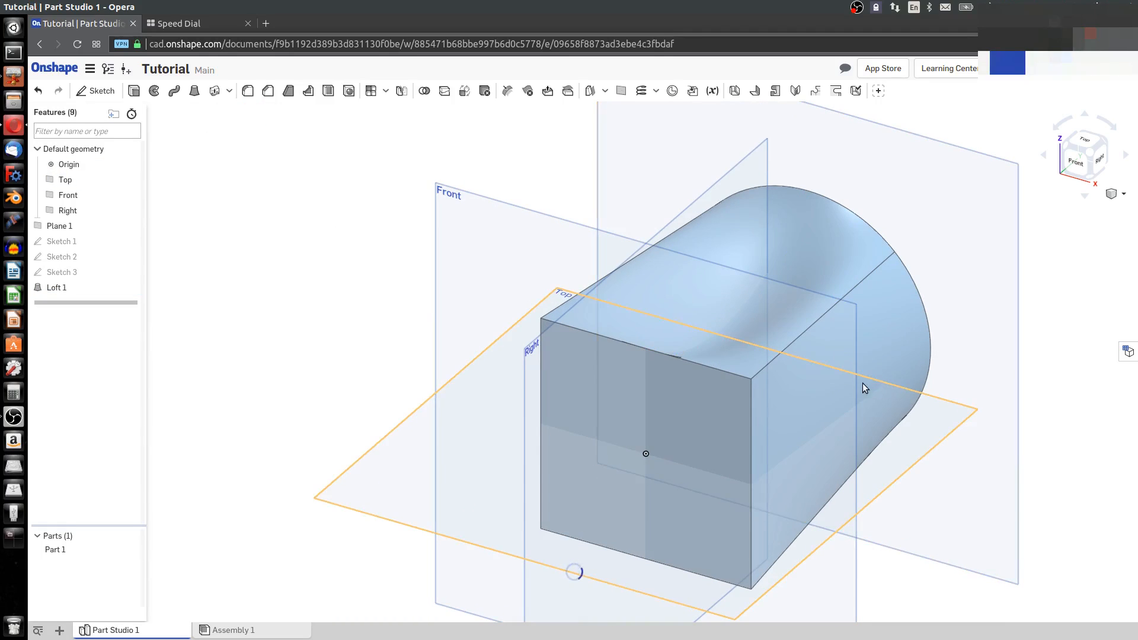
left_click(1098, 158)
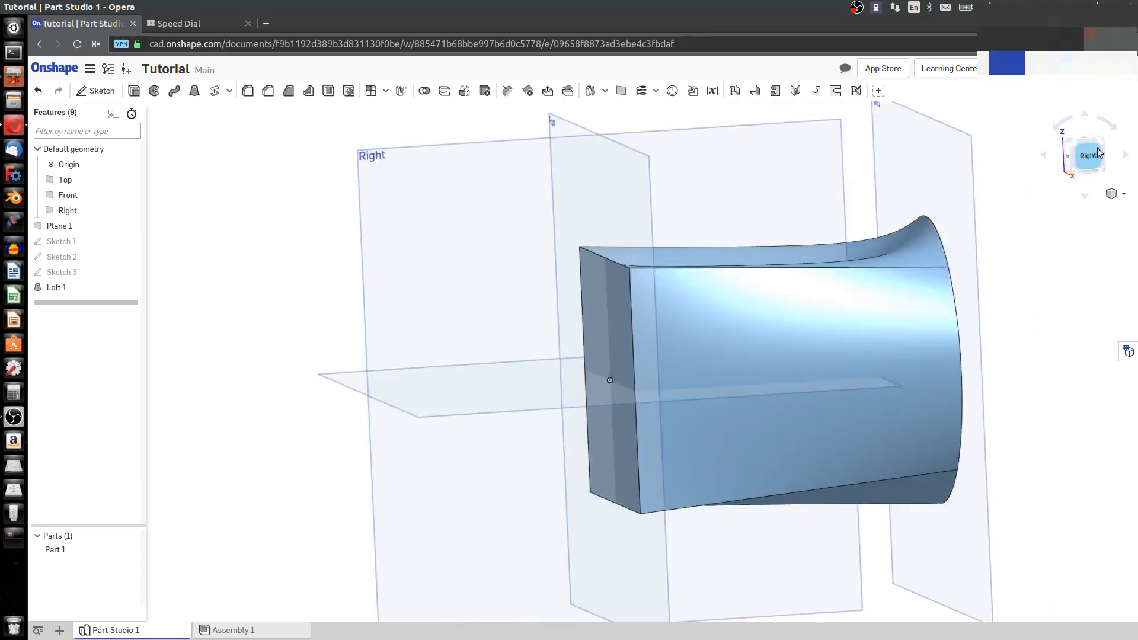
Examine the guided loft from below and from an angled view of its square end and concave upper face
left_click(1088, 116)
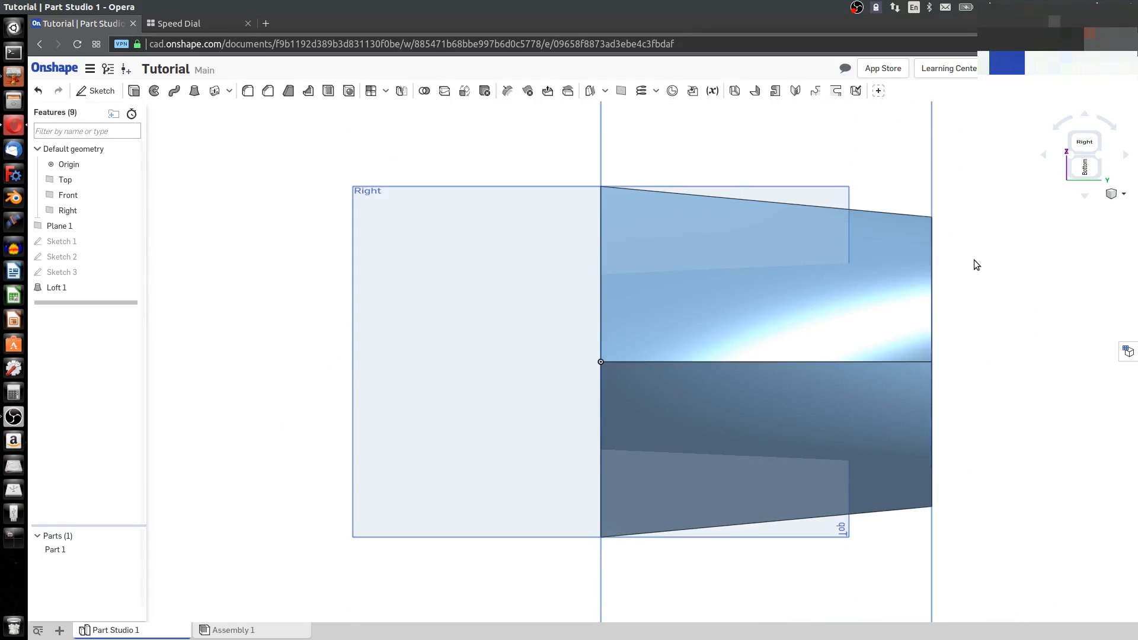
right_click_drag(989, 259, 1067, 356)
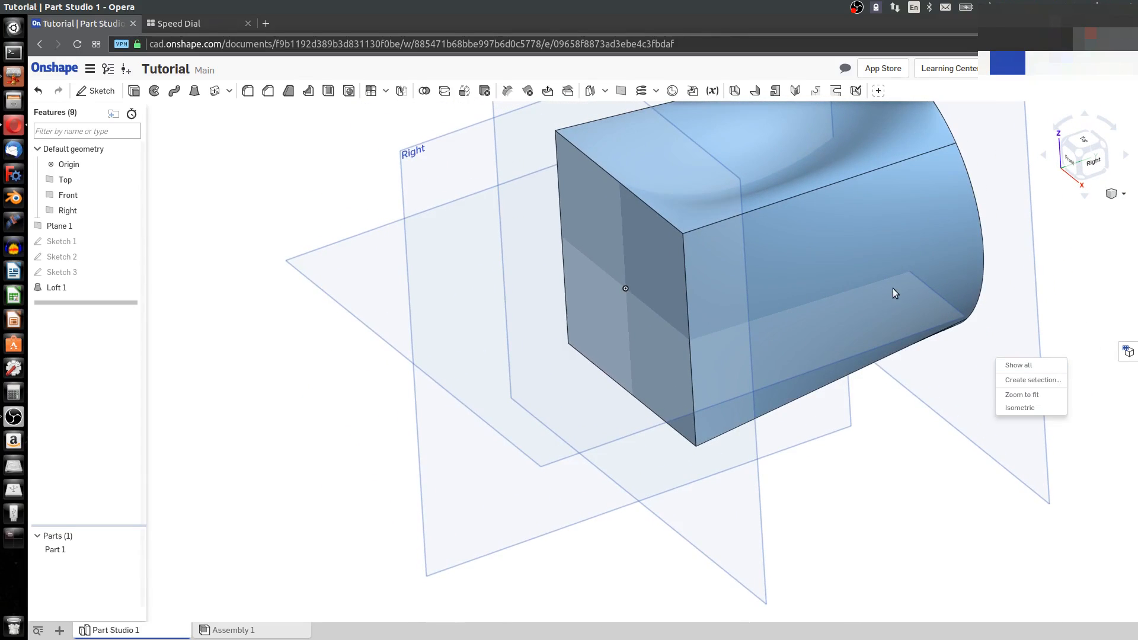
left_click(367, 297)
scroll(367, 297, "up", 2)
scroll(498, 270, "down", 4)
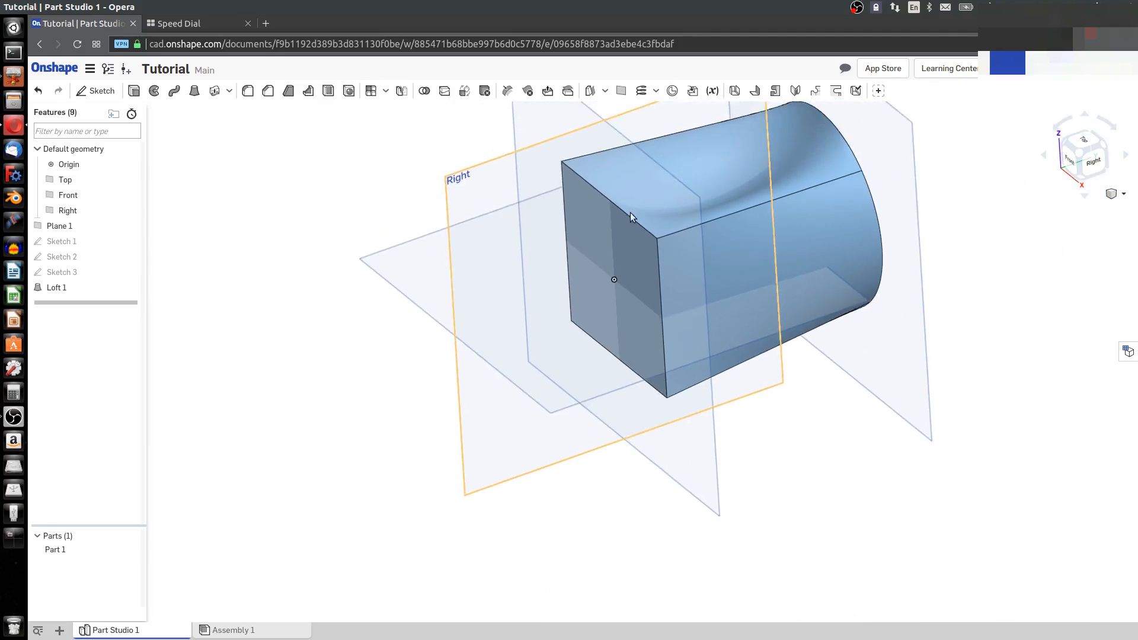
scroll(766, 126, "up", 2)
scroll(767, 126, "up", 2)
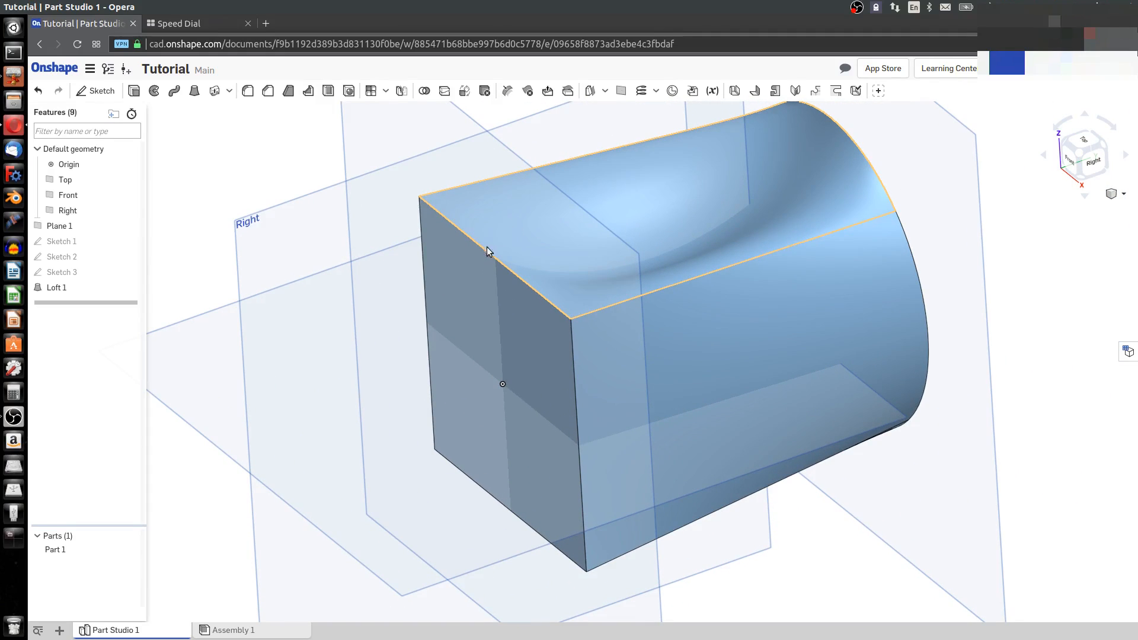
scroll(454, 274, "down", 1)
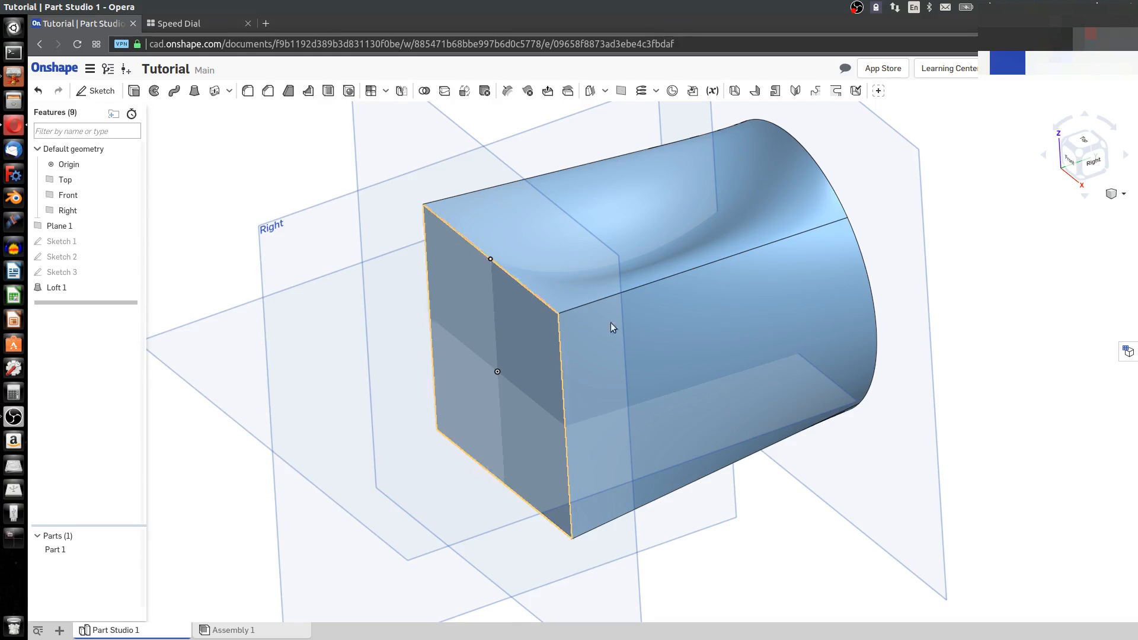
Fillet the upper edge of the loft's square end face with a 0.25 in radius
left_click(525, 289)
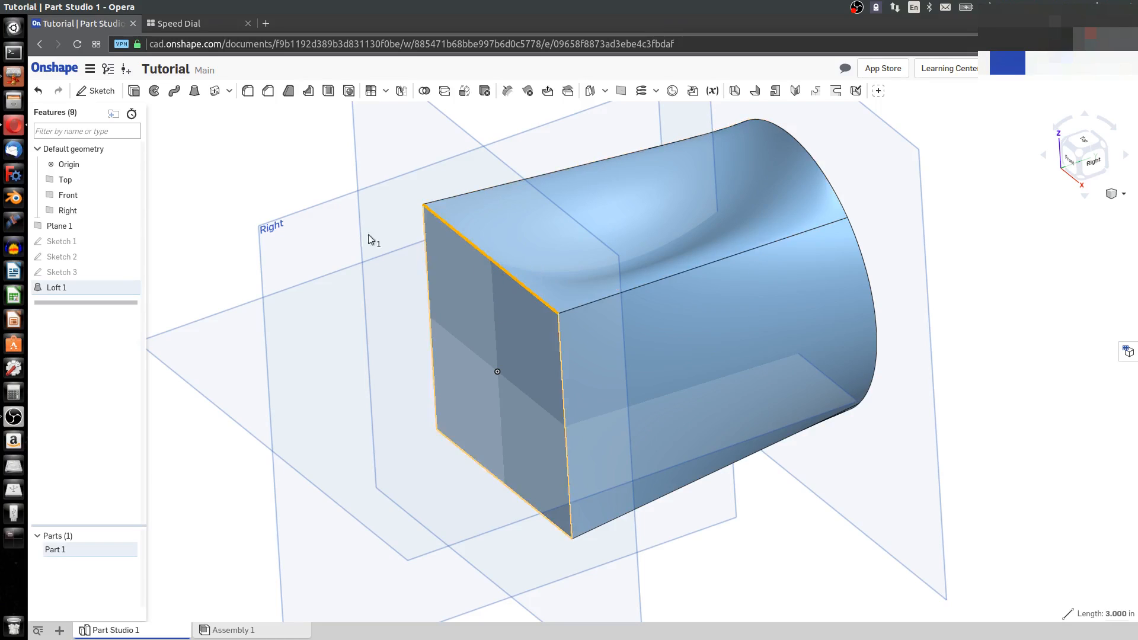
left_click(295, 187)
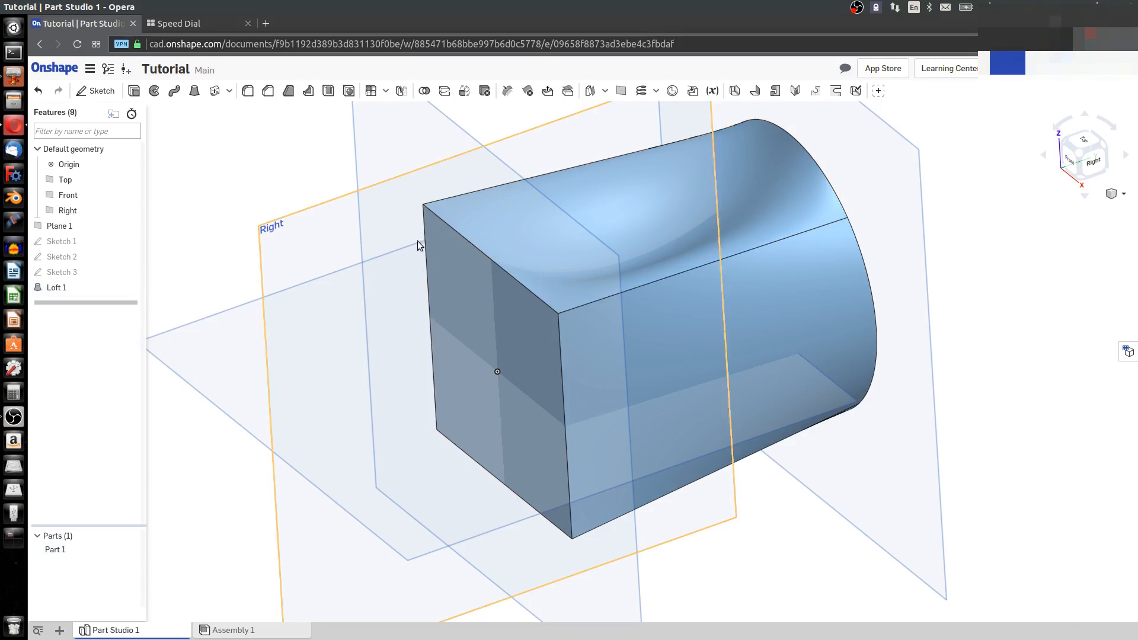
left_click(472, 250)
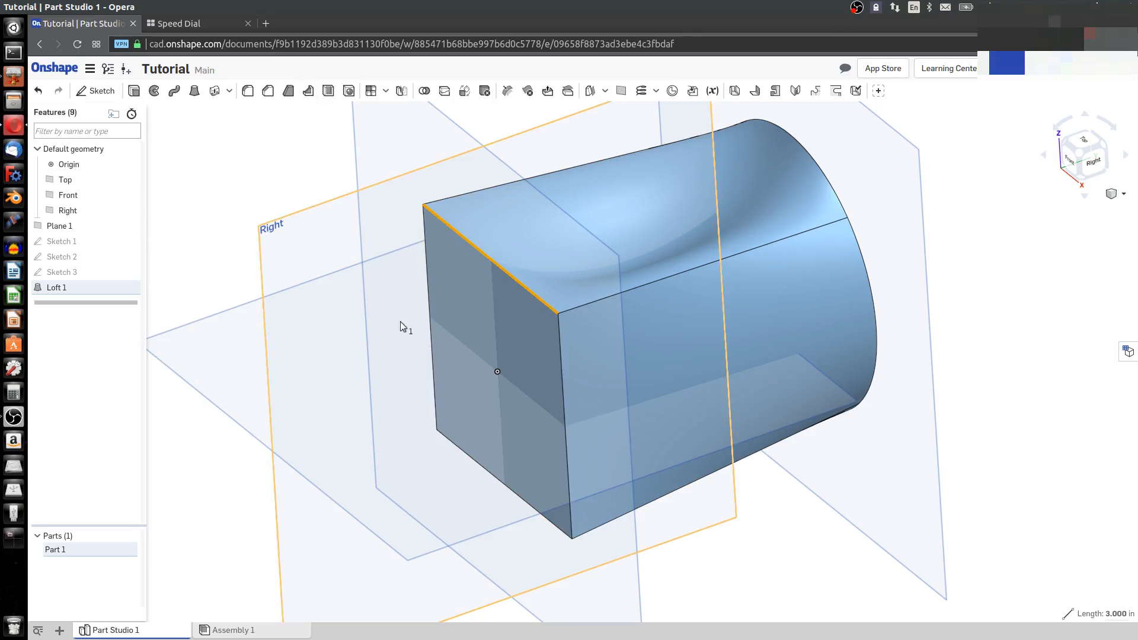
left_click(248, 91)
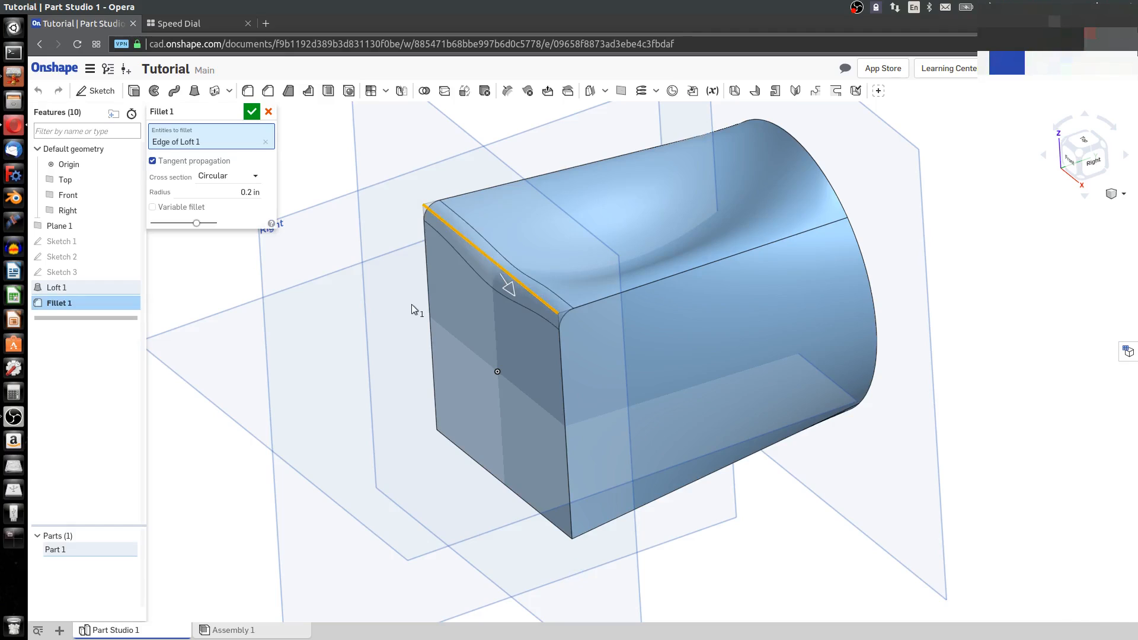
scroll(496, 300, "up", 2)
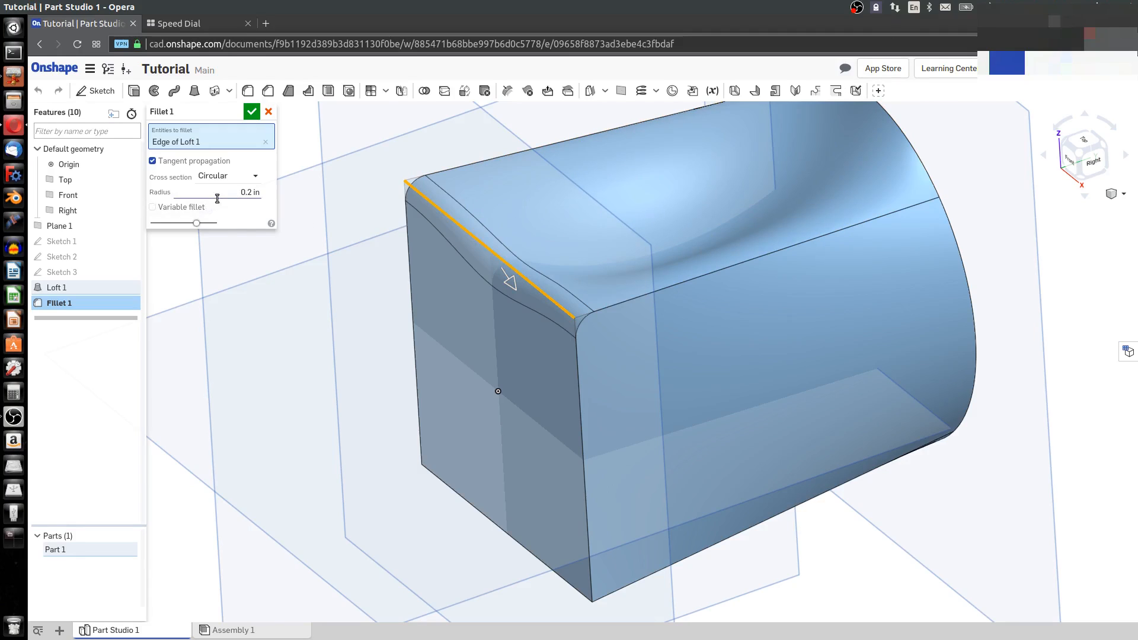
left_click(249, 192)
type("0.25")
key("Return")
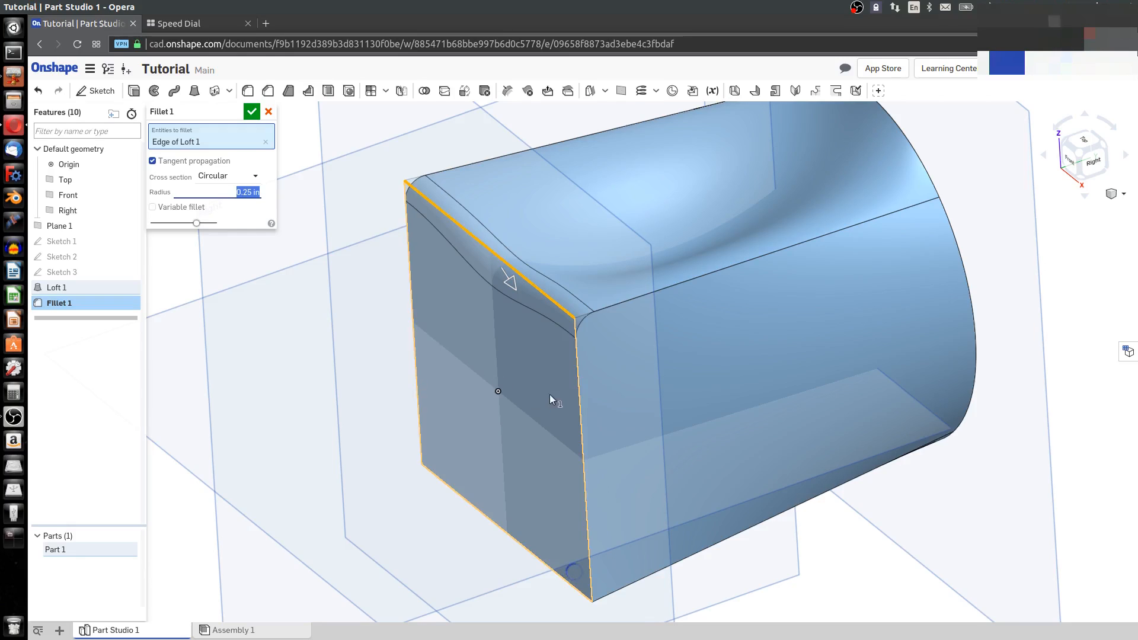
Add the other three edges of the square end face to the fillet and accept it
left_click(580, 402)
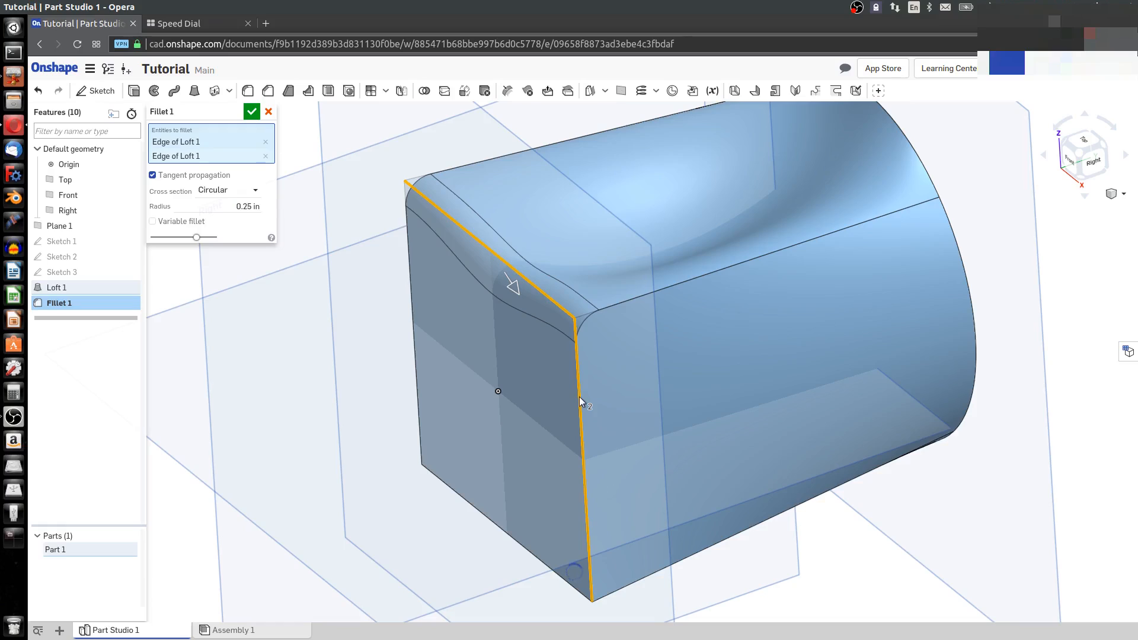
left_click(519, 545)
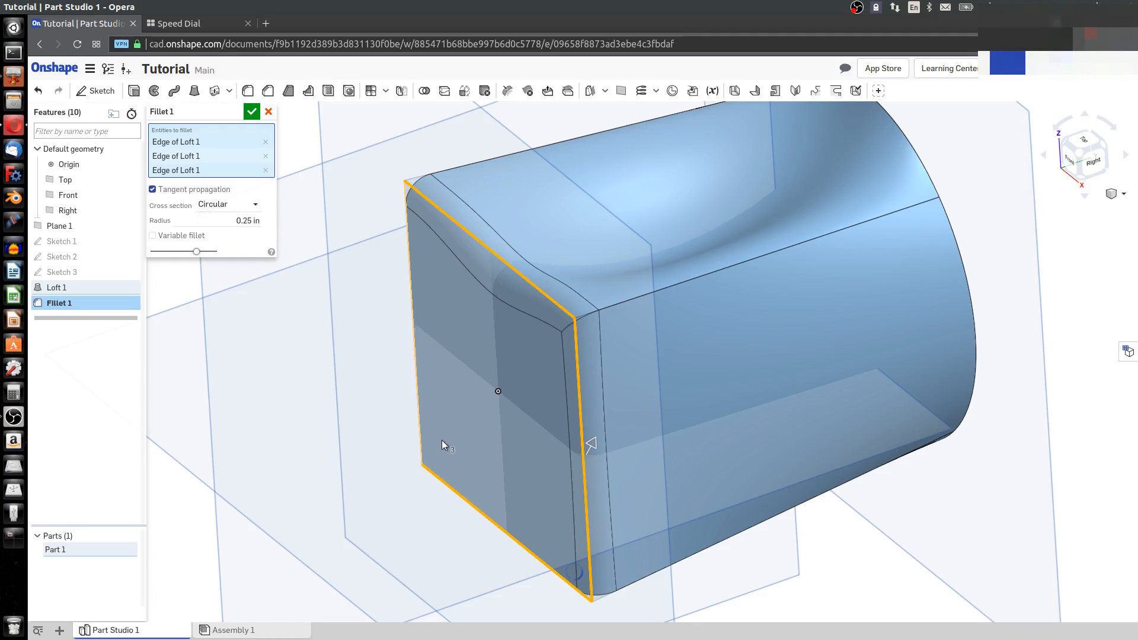
left_click(419, 400)
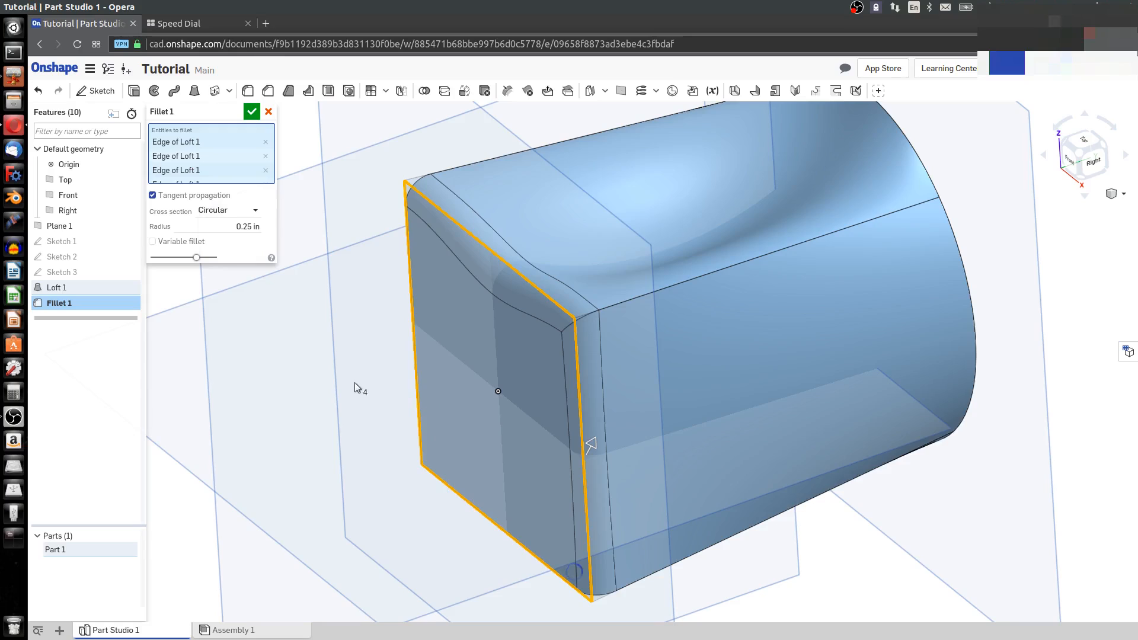
left_click(252, 112)
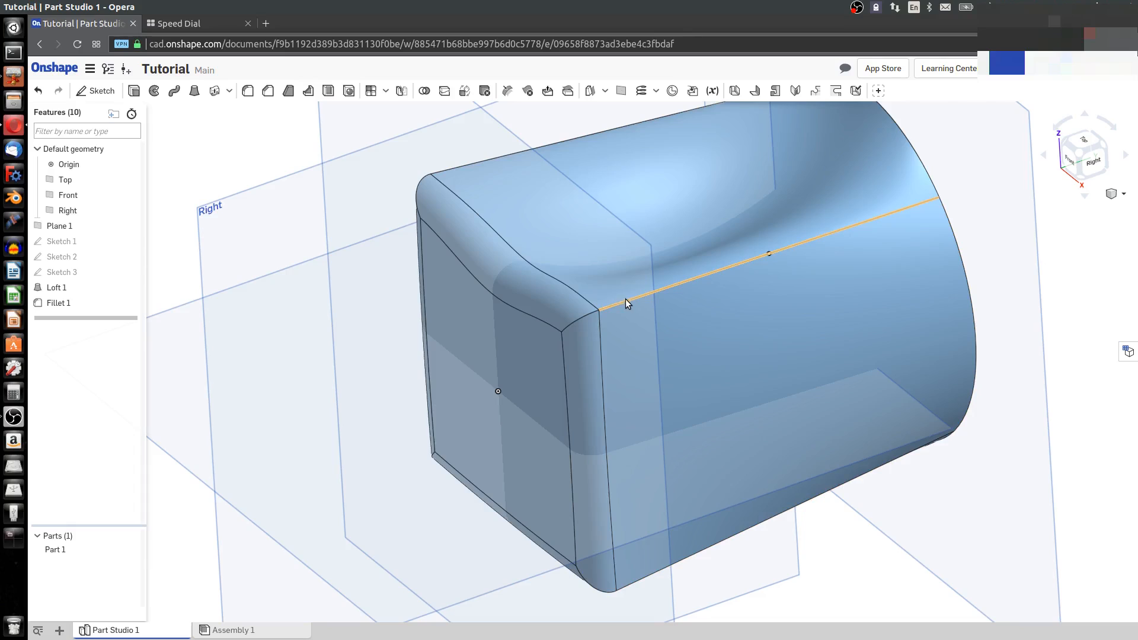
Delete the Fillet 1 feature
right_click(55, 307)
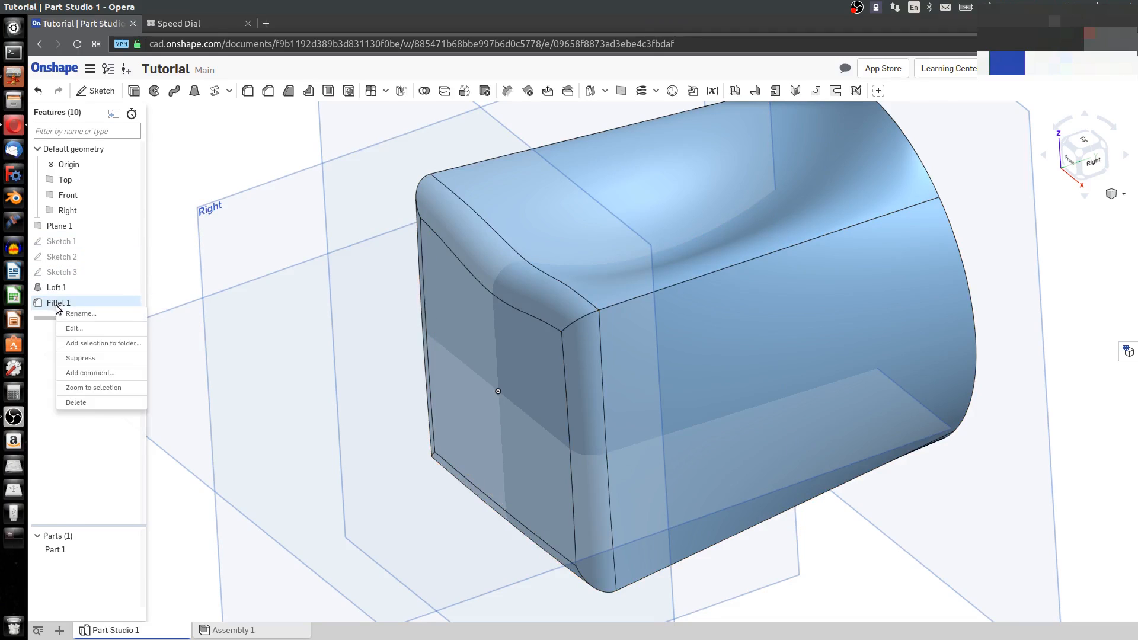
left_click(77, 396)
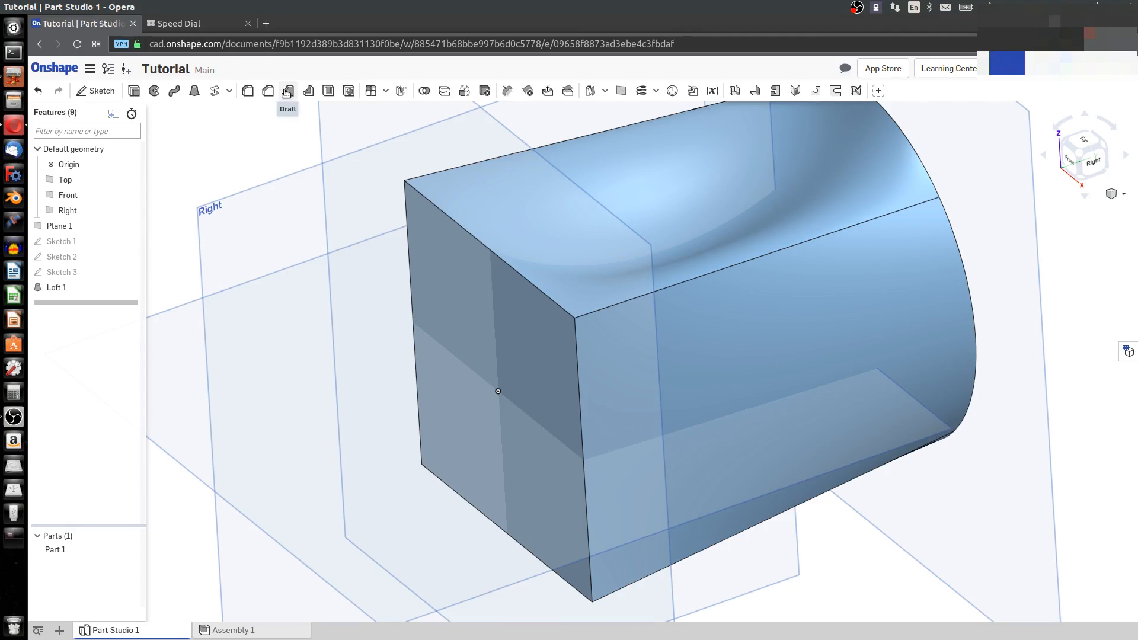
Chamfer all four edges of the loft's square end face with an equal distance of 0.2 in and accept
left_click(268, 91)
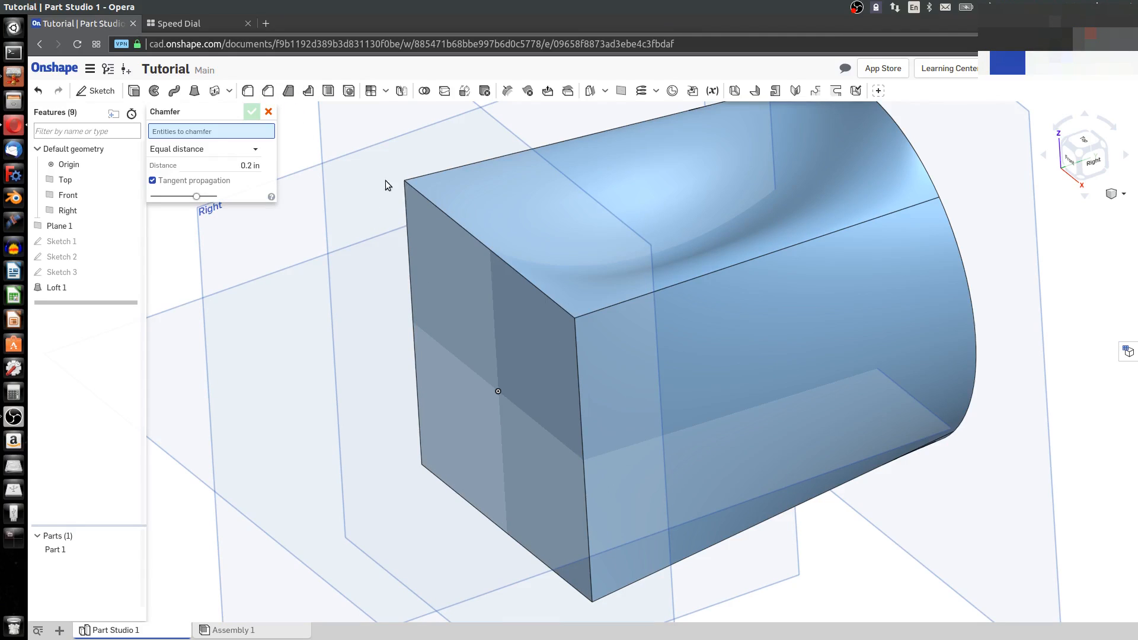
left_click(438, 211)
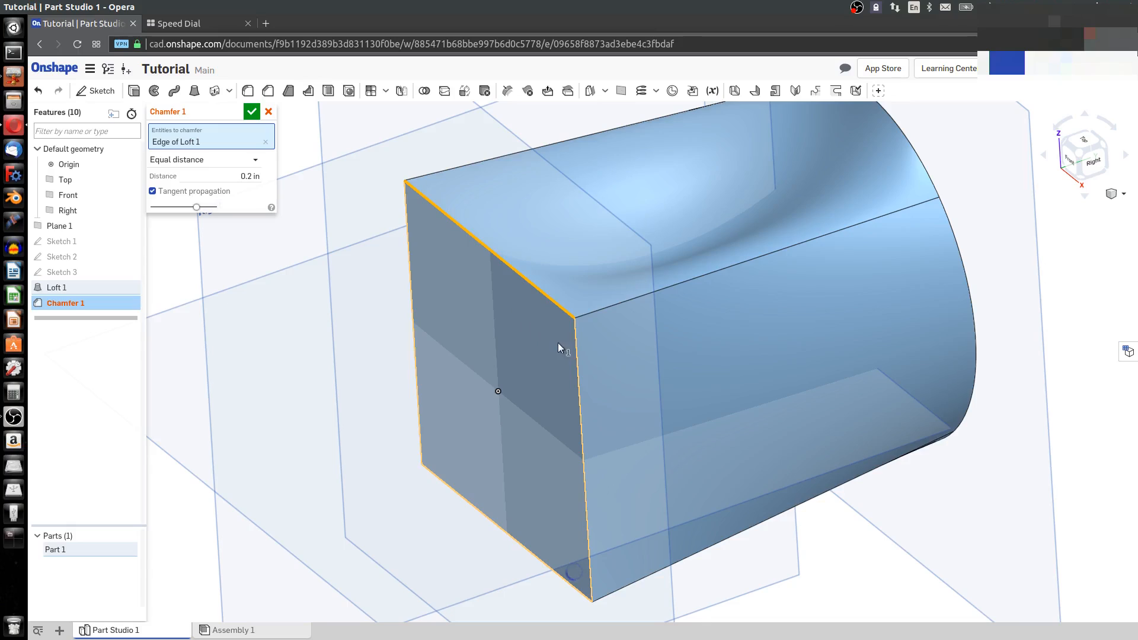
left_click(578, 384)
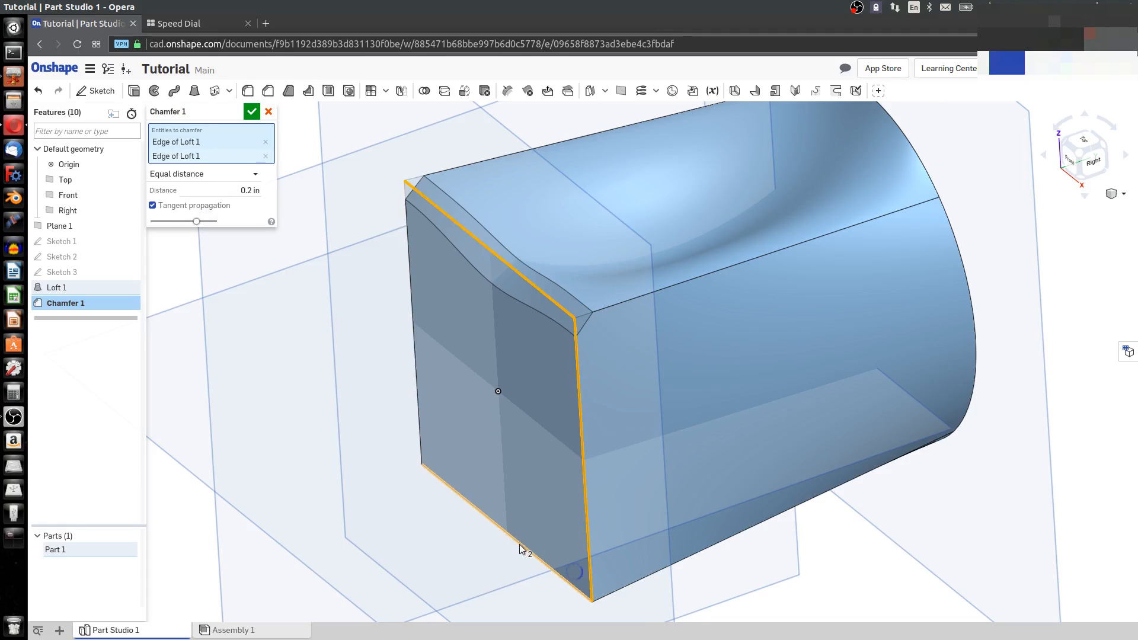
left_click(521, 548)
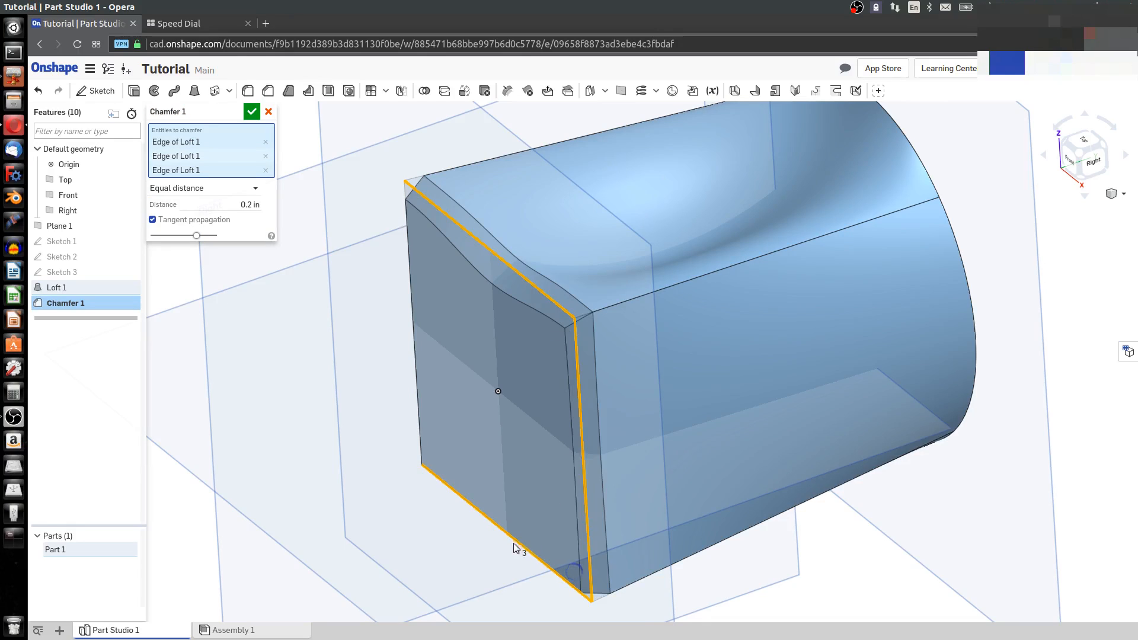
left_click(419, 423)
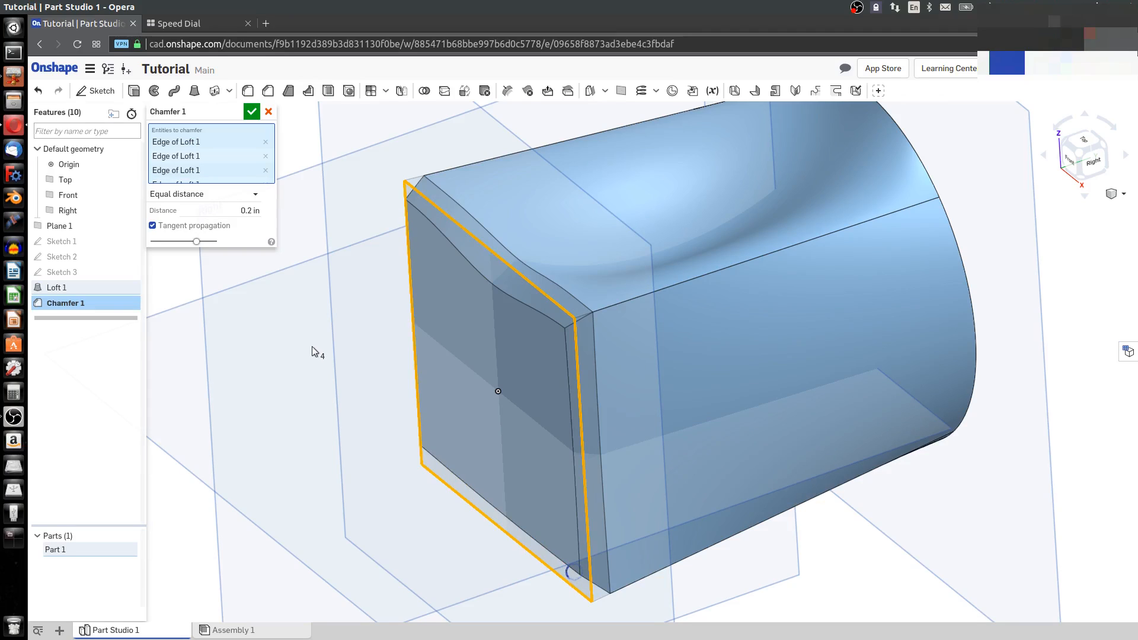
left_click(252, 111)
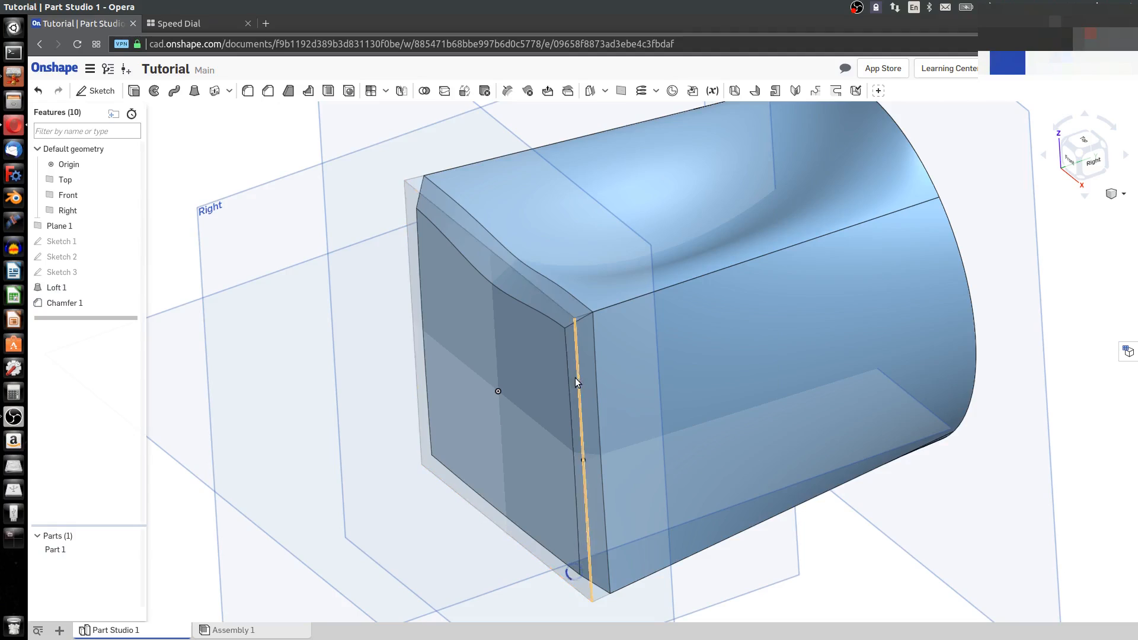
Delete the Chamfer 1 feature
scroll(570, 367, "up", 2)
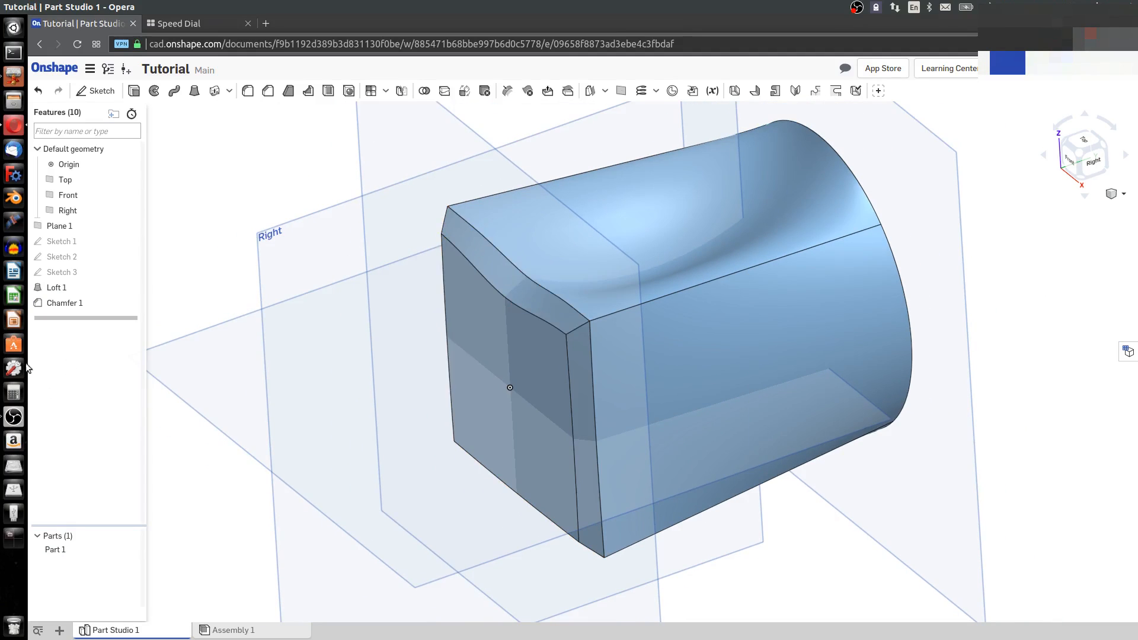
right_click(69, 303)
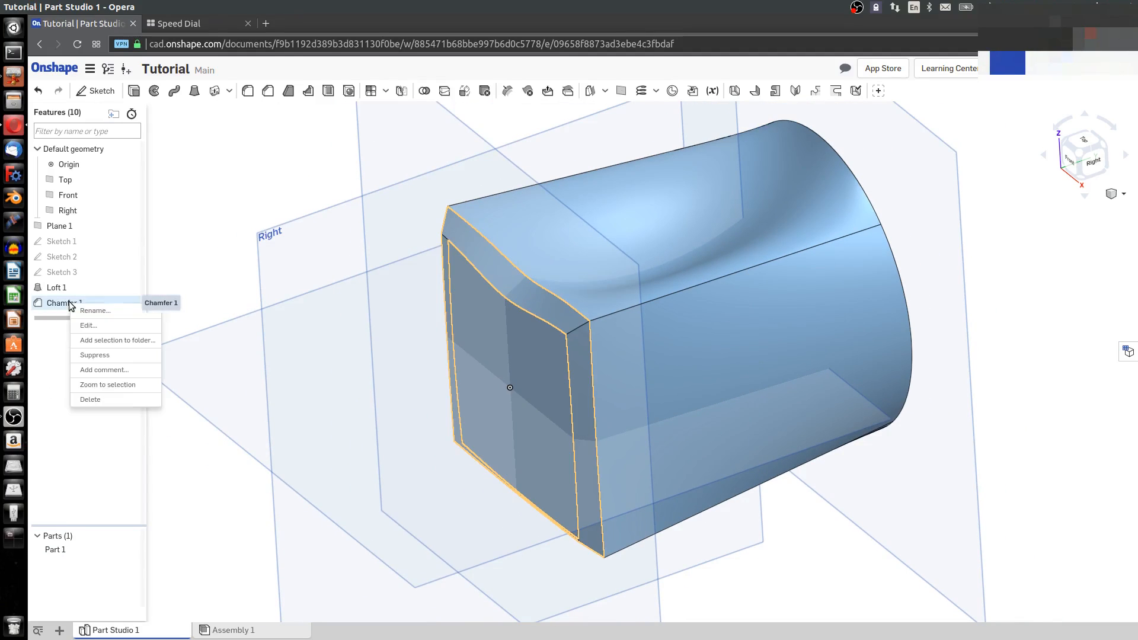
left_click(92, 400)
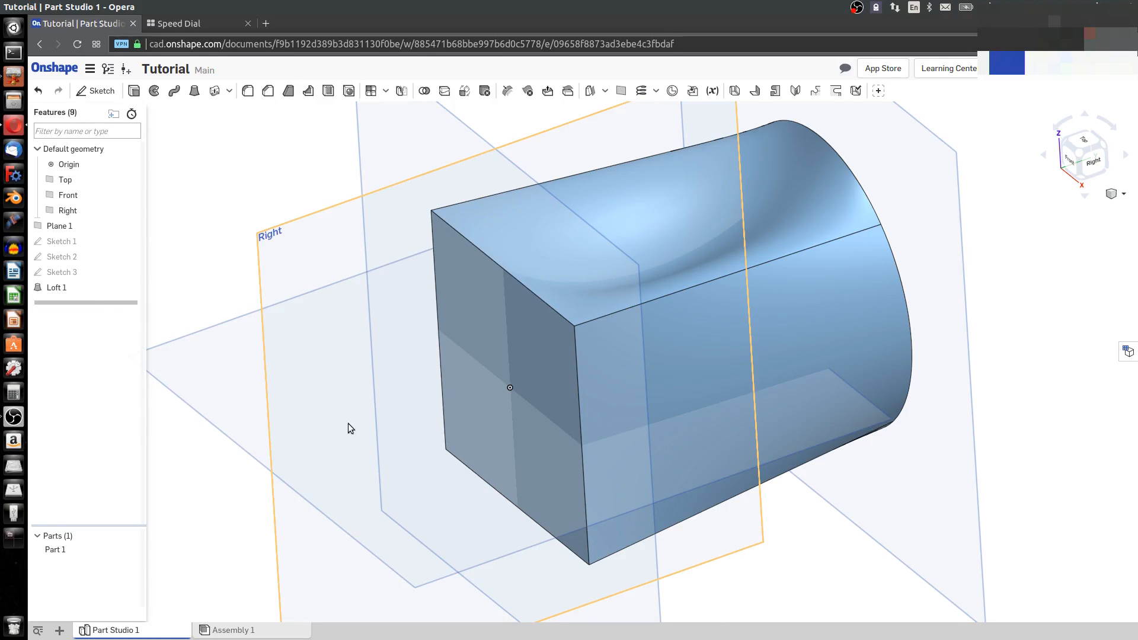
Hide the Top, Front and Right planes and Plane 1
scroll(400, 406, "down", 4)
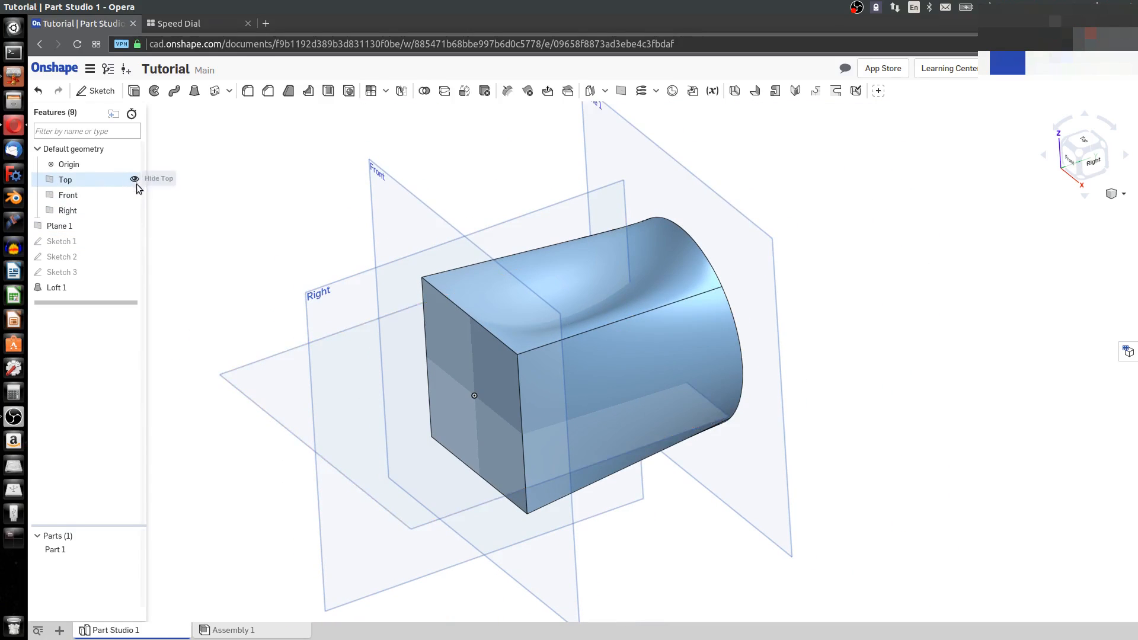
left_click(135, 180)
left_click(135, 195)
left_click(136, 211)
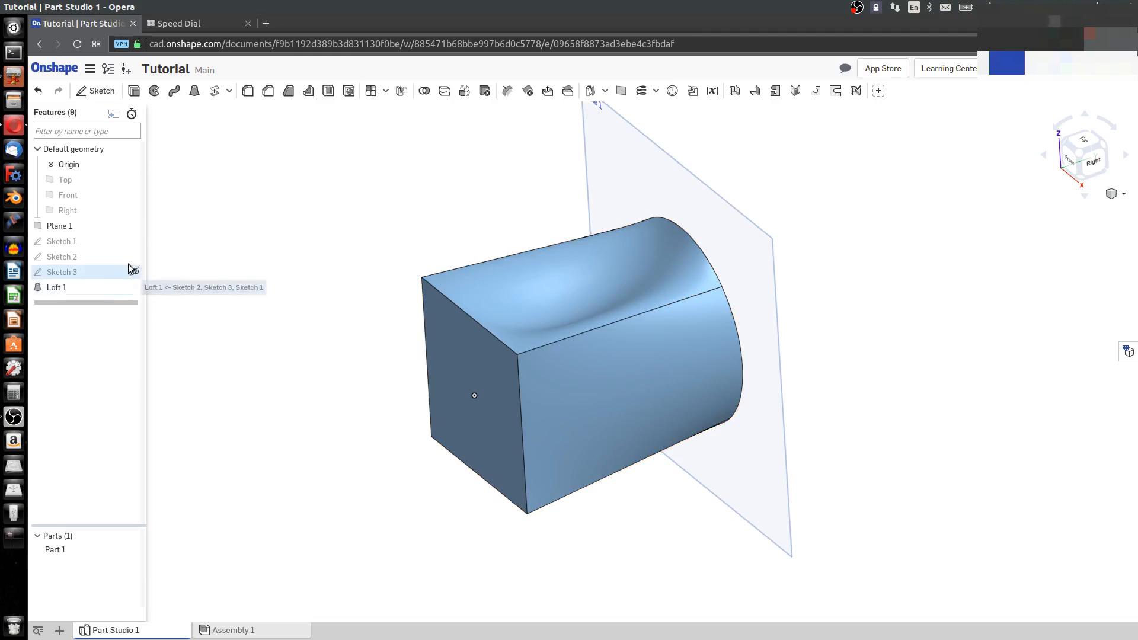
left_click(135, 226)
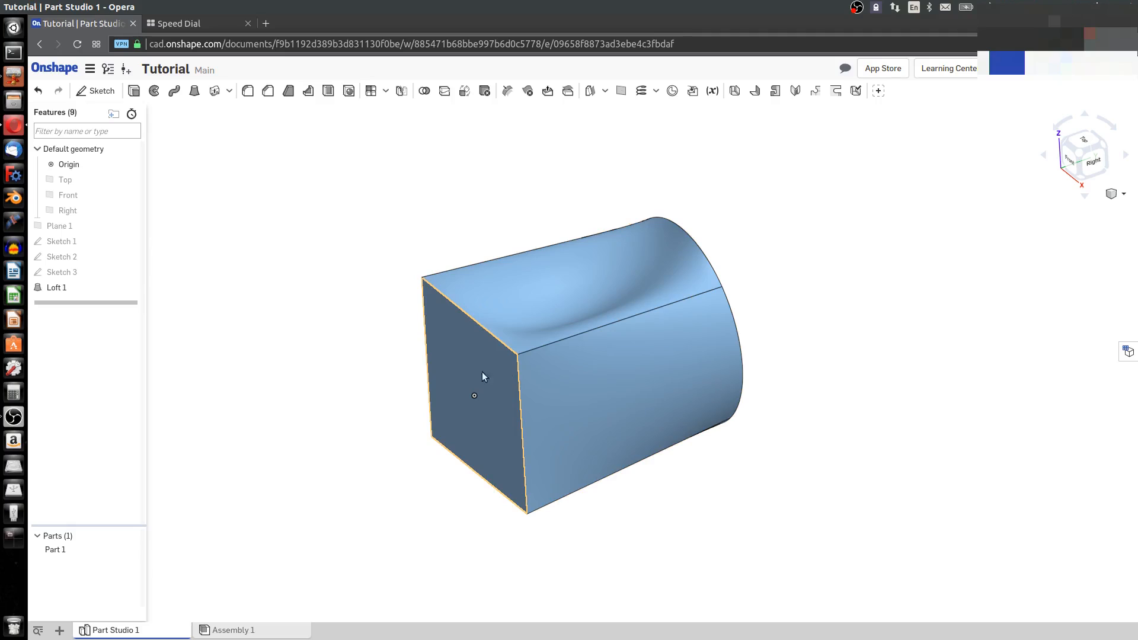
left_click(482, 421)
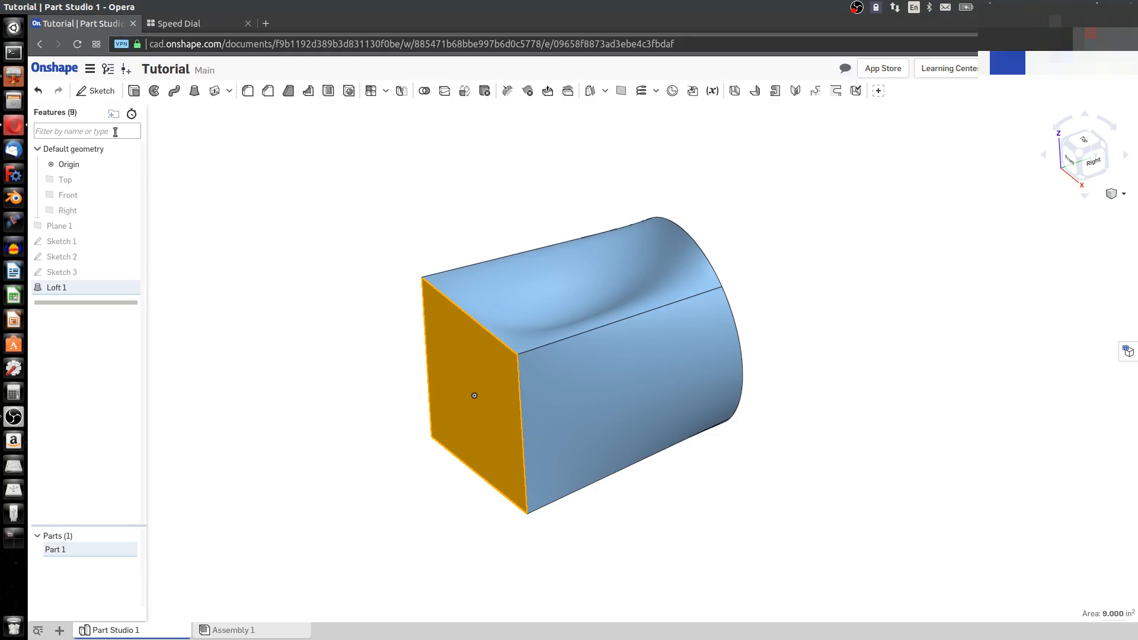
left_click(100, 91)
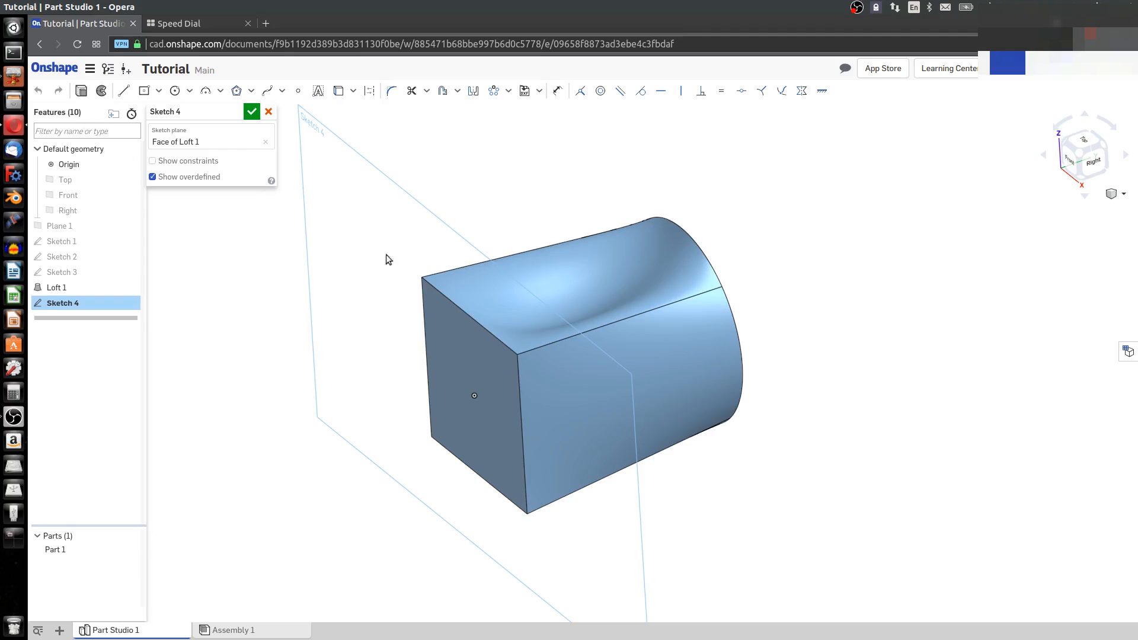
left_click(268, 112)
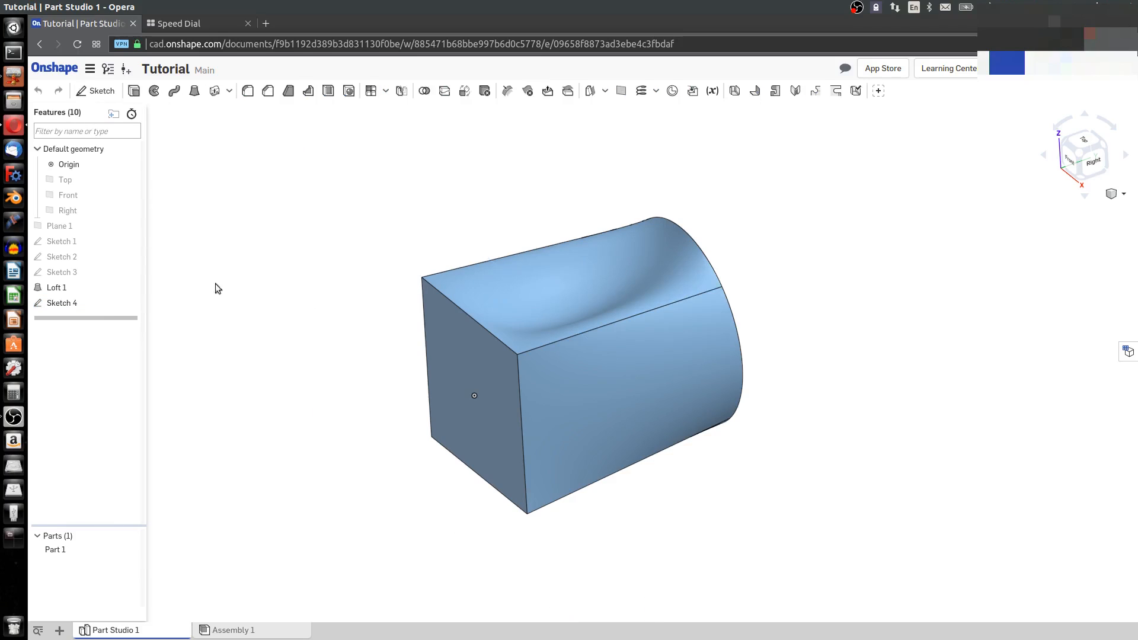
Start a new sketch on the loft's circular end face
left_click(1106, 148)
left_click(788, 368)
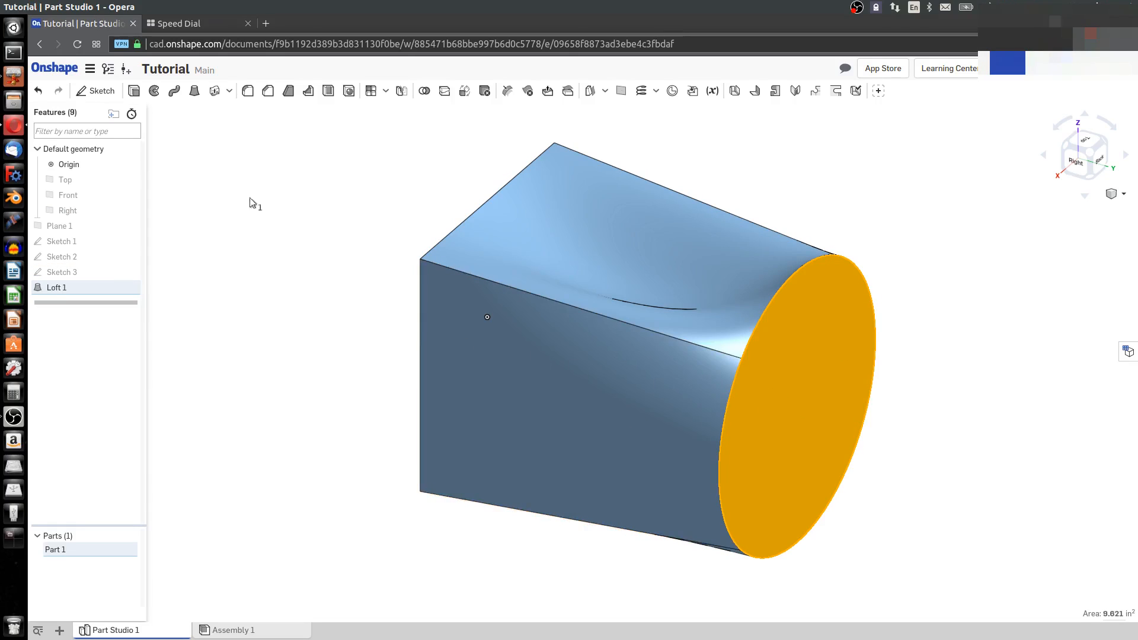
left_click(96, 91)
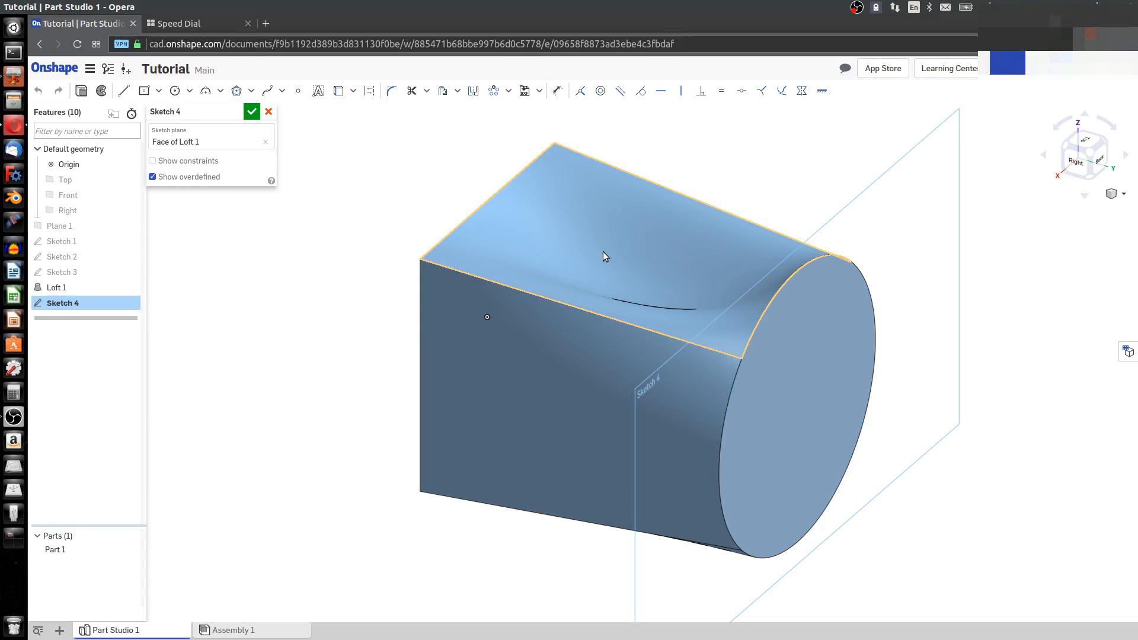
left_click(687, 277)
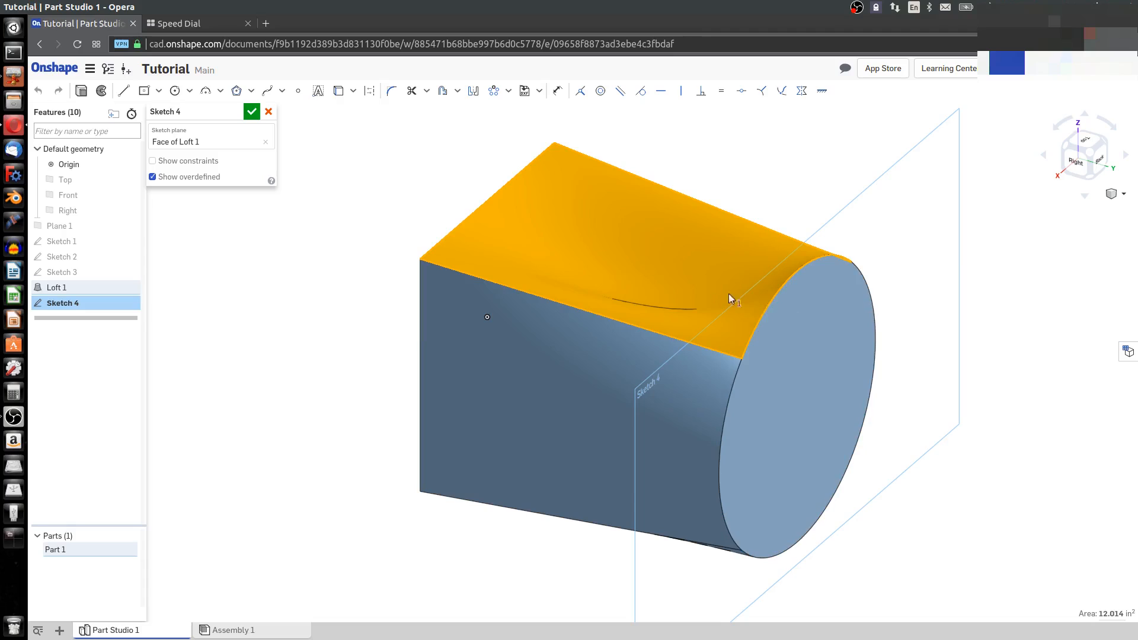
left_click(916, 451)
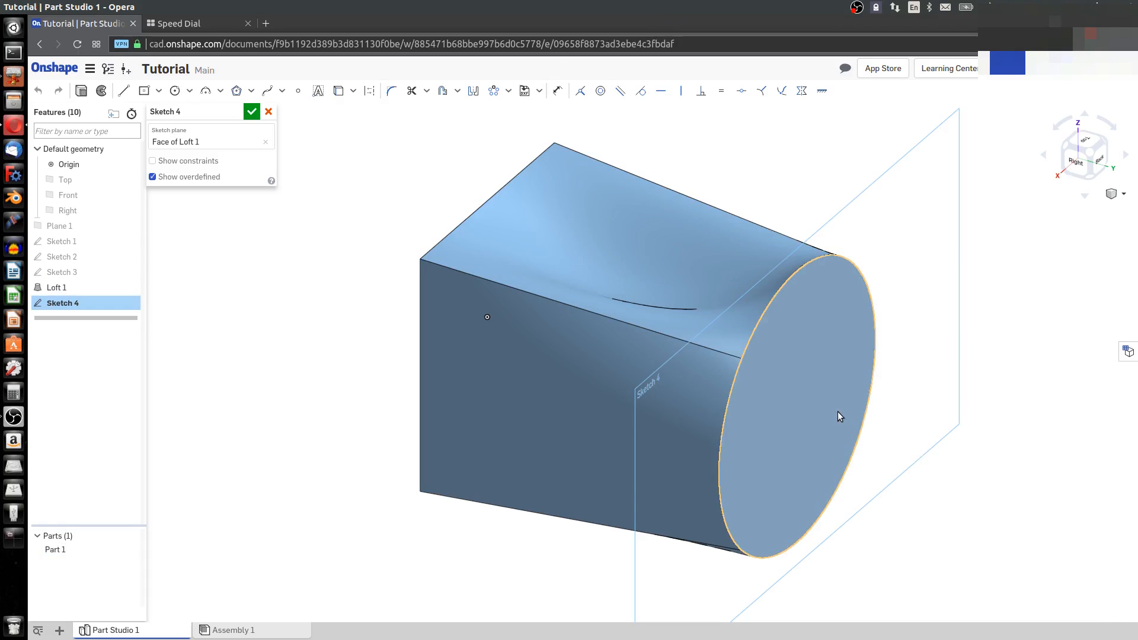
Viewing normal to the sketch plane, sketch a circle about 1.95 in in diameter centred on the origin
left_click(175, 90)
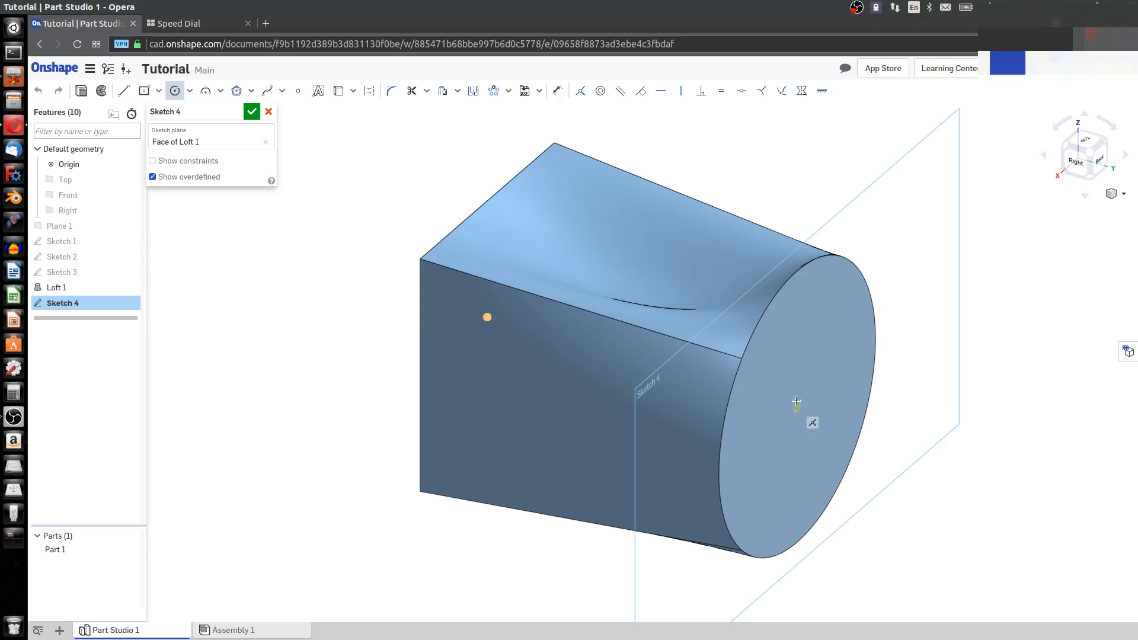
right_click(676, 386)
left_click(716, 516)
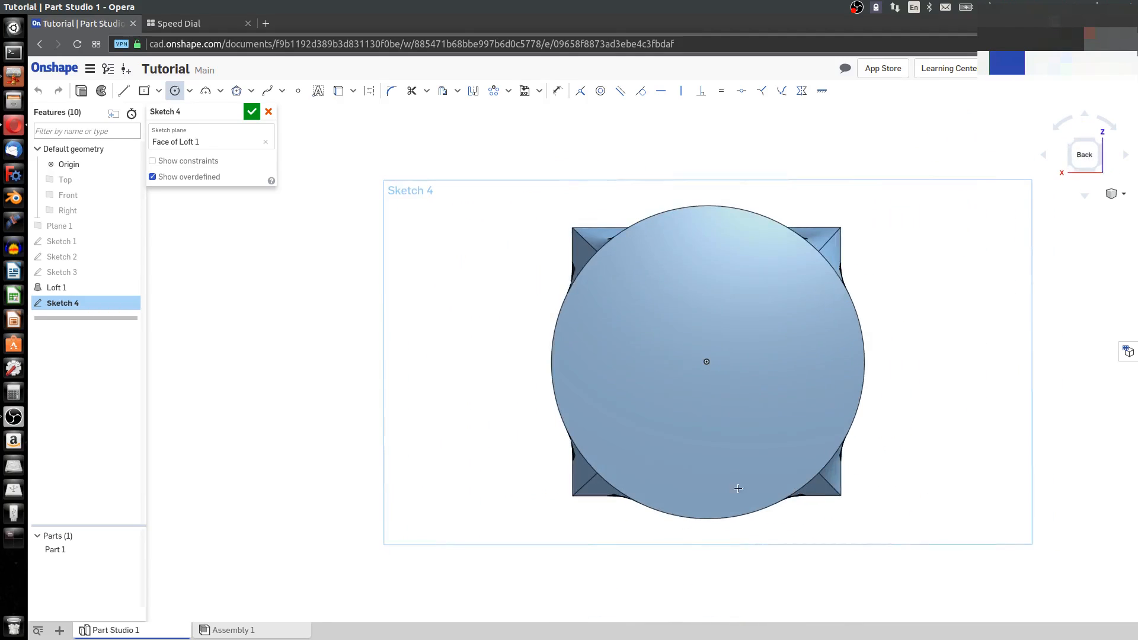
left_click(707, 362)
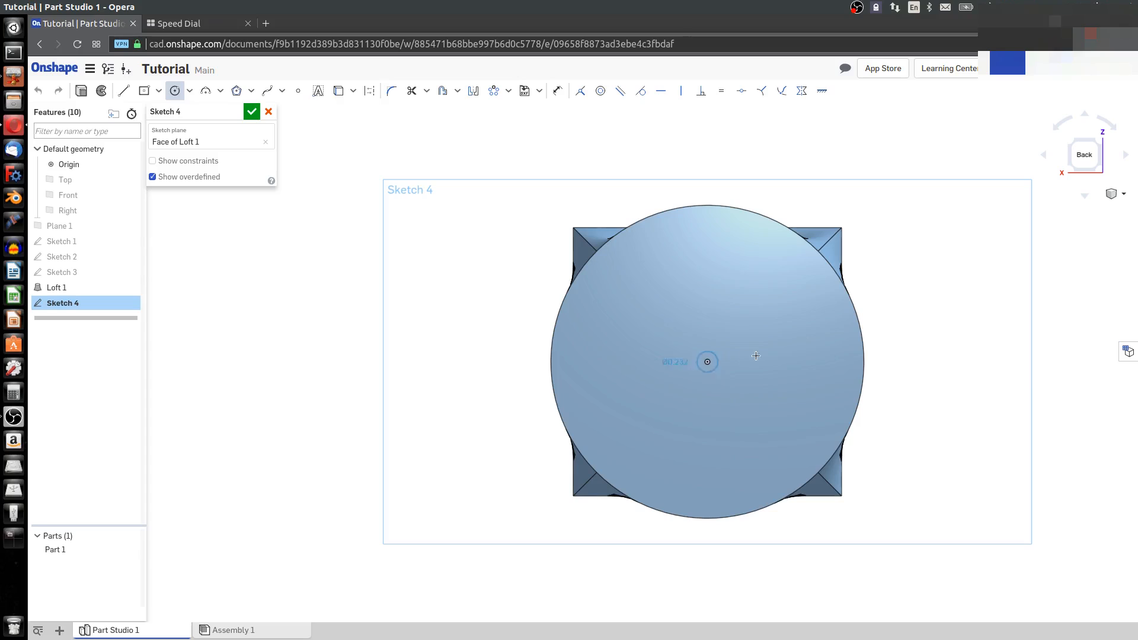
left_click(794, 362)
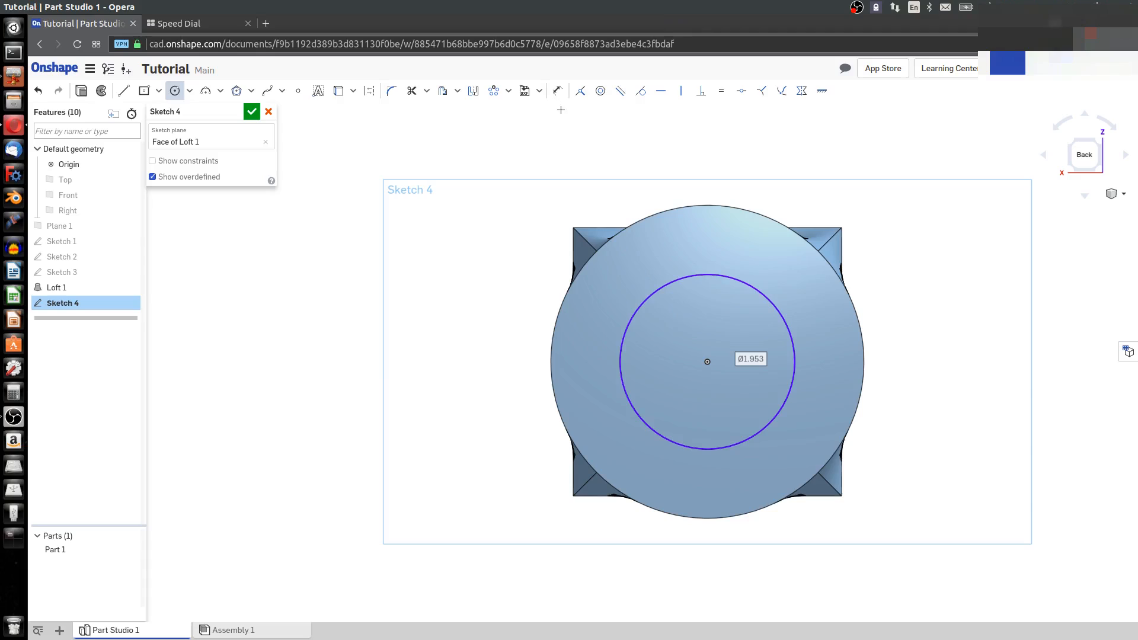
Dimension the circle's diameter to 2 in and accept the sketch
key("d")
left_click(772, 306)
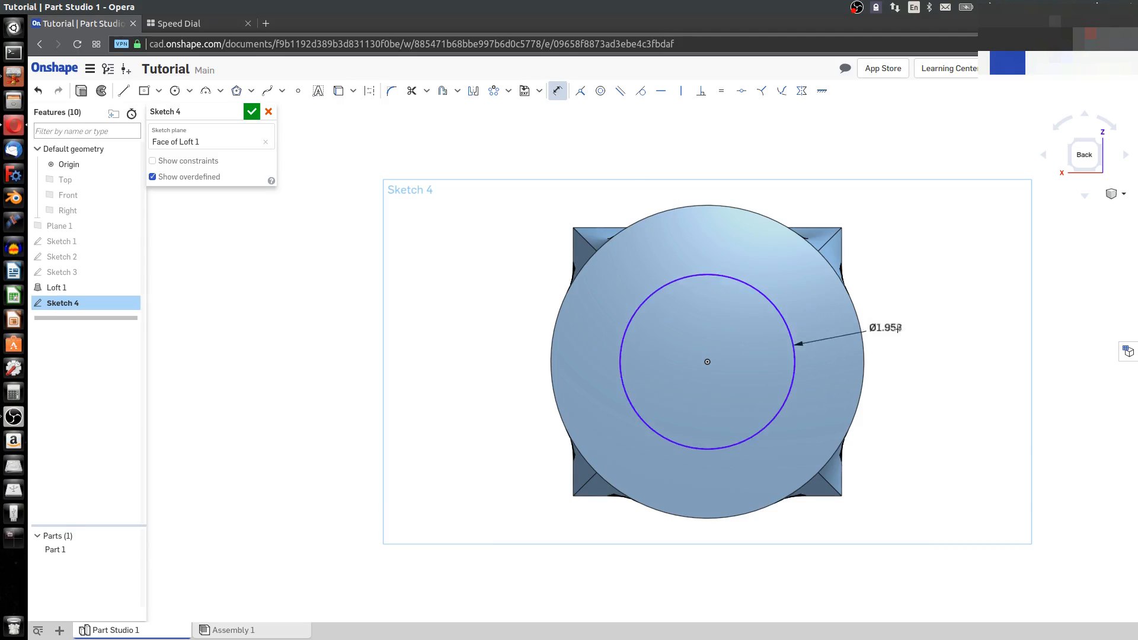
left_click(923, 334)
type("2")
key("Return")
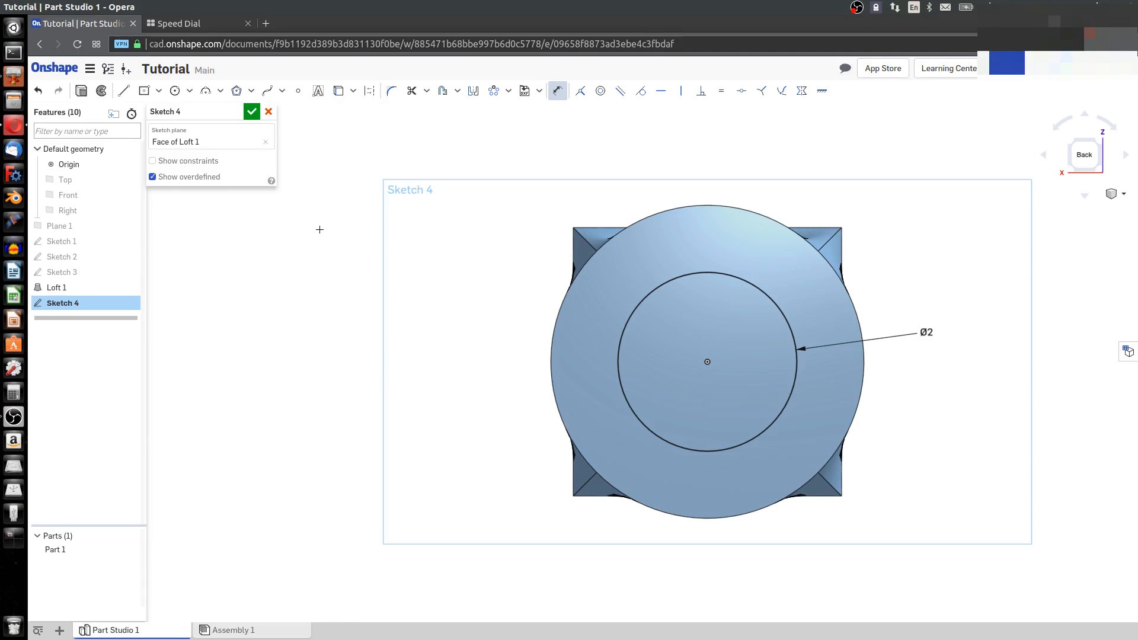
left_click(251, 111)
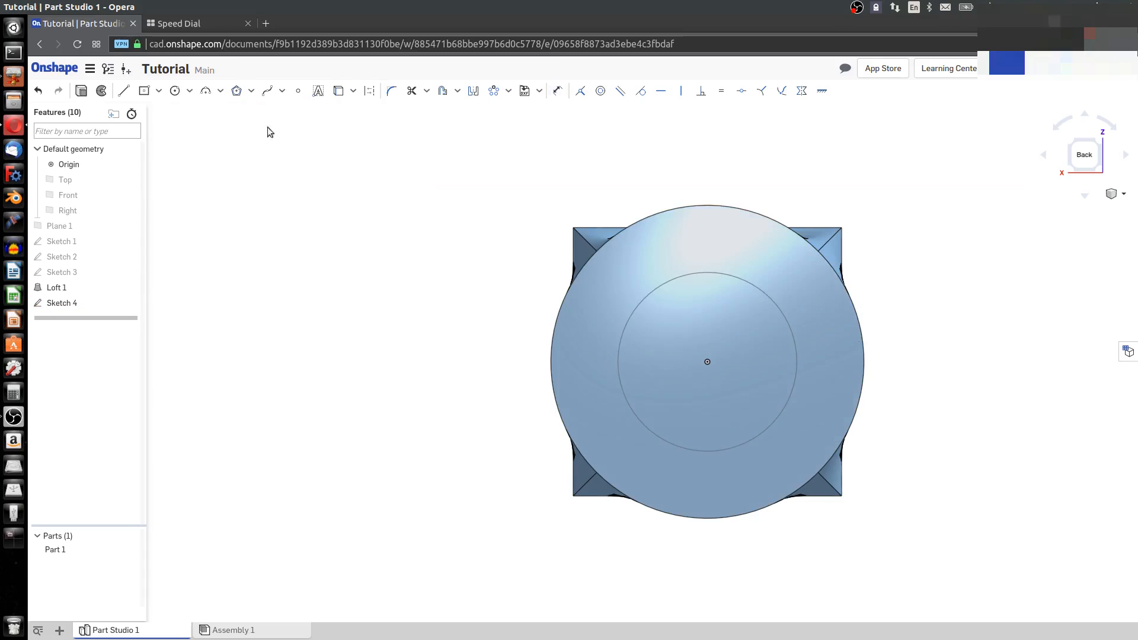
Start an extrude from the sketched circle, stretch its depth to about 2.27 in, and switch the type to solid
left_click(642, 304)
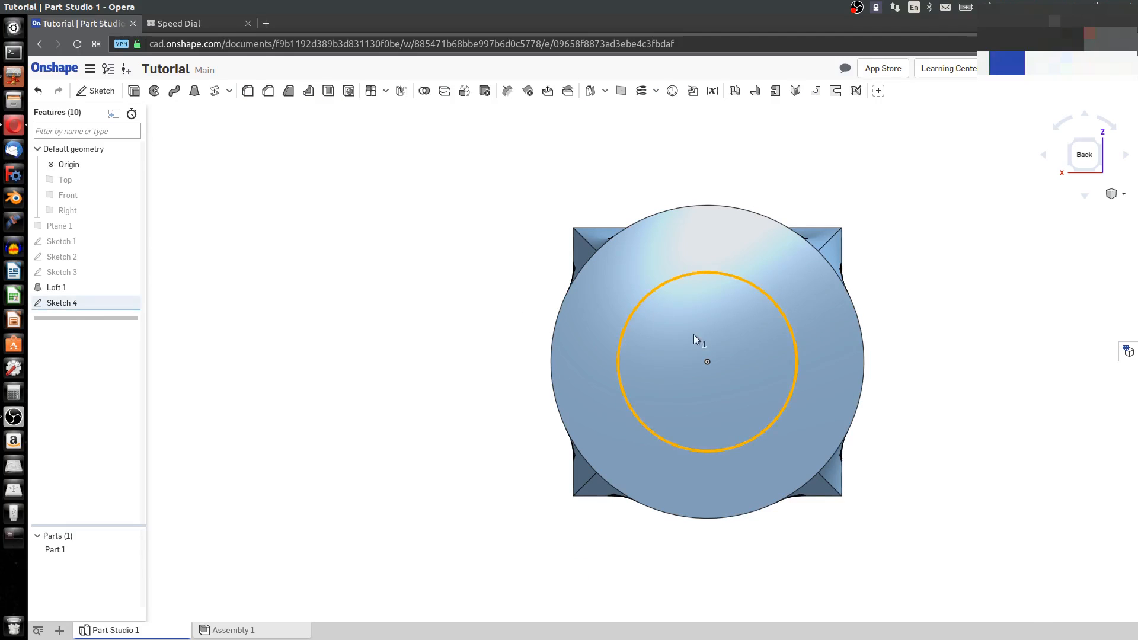
left_click(134, 91)
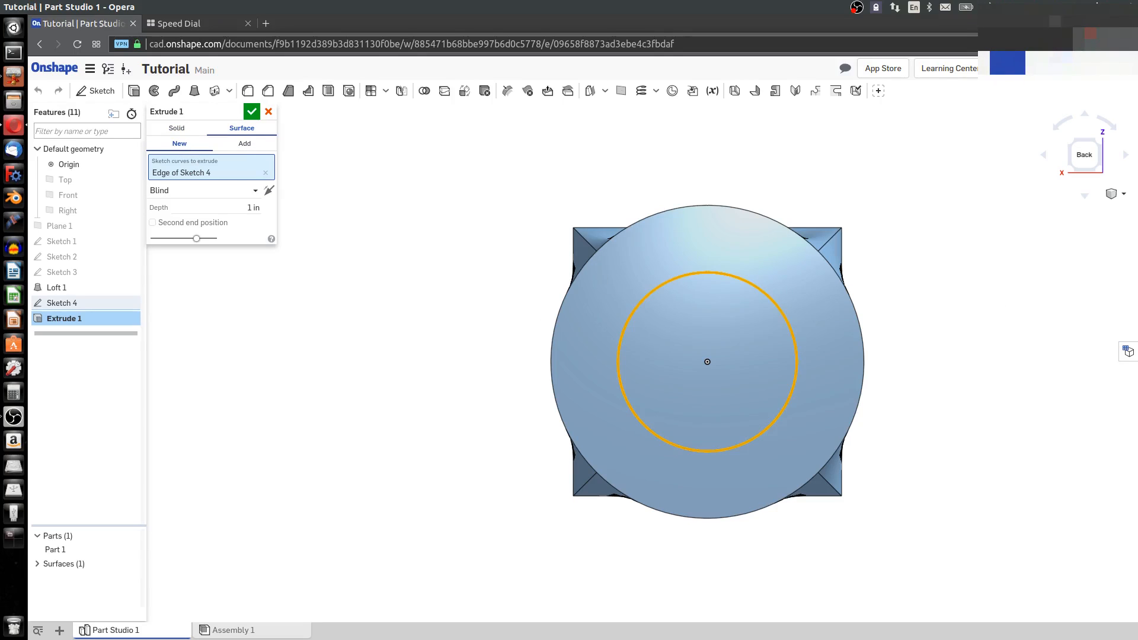
left_click_drag(1070, 146, 1079, 168)
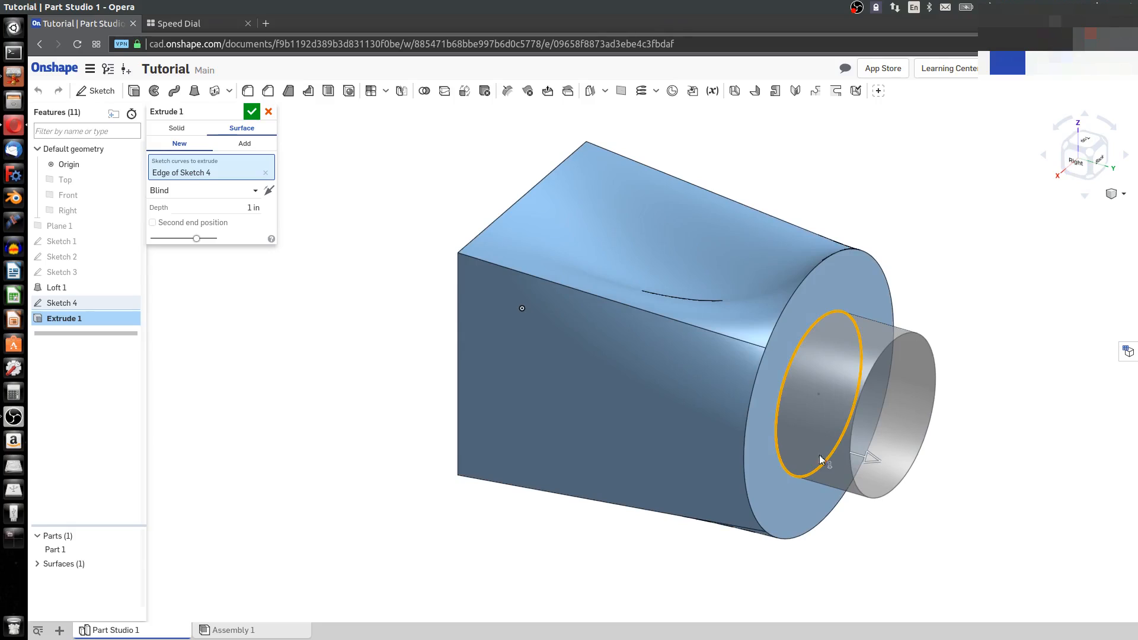
left_click_drag(877, 457, 925, 504)
left_click(202, 190)
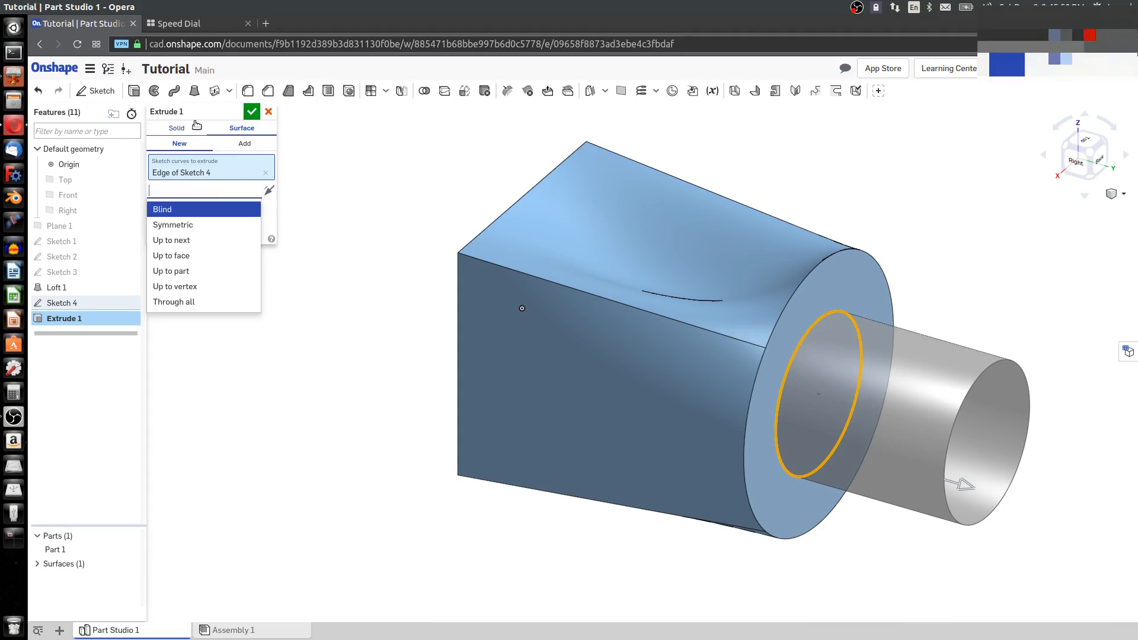
left_click(177, 128)
left_click(177, 128)
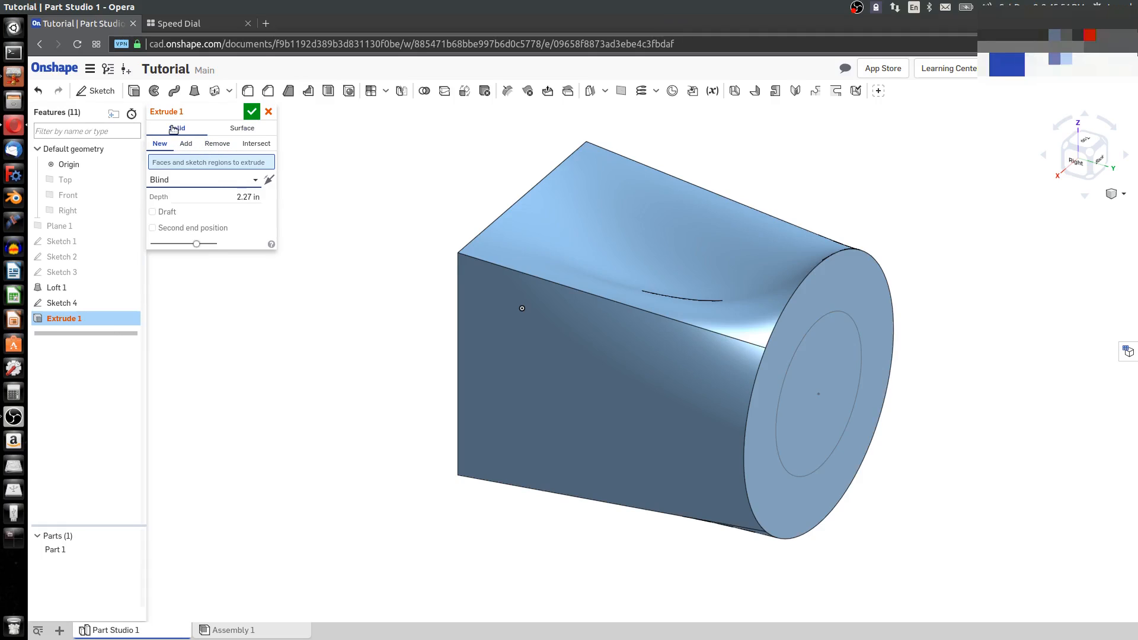
Extrude the circle region as a Remove cut with the Through all end type and accept
left_click(217, 149)
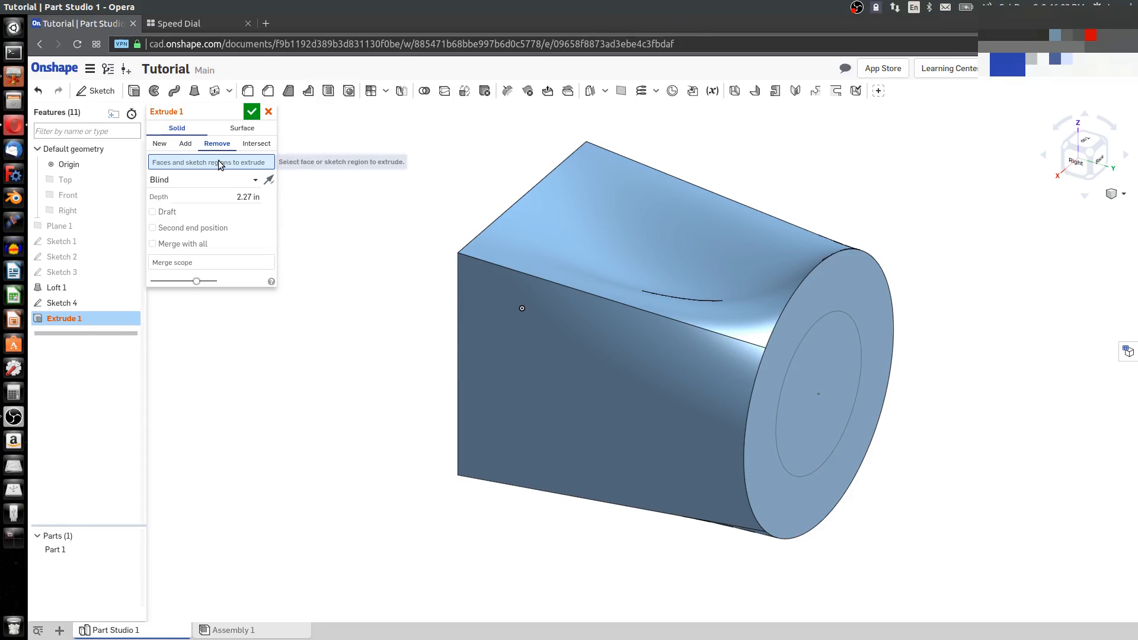
left_click(807, 336)
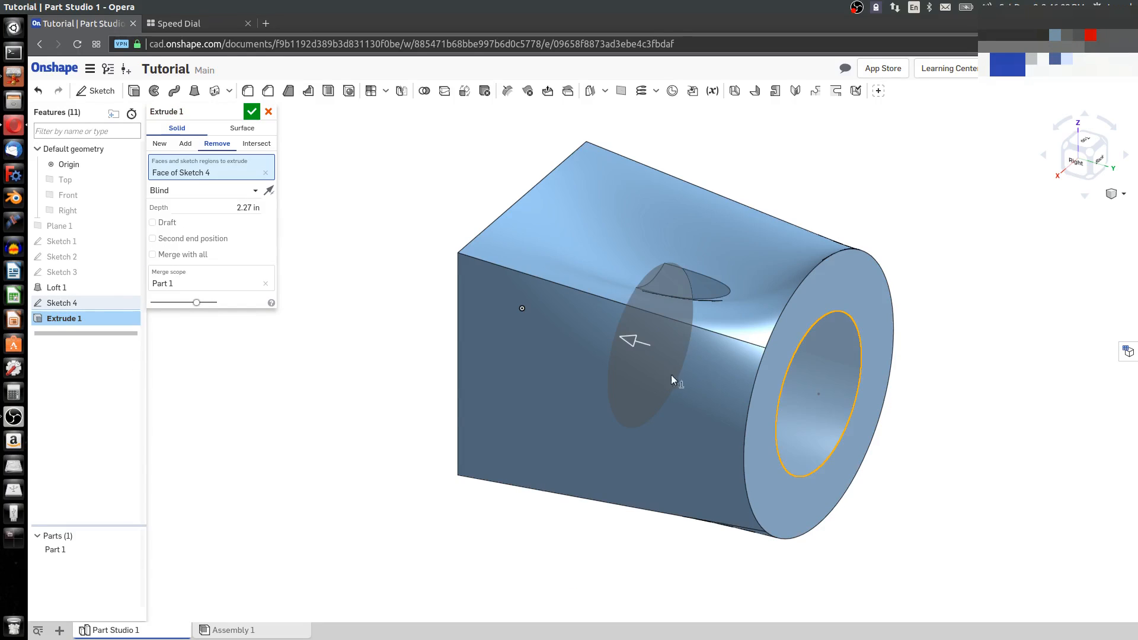
left_click(1096, 162)
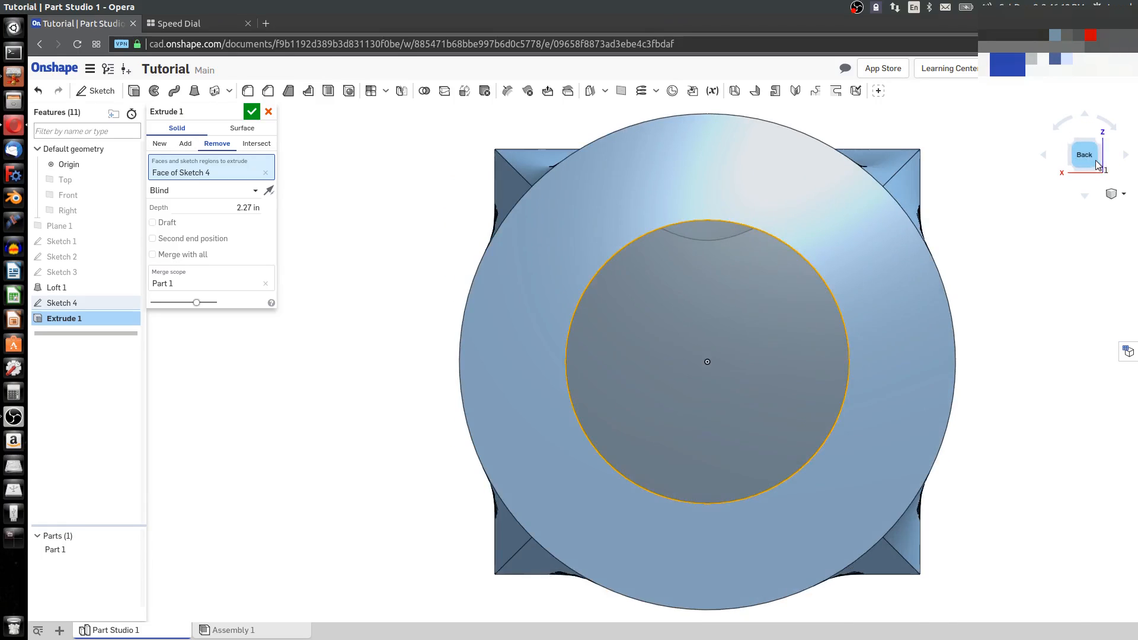
left_click(1071, 142)
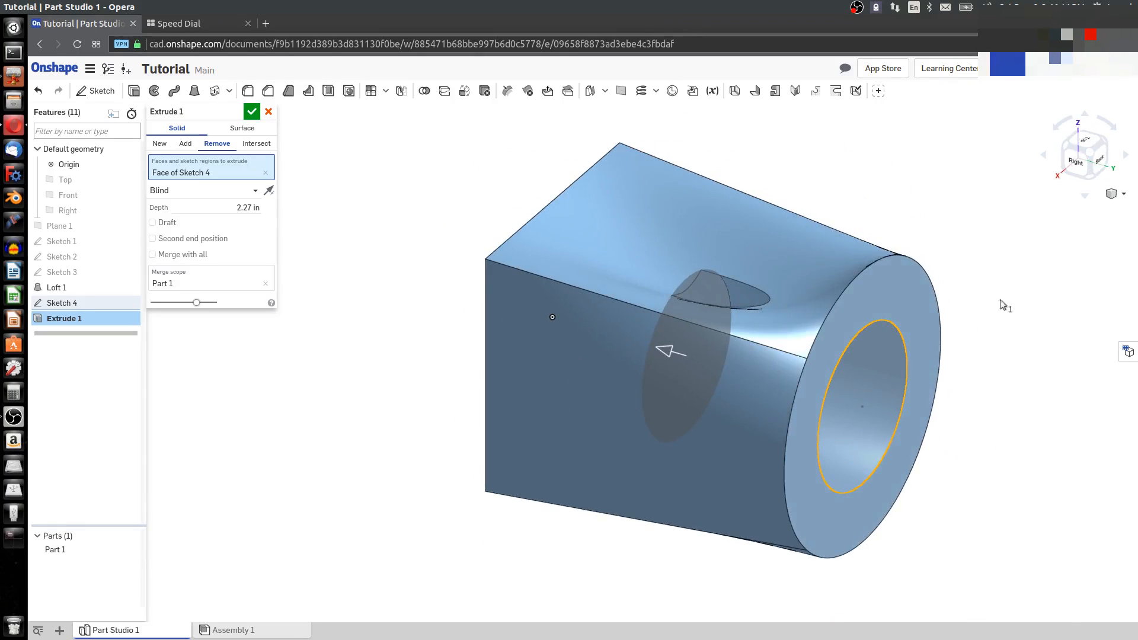
left_click(169, 191)
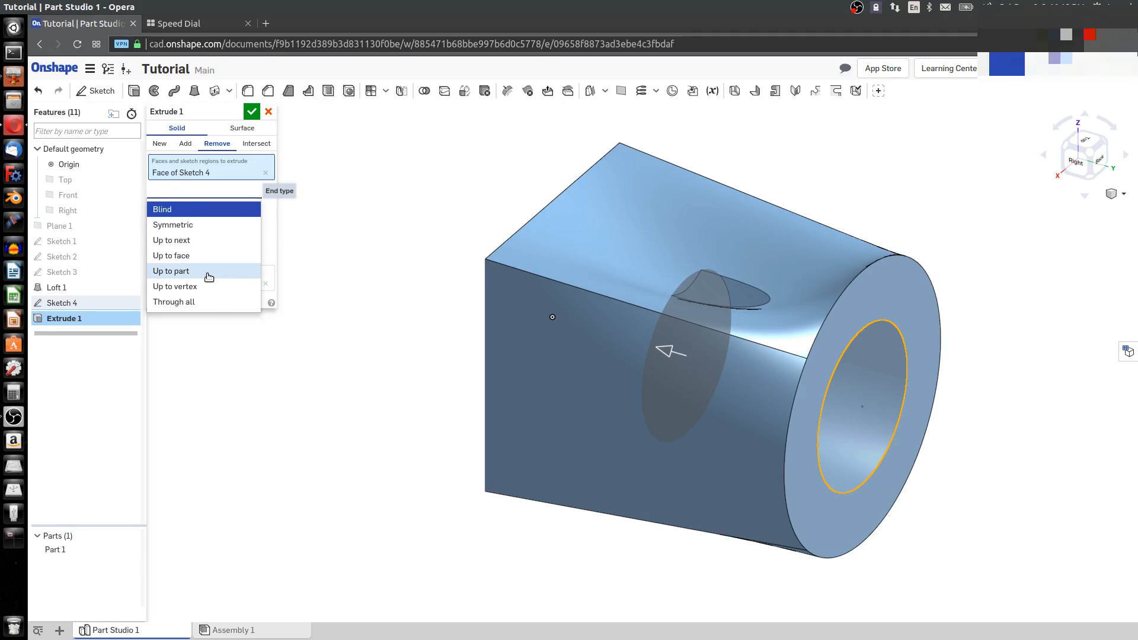
left_click(201, 307)
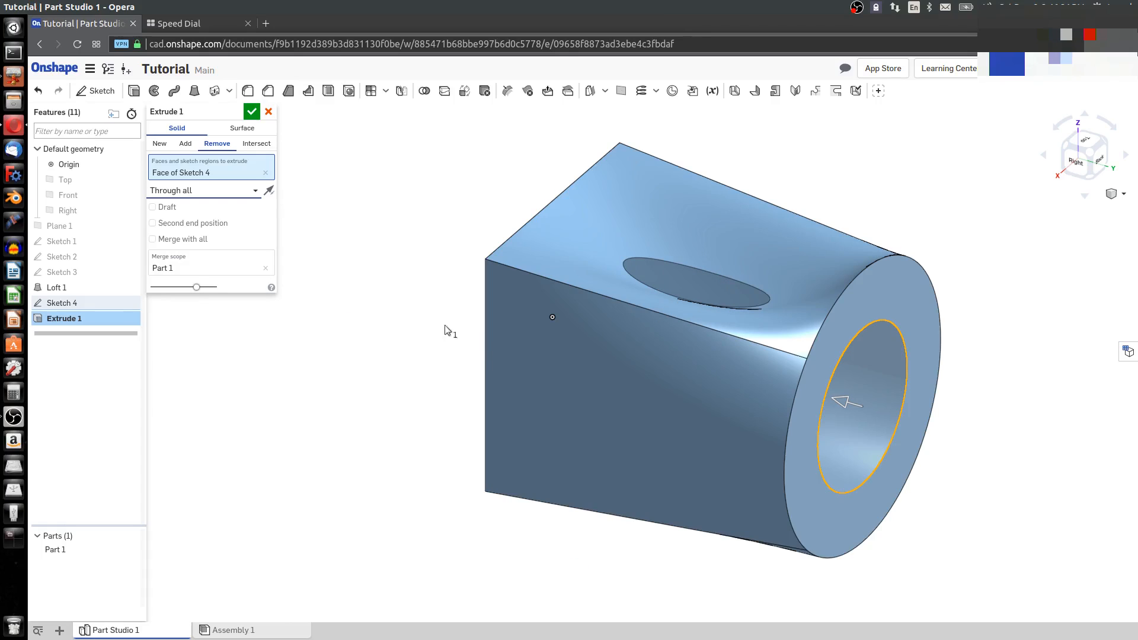
left_click(251, 112)
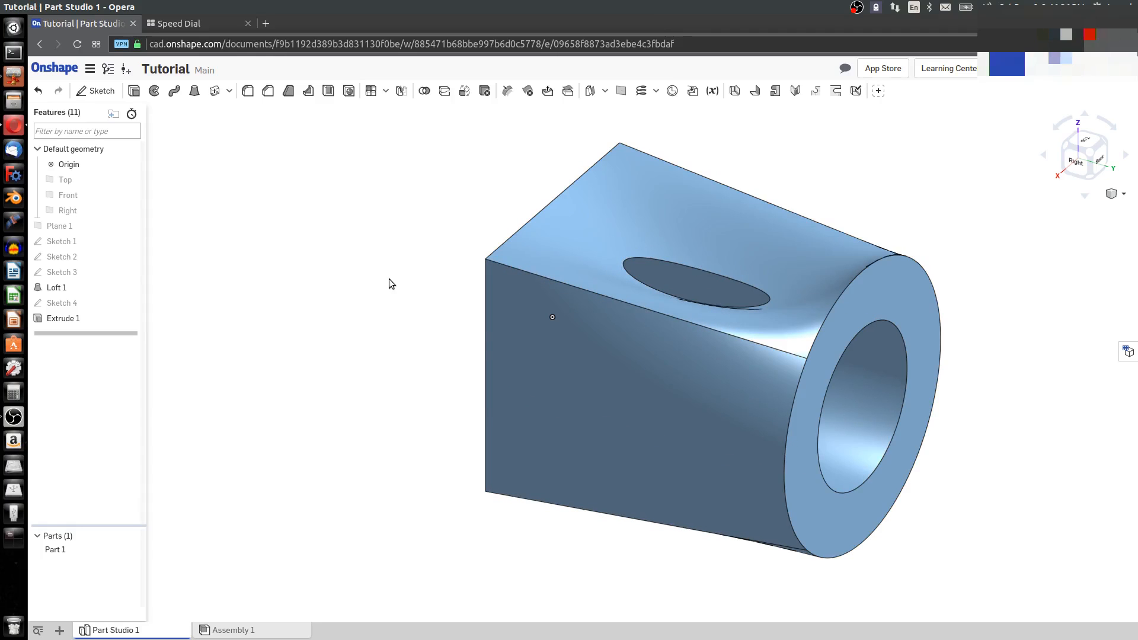
middle_click_drag(371, 290, 351, 338)
right_click_drag(351, 339, 318, 334)
left_click(439, 280)
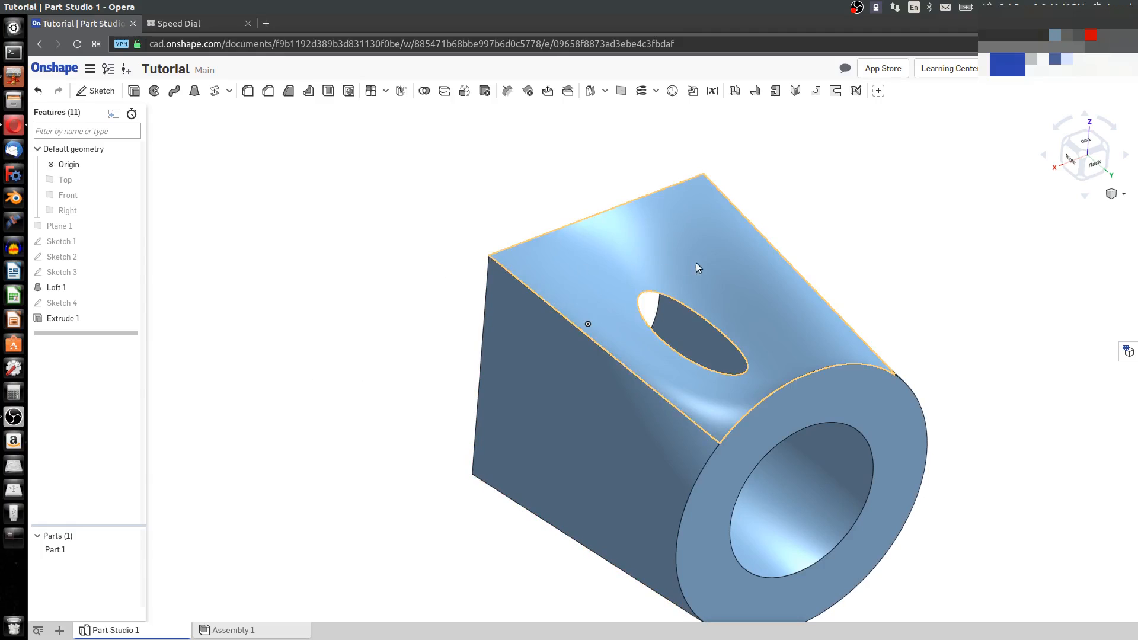
left_click(1087, 158)
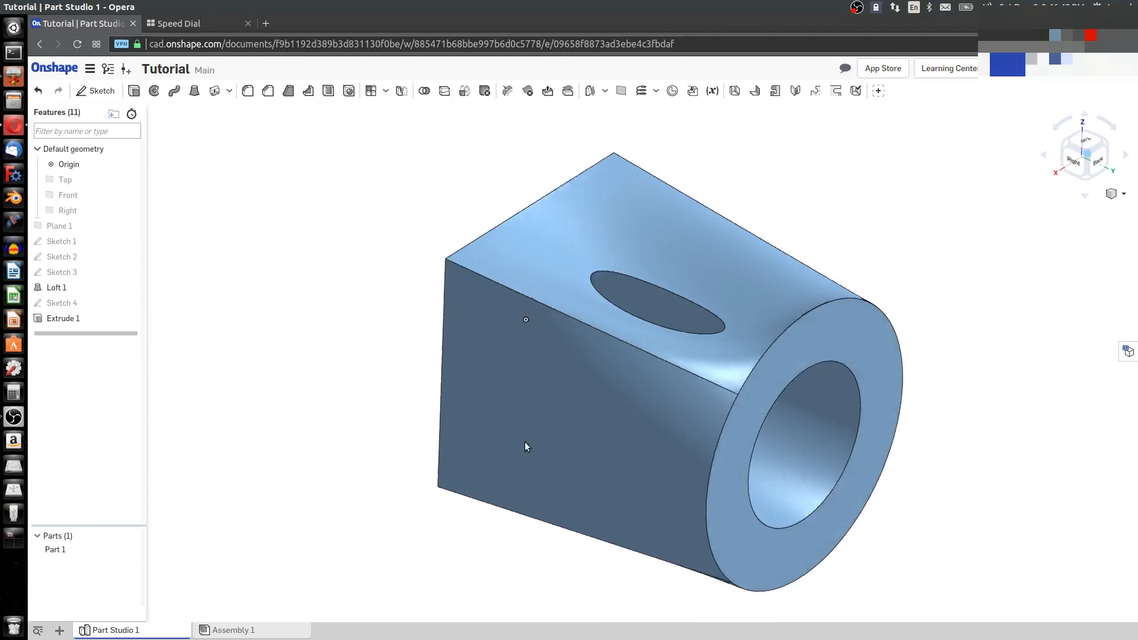
right_click(738, 280)
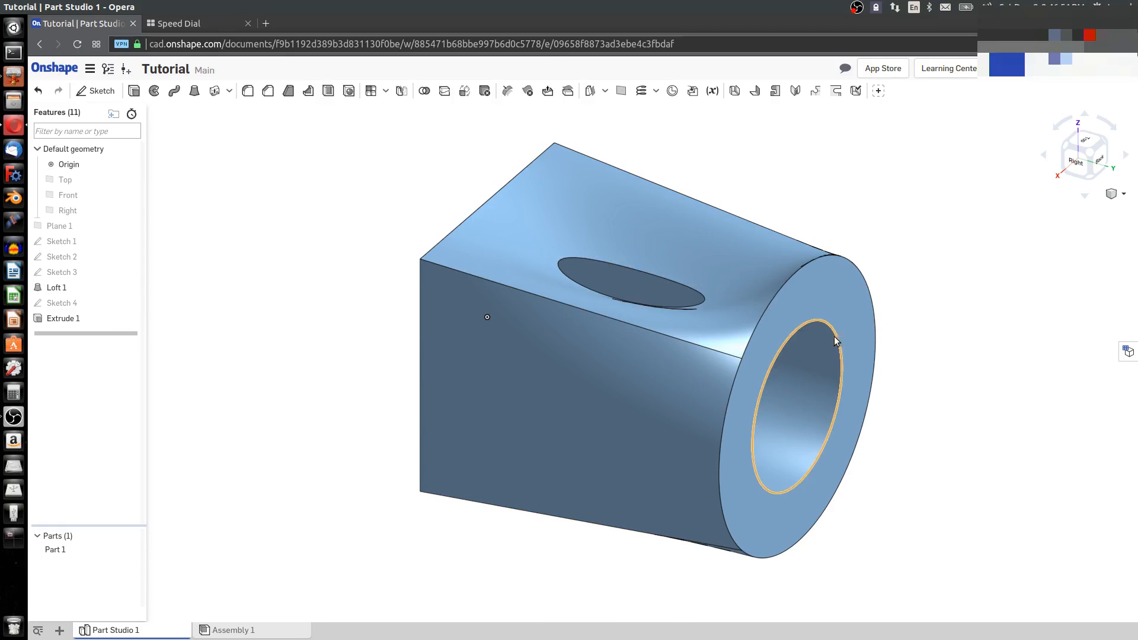
Edit Sketch 3, set the guide arc's radius to 6 in, and accept the sketch
left_click(55, 274)
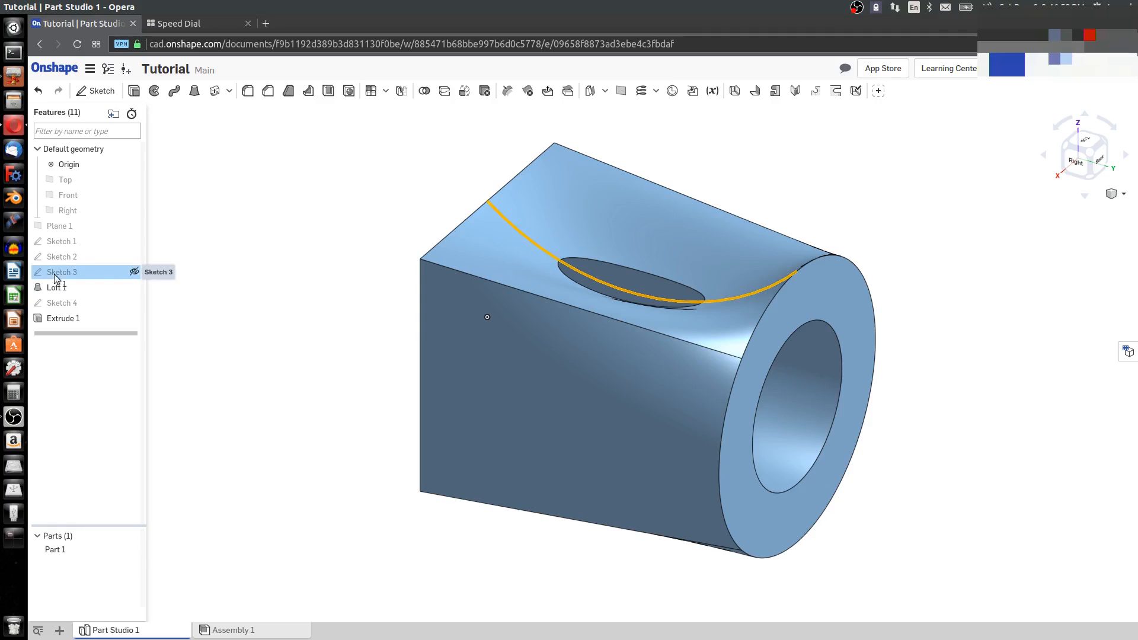
right_click(54, 274)
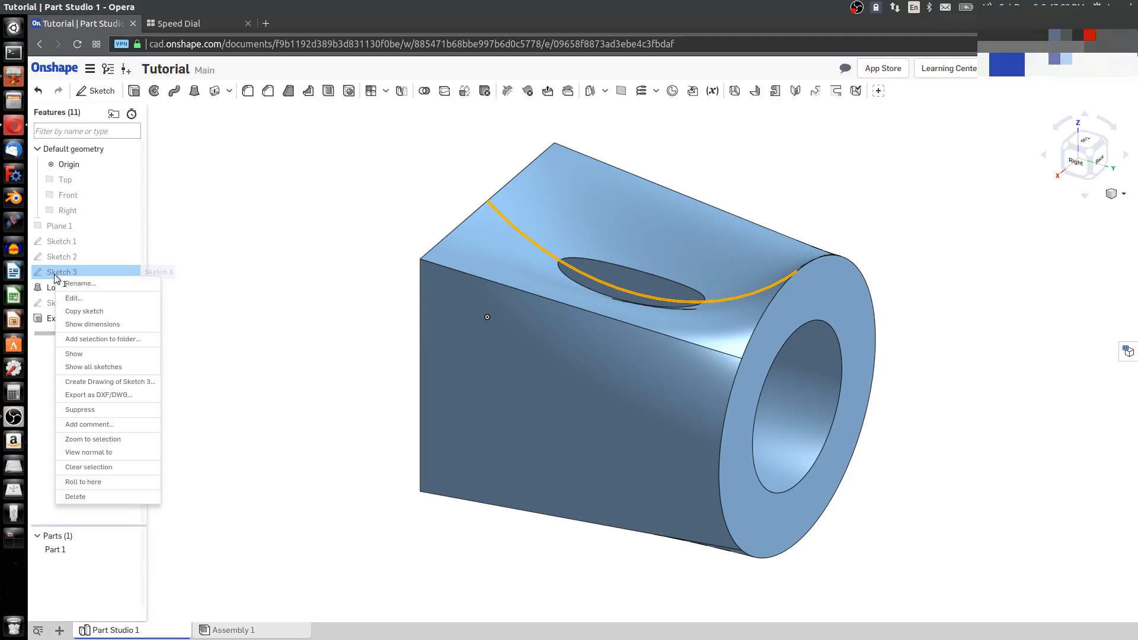
left_click(74, 291)
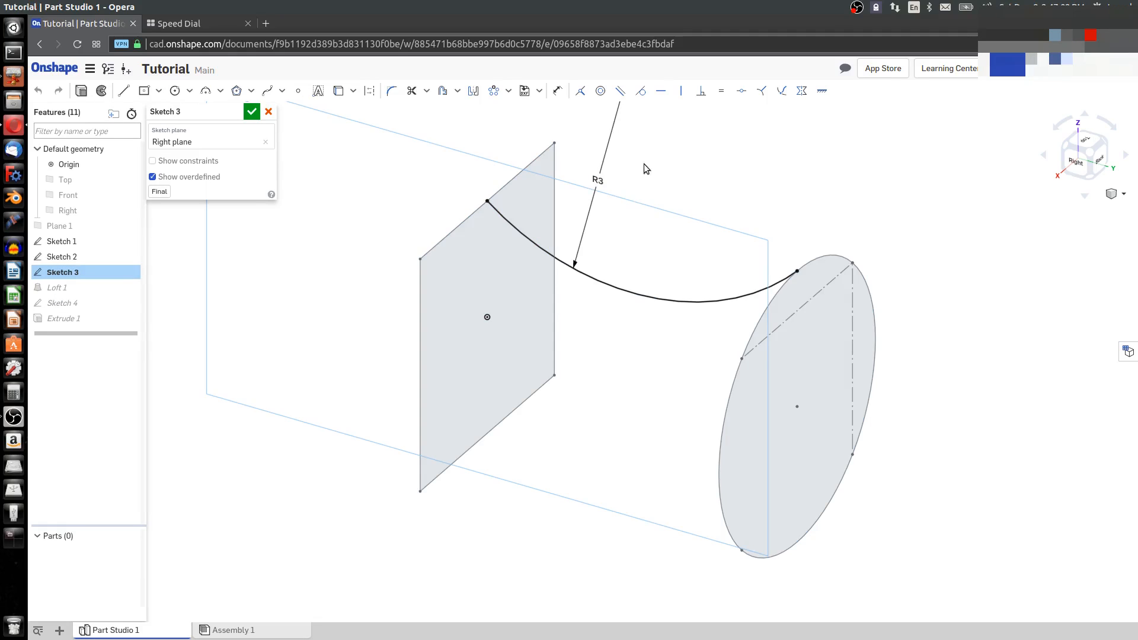
double_click(599, 182)
type("6")
key("Return")
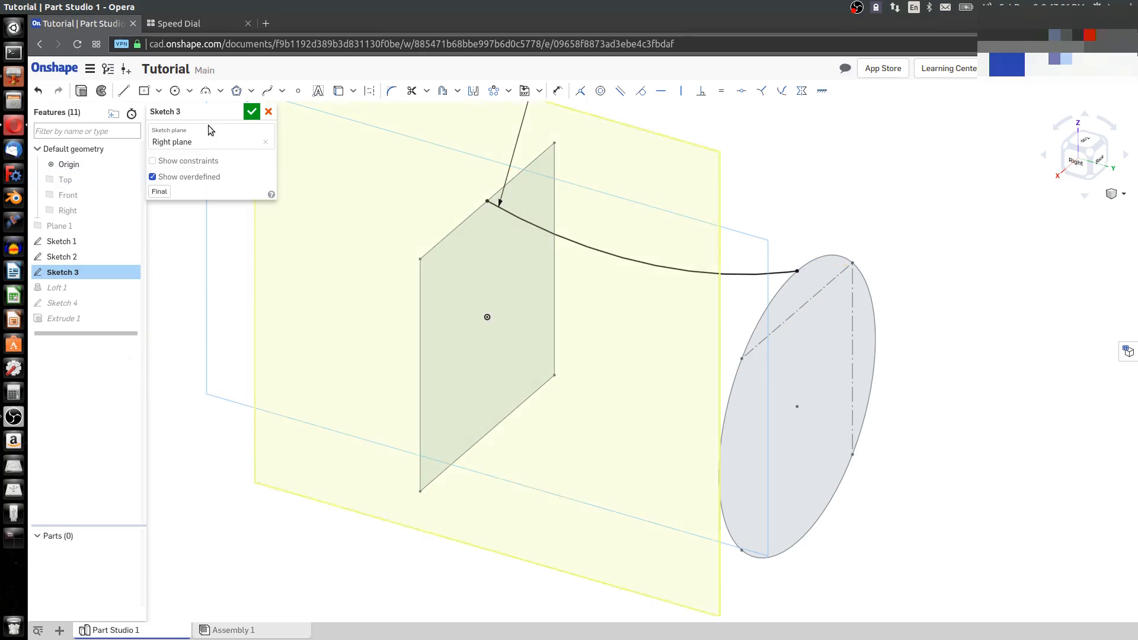
left_click(251, 112)
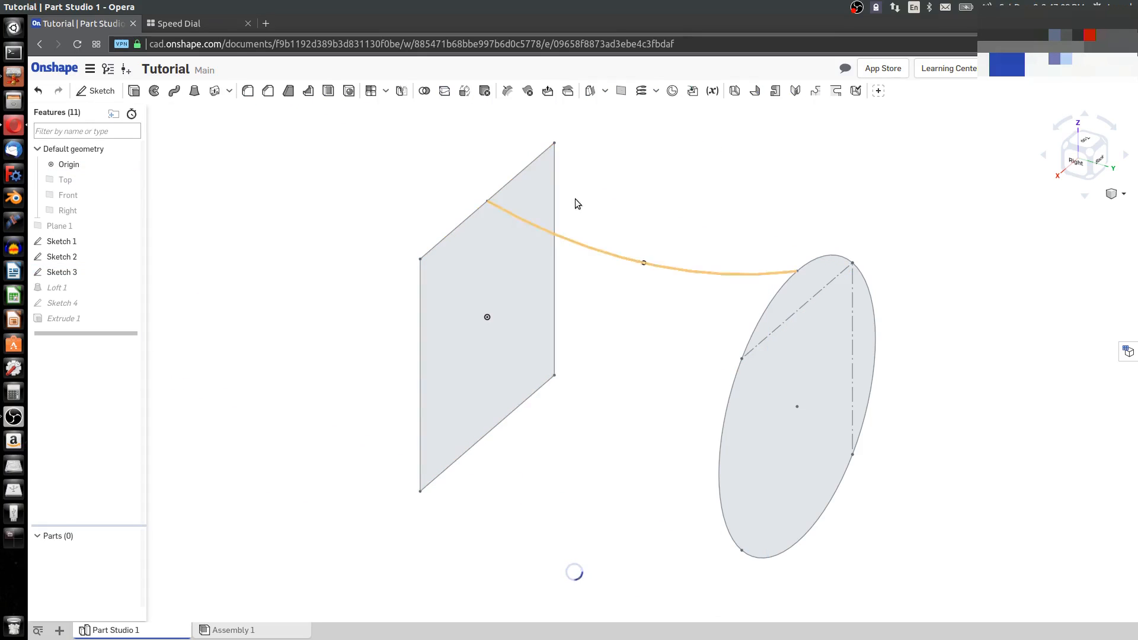